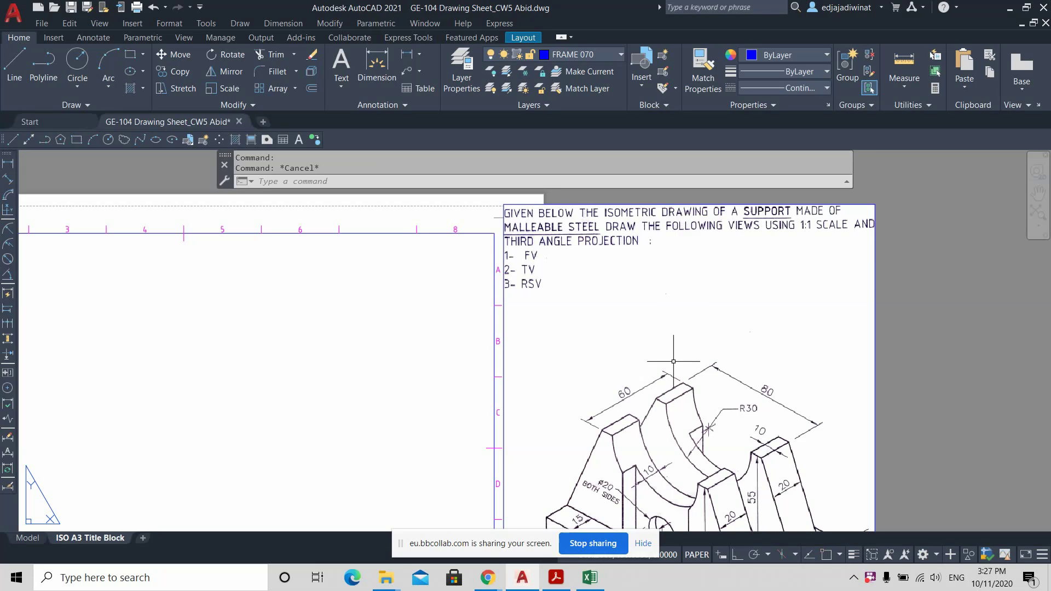
# Create a multiline text box near the upper-left corner of the drawing frame with a text height of 6.
pyautogui.scroll(-2, 673, 361)
pyautogui.moveTo(668, 399); pyautogui.dragTo(803, 327, button='middle')
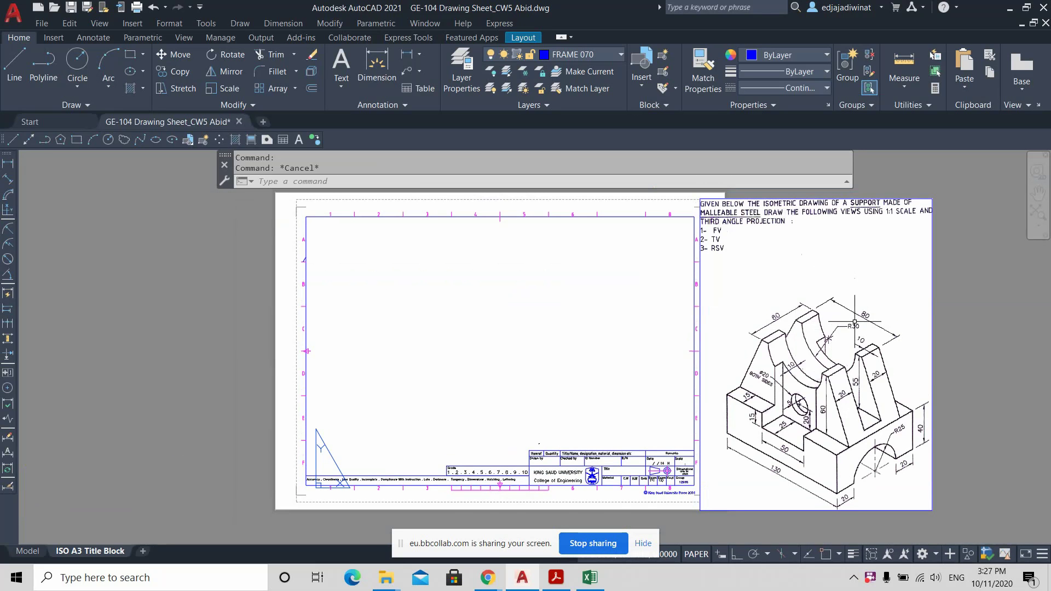
pyautogui.click(343, 68)
pyautogui.click(326, 232)
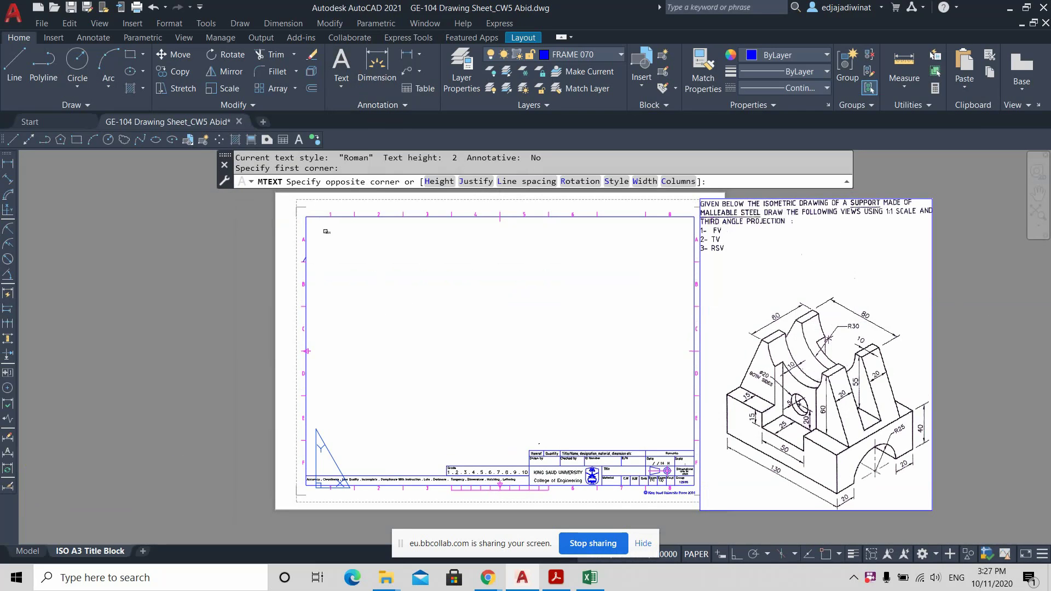
pyautogui.click(499, 299)
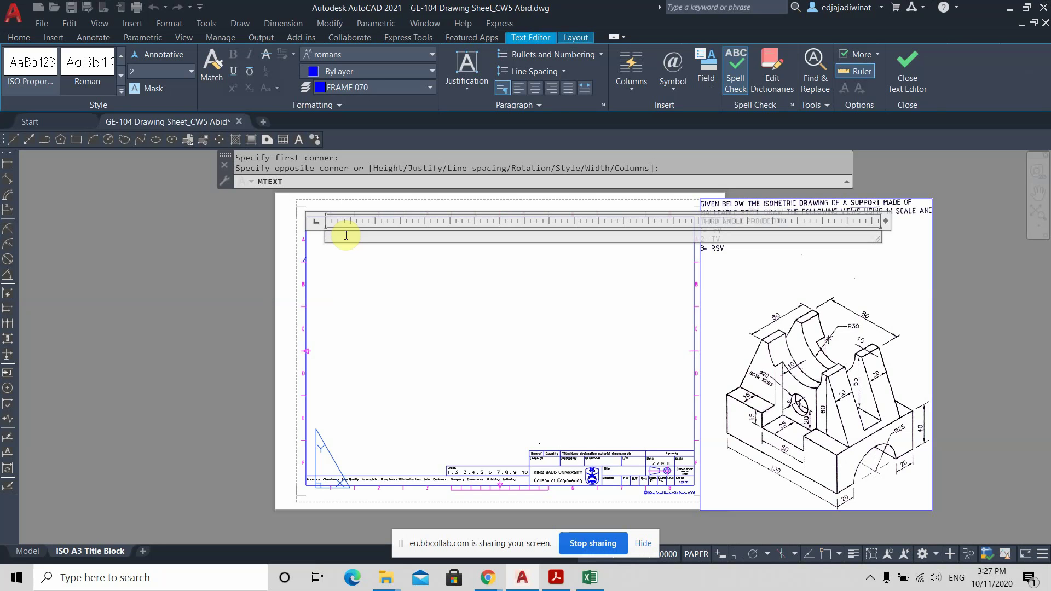
pyautogui.write('X')
pyautogui.press('BackSpace')
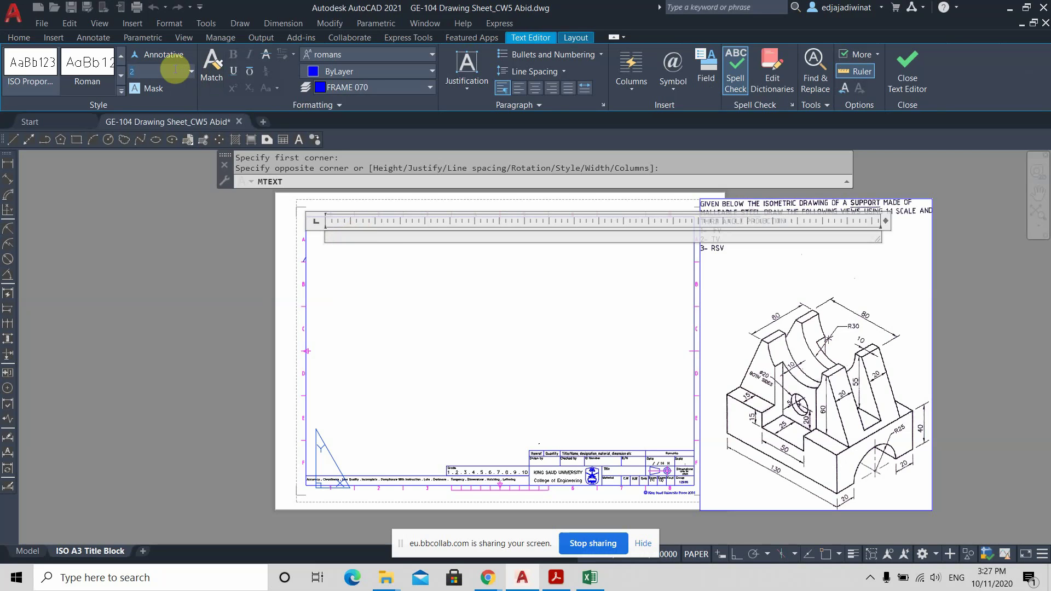
pyautogui.press('Return')
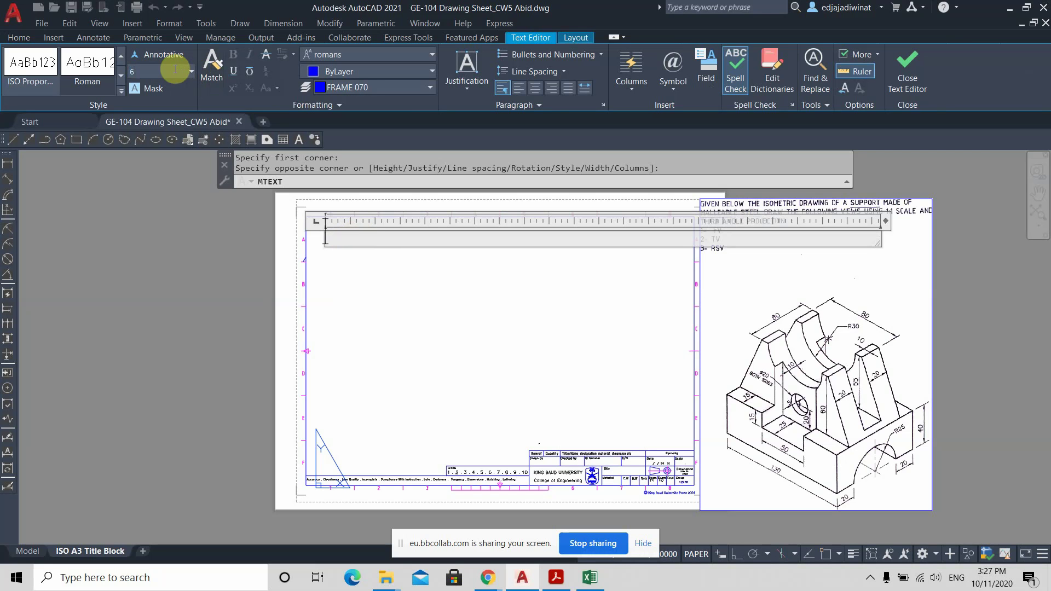
# Enter the support's overall dimensions x=130 and y=90 on two separate lines of the text.
pyautogui.write('X')
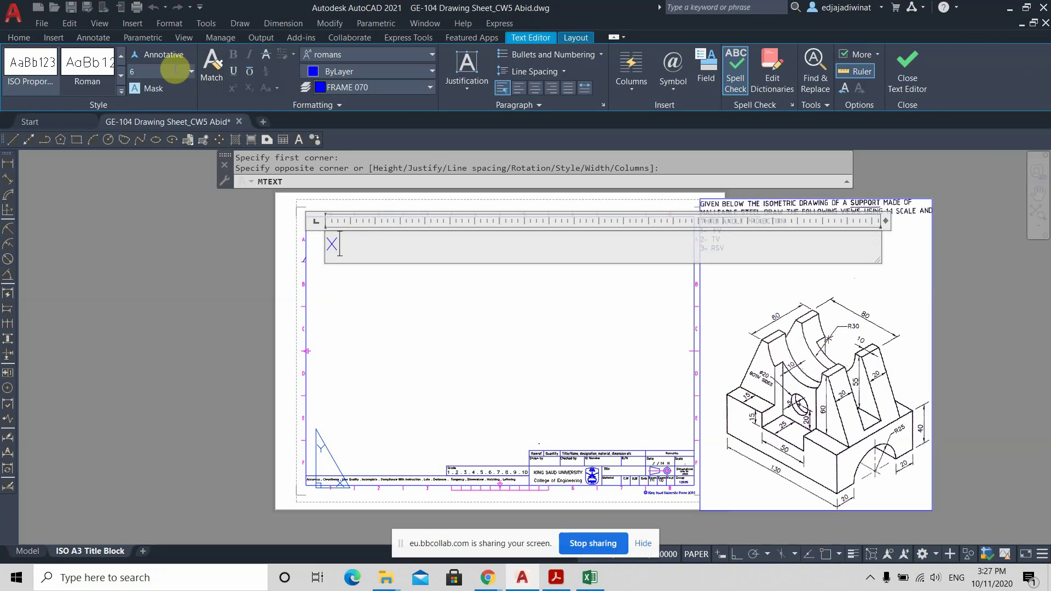
pyautogui.write(' =130')
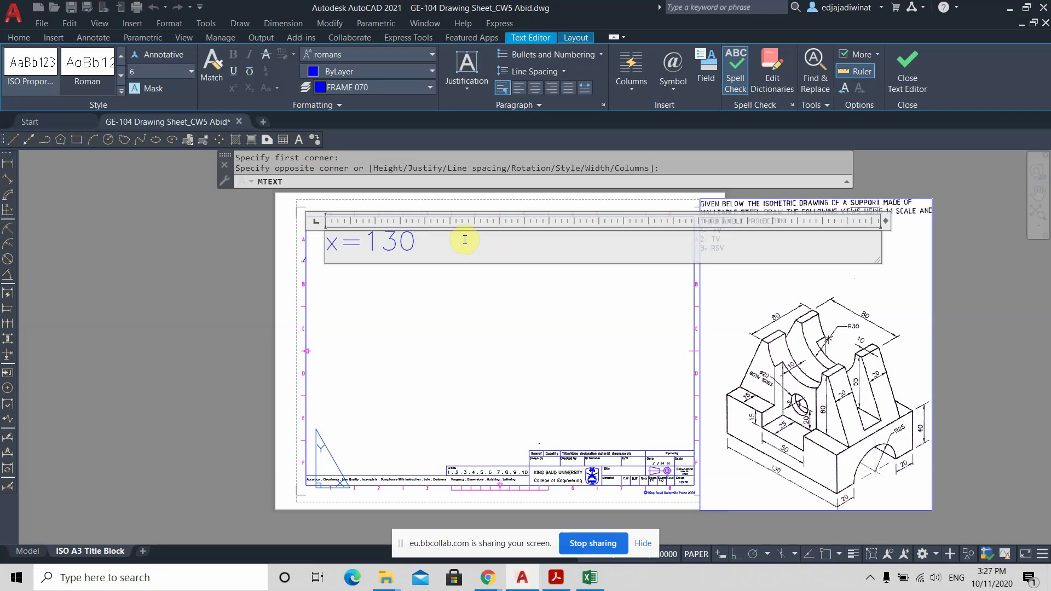
pyautogui.press('Return')
pyautogui.write('y')
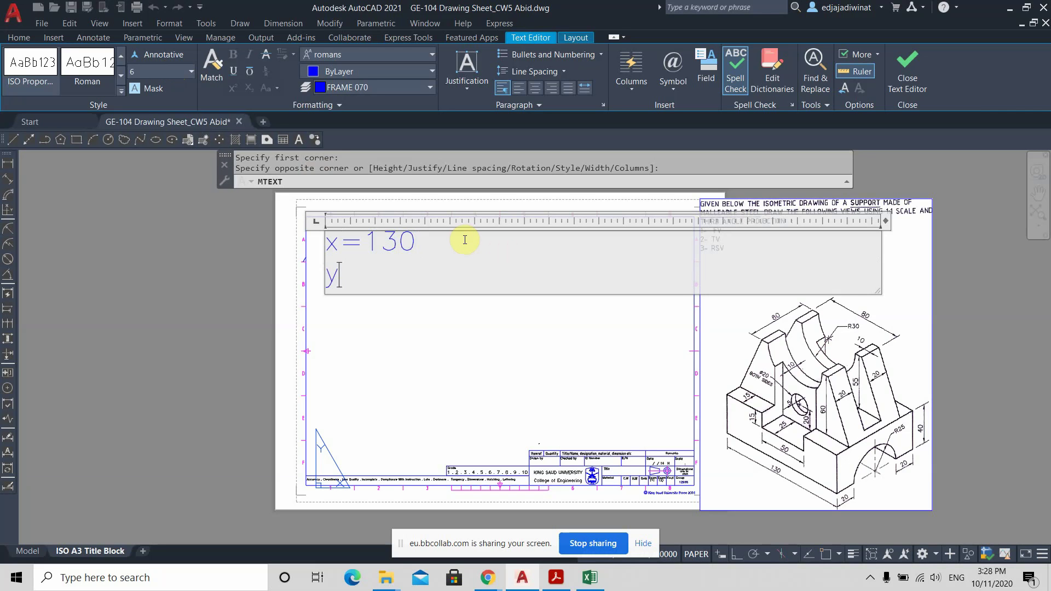
pyautogui.write('=')
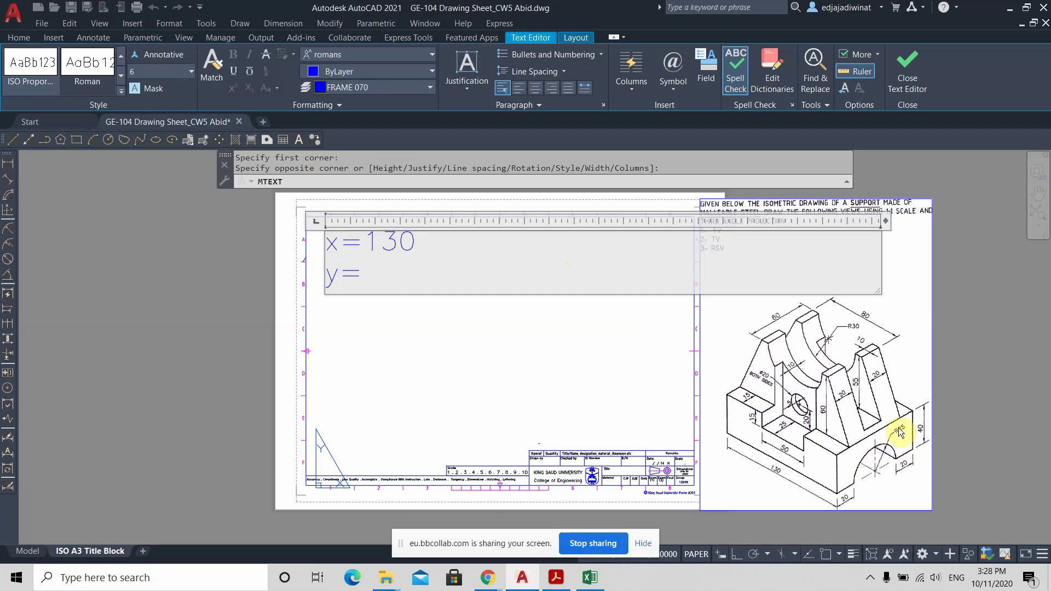
pyautogui.scroll(2, 900, 431)
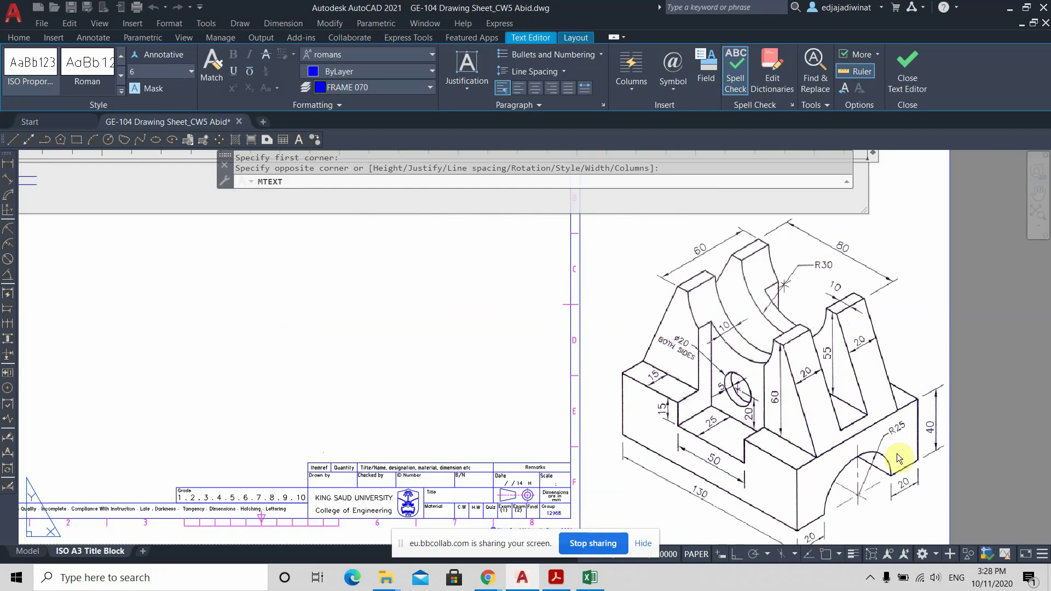
pyautogui.scroll(-2, 903, 482)
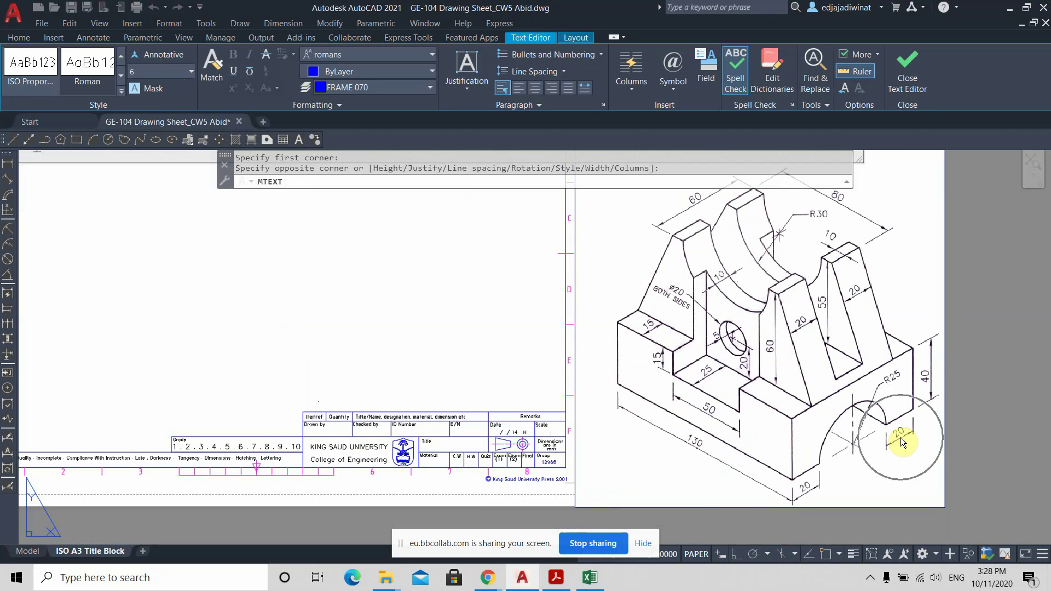
pyautogui.click(815, 474)
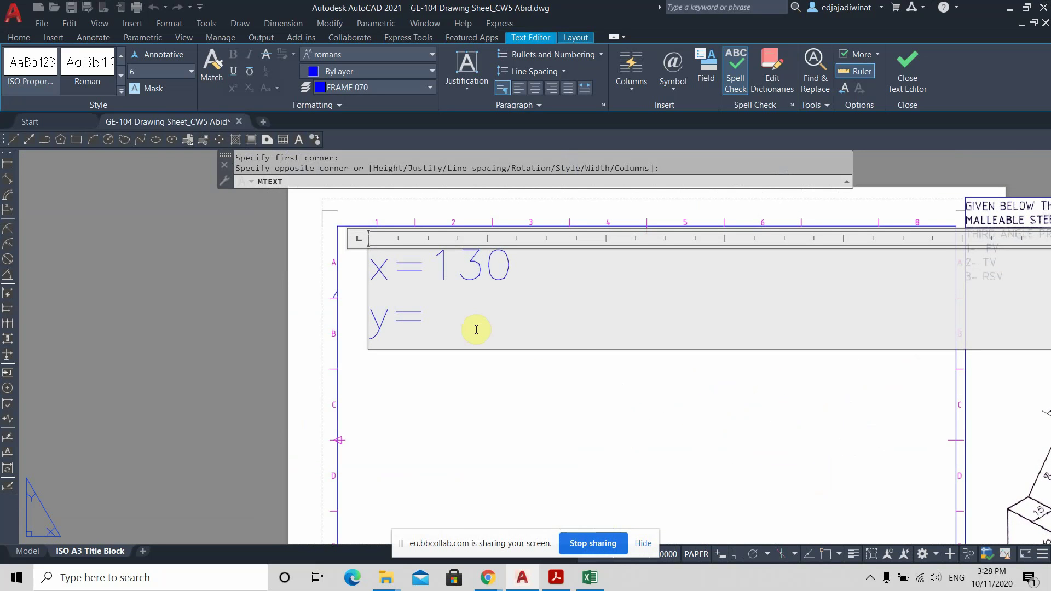
pyautogui.write('90')
# Capitalize the two dimension labels in the text to X and Y.
pyautogui.press('Left')
pyautogui.press('Left')
pyautogui.press('Left')
pyautogui.press('BackSpace')
pyautogui.write('Y')
pyautogui.press('Right')
pyautogui.press('Right')
pyautogui.press('Left')
pyautogui.press('Up')
pyautogui.press('Right')
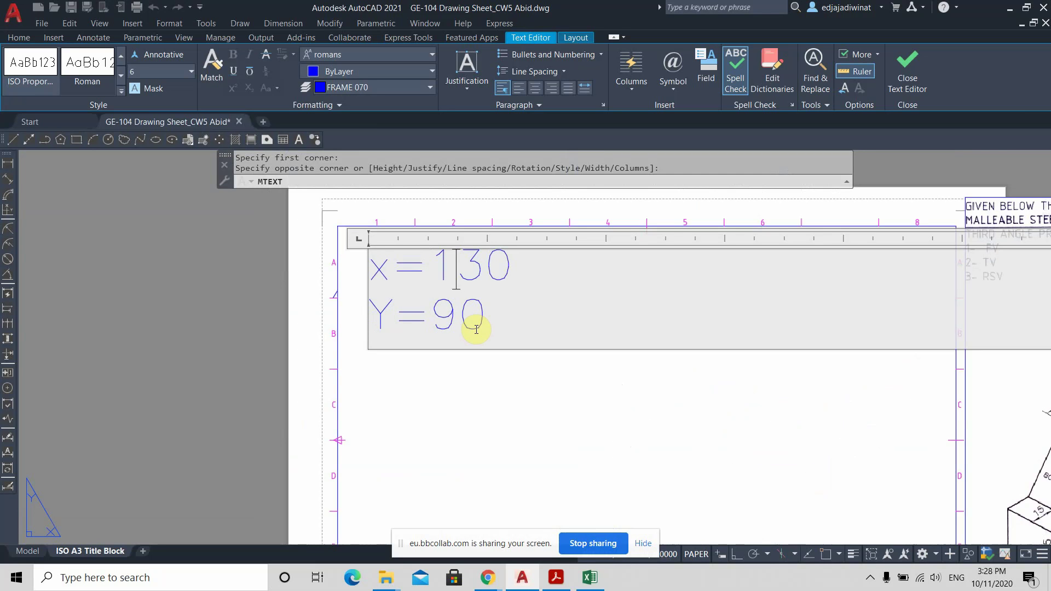
pyautogui.press('Left')
pyautogui.press('Home')
pyautogui.press('Right')
pyautogui.press('BackSpace')
pyautogui.write('X')
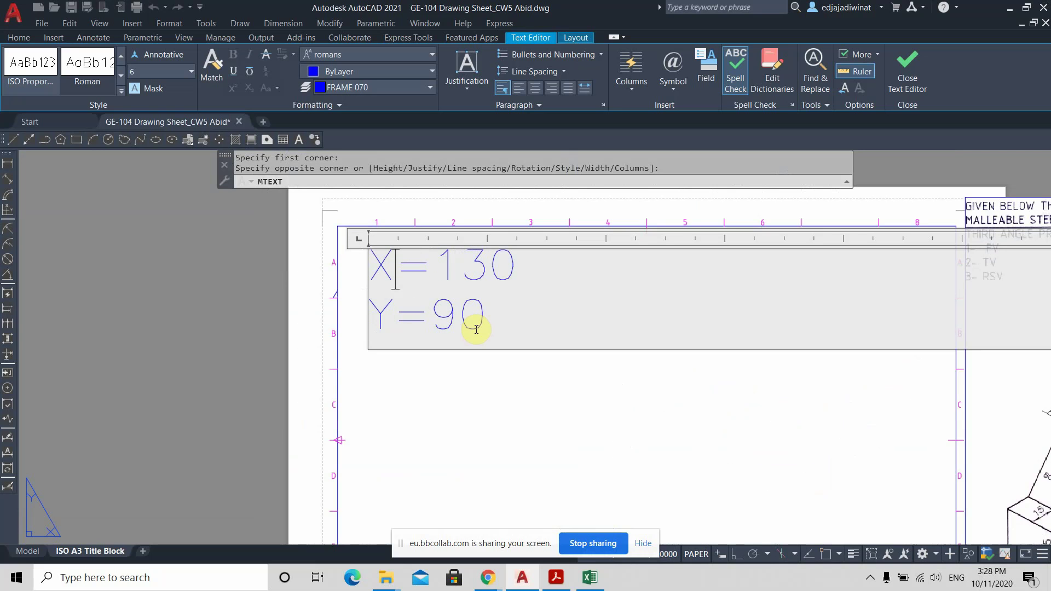
# Add the overall height as a third line, Z=100, and finish the text.
pyautogui.click(491, 315)
pyautogui.press('Return')
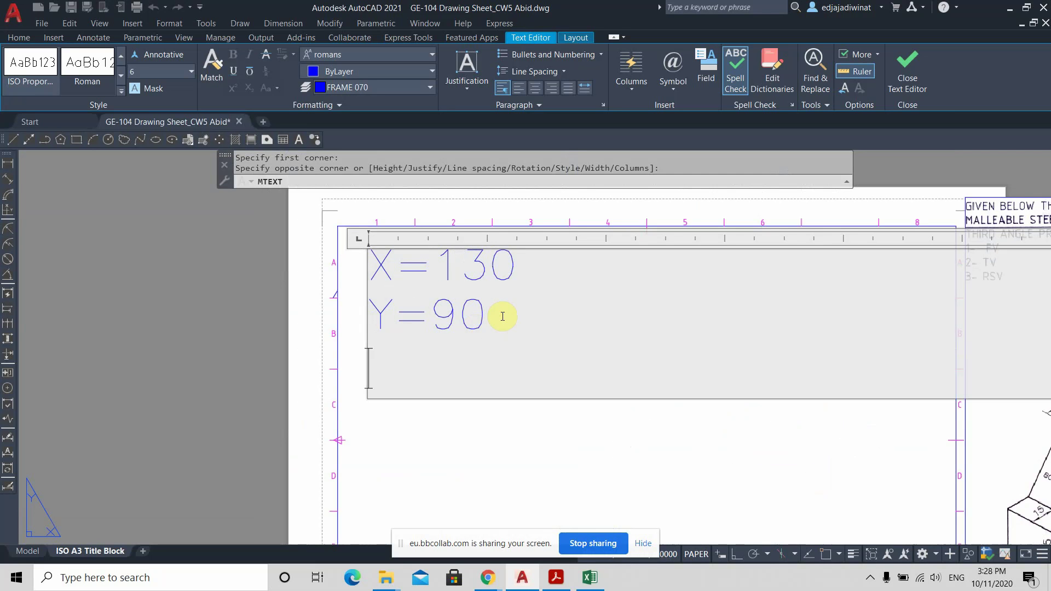
pyautogui.write('Z=')
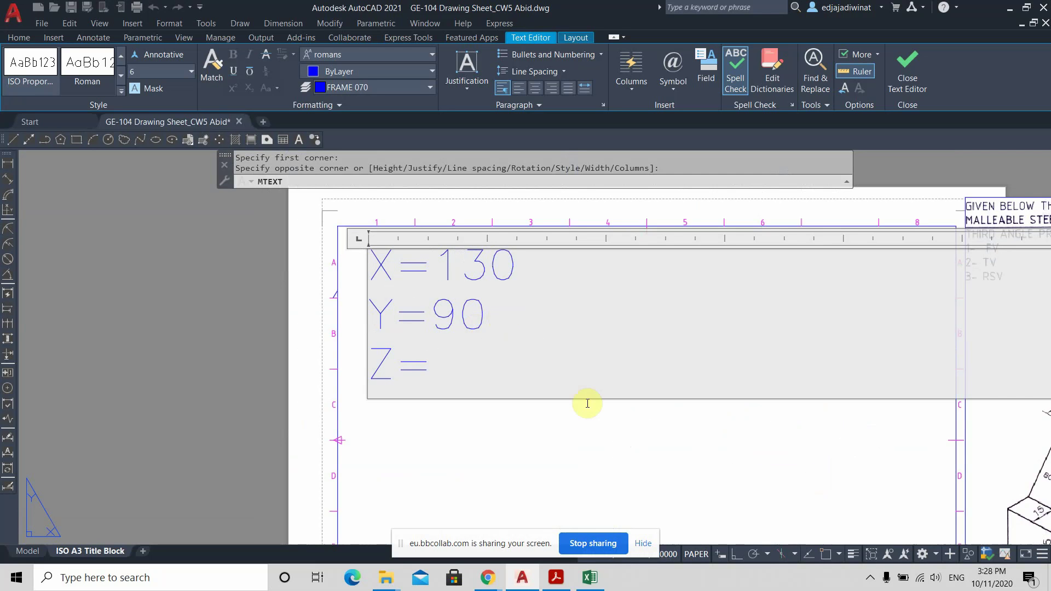
pyautogui.scroll(-2, 630, 443)
pyautogui.scroll(4, 645, 428)
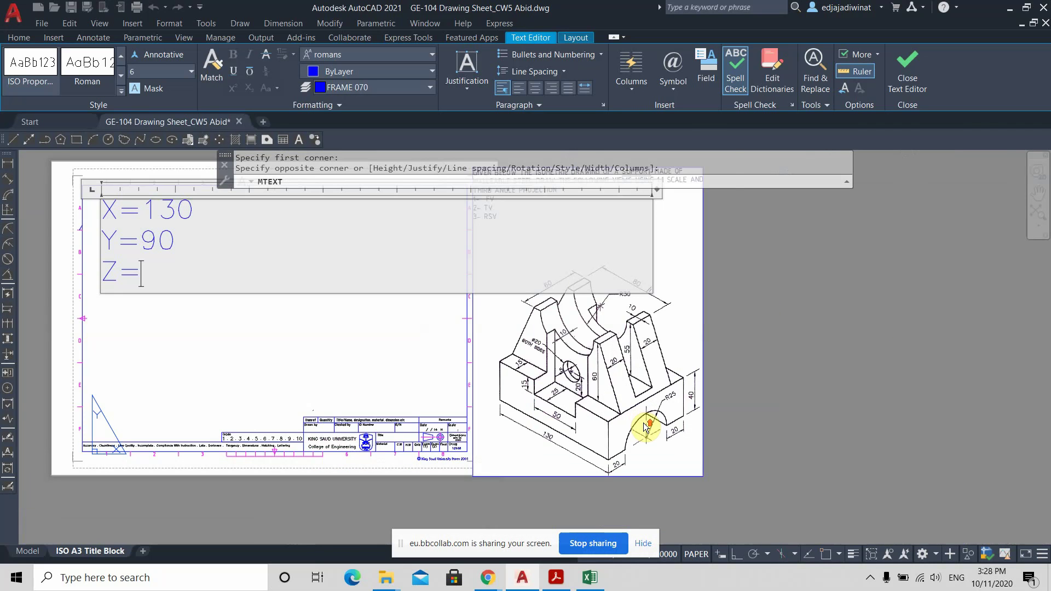
pyautogui.scroll(2, 644, 426)
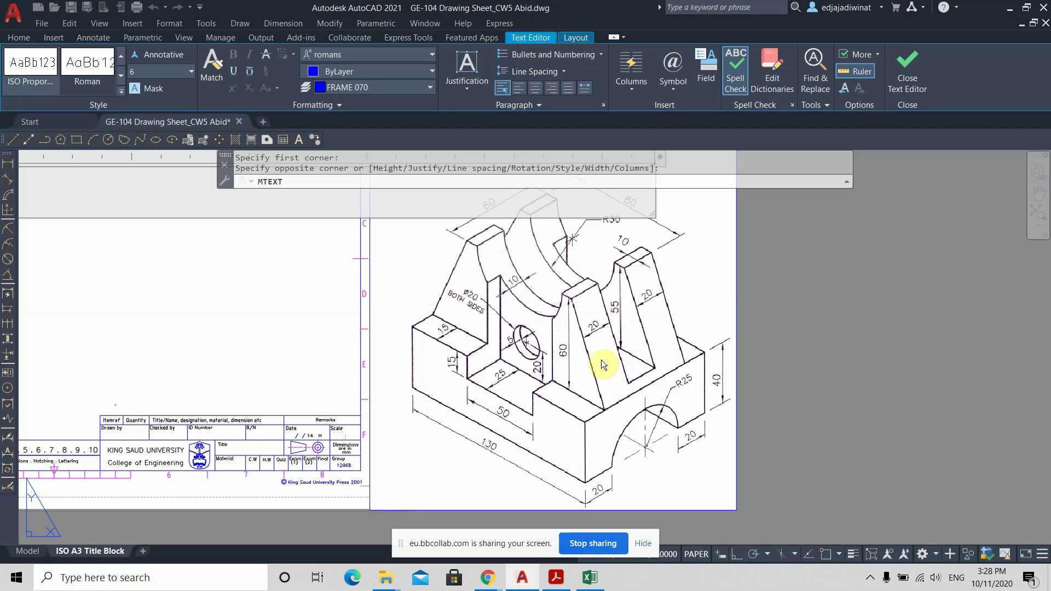
pyautogui.click(567, 351)
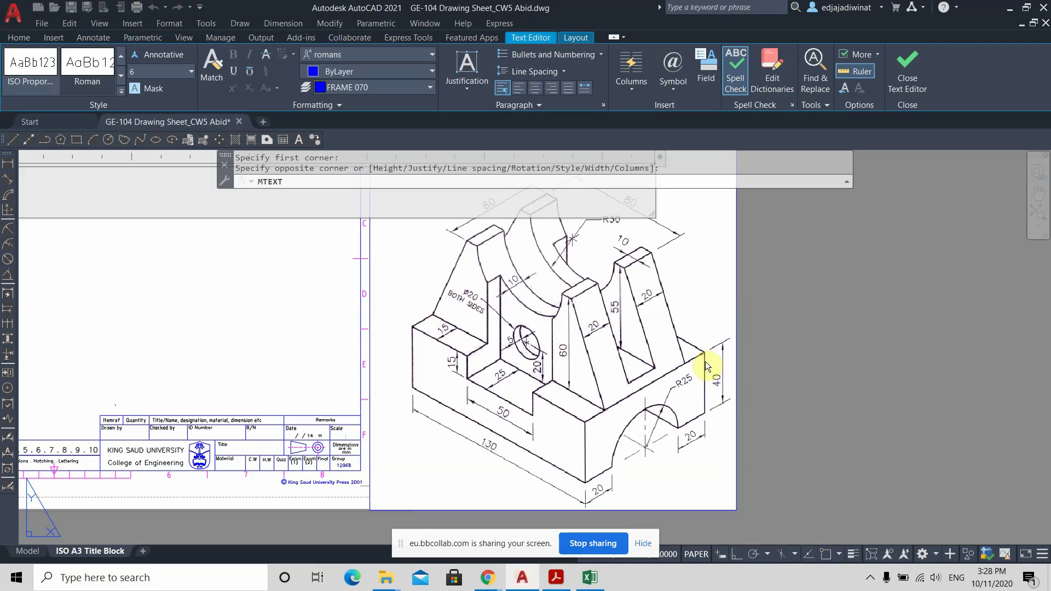
pyautogui.click(719, 382)
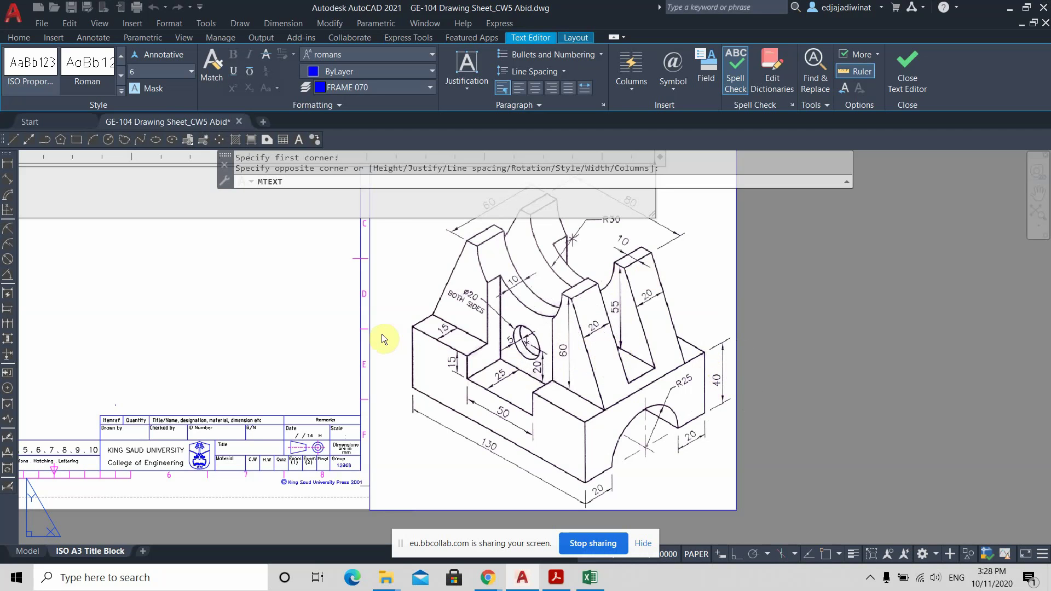
pyautogui.moveTo(359, 331); pyautogui.dragTo(839, 413, button='middle')
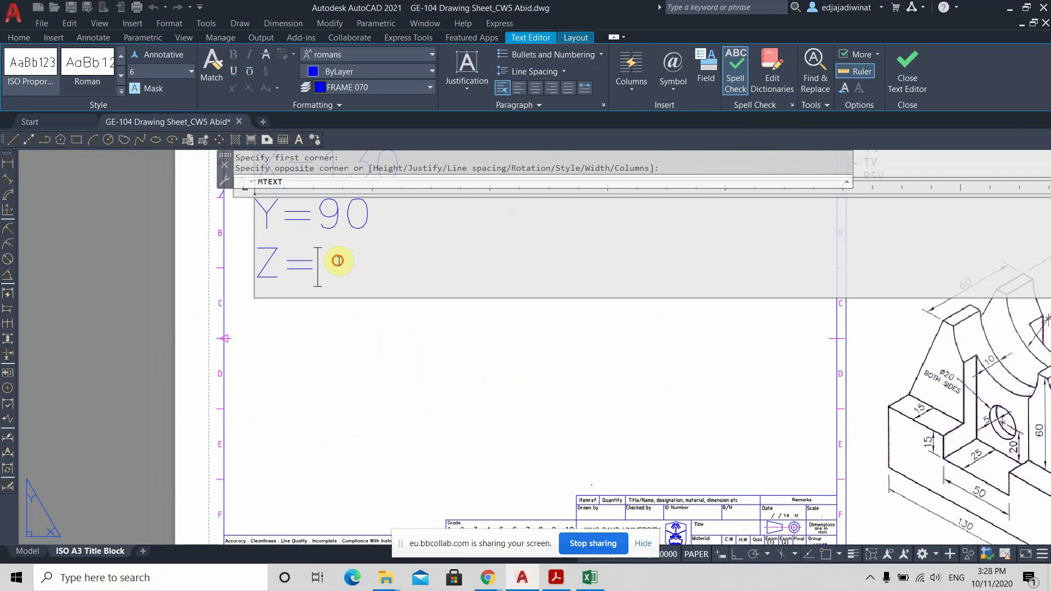
pyautogui.write('100')
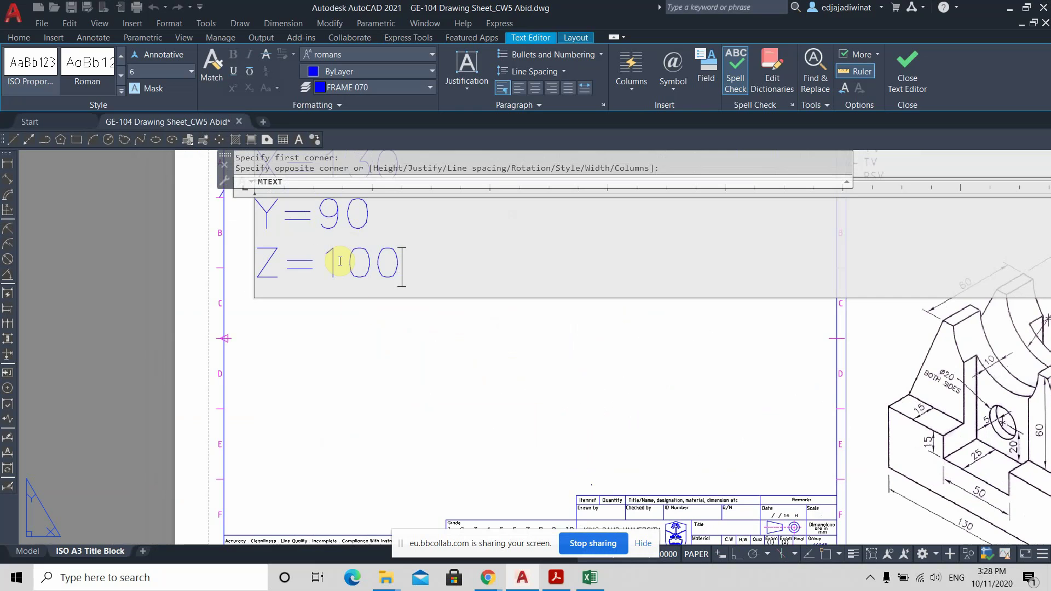
pyautogui.click(369, 335)
# Copy the X, Y, Z dimension text and place the duplicate directly below the original.
pyautogui.moveTo(366, 251); pyautogui.dragTo(412, 395, button='middle')
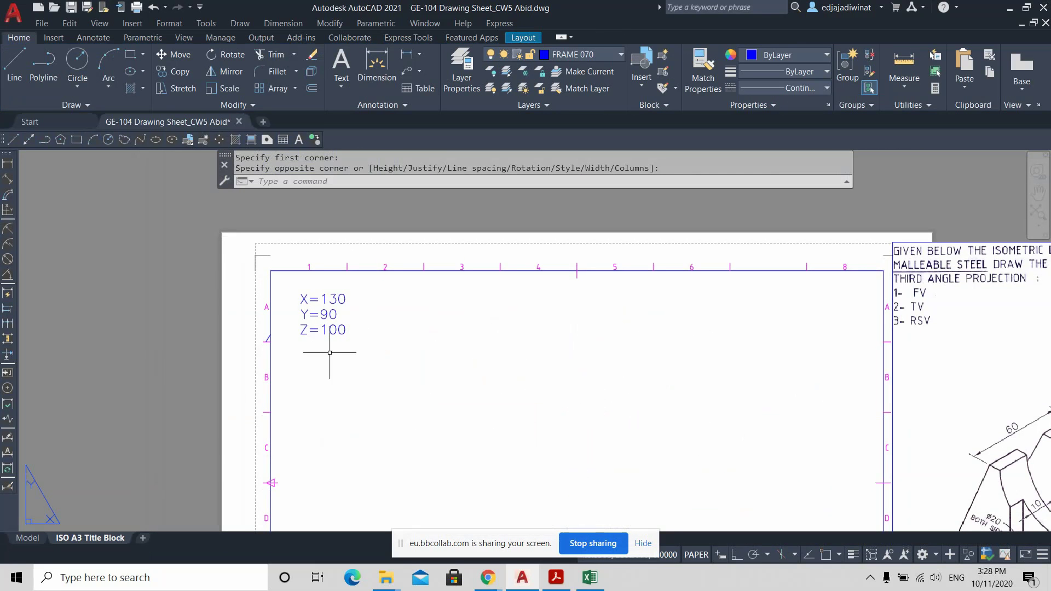
pyautogui.click(332, 330)
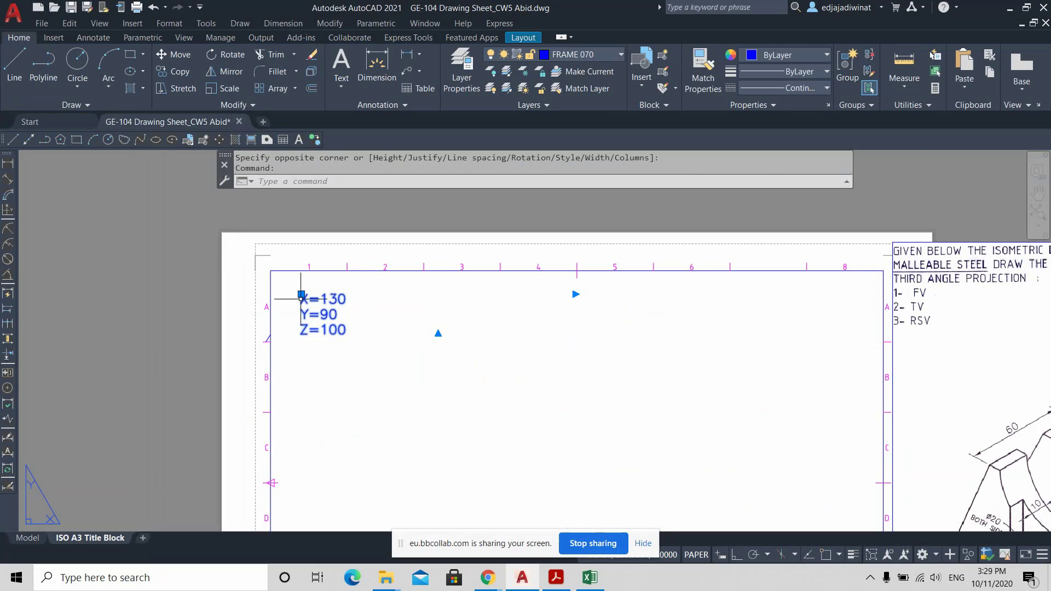
pyautogui.hotkey('ctrl', 'c')
pyautogui.hotkey('ctrl', 'v')
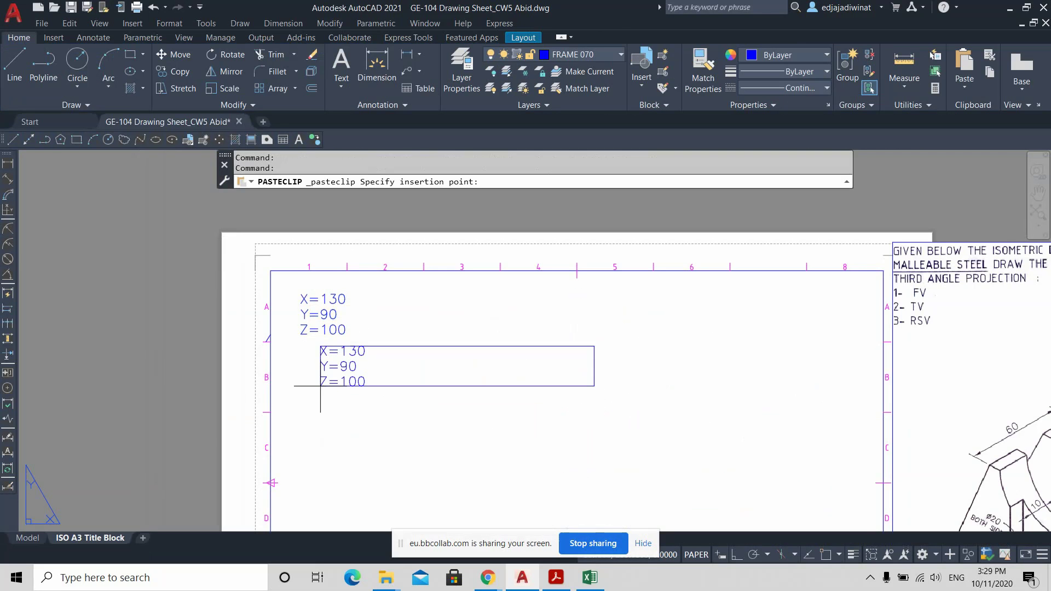
pyautogui.click(303, 388)
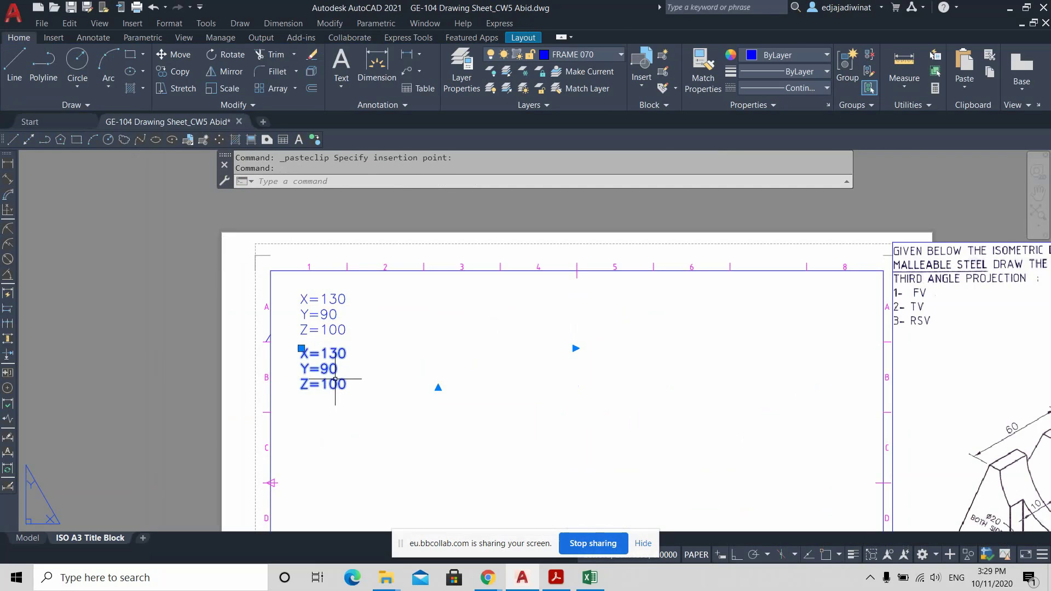
# Change the first line of the copied text to A=60.
pyautogui.doubleClick(341, 382)
pyautogui.moveTo(345, 385); pyautogui.dragTo(301, 374)
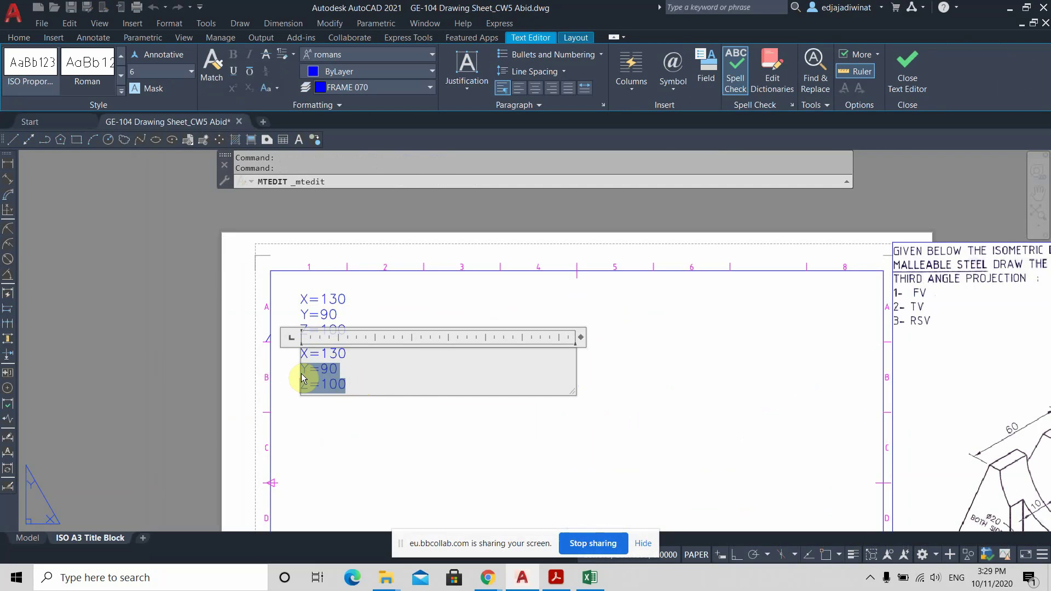
pyautogui.click(300, 352)
pyautogui.press('Delete')
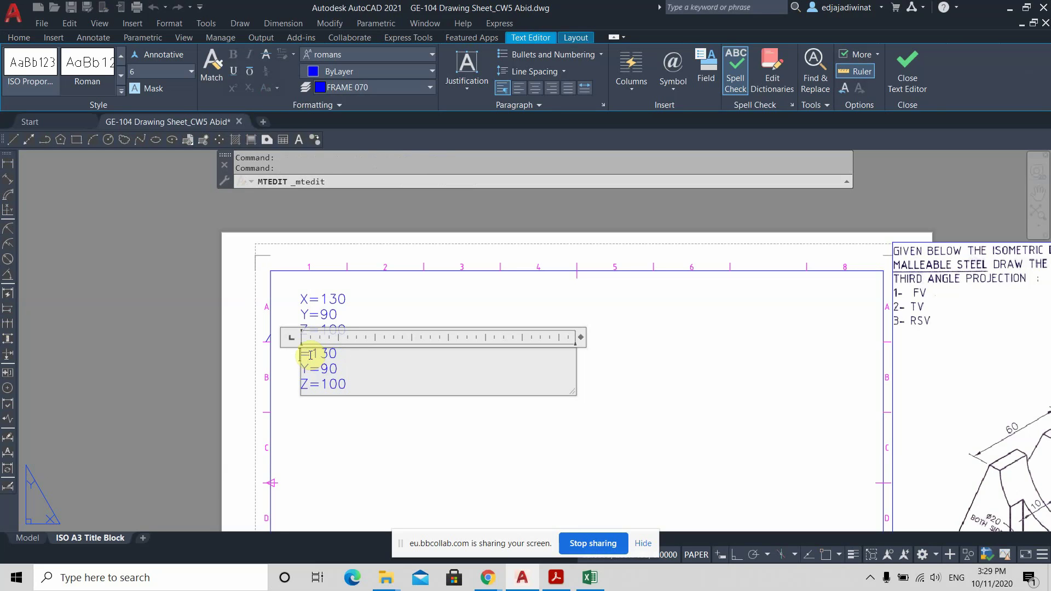
pyautogui.write('A')
pyautogui.press('End')
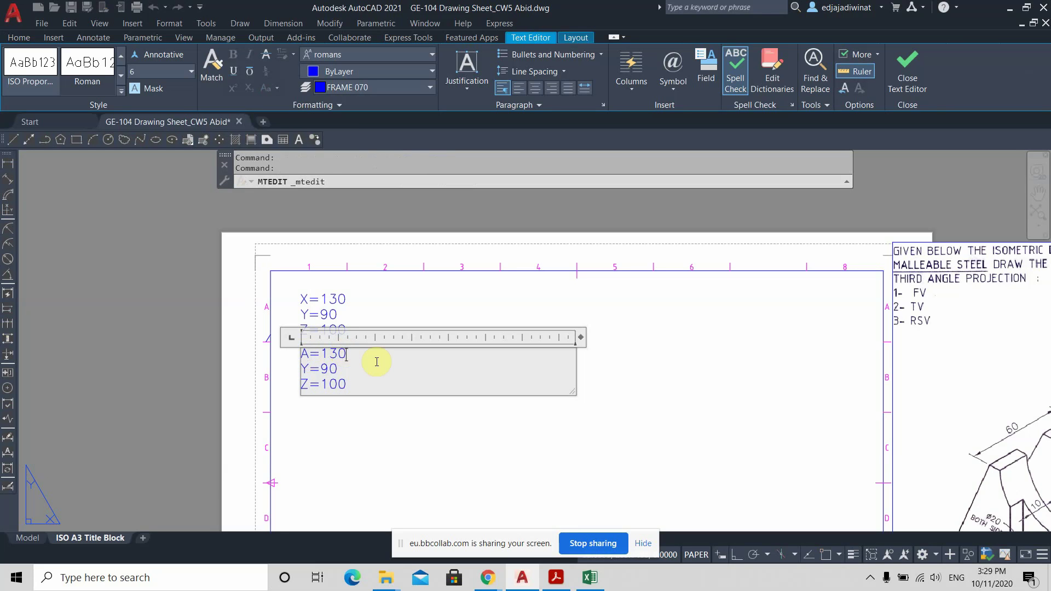
pyautogui.press('BackSpace')
pyautogui.press('BackSpace')
pyautogui.press('BackSpace')
pyautogui.write('60')
# Change the copy's second line to B=20, remove its Z line, and finish the text edit.
pyautogui.click(309, 369)
pyautogui.press('BackSpace')
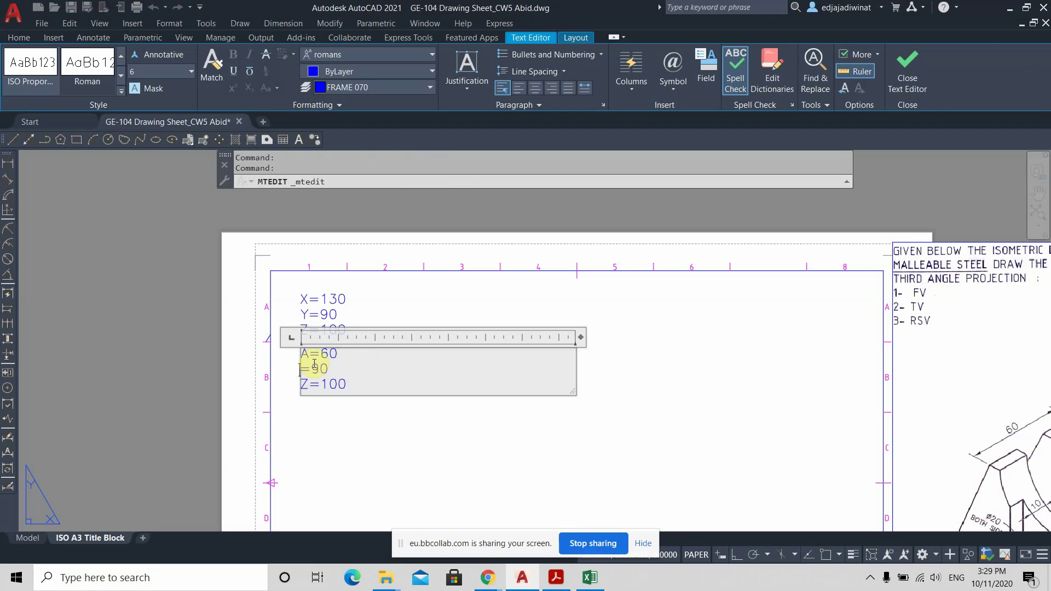
pyautogui.write('B')
pyautogui.press('BackSpace')
pyautogui.press('BackSpace')
pyautogui.write('20')
pyautogui.press('BackSpace')
pyautogui.press('BackSpace')
pyautogui.press('BackSpace')
pyautogui.press('BackSpace')
pyautogui.press('BackSpace')
pyautogui.press('BackSpace')
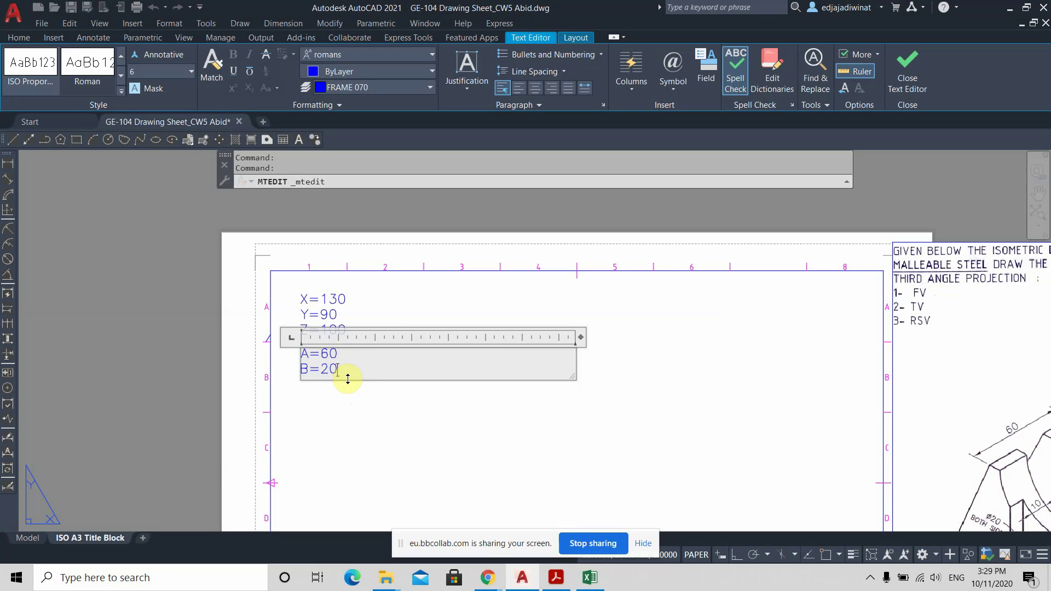
pyautogui.click(348, 405)
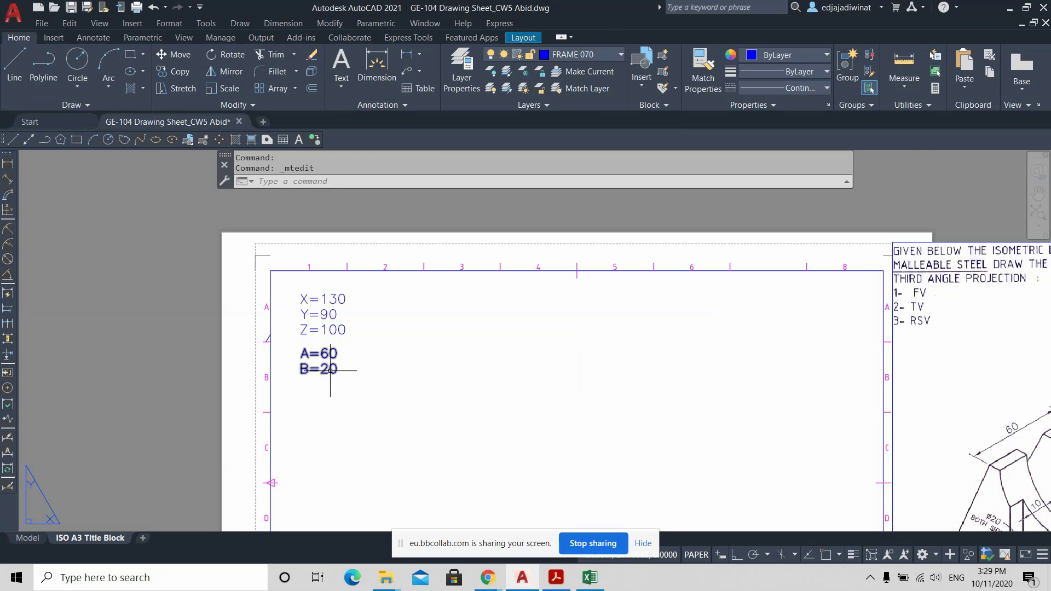
# Set the B value in the lower text block to 16.6.
pyautogui.doubleClick(330, 371)
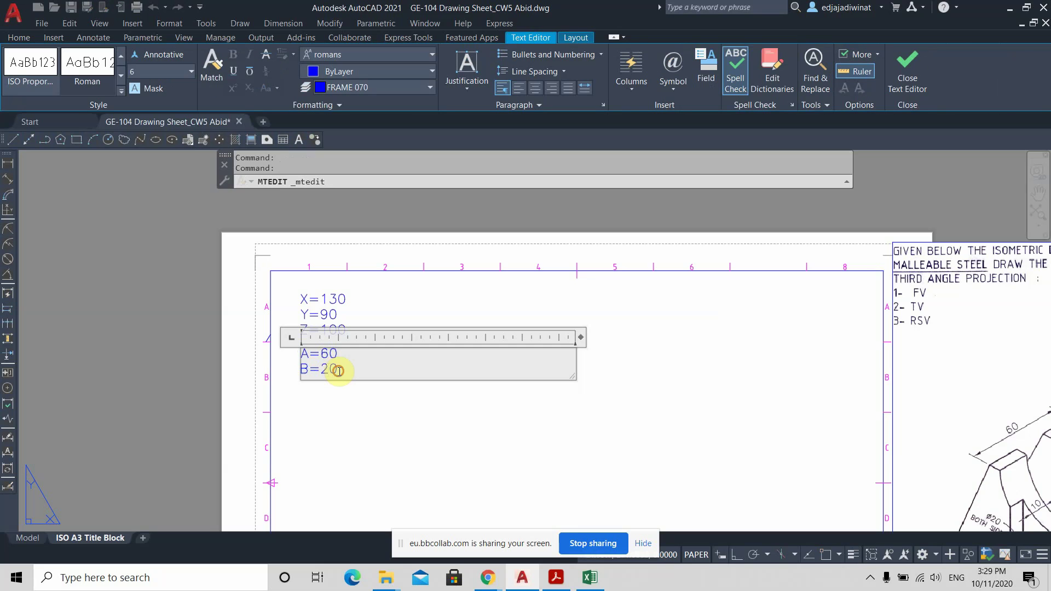
pyautogui.moveTo(335, 371); pyautogui.dragTo(324, 372)
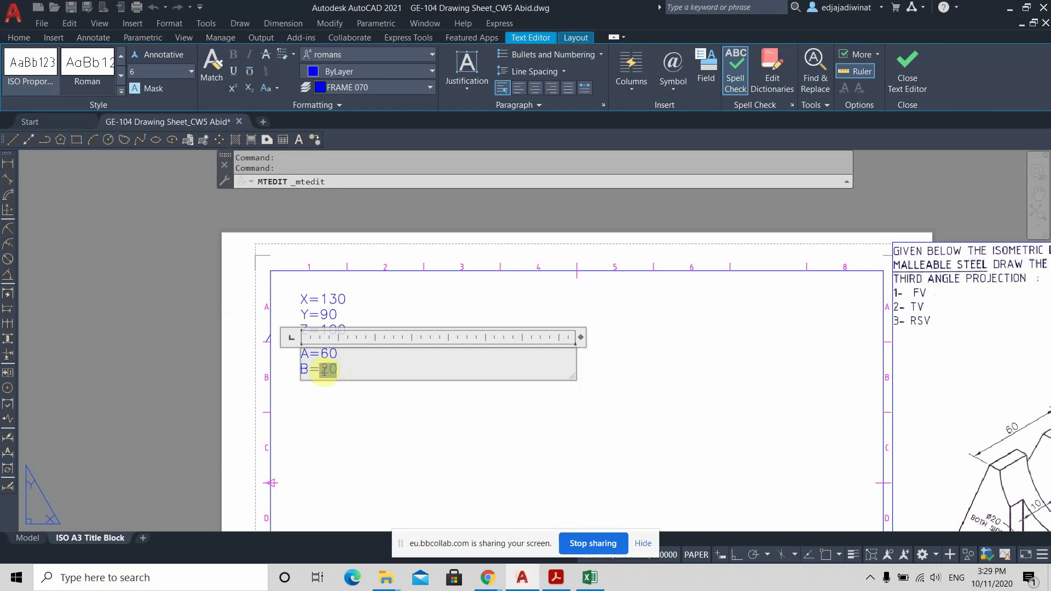
pyautogui.write('16.6')
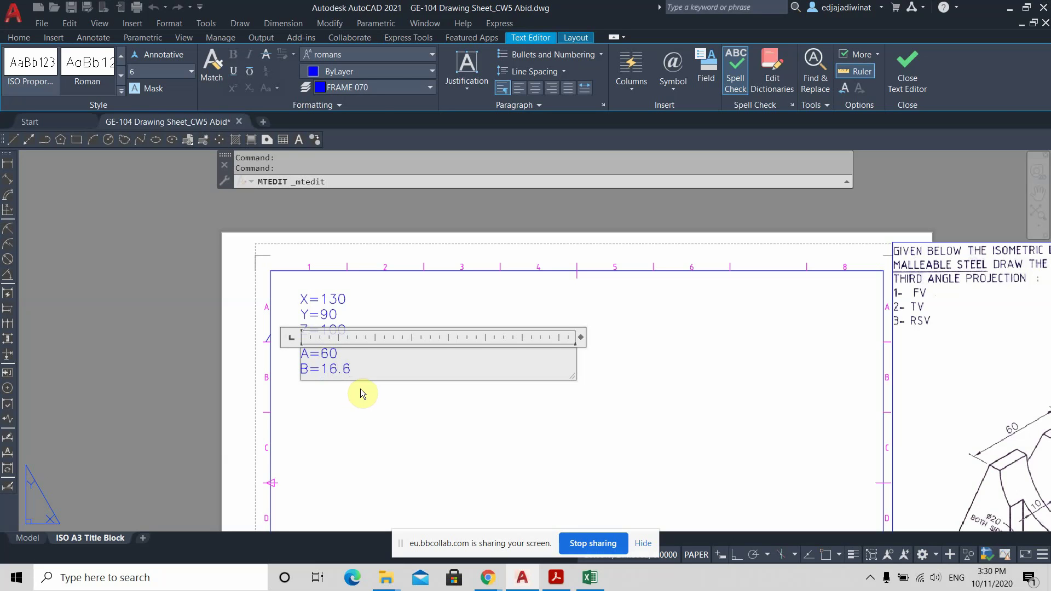
# Finish editing the A and B text block.
pyautogui.click(362, 389)
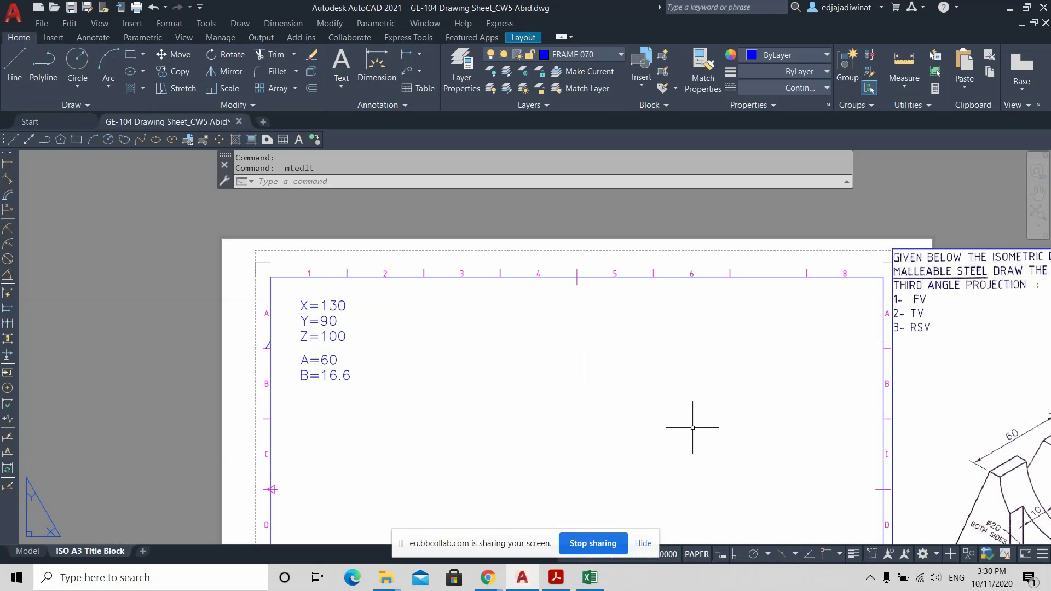
# Examine the A3 sheet's drawing area and the noted dimensions alongside the support's isometric drawing.
pyautogui.moveTo(683, 430); pyautogui.dragTo(636, 379, button='middle')
pyautogui.scroll(-2, 663, 405)
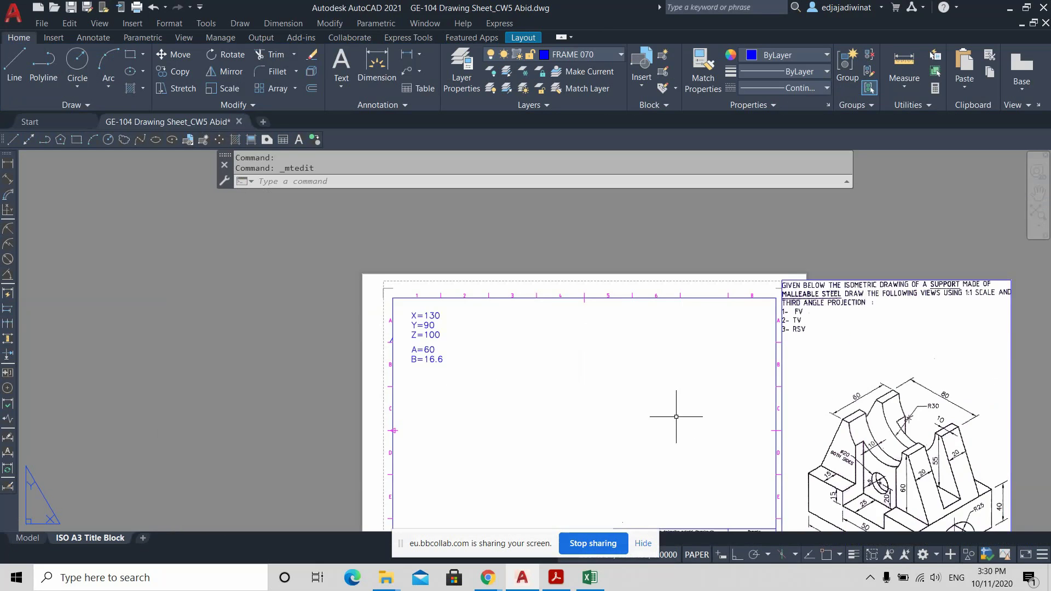
pyautogui.moveTo(678, 417); pyautogui.dragTo(617, 356, button='middle')
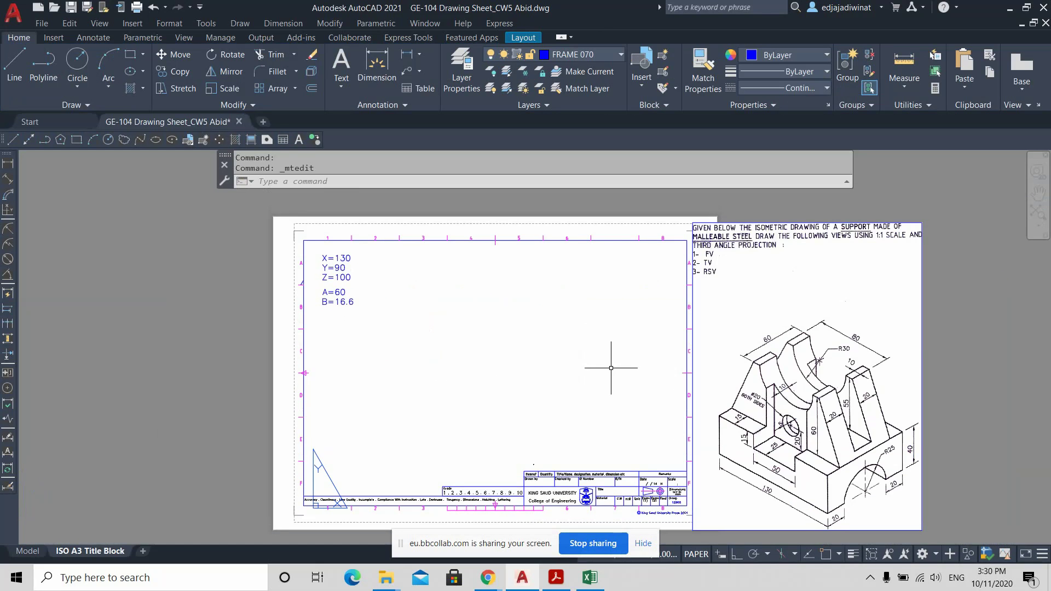
pyautogui.scroll(2, 504, 359)
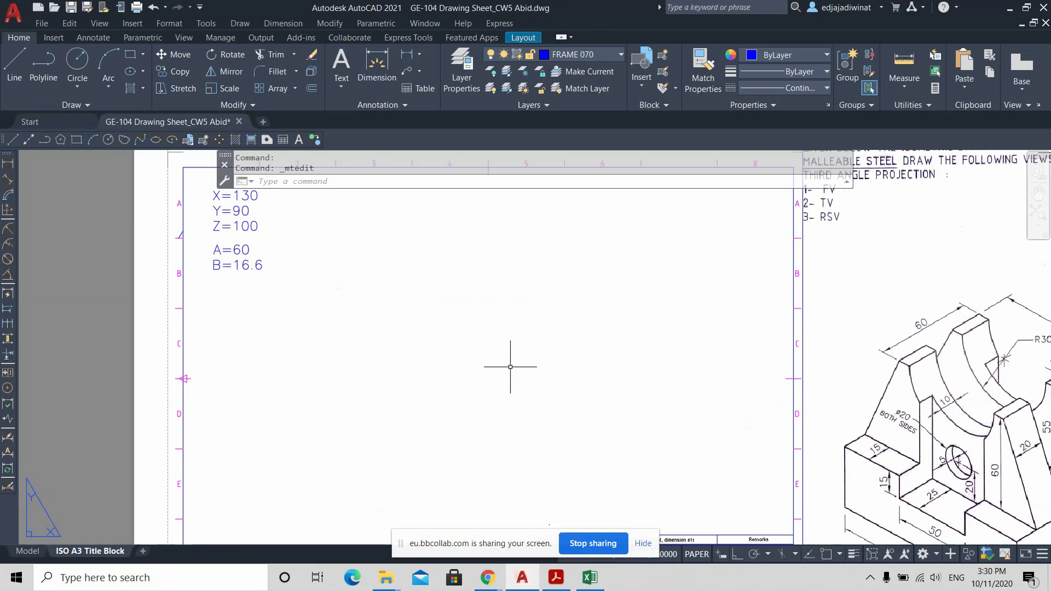
pyautogui.scroll(-2, 606, 387)
pyautogui.moveTo(614, 419); pyautogui.dragTo(535, 357, button='middle')
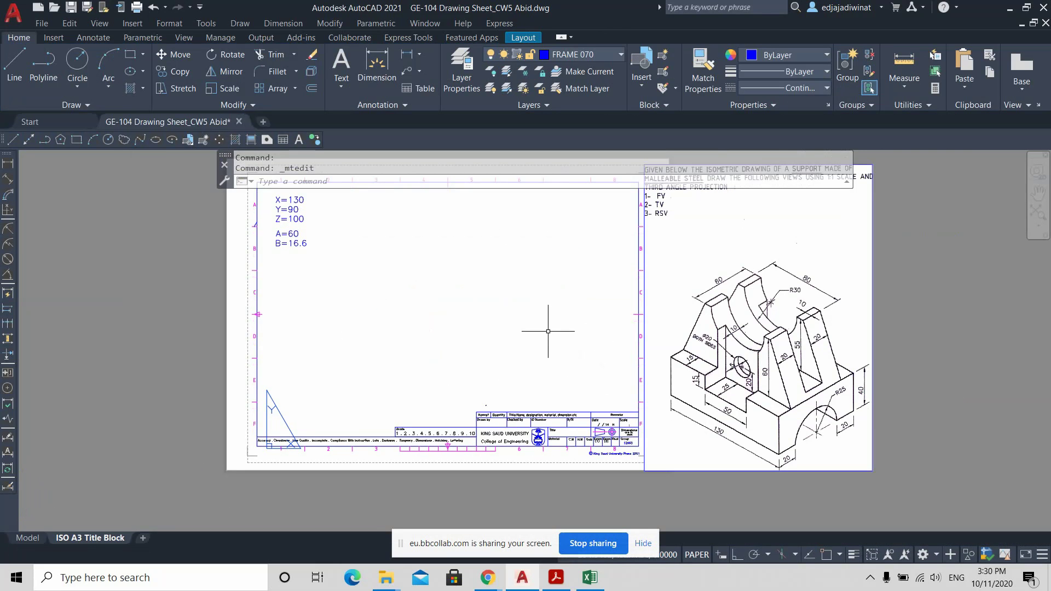
pyautogui.moveTo(545, 317); pyautogui.dragTo(539, 338, button='middle')
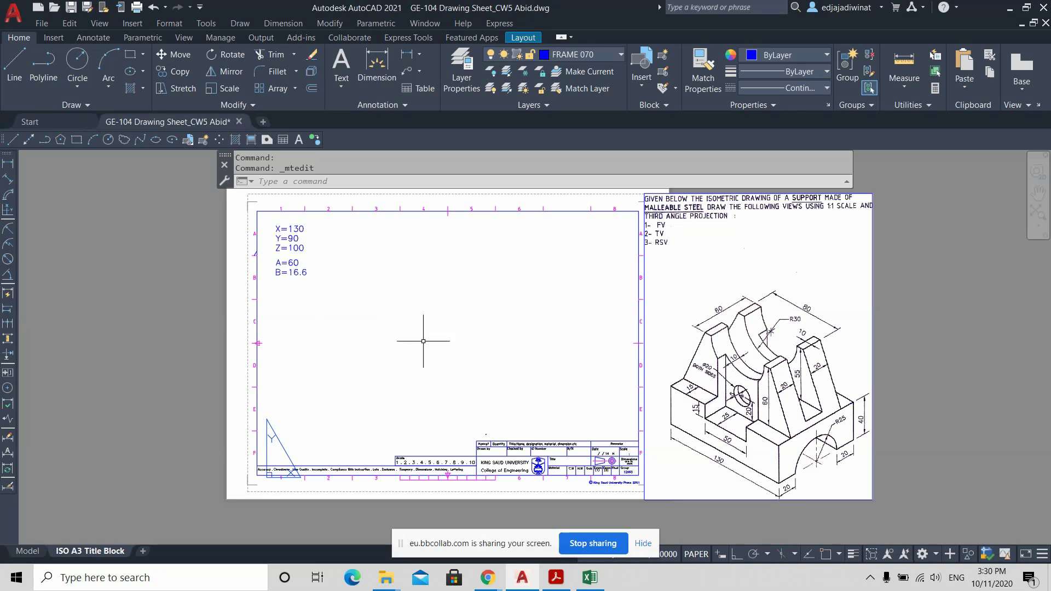
pyautogui.press('ctrl')
pyautogui.press('ctrl')
pyautogui.press('ctrl')
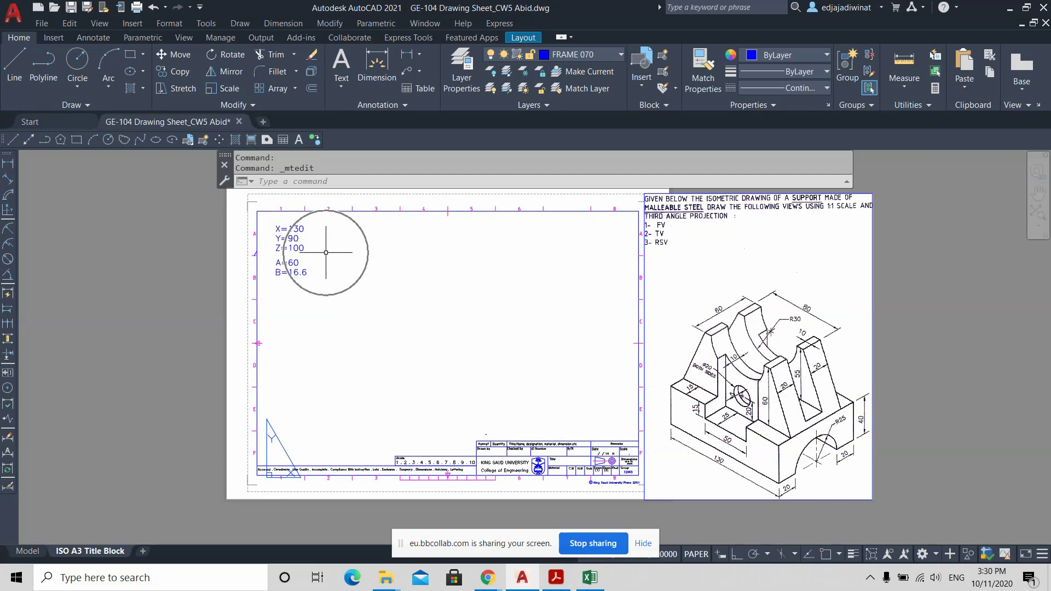
# Move both dimension text blocks together to the upper-right corner of the sheet frame.
pyautogui.click(296, 265)
pyautogui.click(288, 239)
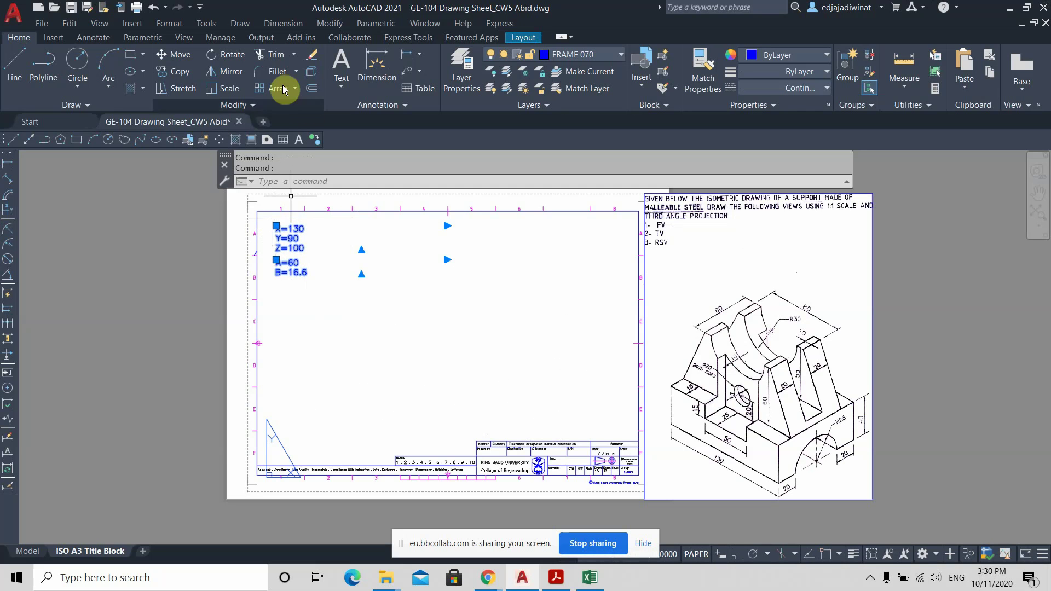
pyautogui.click(177, 54)
pyautogui.click(348, 302)
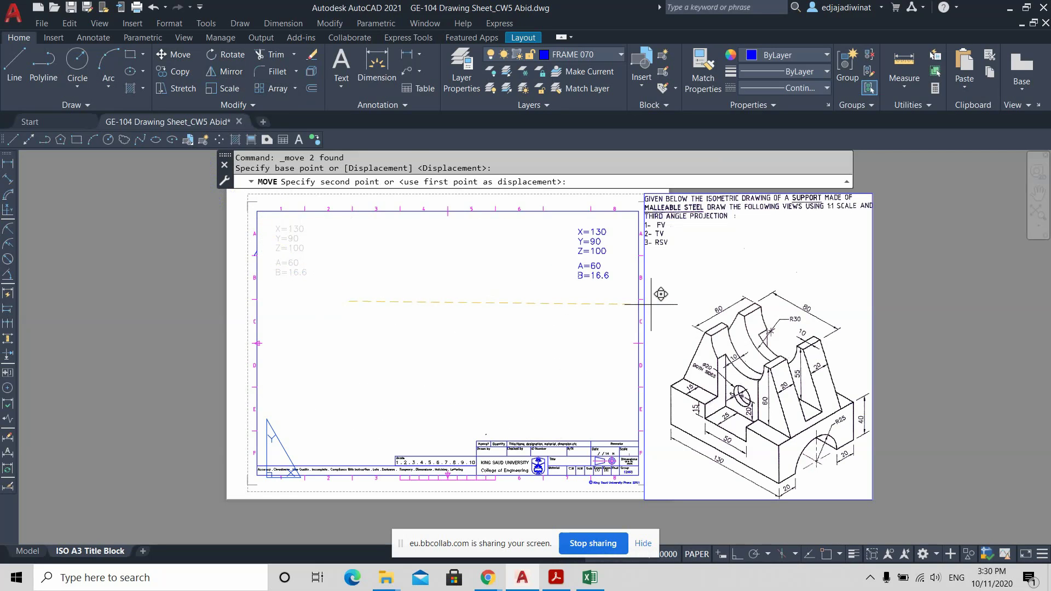
pyautogui.click(646, 322)
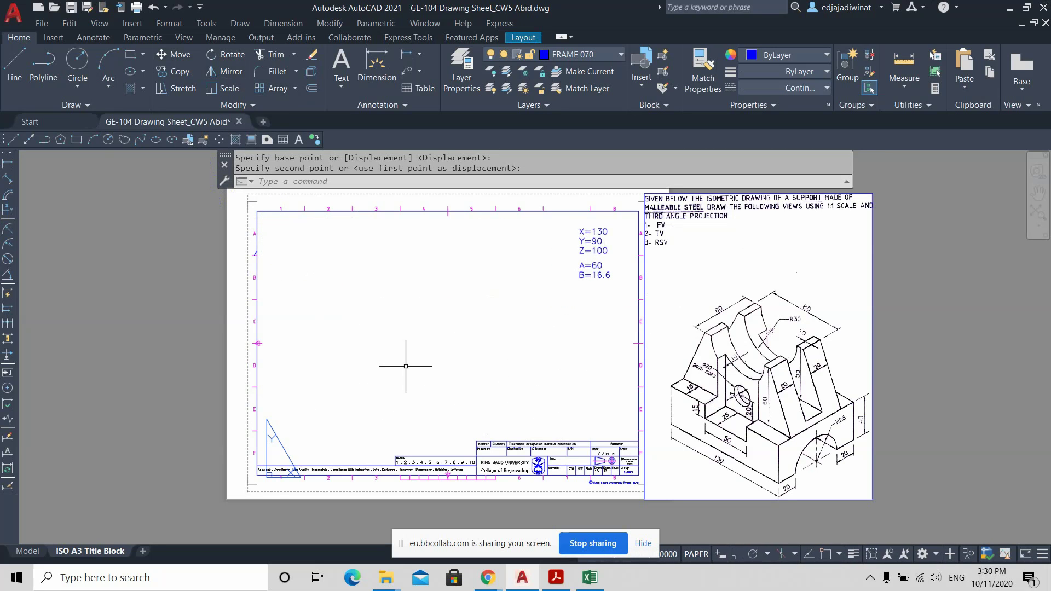
# Turn on object snap and draw a horizontal line from the title block's upper-left corner to the frame's left edge.
pyautogui.scroll(2, 406, 351)
pyautogui.scroll(-2, 410, 360)
pyautogui.moveTo(379, 319); pyautogui.dragTo(418, 317, button='middle')
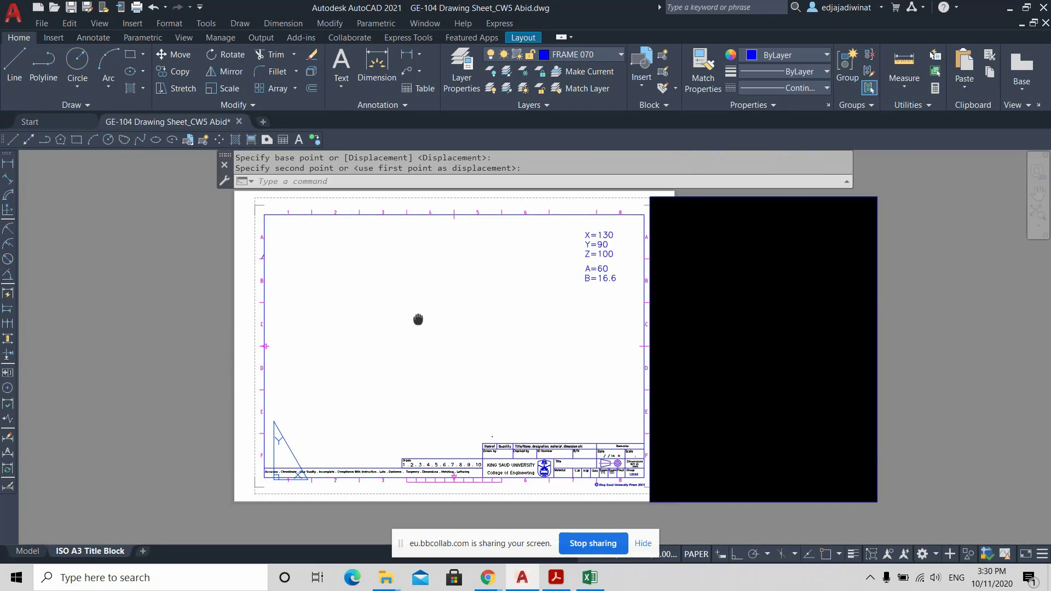
pyautogui.click(15, 70)
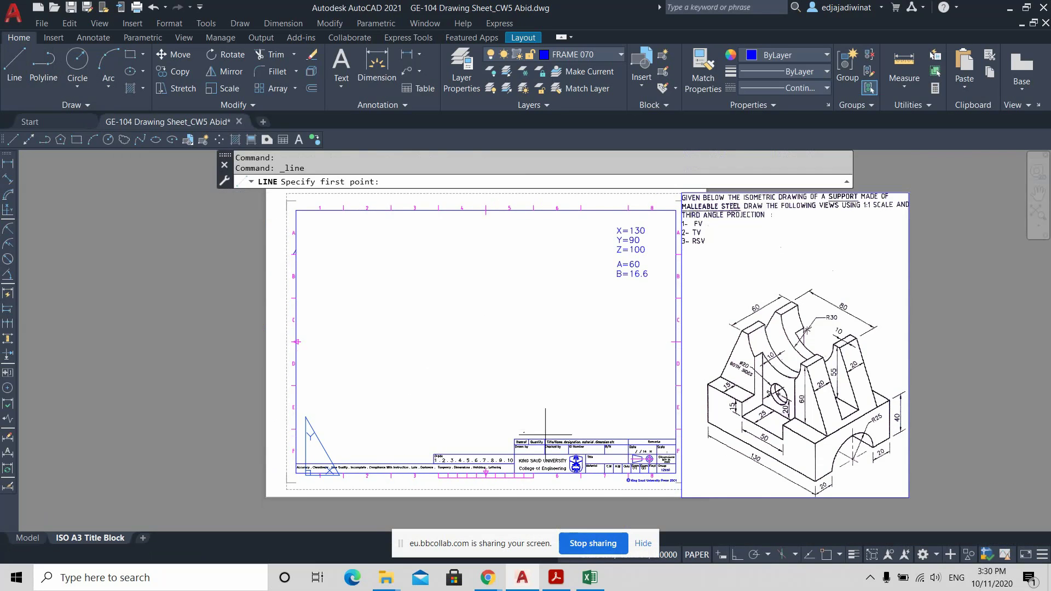
pyautogui.scroll(2, 535, 438)
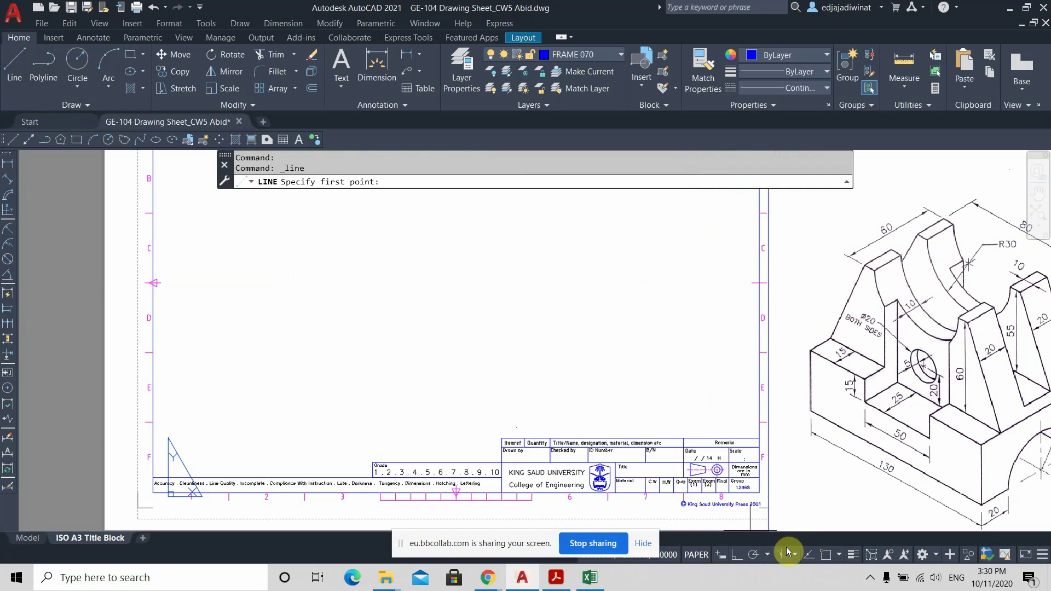
pyautogui.click(826, 555)
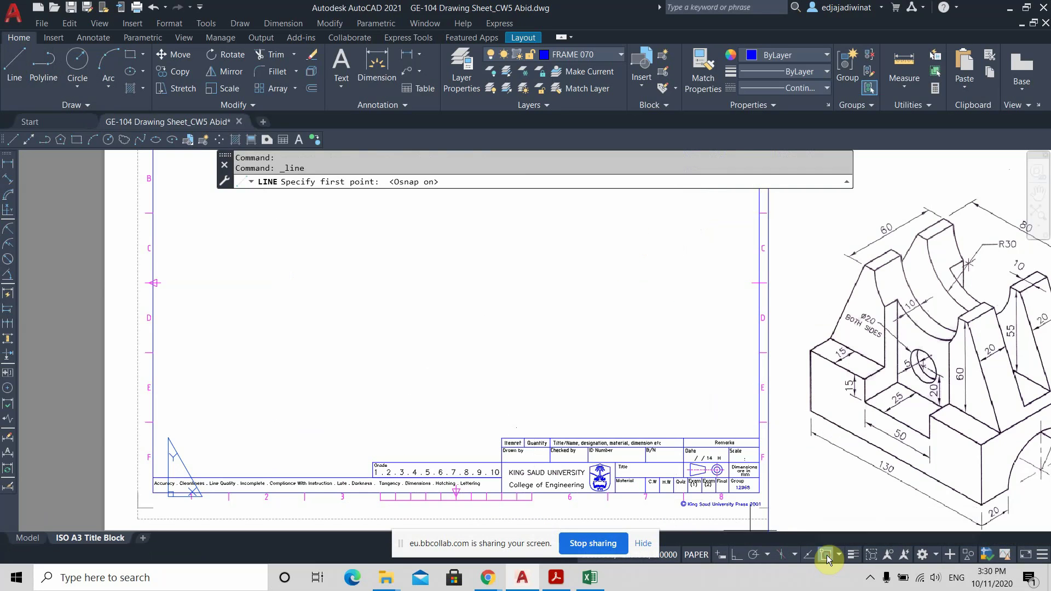
pyautogui.click(502, 439)
pyautogui.click(152, 439)
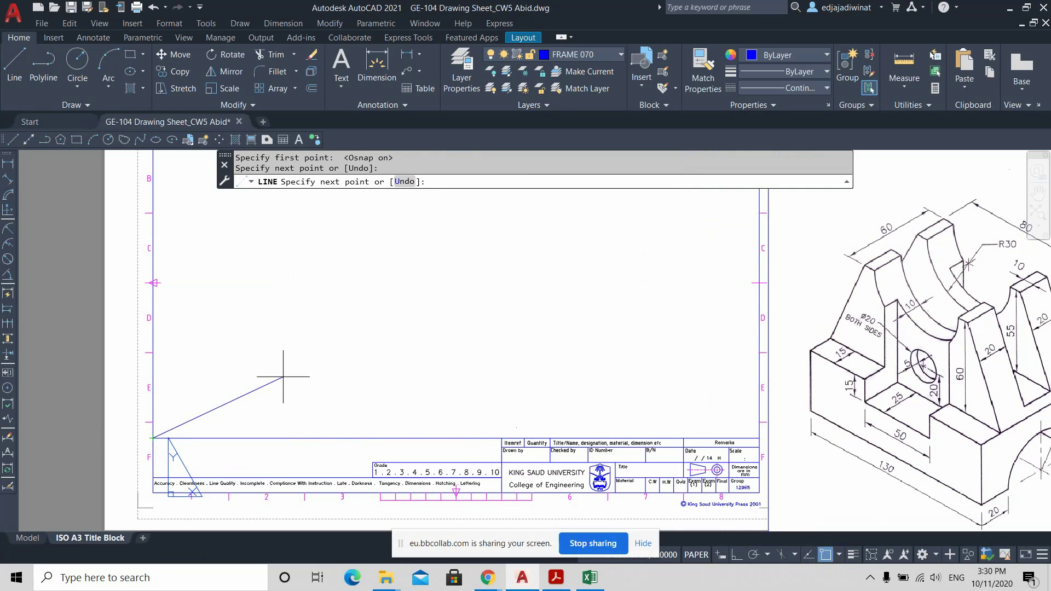
pyautogui.press('Escape')
pyautogui.scroll(-2, 356, 347)
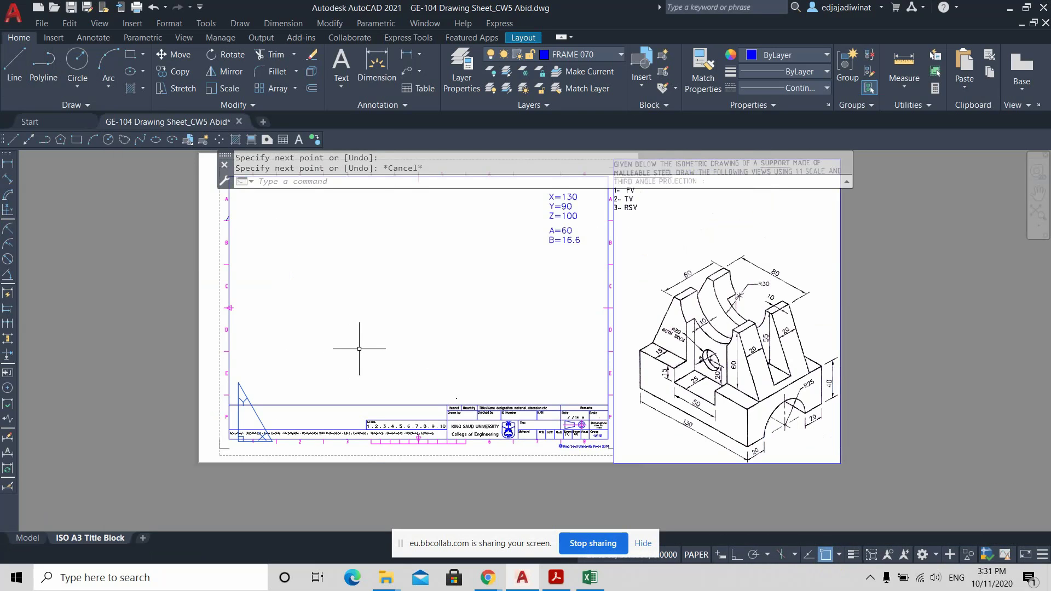
pyautogui.moveTo(434, 377); pyautogui.dragTo(434, 380, button='middle')
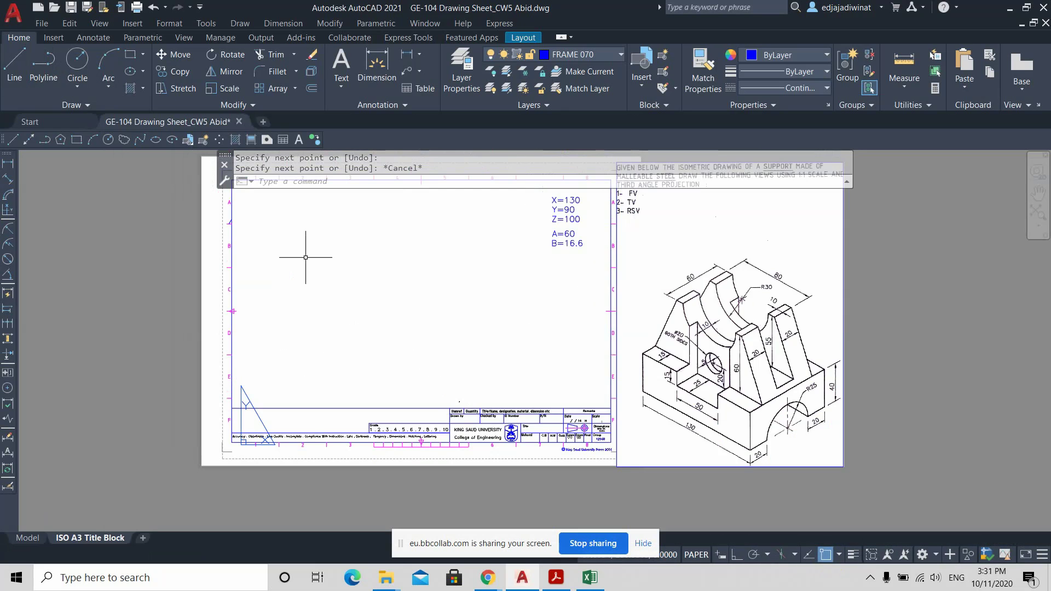
pyautogui.moveTo(306, 257); pyautogui.dragTo(371, 311, button='middle')
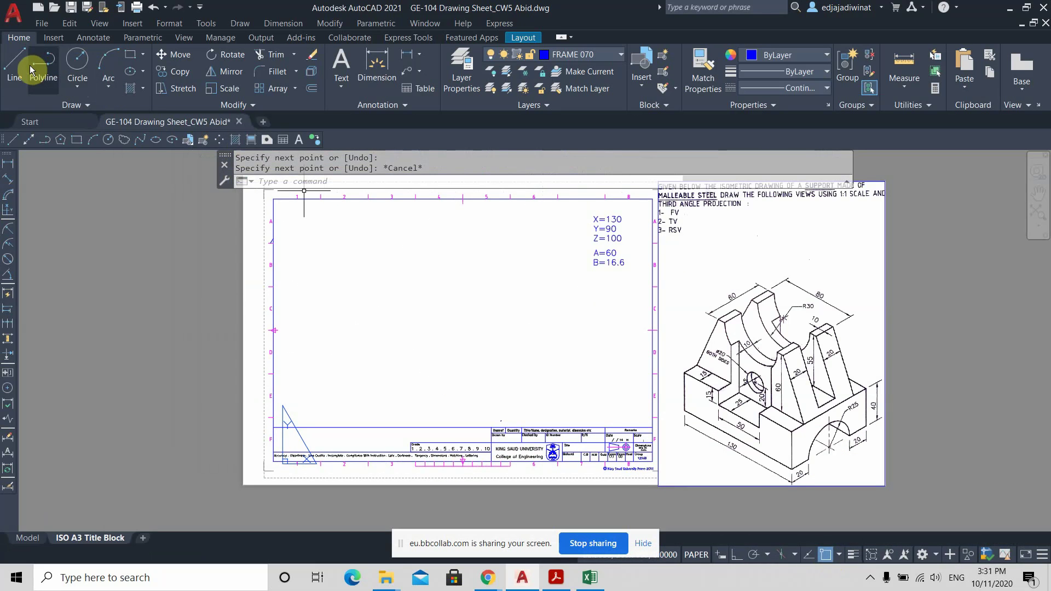
pyautogui.click(16, 62)
pyautogui.scroll(2, 323, 417)
pyautogui.click(241, 436)
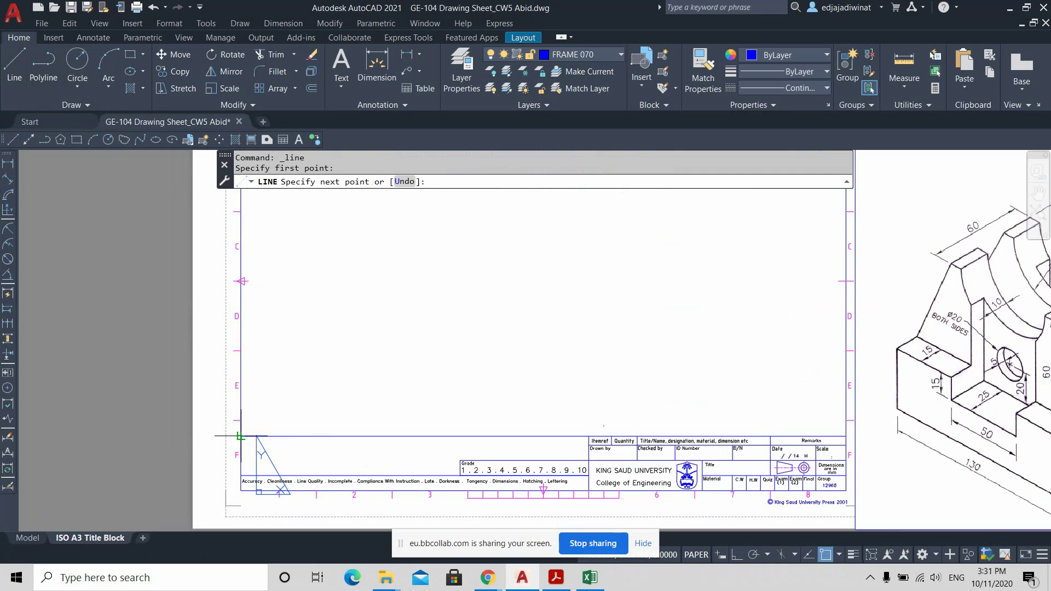
pyautogui.scroll(-2, 394, 379)
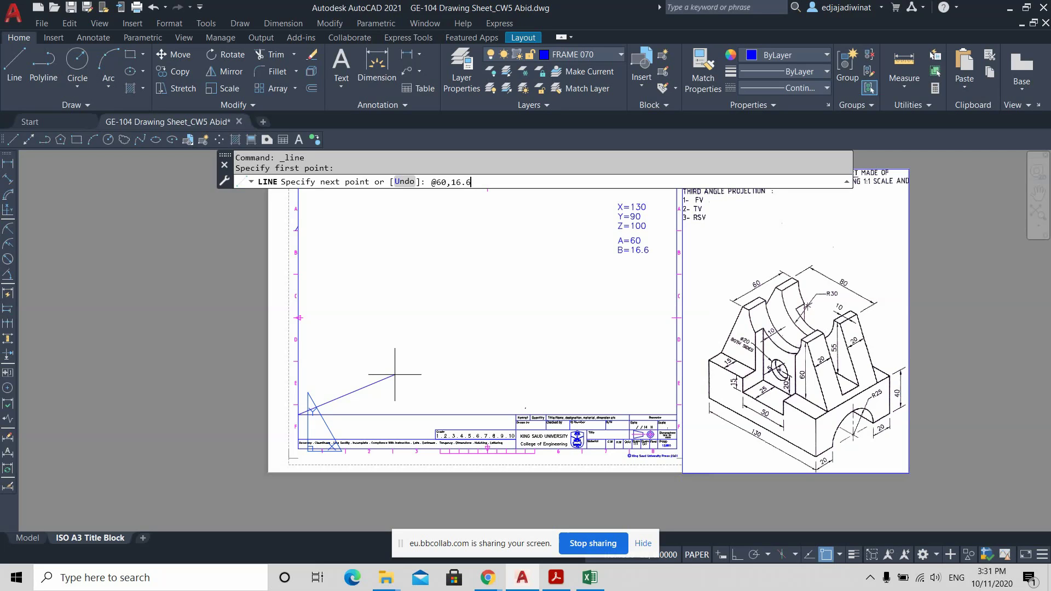
pyautogui.press('Return')
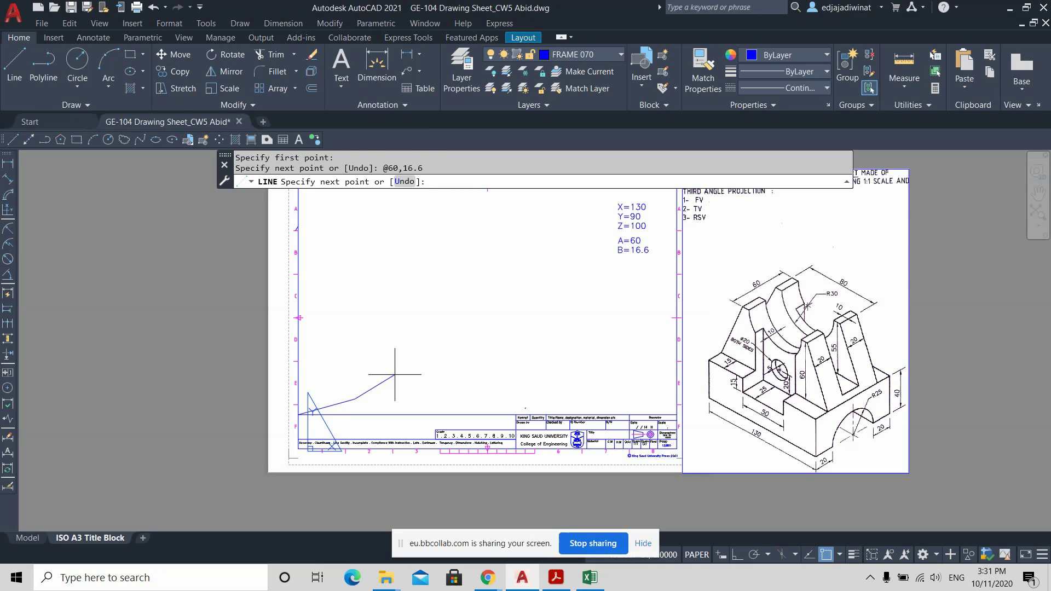
pyautogui.press('Return')
pyautogui.scroll(2, 360, 400)
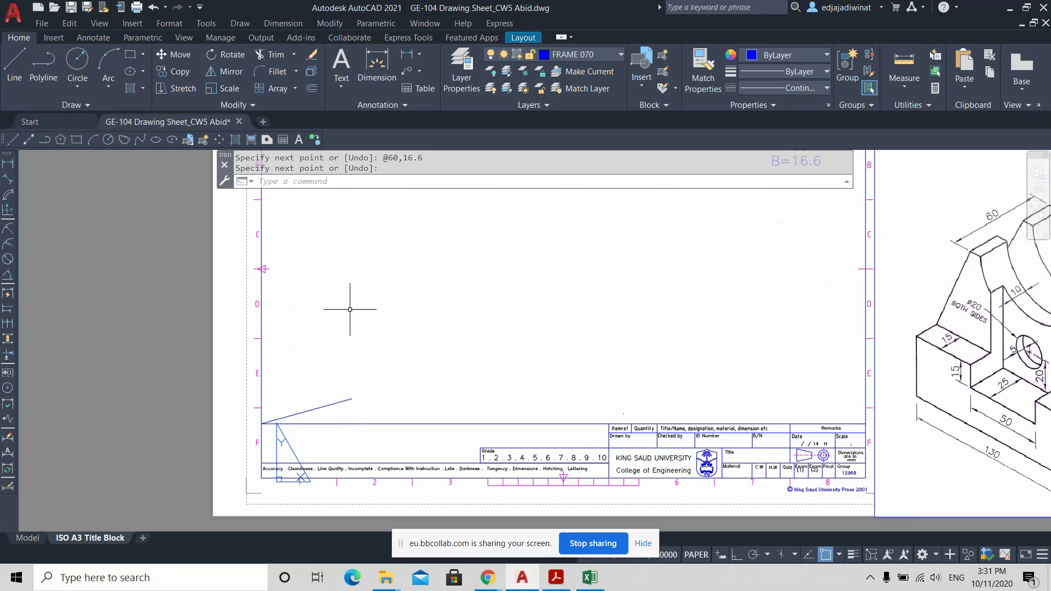
pyautogui.click(130, 54)
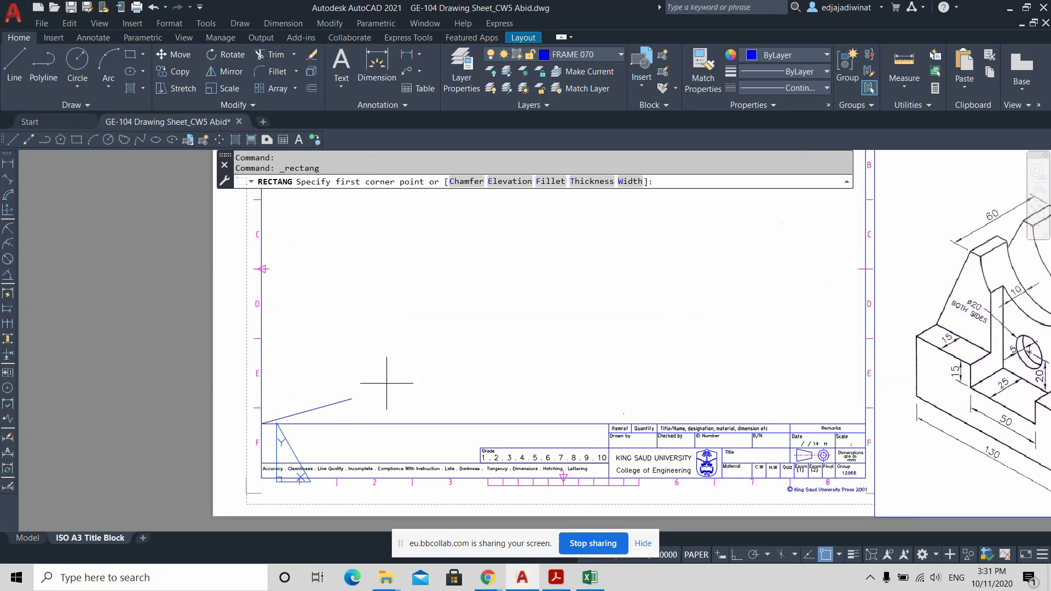
pyautogui.click(353, 399)
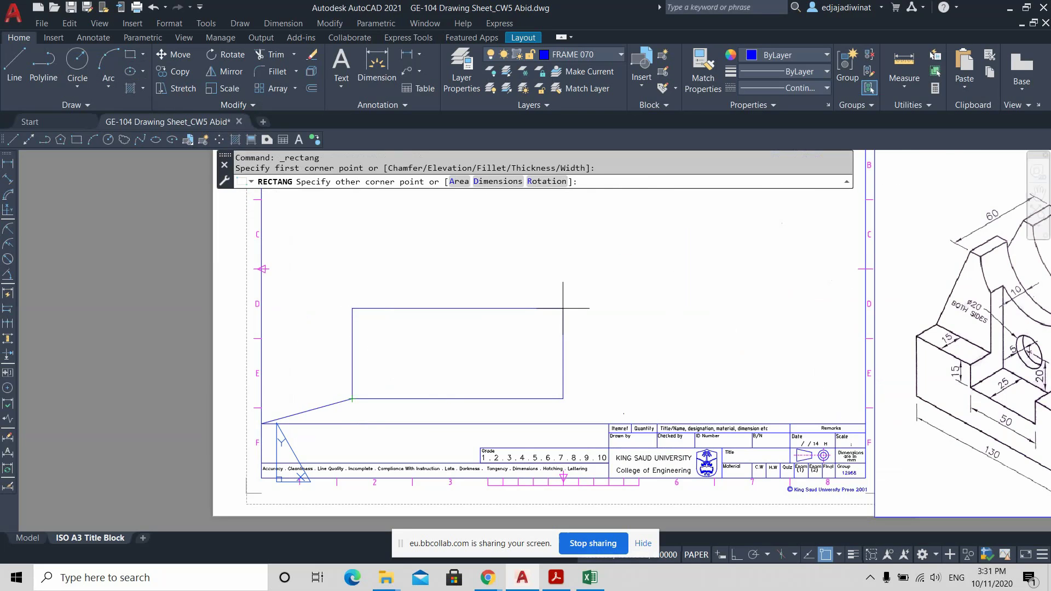
pyautogui.scroll(-2, 563, 308)
pyautogui.moveTo(610, 298); pyautogui.dragTo(537, 320, button='middle')
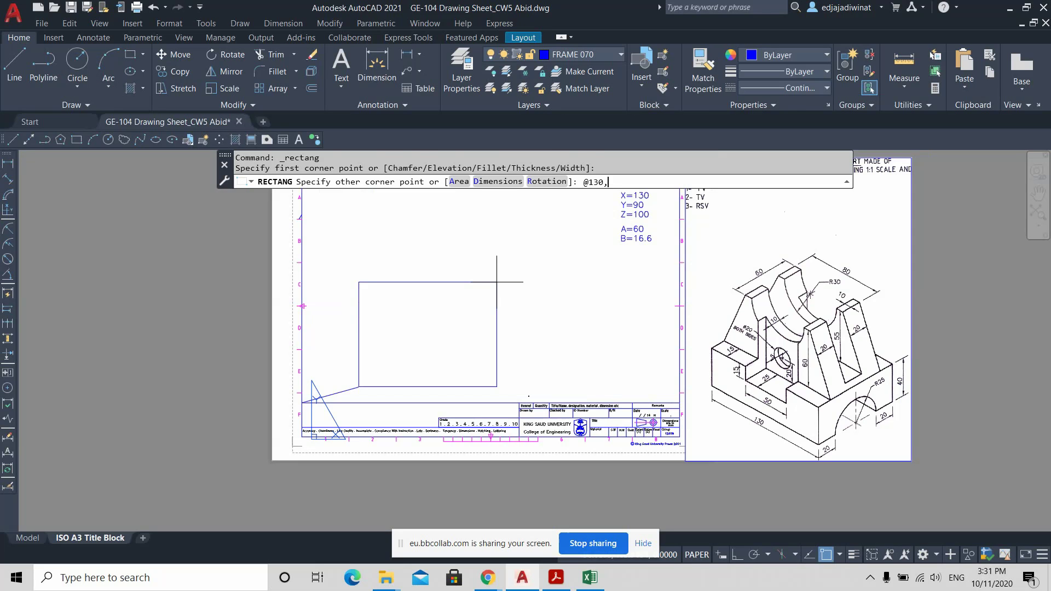
pyautogui.press('Return')
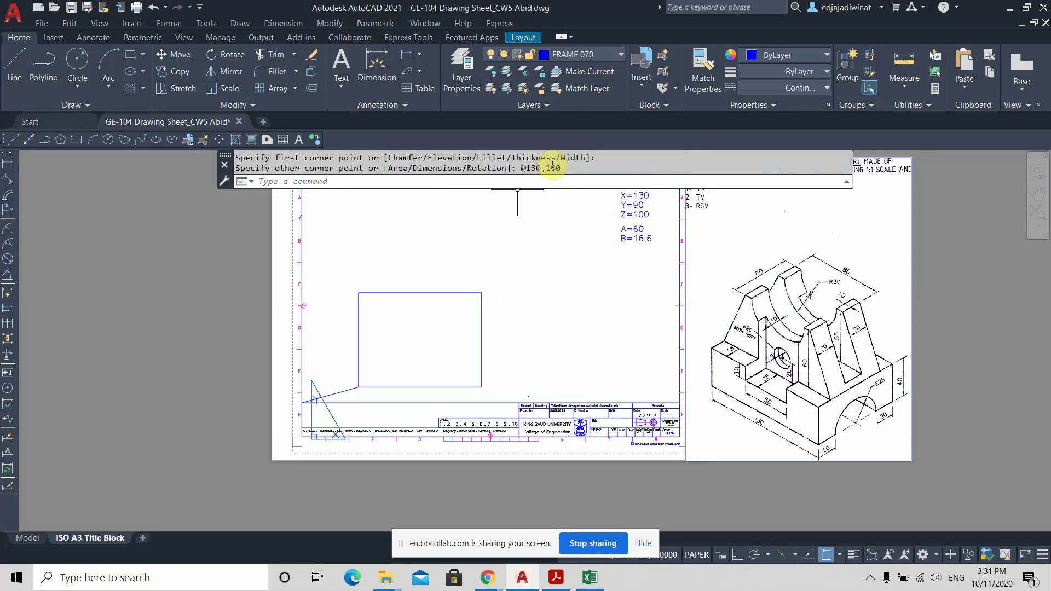
pyautogui.click(131, 54)
pyautogui.scroll(2, 526, 378)
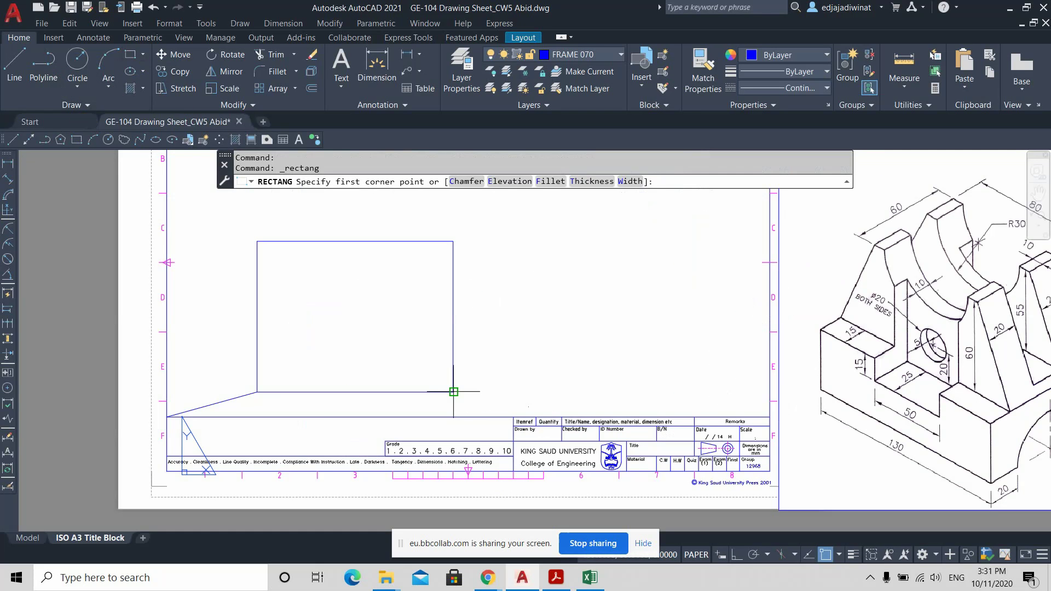
pyautogui.scroll(-2, 520, 391)
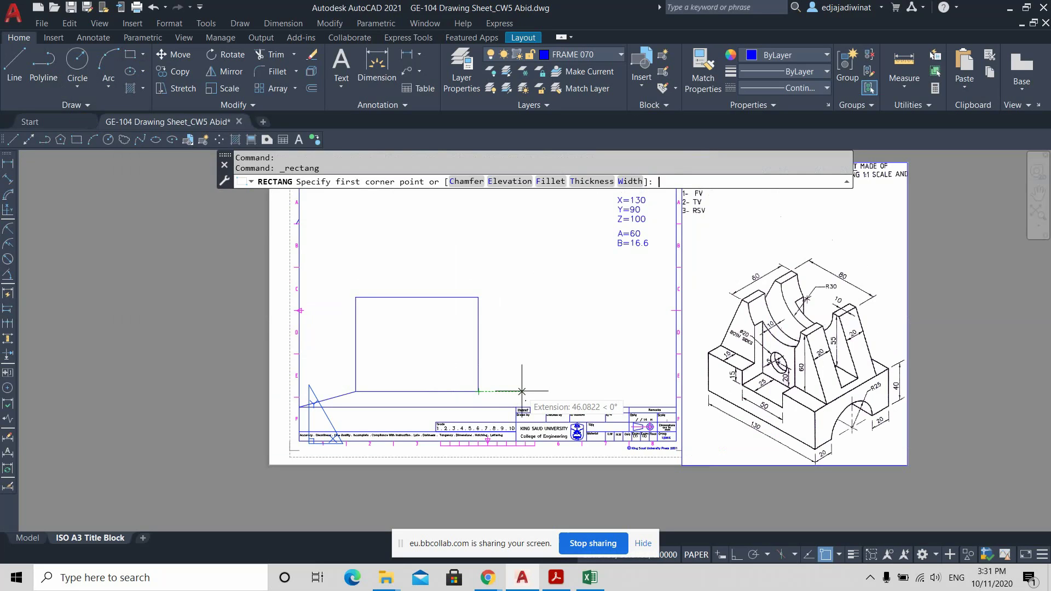
pyautogui.press('Return')
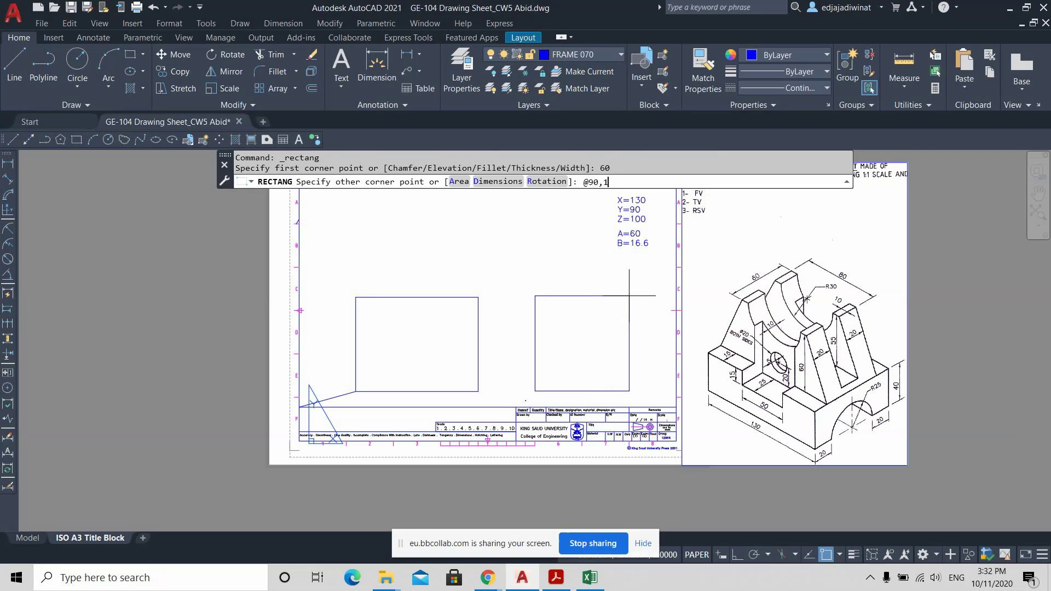
pyautogui.press('Return')
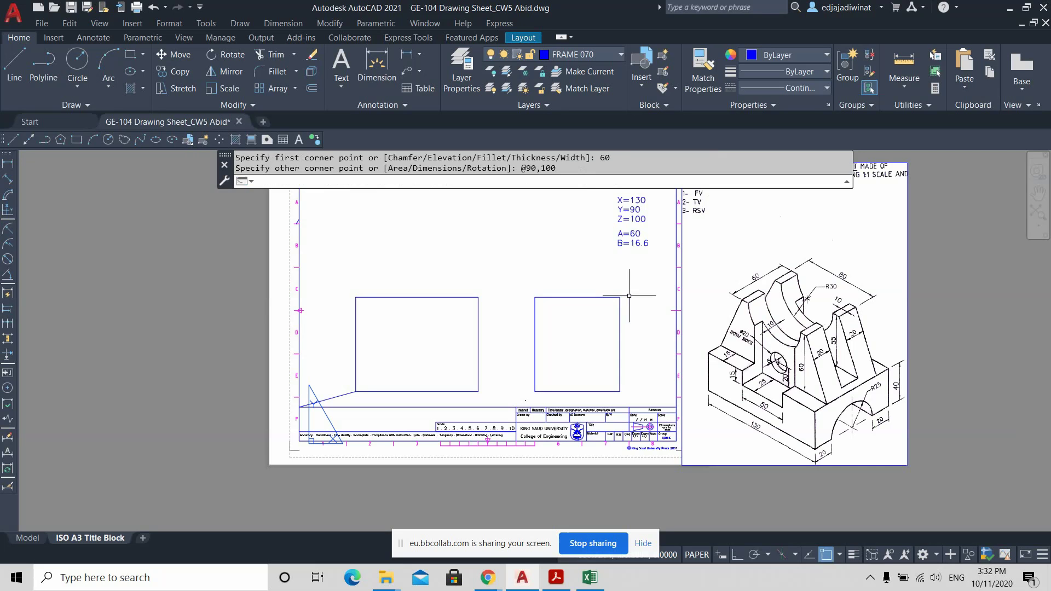
pyautogui.click(131, 54)
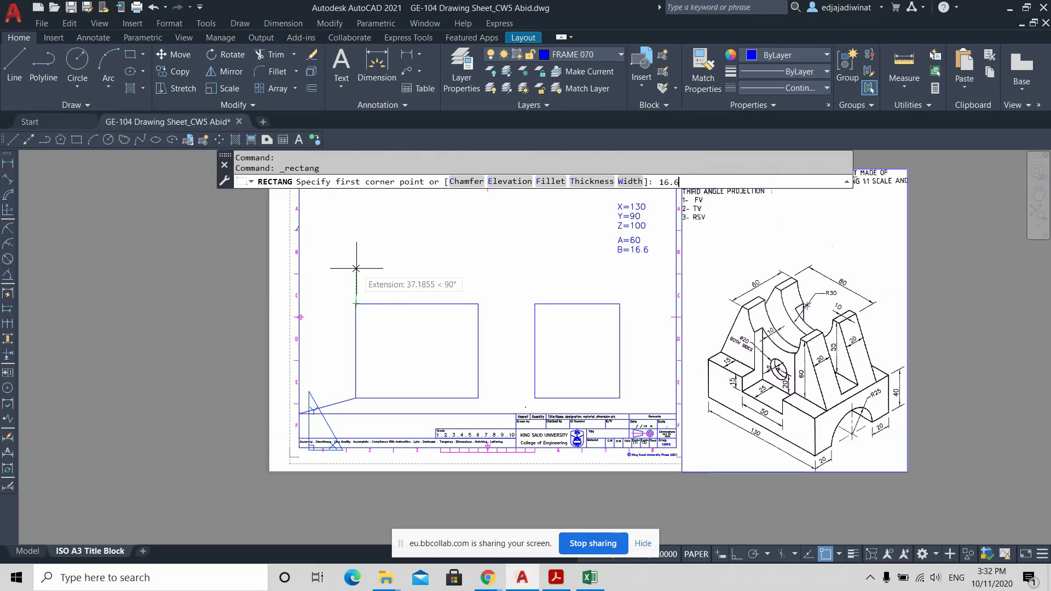
pyautogui.press('Return')
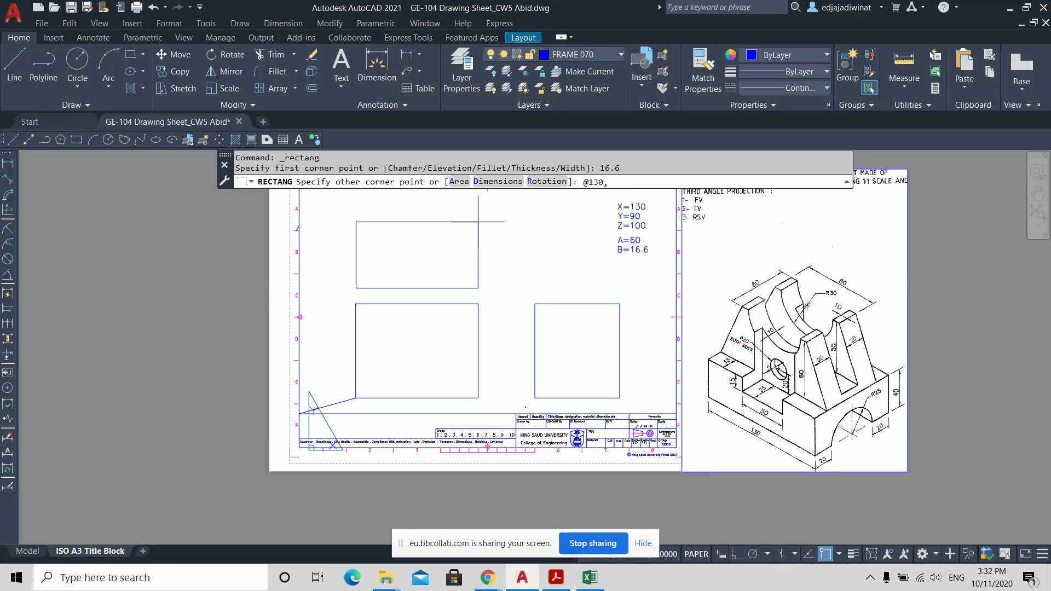
pyautogui.press('Return')
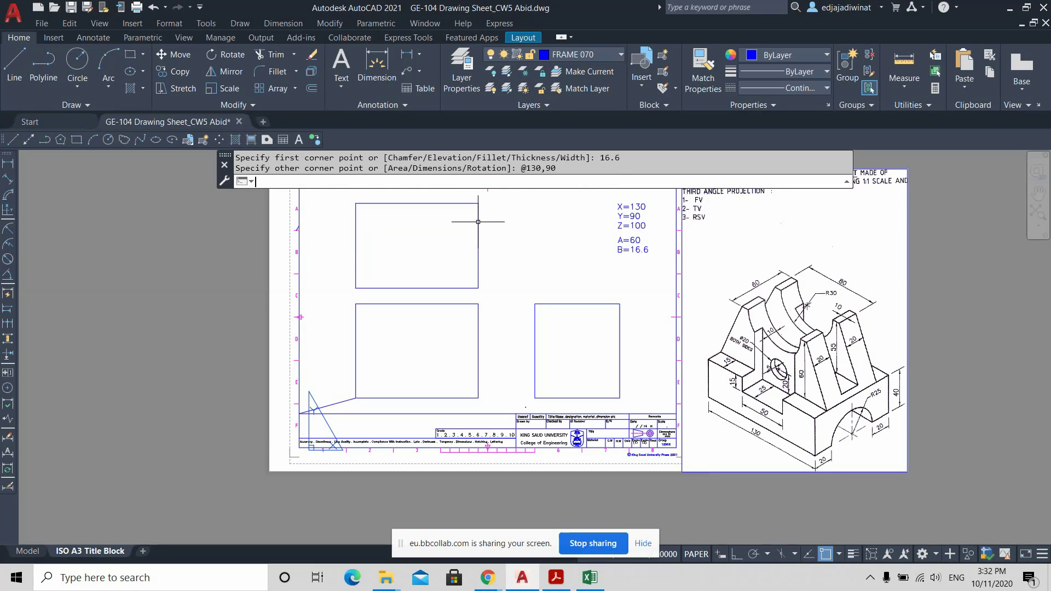
# Measure the width and height of the upper rectangle with the Quick measure tool.
pyautogui.scroll(-3, 511, 277)
pyautogui.scroll(3, 547, 246)
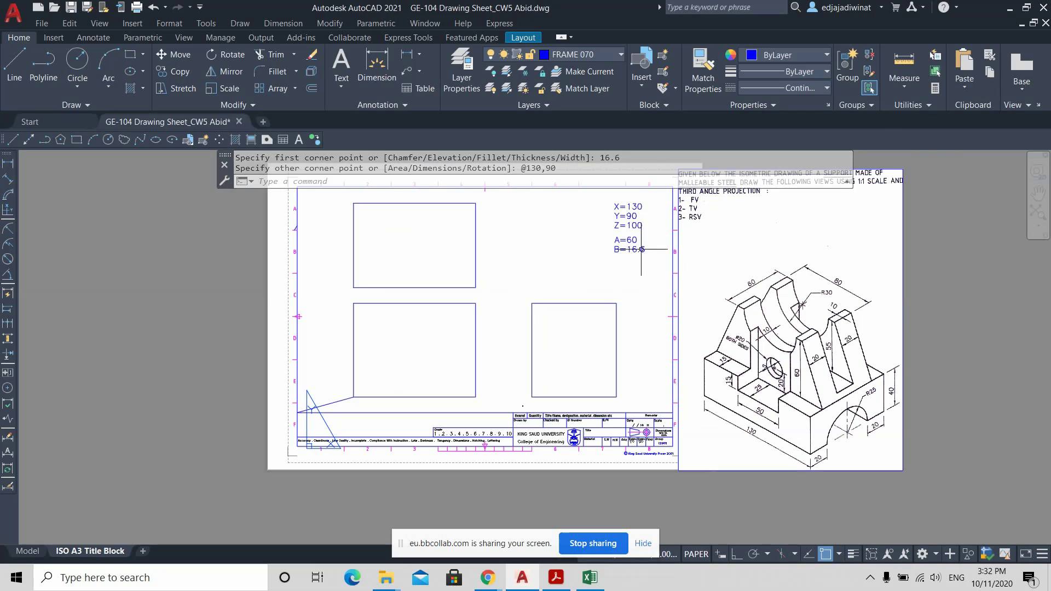
pyautogui.click(905, 85)
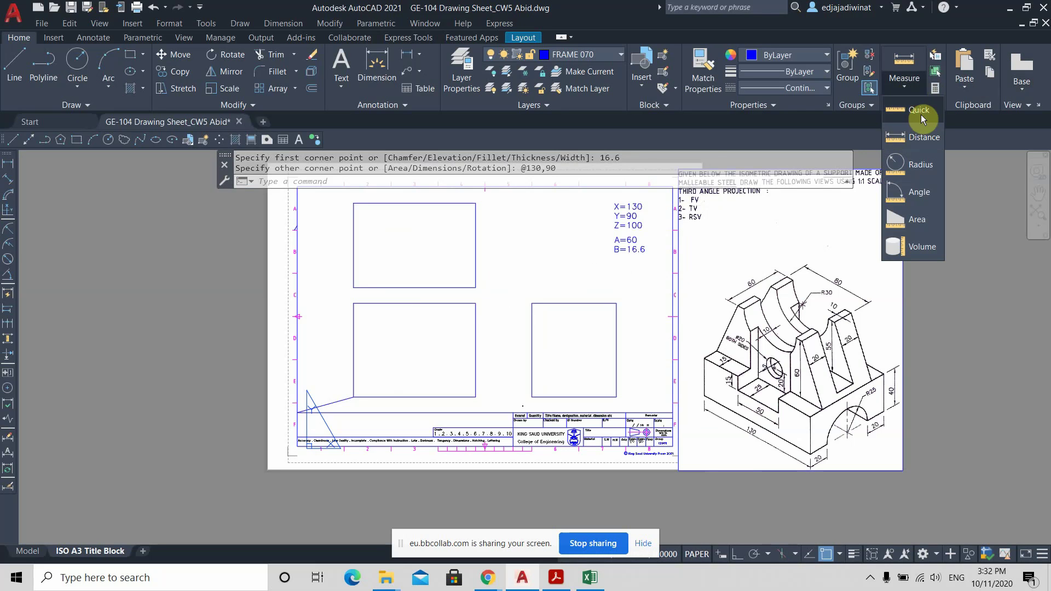
pyautogui.click(919, 108)
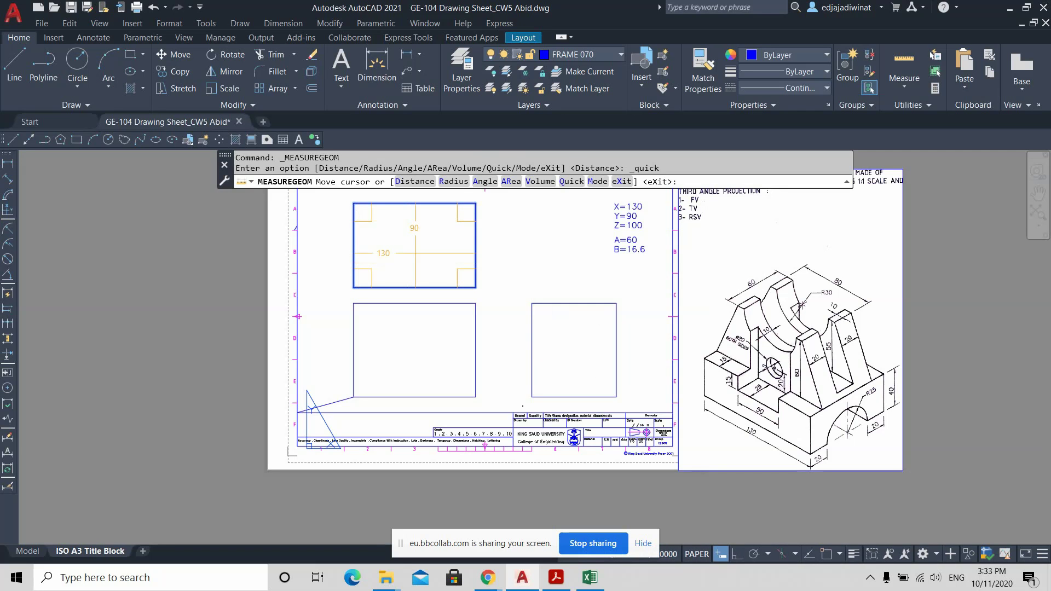
pyautogui.press('Escape')
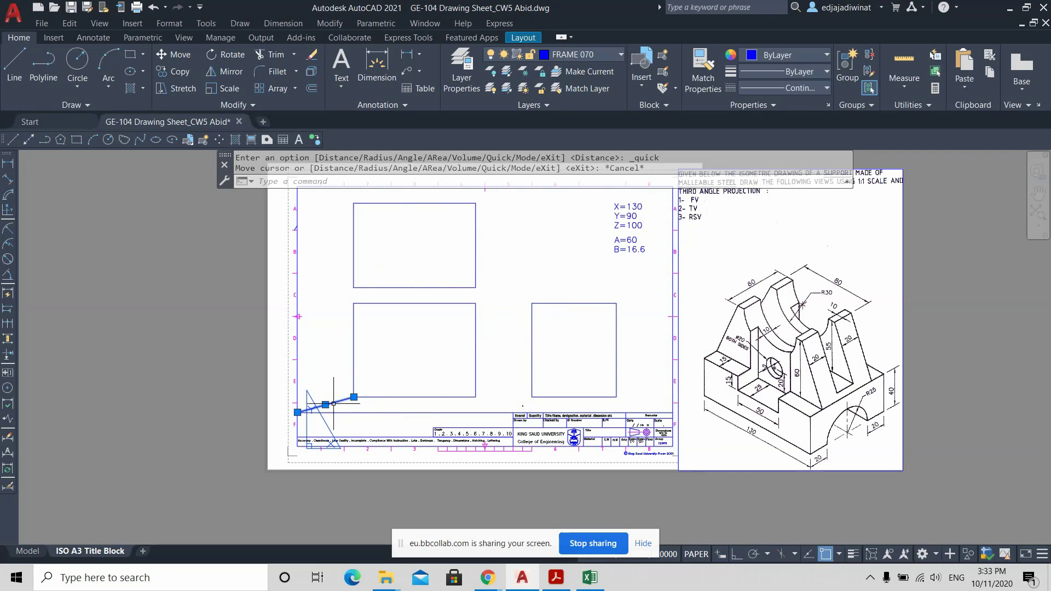
# Erase the sloped and horizontal construction lines beside the front view rectangle's lower-left corner.
pyautogui.click(334, 404)
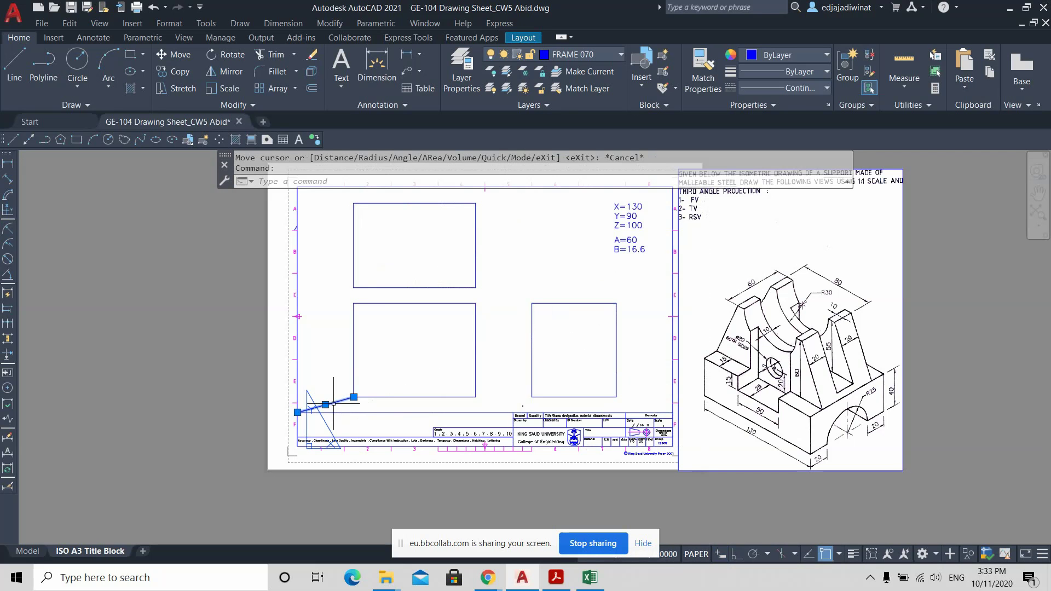
pyautogui.press('Delete')
pyautogui.click(363, 417)
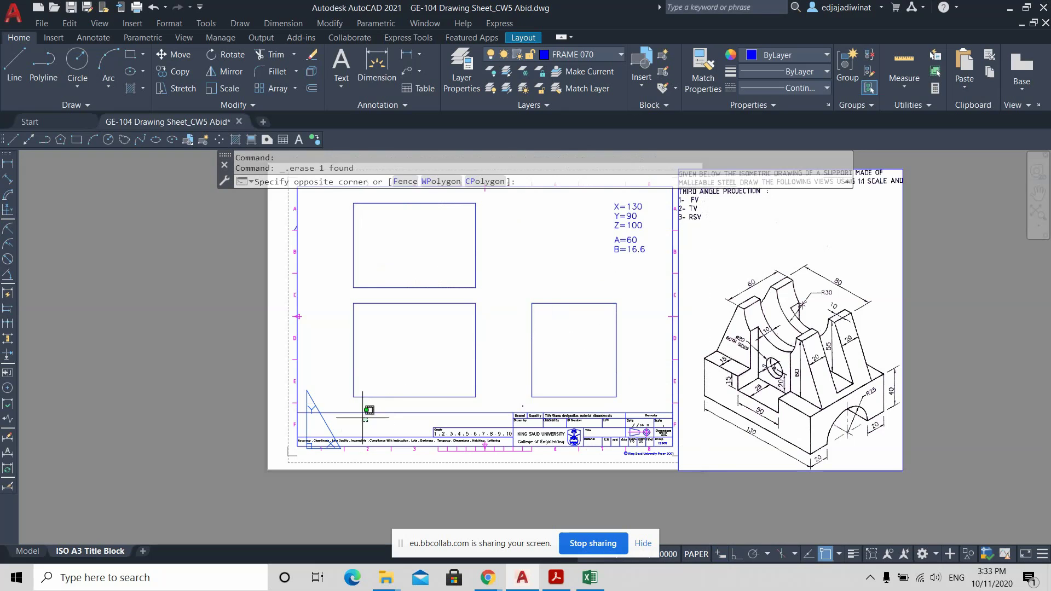
pyautogui.click(356, 410)
pyautogui.press('Delete')
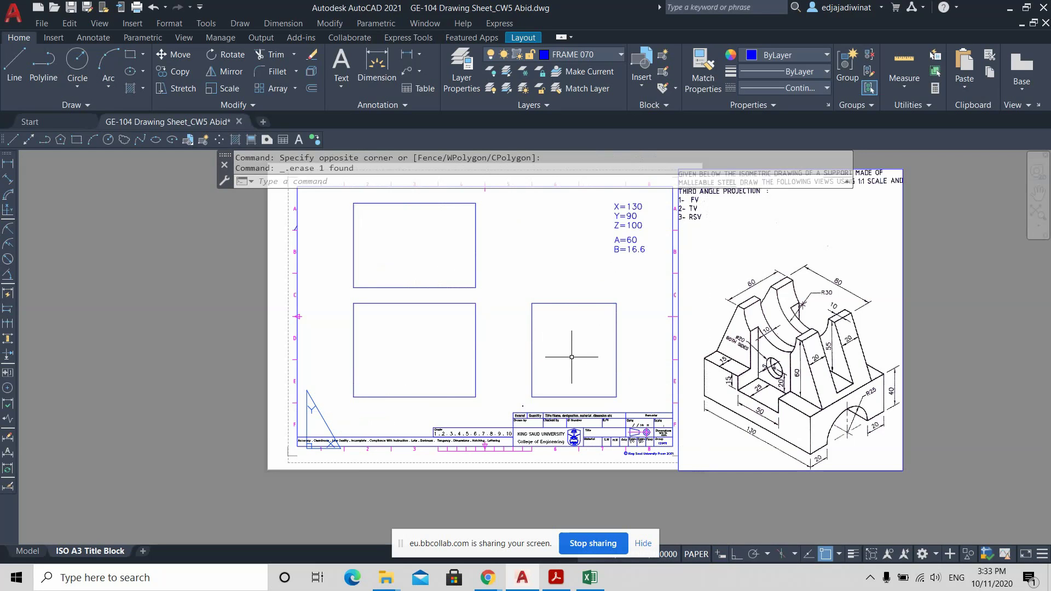
# Erase the stray point just above the title block, between the front and side view rectangles.
pyautogui.scroll(5, 534, 407)
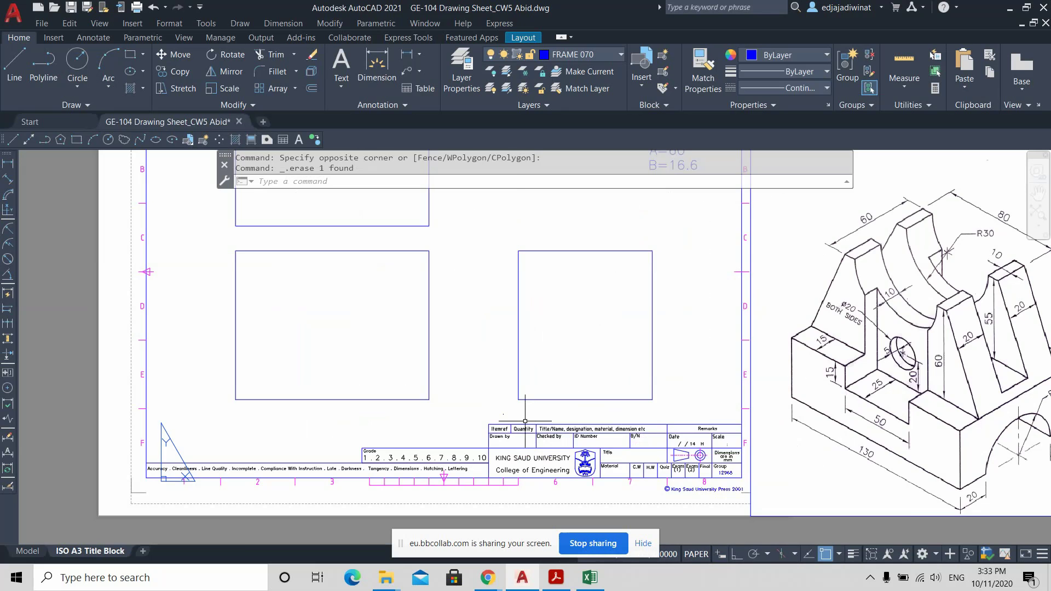
pyautogui.click(495, 423)
pyautogui.click(434, 373)
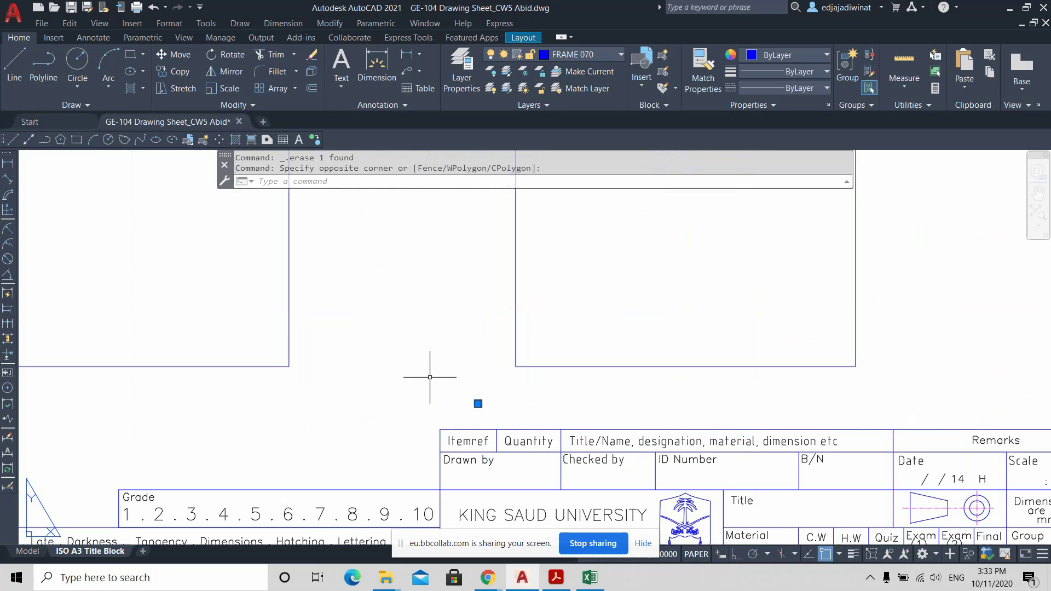
pyautogui.press('Delete')
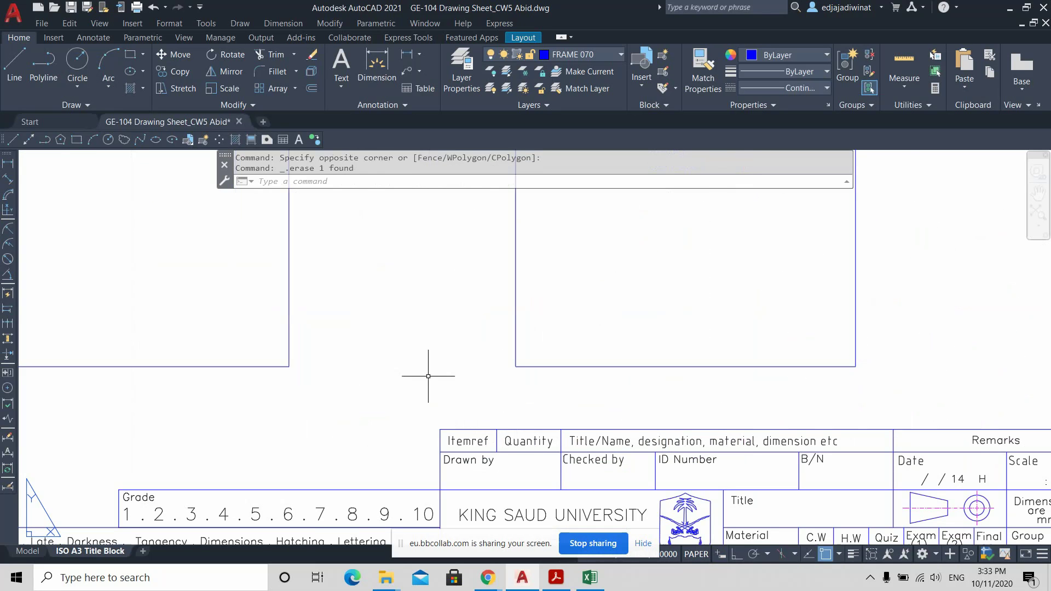
# Explode the three view rectangles into separate lines.
pyautogui.scroll(-5, 458, 356)
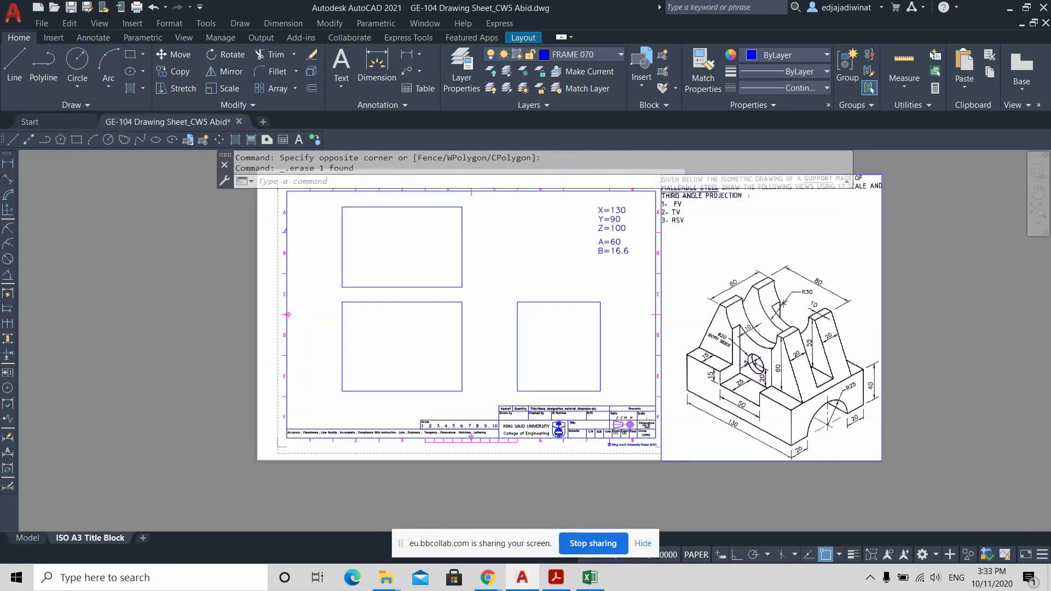
pyautogui.click(605, 360)
pyautogui.click(417, 250)
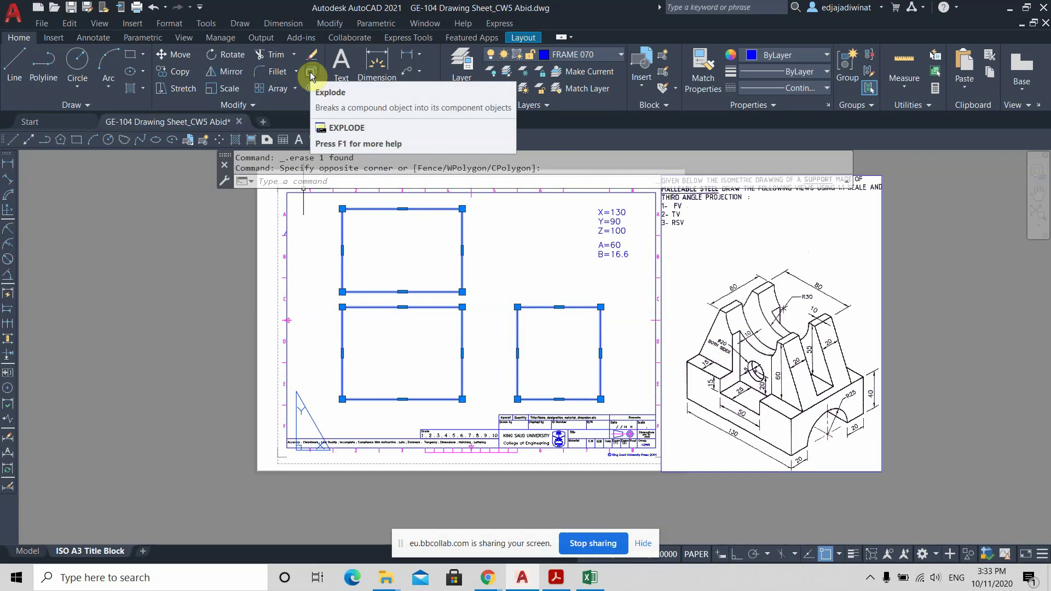
pyautogui.click(311, 74)
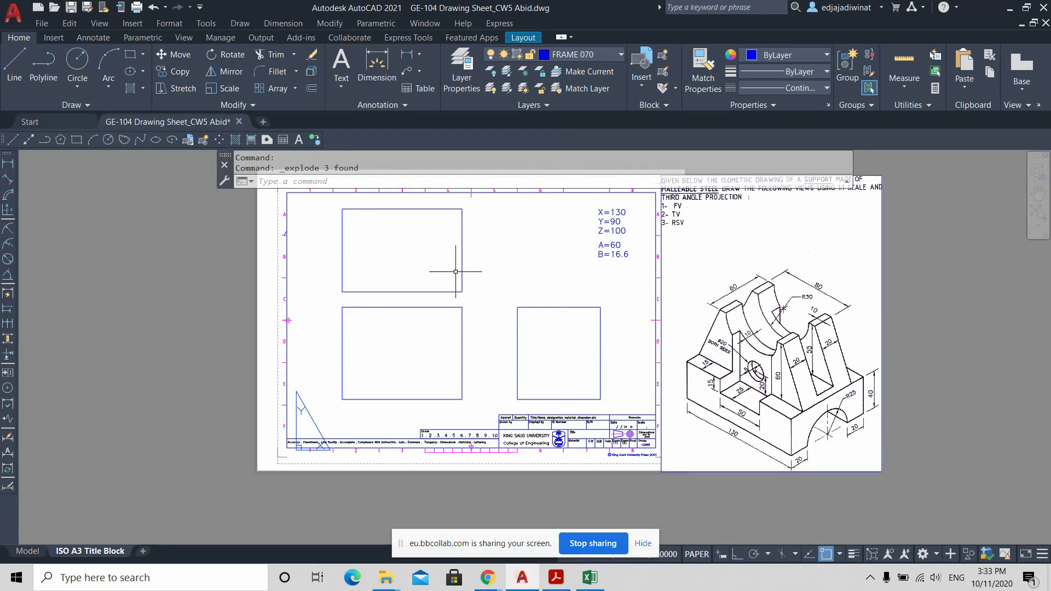
# Check that edges of the side and front view rectangles can be selected individually, clearing each selection.
pyautogui.click(553, 346)
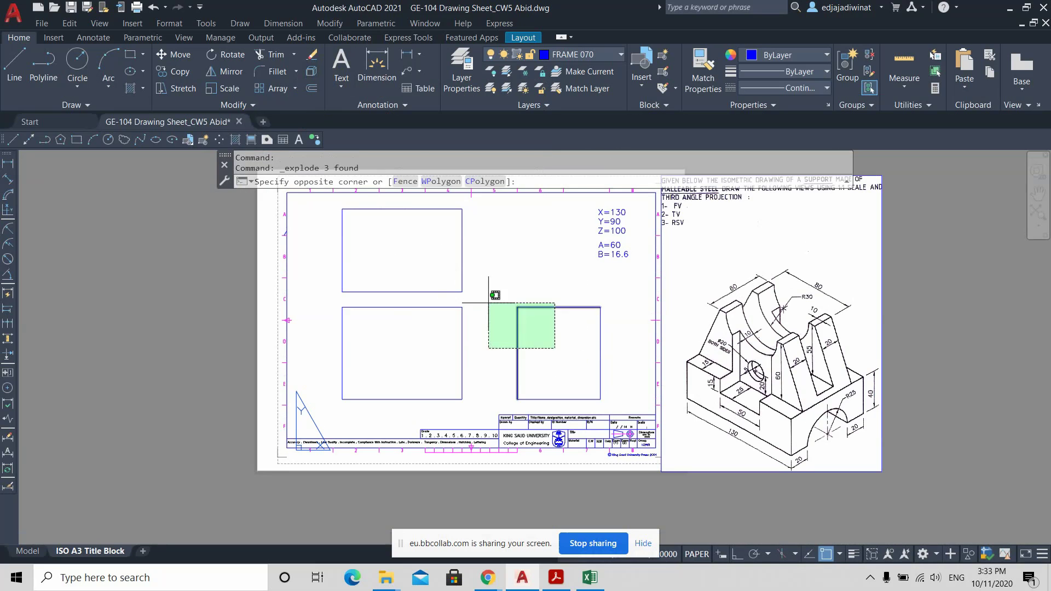
pyautogui.click(491, 299)
pyautogui.press('Escape')
pyautogui.click(501, 341)
pyautogui.click(459, 345)
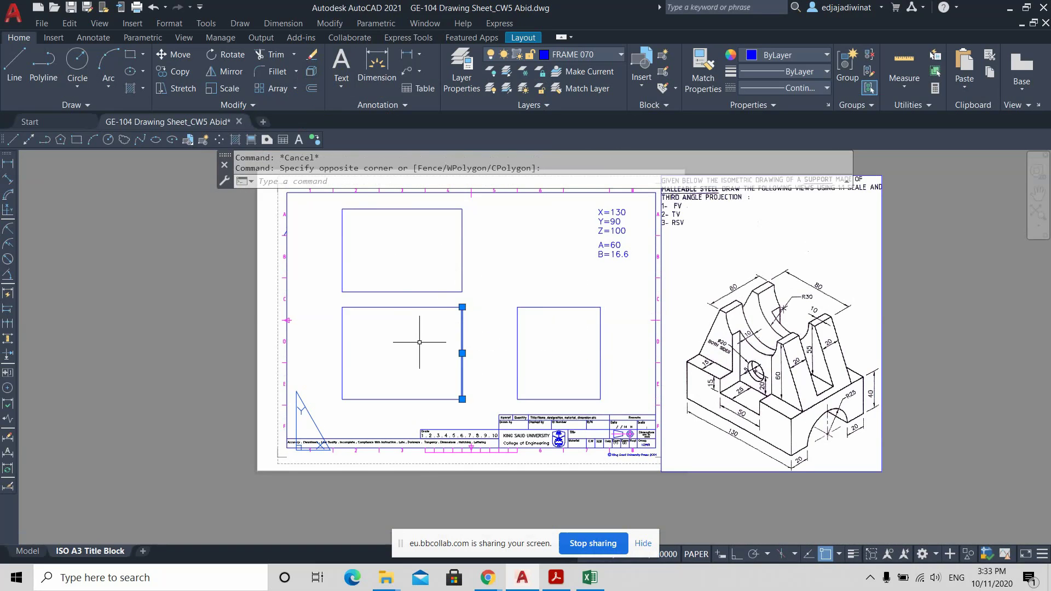
pyautogui.press('Escape')
pyautogui.click(416, 337)
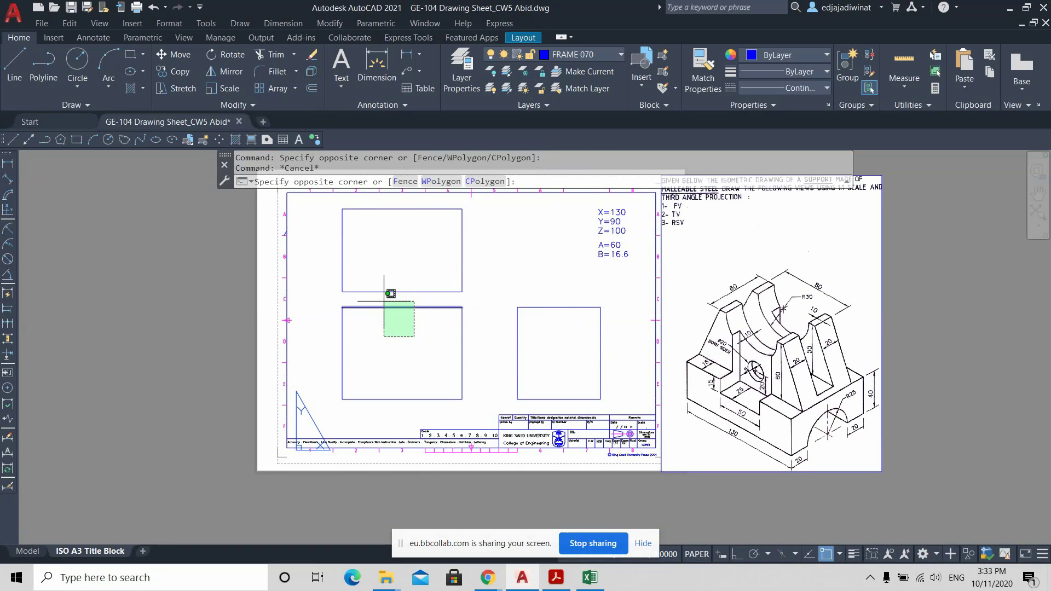
pyautogui.click(384, 292)
pyautogui.press('Escape')
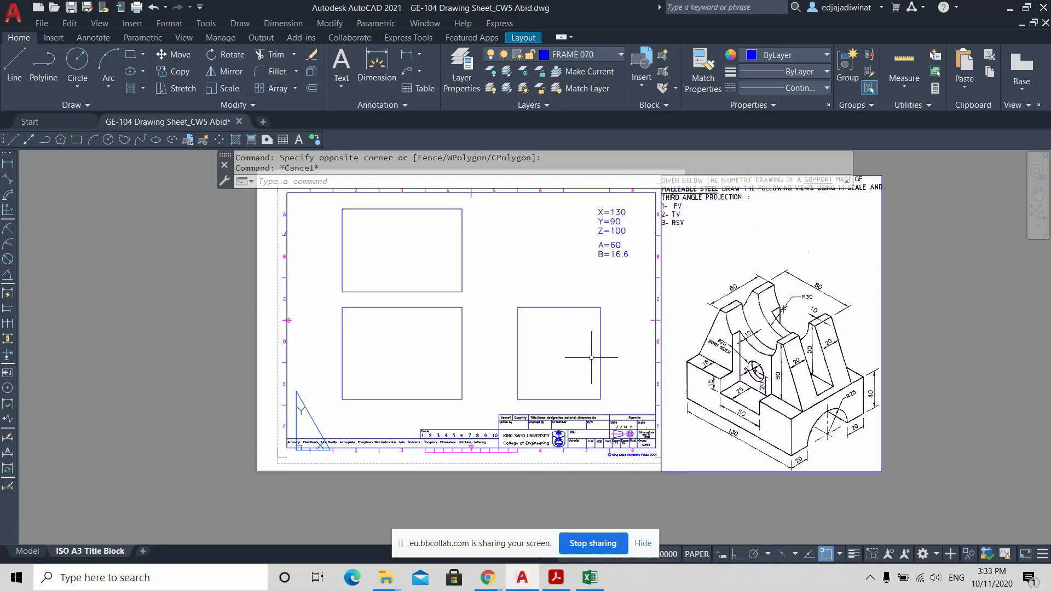
pyautogui.scroll(2, 507, 381)
pyautogui.scroll(-2, 507, 381)
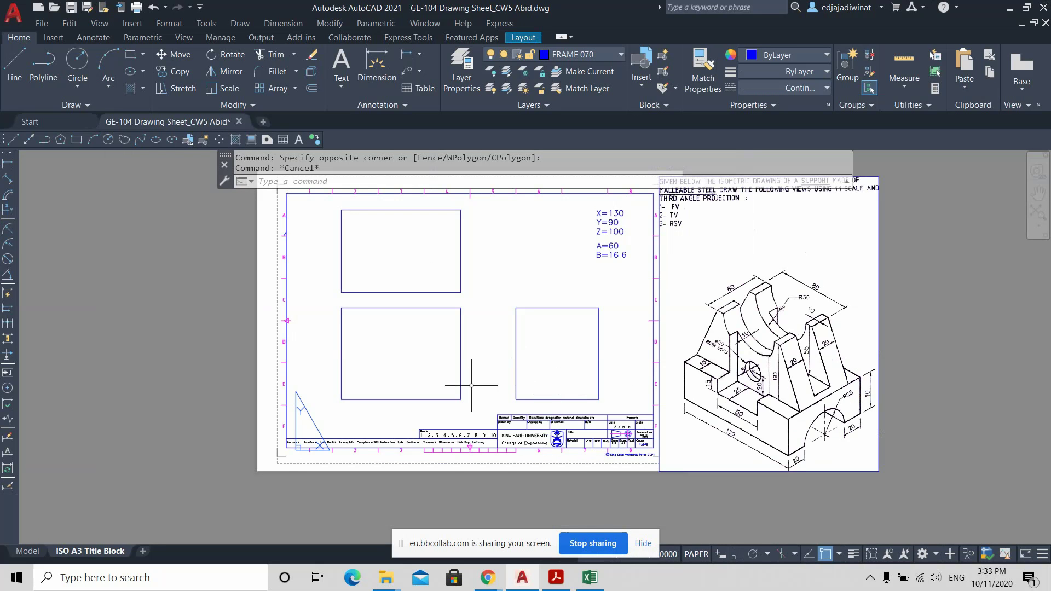
pyautogui.click(871, 578)
pyautogui.click(873, 579)
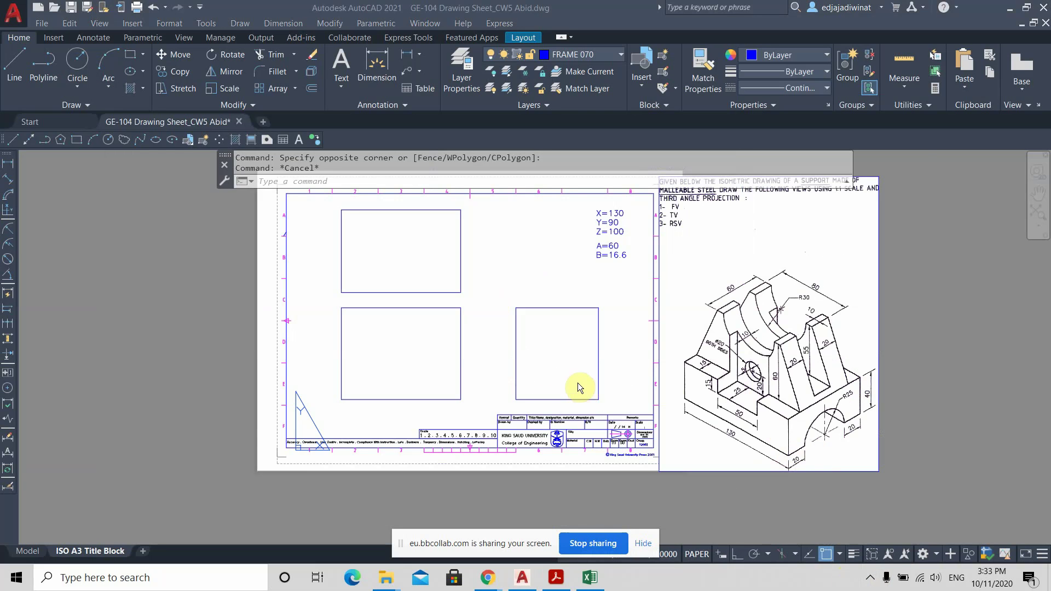
# Offset the front view rectangle's bottom edge upward by 40.
pyautogui.scroll(2, 795, 437)
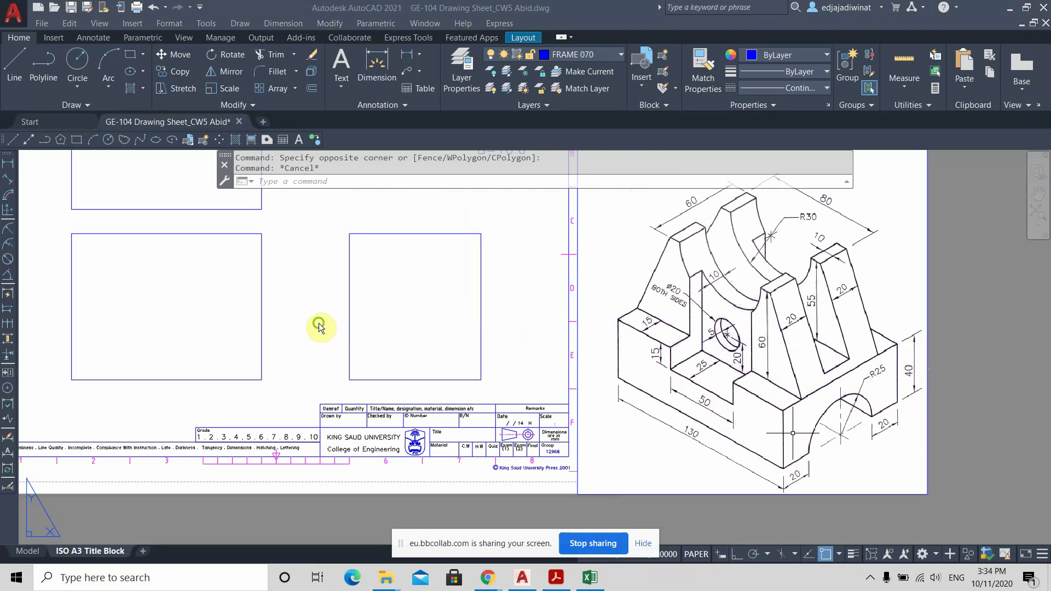
pyautogui.moveTo(307, 282)
pyautogui.mouseDown(button='middle')
pyautogui.moveTo(411, 307)
pyautogui.moveTo(406, 315)
pyautogui.mouseUp(button='middle')
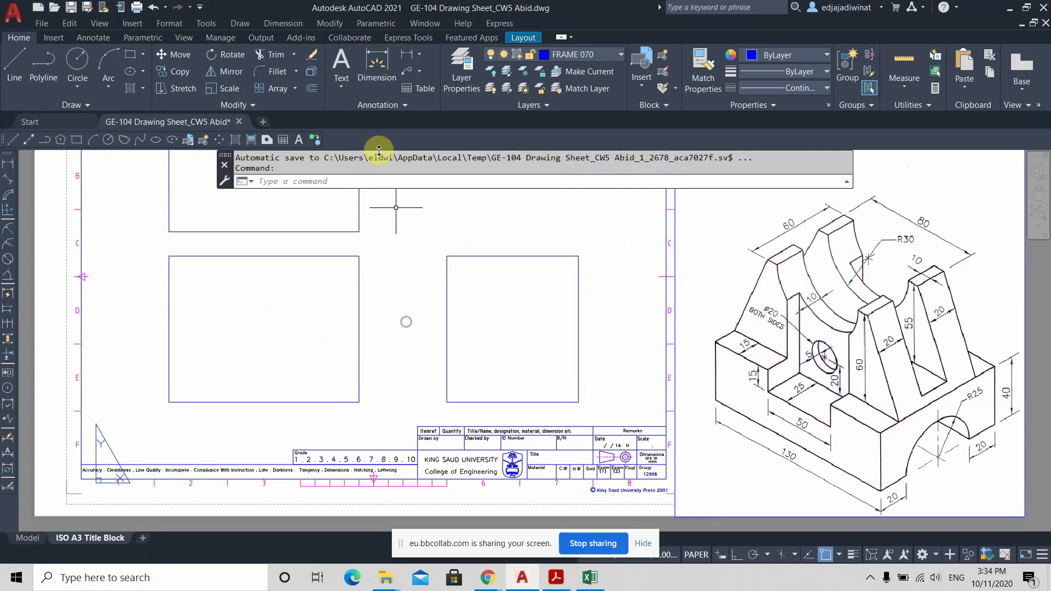
pyautogui.click(311, 88)
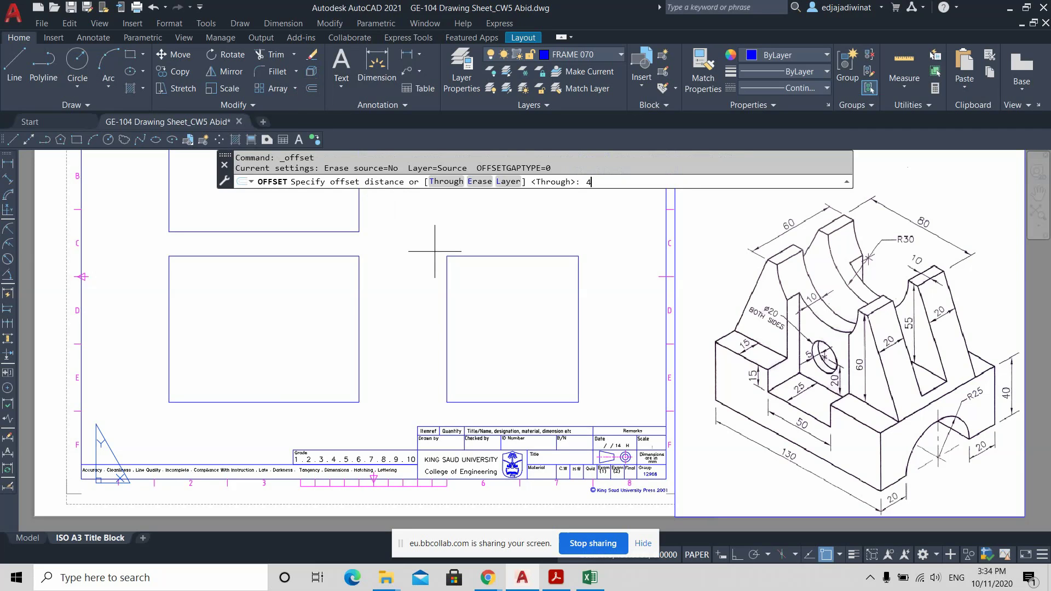
pyautogui.press('Return')
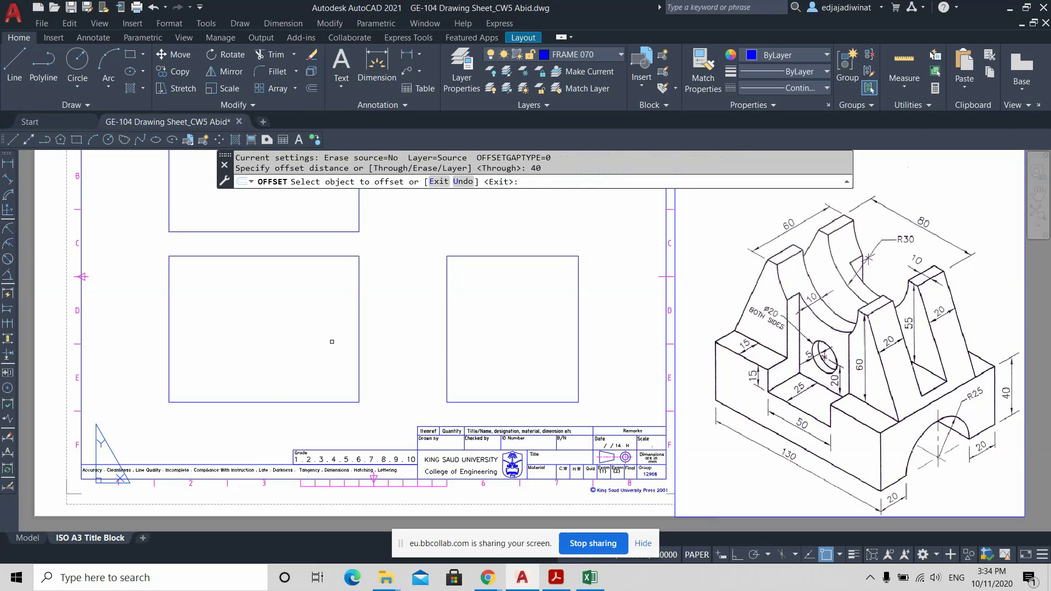
pyautogui.click(282, 402)
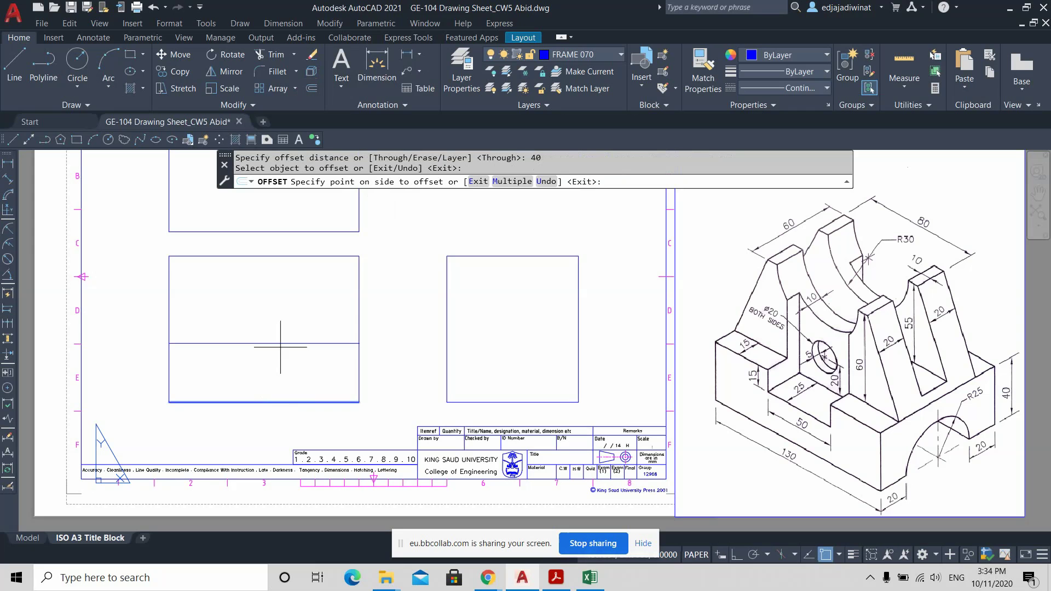
pyautogui.click(280, 322)
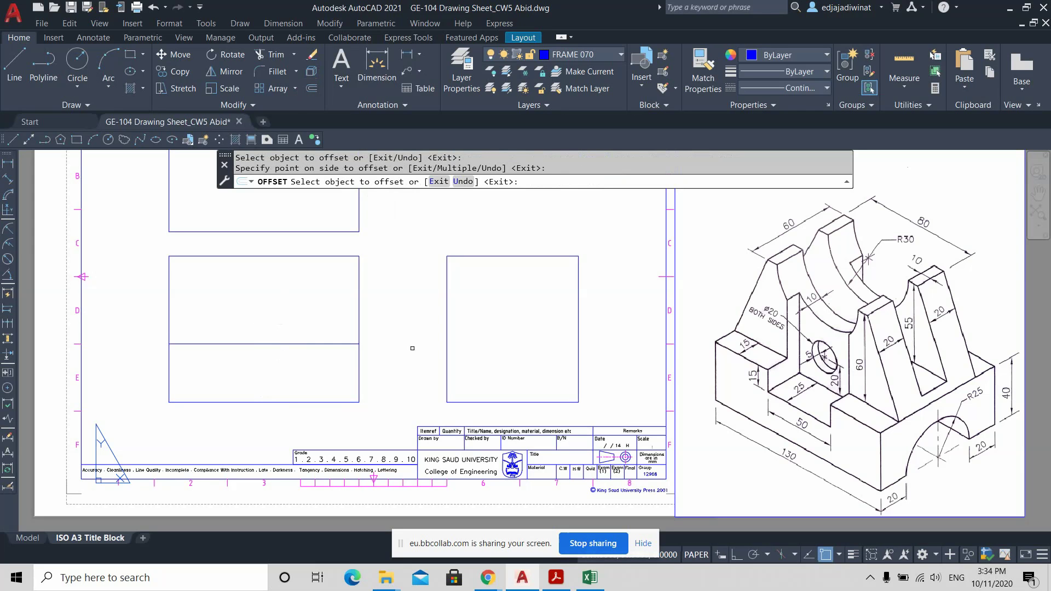
pyautogui.press('Return')
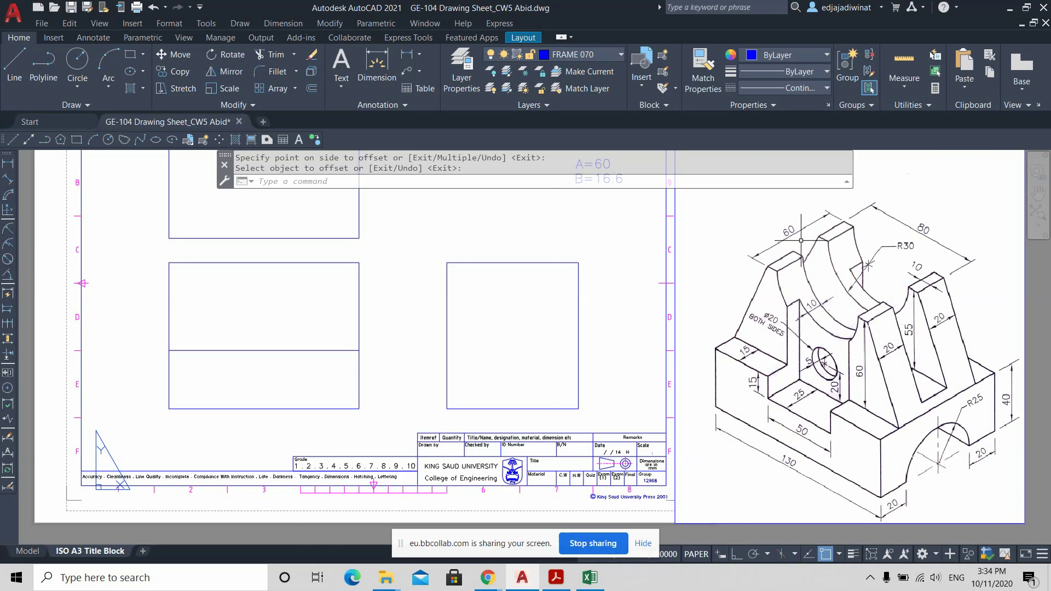
# Draw a circle of radius 30 centred on the midpoint of the front view rectangle's top edge.
pyautogui.scroll(2, 863, 351)
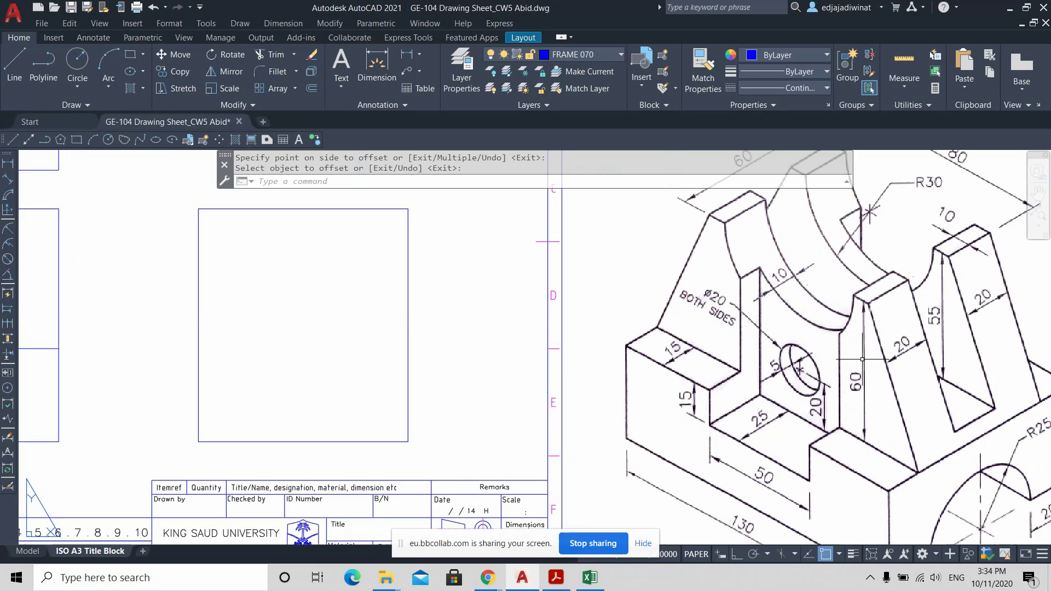
pyautogui.scroll(-2, 863, 359)
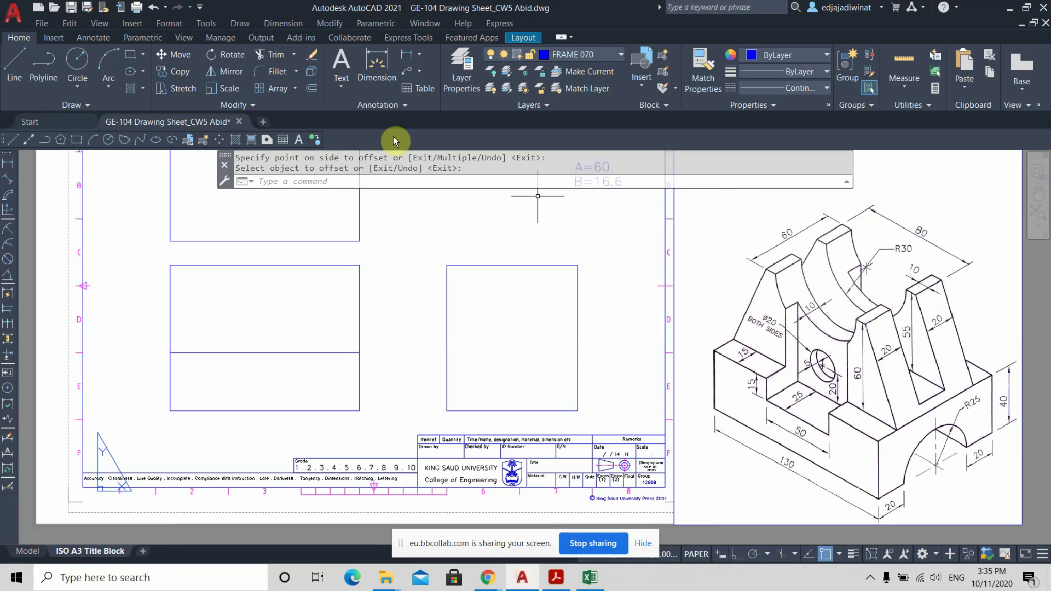
pyautogui.click(71, 64)
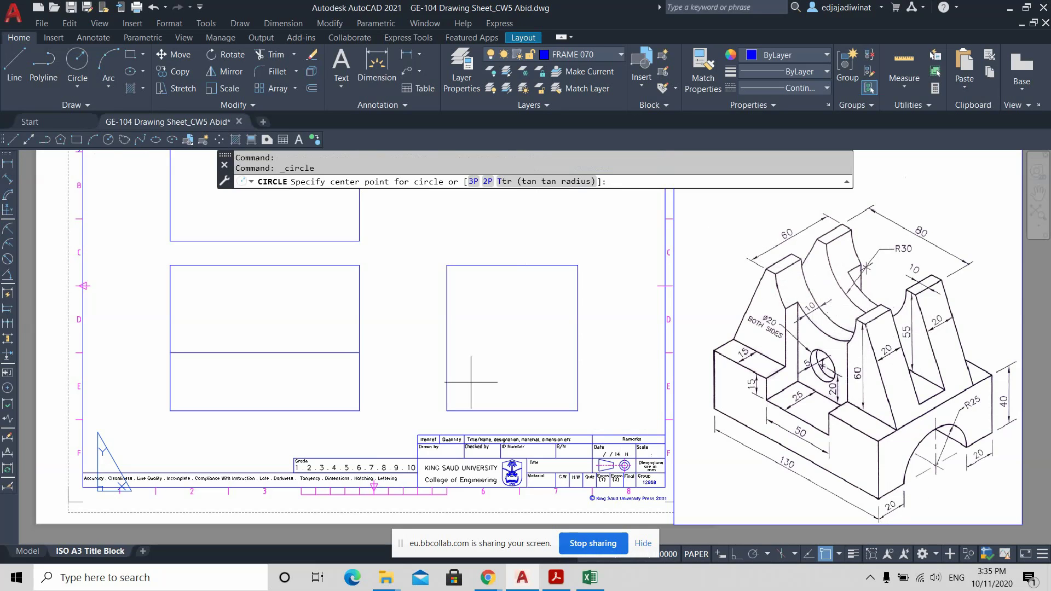
pyautogui.click(264, 265)
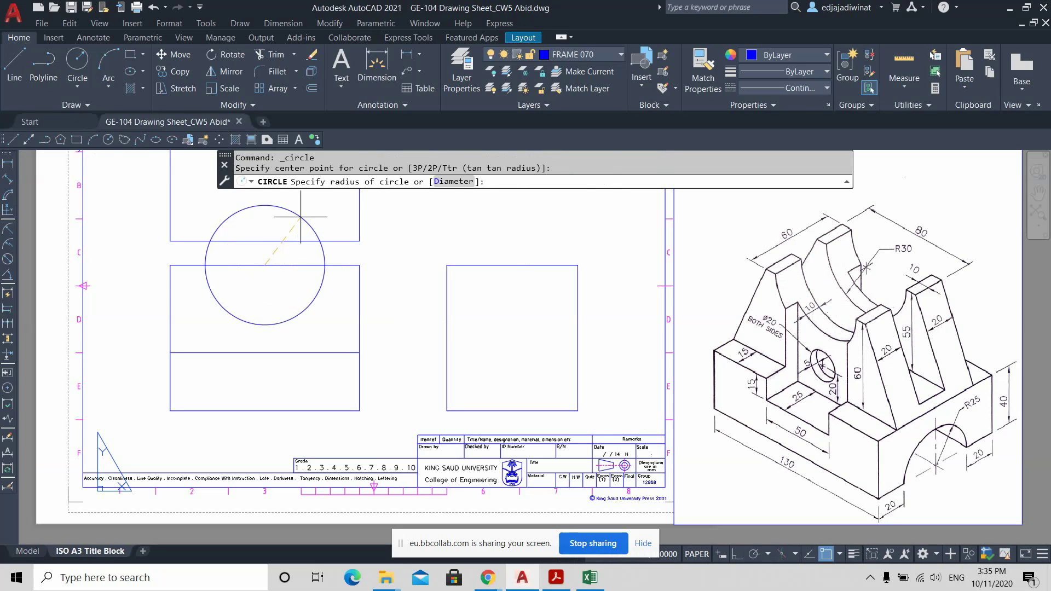
pyautogui.write('30')
pyautogui.press('Return')
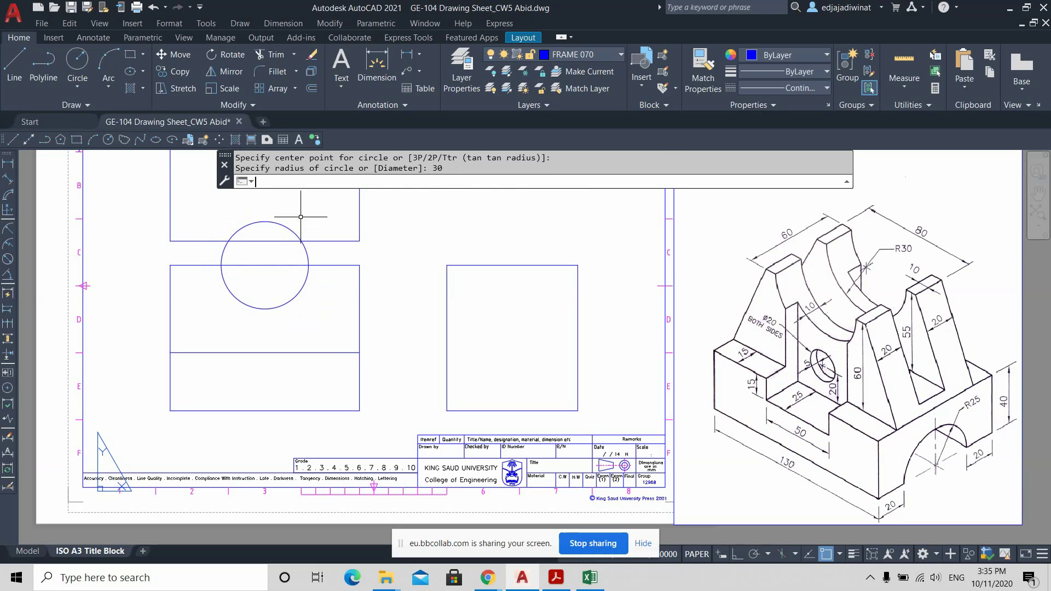
# Trim away the circle's upper half and the front view's top edge between the arc ends, leaving a semicircular notch.
pyautogui.scroll(2, 367, 282)
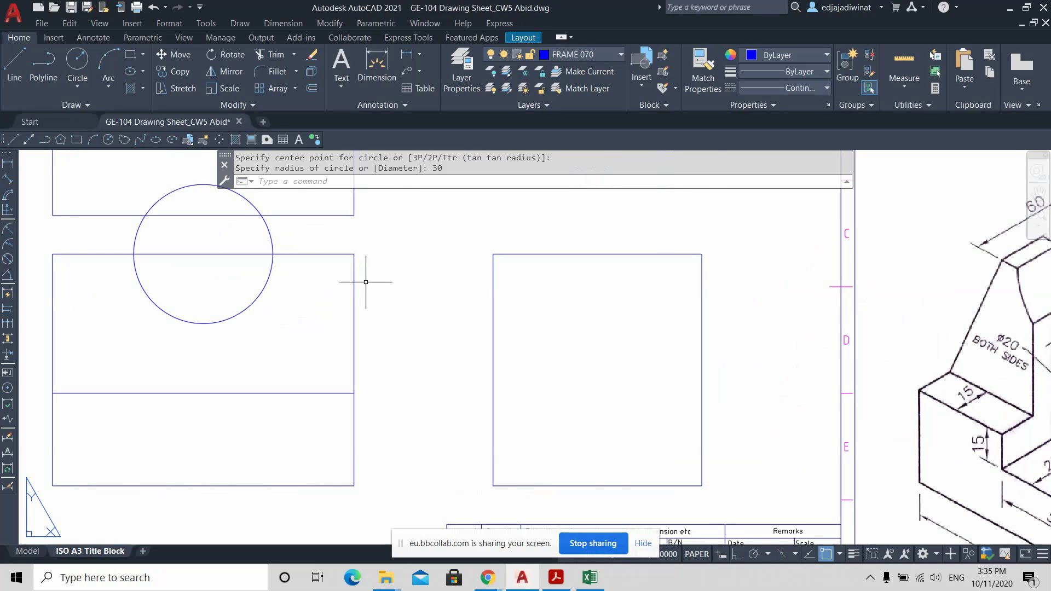
pyautogui.scroll(-4, 363, 277)
pyautogui.scroll(1, 416, 290)
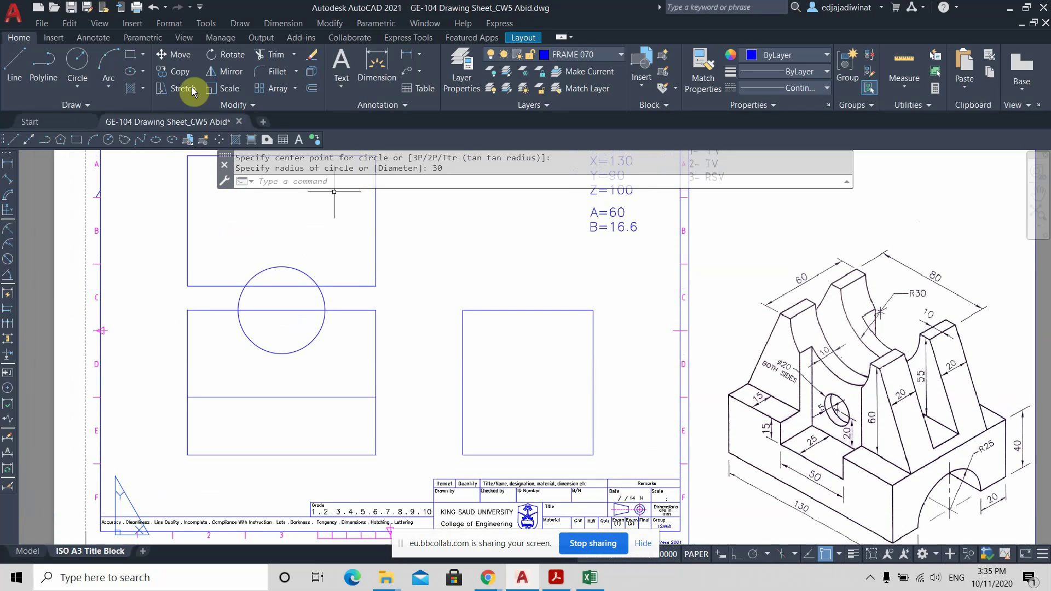
pyautogui.click(272, 55)
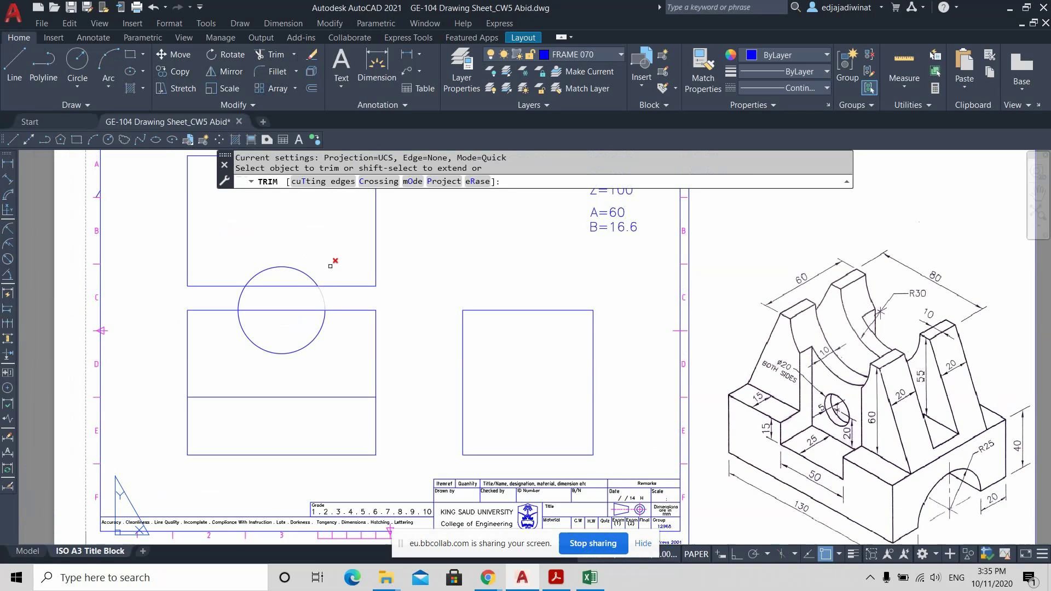
pyautogui.moveTo(331, 266)
pyautogui.mouseDown()
pyautogui.moveTo(282, 265)
pyautogui.moveTo(322, 284)
pyautogui.mouseUp()
pyautogui.click(356, 302)
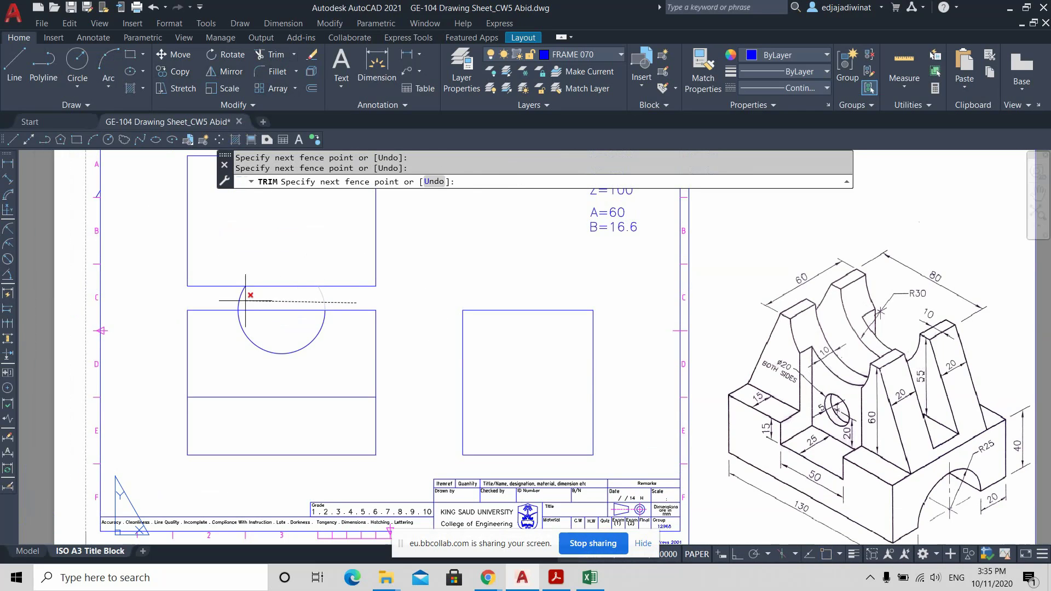
pyautogui.press('Return')
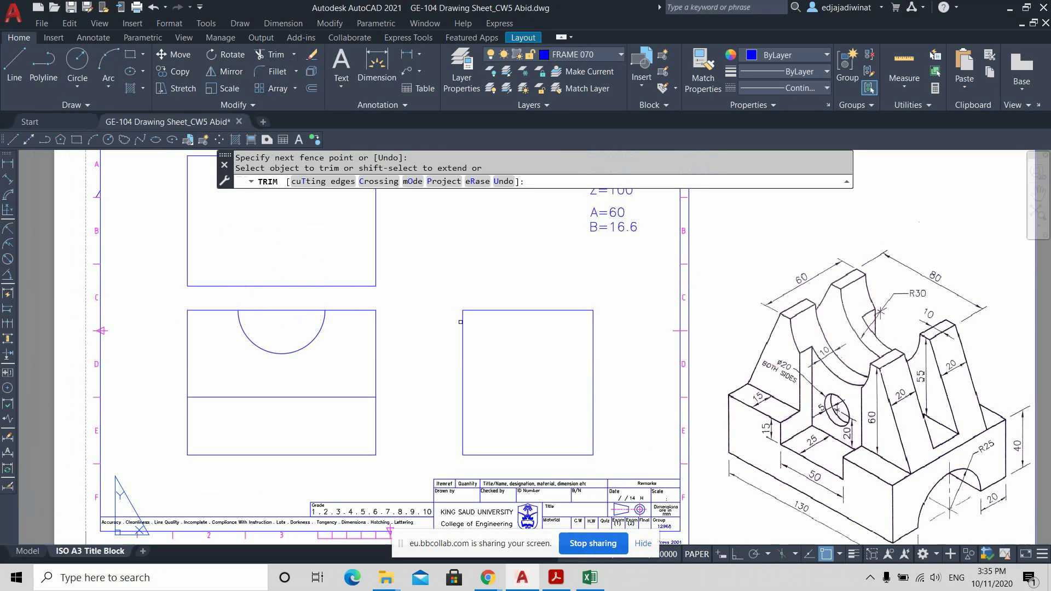
pyautogui.click(291, 304)
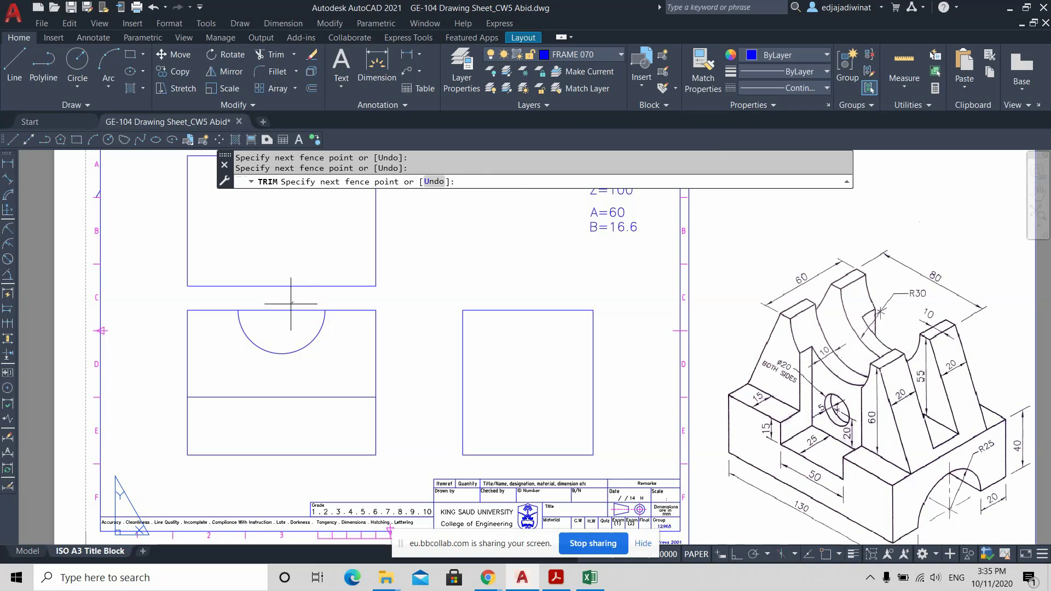
pyautogui.press('Return')
pyautogui.press('Escape')
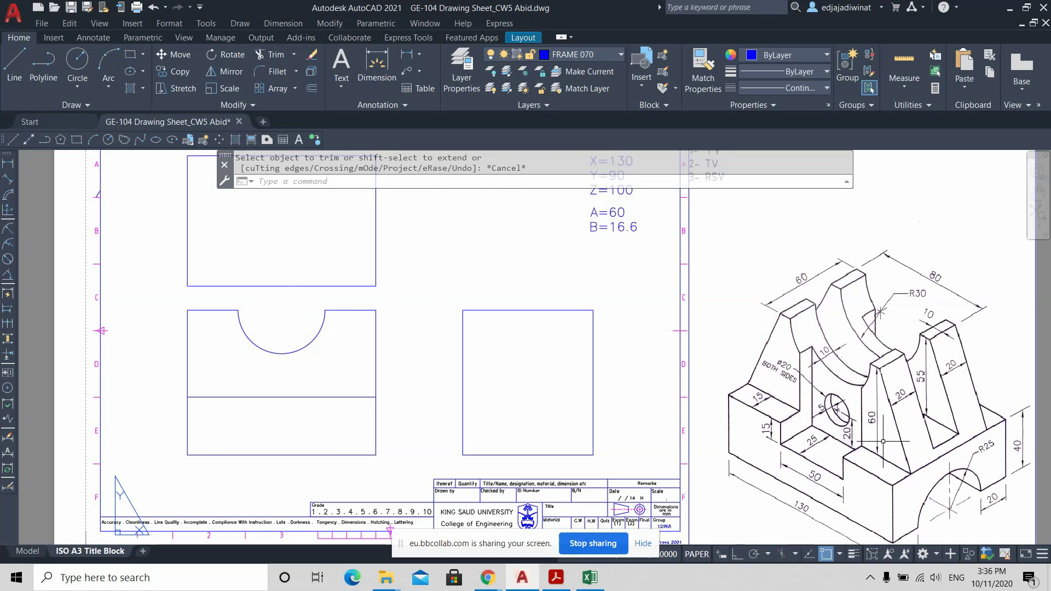
# Draw a vertical centre line in the front view from the semicircle's centre down to the arc's lowest point.
pyautogui.scroll(3, 906, 438)
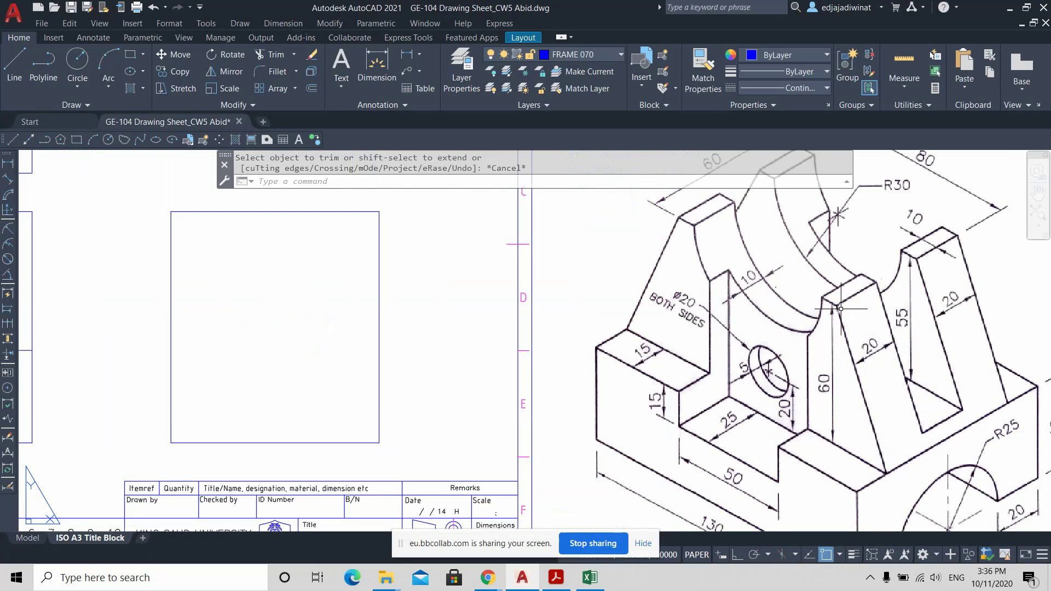
pyautogui.moveTo(864, 397); pyautogui.dragTo(850, 361, button='middle')
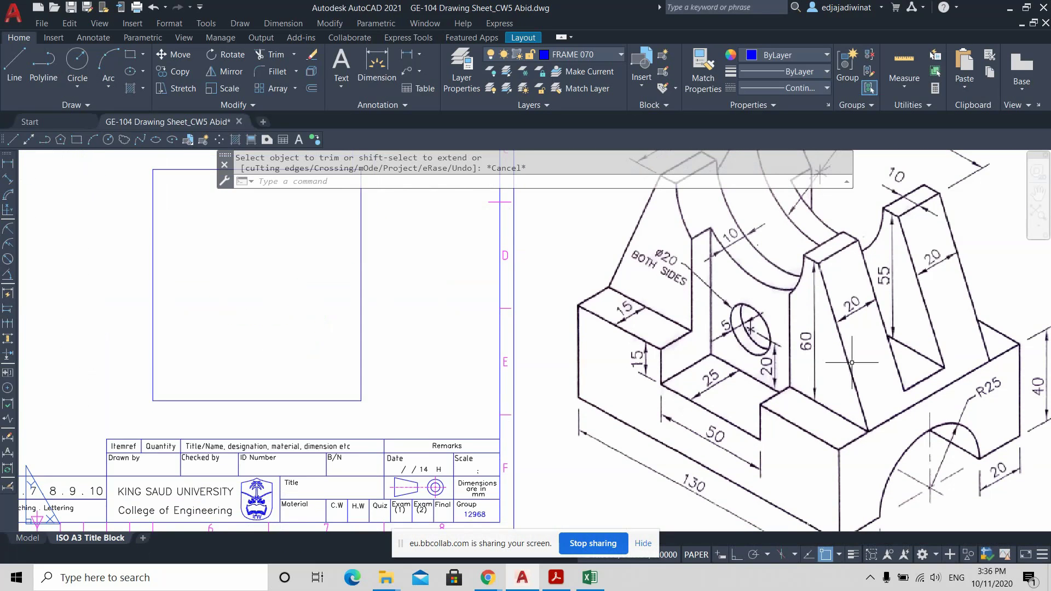
pyautogui.scroll(-2, 854, 397)
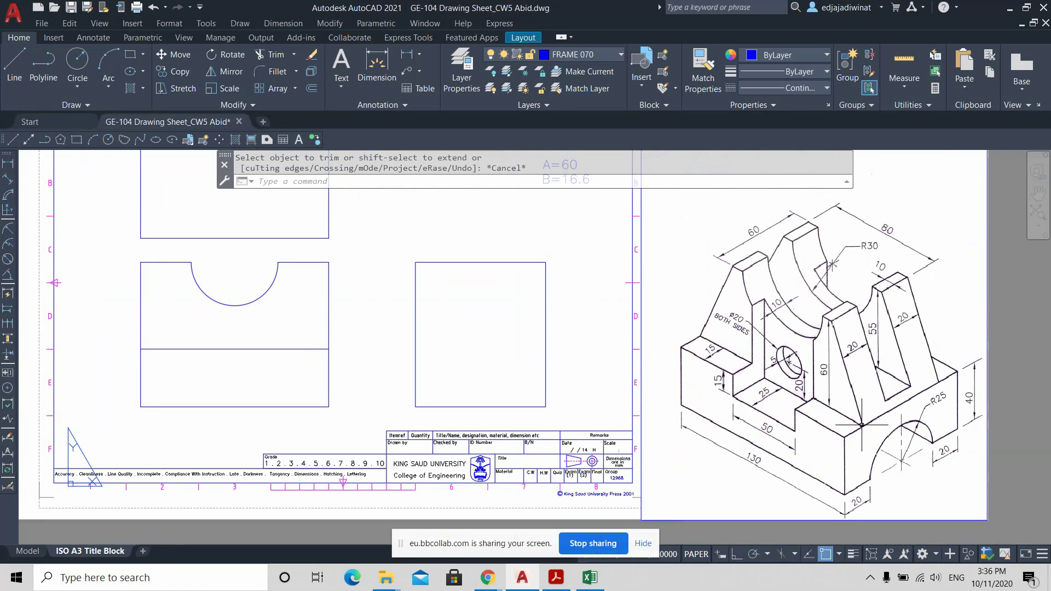
pyautogui.moveTo(844, 381); pyautogui.dragTo(871, 391, button='middle')
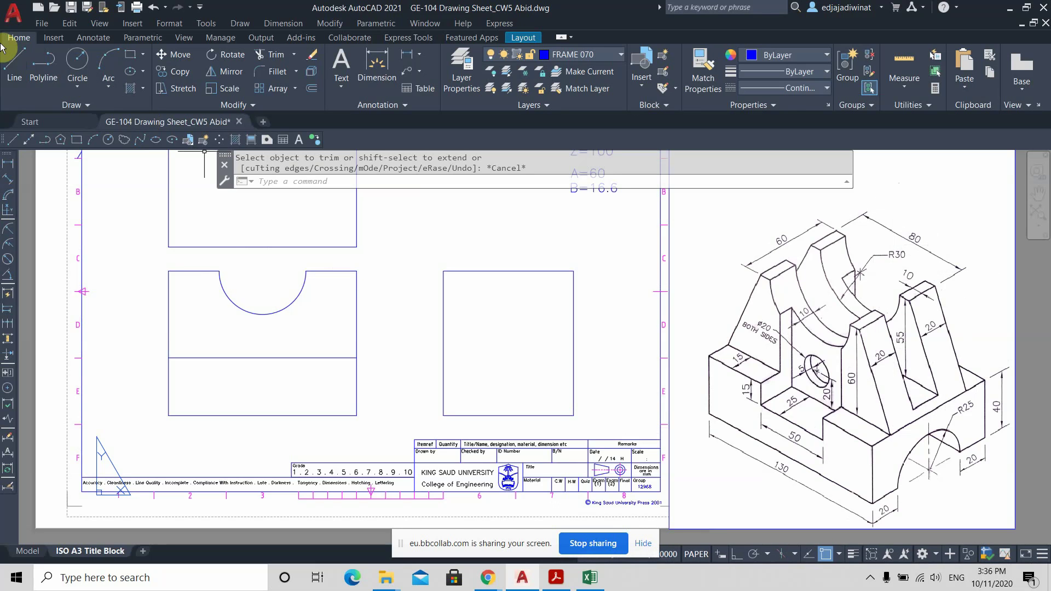
pyautogui.click(15, 65)
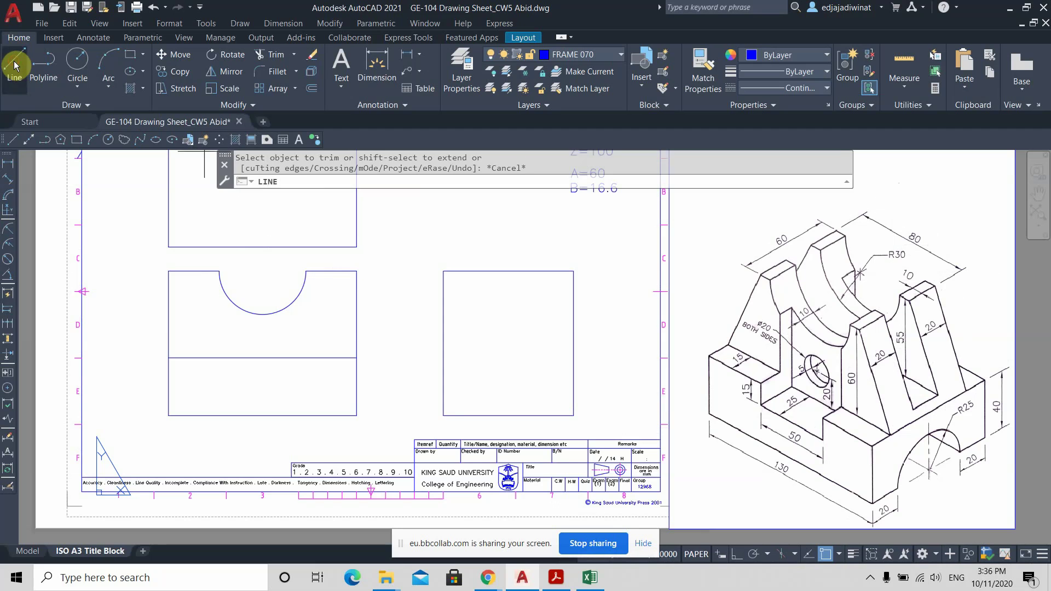
pyautogui.click(262, 271)
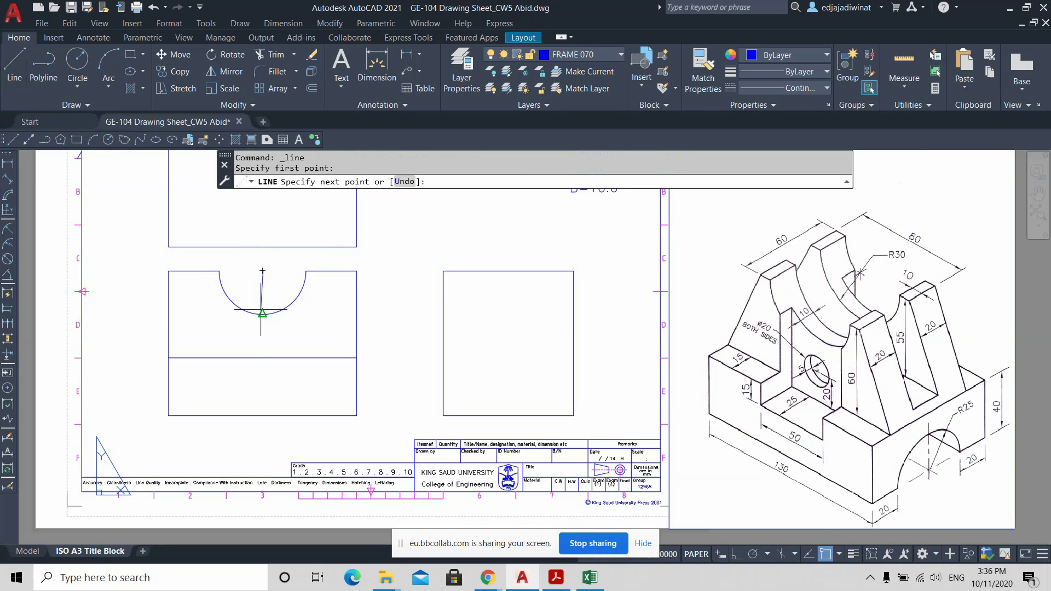
pyautogui.scroll(2, 261, 309)
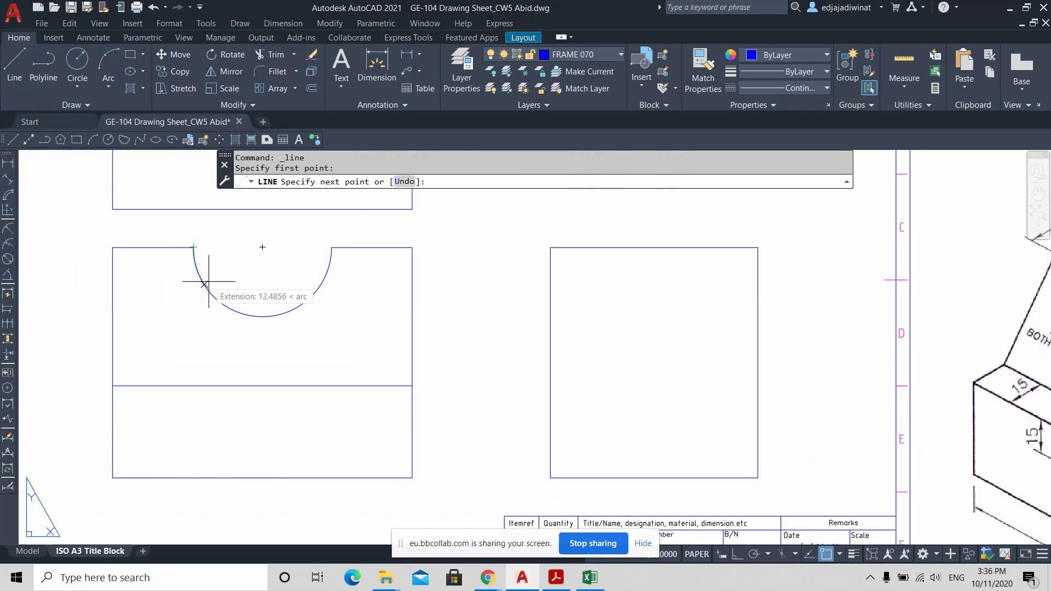
pyautogui.click(262, 316)
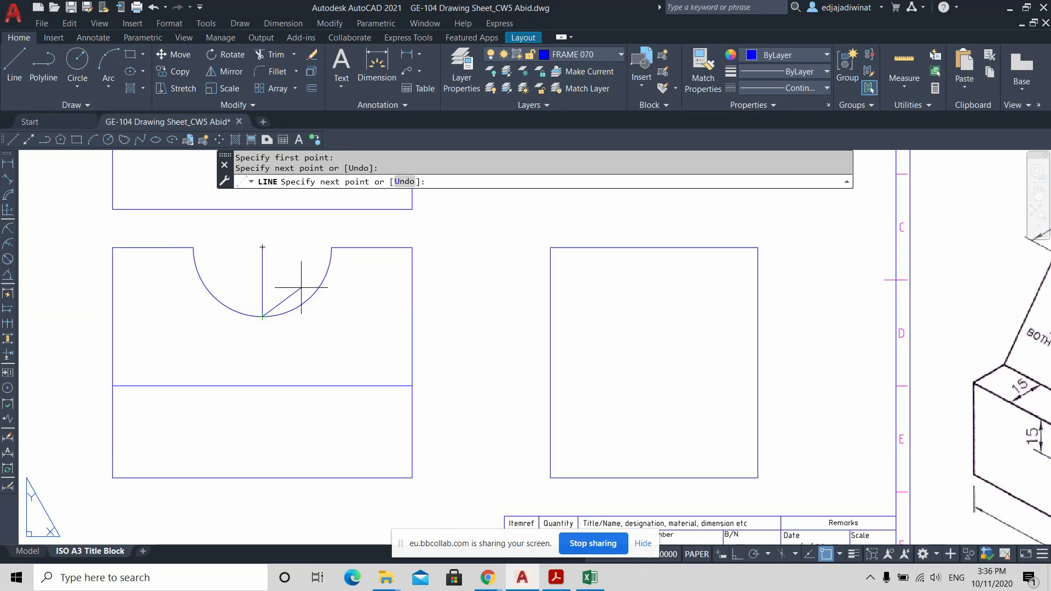
pyautogui.press('Return')
# Offset the semicircle's vertical centre line by 40 to both sides in the front view.
pyautogui.scroll(4, 305, 287)
pyautogui.scroll(-6, 344, 307)
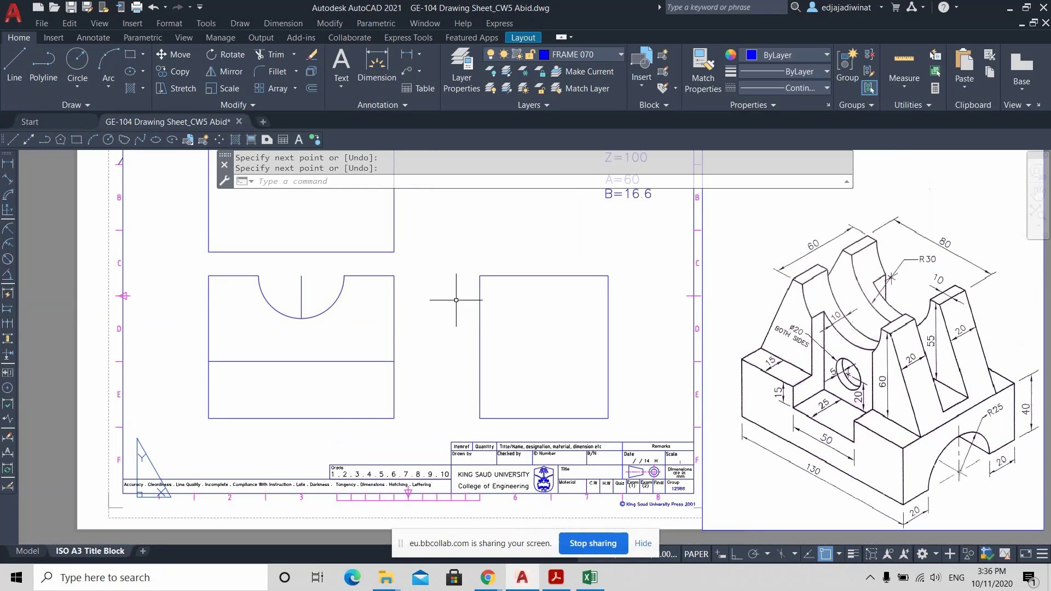
pyautogui.moveTo(457, 291); pyautogui.dragTo(439, 300, button='middle')
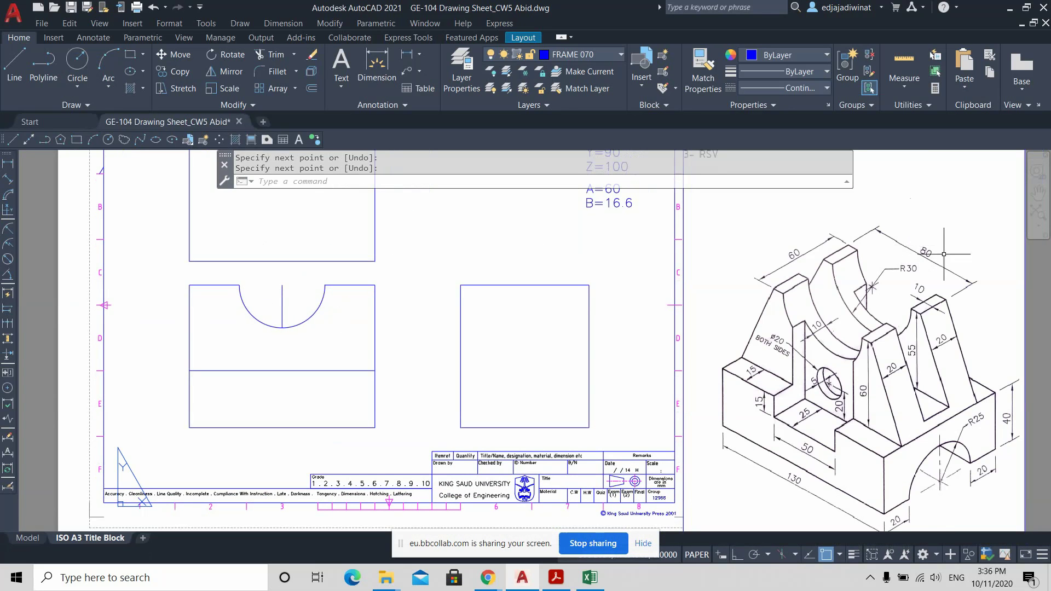
pyautogui.moveTo(943, 255); pyautogui.dragTo(942, 262, button='middle')
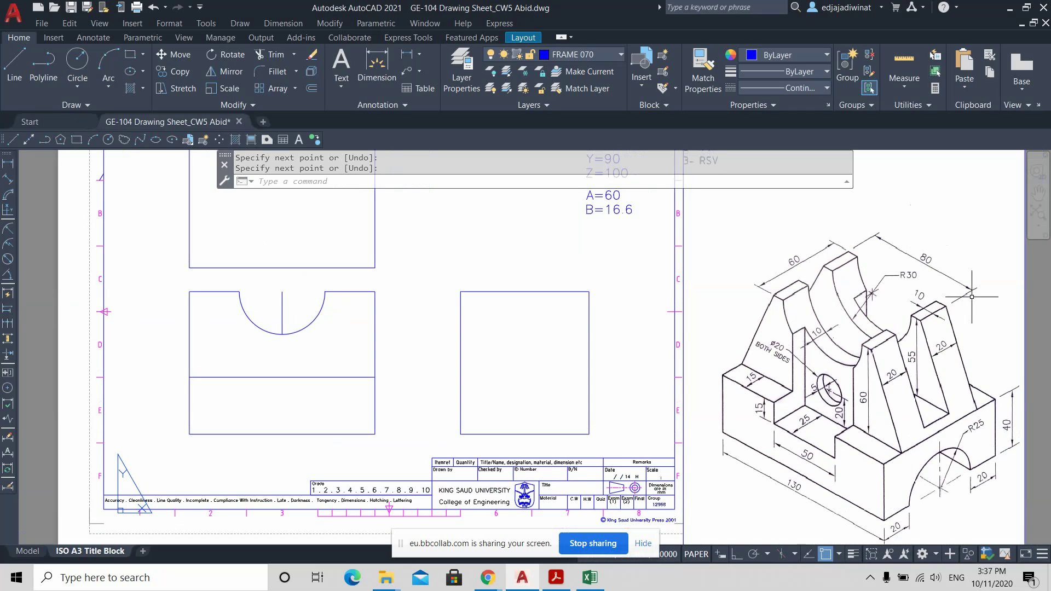
pyautogui.click(312, 88)
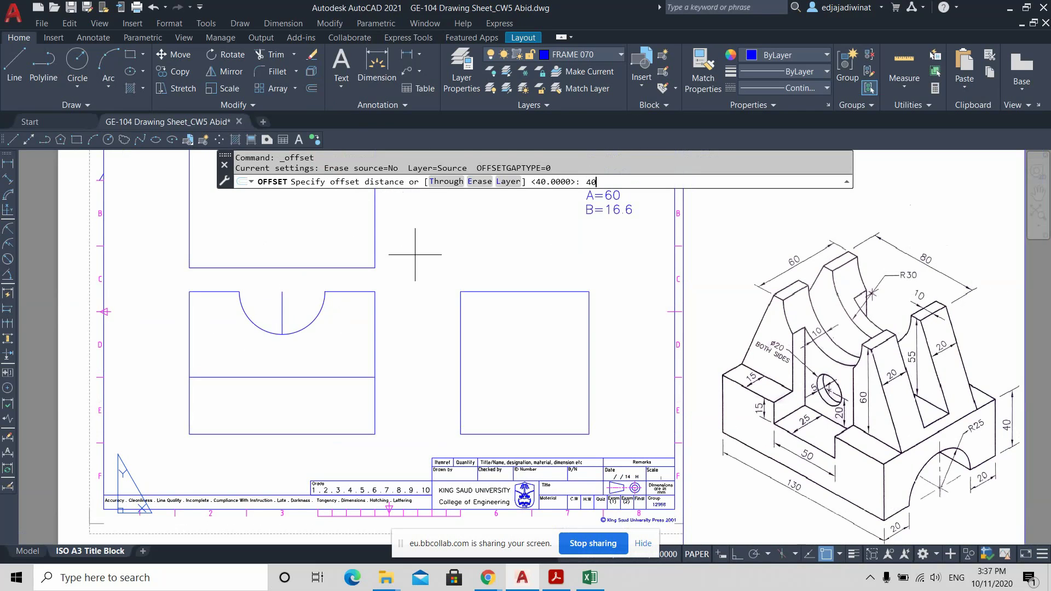
pyautogui.press('Return')
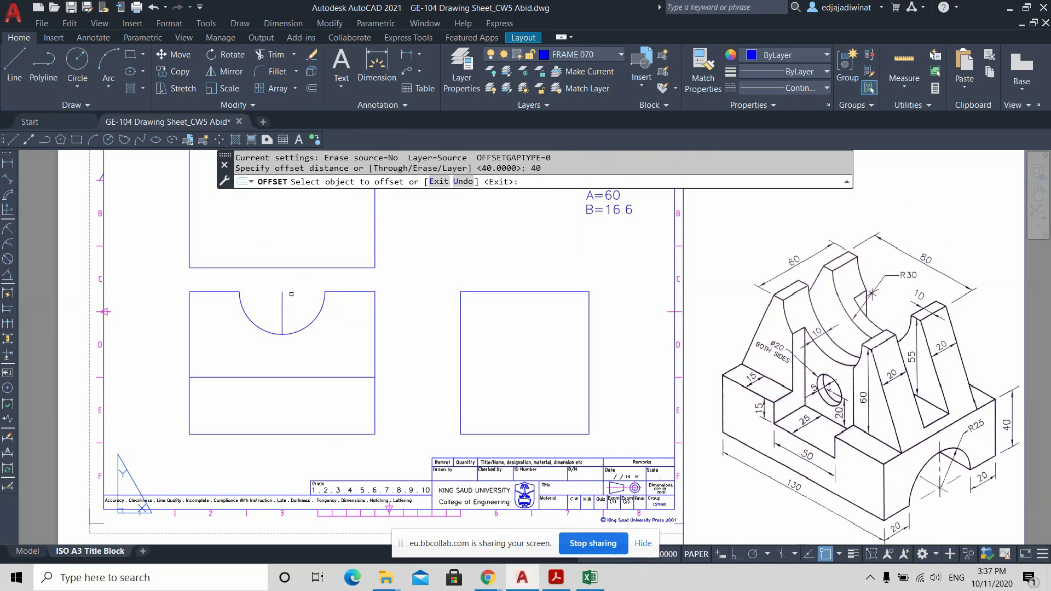
pyautogui.click(282, 304)
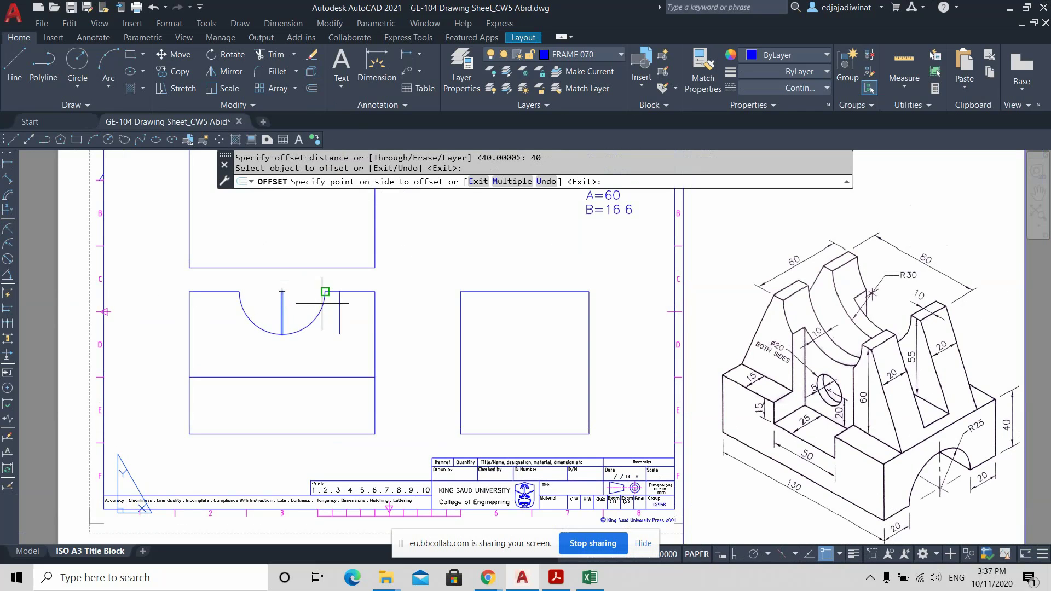
pyautogui.click(328, 315)
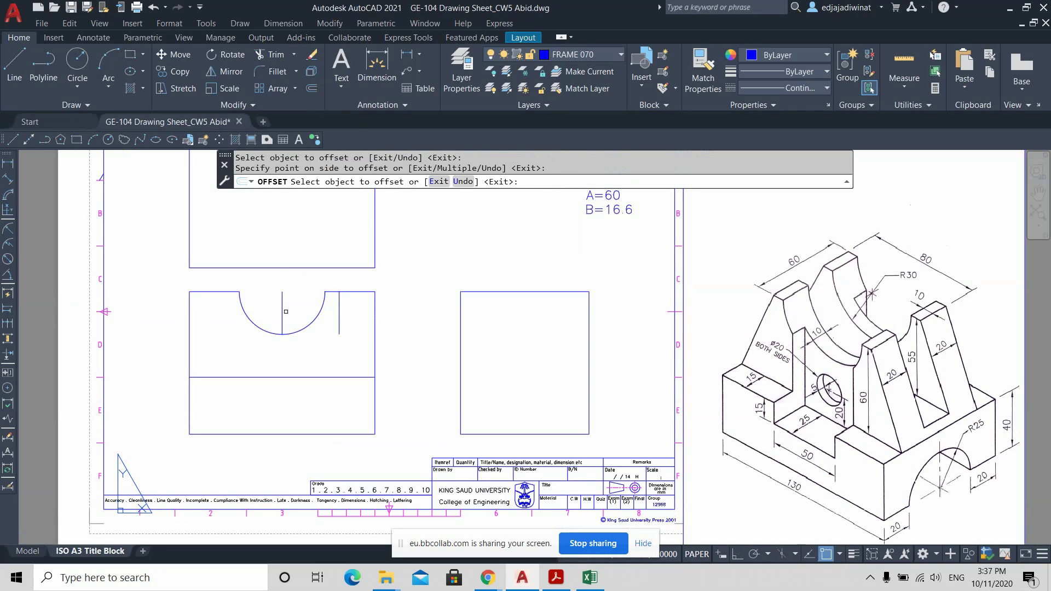
pyautogui.click(282, 311)
pyautogui.click(255, 309)
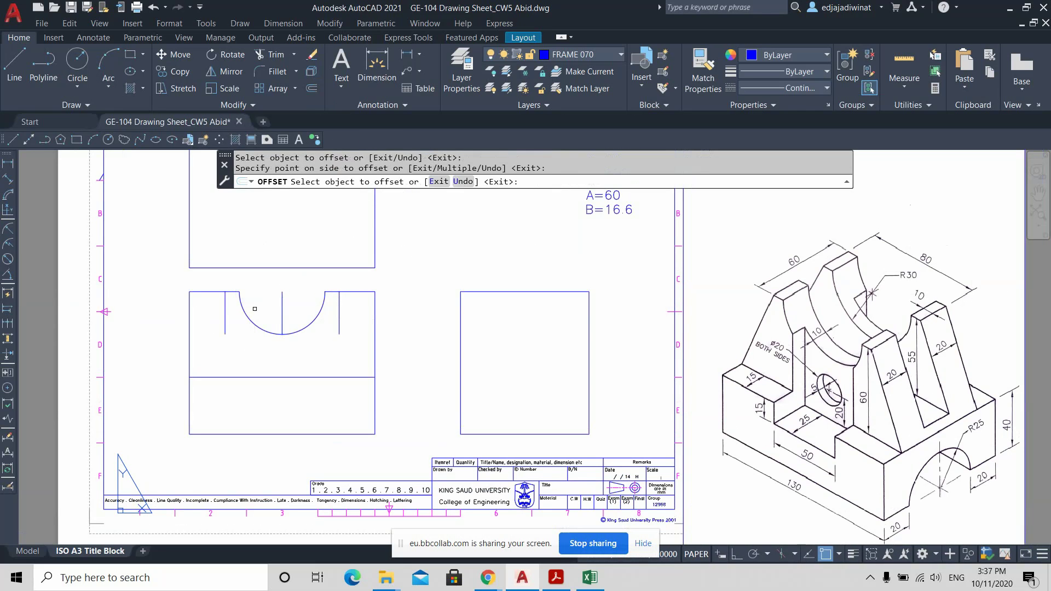
pyautogui.press('Return')
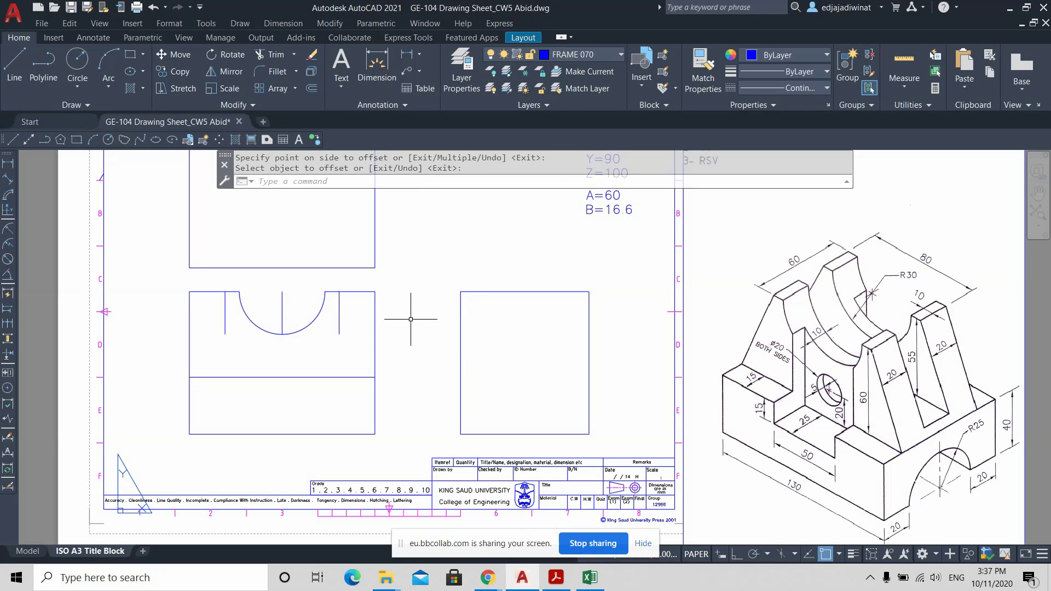
# Inspect the dimensions of the front and top view outlines with Quick Measure.
pyautogui.click(905, 64)
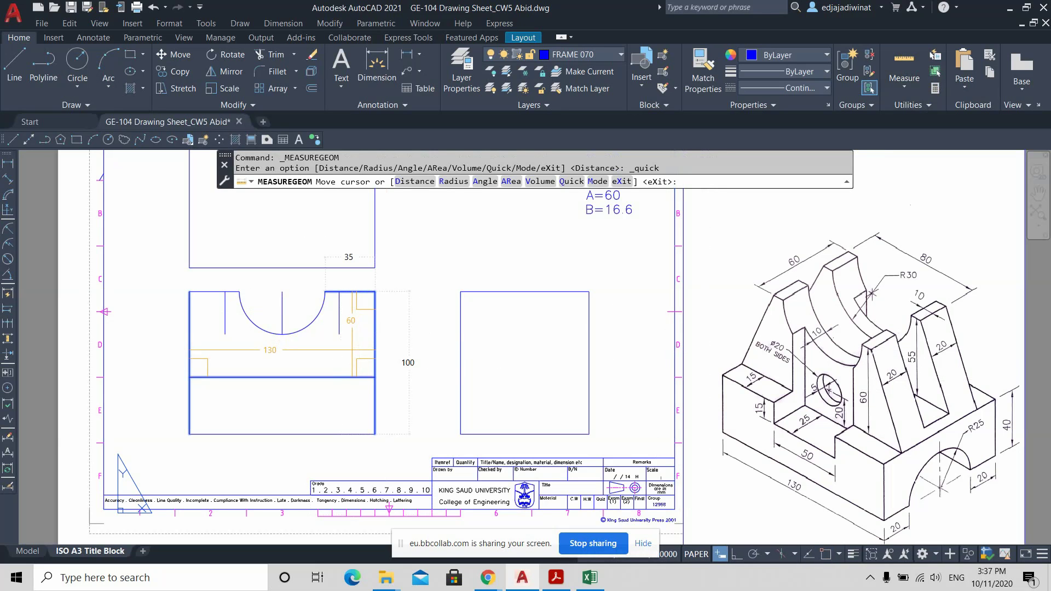
pyautogui.press('ctrl')
pyautogui.press('ctrl')
pyautogui.press('ctrl')
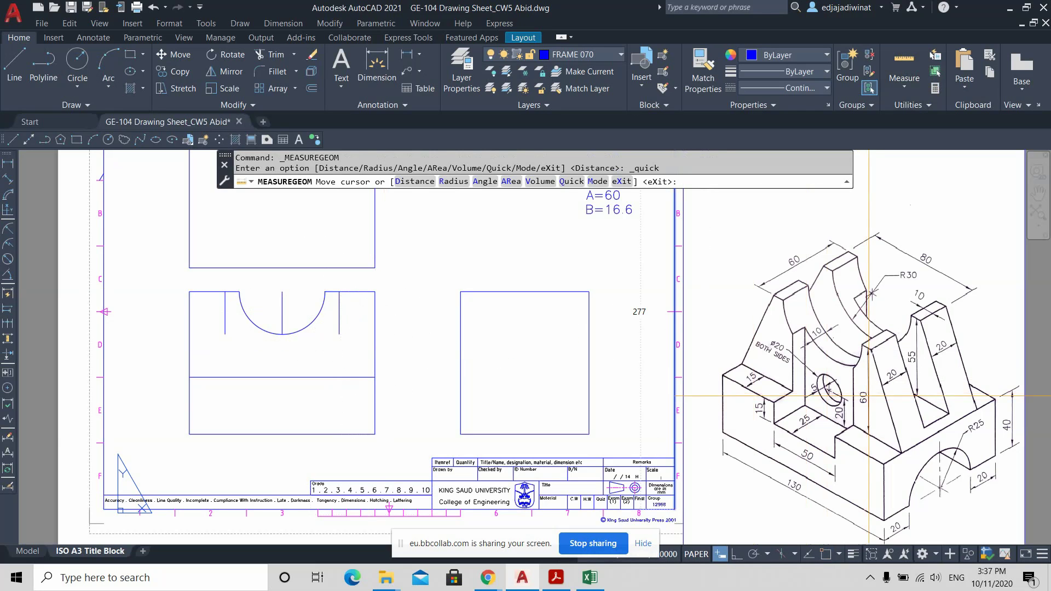
pyautogui.press('ctrl')
pyautogui.press('ctrl')
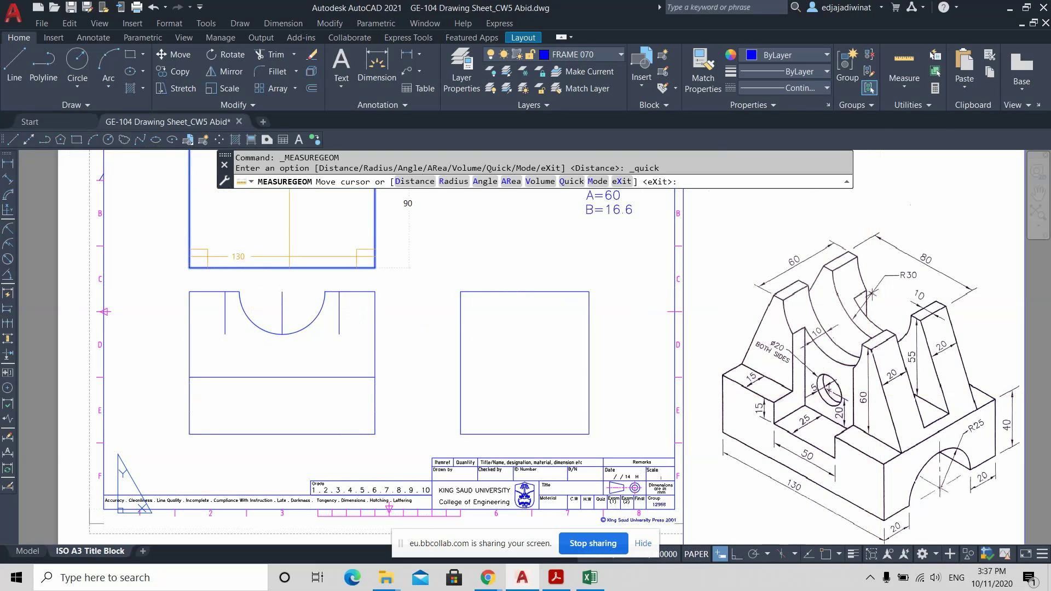
# Measure the distance between the upper ends of the two offset vertical lines in the front view.
pyautogui.click(904, 87)
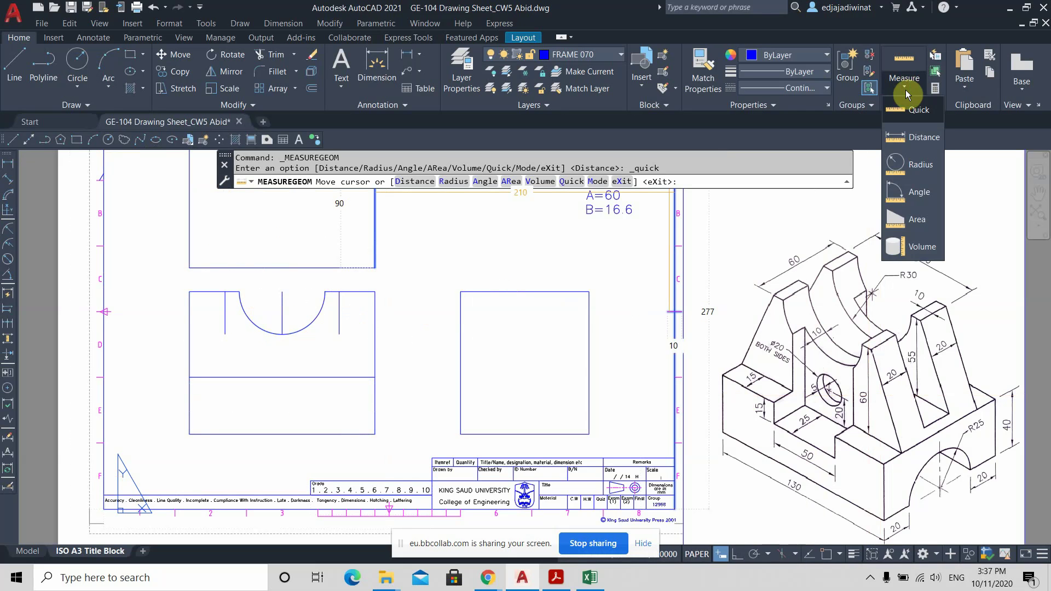
pyautogui.click(908, 144)
pyautogui.click(225, 292)
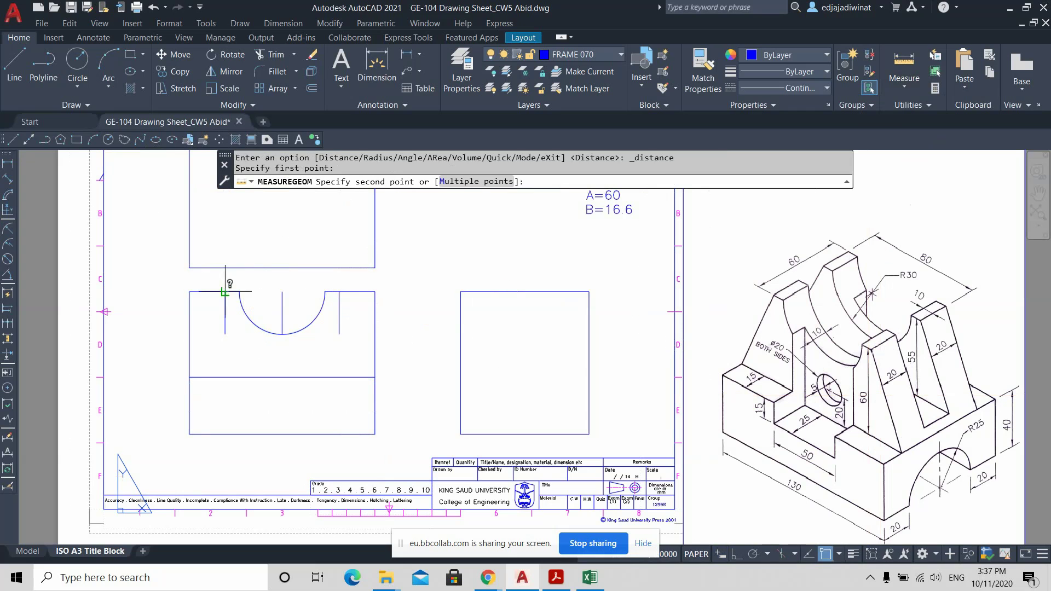
pyautogui.click(339, 292)
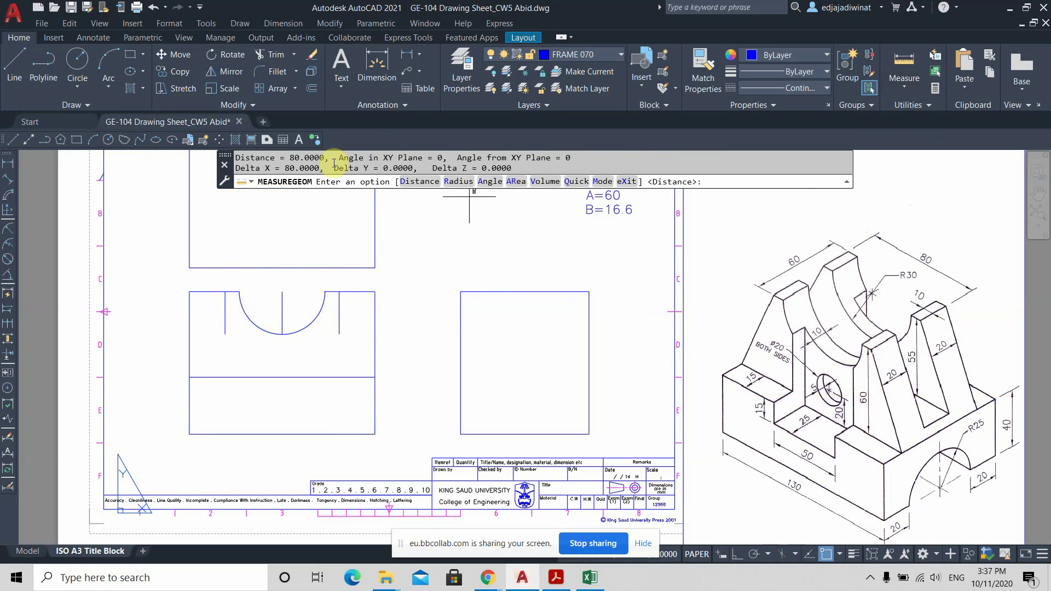
pyautogui.moveTo(325, 157); pyautogui.dragTo(290, 169)
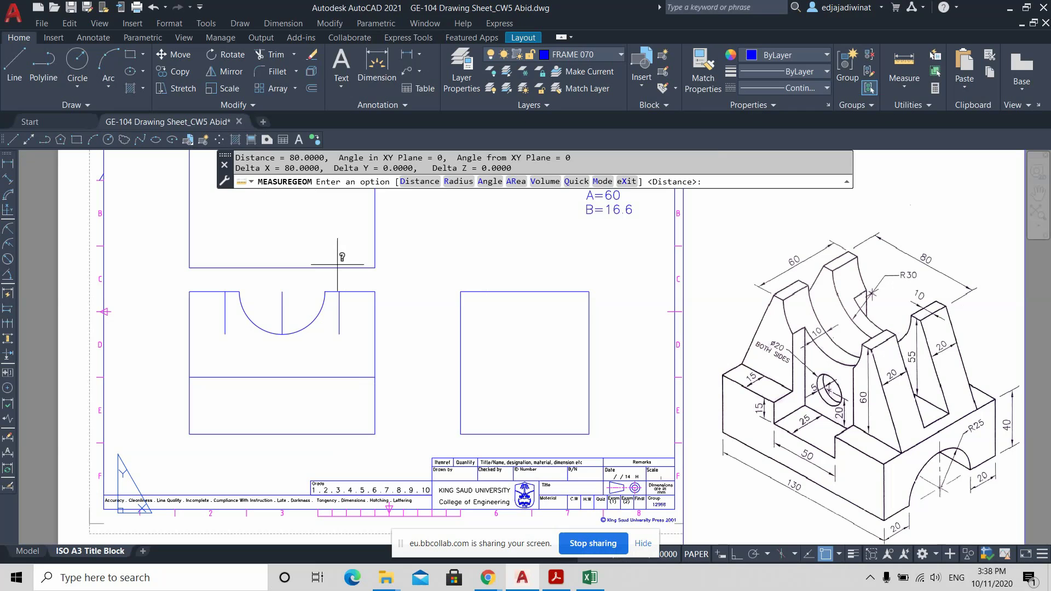
# Draw the front view's two sloping sides from the base block's upper corners to the upper ends of the offset vertical lines.
pyautogui.click(15, 63)
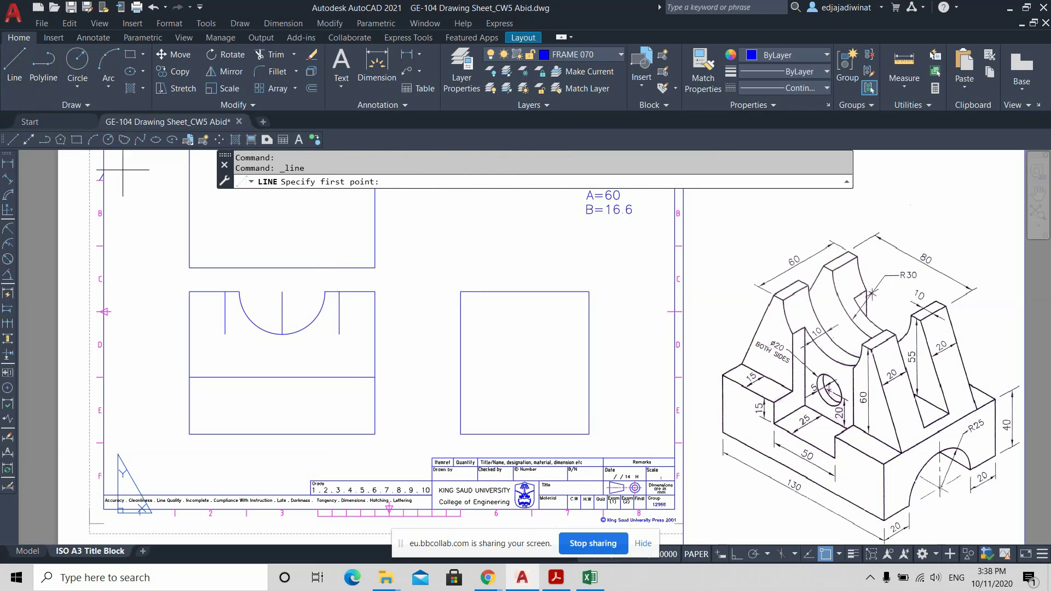
pyautogui.click(375, 377)
pyautogui.click(339, 291)
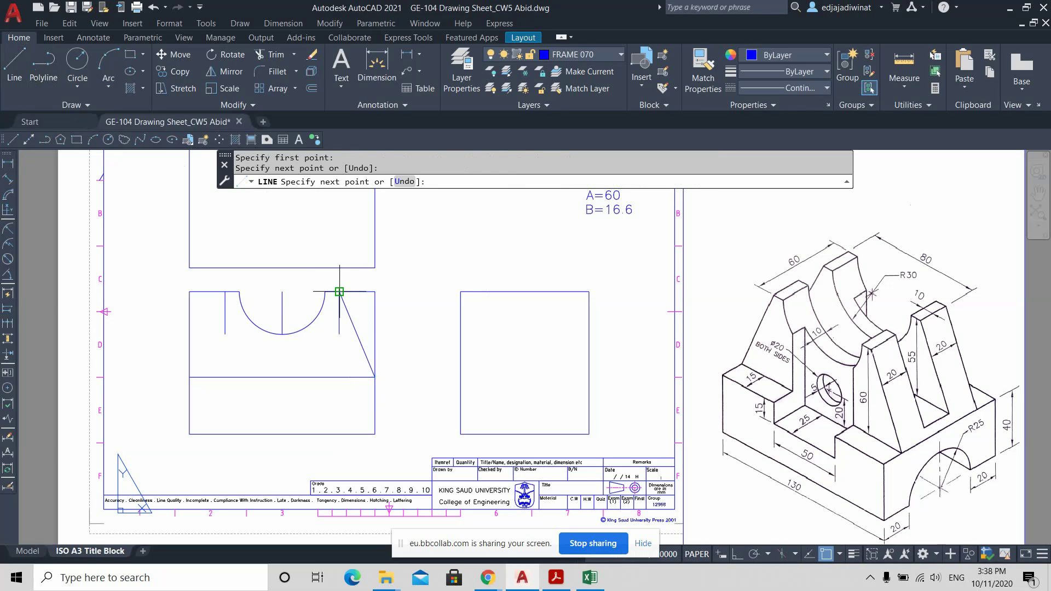
pyautogui.press('Return')
pyautogui.press('Return')
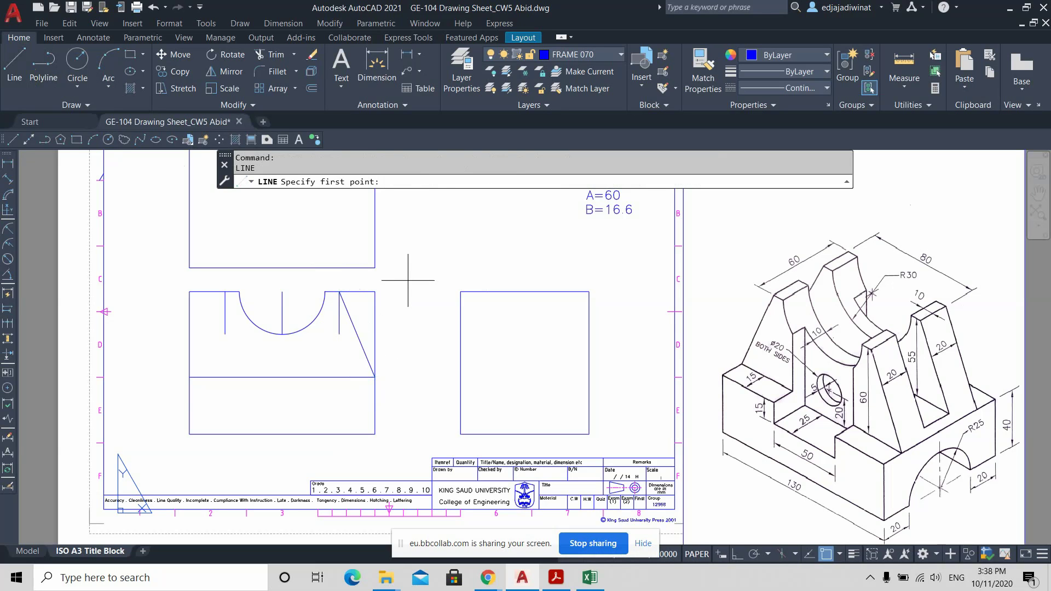
pyautogui.click(190, 376)
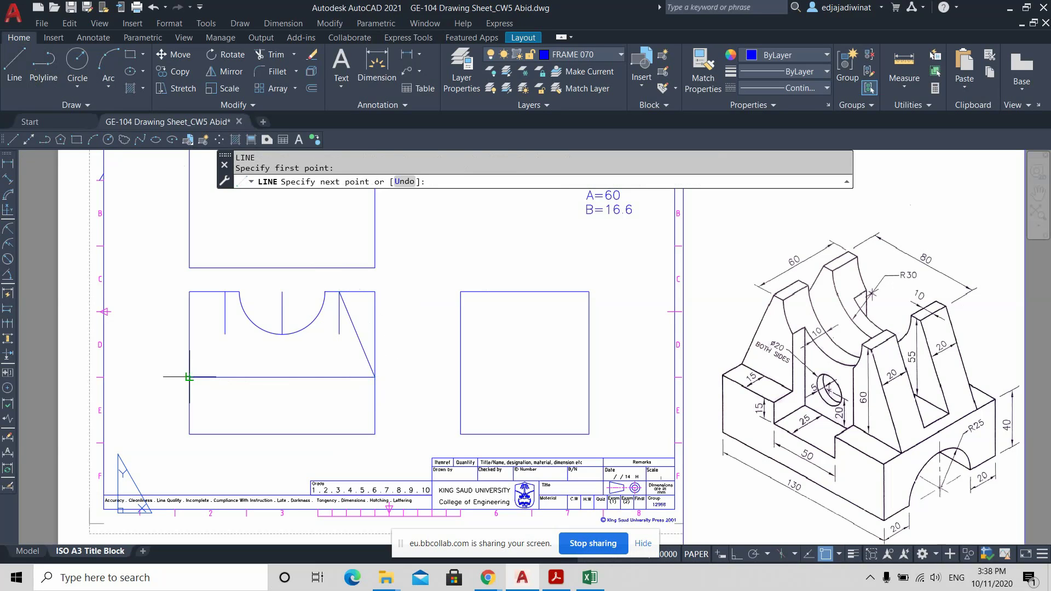
pyautogui.click(225, 292)
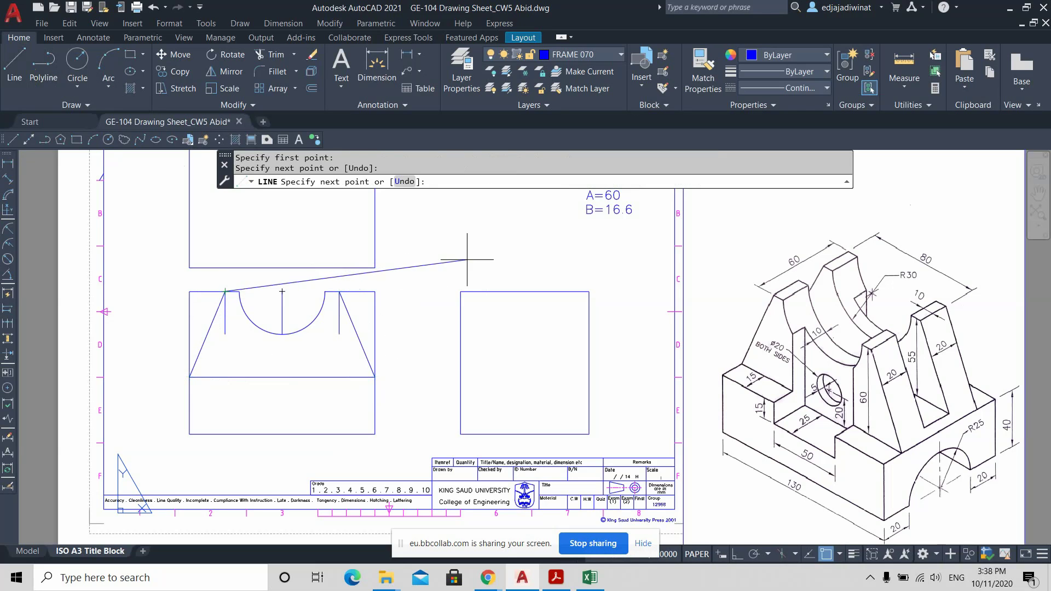
pyautogui.press('Return')
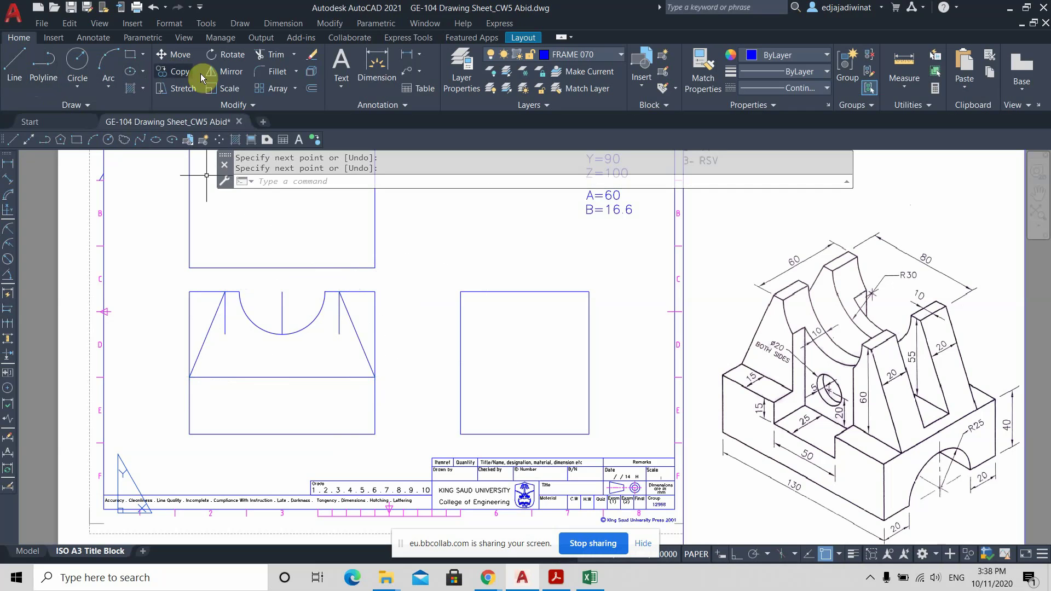
# Trim away the front view outline's upper corners outside the two sloping sides.
pyautogui.click(271, 55)
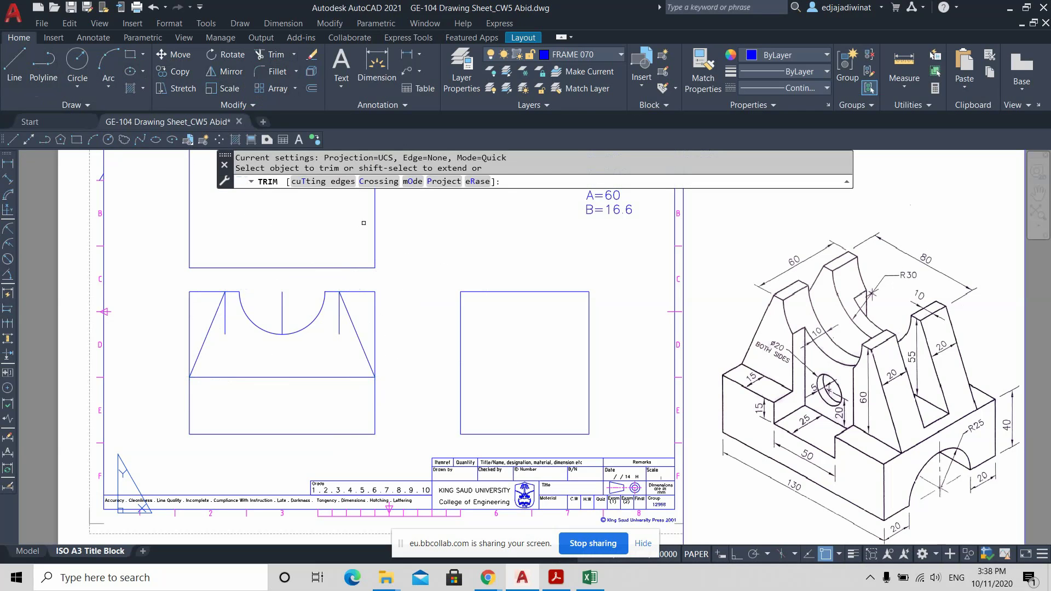
pyautogui.click(397, 331)
pyautogui.click(364, 291)
pyautogui.press('Return')
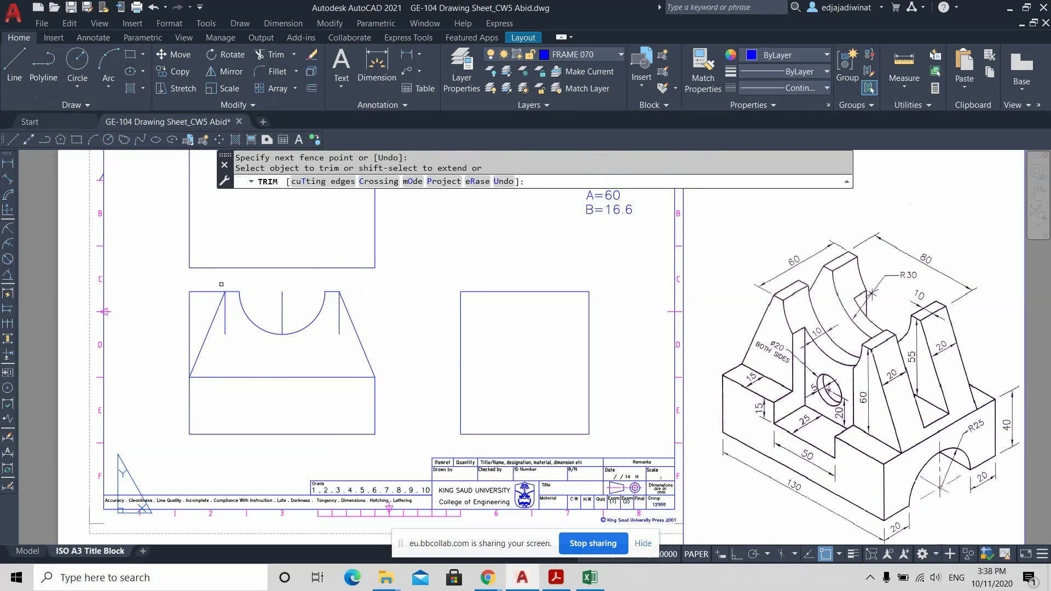
pyautogui.click(222, 284)
pyautogui.click(176, 300)
pyautogui.press('Return')
pyautogui.press('Escape')
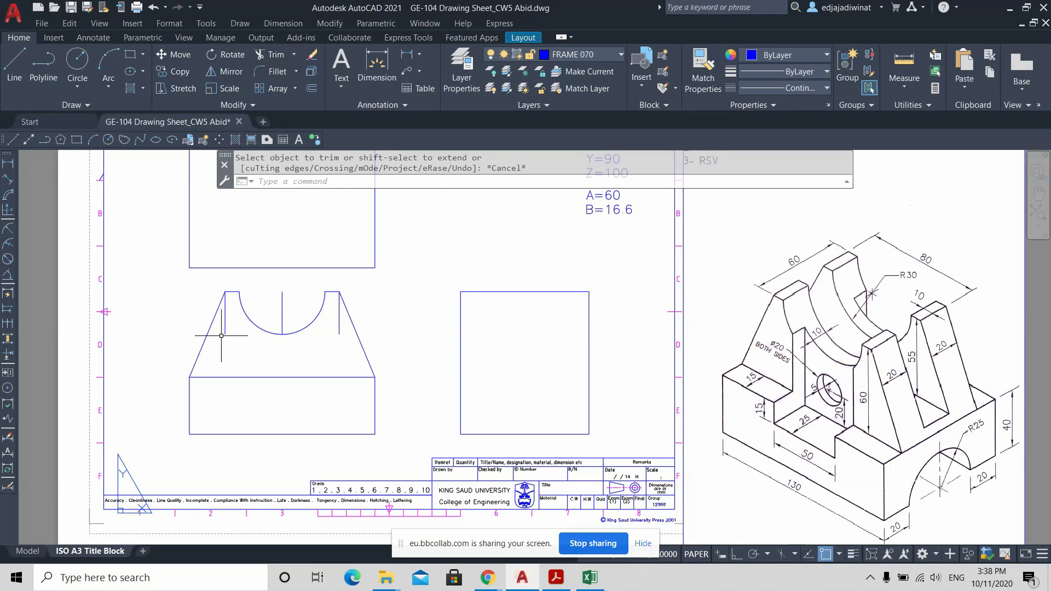
# Remove the two vertical construction lines beneath the upper ends of the front view's sloping sides.
pyautogui.scroll(2, 220, 300)
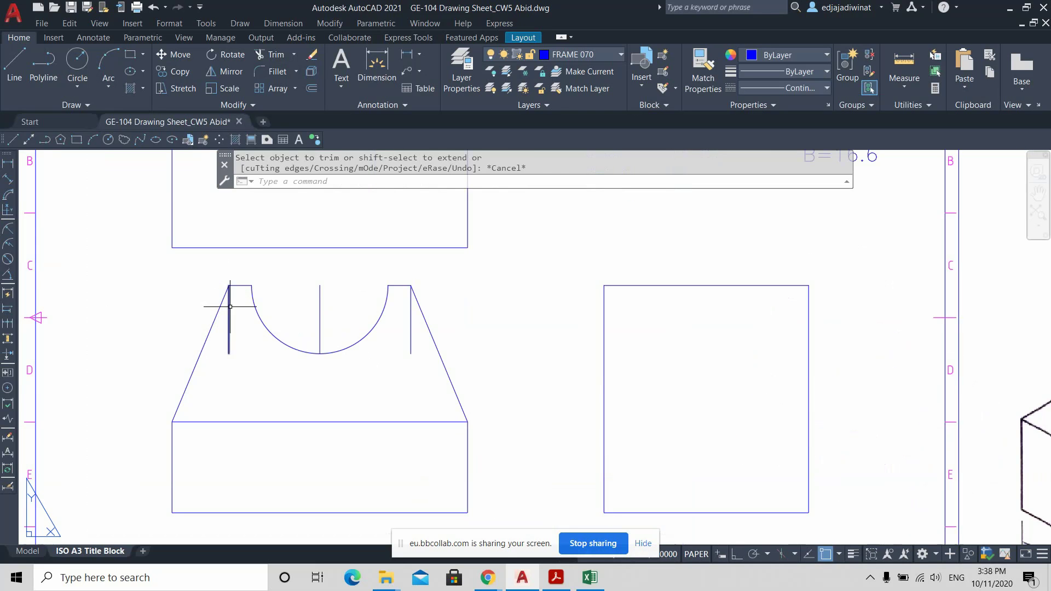
pyautogui.click(230, 306)
pyautogui.press('Escape')
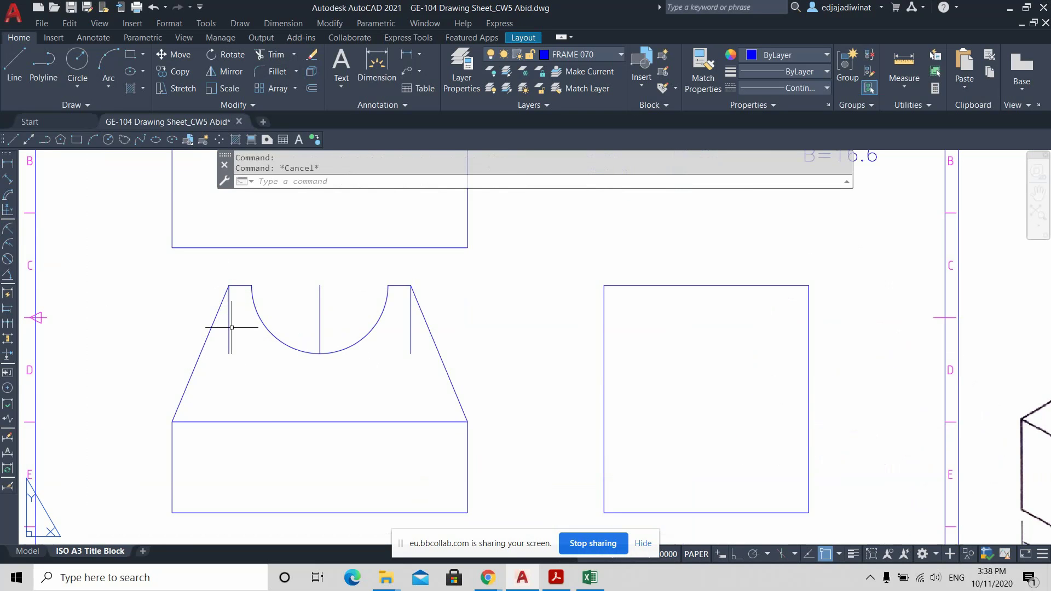
pyautogui.click(229, 325)
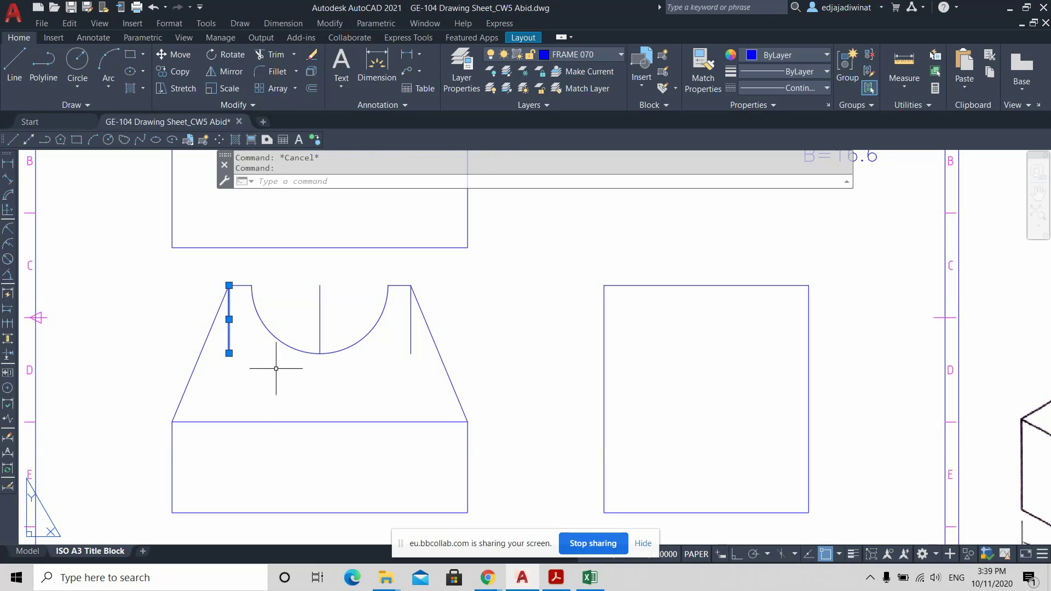
pyautogui.press('Delete')
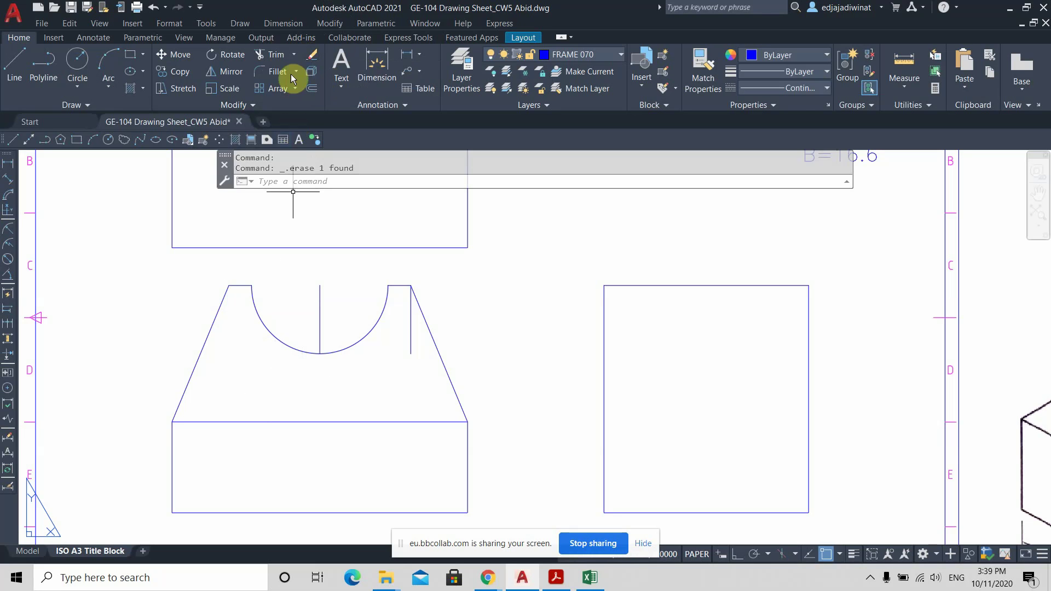
pyautogui.click(270, 53)
pyautogui.click(420, 367)
pyautogui.press('Return')
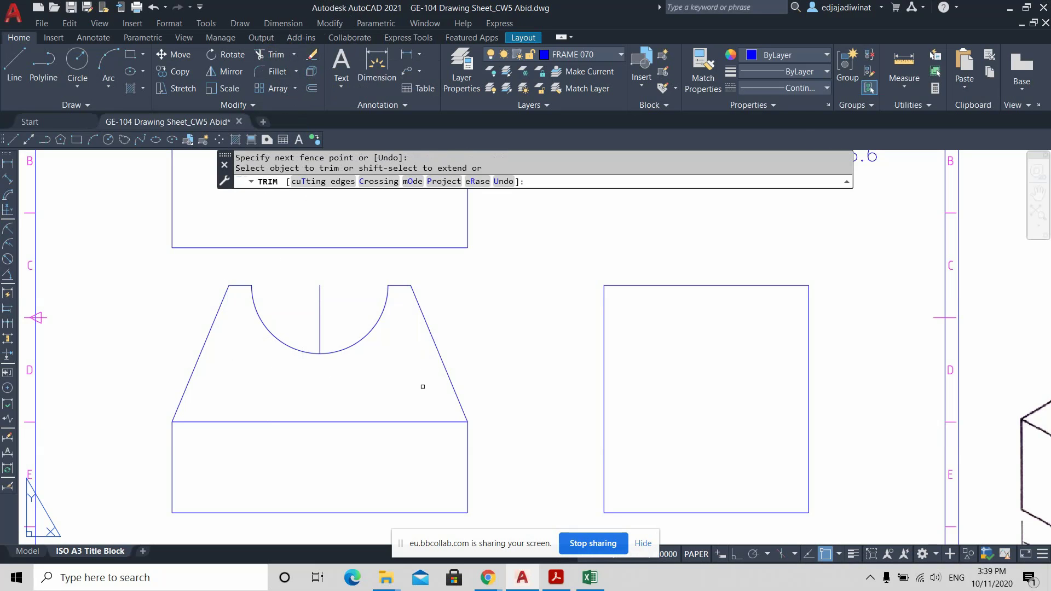
pyautogui.press('Escape')
# Draw a vertical centre line in the front view from the arc's lowest point to the midpoint of the base's bottom edge.
pyautogui.scroll(-4, 544, 275)
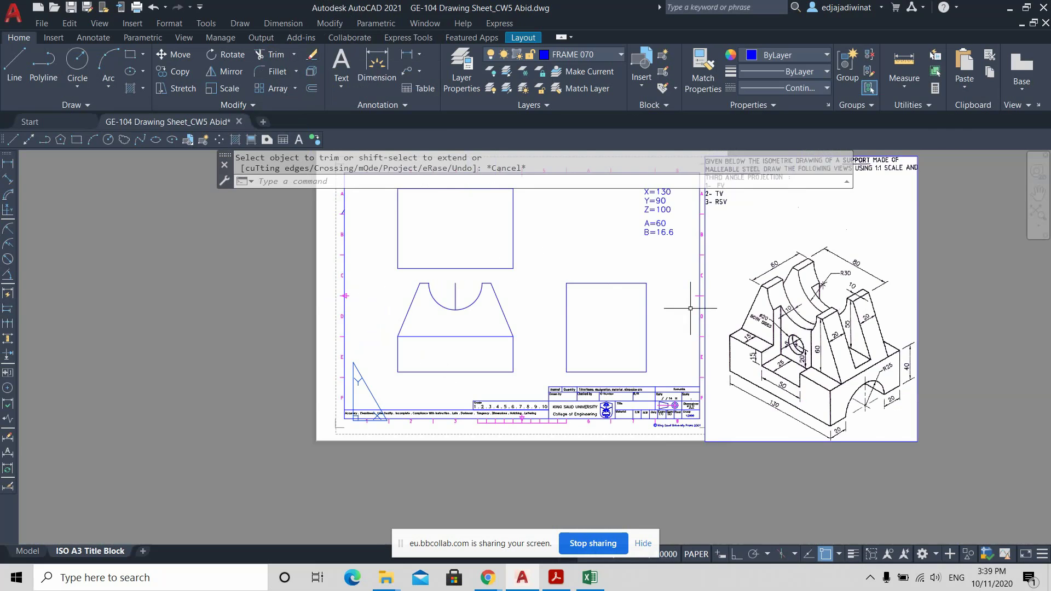
pyautogui.moveTo(660, 315); pyautogui.dragTo(618, 330, button='middle')
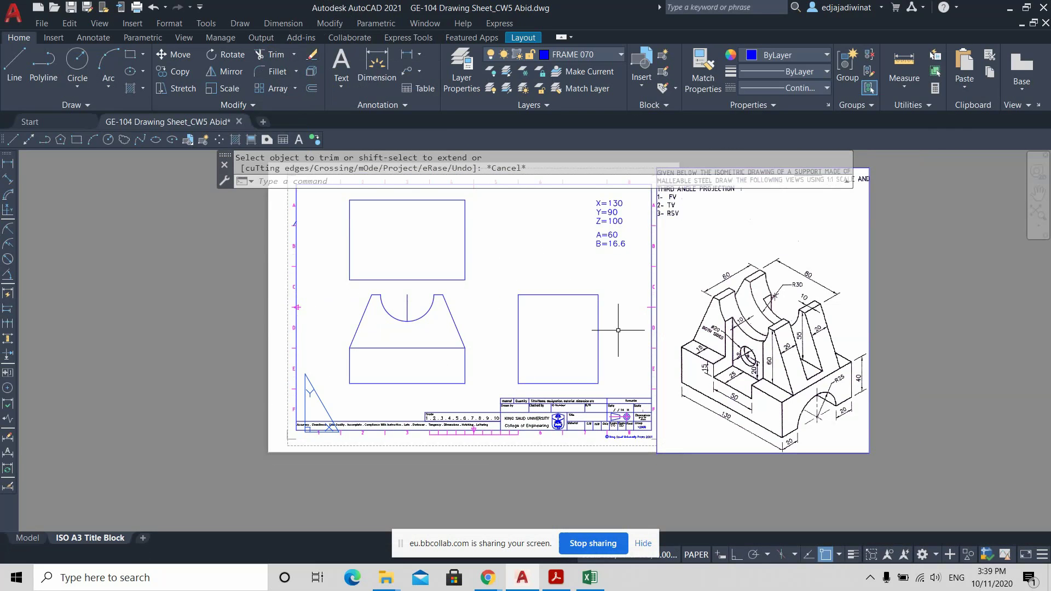
pyautogui.scroll(2, 618, 346)
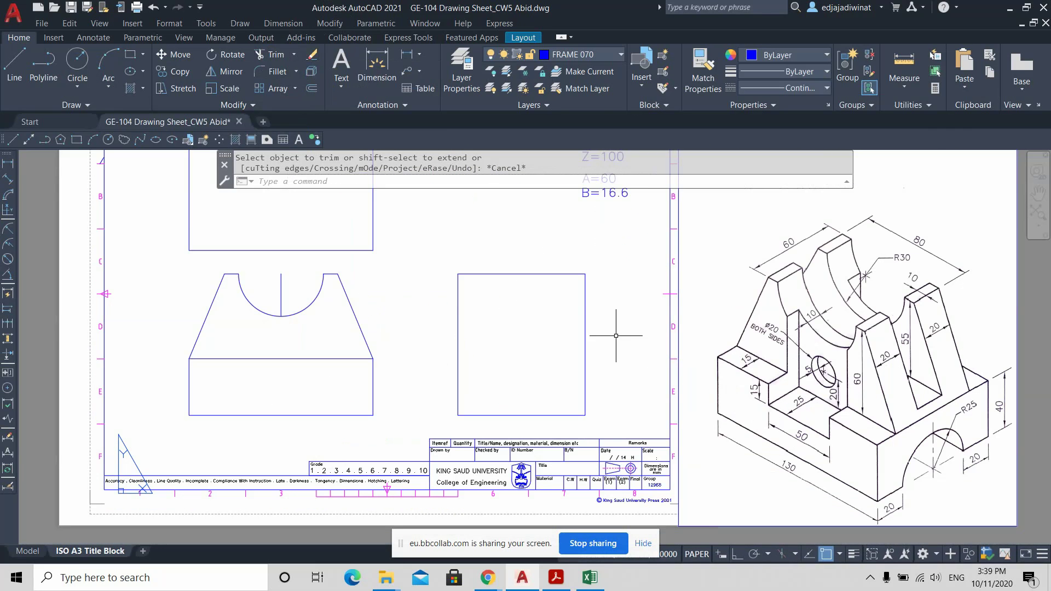
pyautogui.moveTo(625, 336); pyautogui.dragTo(612, 324, button='middle')
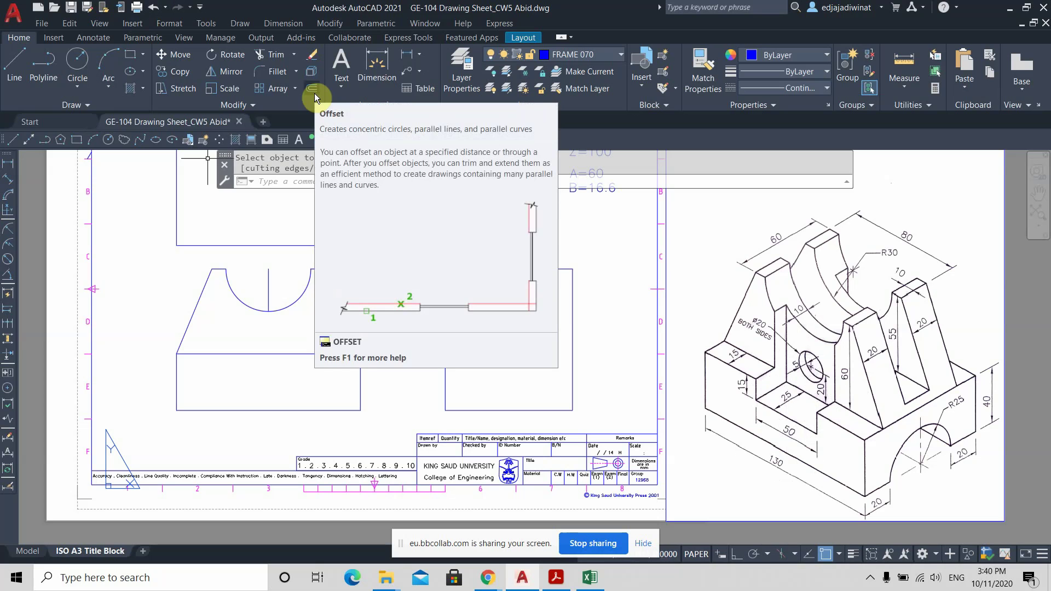
pyautogui.press('Escape')
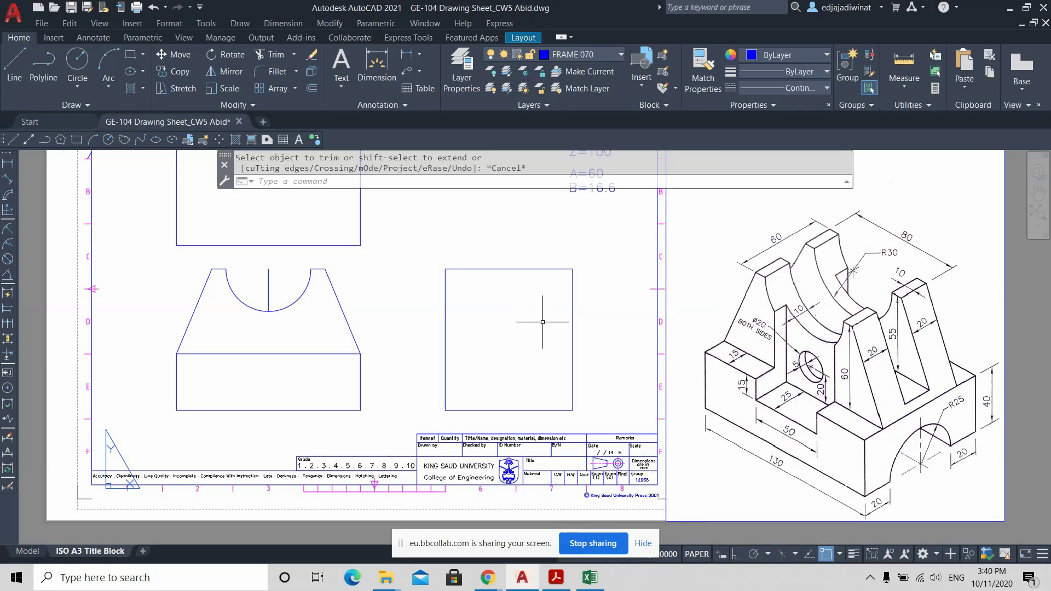
pyautogui.click(17, 63)
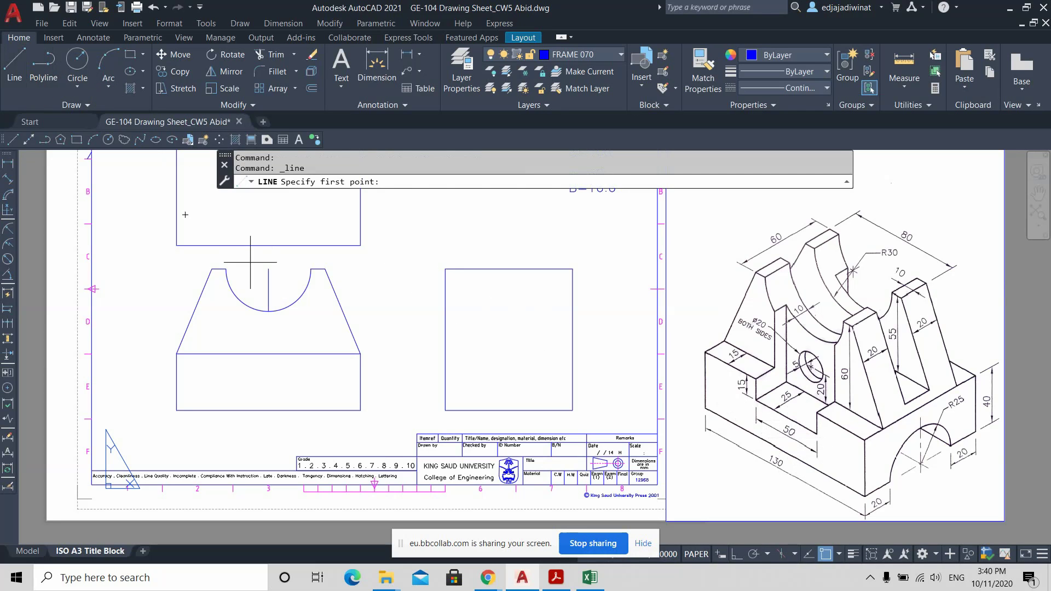
pyautogui.click(268, 311)
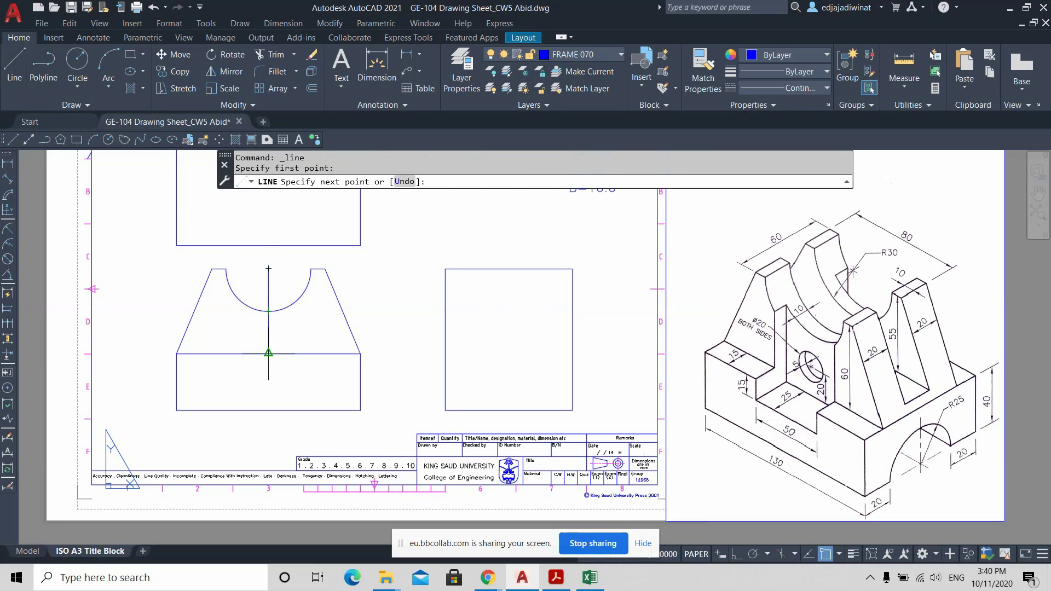
pyautogui.click(268, 410)
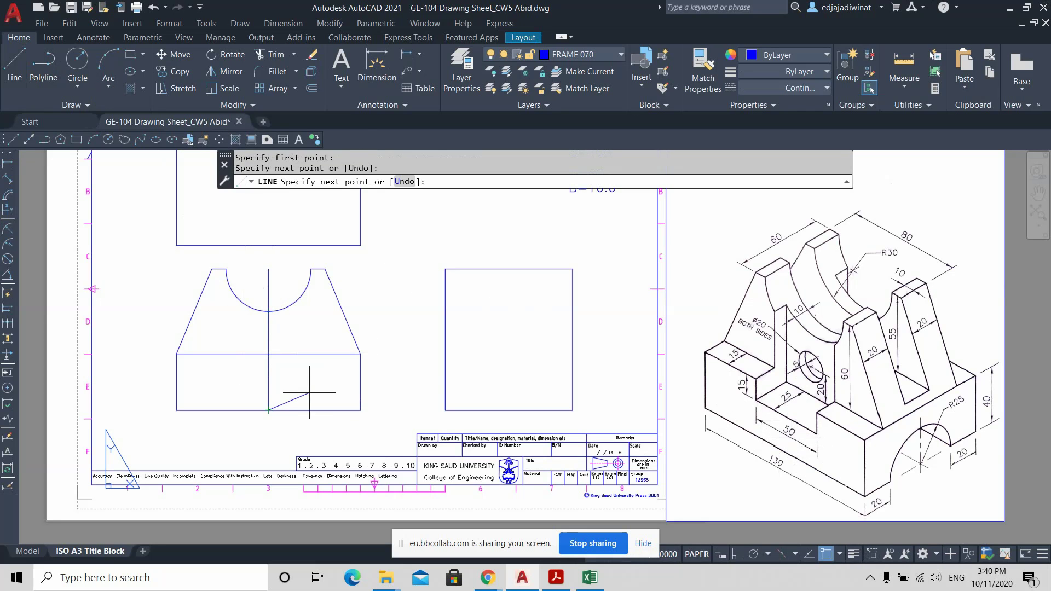
pyautogui.press('Return')
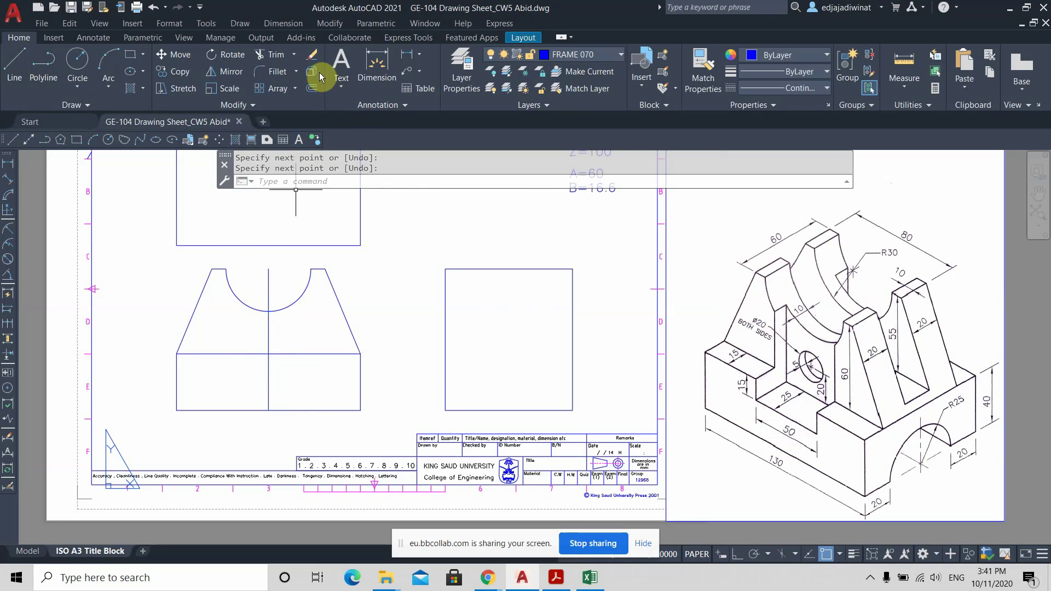
# Offset the front view's lower centre line by 25 to both sides.
pyautogui.click(313, 89)
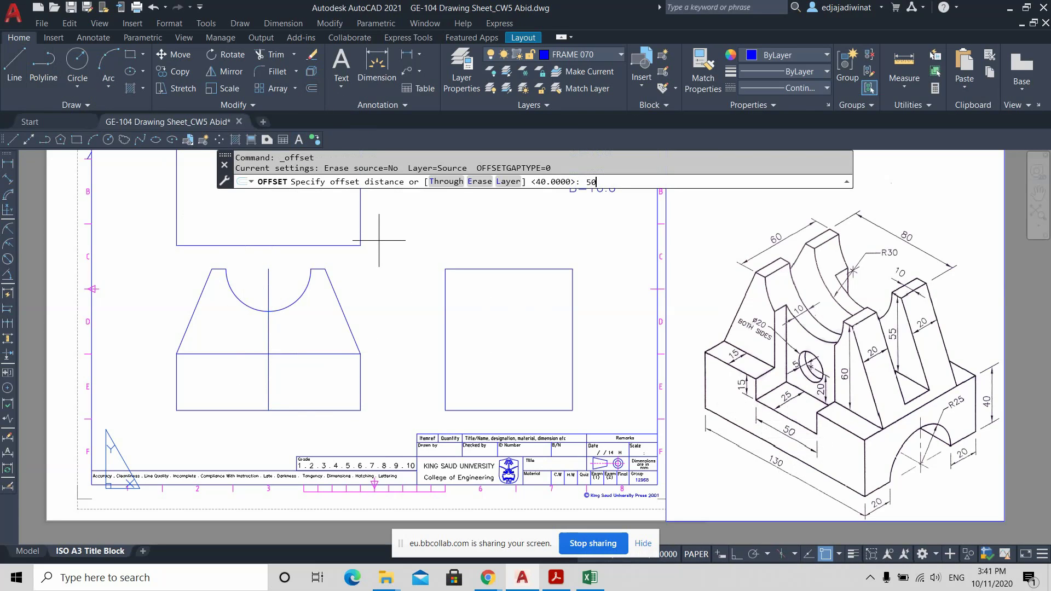
pyautogui.write('25')
pyautogui.press('Return')
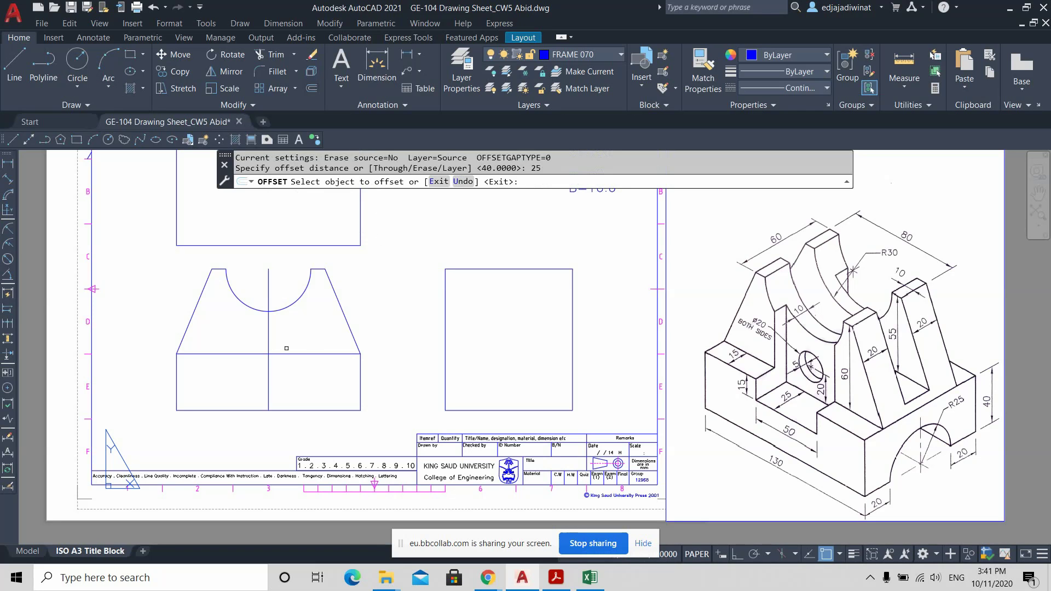
pyautogui.click(268, 340)
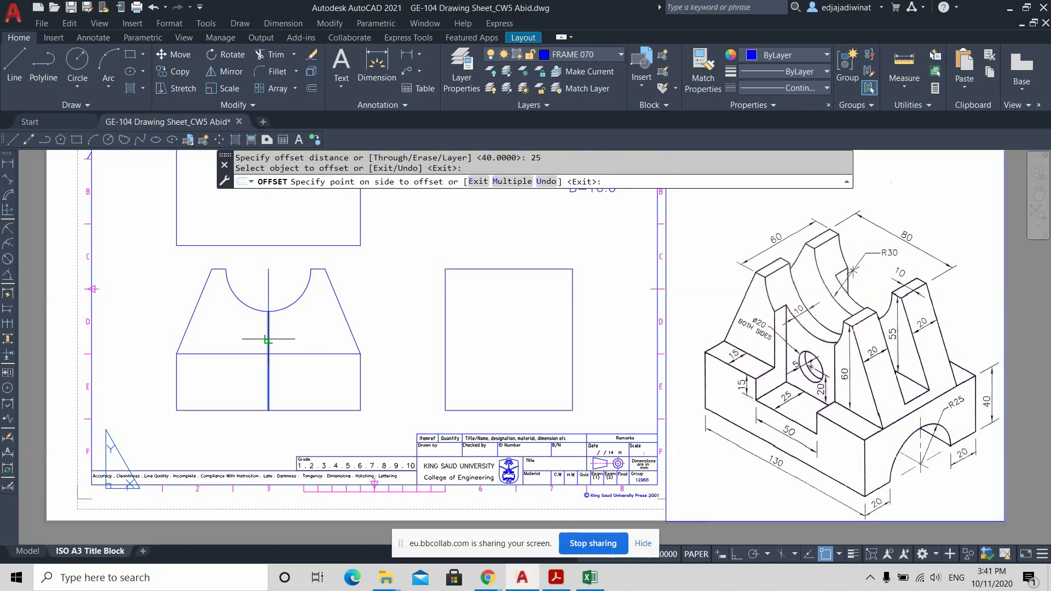
pyautogui.click(302, 339)
pyautogui.click(268, 340)
pyautogui.click(248, 340)
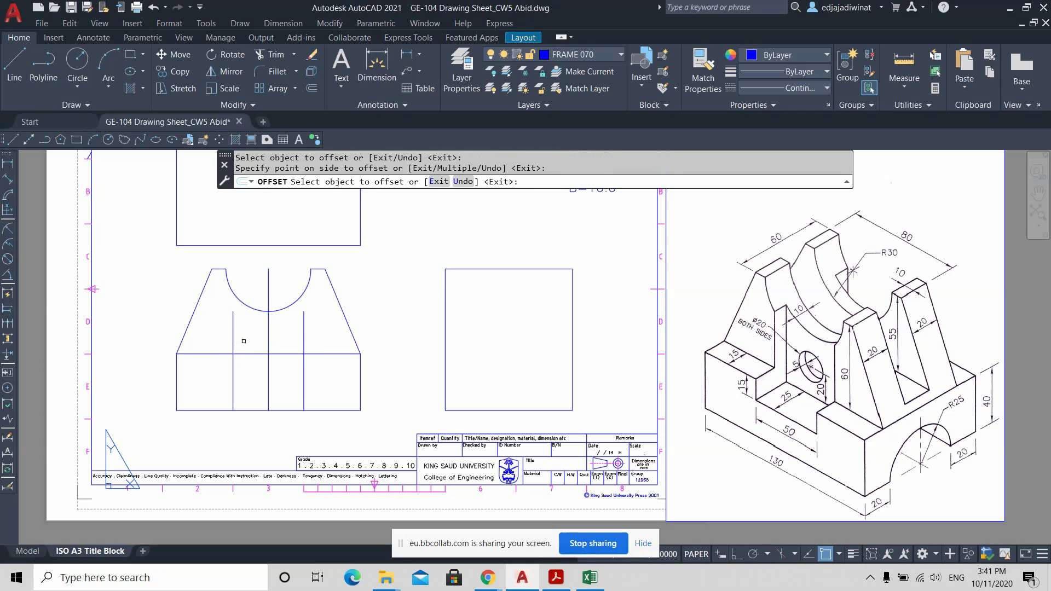
pyautogui.press('Escape')
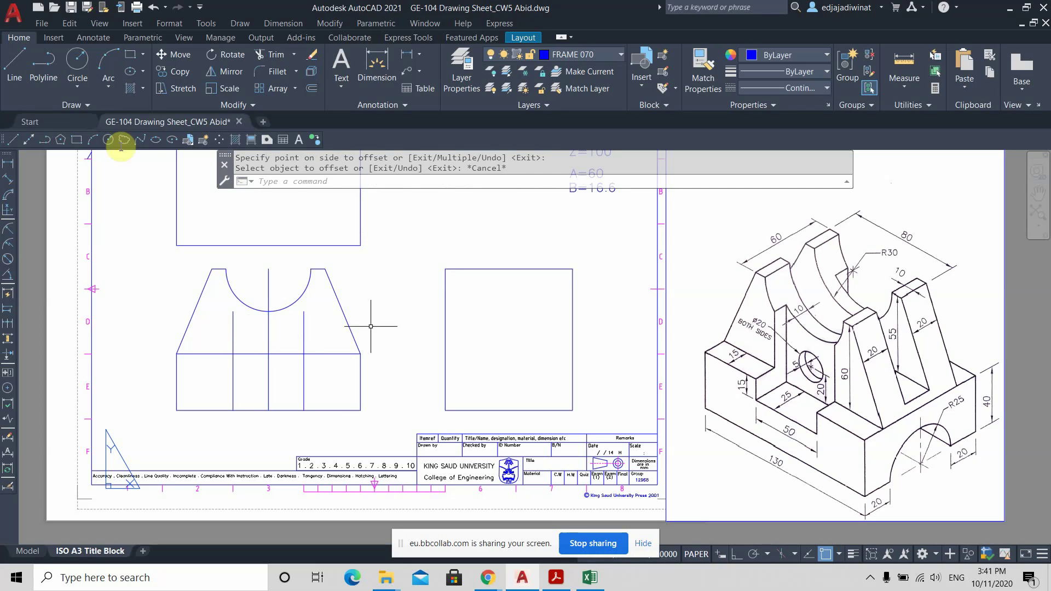
# Offset the top line of the front view's base block downward by 15.
pyautogui.click(310, 89)
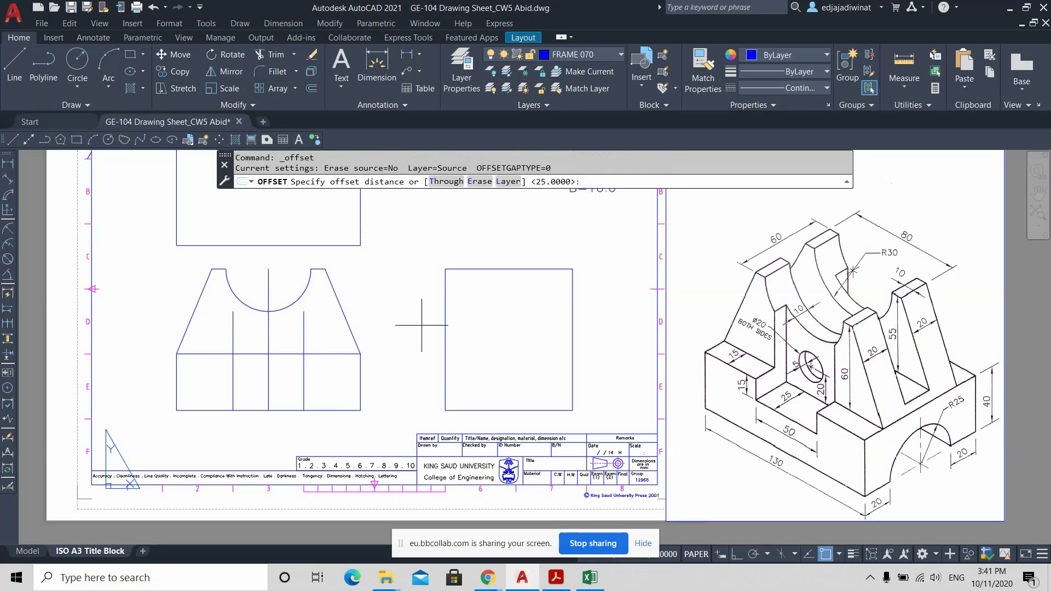
pyautogui.write('15')
pyautogui.press('Return')
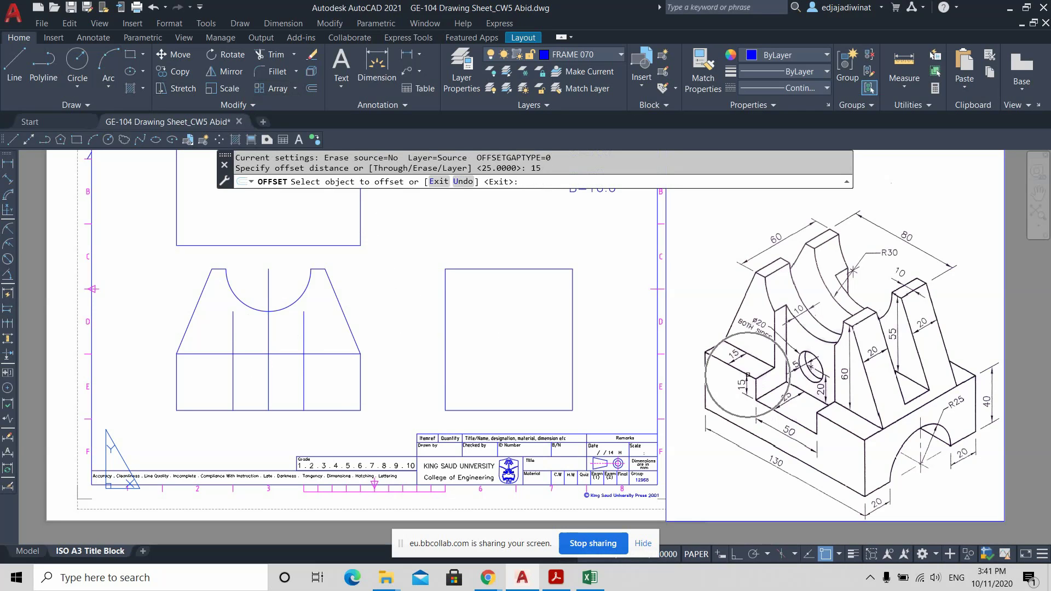
pyautogui.click(325, 355)
pyautogui.click(318, 383)
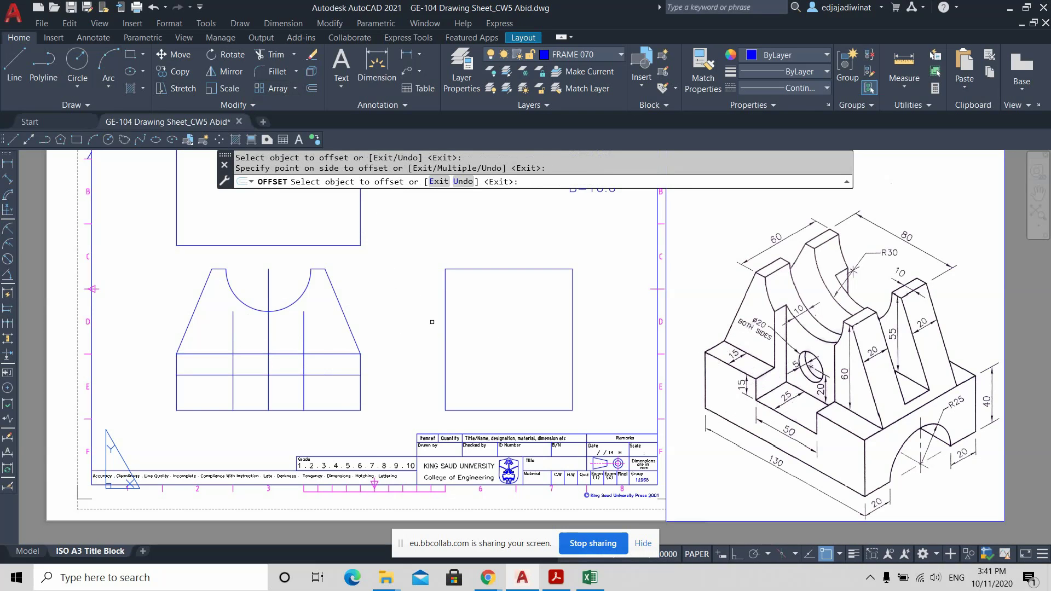
pyautogui.press('Return')
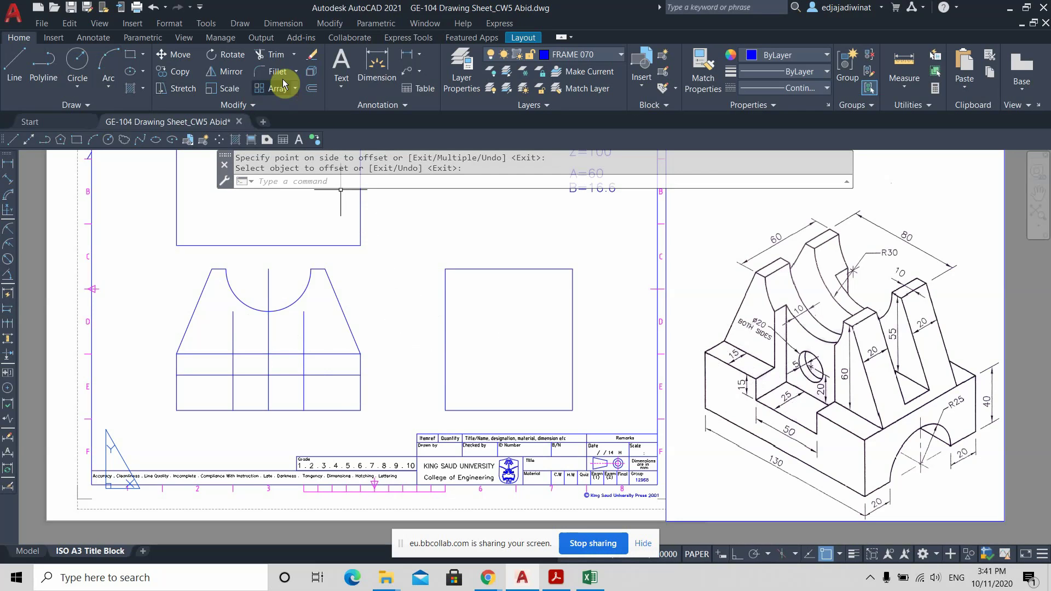
# Trim the front view's two slot side lines below the slot floor and the base top line between them.
pyautogui.click(272, 55)
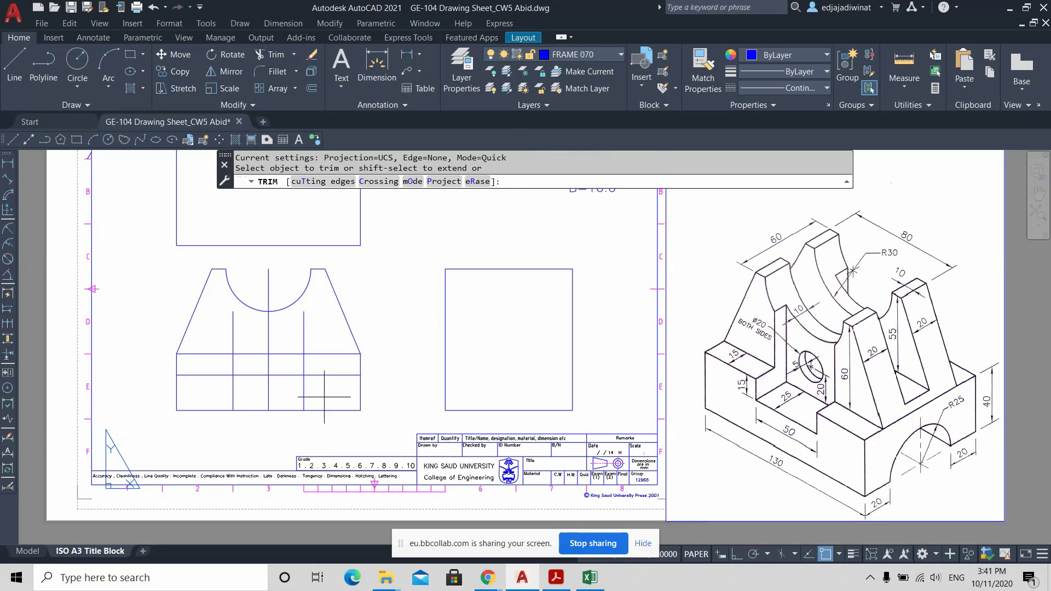
pyautogui.moveTo(323, 396); pyautogui.dragTo(230, 395)
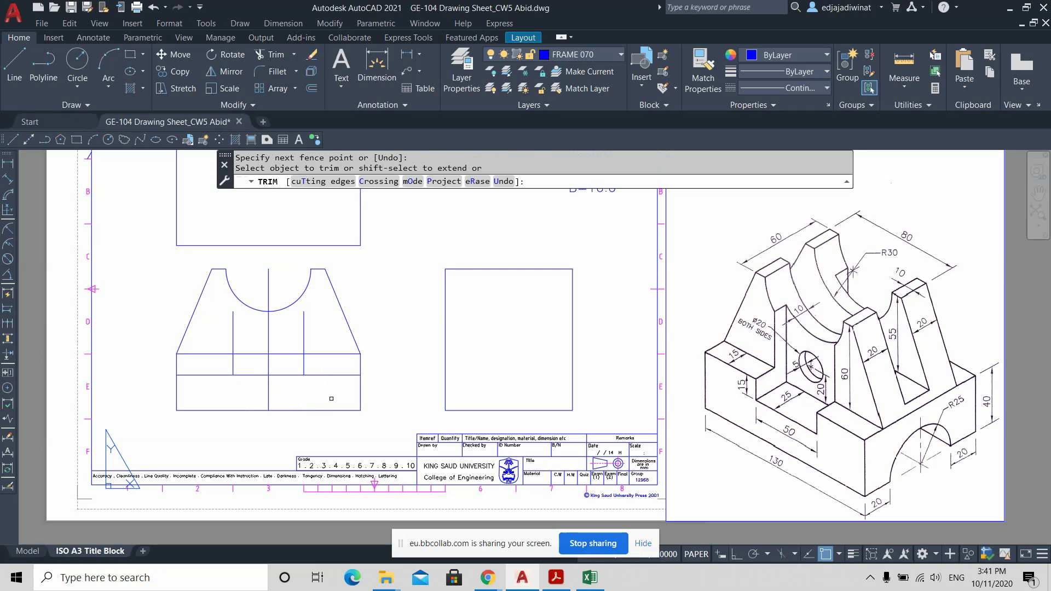
pyautogui.moveTo(289, 364)
pyautogui.mouseDown()
pyautogui.moveTo(279, 352)
pyautogui.moveTo(231, 359)
pyautogui.mouseUp()
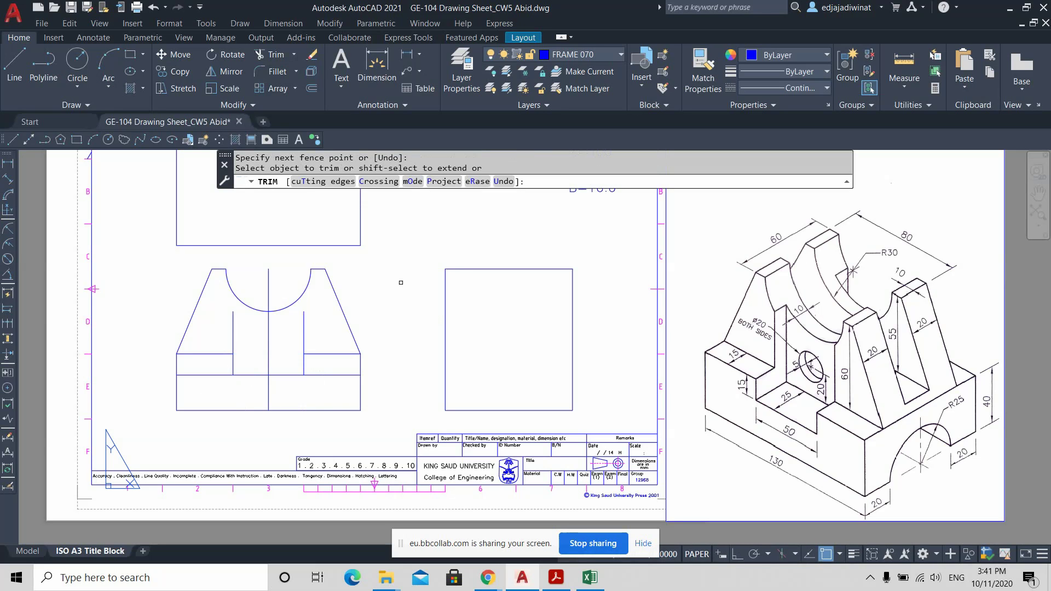
pyautogui.press('Escape')
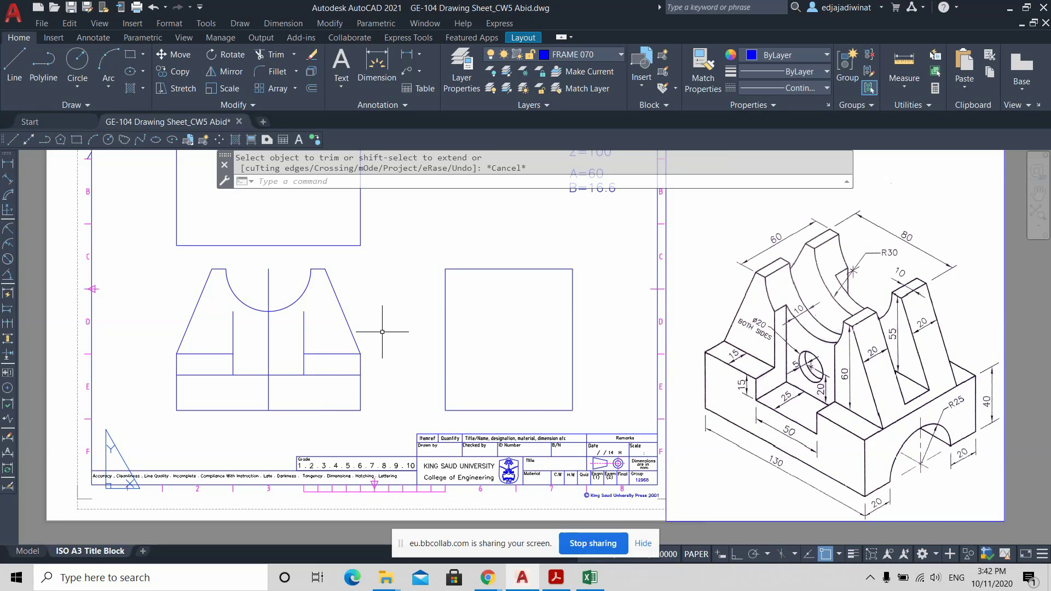
# Trim the front view's slot floor line outside both slot side lines.
pyautogui.click(269, 55)
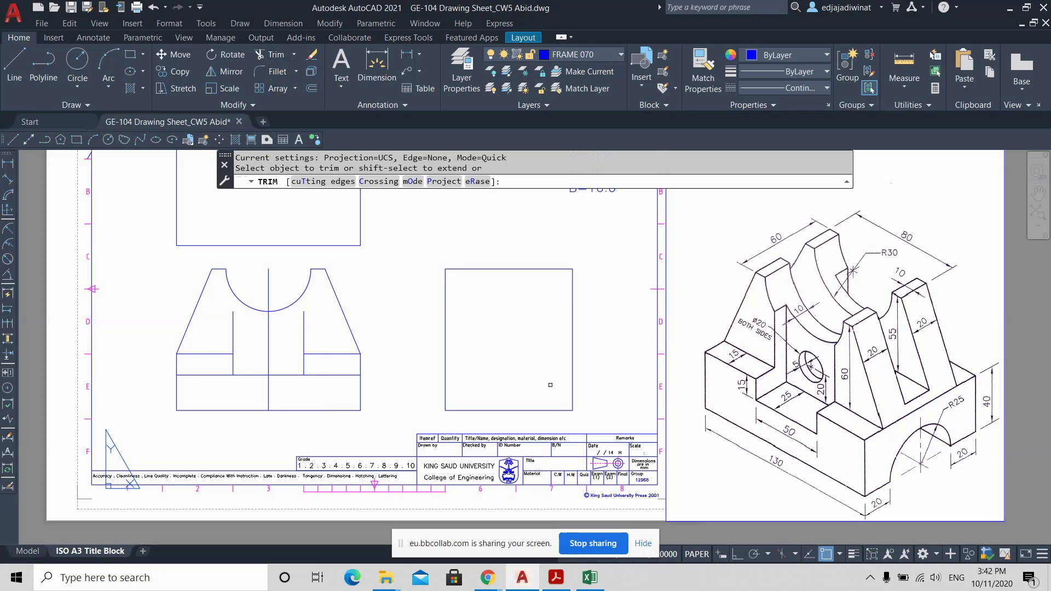
pyautogui.click(331, 392)
pyautogui.click(332, 364)
pyautogui.click(214, 383)
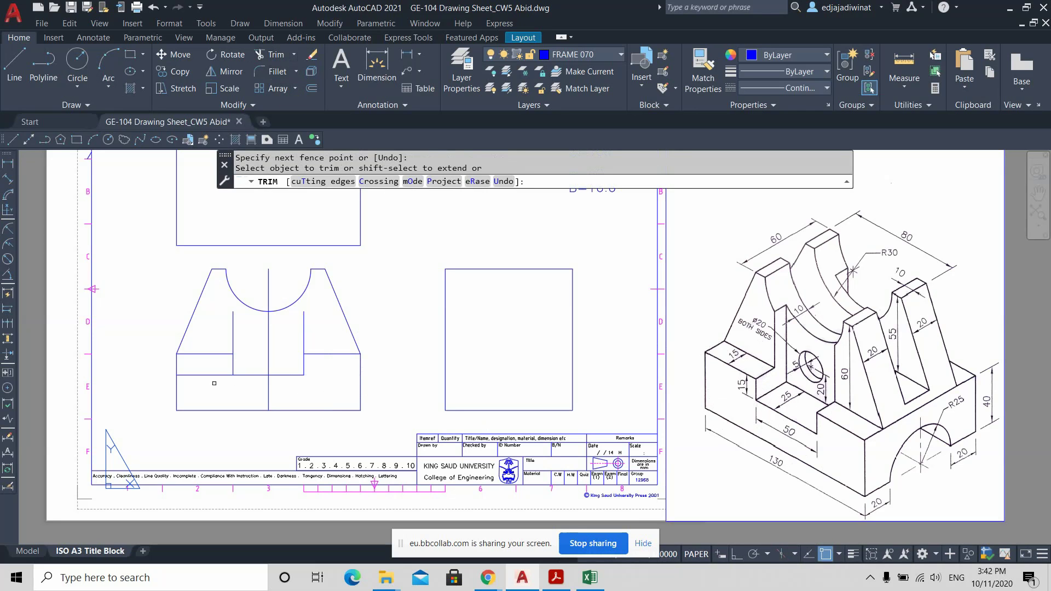
pyautogui.click(212, 363)
pyautogui.press('Return')
pyautogui.press('Escape')
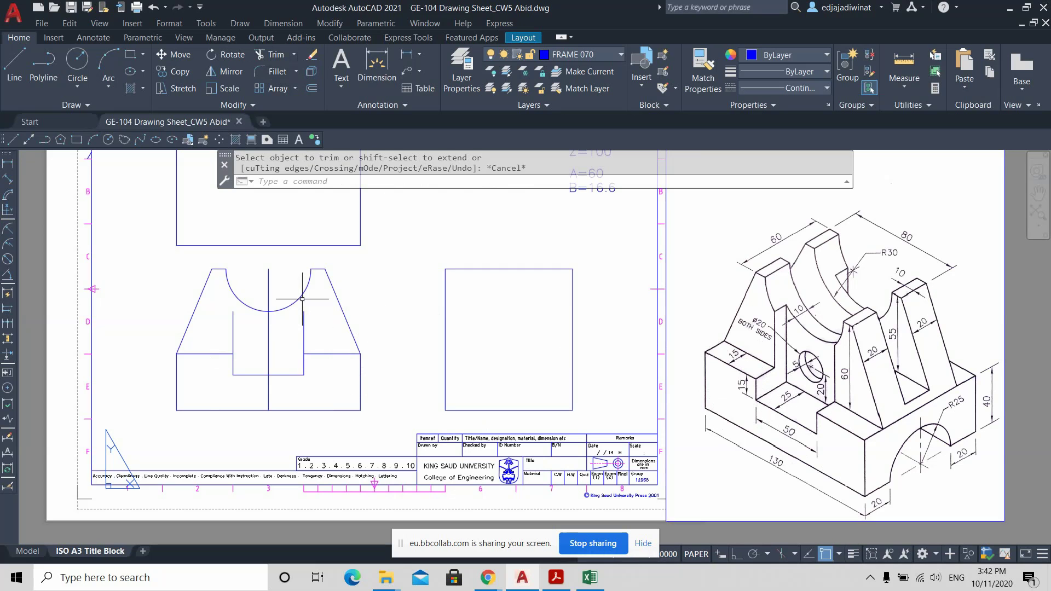
# Extend the front view's two slot side lines upward to the arc.
pyautogui.click(293, 55)
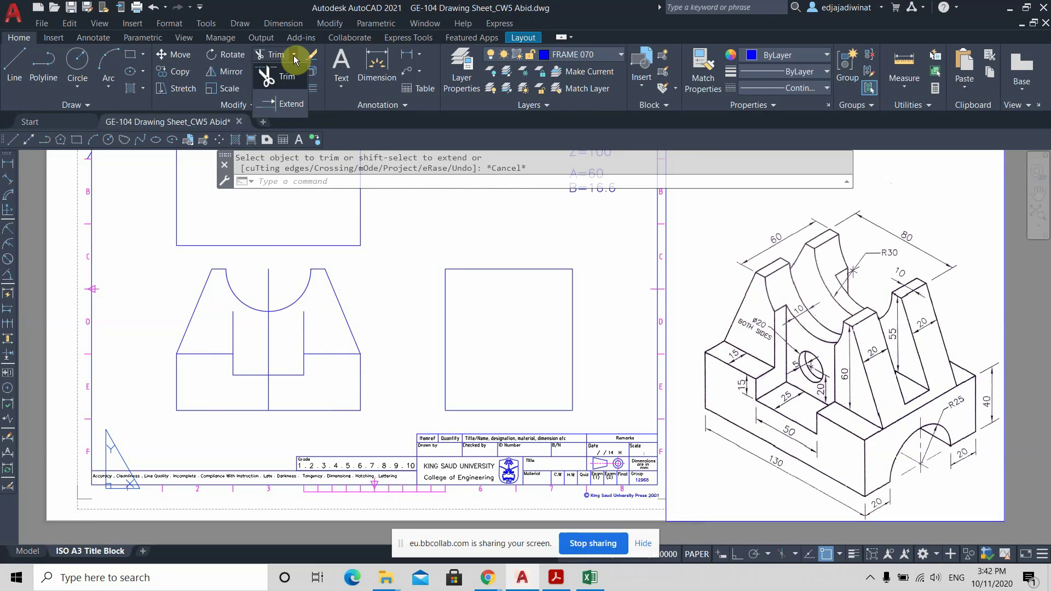
pyautogui.click(280, 106)
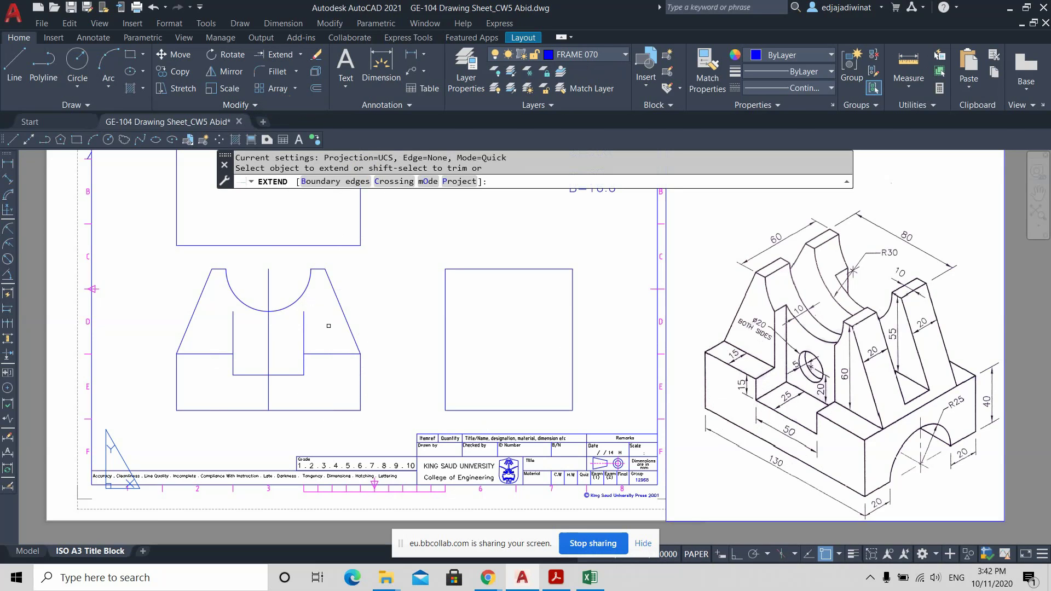
pyautogui.moveTo(326, 329); pyautogui.dragTo(302, 322)
pyautogui.moveTo(241, 330); pyautogui.dragTo(227, 327)
pyautogui.press('Escape')
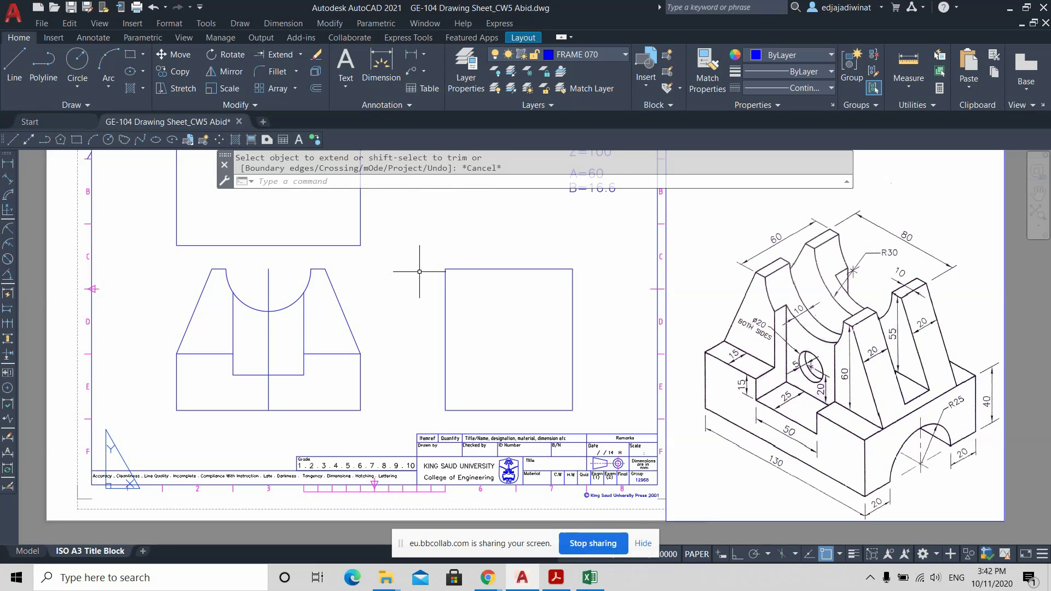
pyautogui.scroll(2, 392, 366)
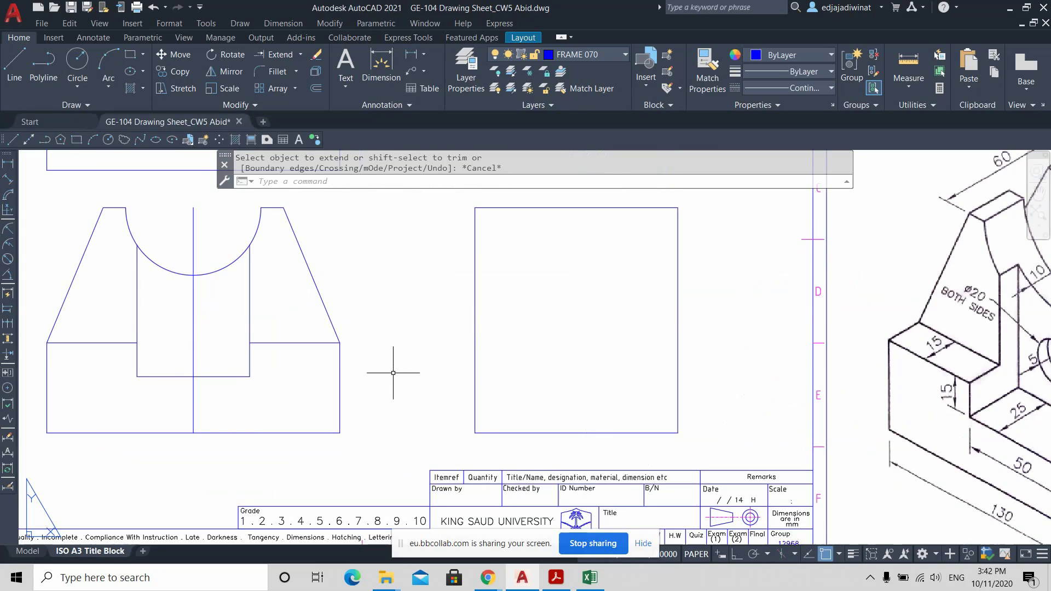
pyautogui.scroll(-2, 400, 365)
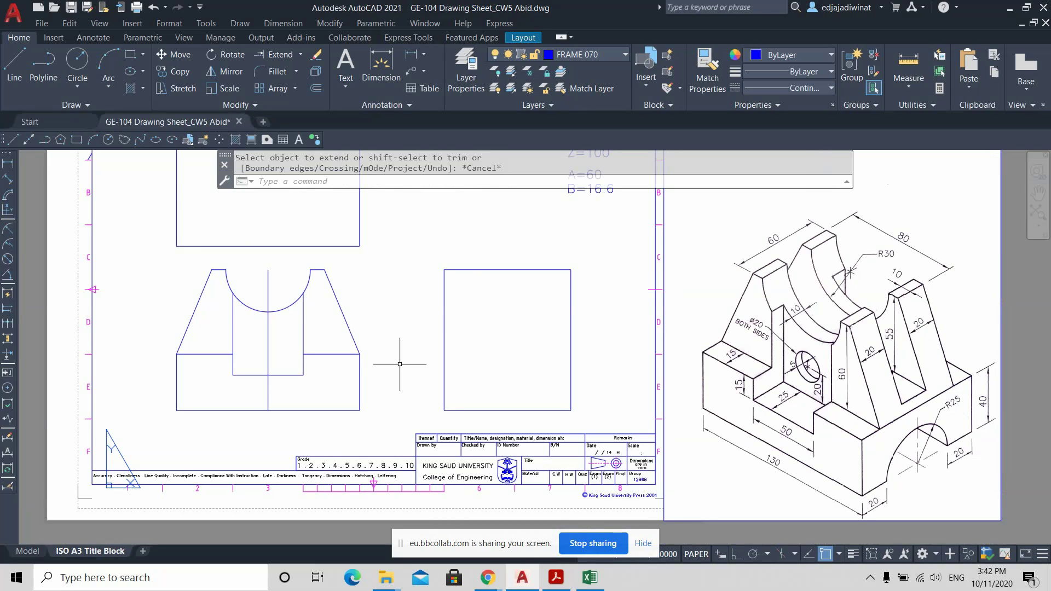
pyautogui.moveTo(403, 357); pyautogui.dragTo(454, 337, button='middle')
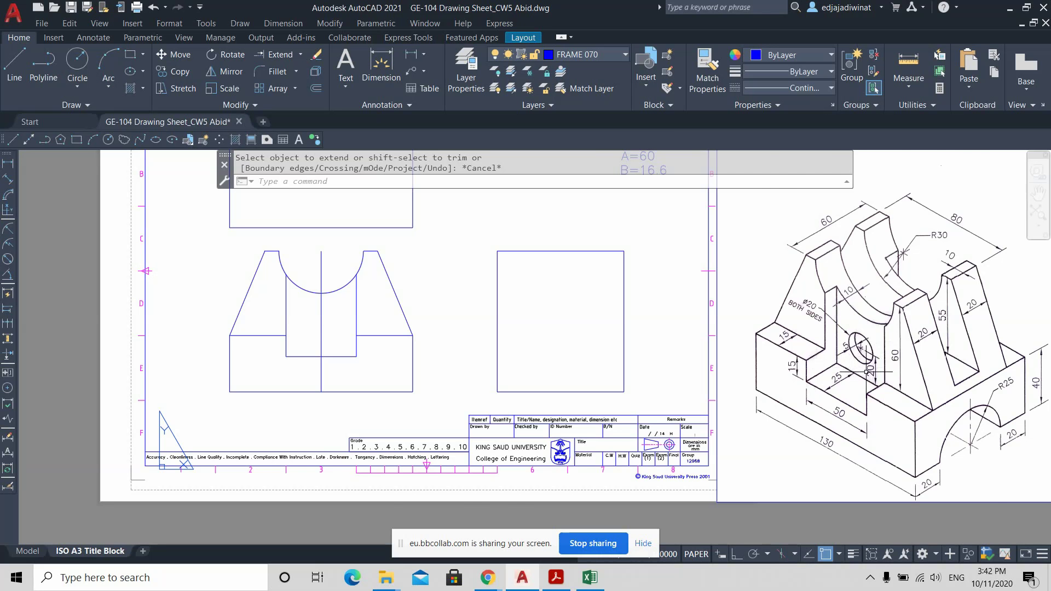
pyautogui.scroll(2, 879, 372)
pyautogui.scroll(-2, 916, 355)
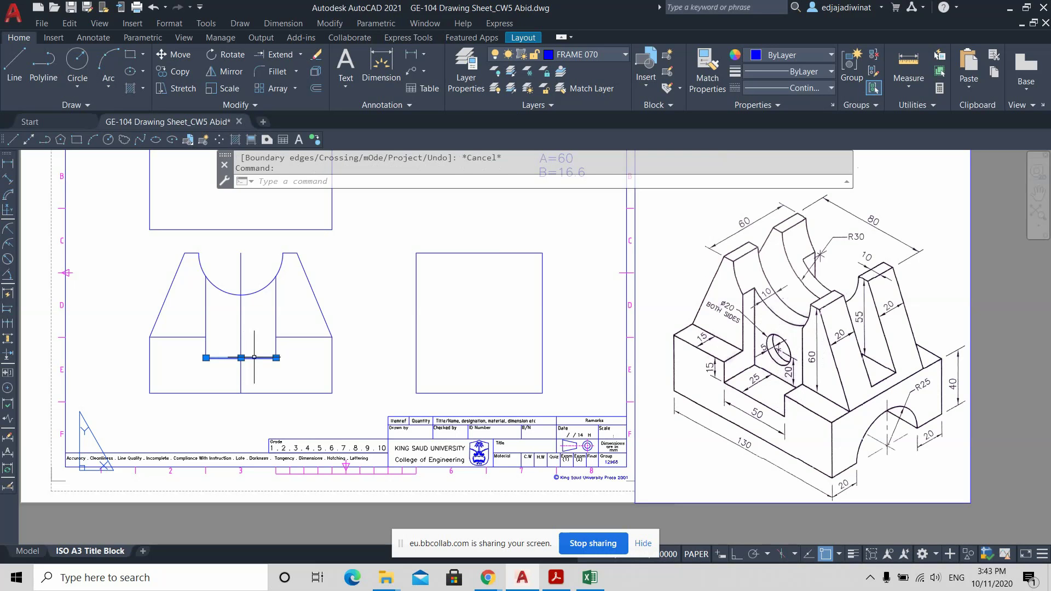
pyautogui.press('Escape')
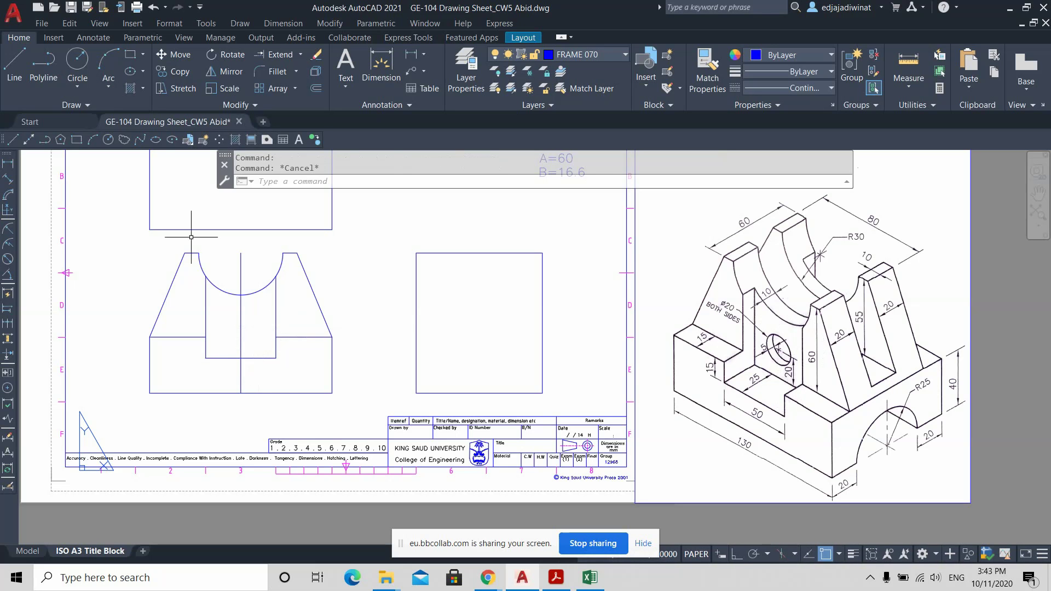
# Offset the front view's slot floor line upward by 20.
pyautogui.click(316, 88)
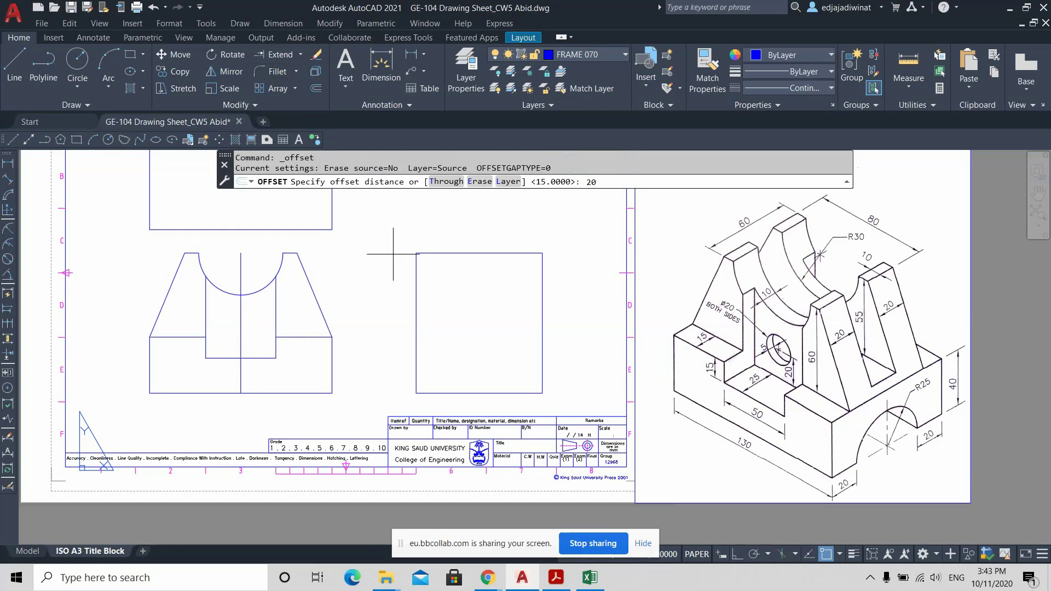
pyautogui.press('Return')
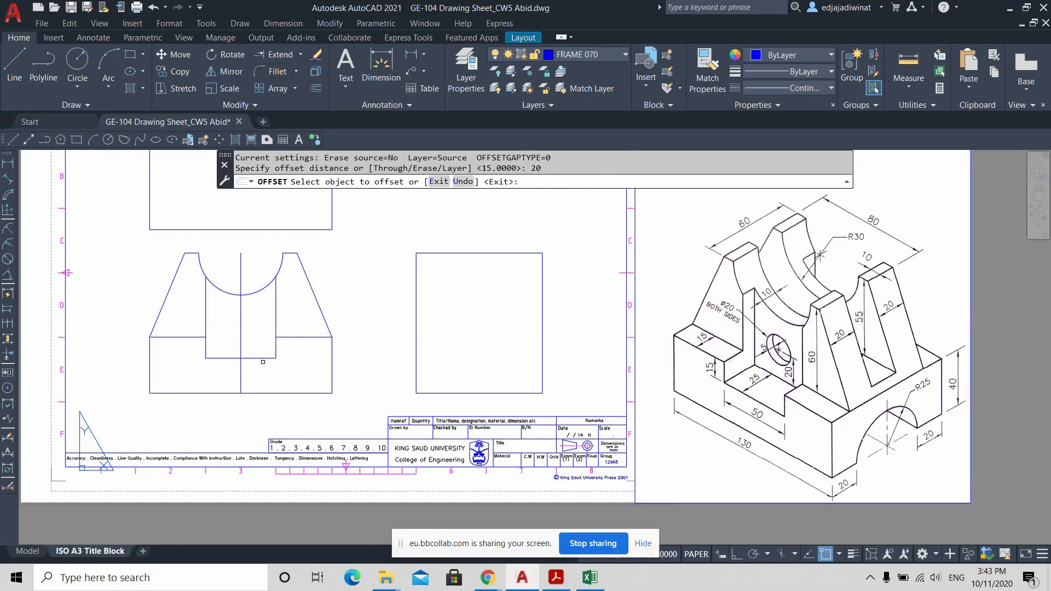
pyautogui.click(262, 359)
pyautogui.click(264, 315)
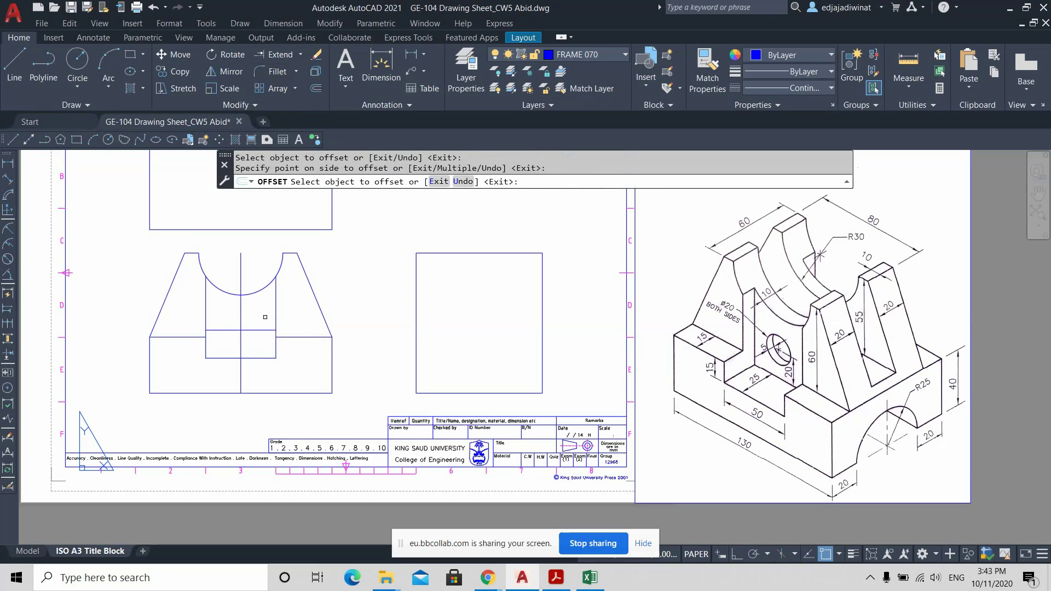
pyautogui.press('Return')
# Draw a circle of radius 10 centred where the front view's centre line crosses the line above the slot floor.
pyautogui.scroll(5, 254, 329)
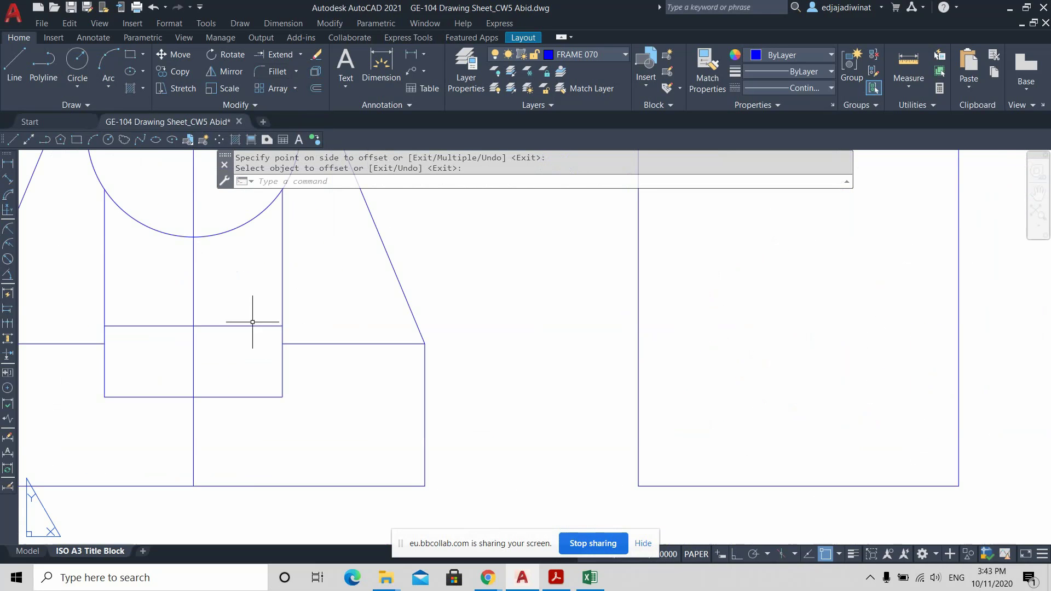
pyautogui.scroll(-3, 216, 317)
pyautogui.scroll(1, 228, 315)
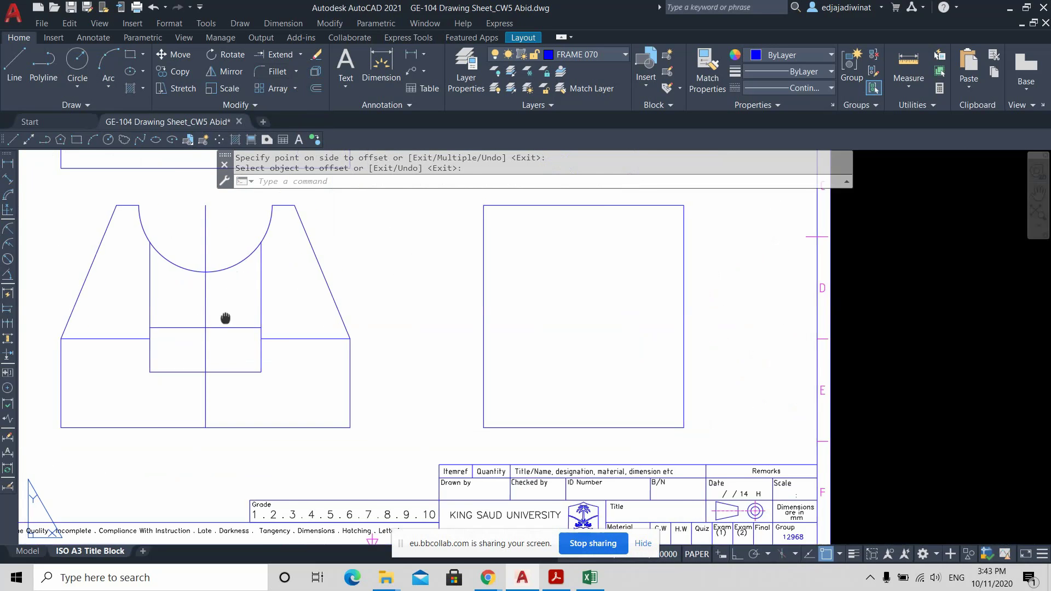
pyautogui.scroll(-1, 329, 317)
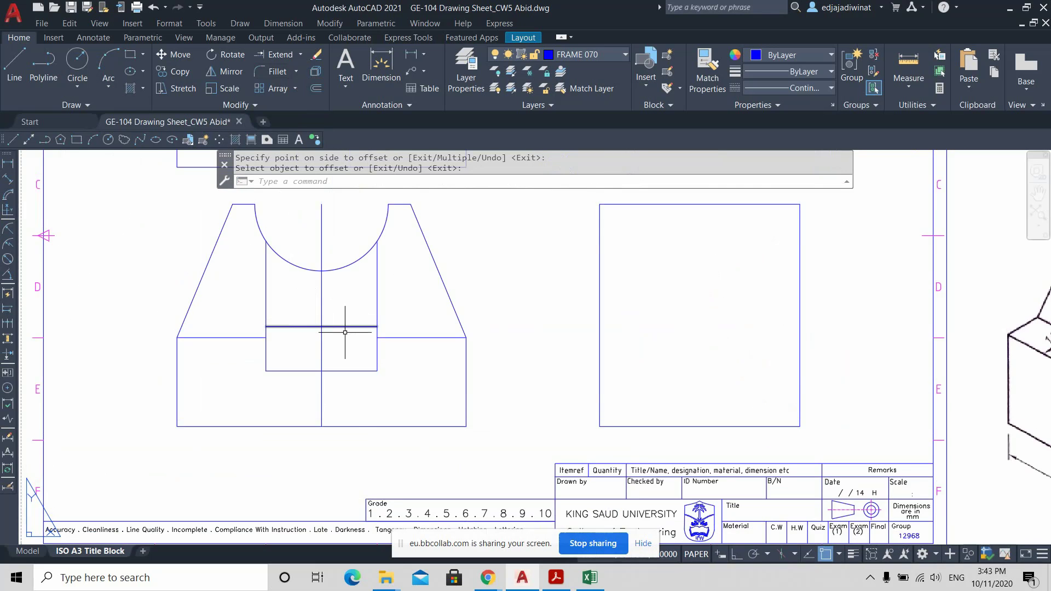
pyautogui.scroll(-2, 351, 324)
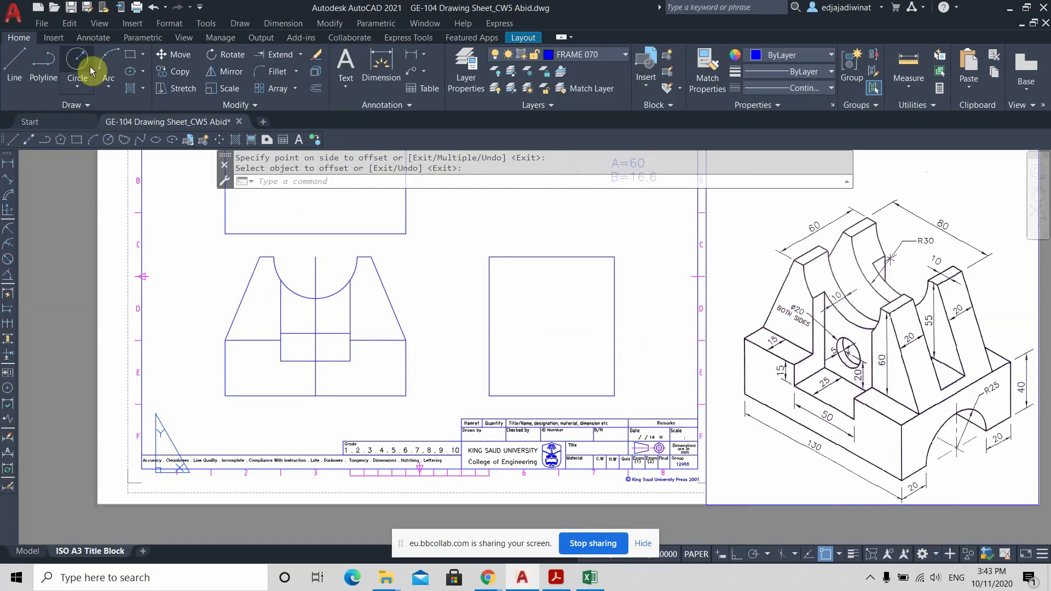
pyautogui.click(85, 67)
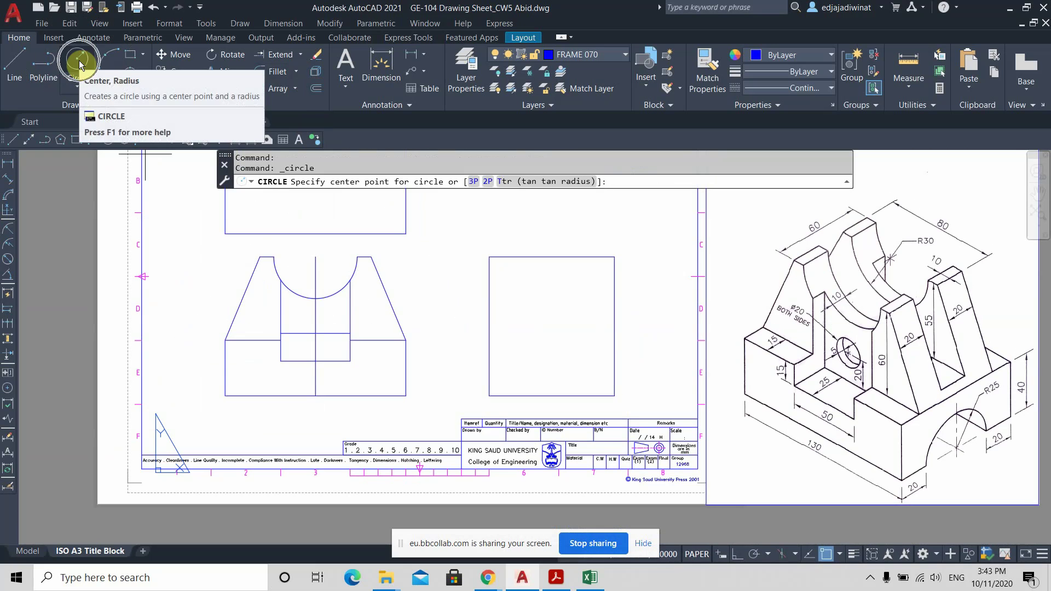
pyautogui.click(315, 333)
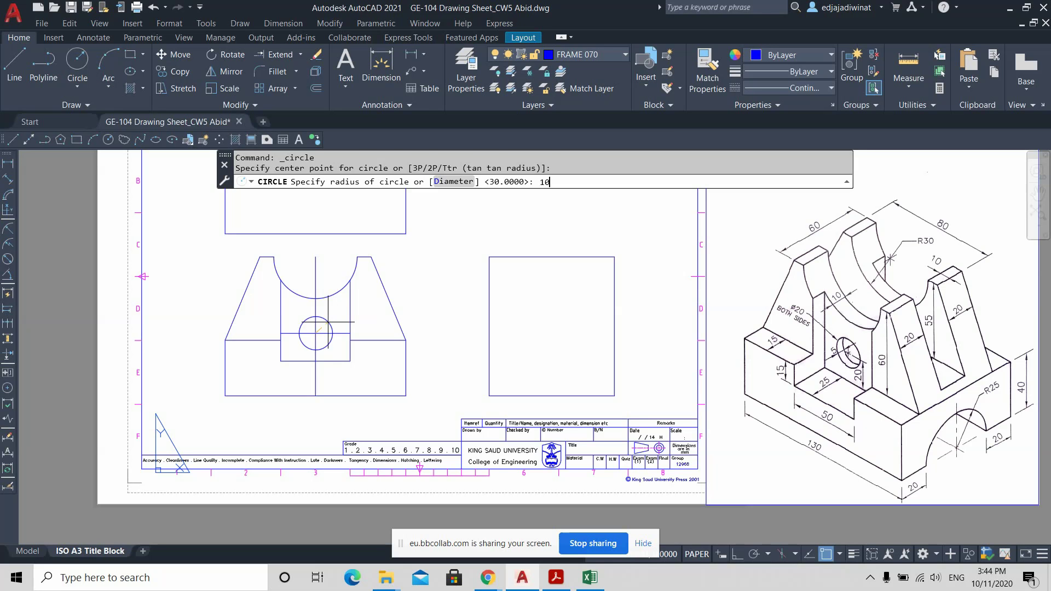
pyautogui.press('Return')
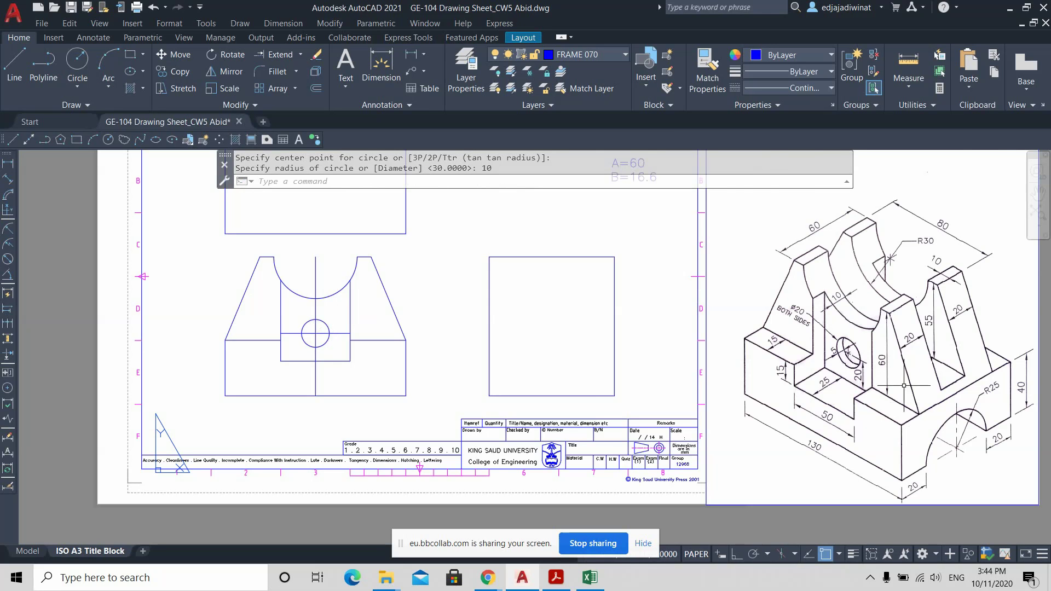
# Examine the isometric reference drawing around the Ø20 hole and the gap between the uprights against the front view.
pyautogui.scroll(2, 876, 376)
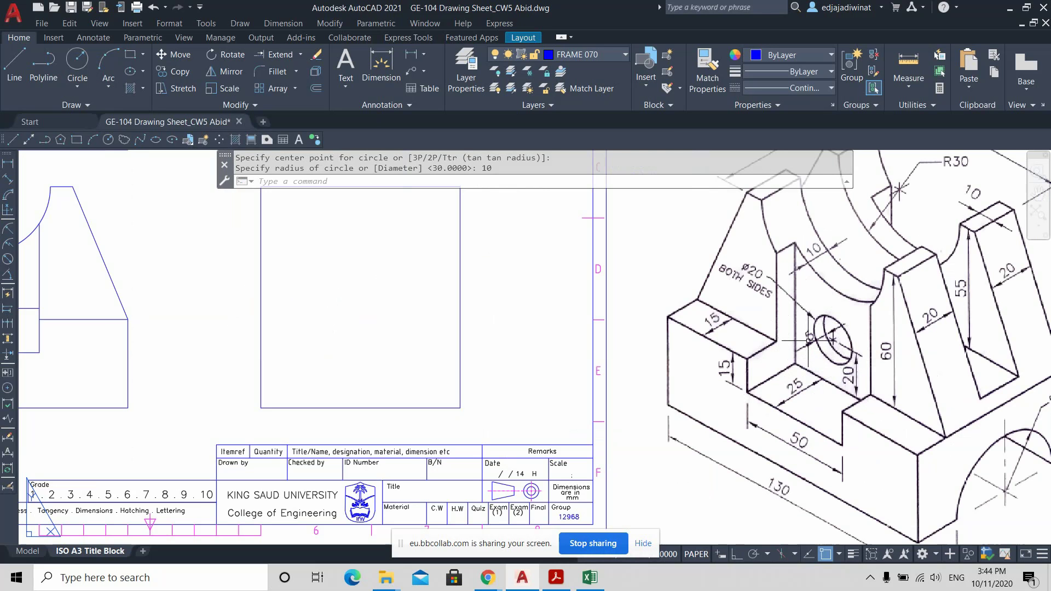
pyautogui.scroll(-3, 809, 340)
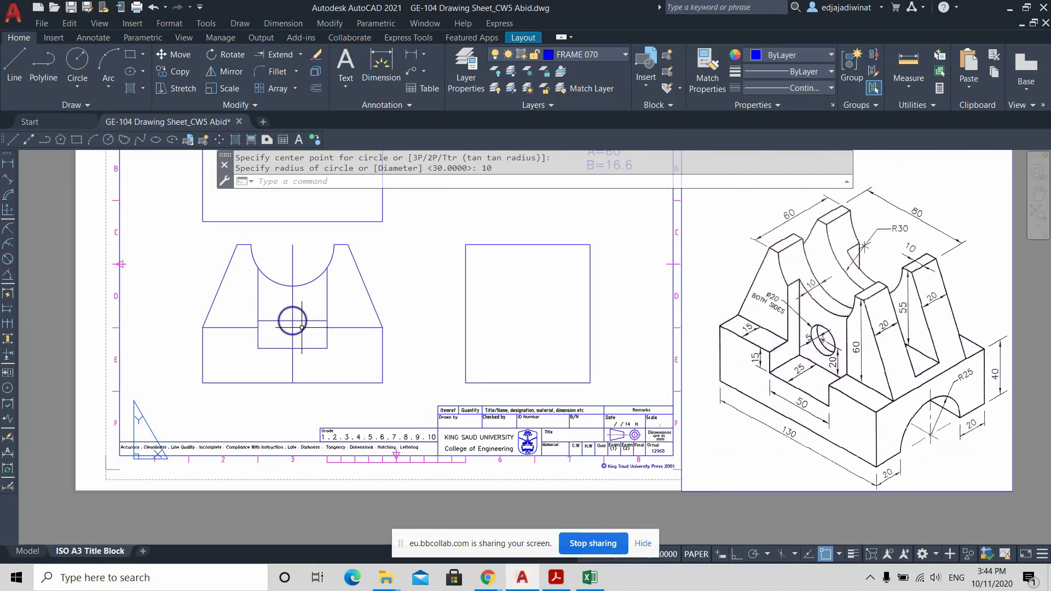
pyautogui.click(283, 311)
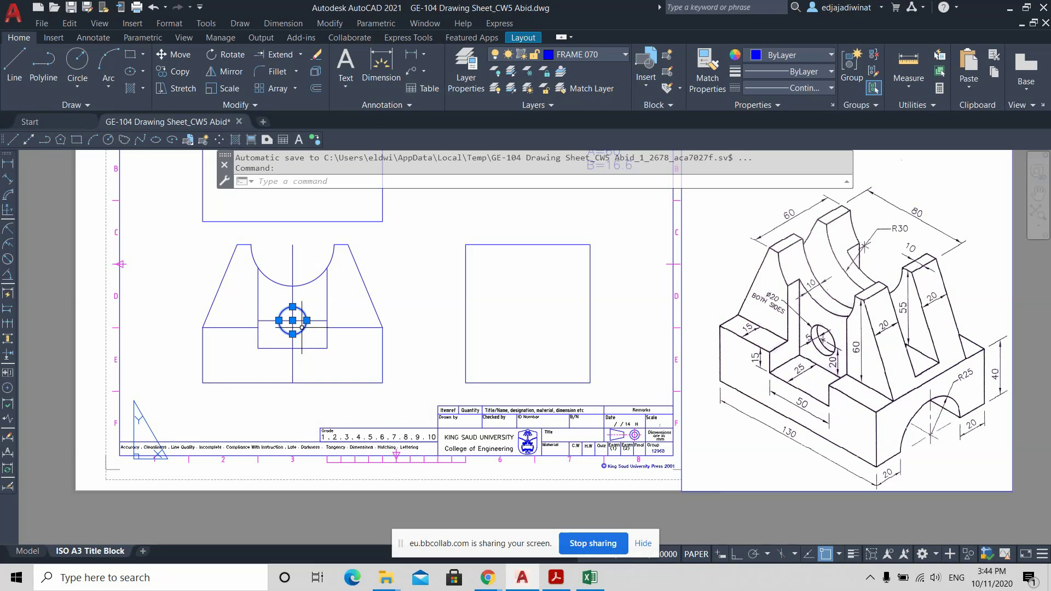
pyautogui.press('Escape')
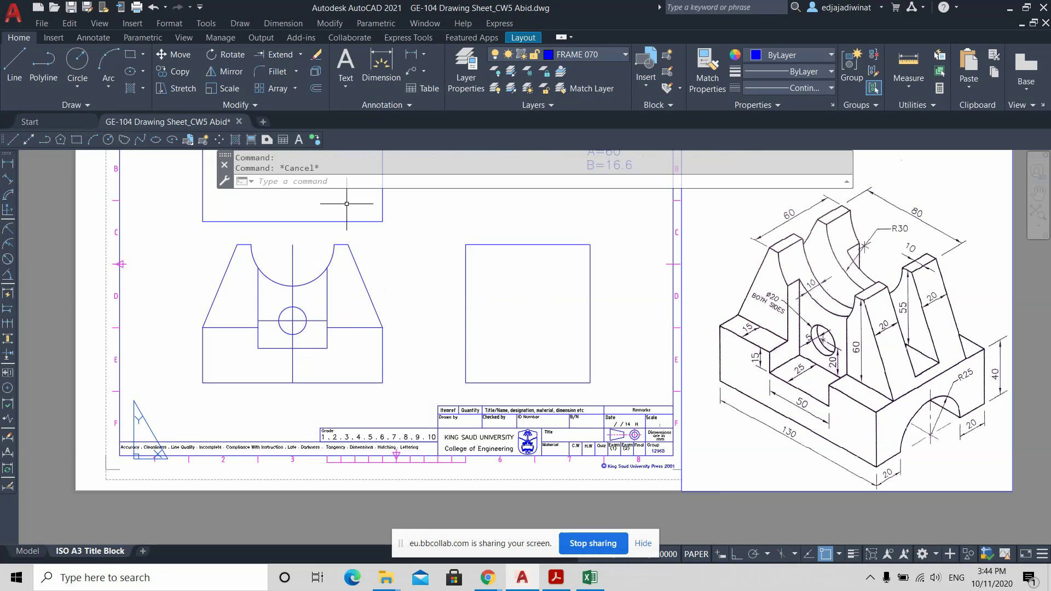
pyautogui.press('ctrl')
pyautogui.press('ctrl')
pyautogui.press('ctrl')
pyautogui.press('ctrl')
pyautogui.press('ctrl')
pyautogui.press('ctrl')
pyautogui.scroll(2, 915, 351)
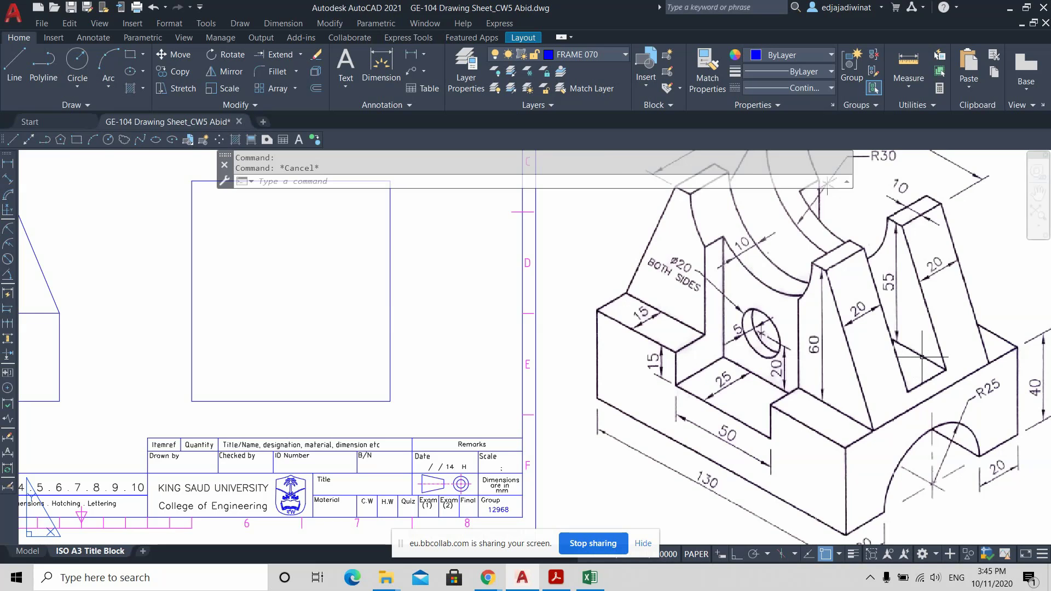
pyautogui.scroll(-2, 922, 357)
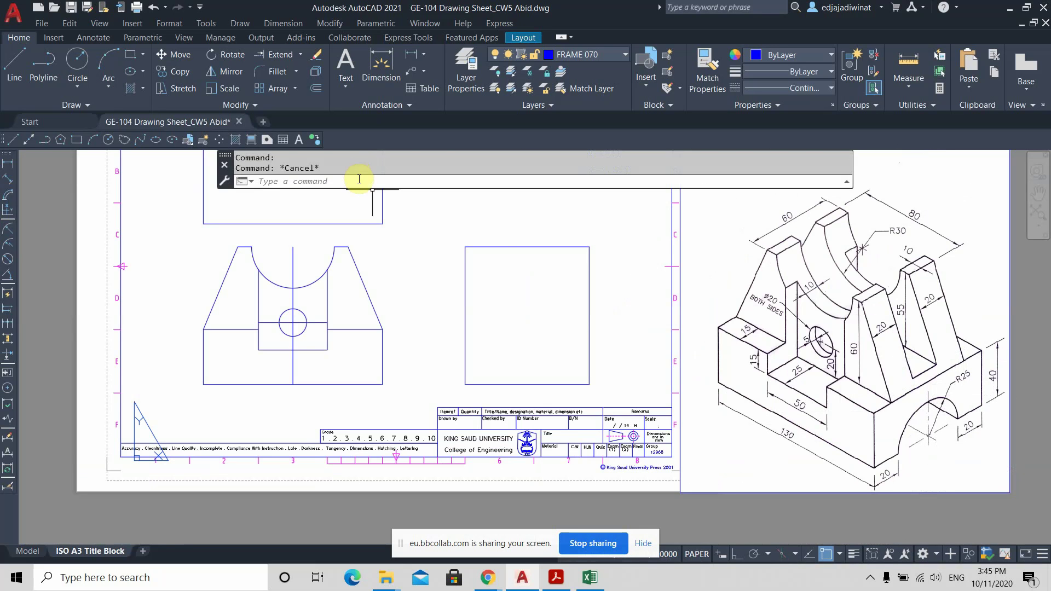
# Offset the bottom line of the front view's base upward by 25.
pyautogui.click(318, 88)
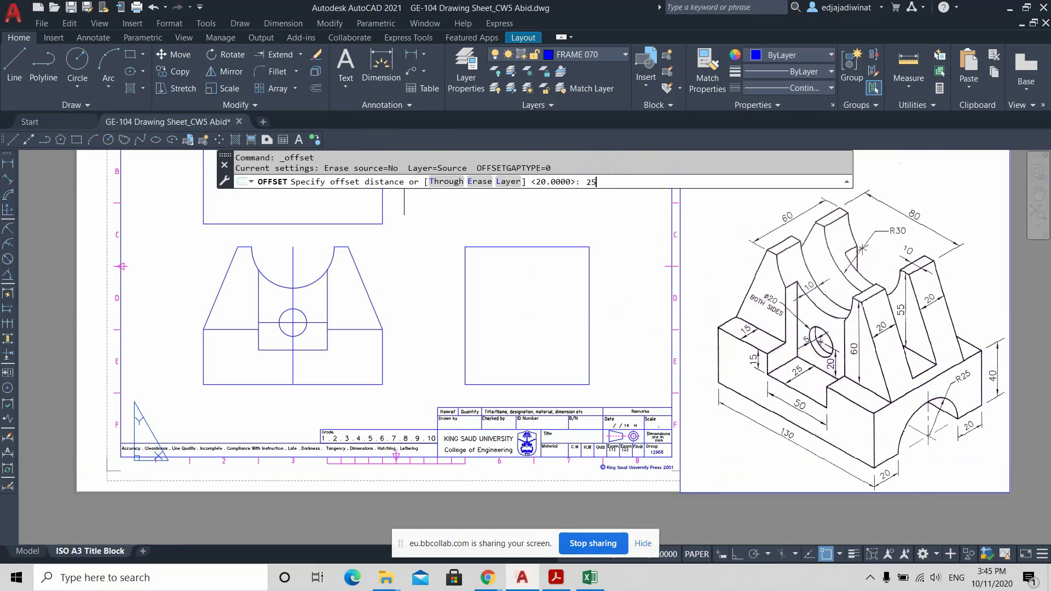
pyautogui.write('25')
pyautogui.press('Return')
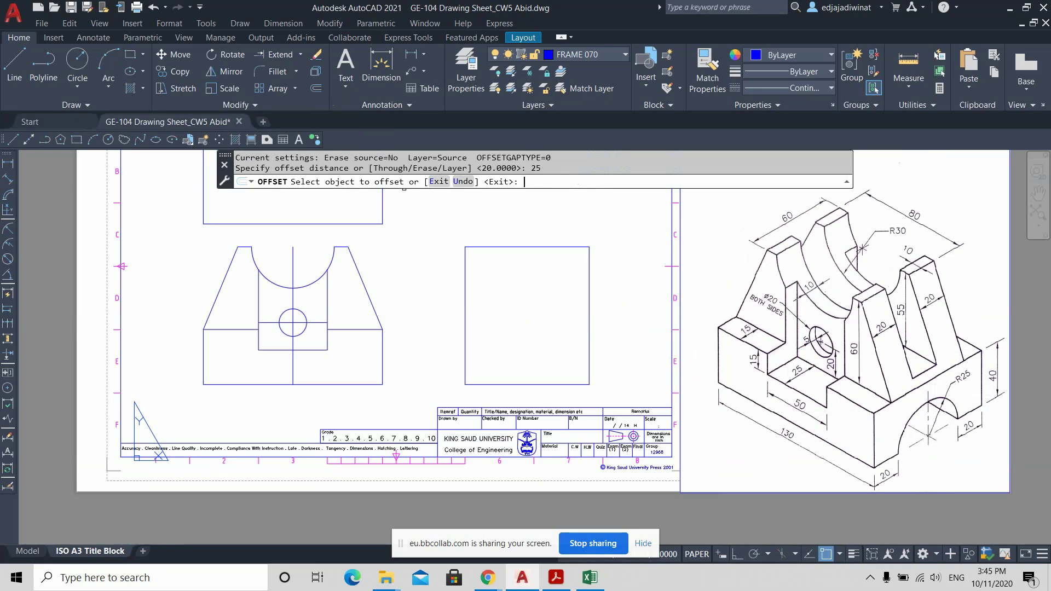
pyautogui.click(322, 385)
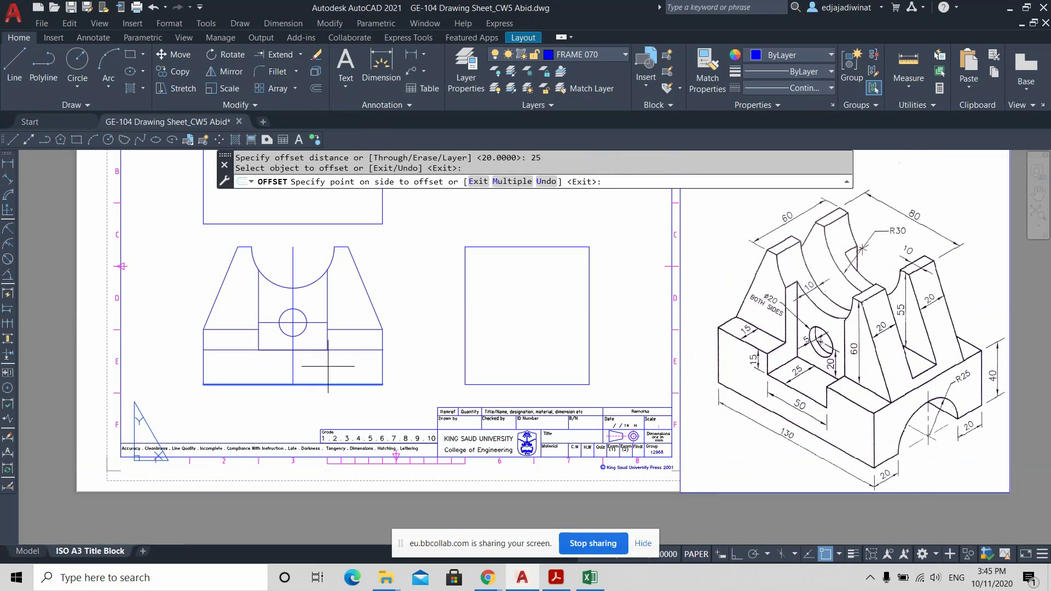
pyautogui.click(329, 366)
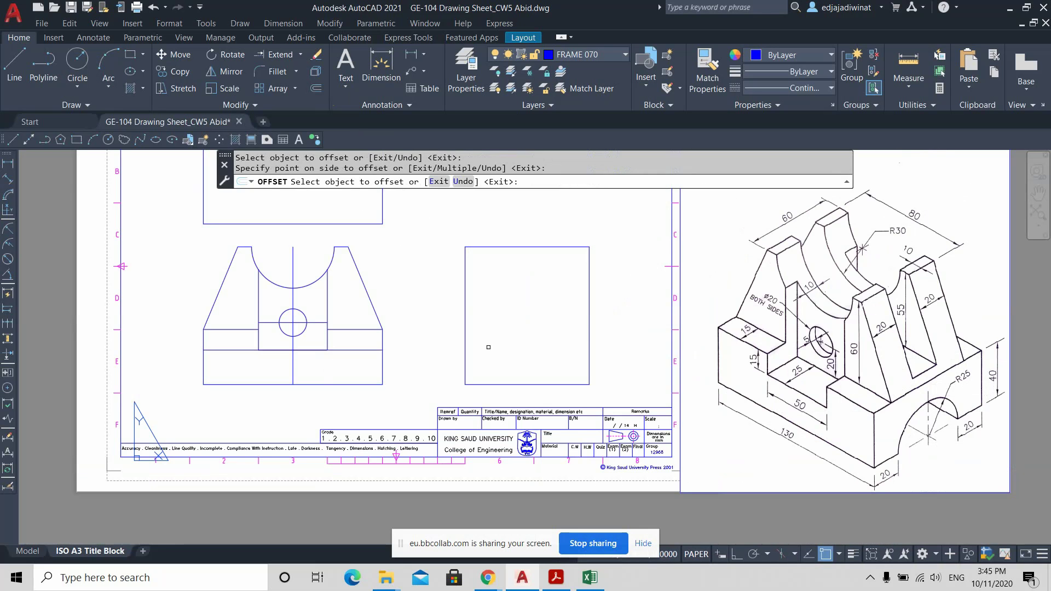
# Change the linetype of the full-width line 25 above the front view's base bottom to HIDDEN2.
pyautogui.press('Escape')
pyautogui.click(375, 340)
pyautogui.click(355, 356)
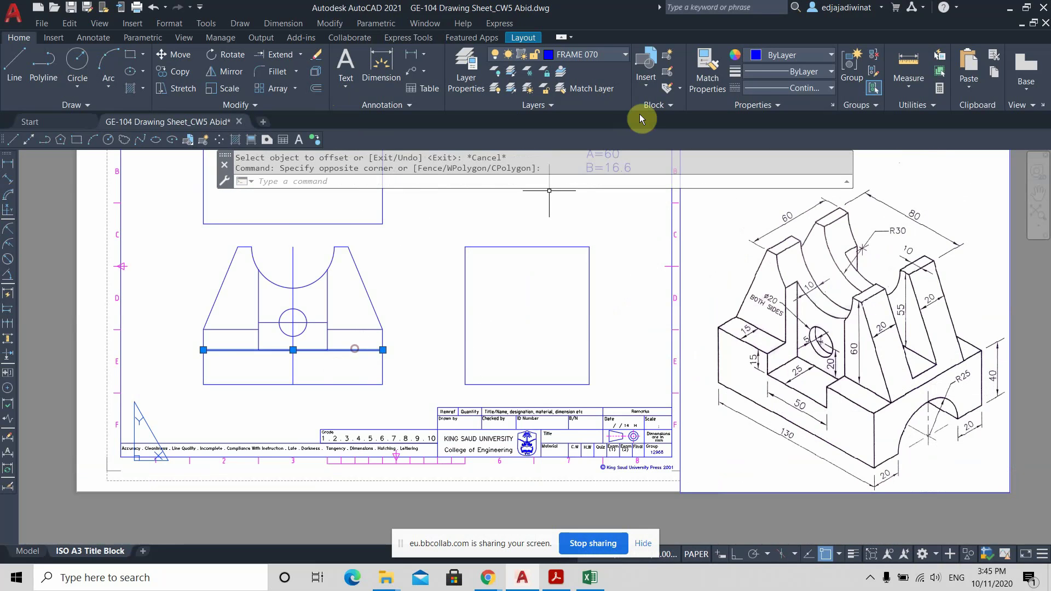
pyautogui.click(827, 88)
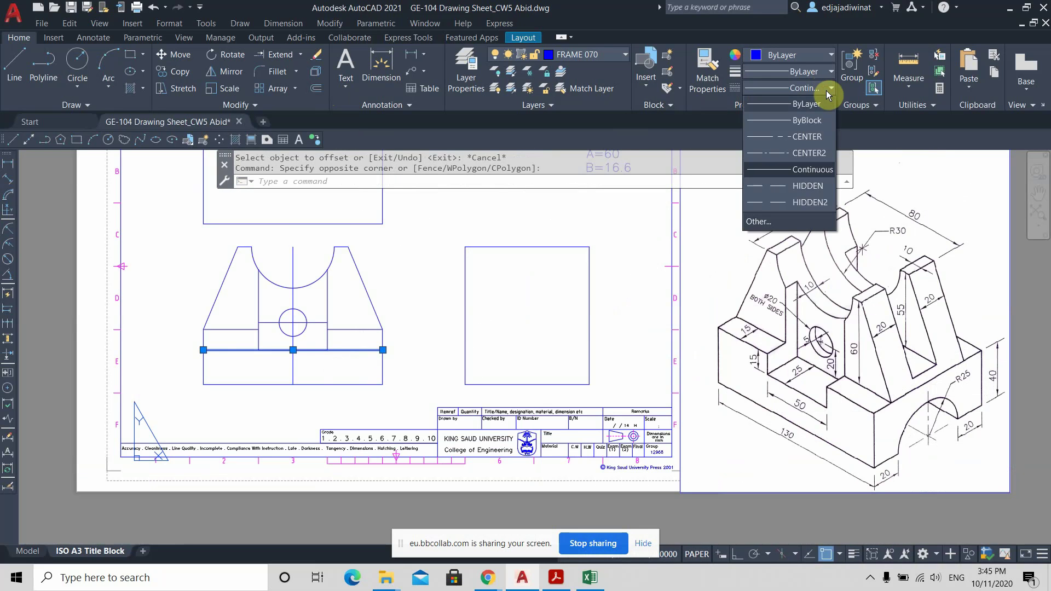
pyautogui.click(798, 202)
pyautogui.press('Escape')
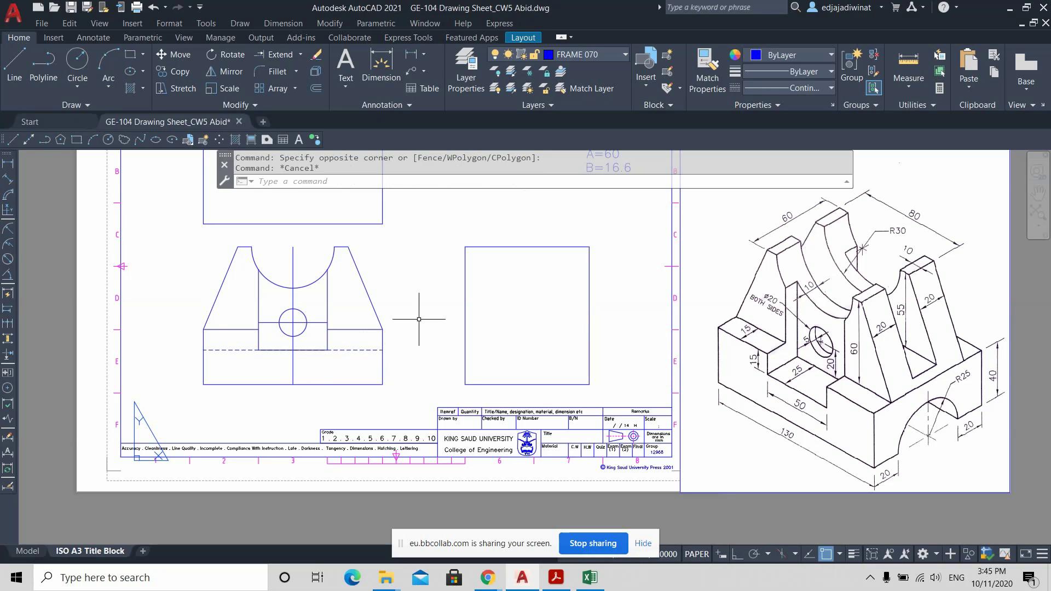
# Offset the two shoulder lines on either side of the front view's slot upward by 5.
pyautogui.scroll(3, 323, 353)
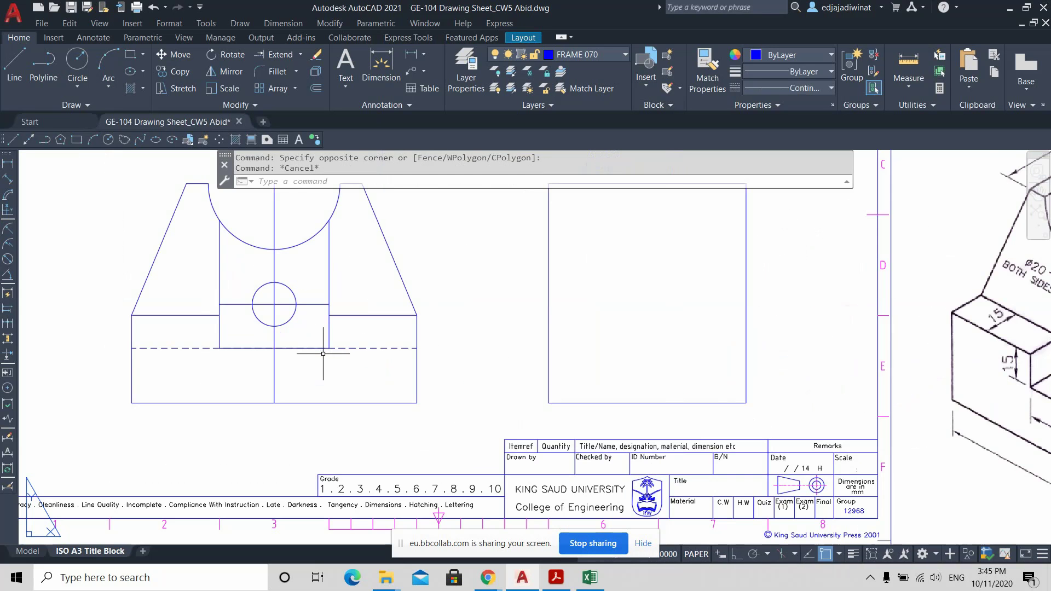
pyautogui.moveTo(470, 230); pyautogui.dragTo(537, 277, button='middle')
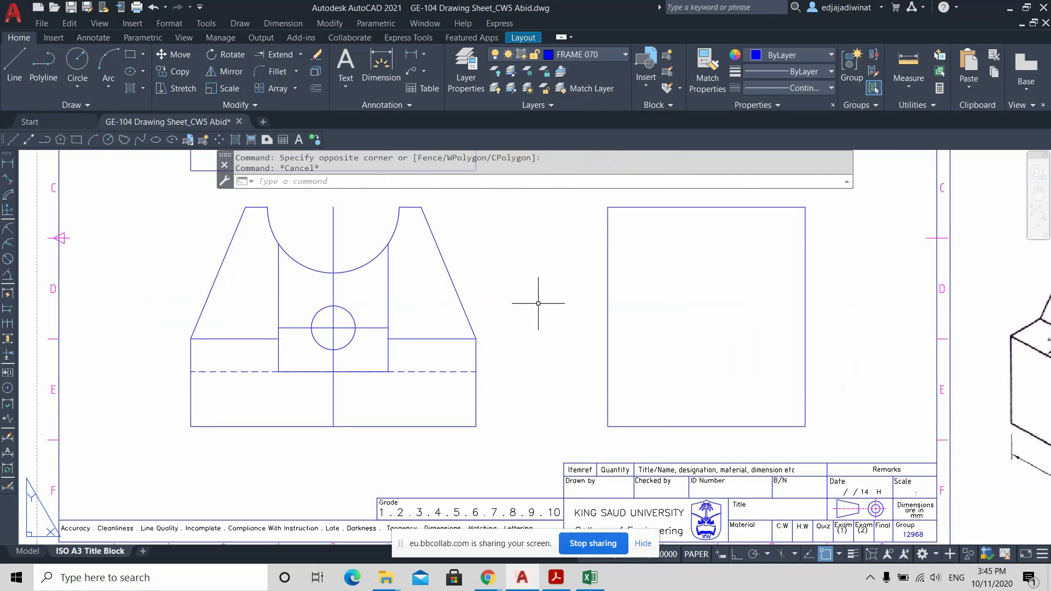
pyautogui.scroll(-2, 538, 304)
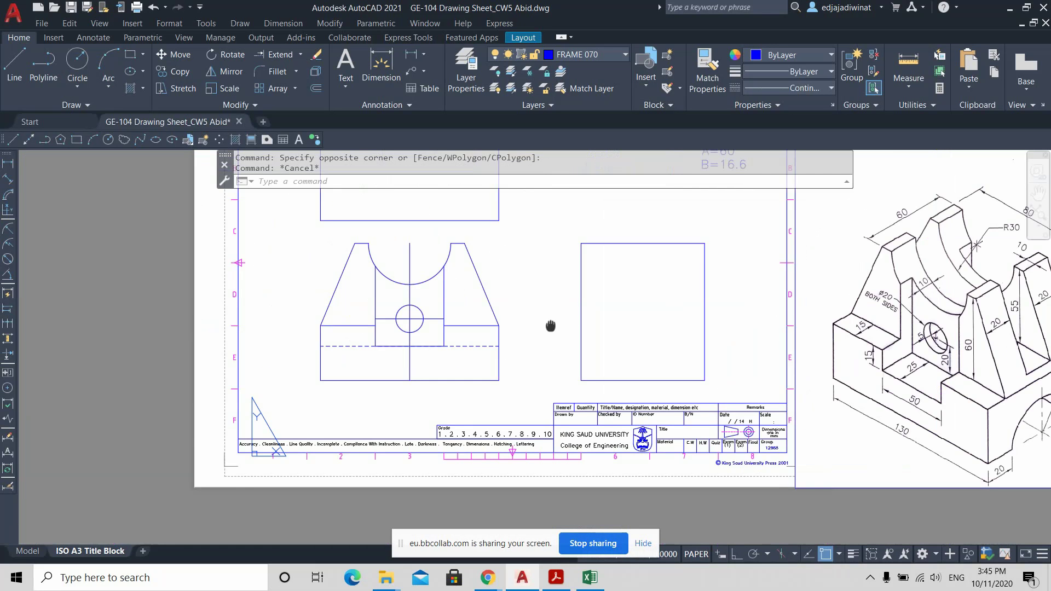
pyautogui.moveTo(549, 326); pyautogui.dragTo(470, 317, button='middle')
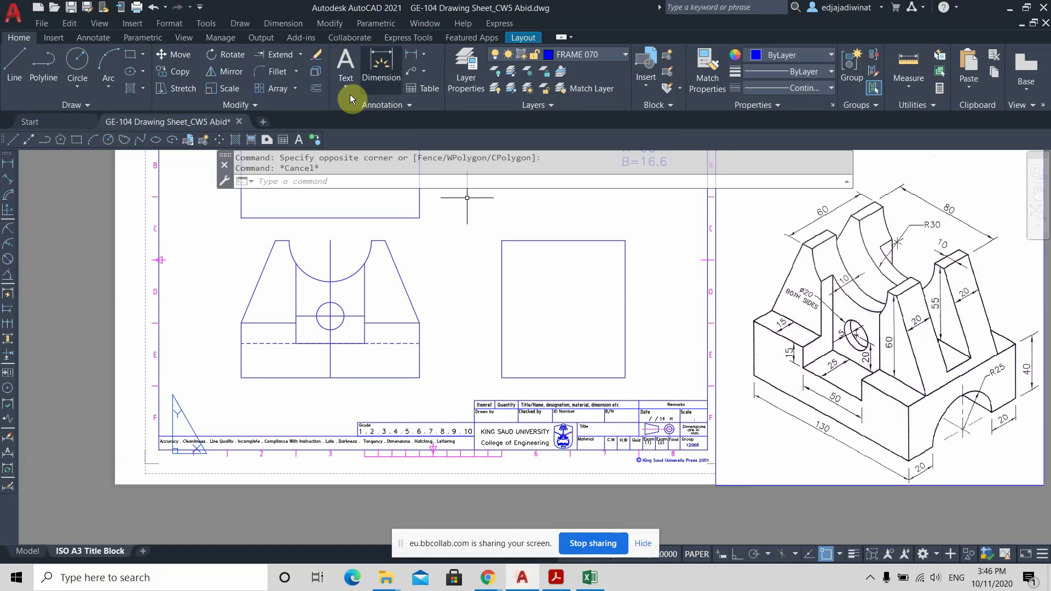
pyautogui.click(310, 86)
pyautogui.write('5')
pyautogui.press('Return')
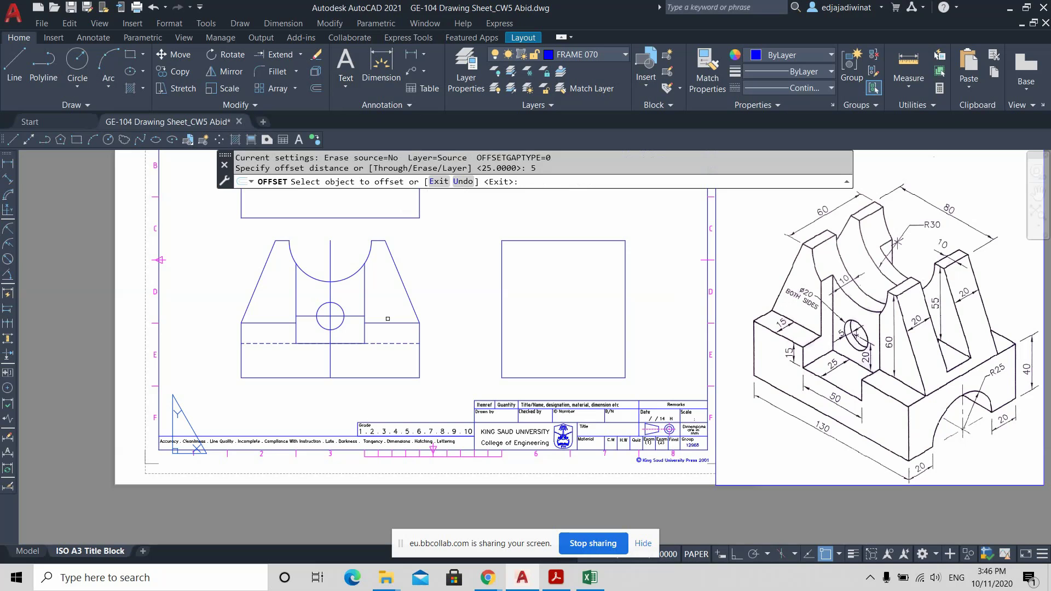
pyautogui.click(388, 322)
pyautogui.click(388, 302)
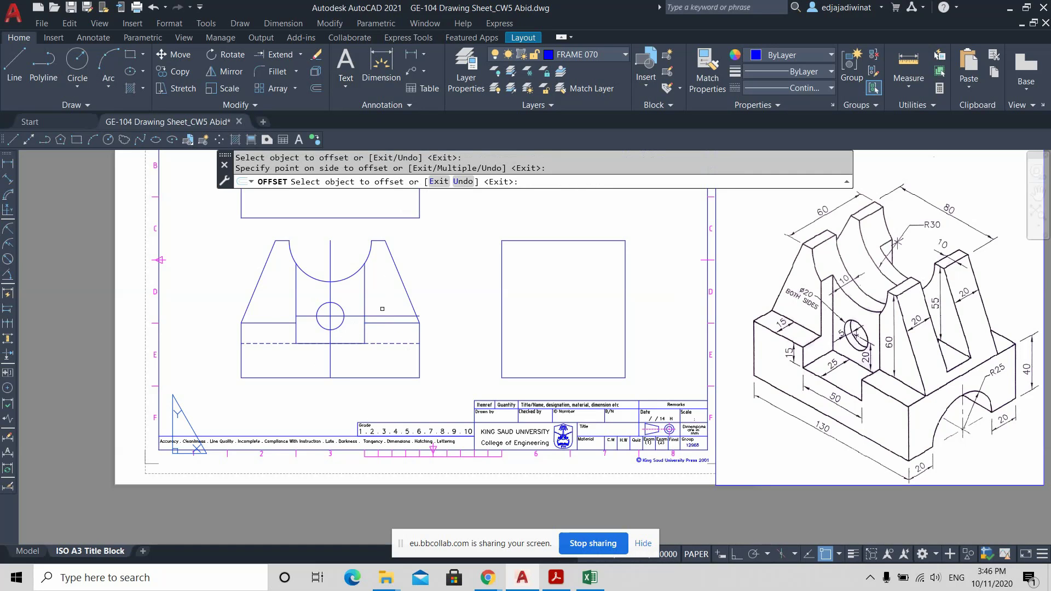
pyautogui.click(259, 323)
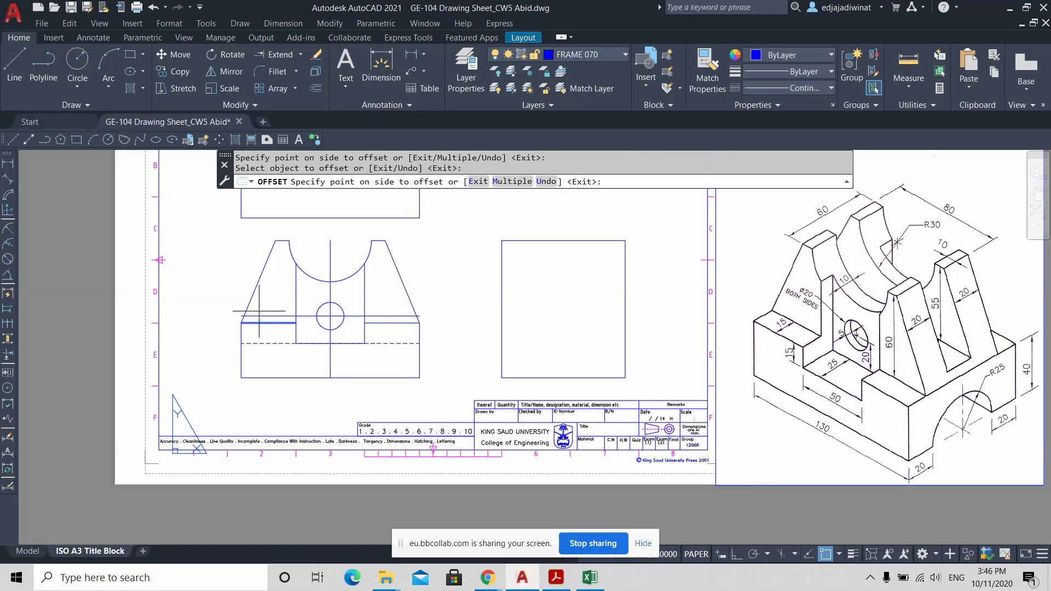
pyautogui.click(261, 308)
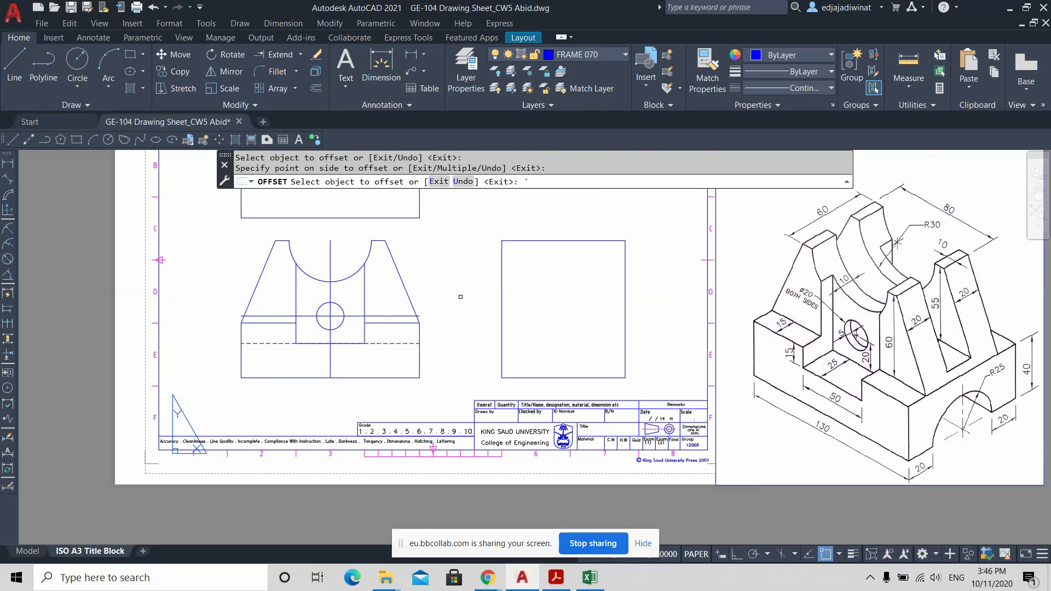
pyautogui.press('Escape')
pyautogui.press('Escape')
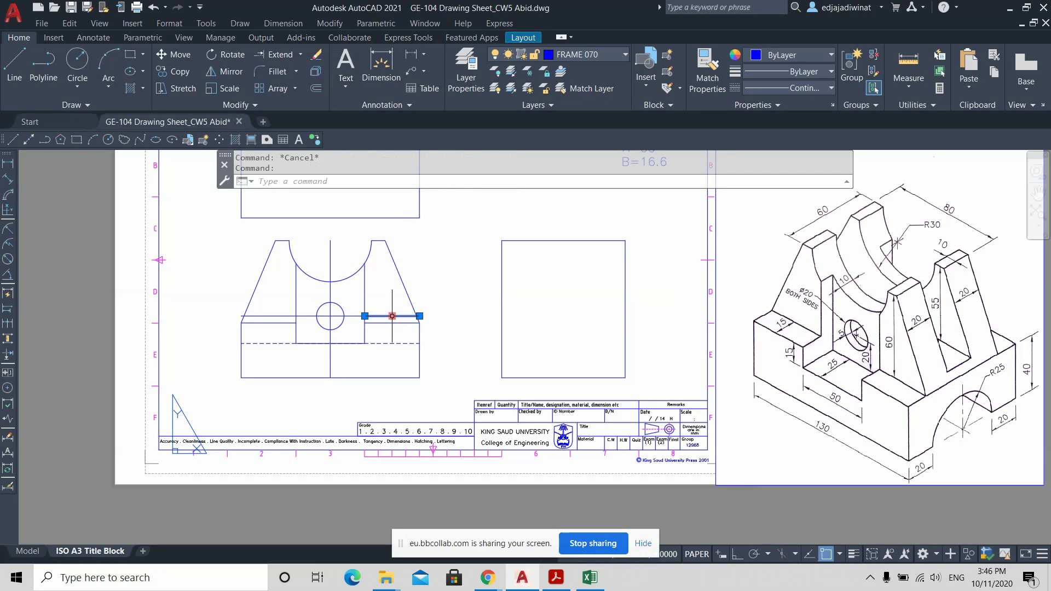
pyautogui.click(264, 317)
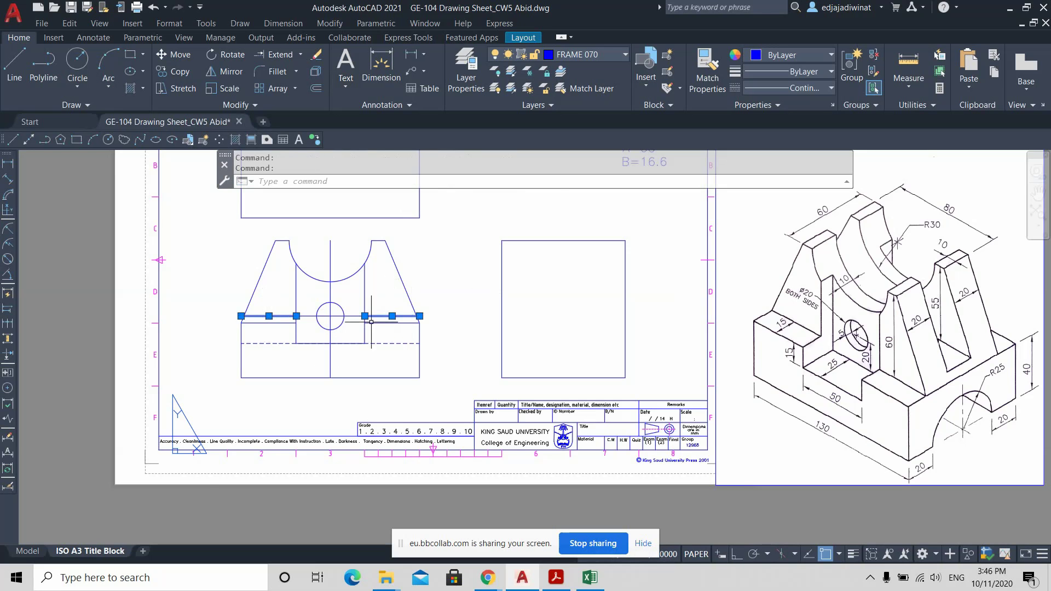
pyautogui.scroll(3, 359, 323)
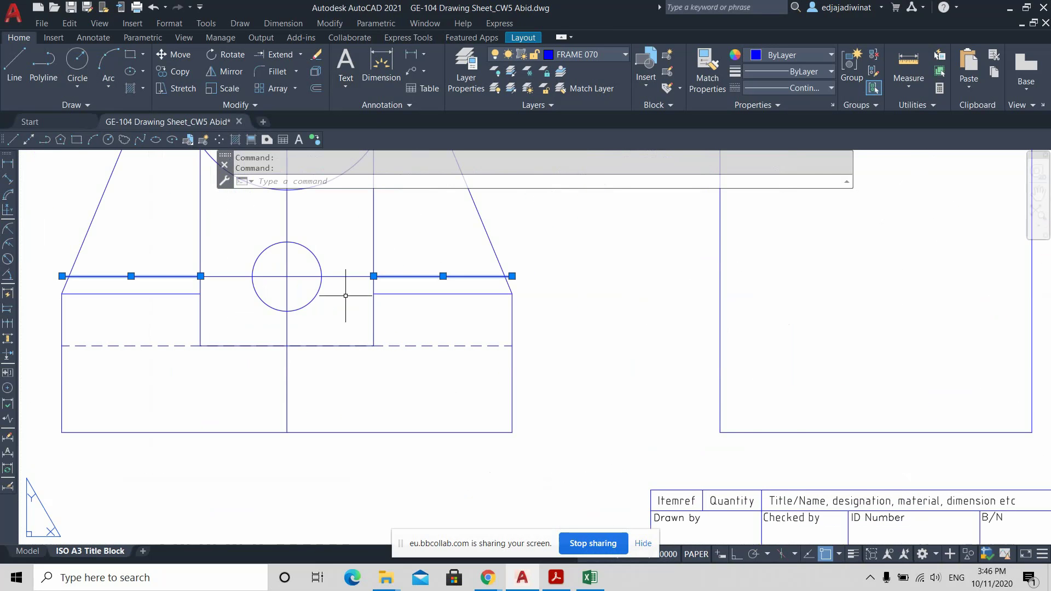
pyautogui.scroll(-2, 346, 298)
pyautogui.press('Escape')
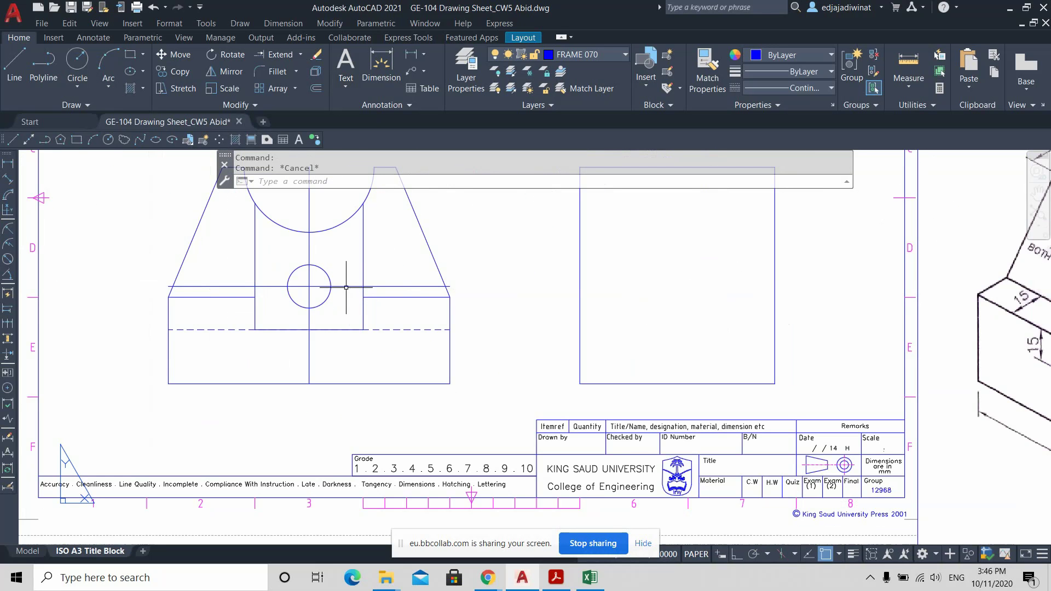
pyautogui.click(346, 286)
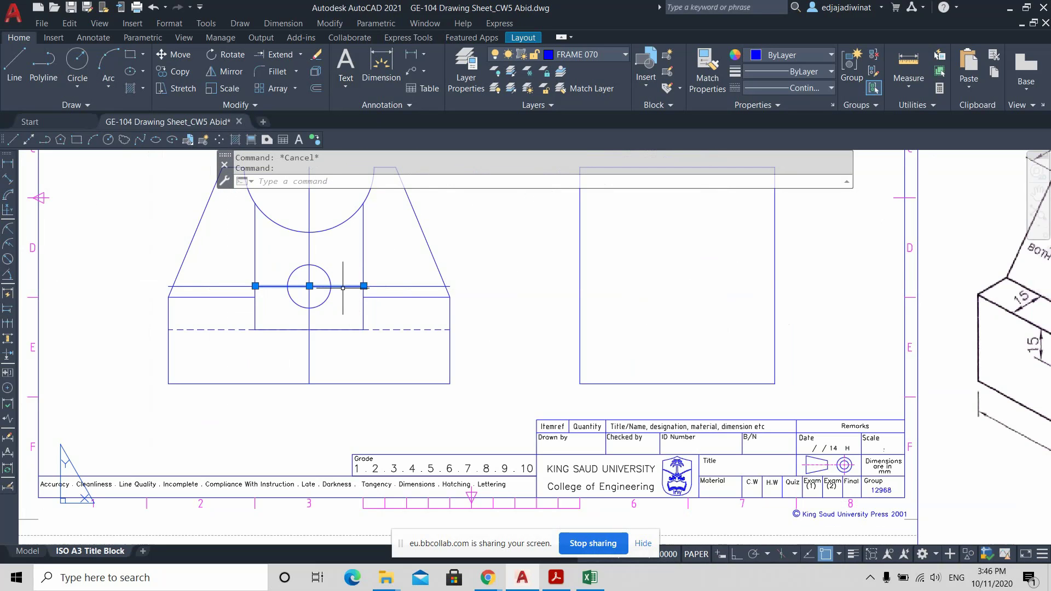
pyautogui.scroll(-2, 411, 306)
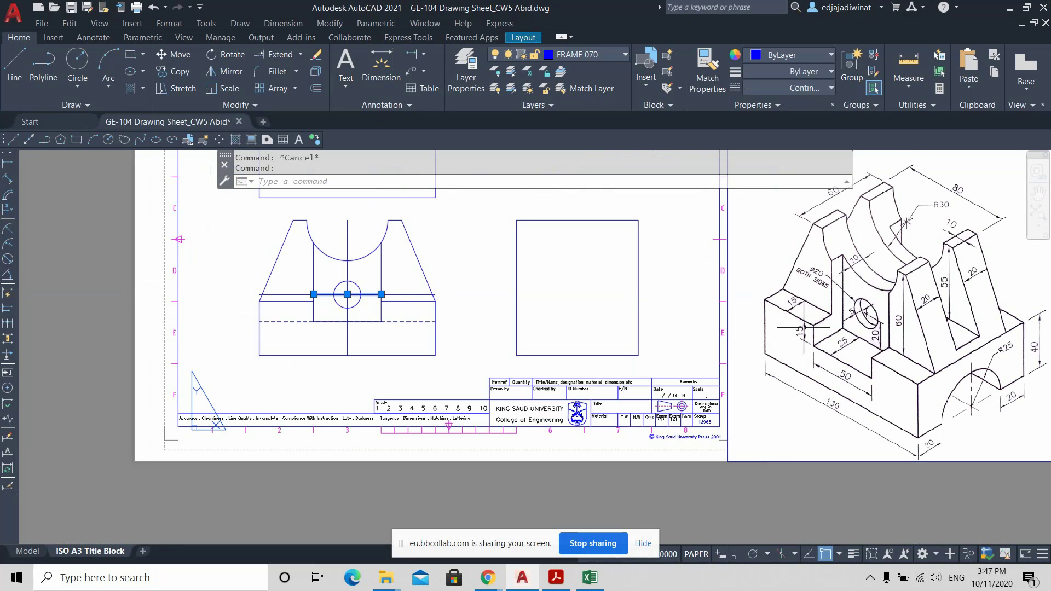
pyautogui.press('Escape')
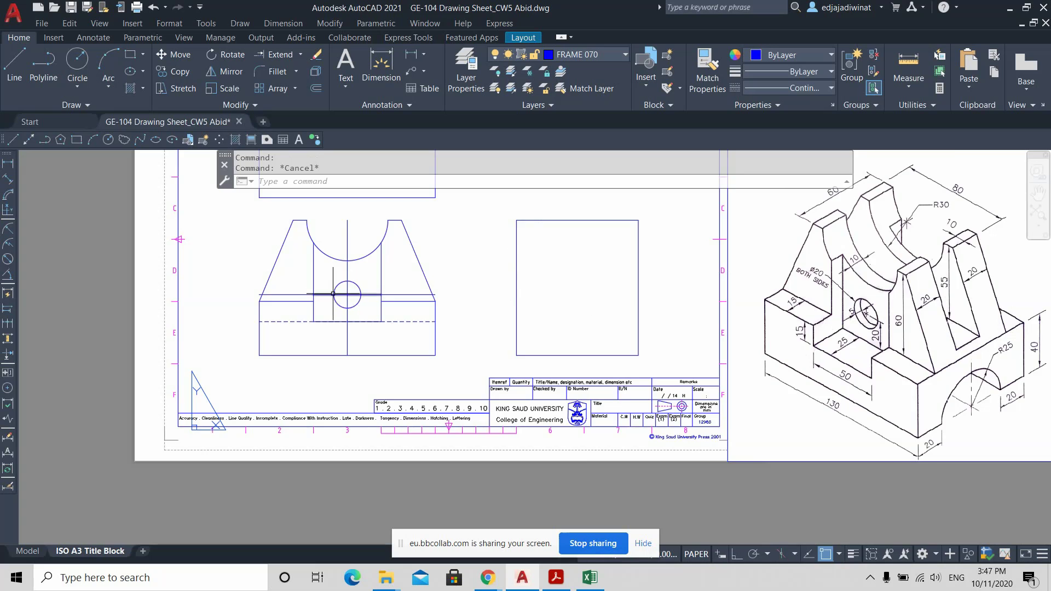
# Erase the short horizontal line through the hole circle and the offset line above the front view's right shoulder.
pyautogui.scroll(2, 333, 294)
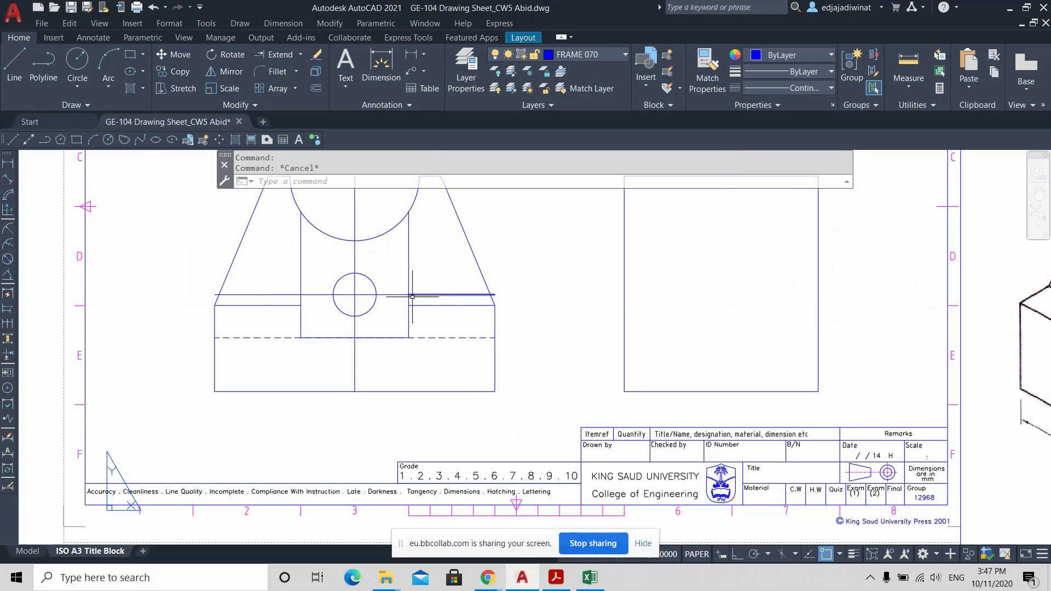
pyautogui.click(389, 294)
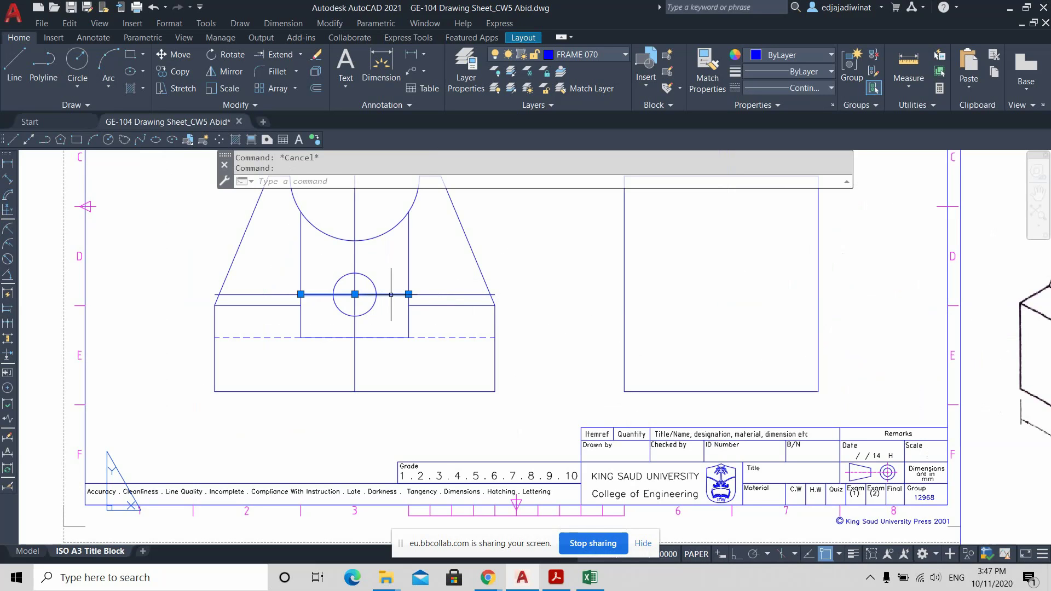
pyautogui.press('Delete')
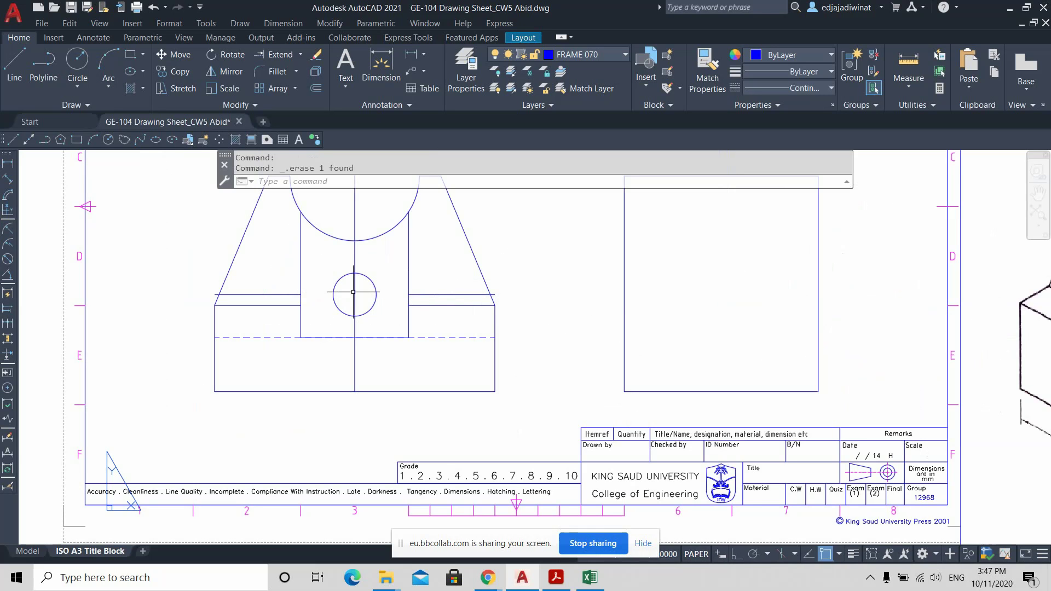
pyautogui.click(289, 295)
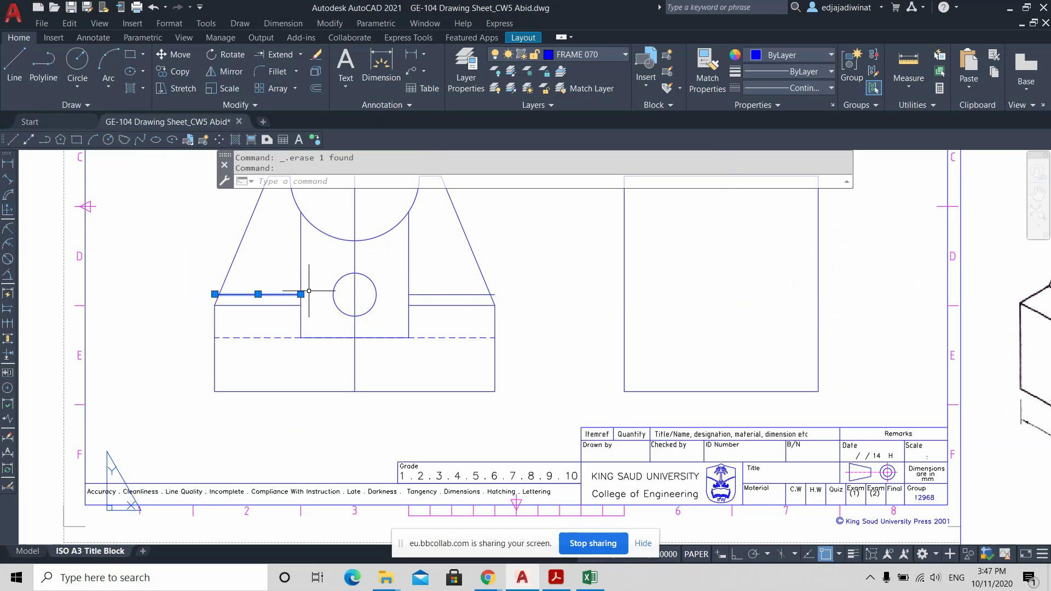
pyautogui.moveTo(301, 295)
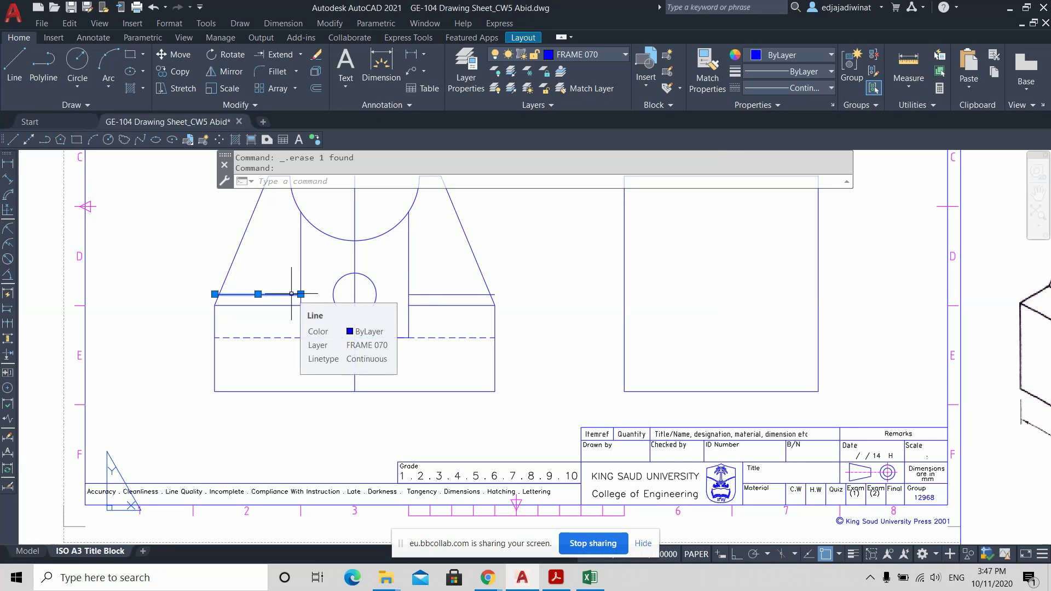
pyautogui.press('Escape')
pyautogui.click(429, 295)
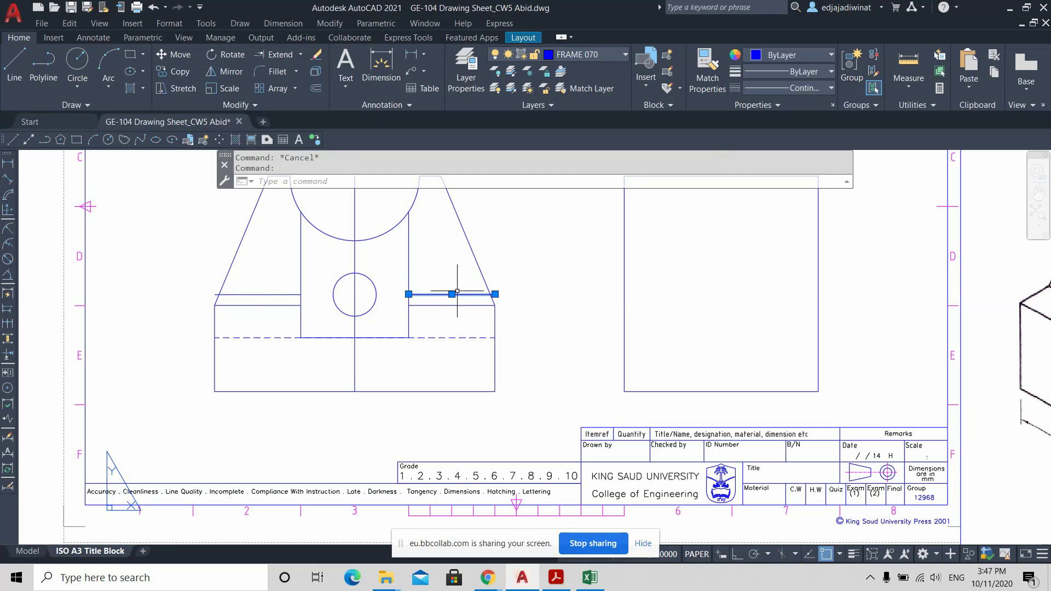
pyautogui.press('Delete')
# Turn Ortho on and stretch the line above the left shoulder horizontally through the circle, past the front view's right edge.
pyautogui.click(288, 294)
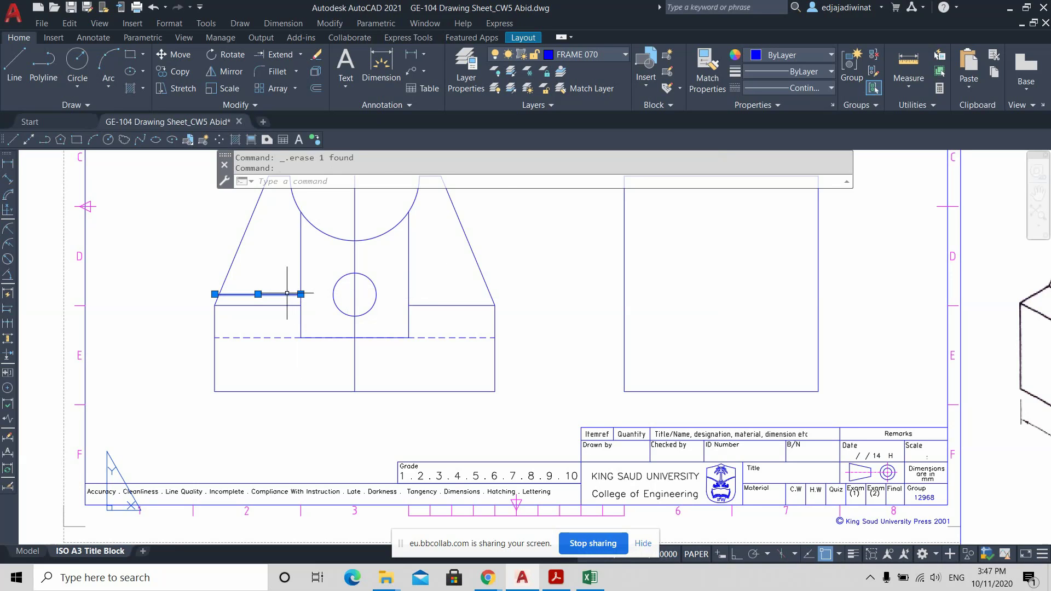
pyautogui.click(300, 294)
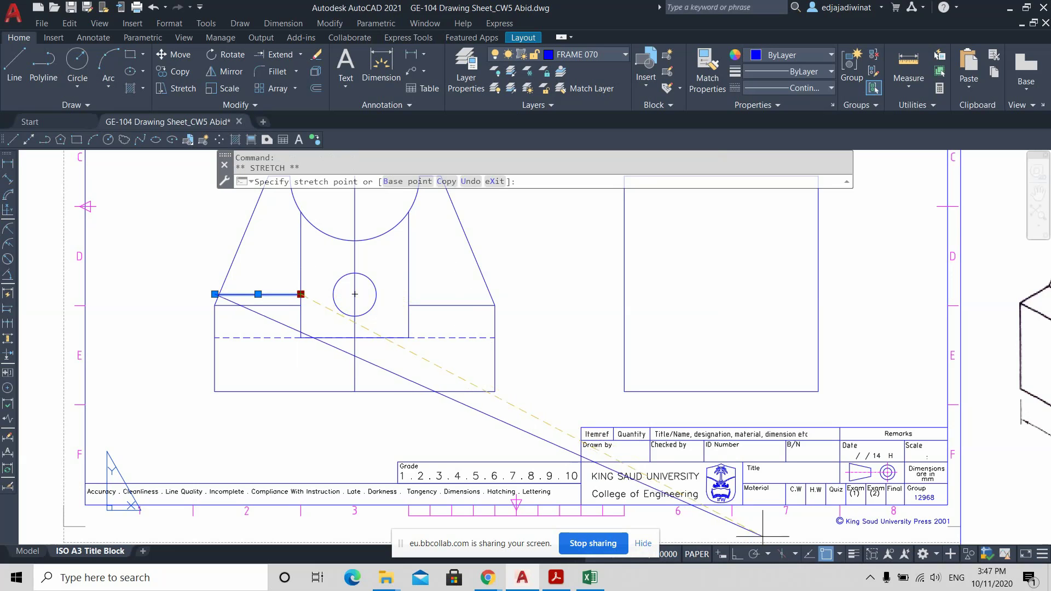
pyautogui.click(740, 556)
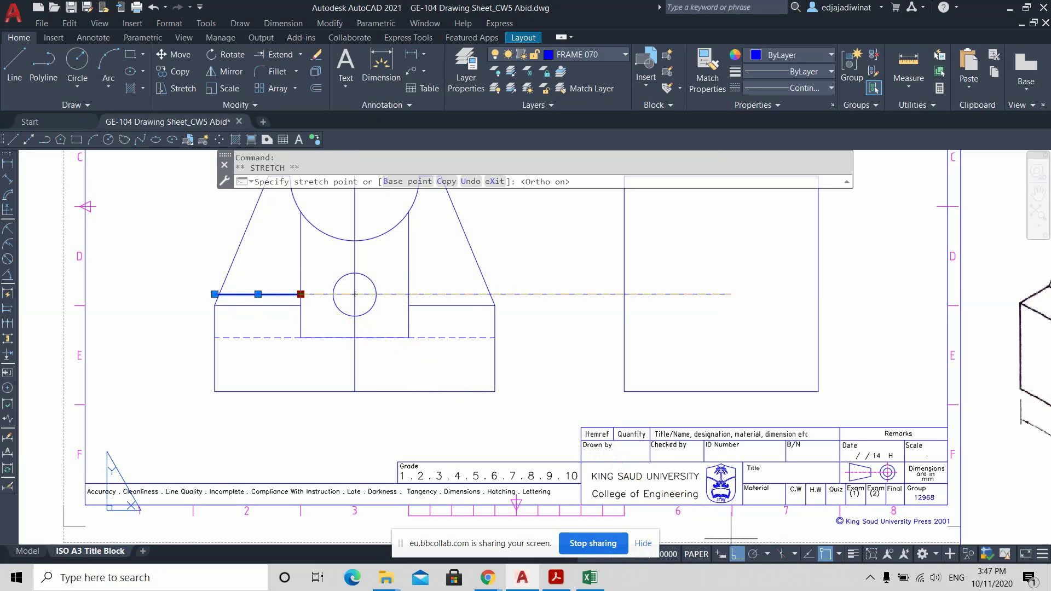
pyautogui.scroll(4, 515, 294)
pyautogui.click(490, 294)
pyautogui.scroll(-2, 489, 294)
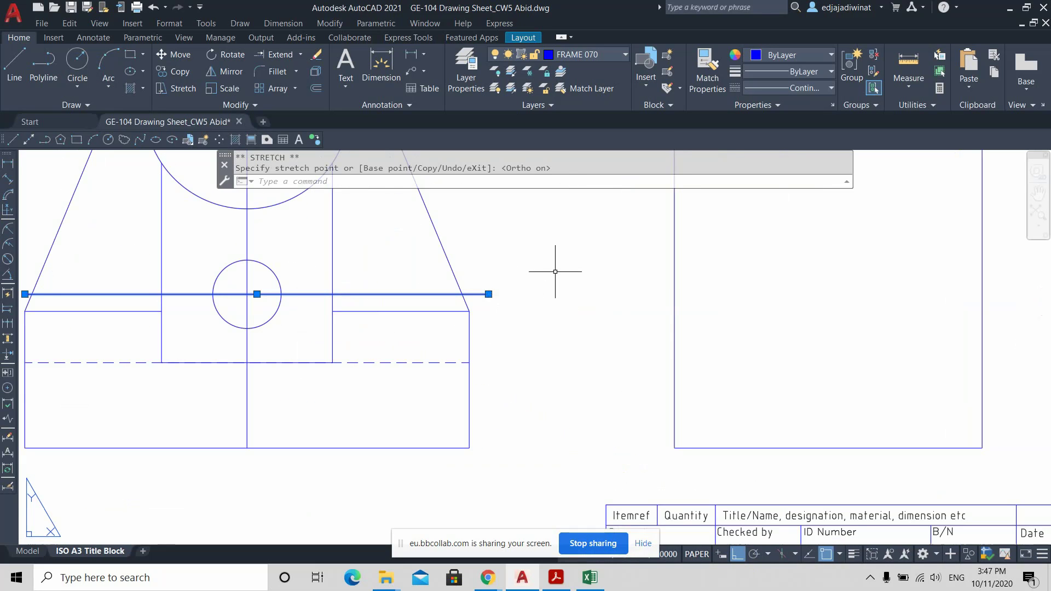
pyautogui.scroll(-6, 555, 272)
pyautogui.press('Escape')
pyautogui.scroll(2, 558, 234)
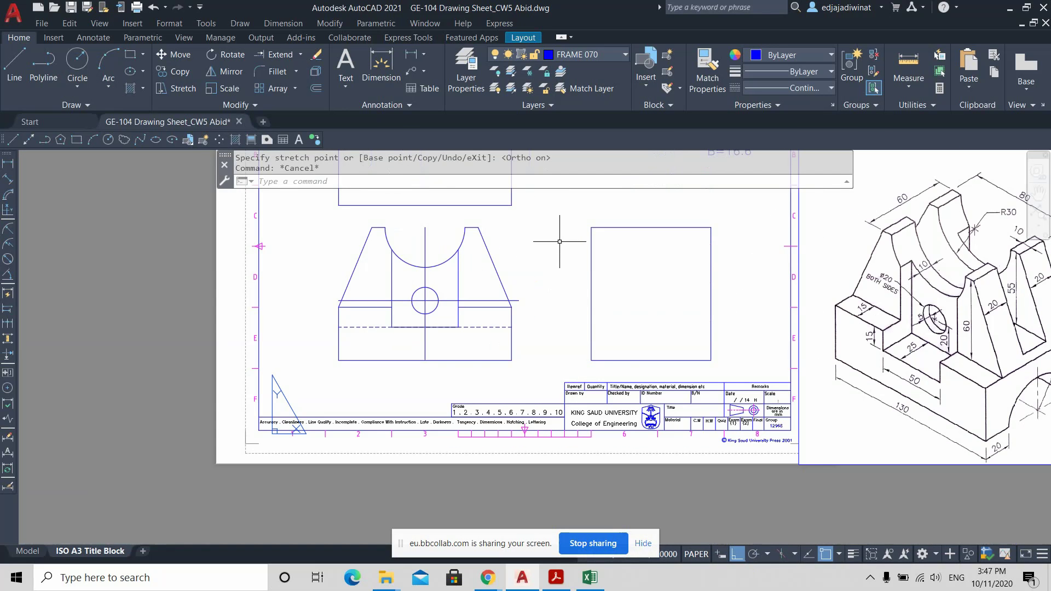
# Trim both ends of the horizontal line through the circle back to the front view's sloping sides.
pyautogui.click(299, 56)
pyautogui.click(285, 76)
pyautogui.scroll(4, 493, 317)
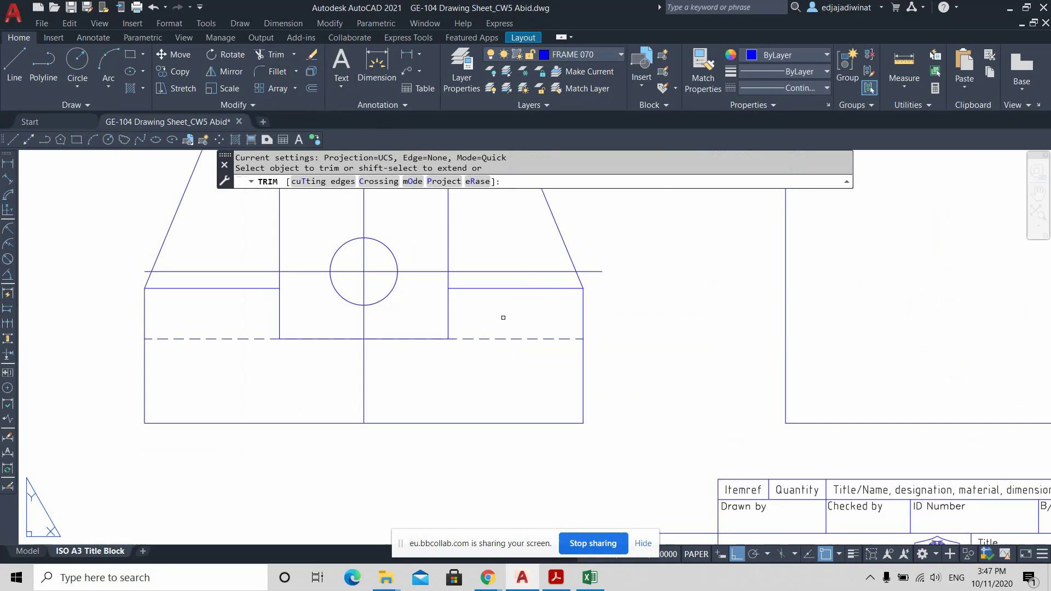
pyautogui.moveTo(601, 288)
pyautogui.mouseDown()
pyautogui.moveTo(587, 258)
pyautogui.moveTo(161, 262)
pyautogui.mouseUp()
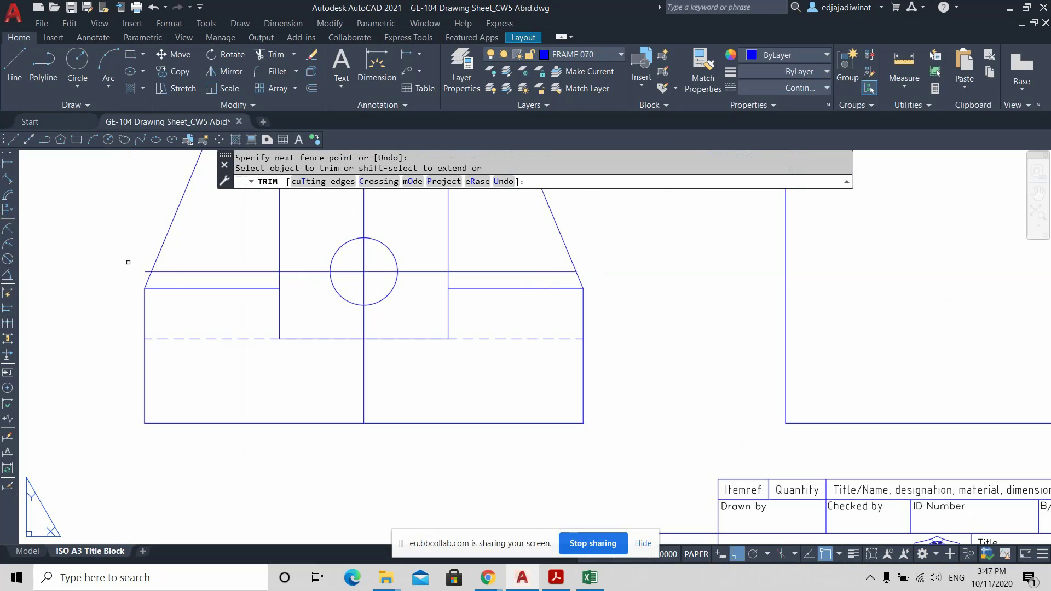
pyautogui.scroll(4, 137, 264)
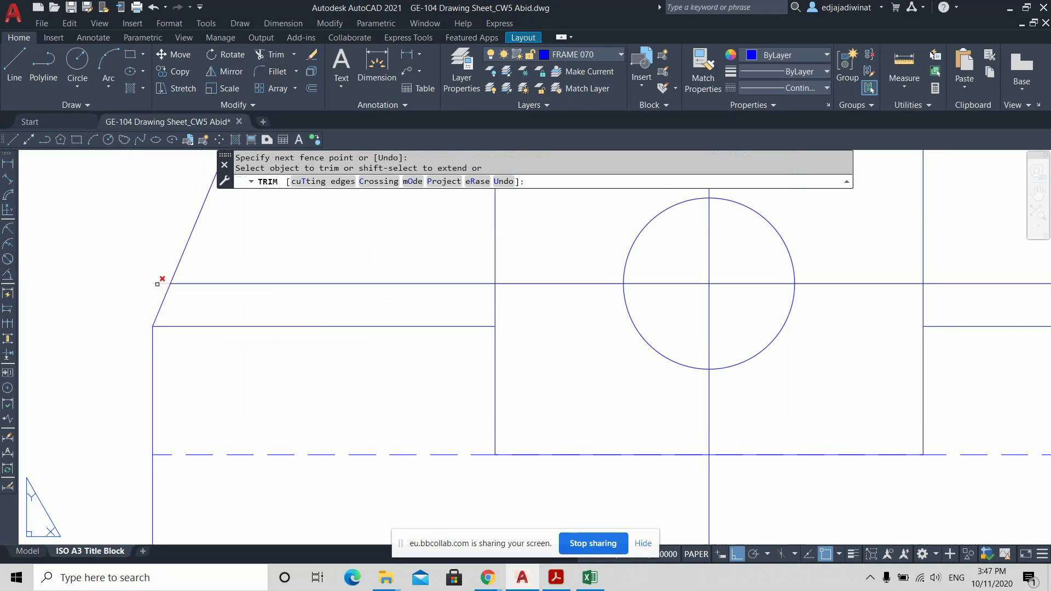
pyautogui.moveTo(158, 283); pyautogui.dragTo(202, 242)
pyautogui.press('Escape')
pyautogui.scroll(-6, 556, 327)
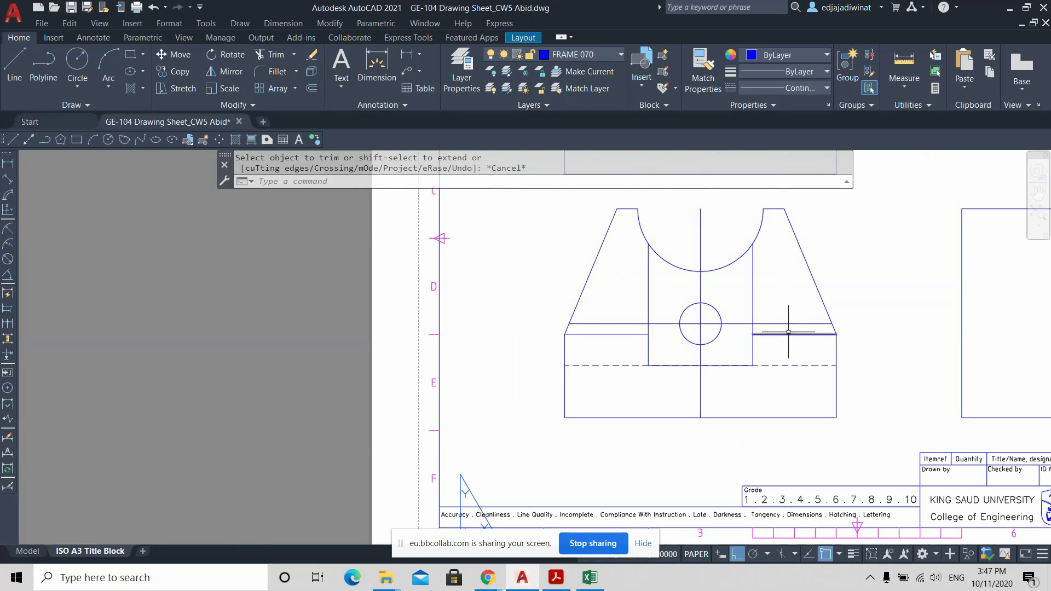
# Change the linetype of the trimmed horizontal line through the circle to HIDDEN2.
pyautogui.click(789, 329)
pyautogui.click(789, 307)
pyautogui.click(809, 92)
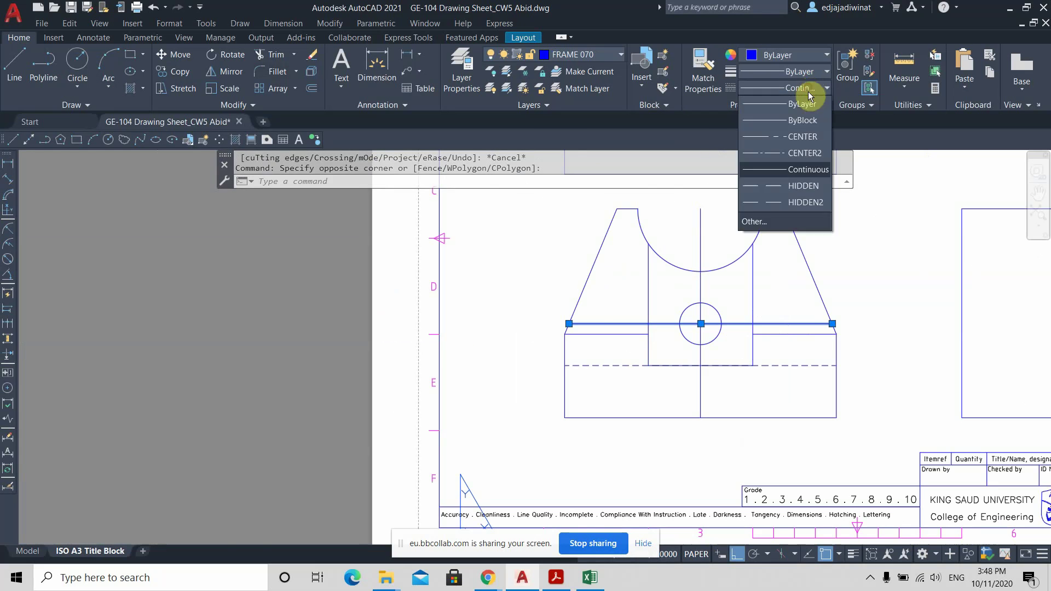
pyautogui.click(805, 202)
pyautogui.press('Escape')
pyautogui.moveTo(872, 336); pyautogui.dragTo(541, 337, button='middle')
pyautogui.scroll(-3, 869, 359)
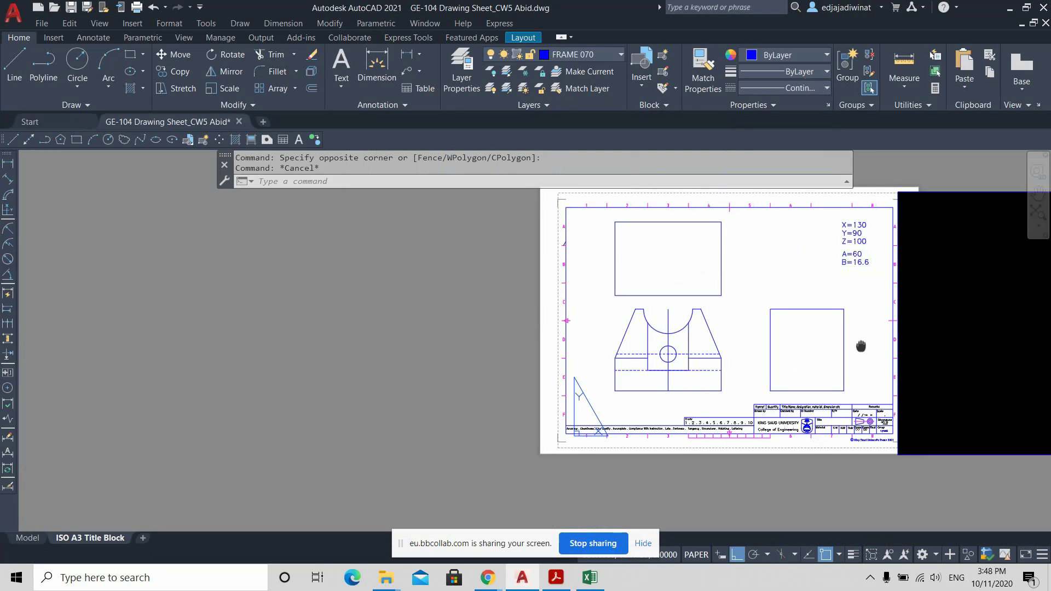
# Shorten the front view's lower vertical line so it spans only the hole circle, from its bottom quadrant to its top quadrant.
pyautogui.moveTo(859, 346); pyautogui.dragTo(742, 343, button='middle')
pyautogui.scroll(2, 643, 337)
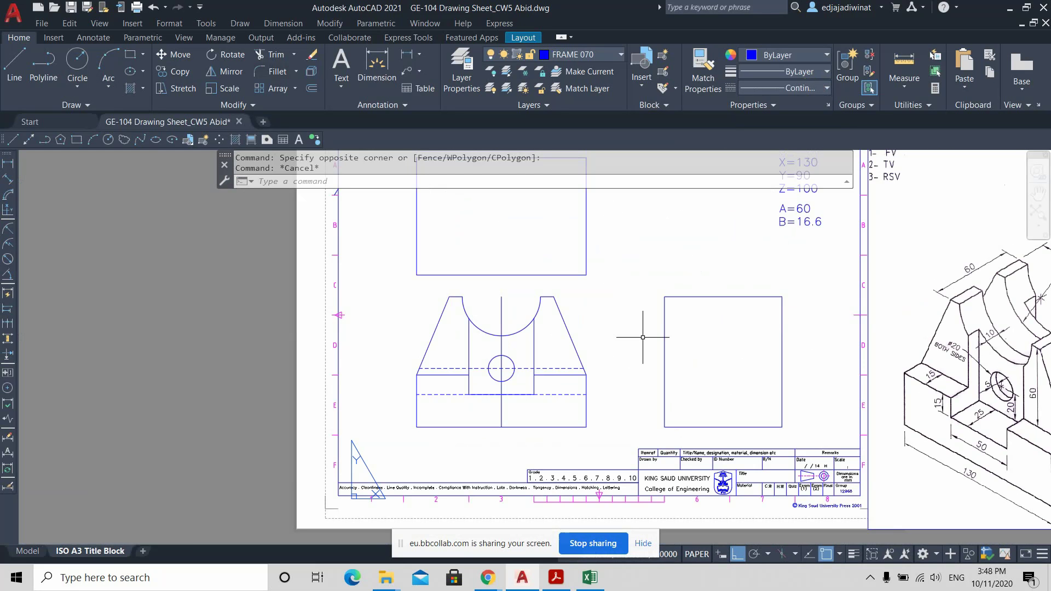
pyautogui.scroll(4, 528, 410)
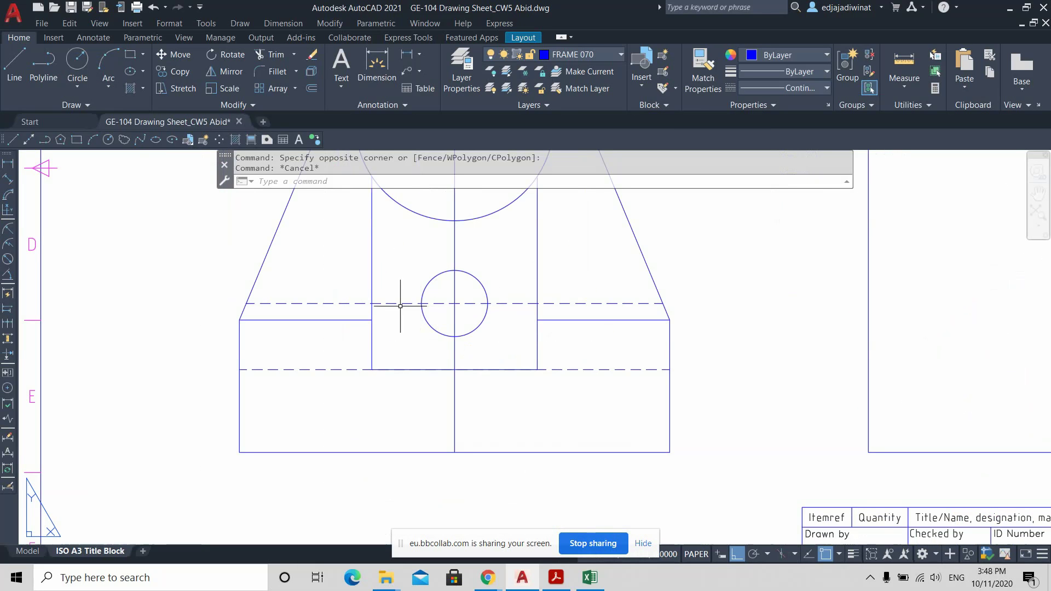
pyautogui.click(522, 302)
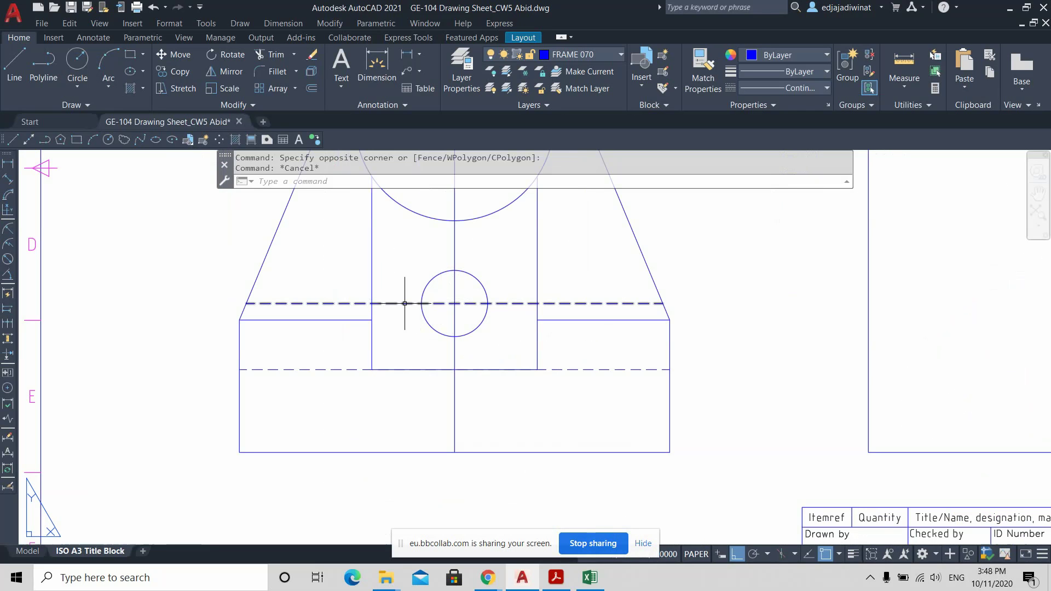
pyautogui.press('Escape')
pyautogui.click(454, 224)
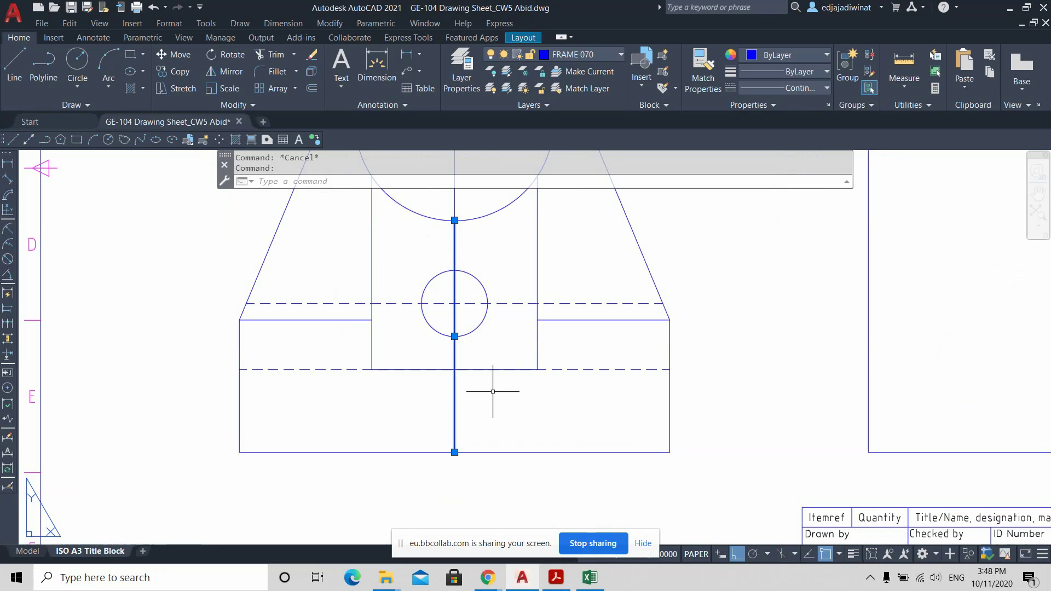
pyautogui.click(455, 453)
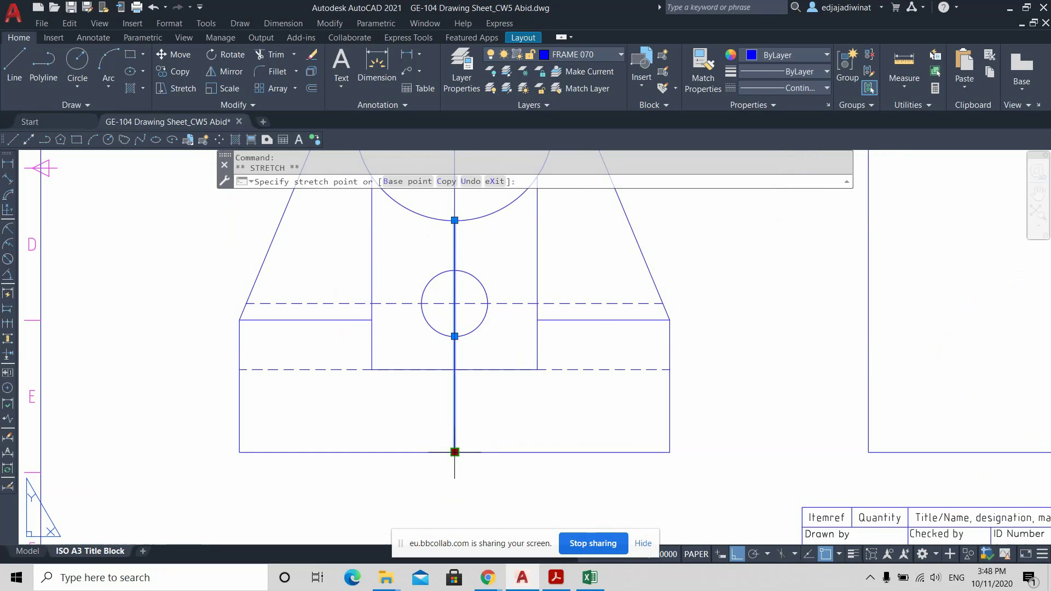
pyautogui.click(455, 336)
pyautogui.click(454, 220)
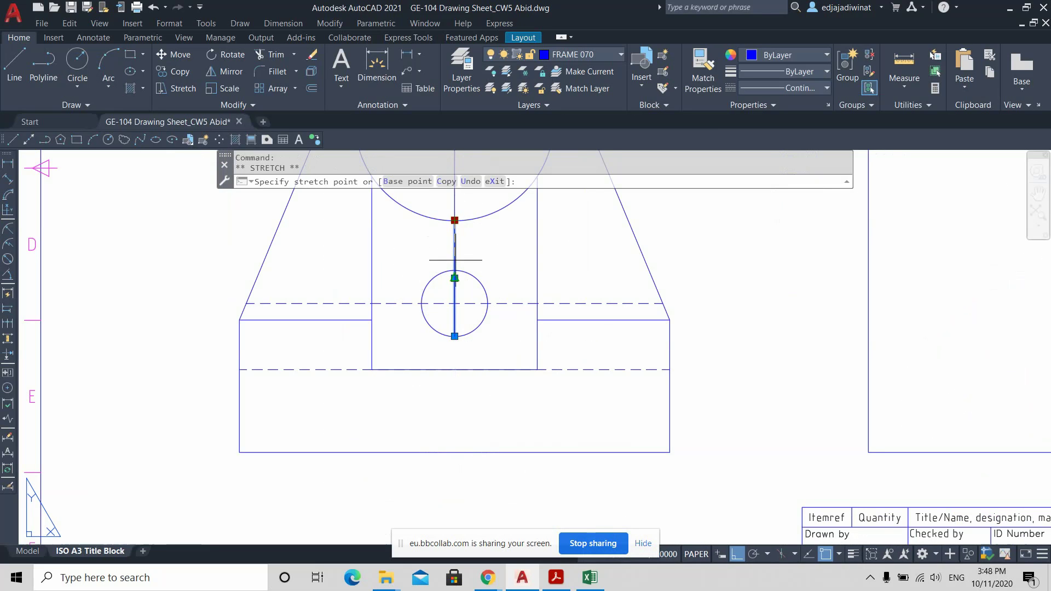
pyautogui.click(455, 269)
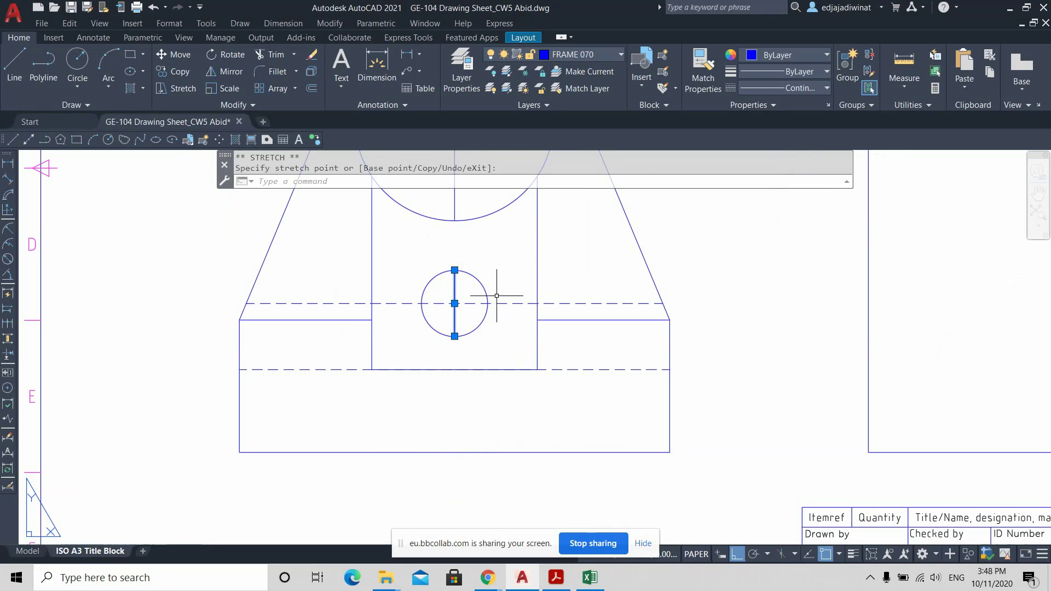
# Change the linetype of the vertical line through the hole circle to CENTER2.
pyautogui.click(813, 91)
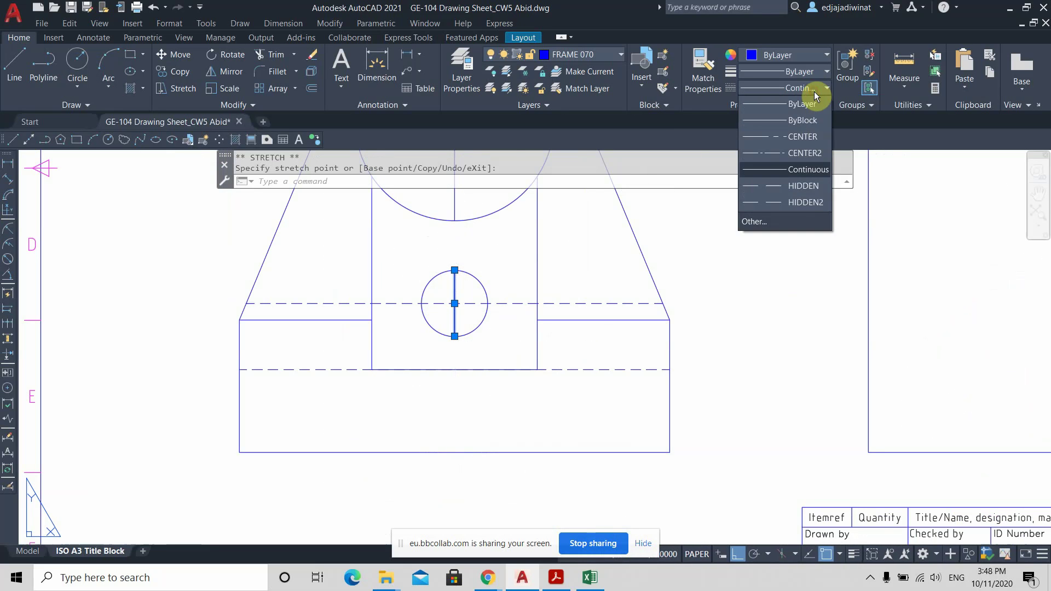
pyautogui.click(805, 152)
pyautogui.press('Escape')
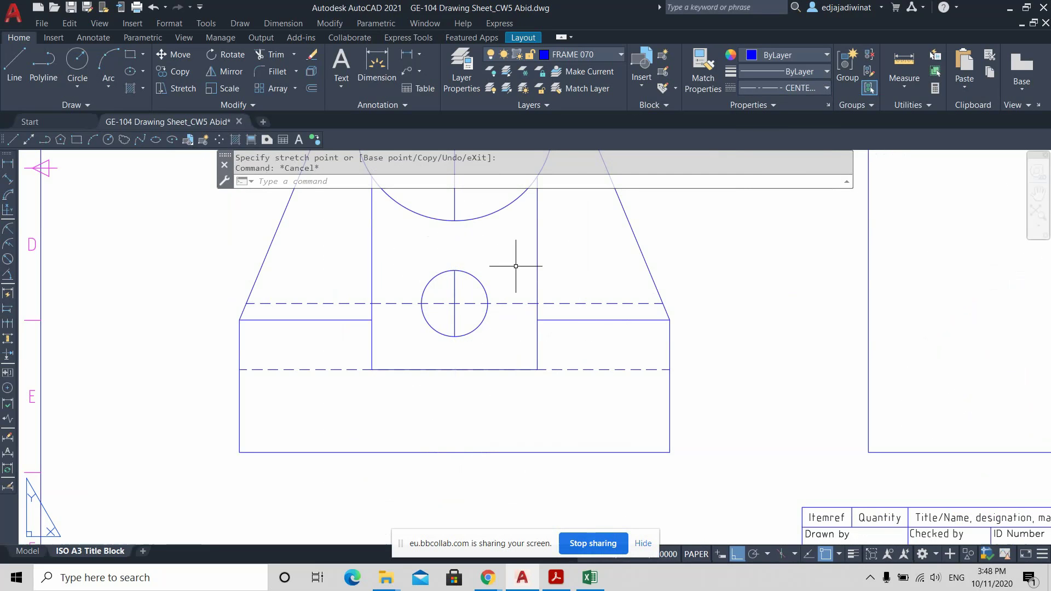
# Extend the hole's vertical centre line by 5 beyond the circle at both its upper and lower ends.
pyautogui.click(455, 276)
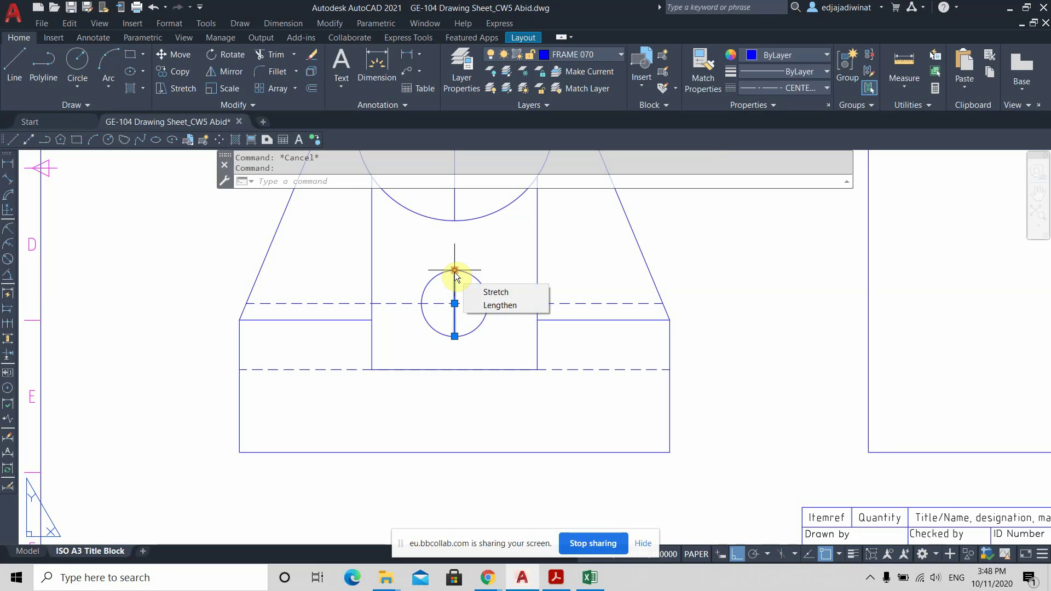
pyautogui.click(454, 270)
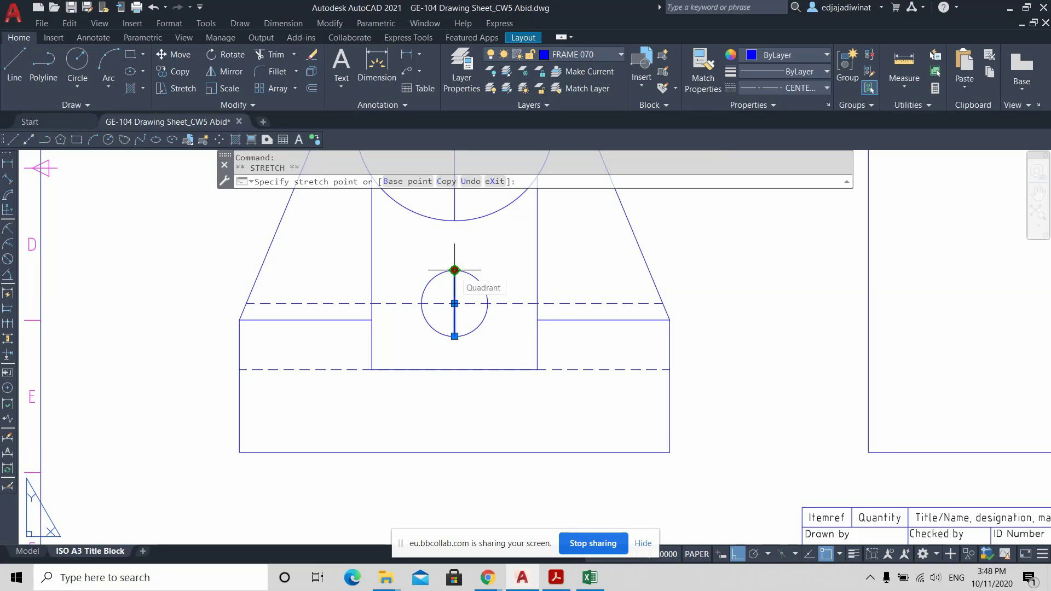
pyautogui.write('5')
pyautogui.press('Return')
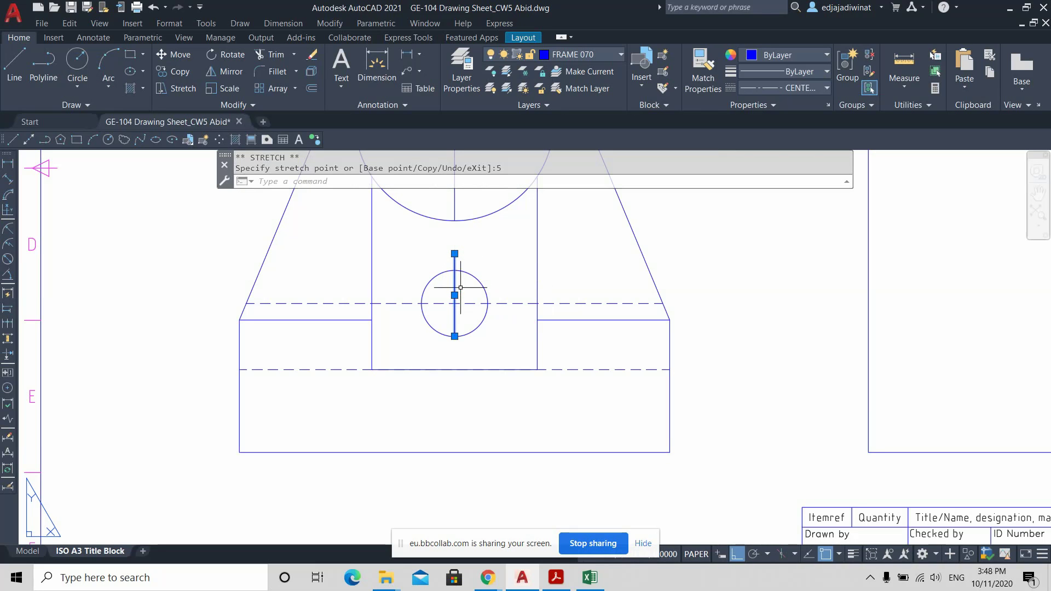
pyautogui.click(454, 336)
pyautogui.write('5')
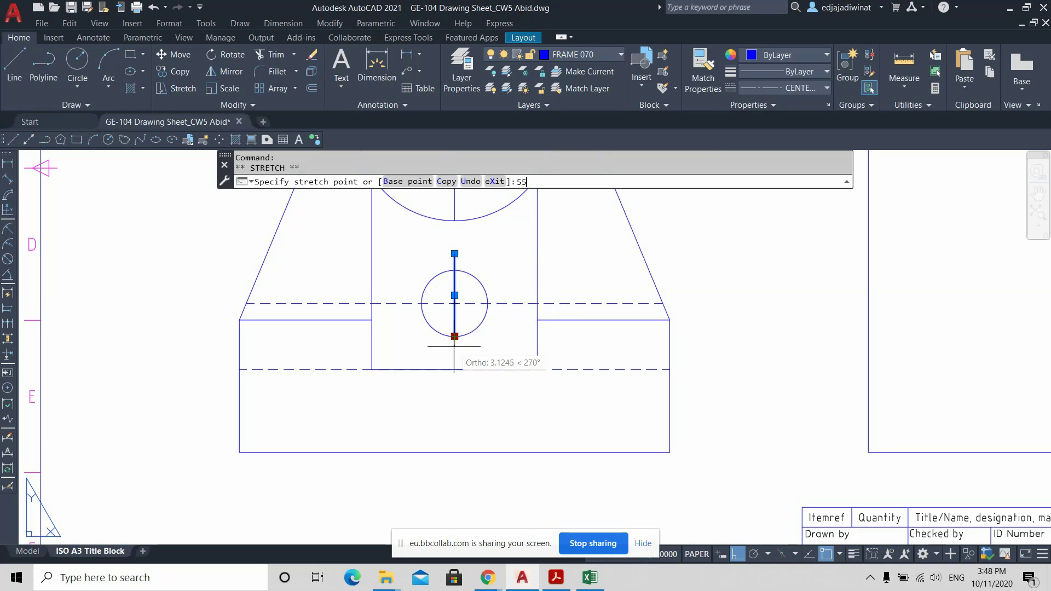
pyautogui.press('Return')
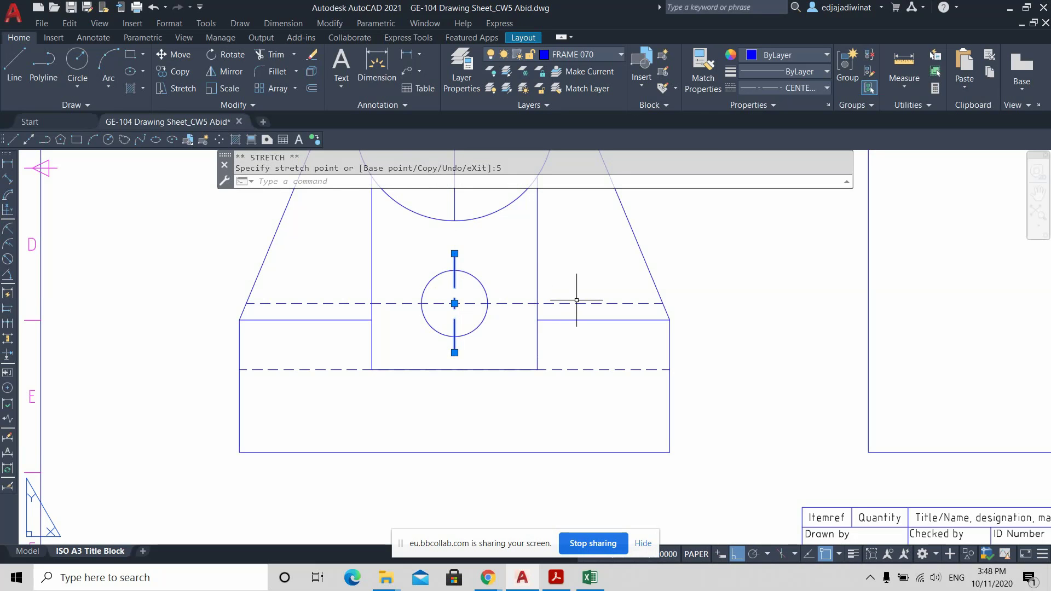
pyautogui.press('Escape')
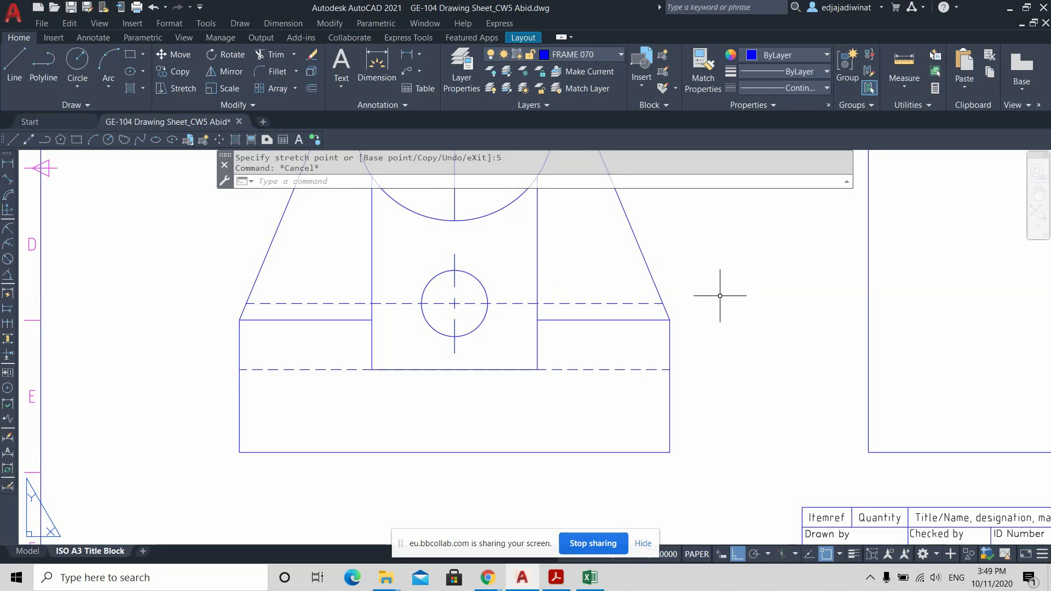
# Stretch the lower end of the vertical line inside the semicircular cutout 5 downward past the arc.
pyautogui.scroll(-2, 721, 326)
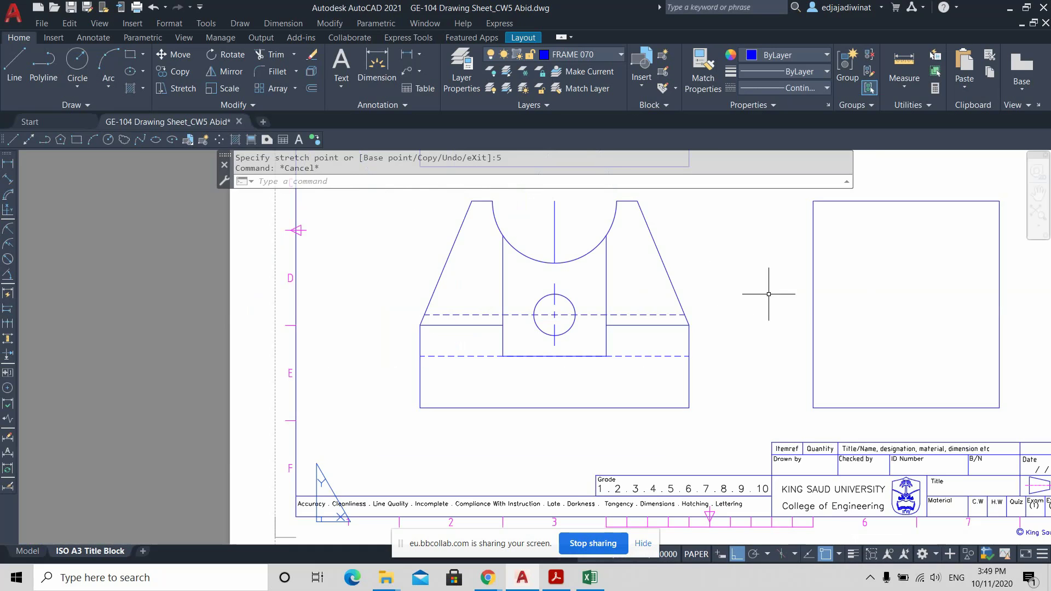
pyautogui.moveTo(770, 291); pyautogui.dragTo(660, 357, button='middle')
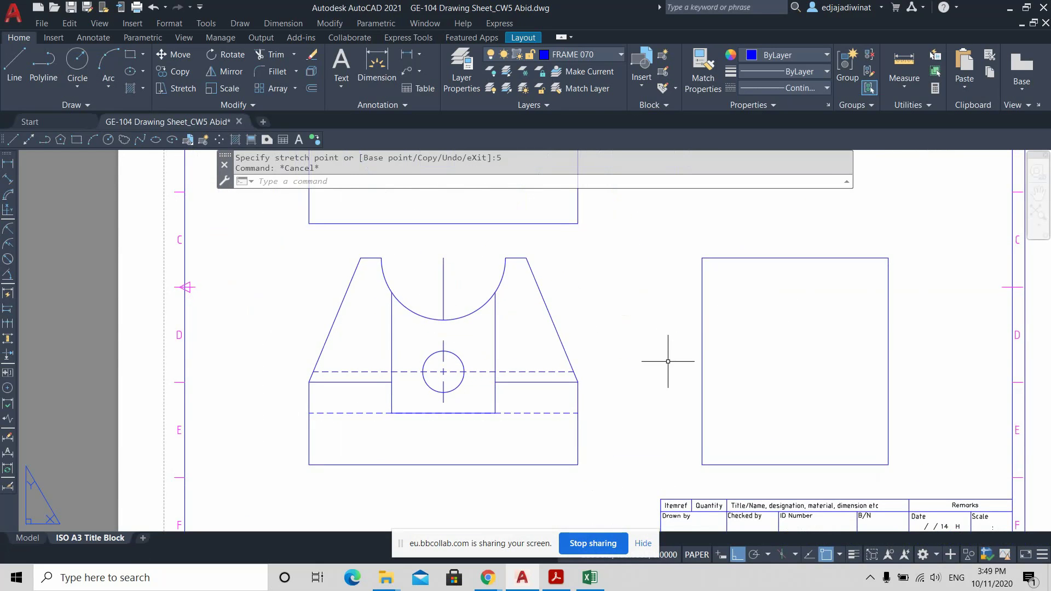
pyautogui.scroll(-3, 706, 373)
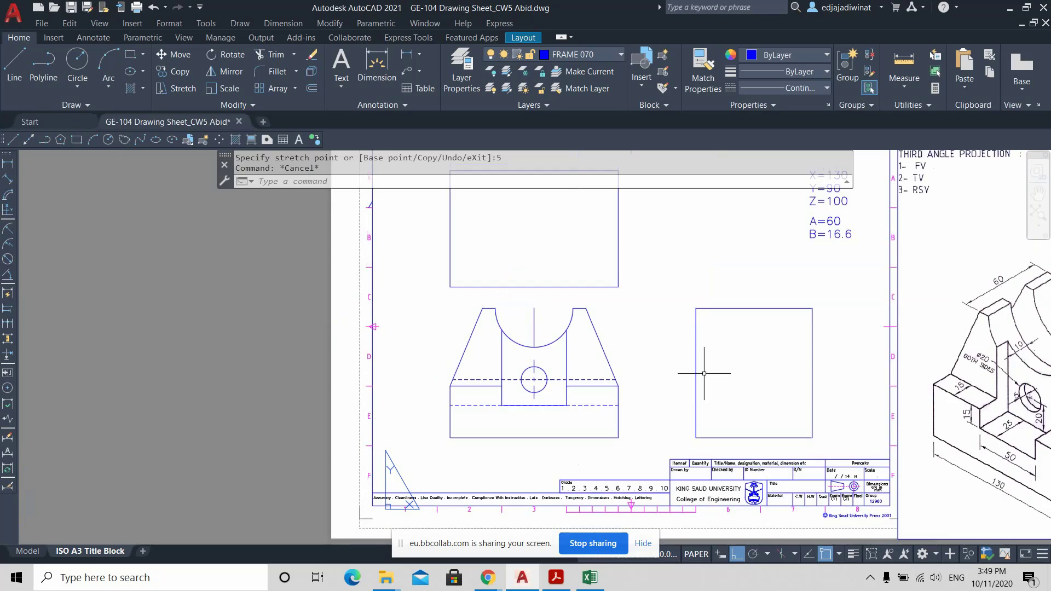
pyautogui.moveTo(774, 363); pyautogui.dragTo(487, 311, button='middle')
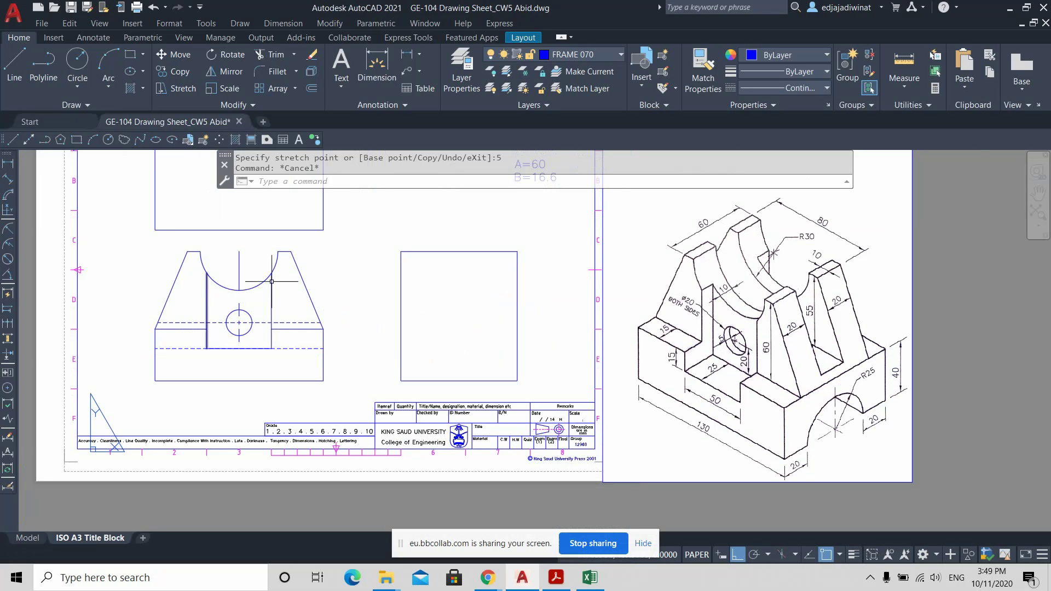
pyautogui.moveTo(375, 287); pyautogui.dragTo(444, 334, button='middle')
pyautogui.scroll(2, 323, 349)
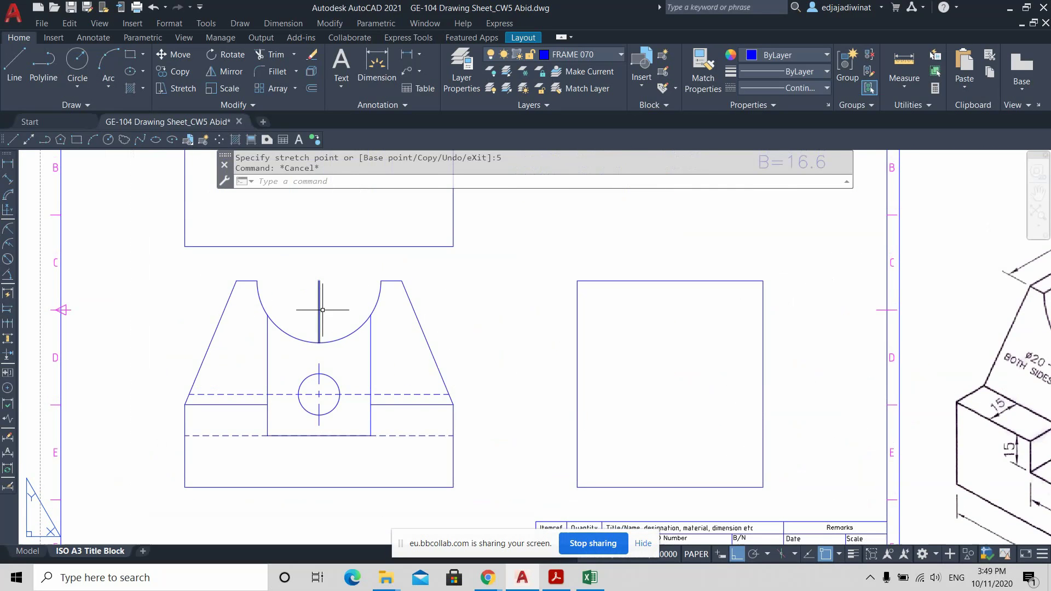
pyautogui.click(318, 325)
pyautogui.scroll(4, 325, 375)
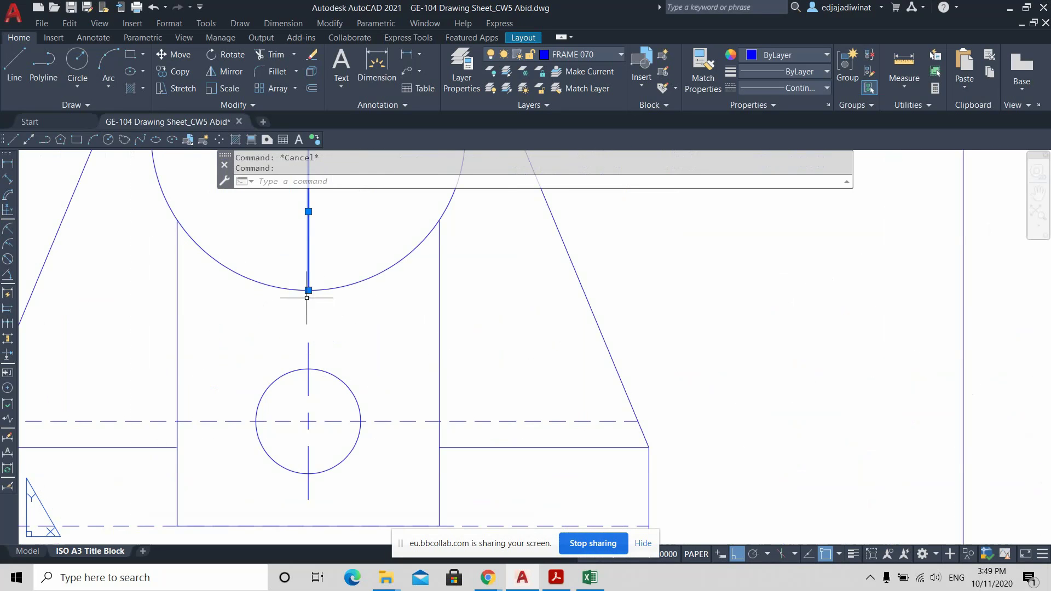
pyautogui.click(320, 342)
pyautogui.write('5')
pyautogui.press('Return')
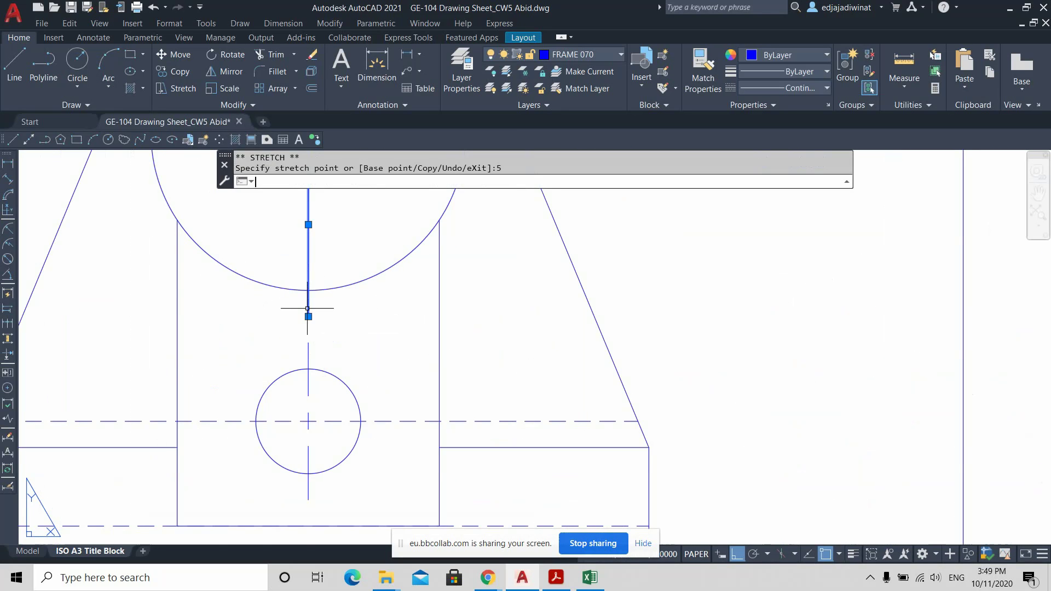
# Stretch the upper end of the cutout's vertical line 3 upward, above the front view's top edge.
pyautogui.scroll(1, 390, 323)
pyautogui.scroll(-2, 424, 279)
pyautogui.scroll(-1, 424, 279)
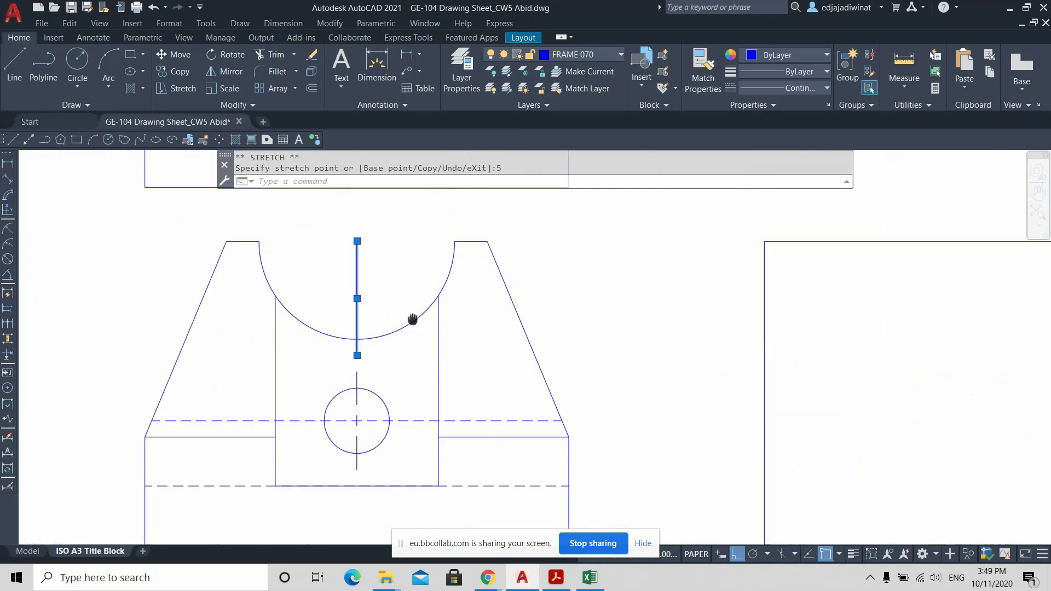
pyautogui.scroll(1, 385, 298)
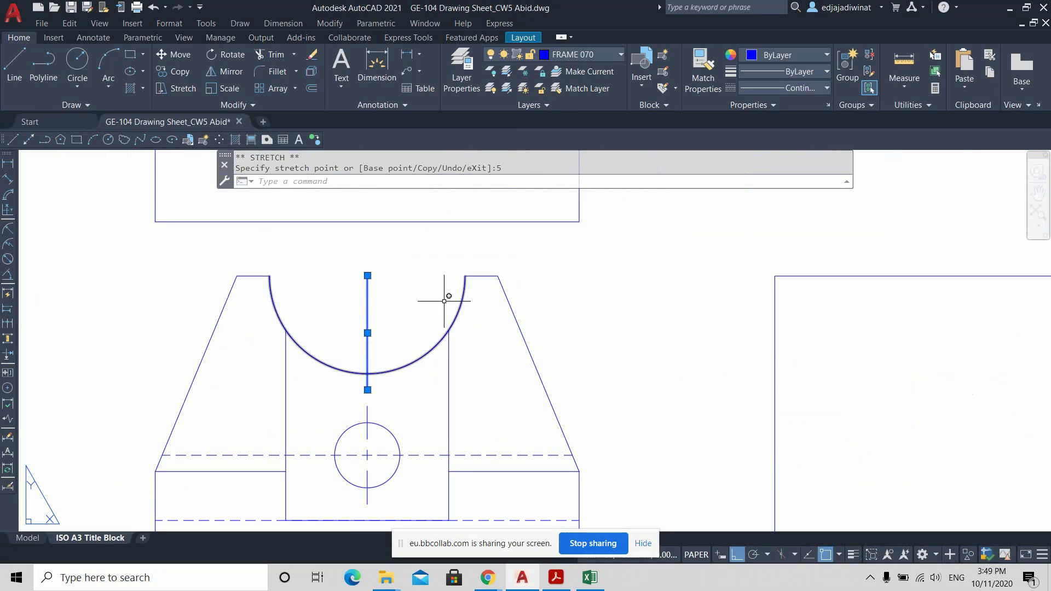
pyautogui.click(367, 276)
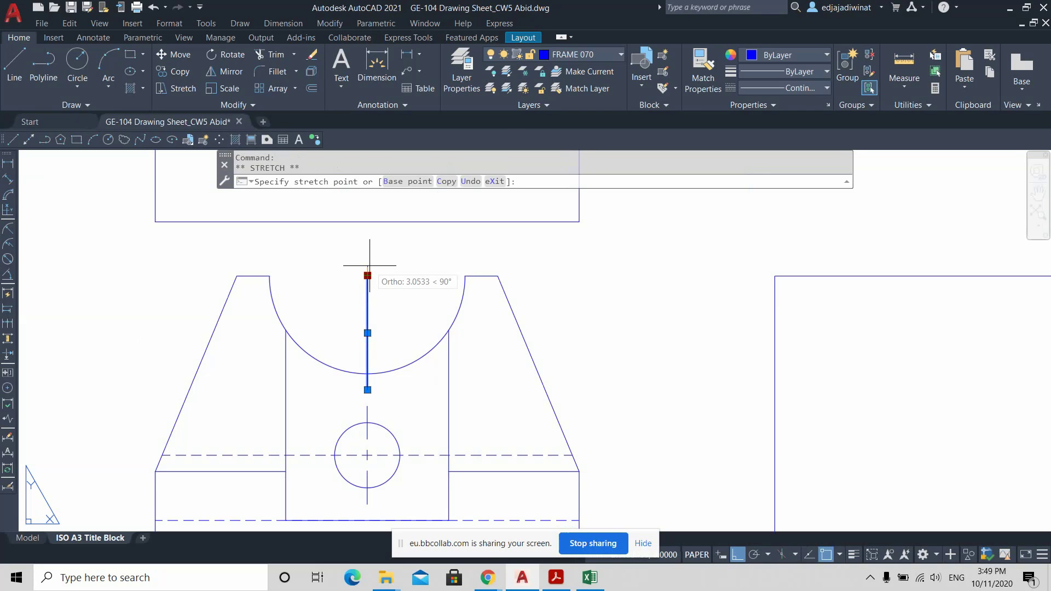
pyautogui.write('3')
pyautogui.press('Return')
pyautogui.press('Escape')
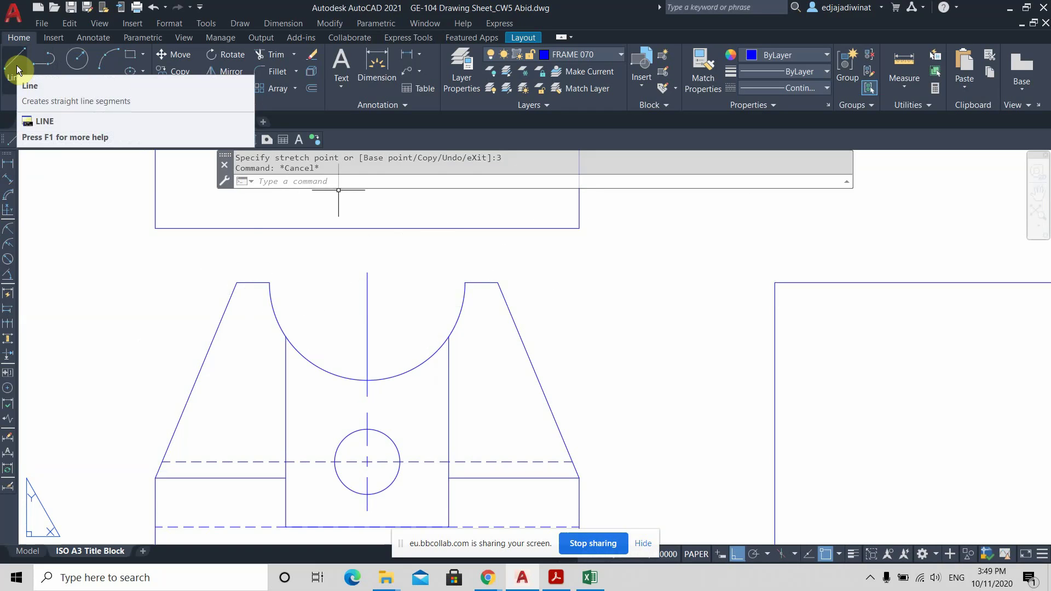
# Erase the vertical line through the front view's semicircular cutout.
pyautogui.scroll(-2, 378, 305)
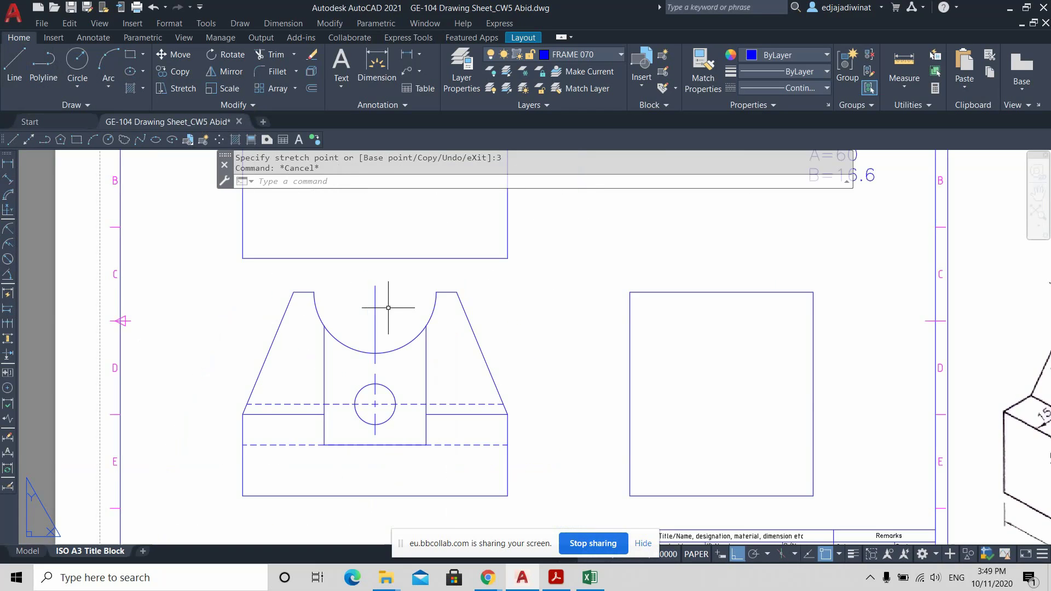
pyautogui.scroll(2, 388, 308)
pyautogui.moveTo(399, 305)
pyautogui.mouseDown(button='middle')
pyautogui.moveTo(413, 317)
pyautogui.moveTo(440, 313)
pyautogui.mouseUp(button='middle')
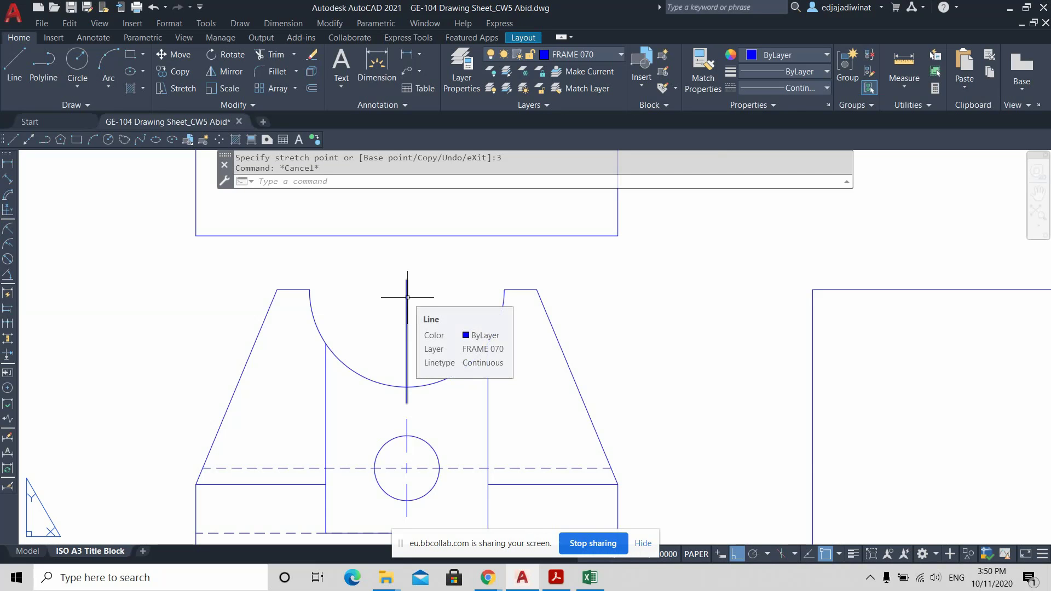
pyautogui.click(407, 298)
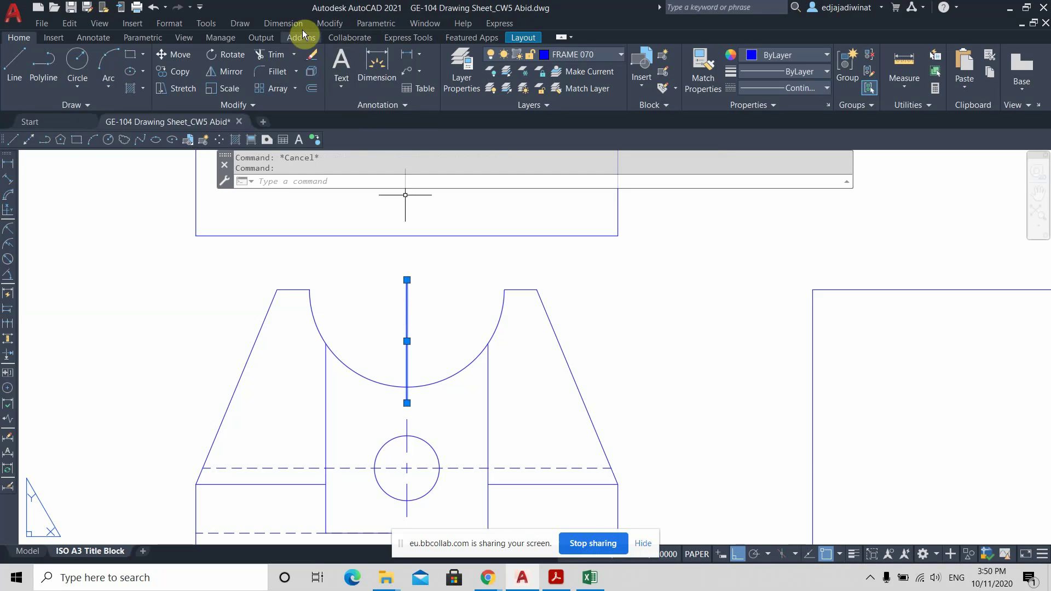
pyautogui.click(284, 24)
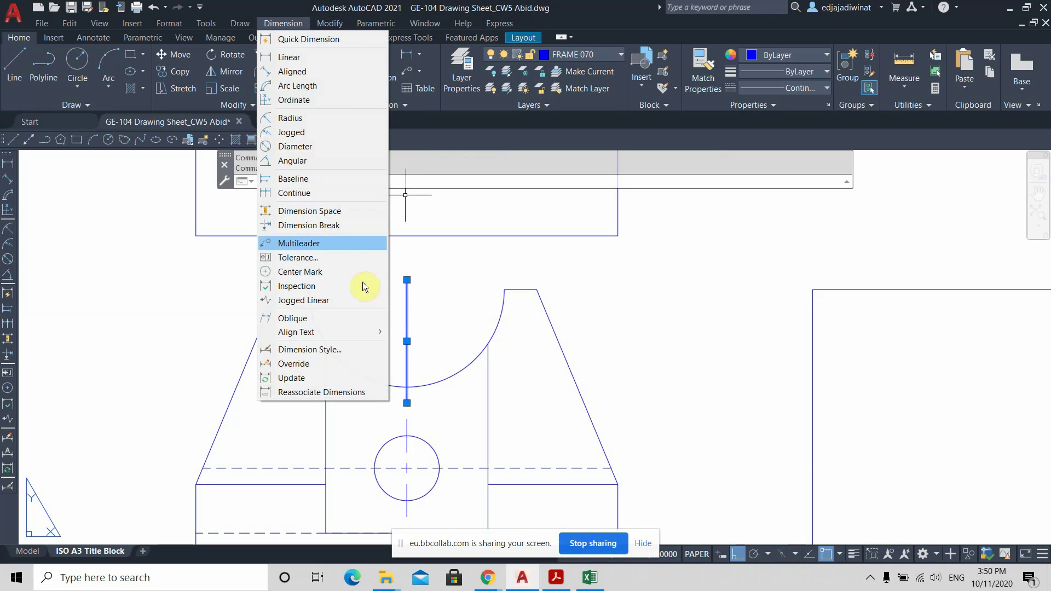
pyautogui.click(311, 273)
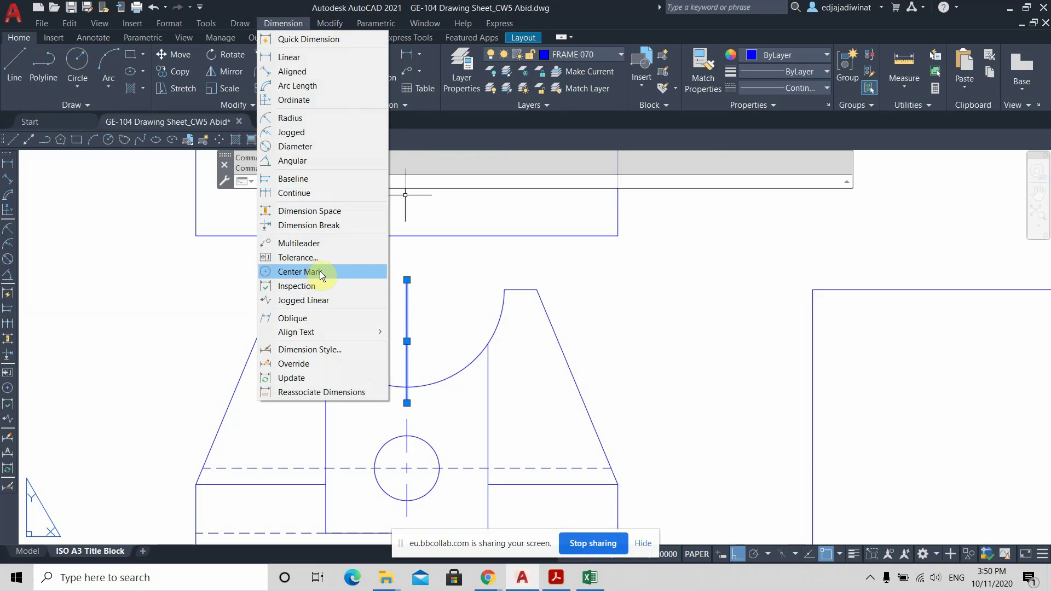
pyautogui.click(434, 283)
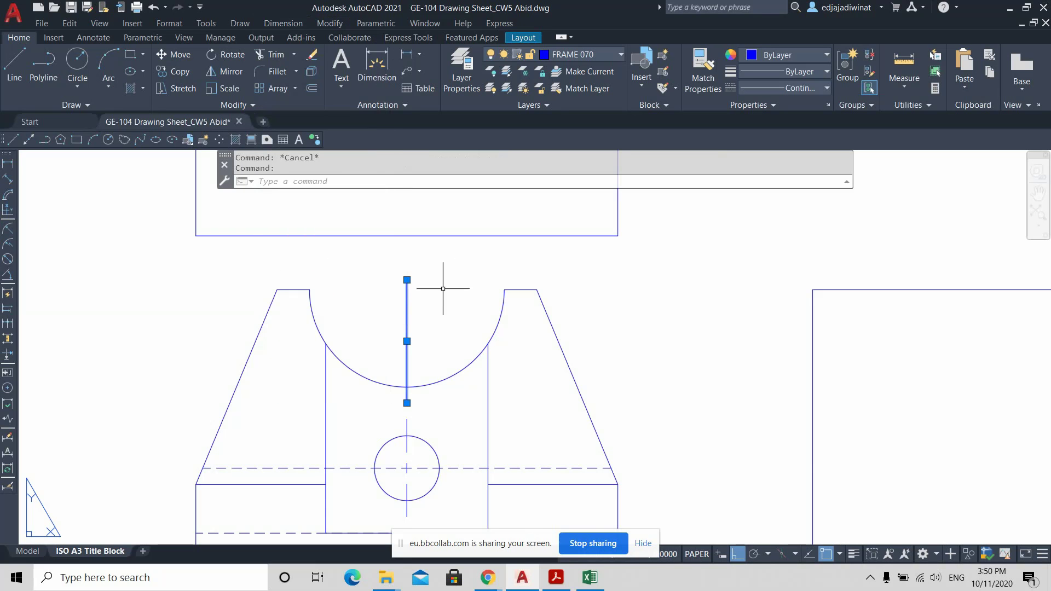
pyautogui.click(434, 290)
pyautogui.press('Escape')
pyautogui.click(427, 307)
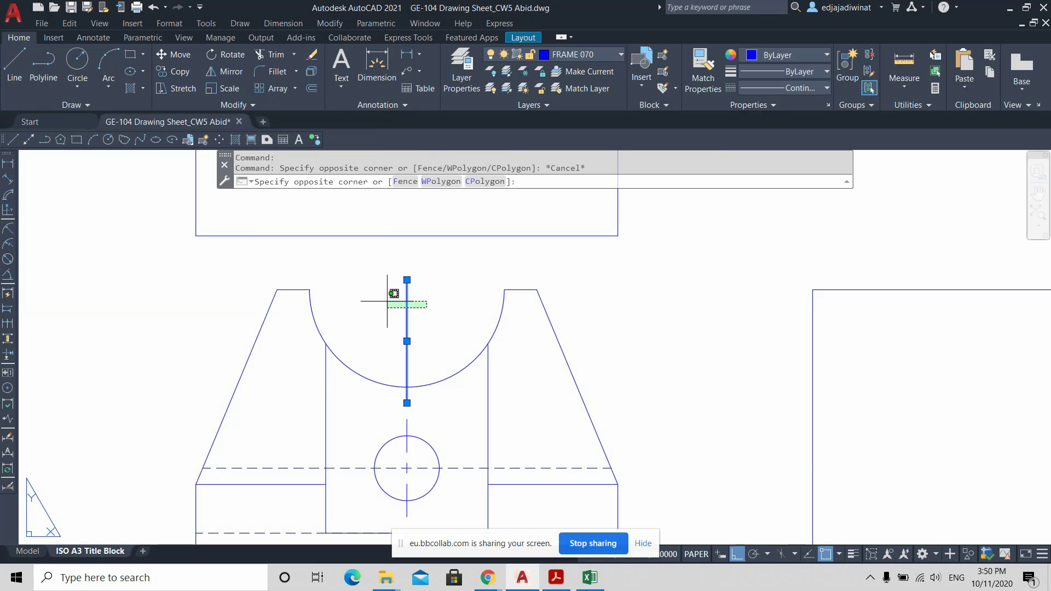
pyautogui.click(387, 302)
pyautogui.press('Delete')
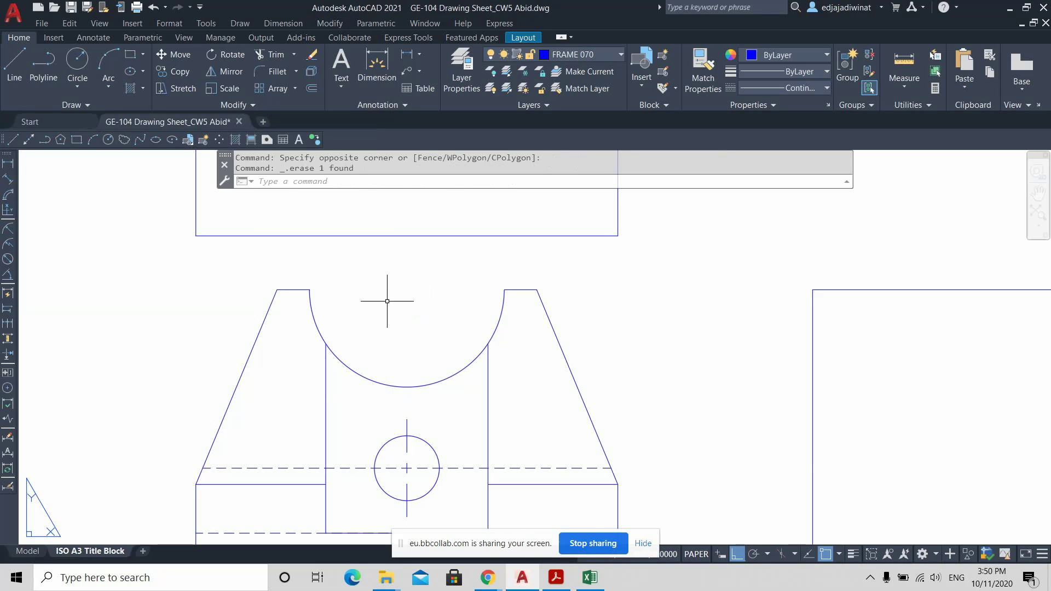
# Add a center mark to the front view's semicircular cutout and erase its vertical line extending above the view.
pyautogui.click(265, 23)
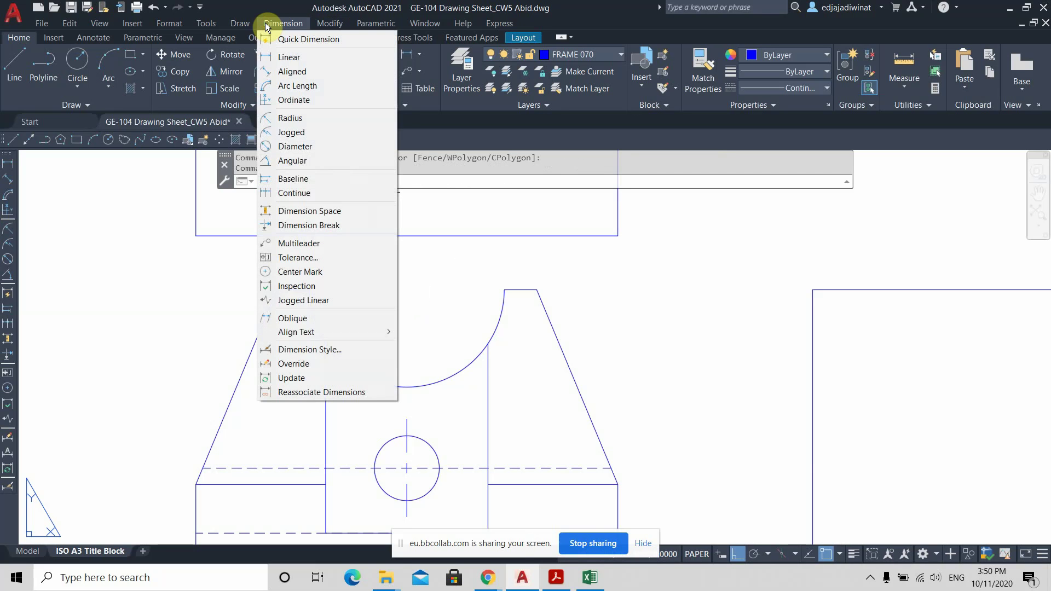
pyautogui.moveTo(244, 23)
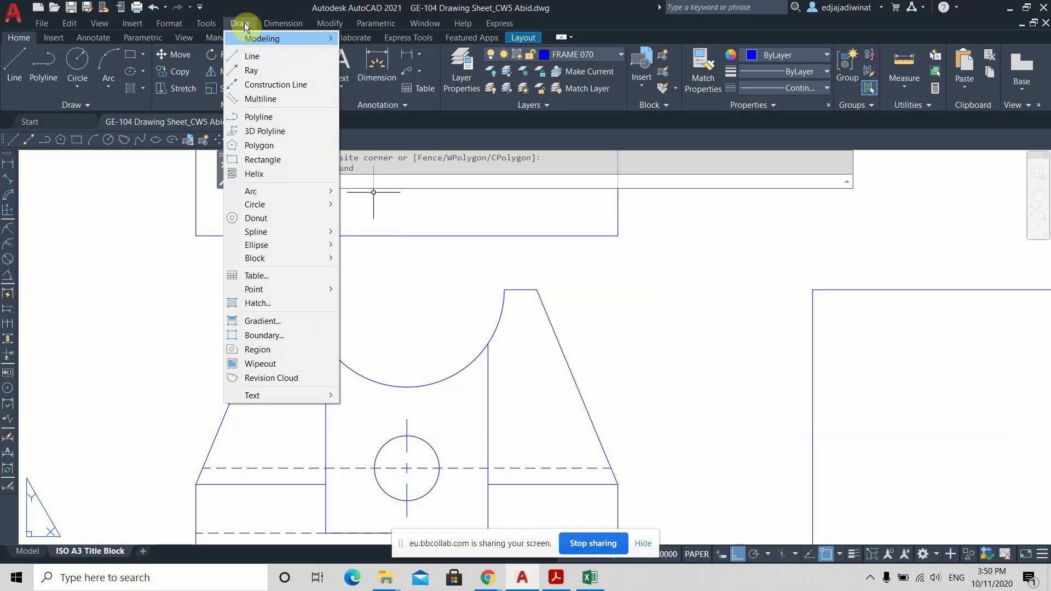
pyautogui.click(300, 272)
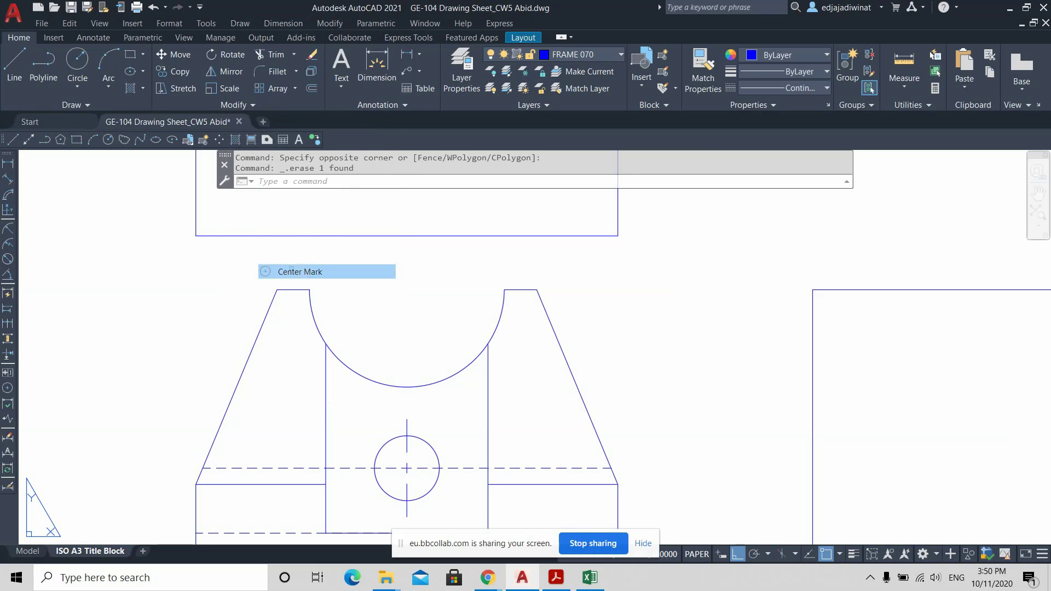
pyautogui.click(315, 322)
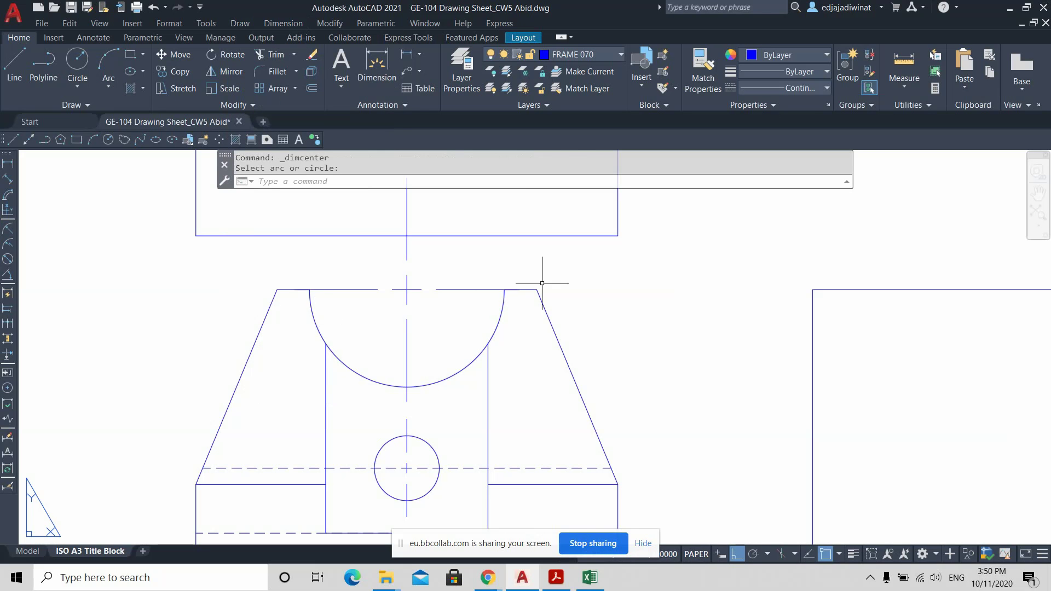
pyautogui.scroll(-2, 542, 283)
pyautogui.scroll(2, 448, 255)
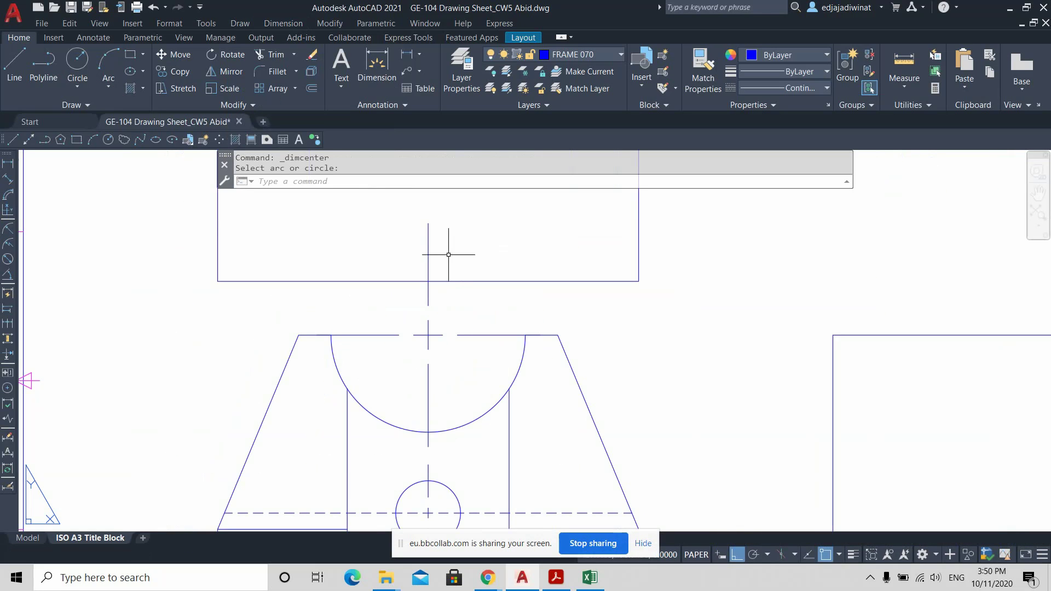
pyautogui.moveTo(449, 255); pyautogui.dragTo(416, 240)
pyautogui.press('Delete')
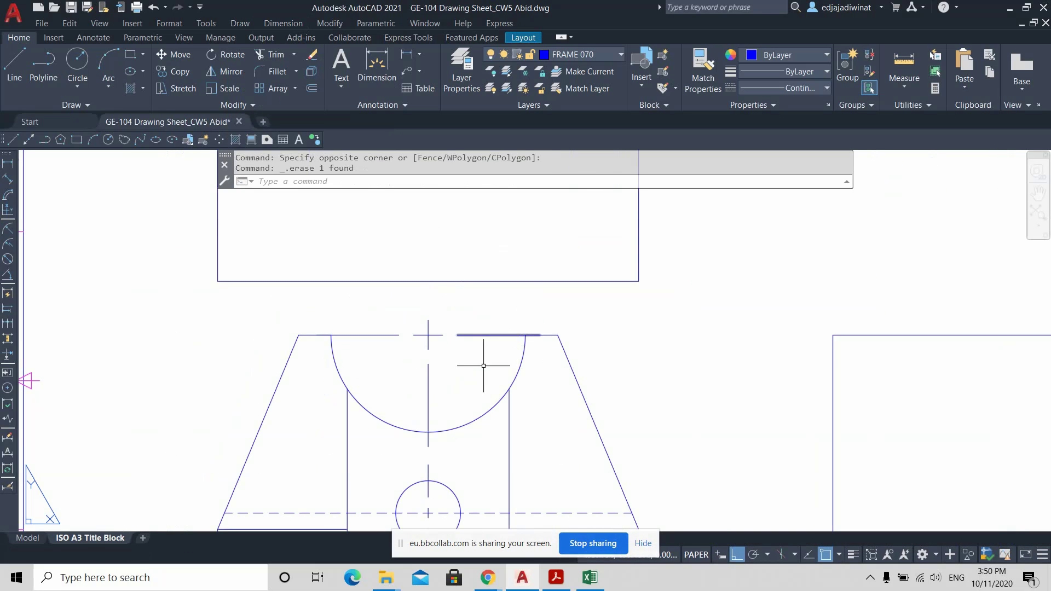
pyautogui.scroll(-2, 482, 368)
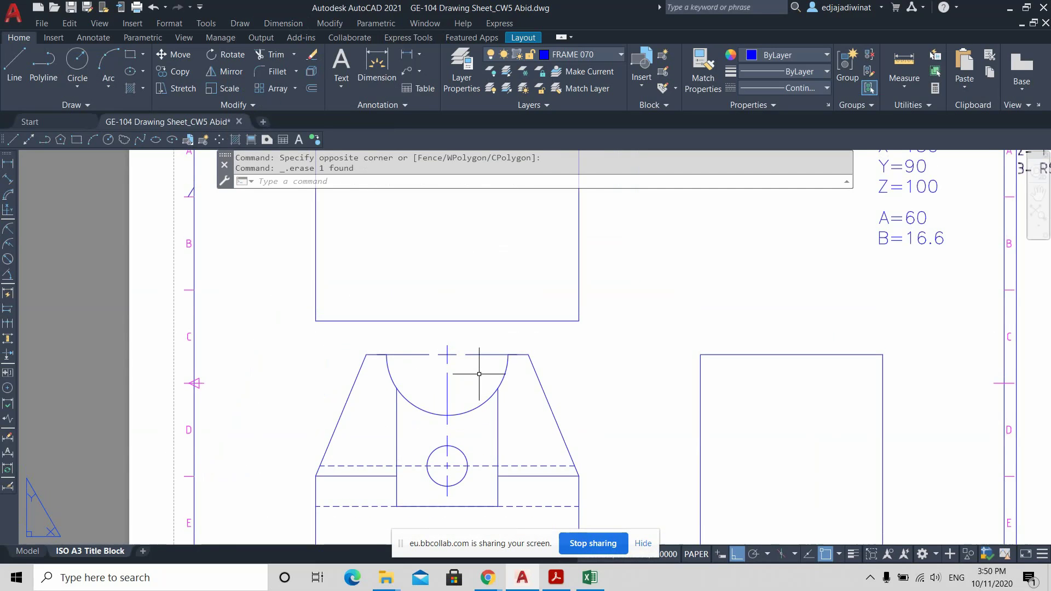
pyautogui.scroll(4, 479, 374)
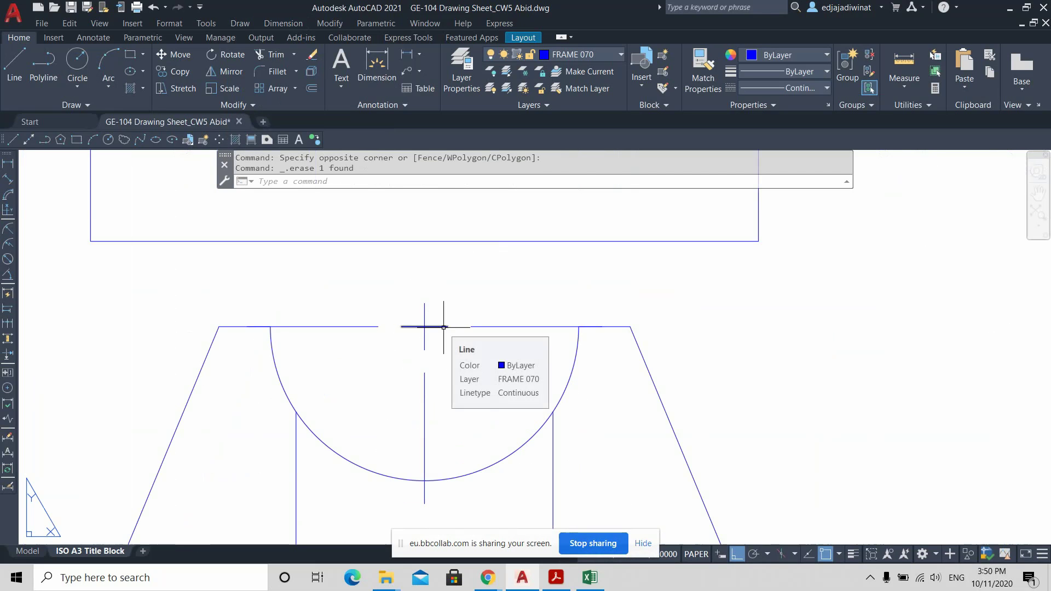
# Modify the ISO-25 dimension style so that center marks of type Line have a size of 2.
pyautogui.click(285, 23)
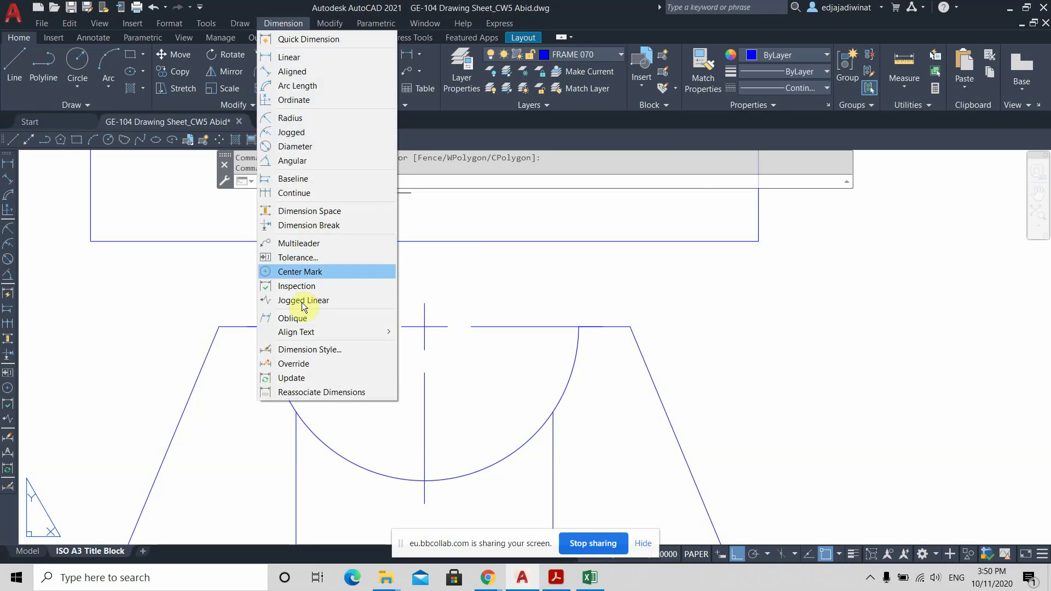
pyautogui.click(308, 351)
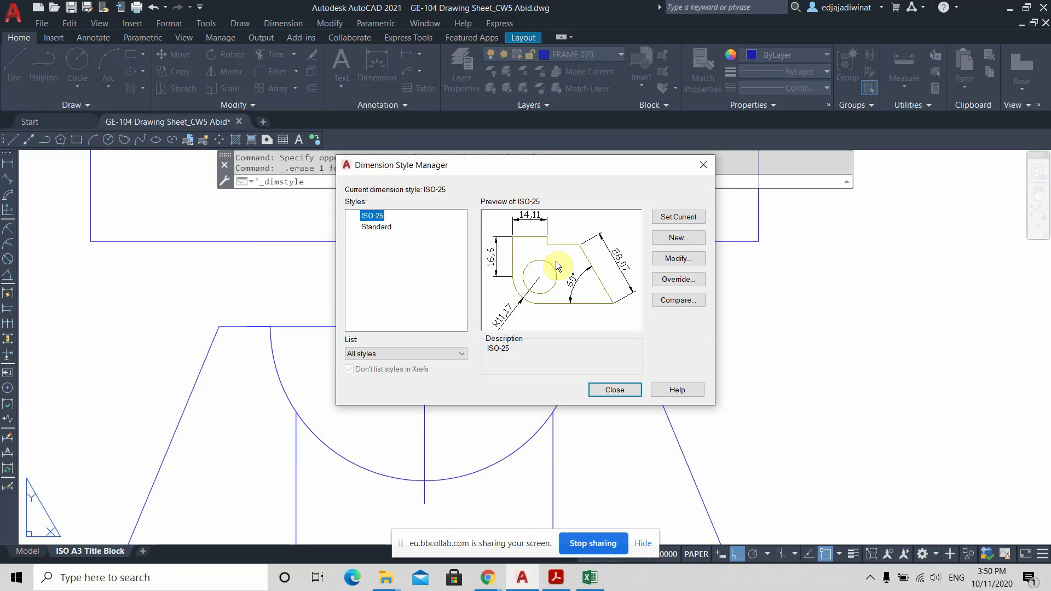
pyautogui.click(673, 258)
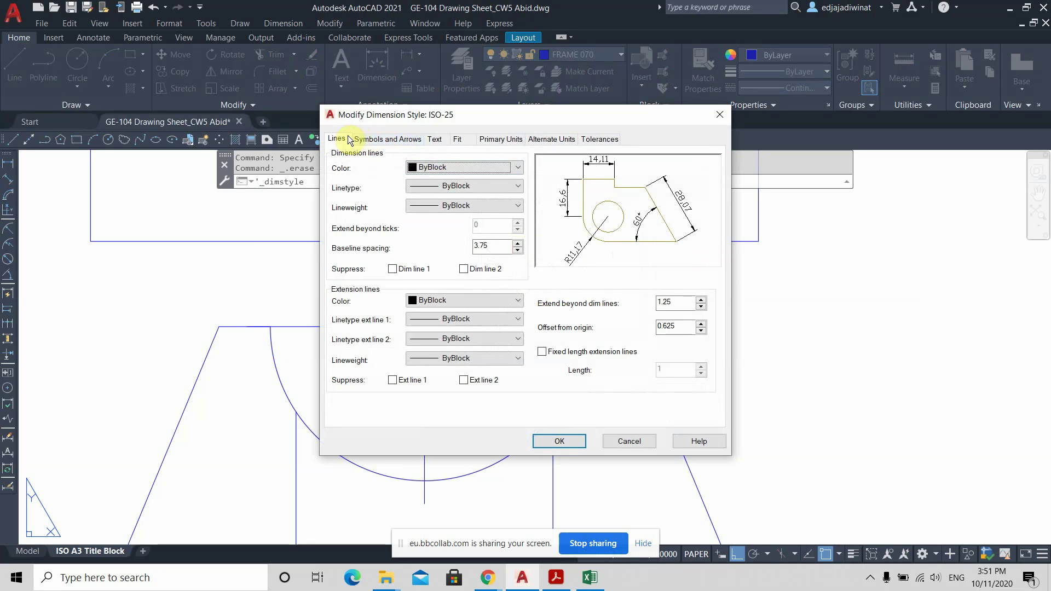
pyautogui.click(397, 138)
pyautogui.click(397, 139)
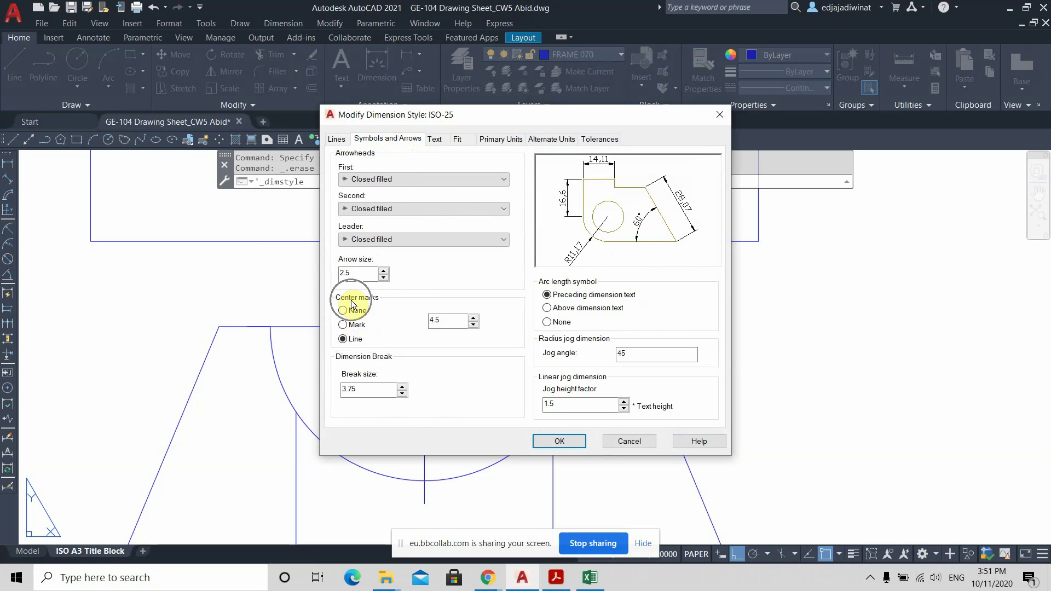
pyautogui.doubleClick(449, 319)
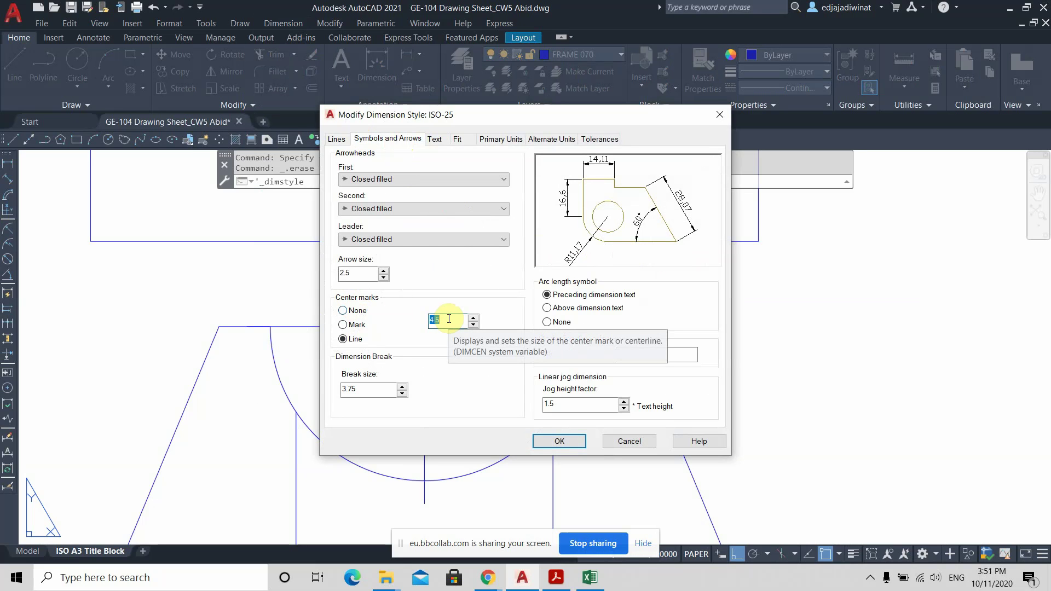
pyautogui.write('2')
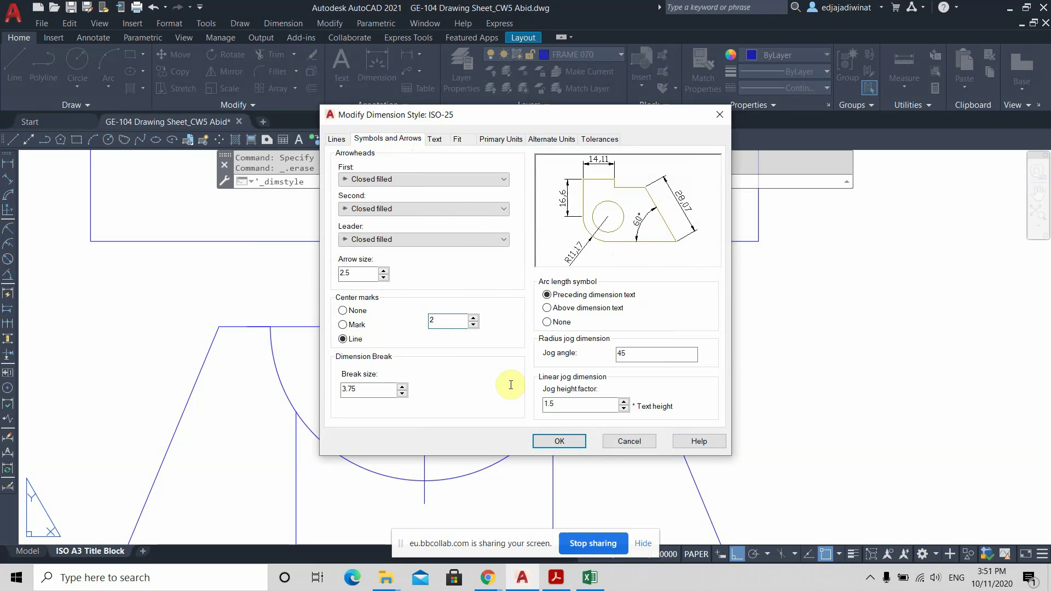
pyautogui.click(549, 446)
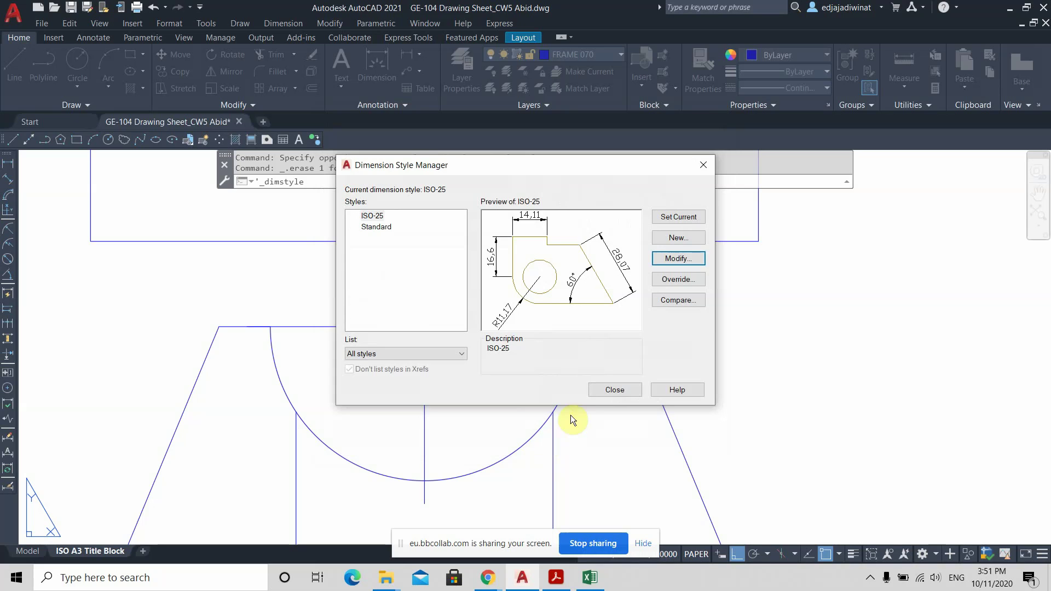
pyautogui.click(607, 390)
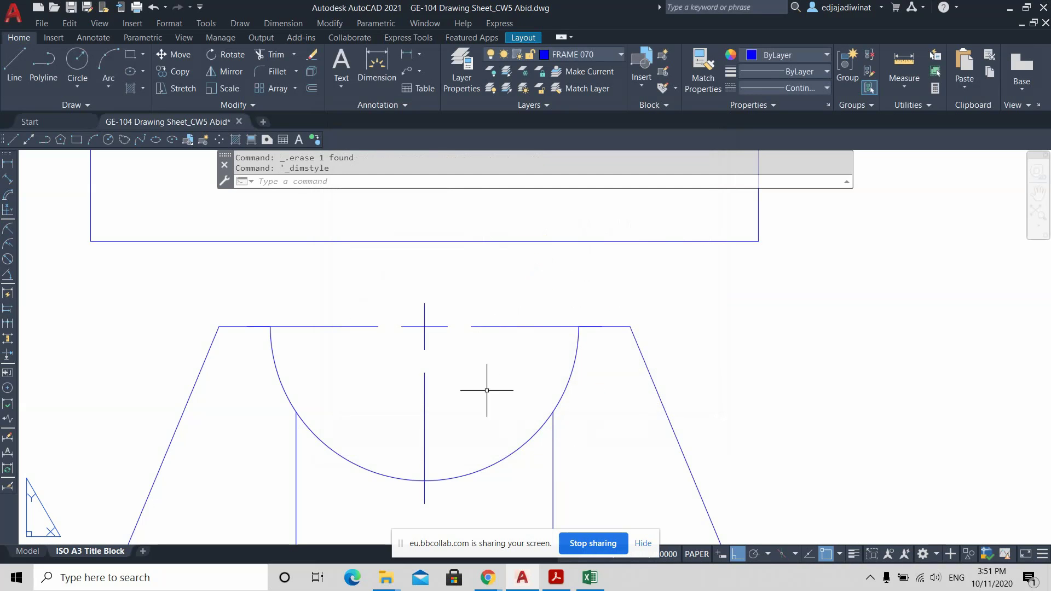
# Erase the cutout's existing center mark lines and place a new center mark on the semicircular arc.
pyautogui.click(500, 423)
pyautogui.click(351, 300)
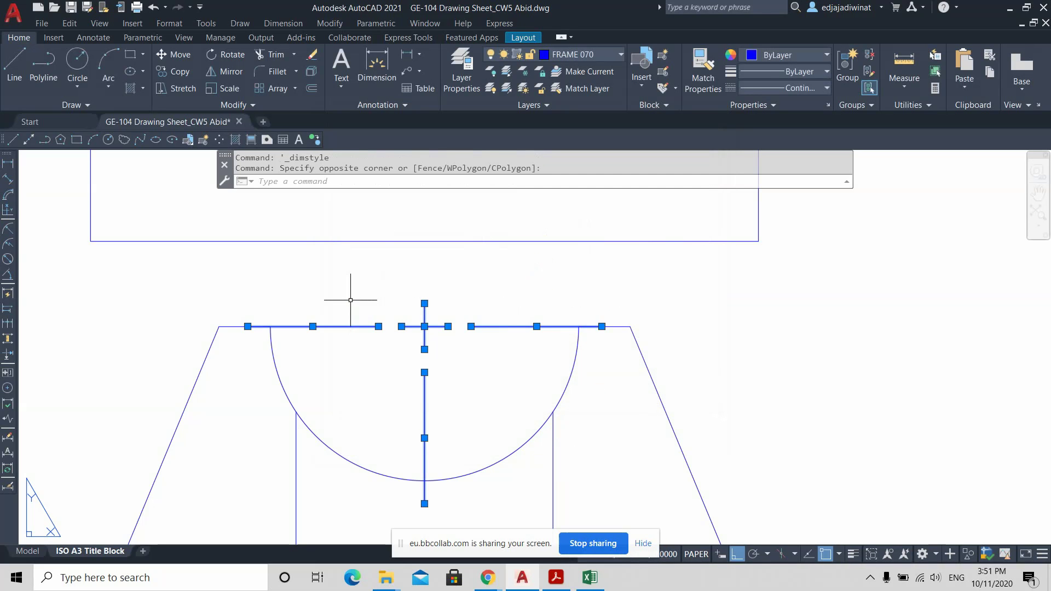
pyautogui.press('Delete')
pyautogui.click(244, 24)
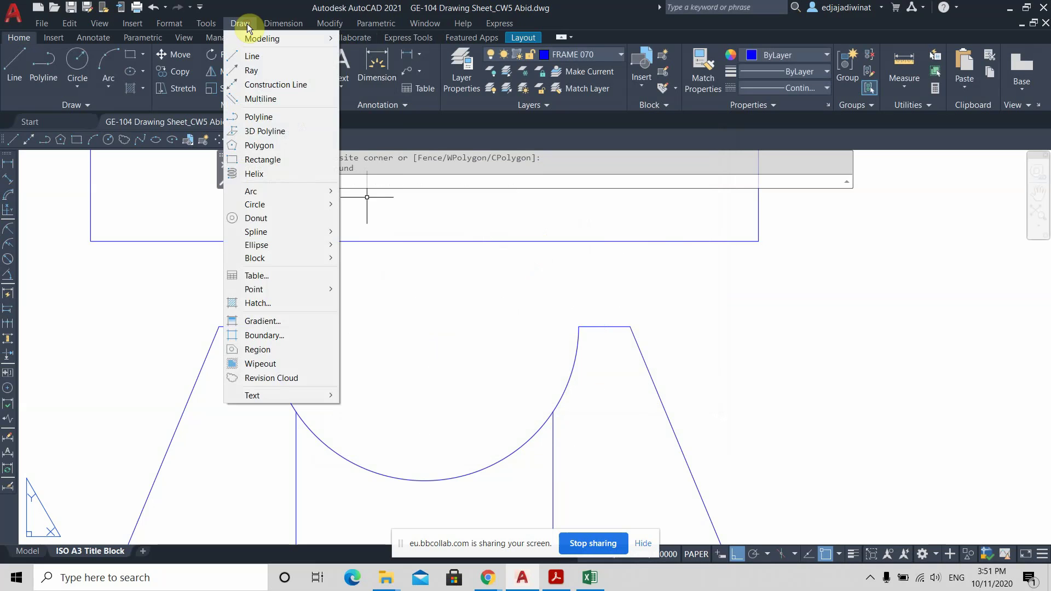
pyautogui.moveTo(284, 25)
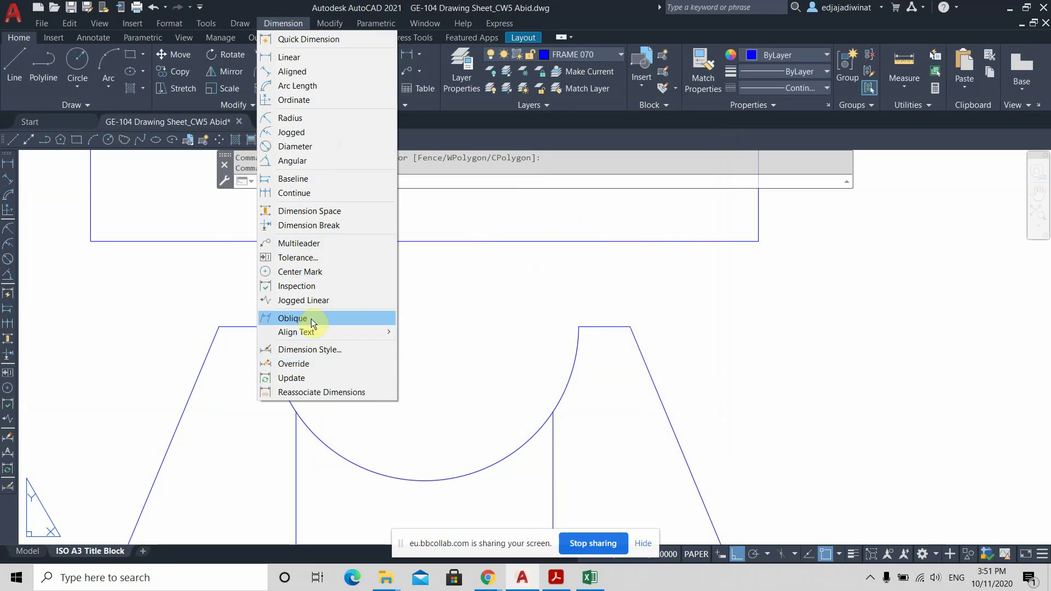
pyautogui.click(304, 272)
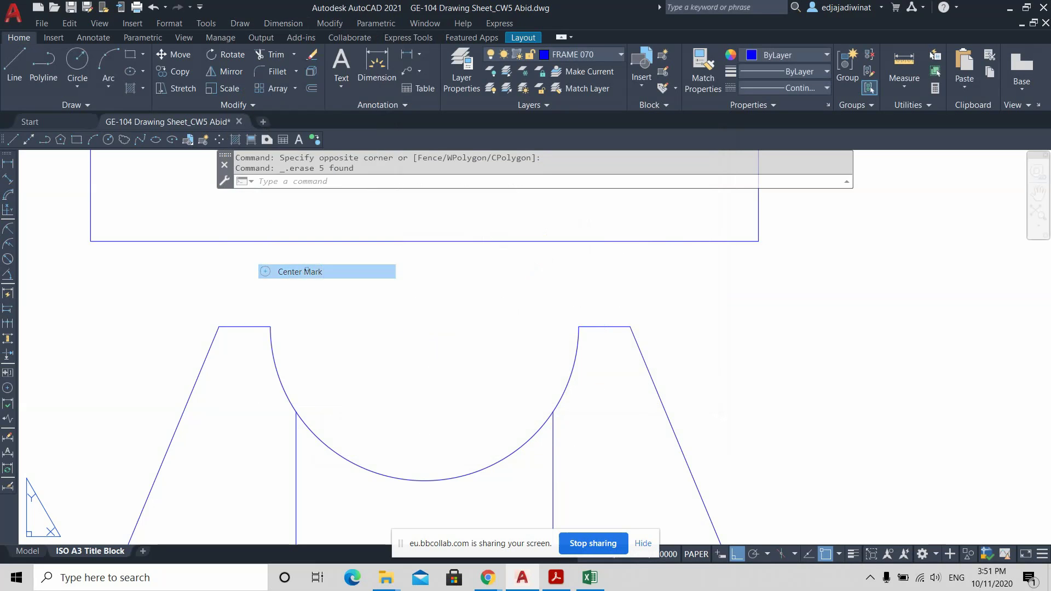
pyautogui.click(280, 390)
pyautogui.scroll(-2, 534, 340)
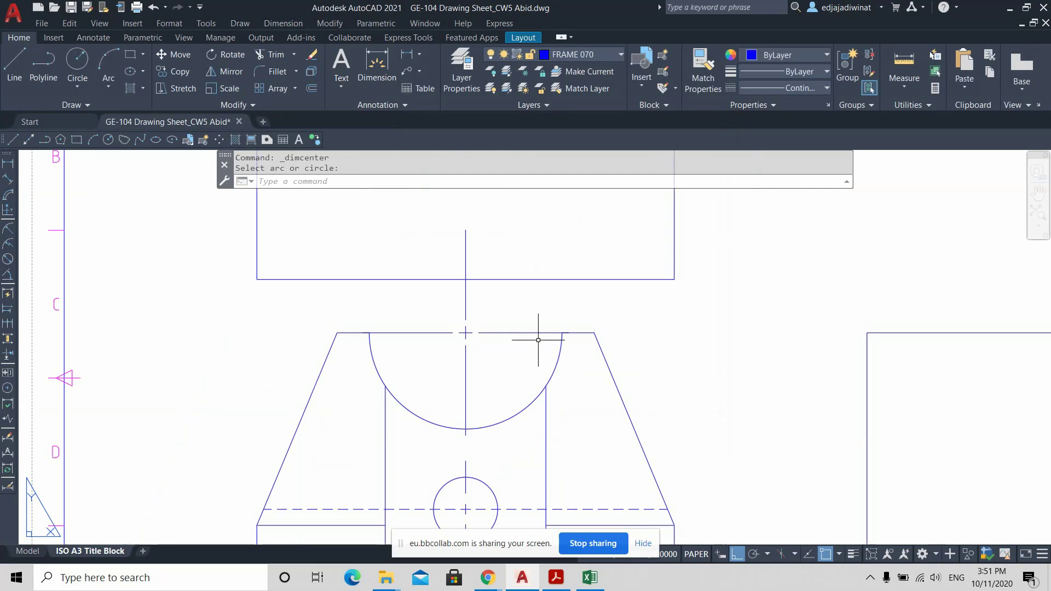
# Erase the new center mark's long vertical line that extends above the front view into the top view's rectangle.
pyautogui.click(494, 302)
pyautogui.click(434, 300)
pyautogui.press('Delete')
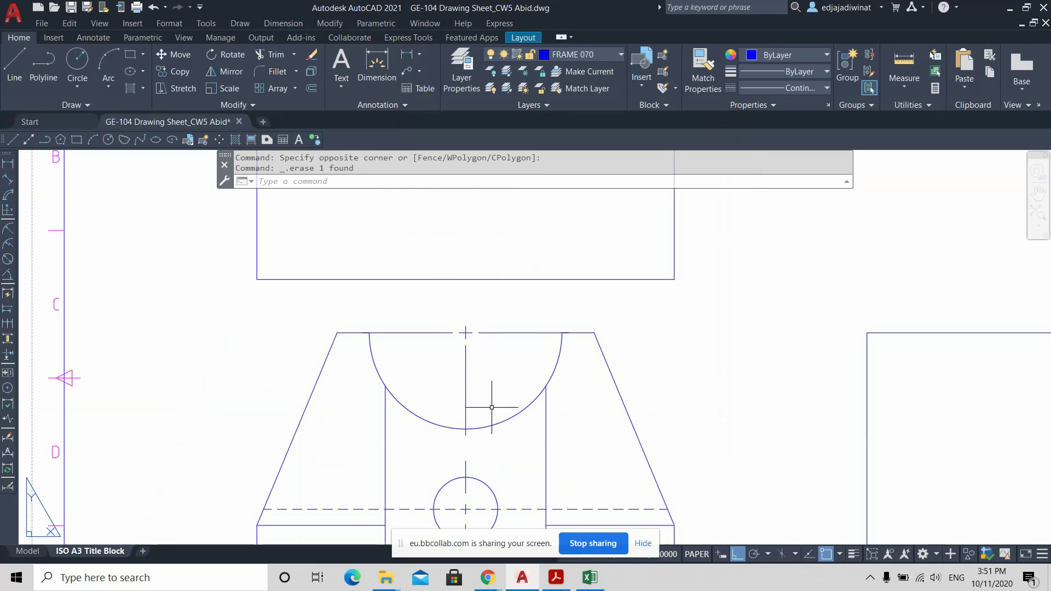
# Measure how far the cutout's vertical centre line extends below the lowest point of the arc.
pyautogui.scroll(2, 492, 409)
pyautogui.scroll(2, 473, 436)
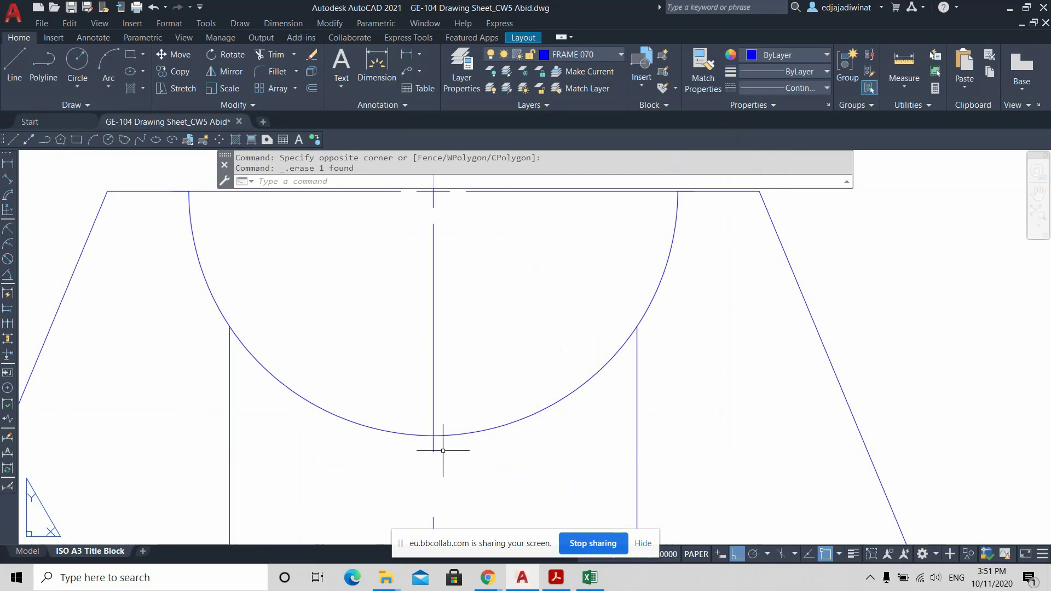
pyautogui.scroll(-1, 453, 445)
pyautogui.scroll(-1, 463, 378)
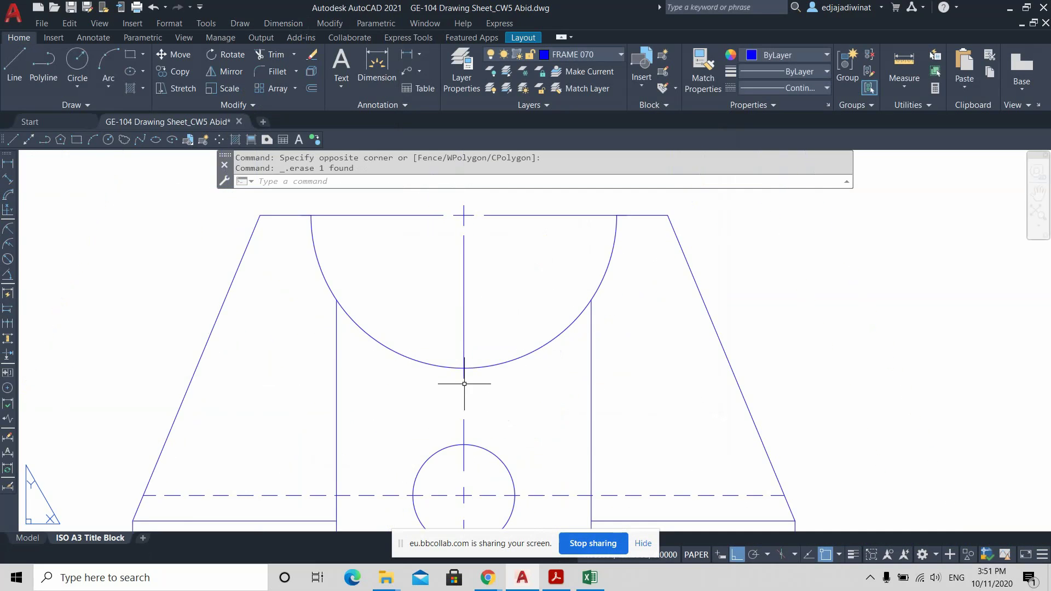
pyautogui.scroll(2, 467, 369)
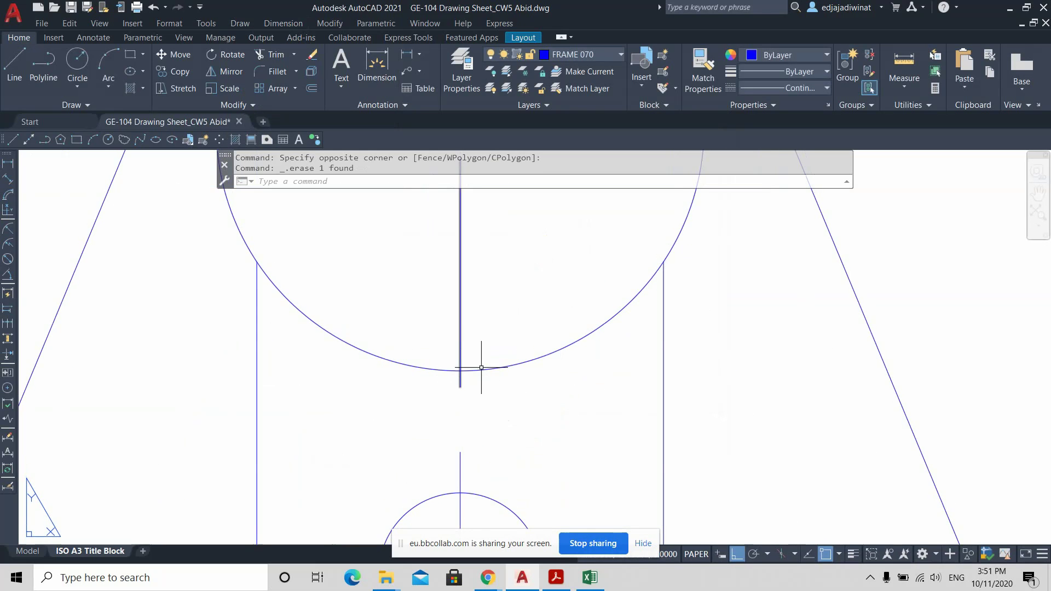
pyautogui.scroll(2, 535, 312)
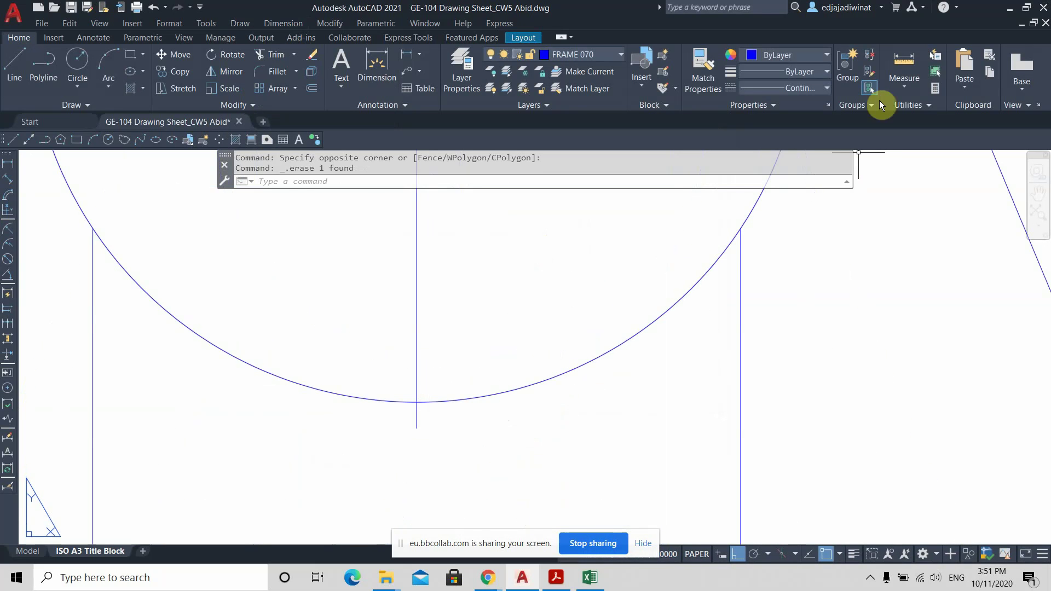
pyautogui.click(901, 60)
pyautogui.click(417, 427)
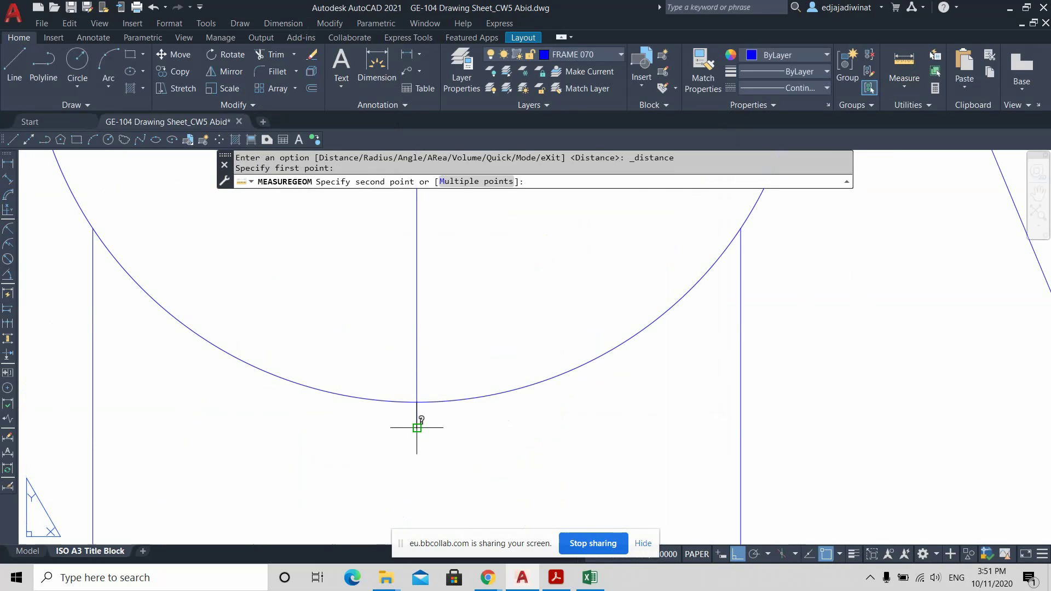
pyautogui.click(417, 428)
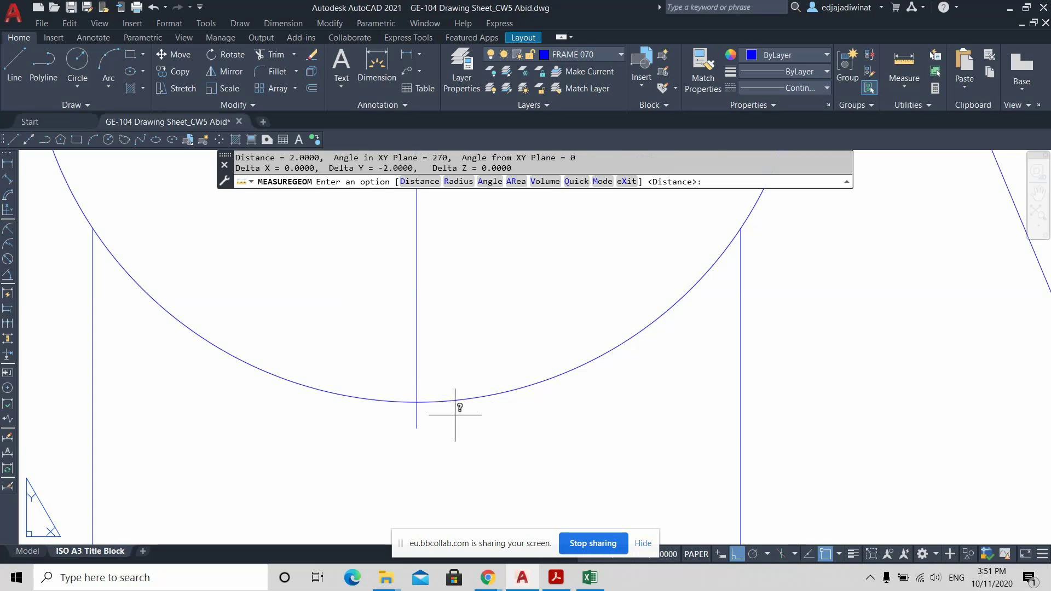
pyautogui.scroll(-4, 449, 414)
pyautogui.scroll(3, 441, 414)
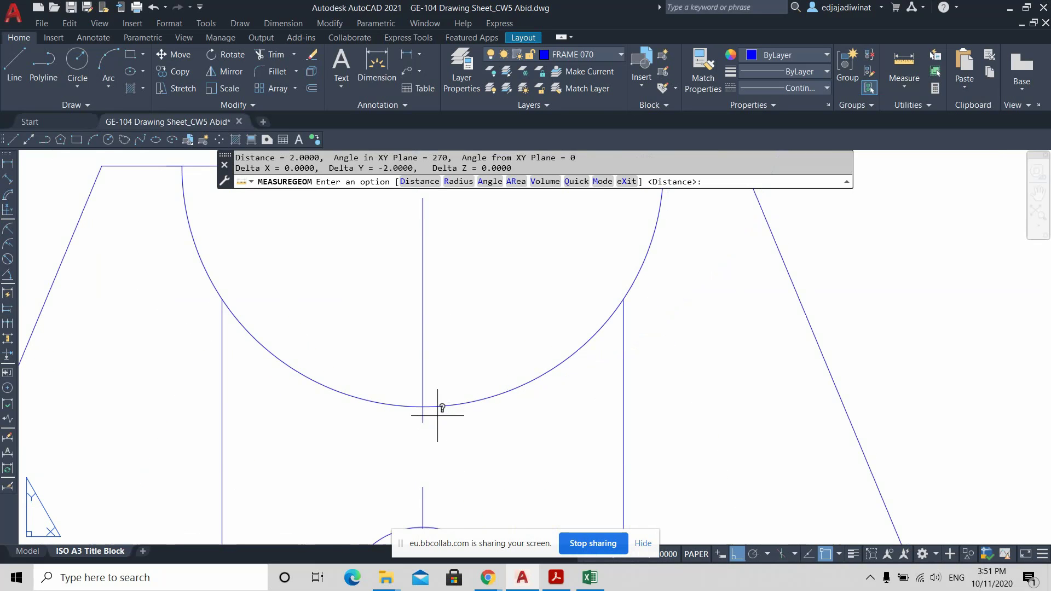
pyautogui.press('Escape')
pyautogui.press('Escape')
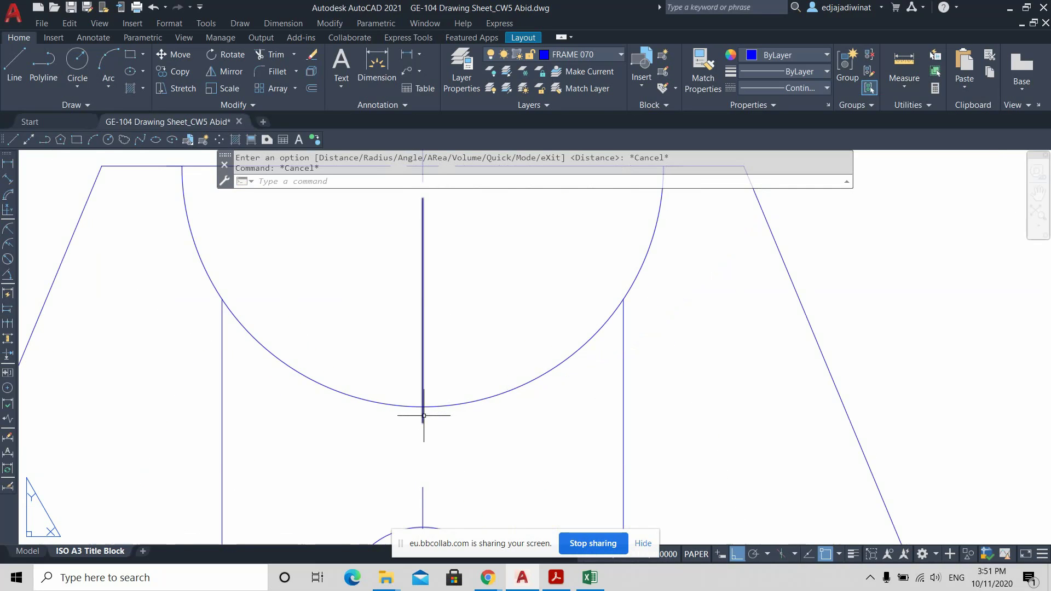
# Stretch the lower end of the cutout's vertical centre line 3 downward.
pyautogui.click(423, 416)
pyautogui.click(423, 422)
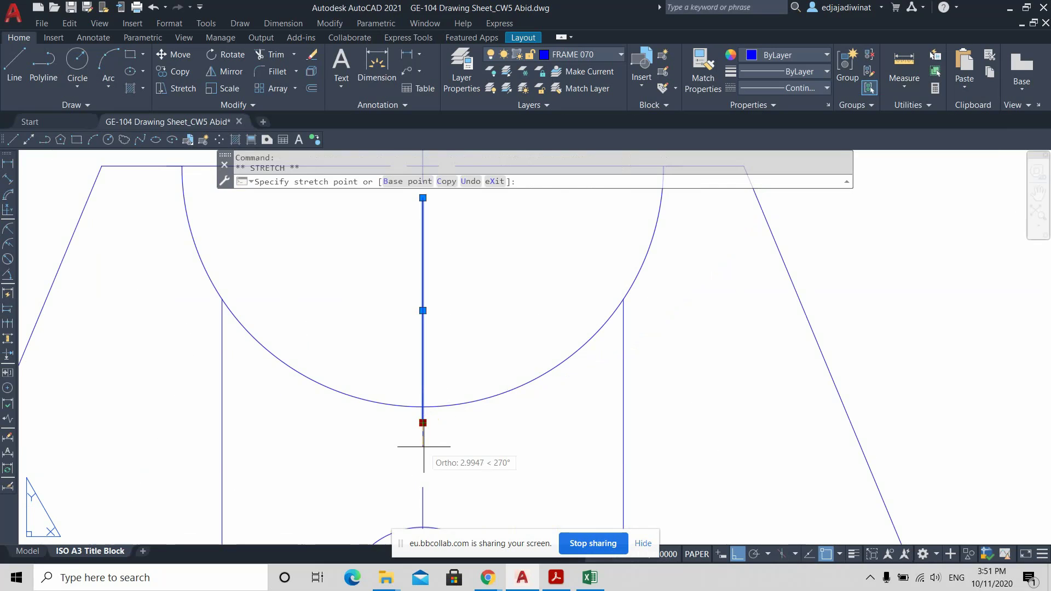
pyautogui.write('3')
pyautogui.press('Return')
pyautogui.press('Escape')
pyautogui.scroll(-2, 531, 452)
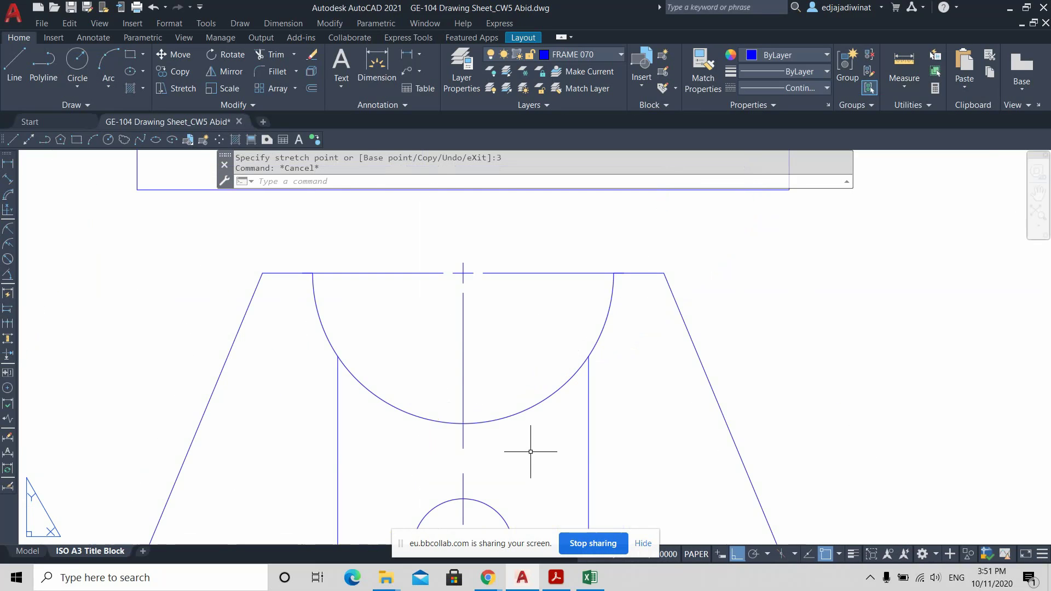
# Save the drawing with the front view's centre lines added.
pyautogui.scroll(-2, 594, 388)
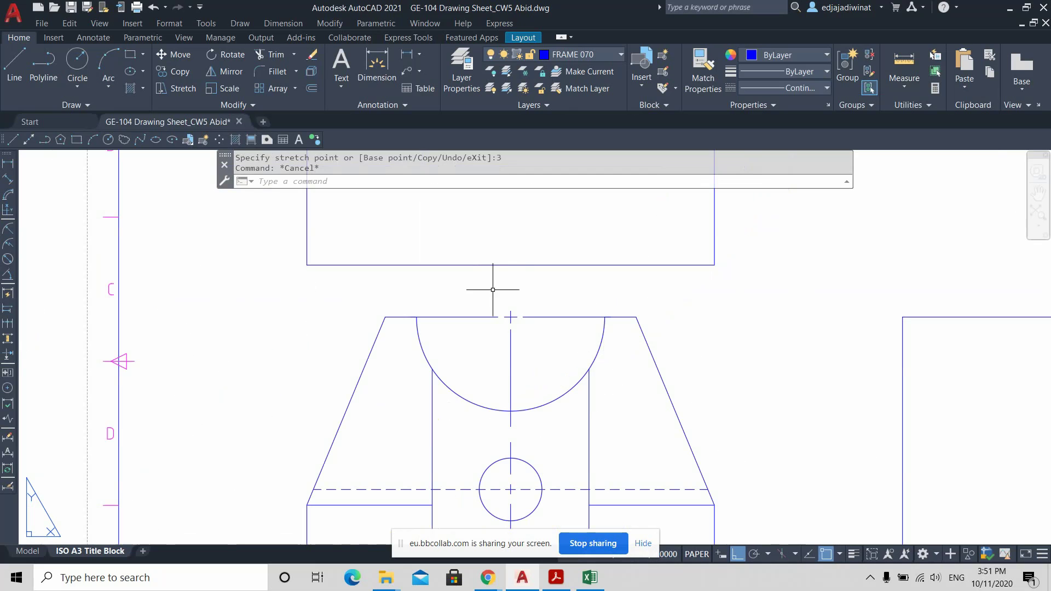
pyautogui.press('Escape')
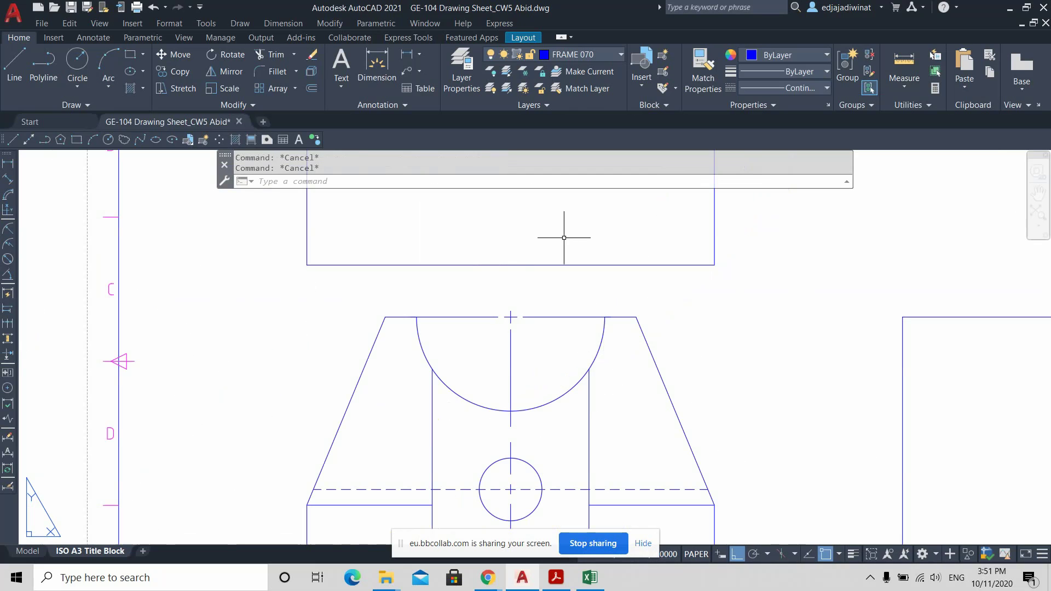
pyautogui.click(72, 7)
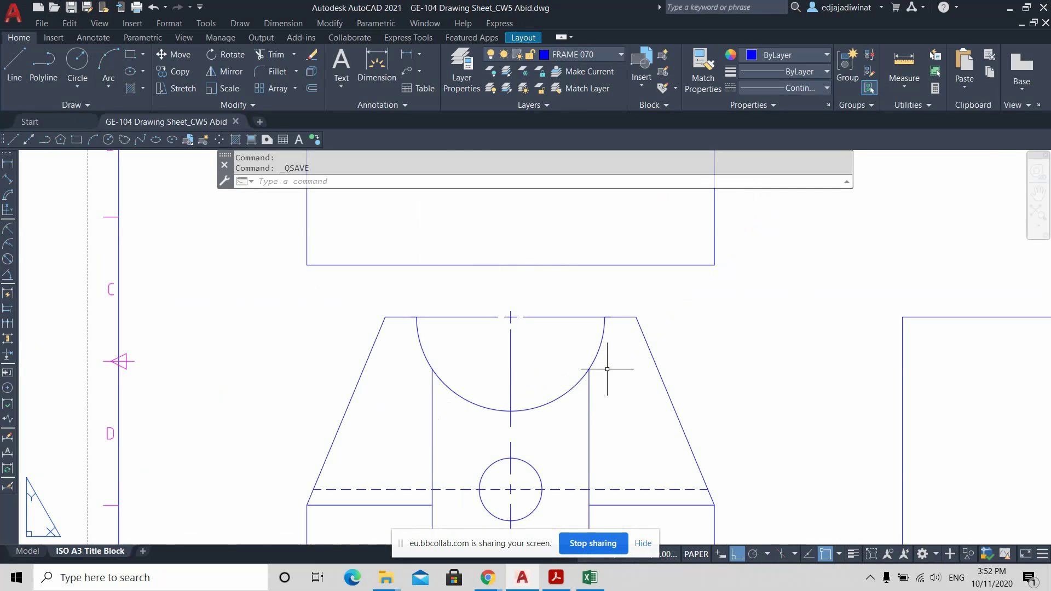
# Examine the front view and the empty right side view rectangle against the dimensioned isometric drawing of the support.
pyautogui.scroll(-2, 607, 369)
pyautogui.moveTo(716, 404); pyautogui.dragTo(600, 382, button='middle')
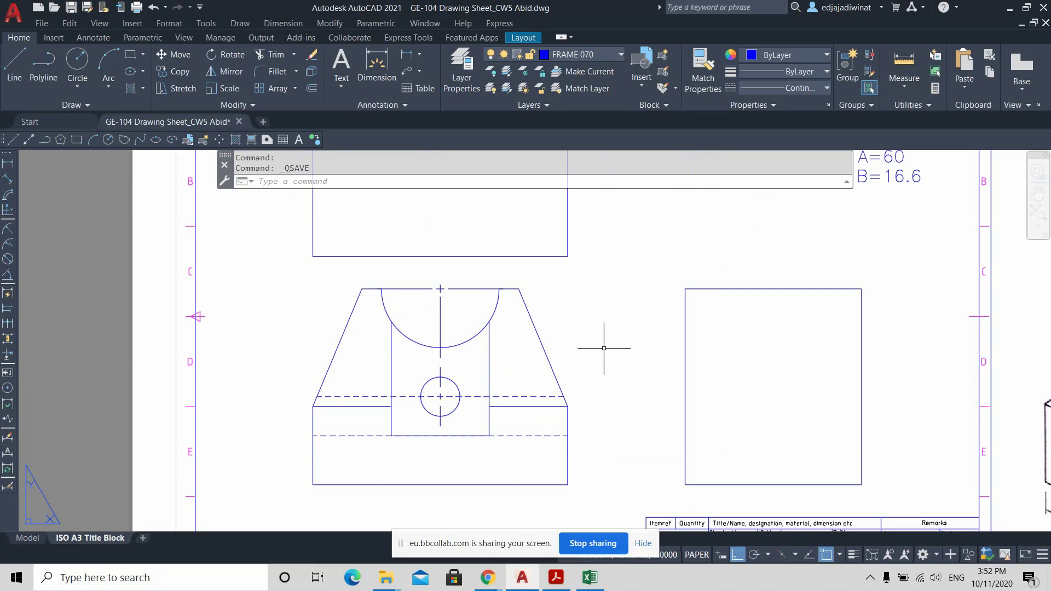
pyautogui.scroll(2, 575, 301)
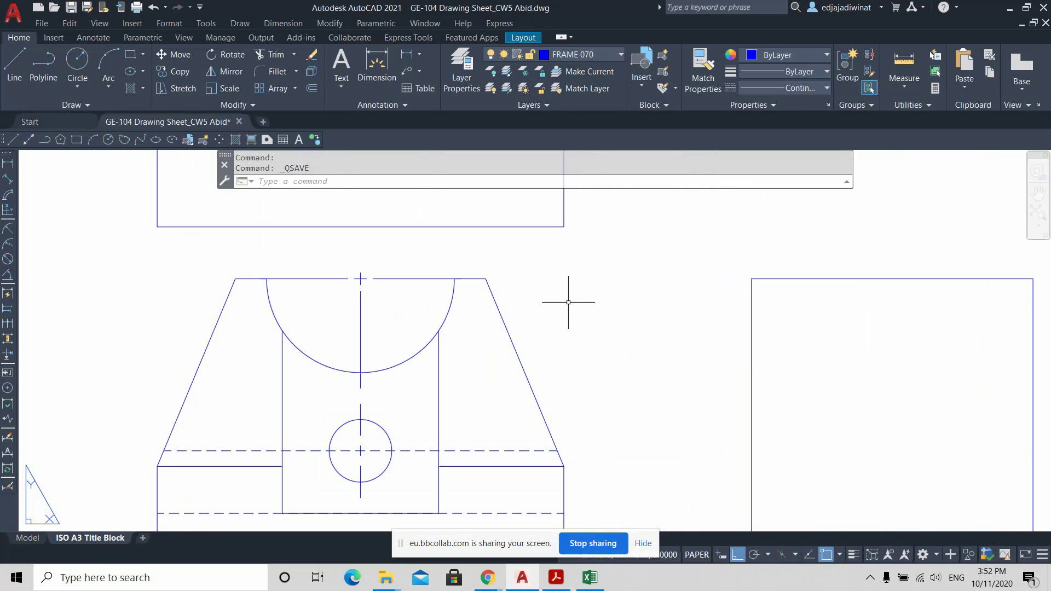
pyautogui.moveTo(557, 283); pyautogui.dragTo(598, 333, button='middle')
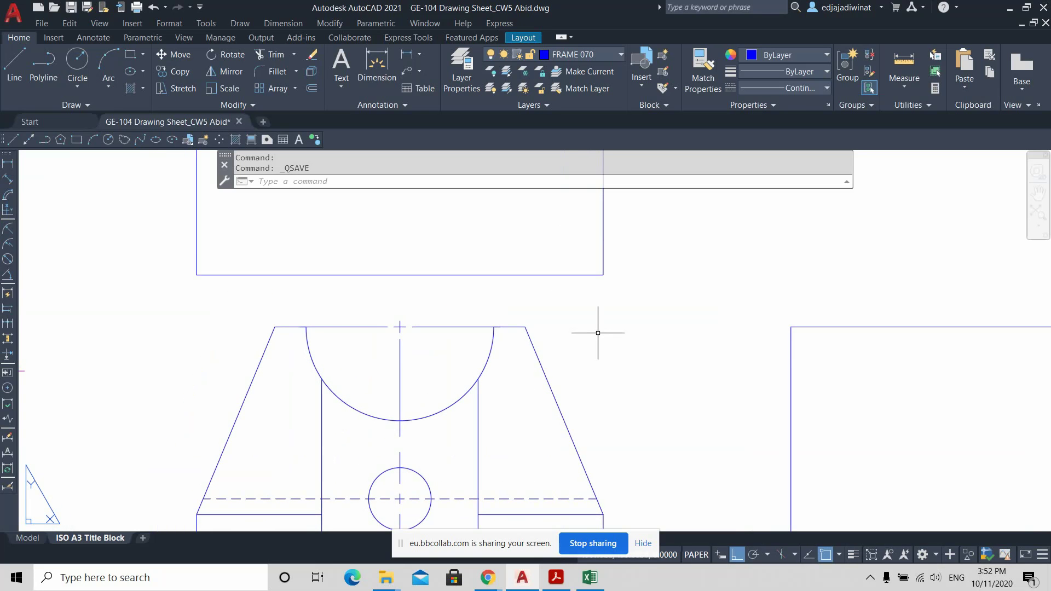
pyautogui.scroll(-2, 608, 343)
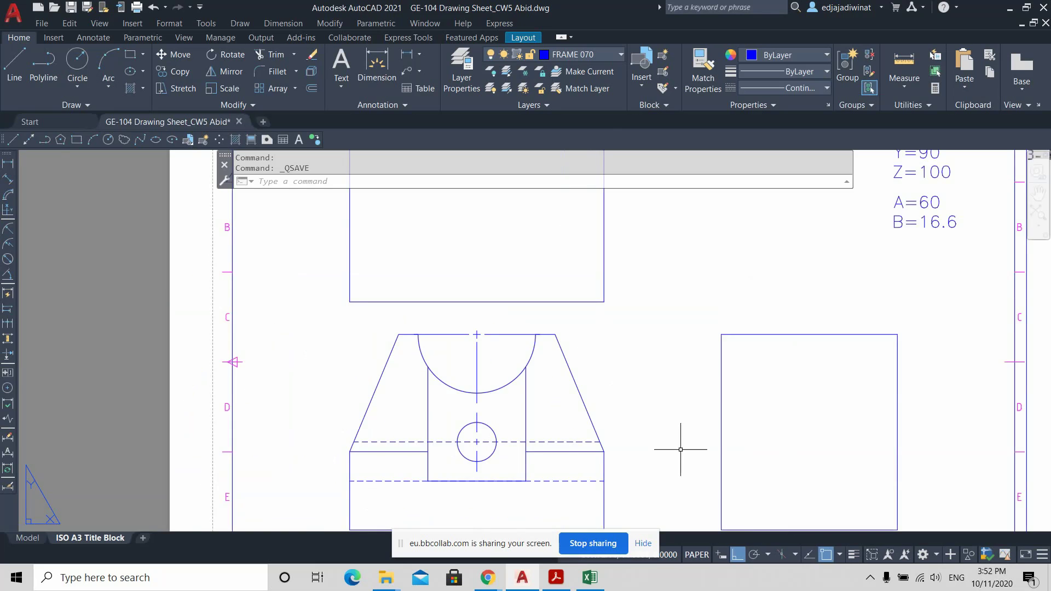
pyautogui.moveTo(680, 442); pyautogui.dragTo(423, 304, button='middle')
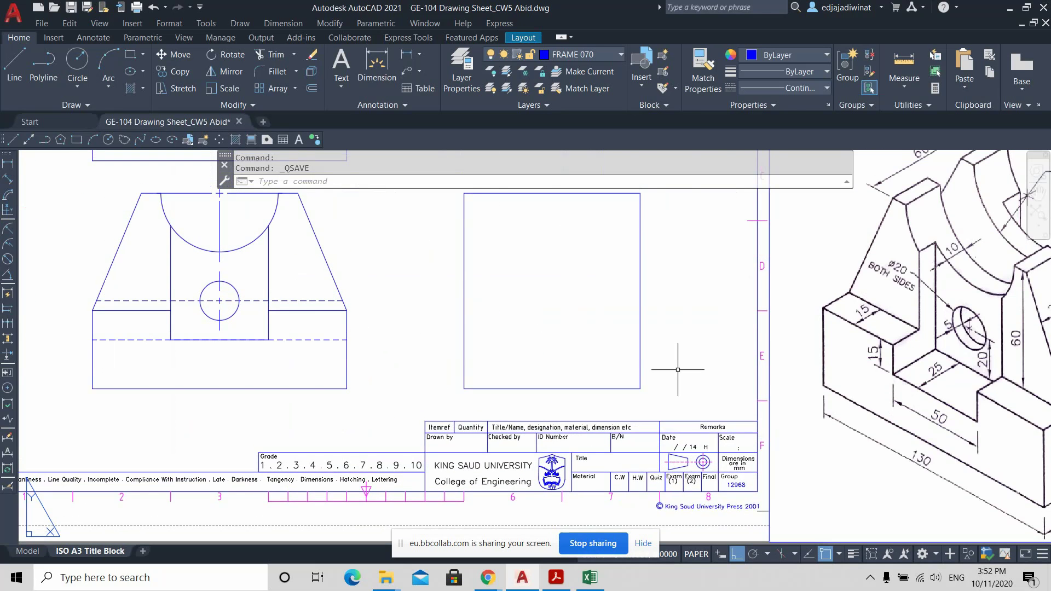
pyautogui.scroll(-2, 682, 366)
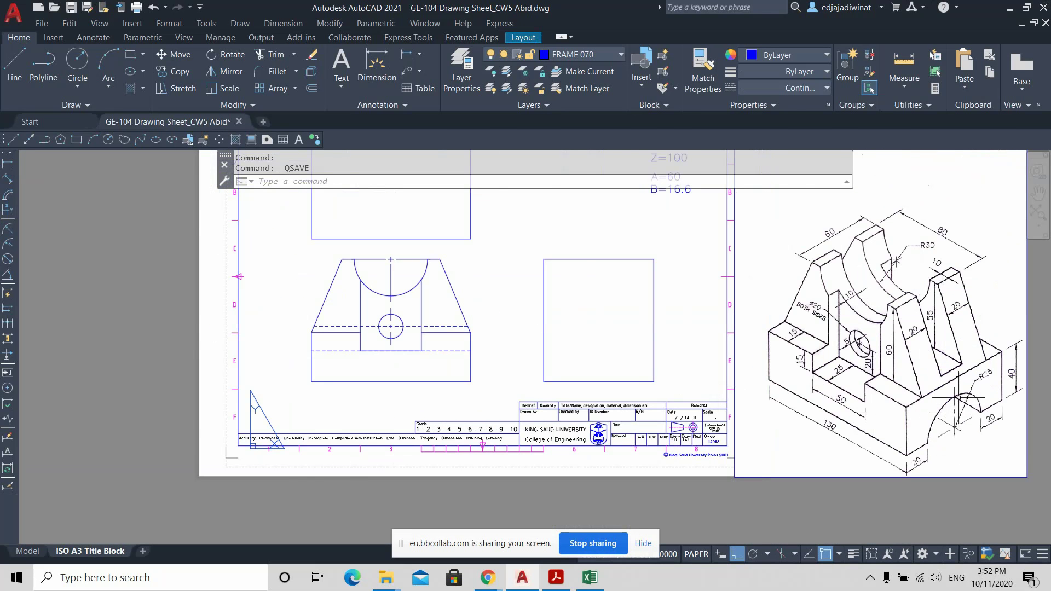
pyautogui.scroll(2, 959, 398)
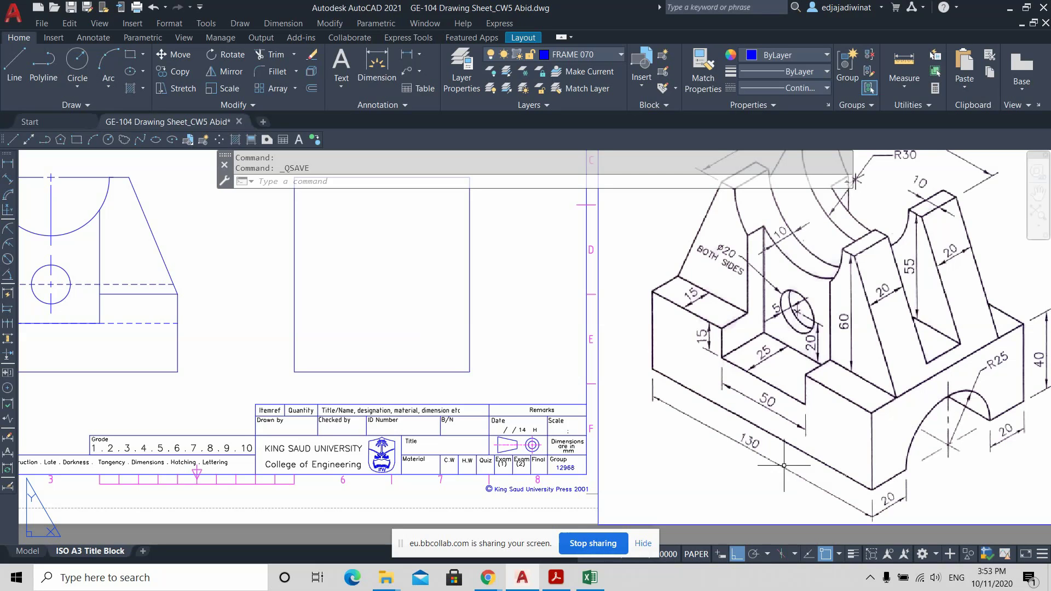
pyautogui.moveTo(382, 318); pyautogui.dragTo(577, 301, button='middle')
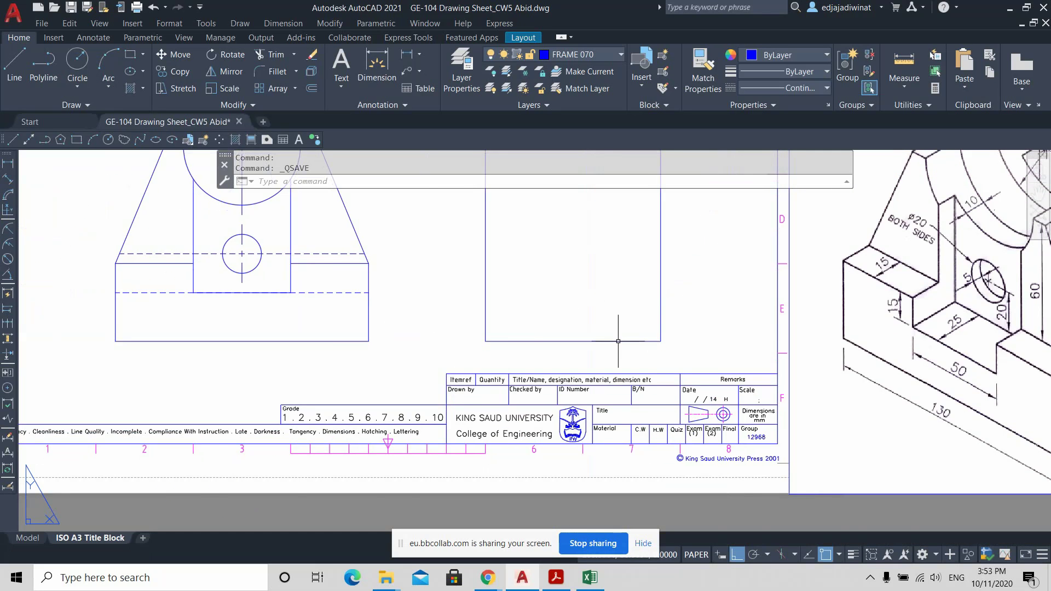
pyautogui.scroll(-2, 676, 351)
pyautogui.moveTo(689, 310); pyautogui.dragTo(618, 368, button='middle')
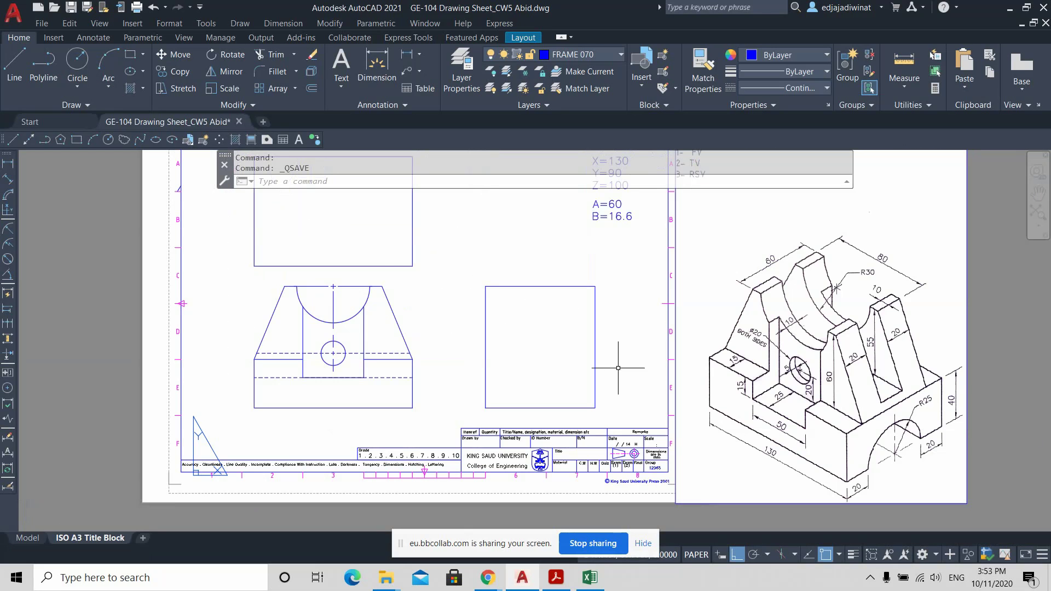
pyautogui.scroll(2, 401, 296)
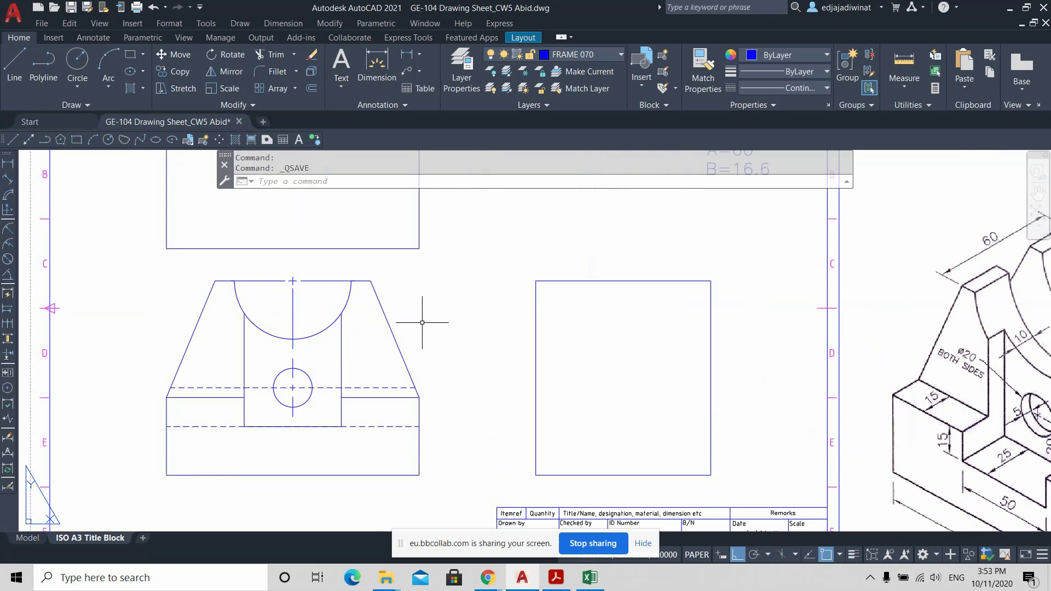
pyautogui.moveTo(436, 317); pyautogui.dragTo(575, 352, button='middle')
pyautogui.scroll(2, 575, 352)
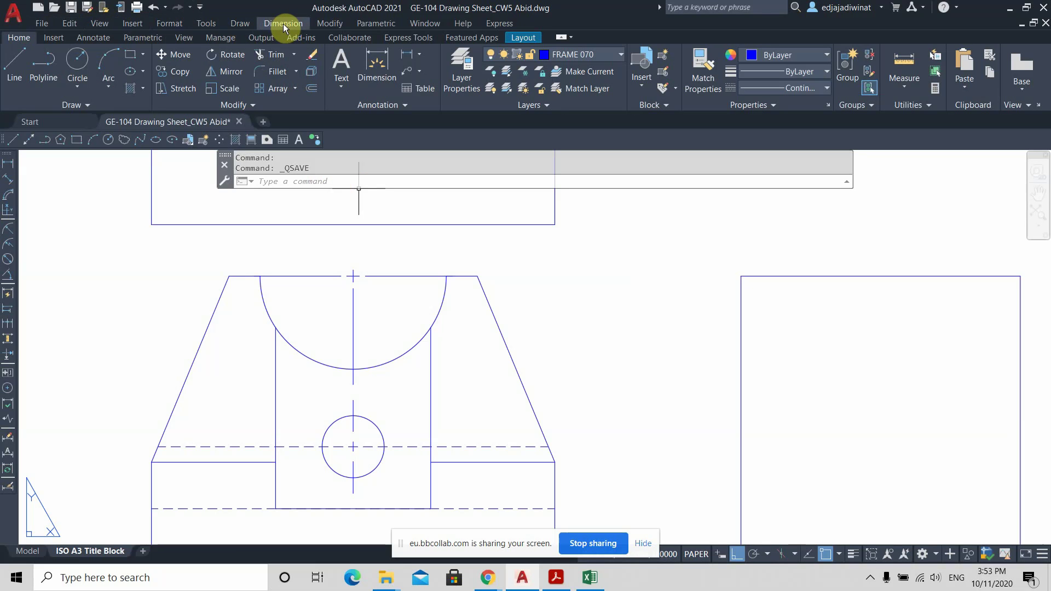
# Set the MENUBAR system variable to 1.
pyautogui.click(334, 184)
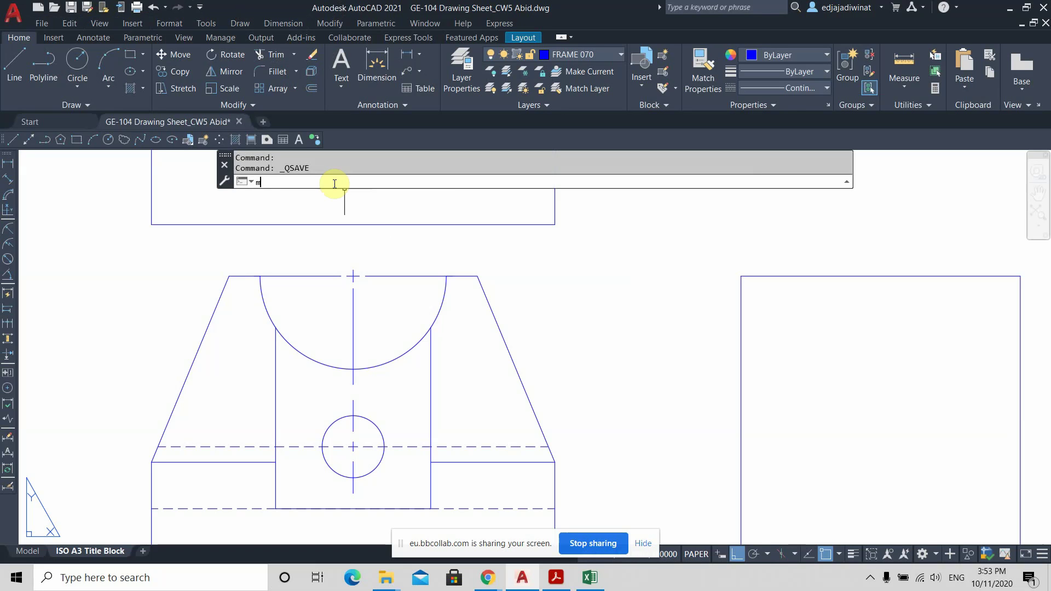
pyautogui.write('MeNU')
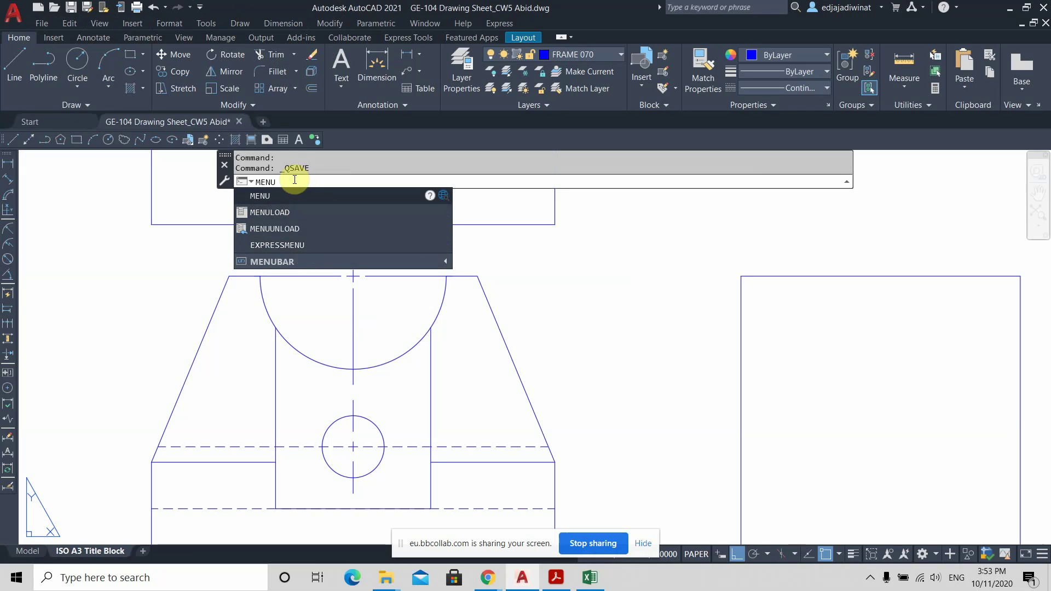
pyautogui.click(275, 261)
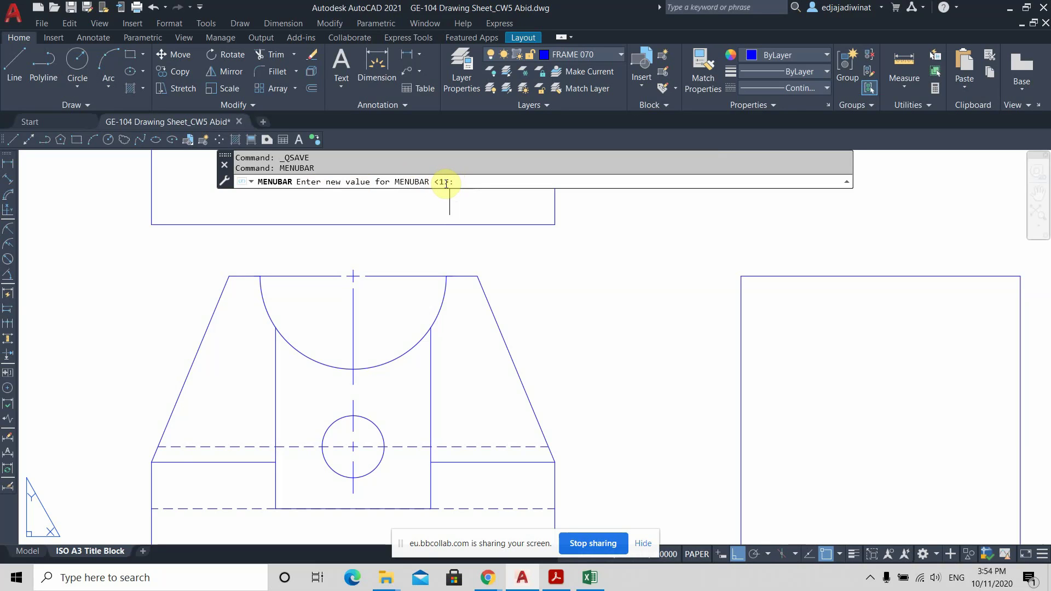
pyautogui.click(466, 181)
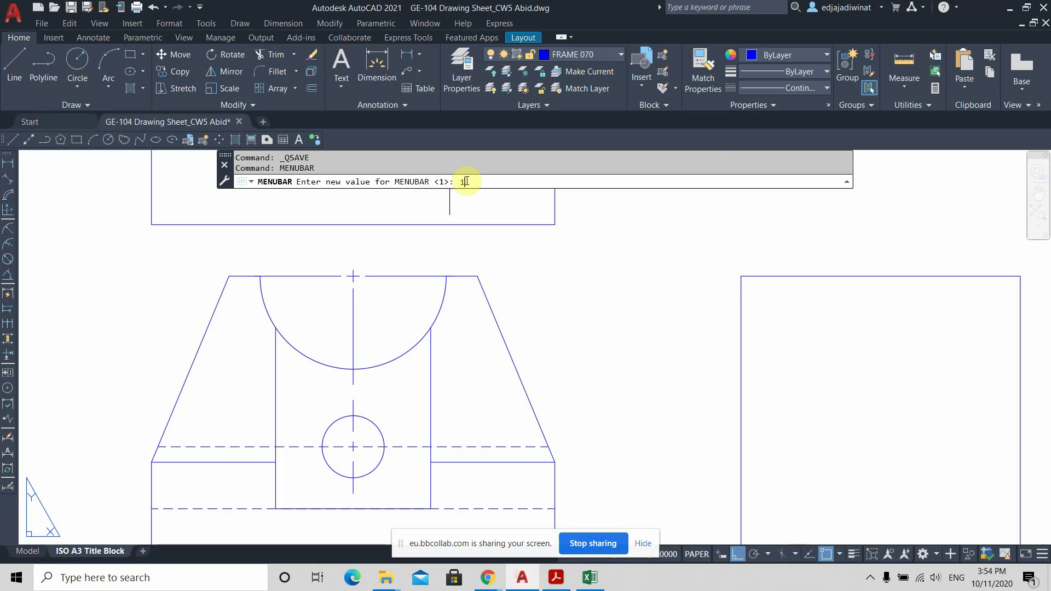
pyautogui.press('Return')
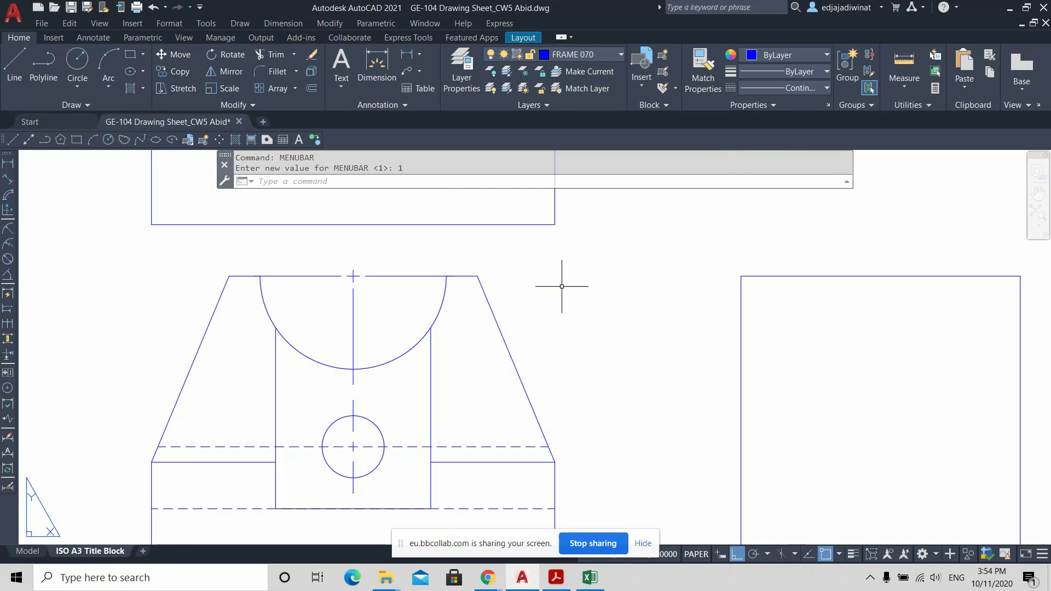
pyautogui.moveTo(564, 282); pyautogui.dragTo(579, 304, button='middle')
pyautogui.scroll(1, 563, 263)
pyautogui.scroll(-1, 564, 265)
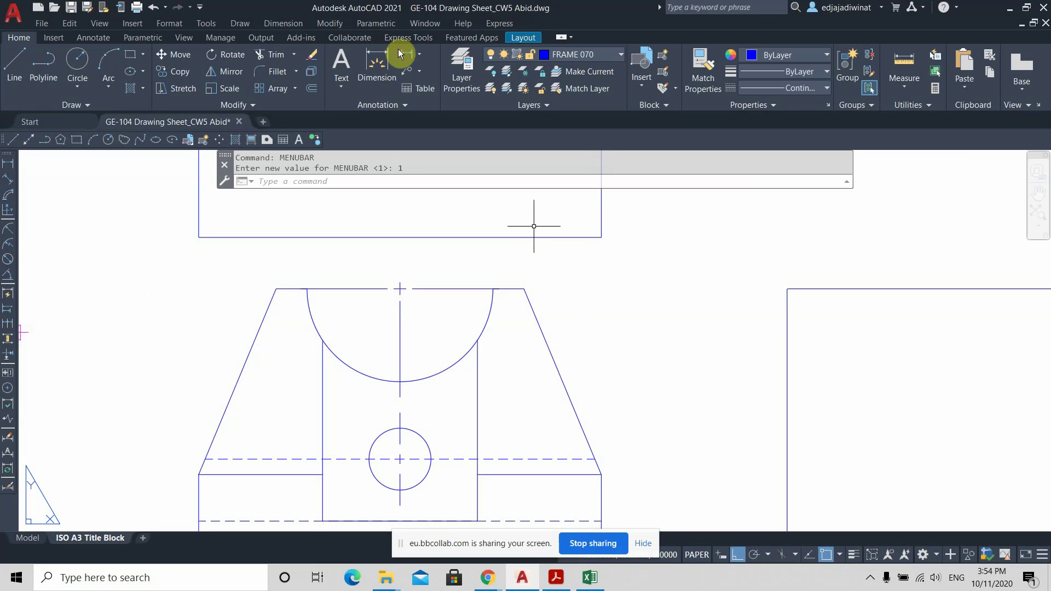
pyautogui.click(330, 22)
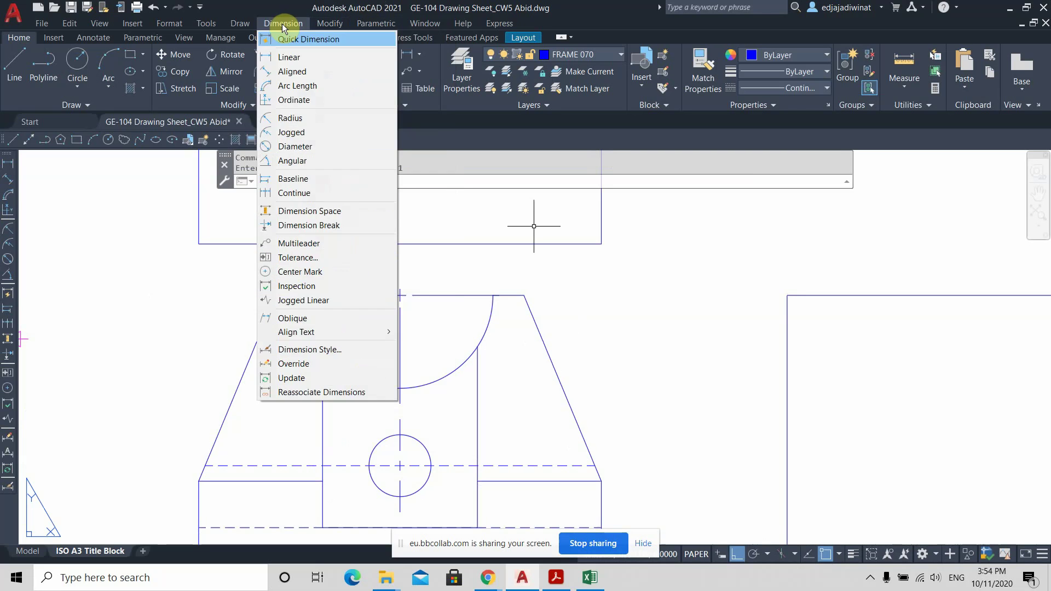
pyautogui.click(281, 24)
pyautogui.click(282, 24)
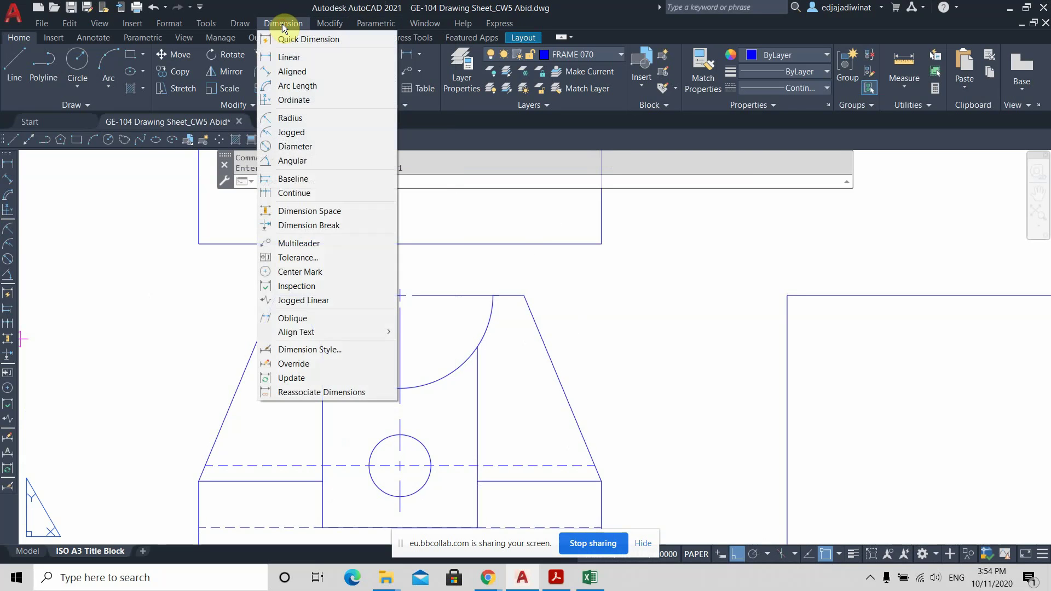
pyautogui.click(316, 273)
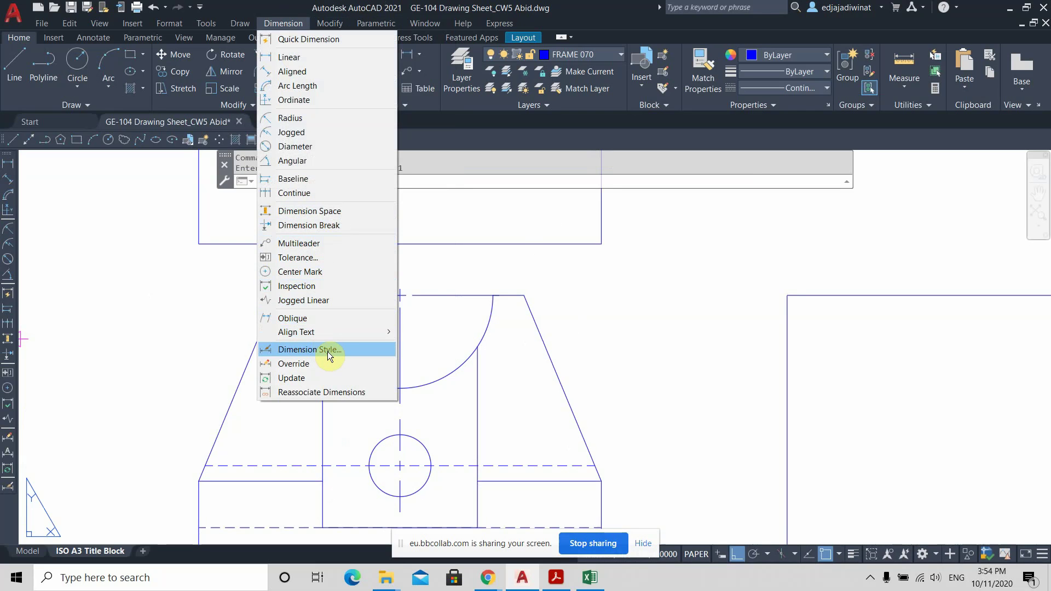
pyautogui.click(475, 280)
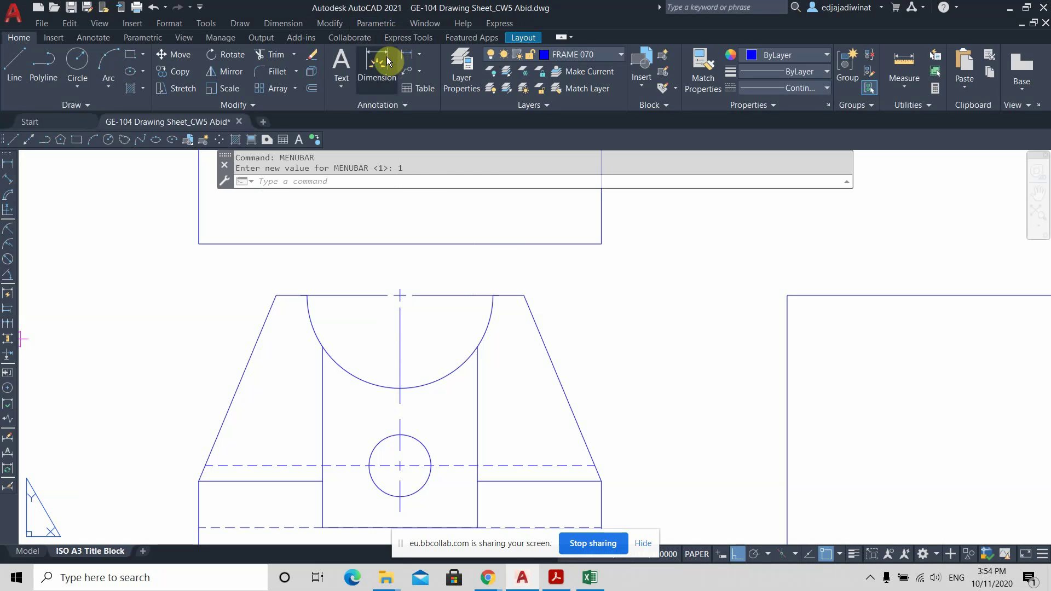
pyautogui.click(283, 23)
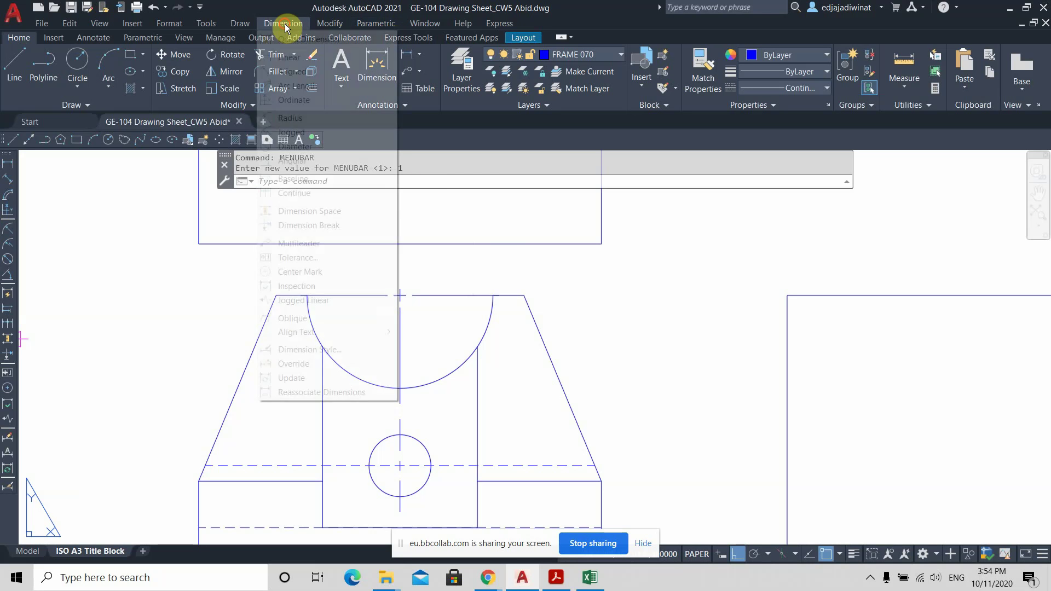
# Review the center mark type and size settings of the ISO-25 dimension style, leaving them as they are.
pyautogui.click(290, 350)
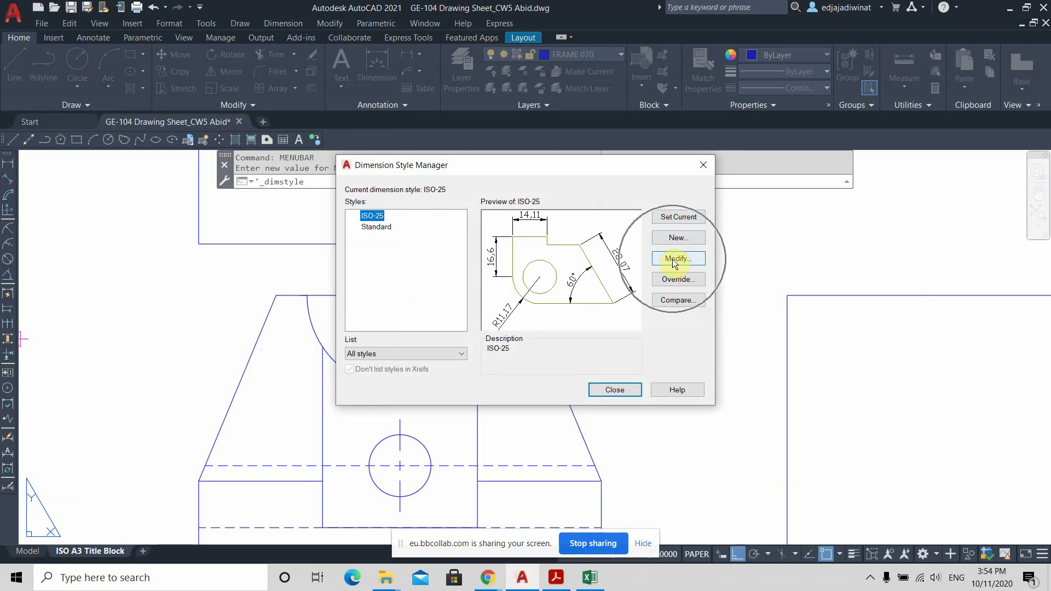
pyautogui.click(673, 259)
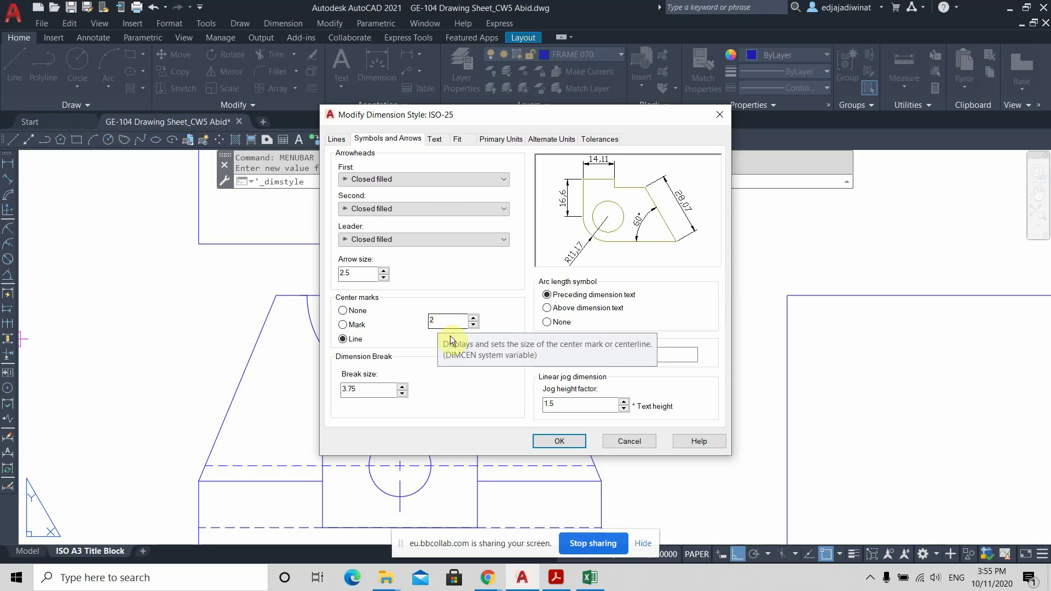
pyautogui.click(626, 441)
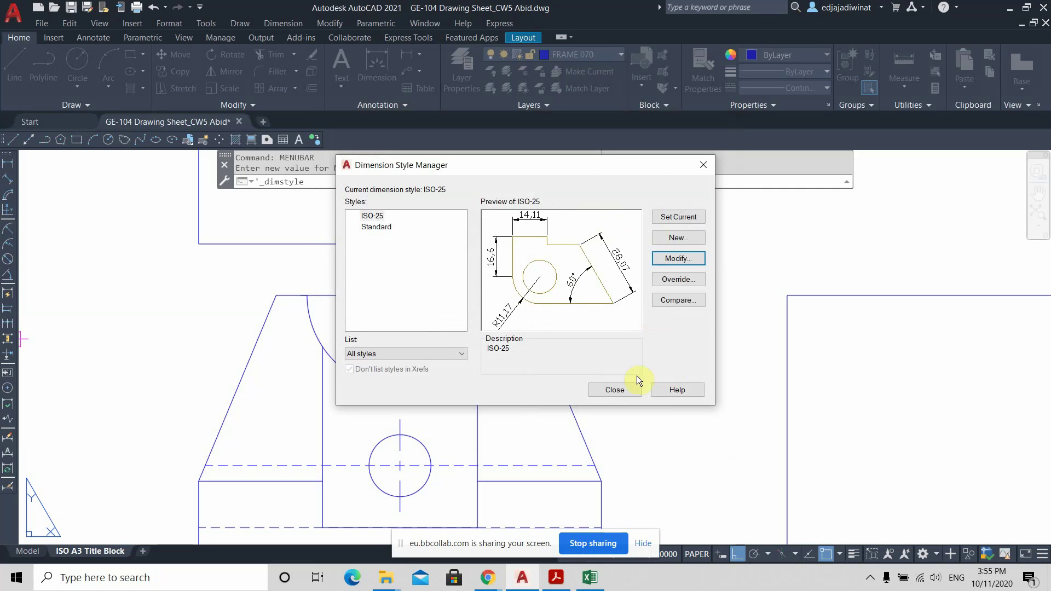
pyautogui.click(620, 390)
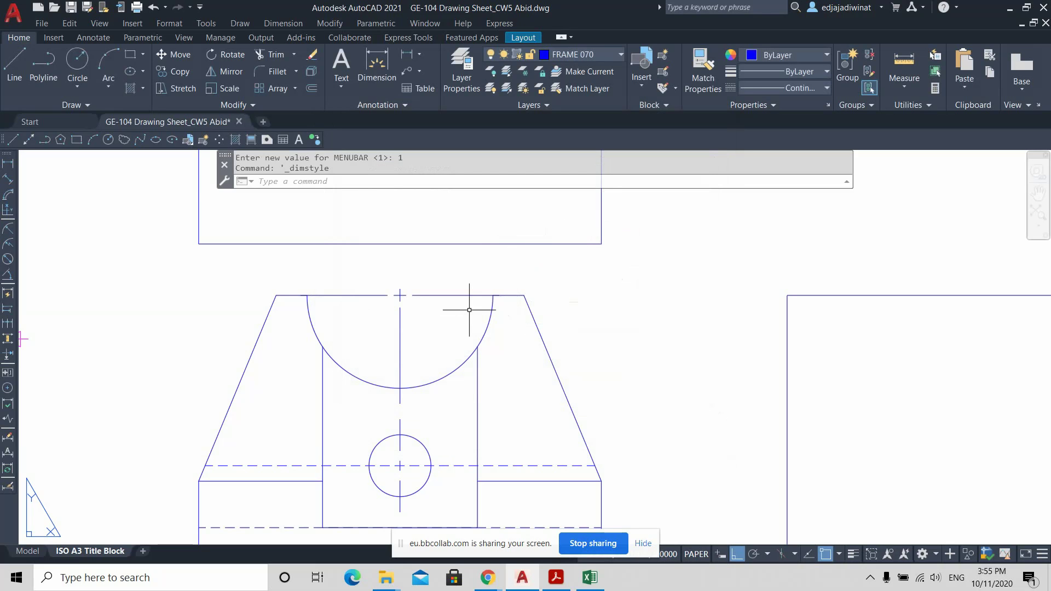
# Inspect the separate center mark lines of the semicircular cutout in the front view, selecting them one at a time.
pyautogui.scroll(2, 470, 310)
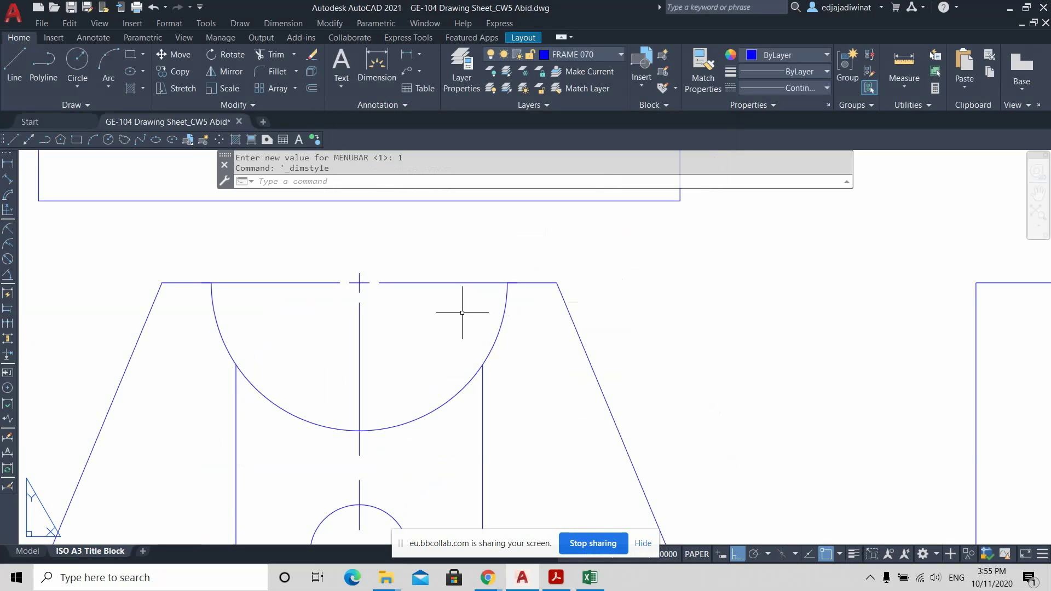
pyautogui.click(443, 283)
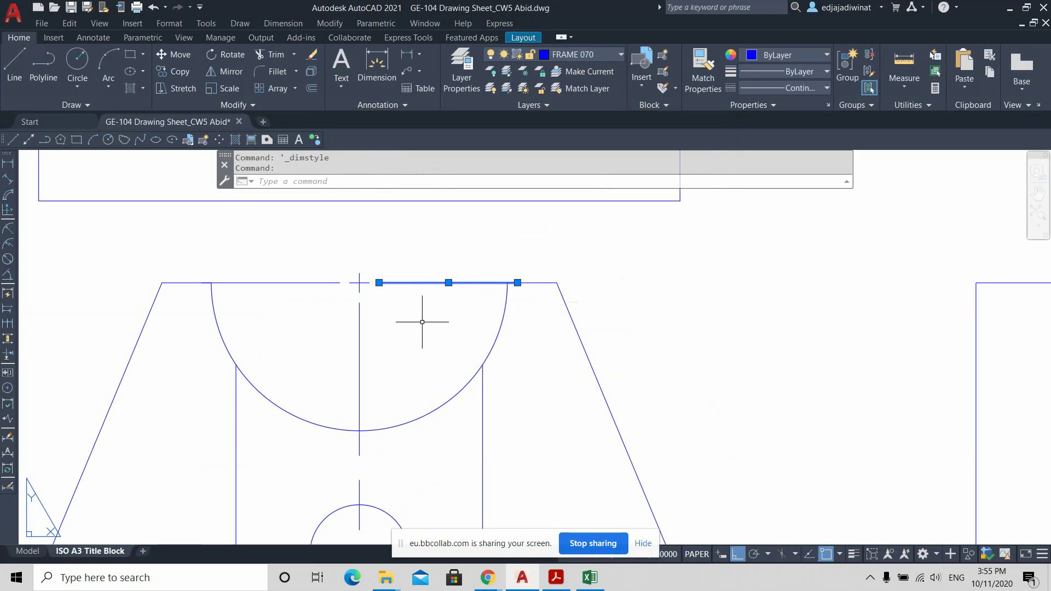
pyautogui.press('Escape')
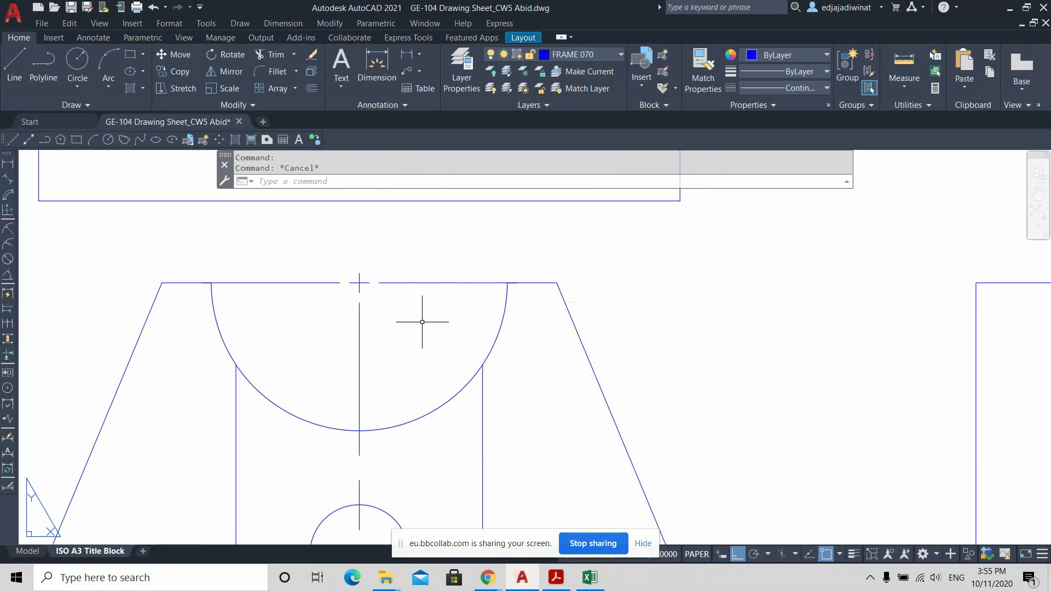
pyautogui.click(432, 328)
pyautogui.press('Escape')
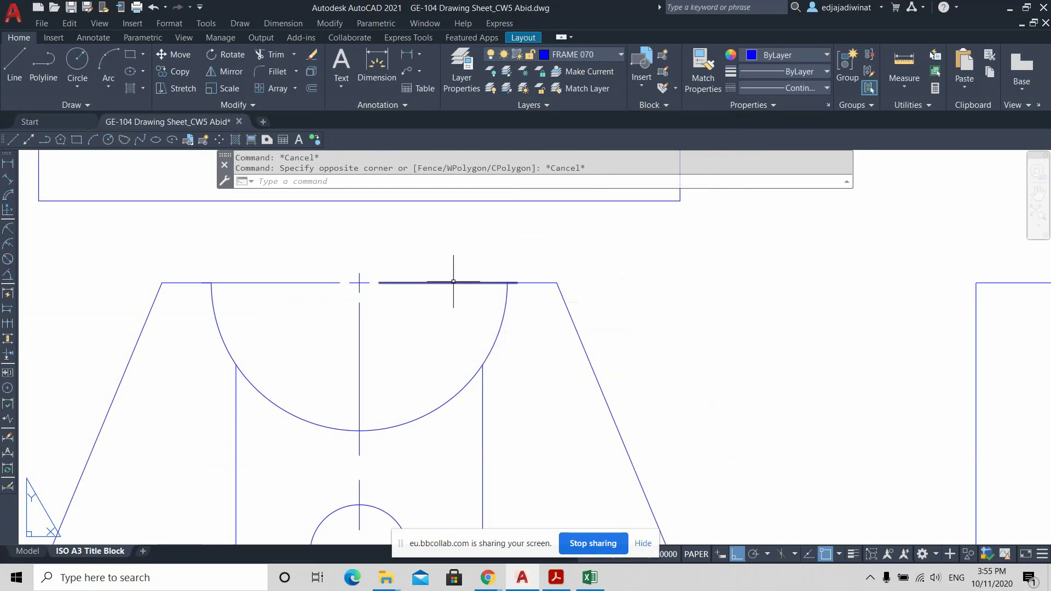
pyautogui.click(430, 284)
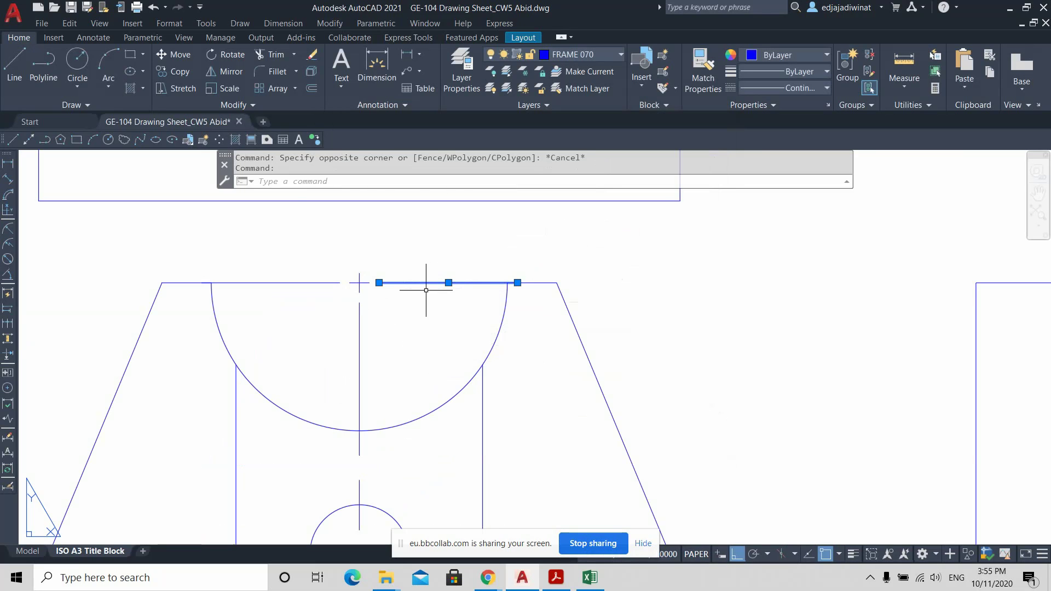
pyautogui.press('Escape')
pyautogui.click(359, 283)
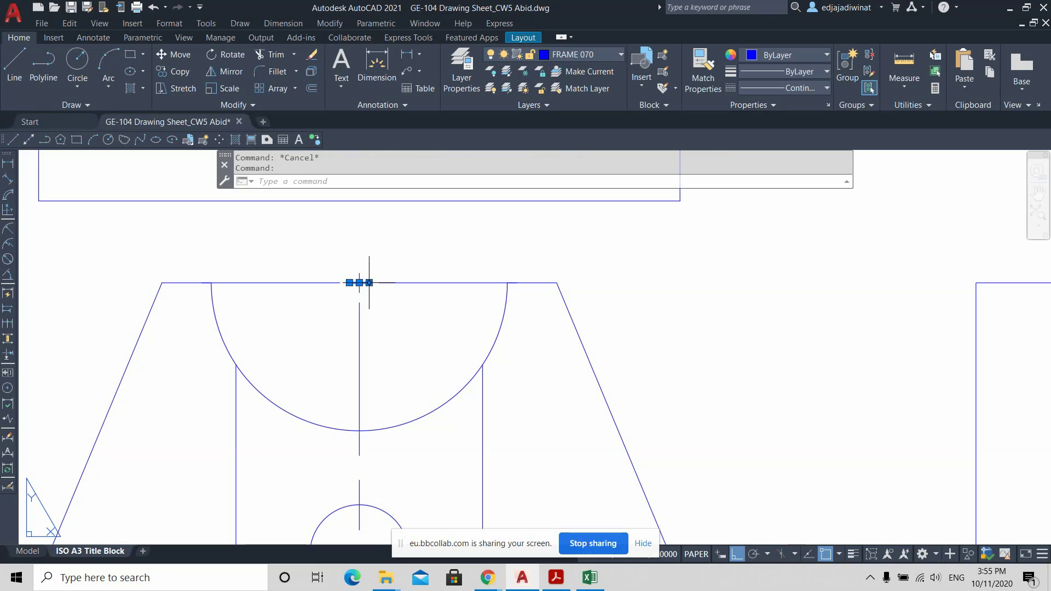
pyautogui.press('Escape')
pyautogui.click(305, 283)
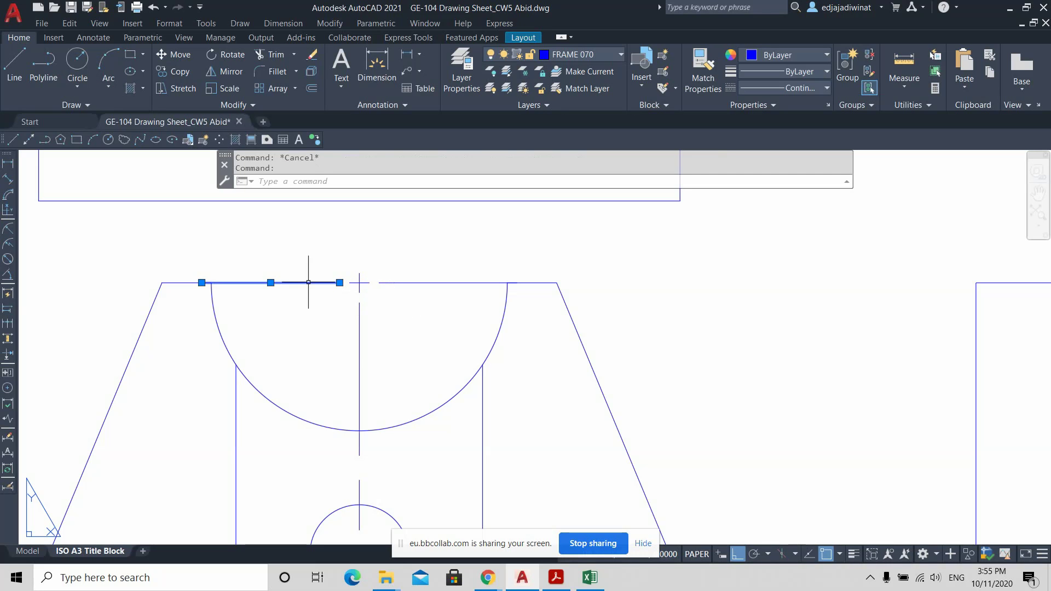
pyautogui.press('Escape')
pyautogui.click(360, 331)
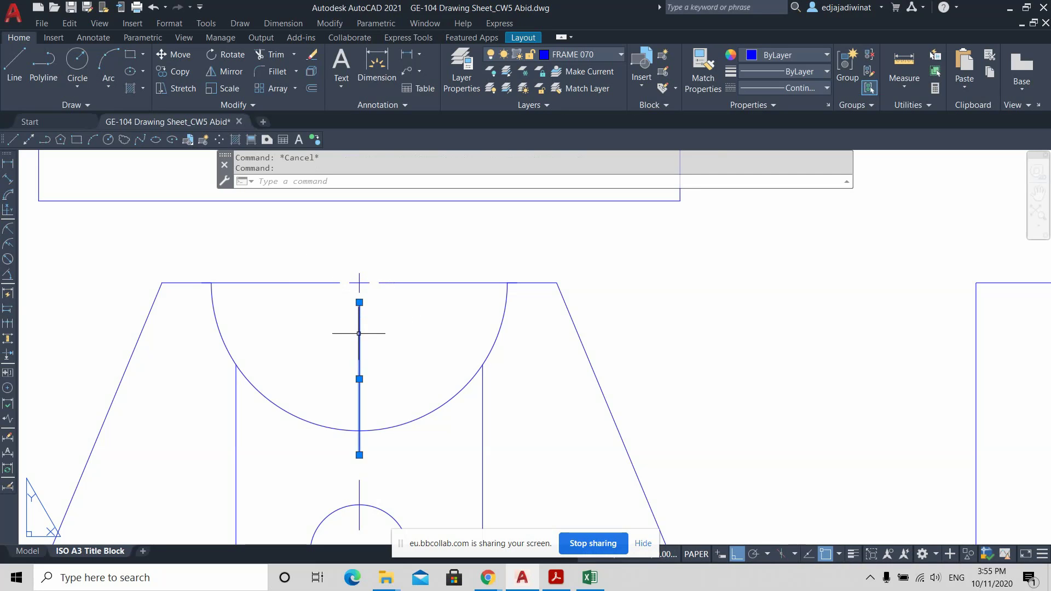
pyautogui.press('Escape')
pyautogui.click(359, 294)
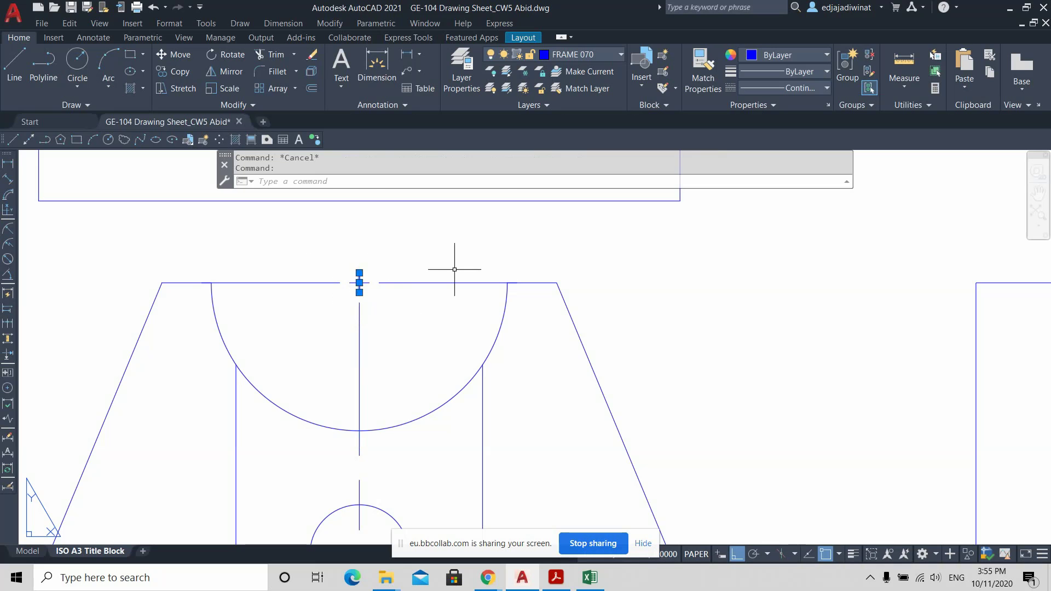
pyautogui.press('Escape')
# Set the linetype of all center mark lines of the semicircular cutout to Continuous.
pyautogui.click(465, 319)
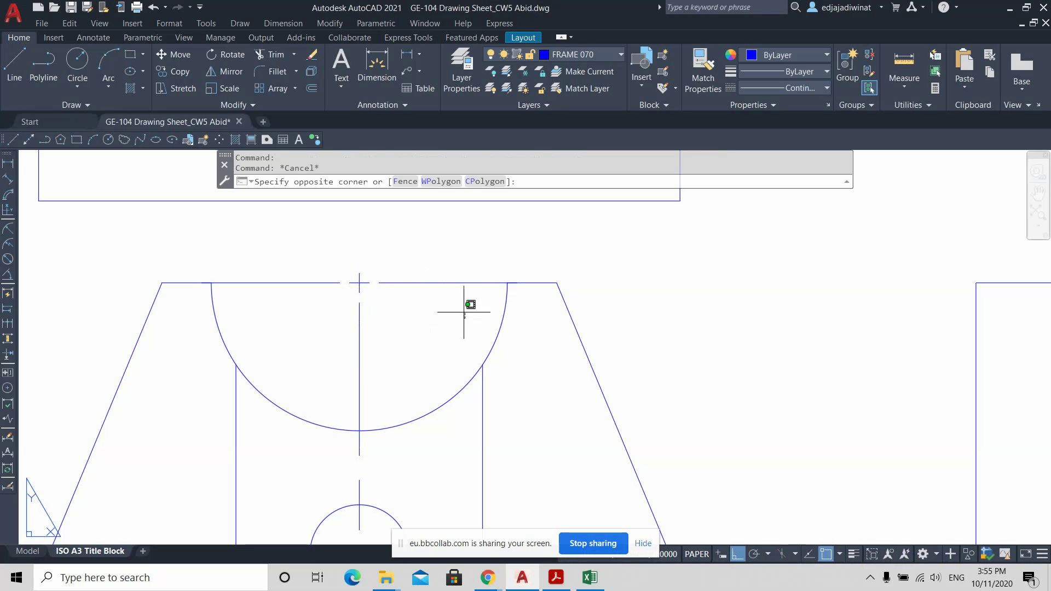
pyautogui.click(329, 251)
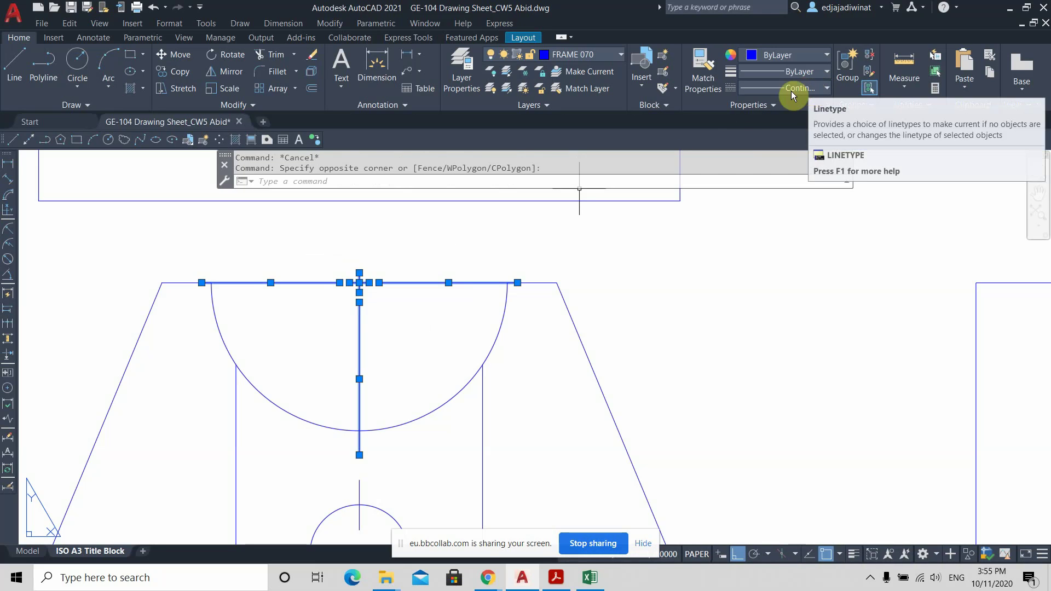
pyautogui.click(824, 91)
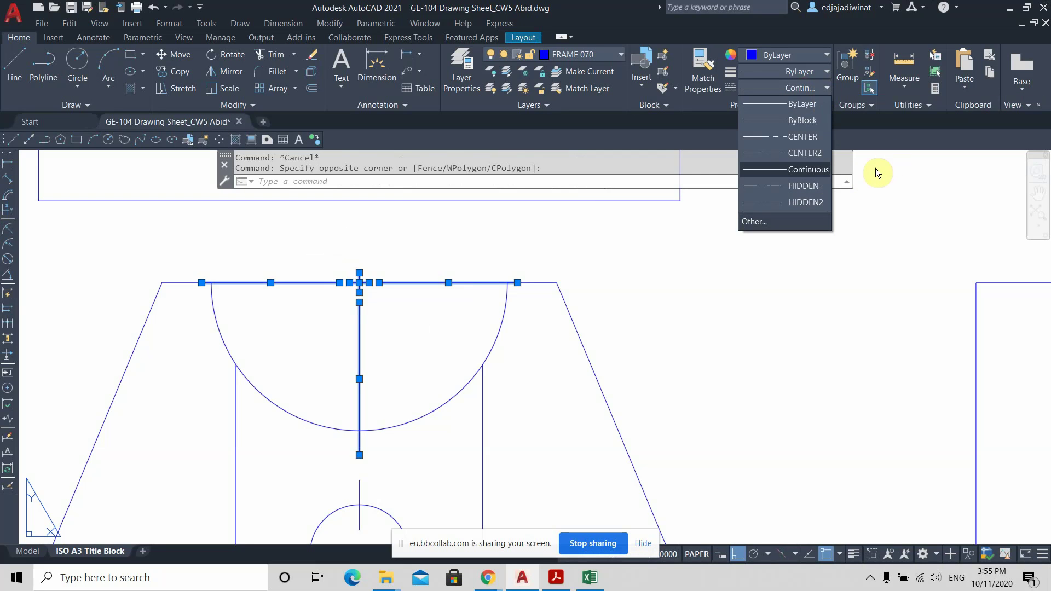
pyautogui.click(820, 171)
pyautogui.click(816, 172)
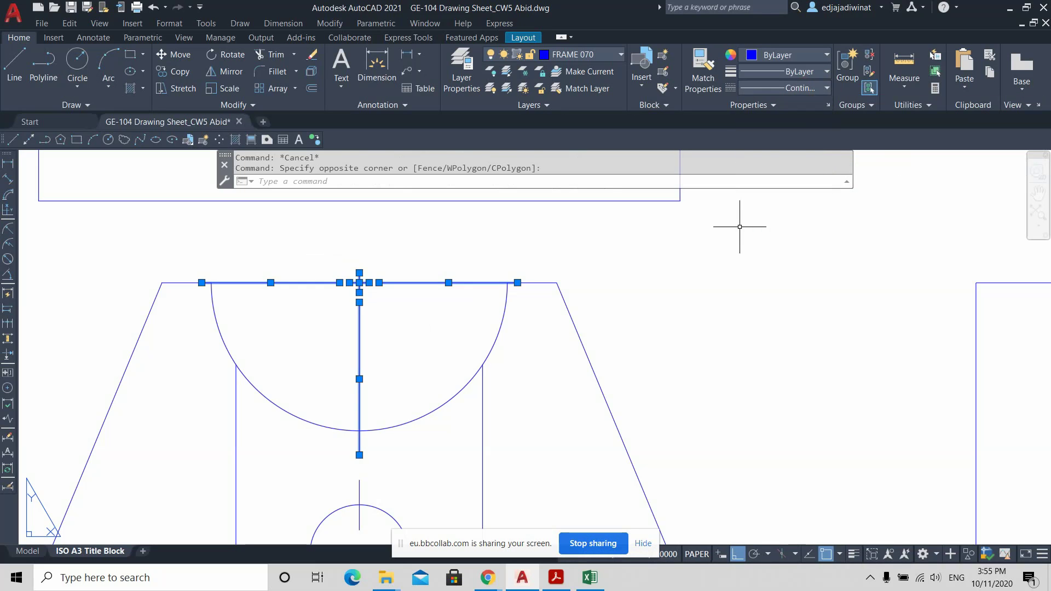
pyautogui.press('Escape')
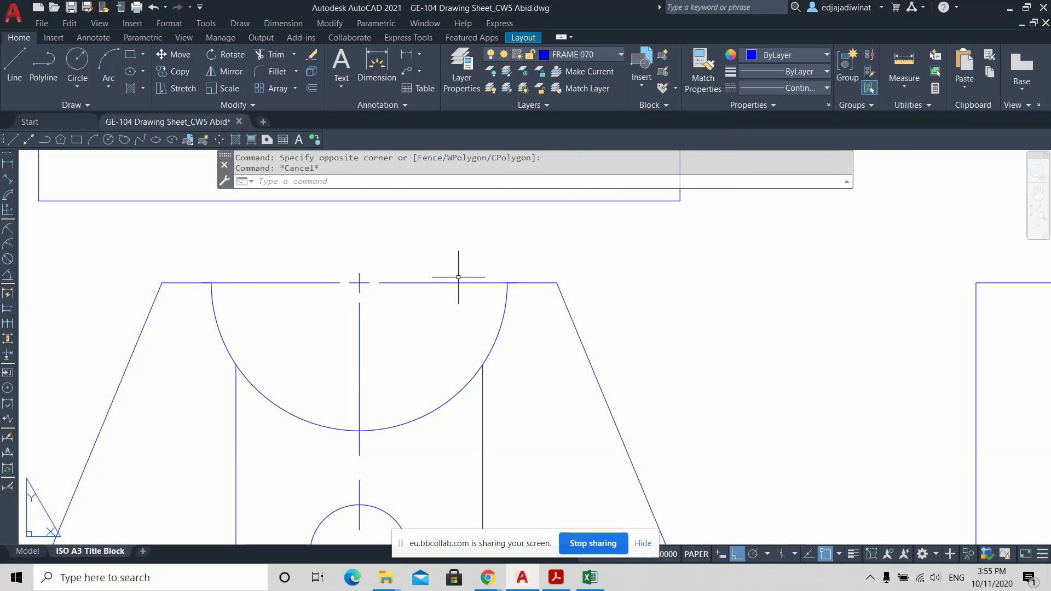
# Check the properties of the horizontal center mark lines along the top edge of the semicircular cutout.
pyautogui.moveTo(452, 283)
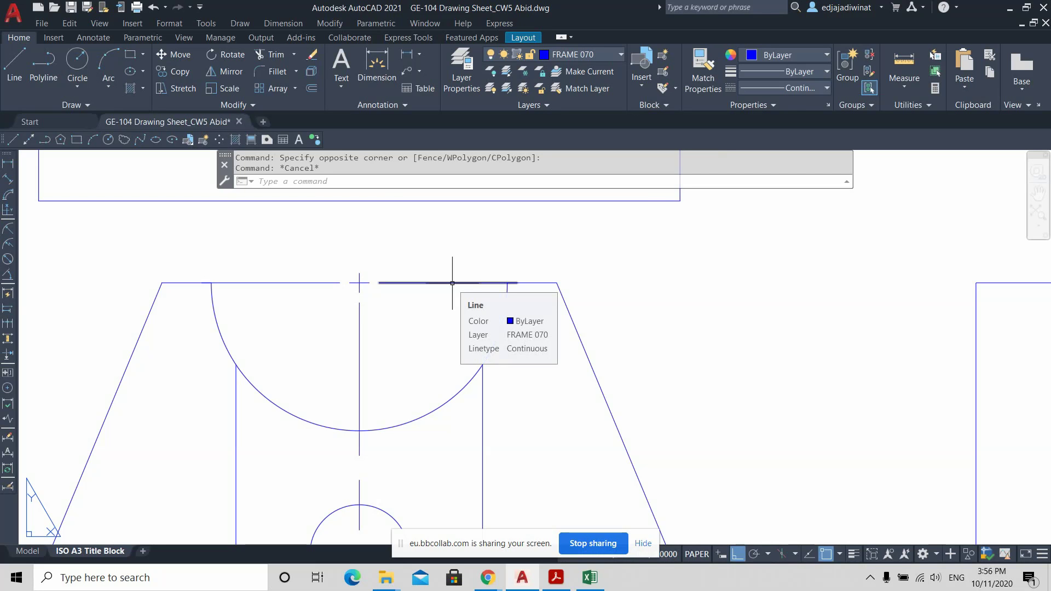
pyautogui.click(453, 283)
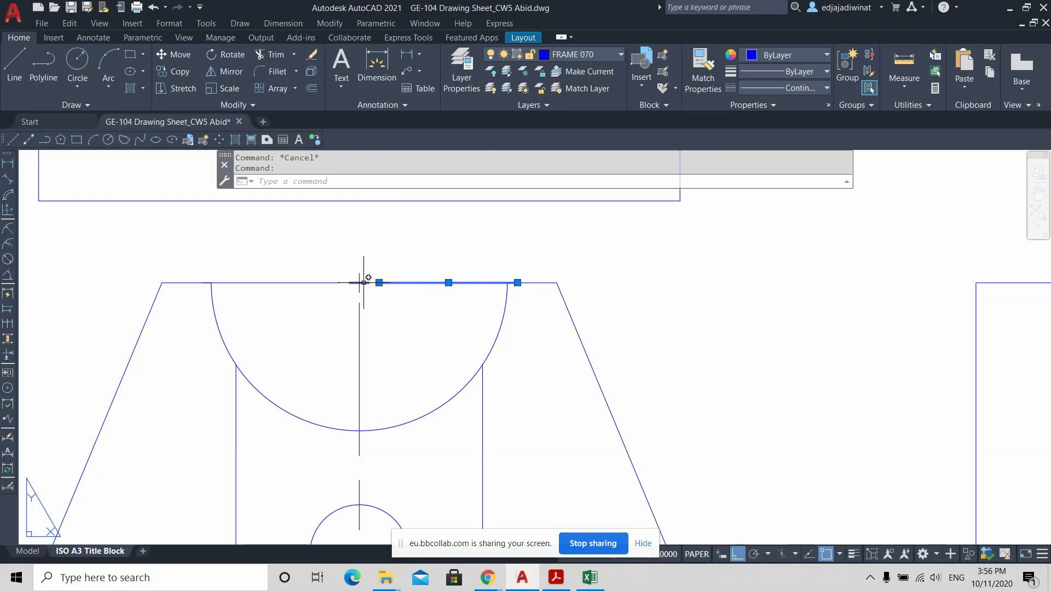
pyautogui.press('Escape')
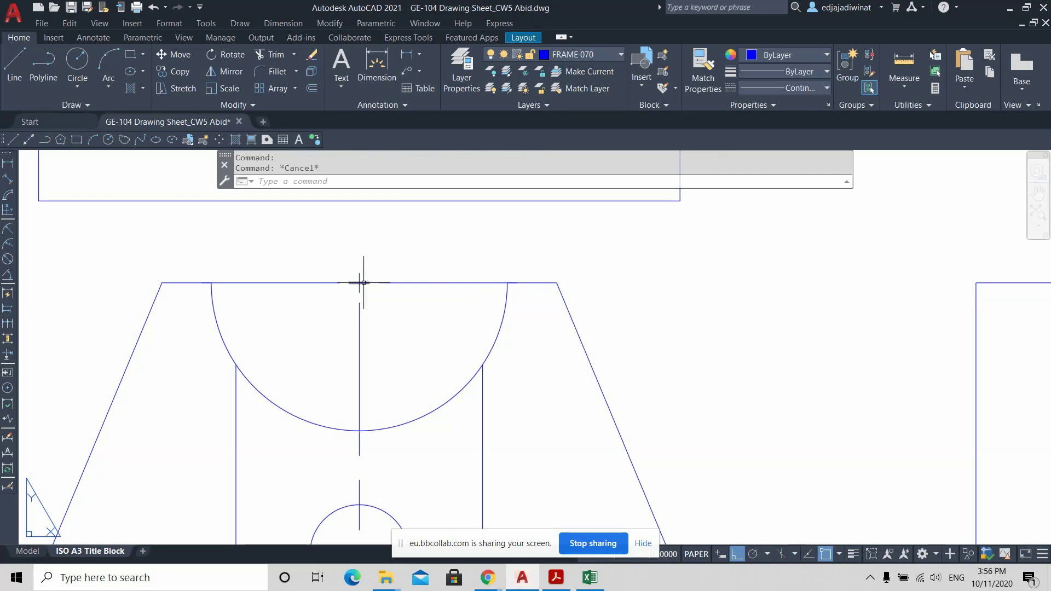
pyautogui.click(309, 284)
pyautogui.press('Escape')
# Set the linetype of the small circle's vertical centerline to CENTER2 and reselect the line to check it.
pyautogui.moveTo(462, 415); pyautogui.dragTo(466, 364, button='middle')
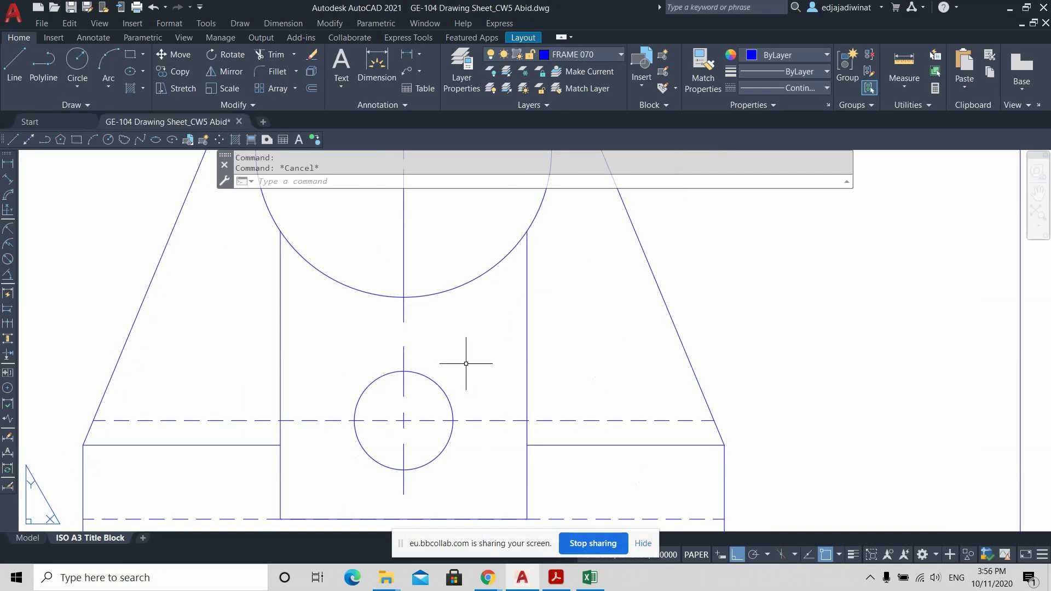
pyautogui.click(413, 360)
pyautogui.click(392, 353)
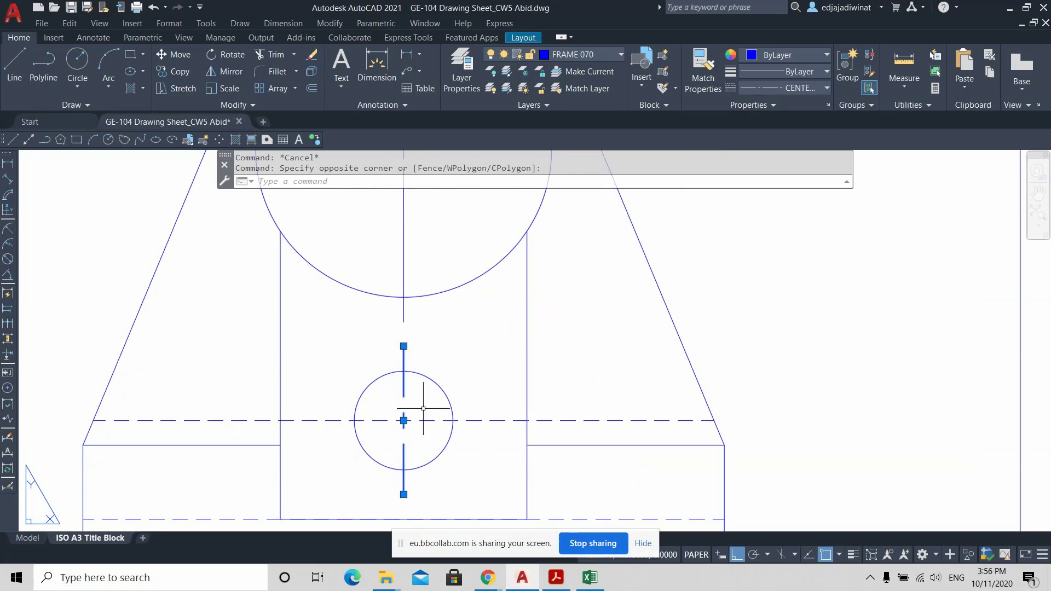
pyautogui.click(826, 88)
pyautogui.click(794, 153)
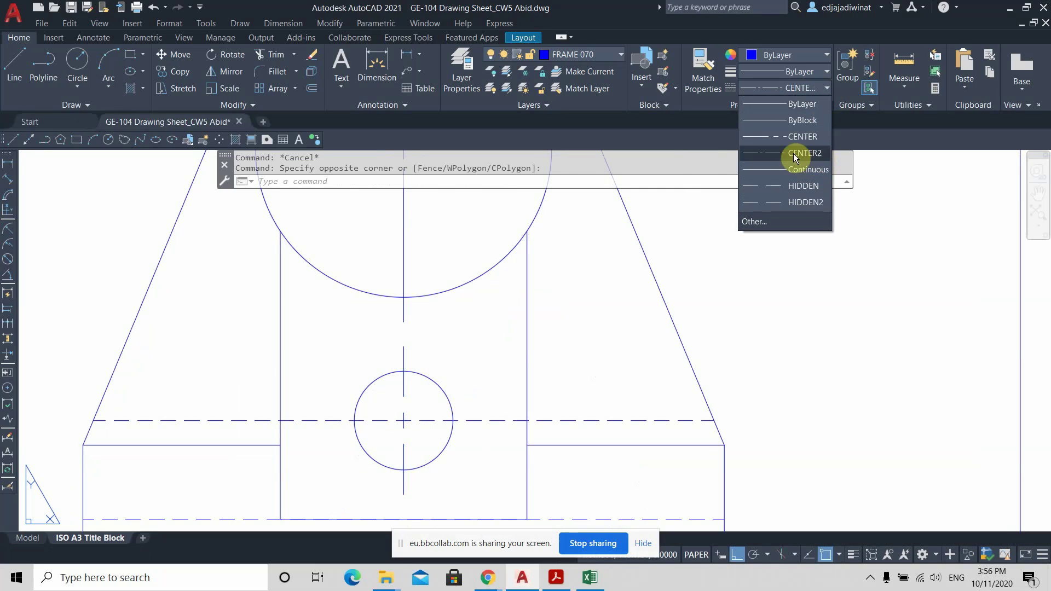
pyautogui.click(464, 352)
pyautogui.press('Escape')
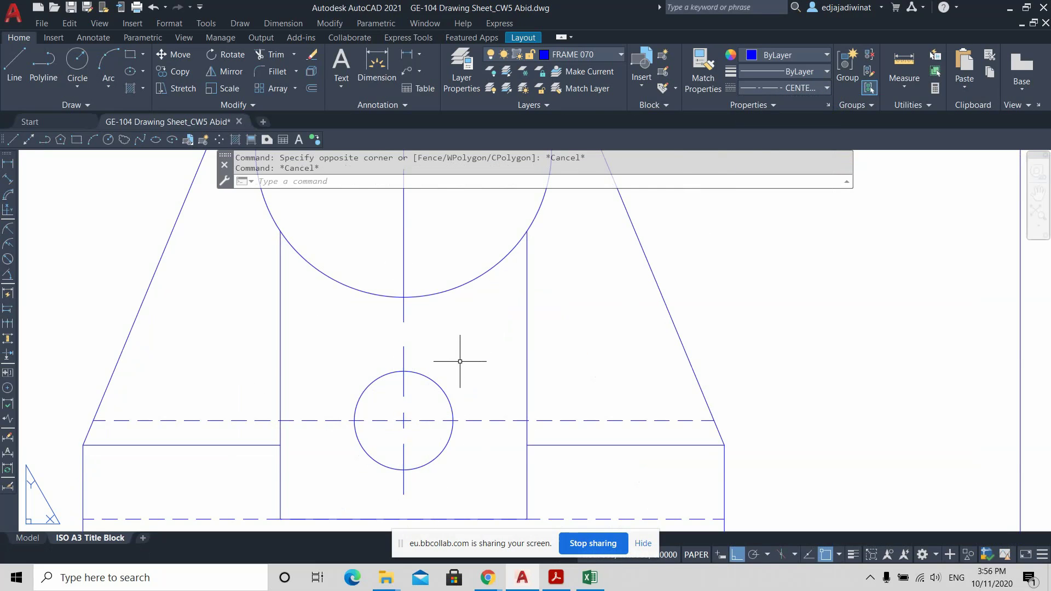
pyautogui.click(461, 361)
pyautogui.click(397, 356)
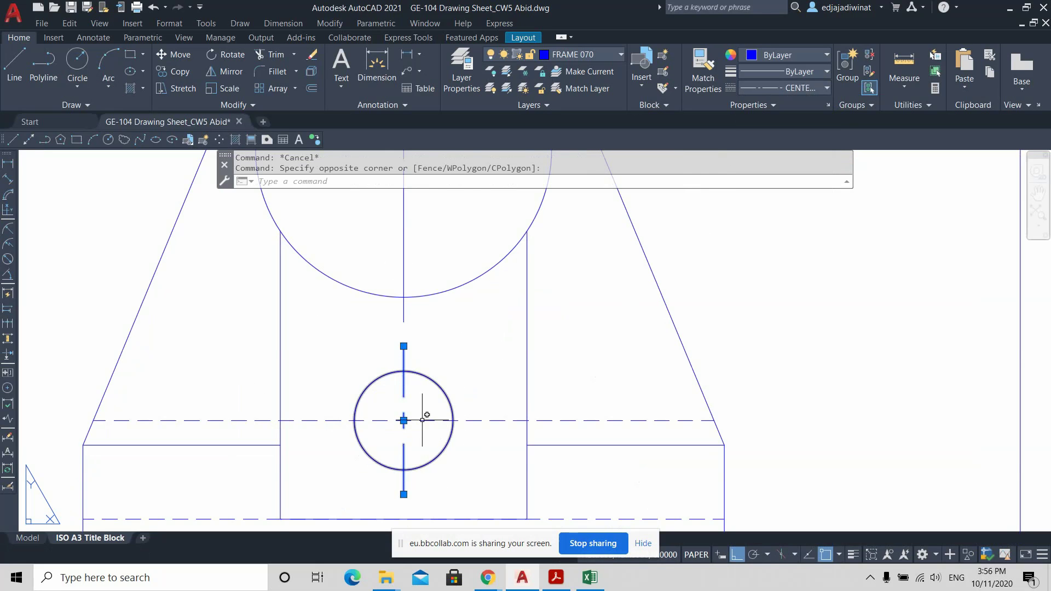
pyautogui.press('Escape')
# Examine the front view's center marks close up and against the whole drawing sheet.
pyautogui.moveTo(493, 313); pyautogui.dragTo(499, 447, button='middle')
pyautogui.scroll(-3, 666, 375)
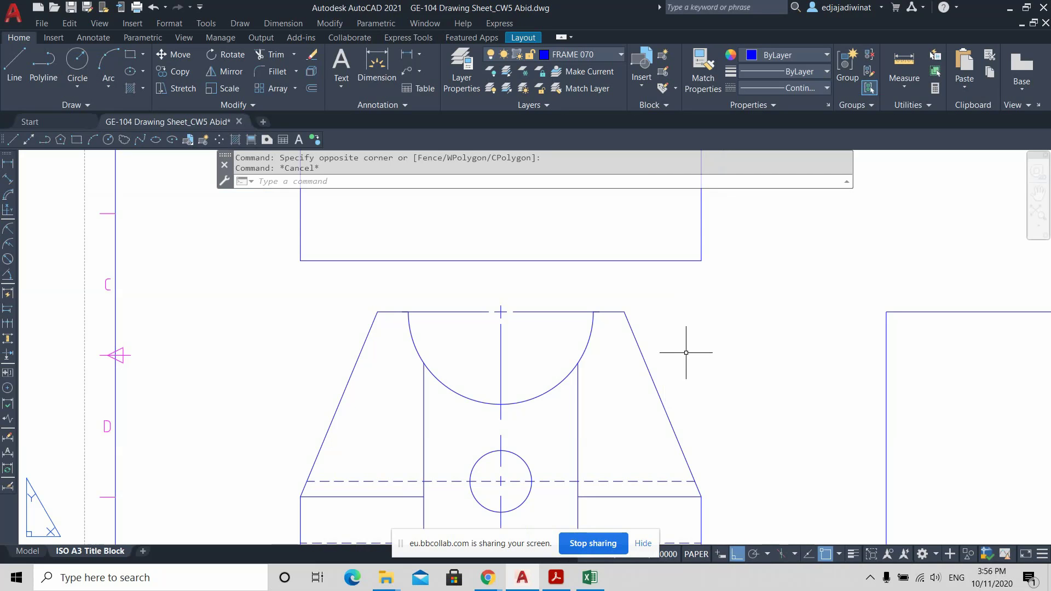
pyautogui.moveTo(704, 404); pyautogui.dragTo(684, 378, button='middle')
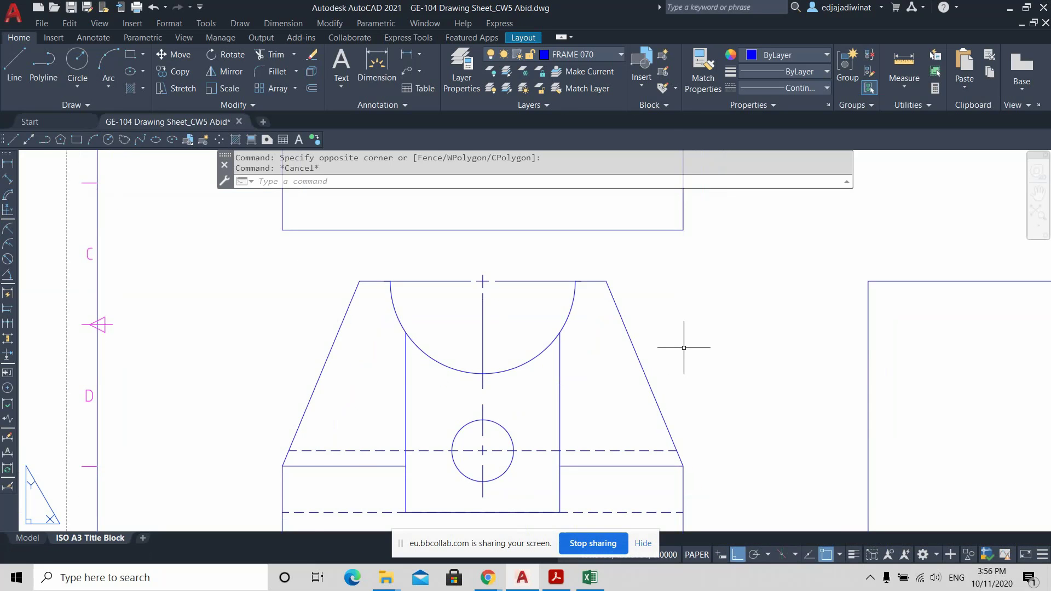
pyautogui.scroll(2, 684, 347)
pyautogui.moveTo(652, 296); pyautogui.dragTo(677, 431, button='middle')
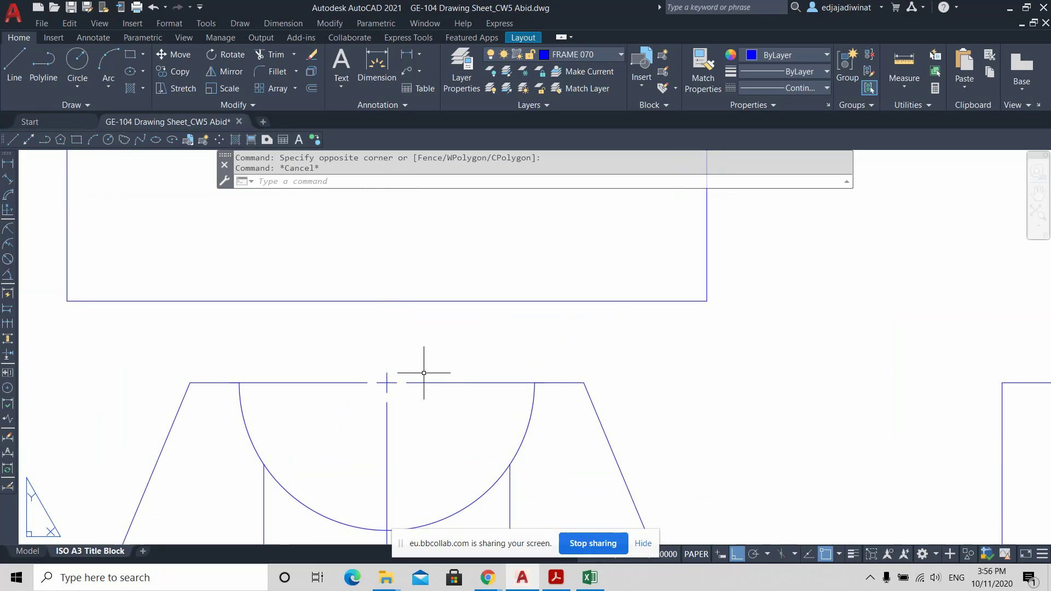
pyautogui.scroll(-5, 478, 454)
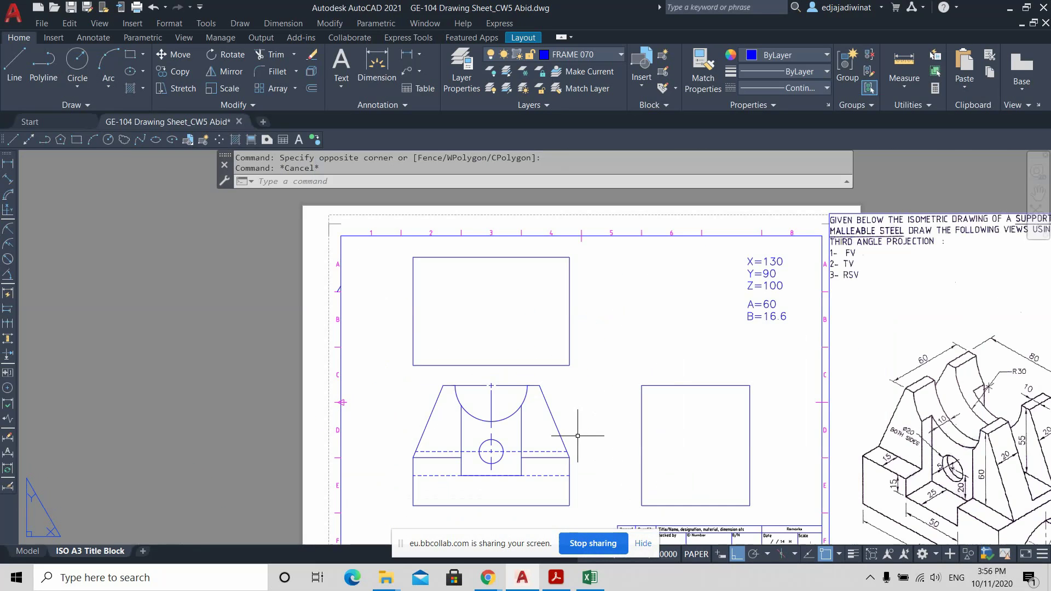
pyautogui.scroll(-2, 575, 430)
pyautogui.moveTo(595, 429); pyautogui.dragTo(582, 405, button='middle')
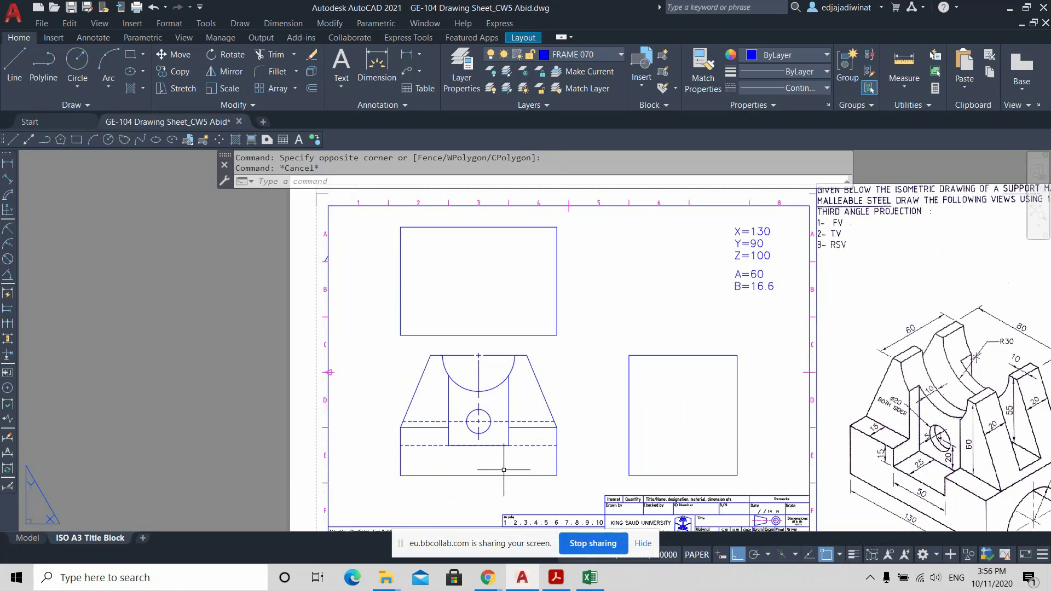
pyautogui.scroll(2, 506, 470)
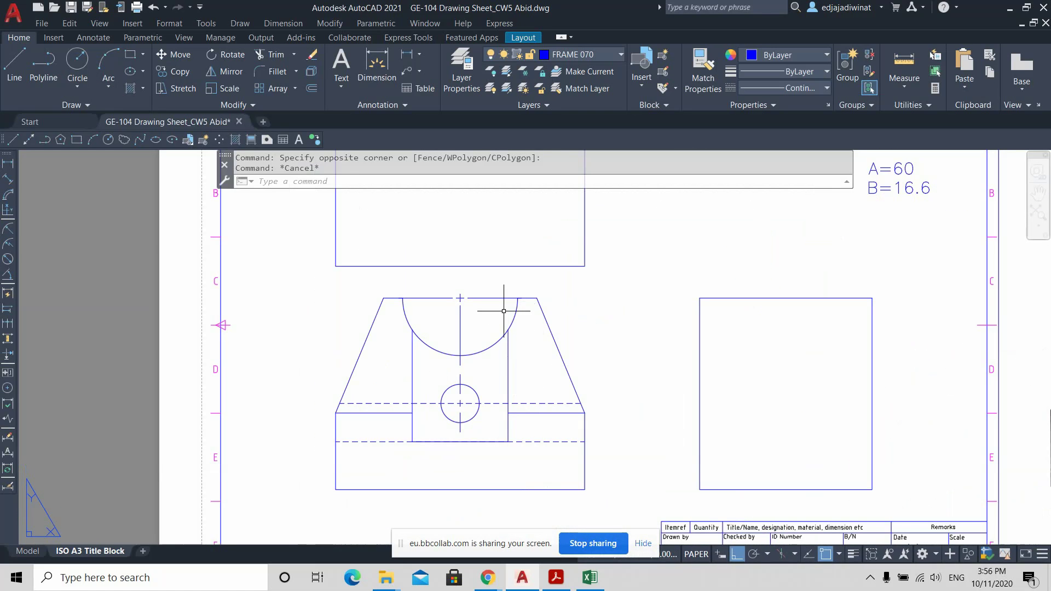
# Examine the two horizontal center mark lines along the semicircular cutout's top edge, close up and at sheet scale.
pyautogui.click(424, 298)
pyautogui.click(490, 298)
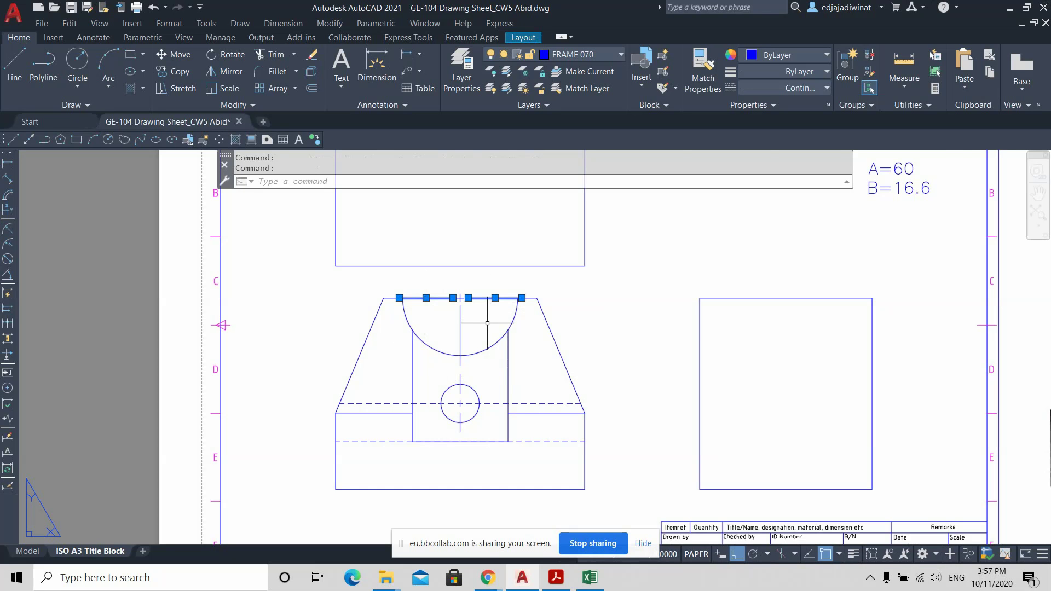
pyautogui.scroll(-2, 487, 323)
pyautogui.scroll(4, 487, 323)
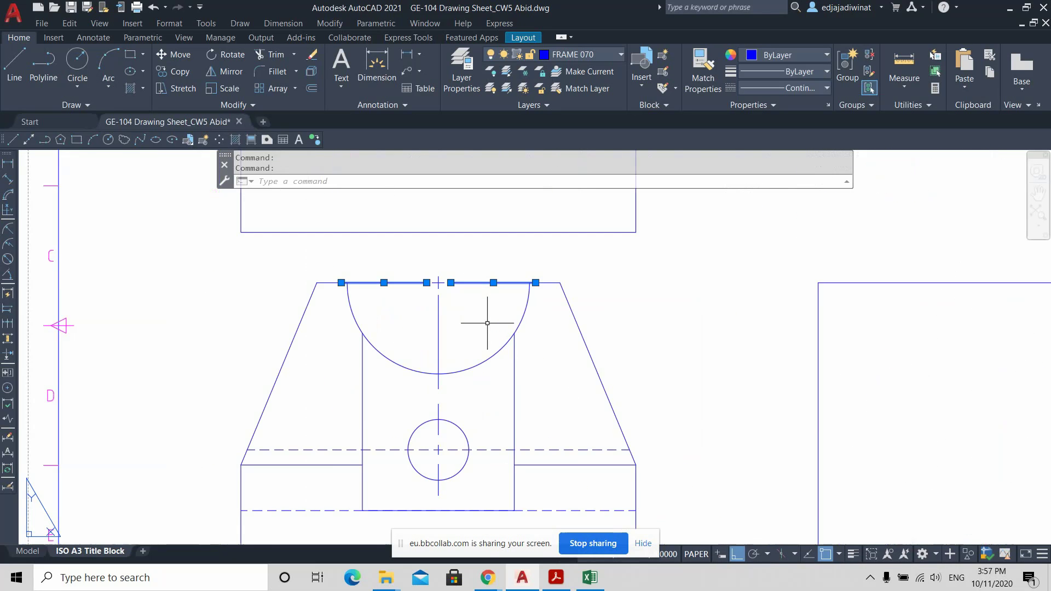
pyautogui.scroll(3, 482, 318)
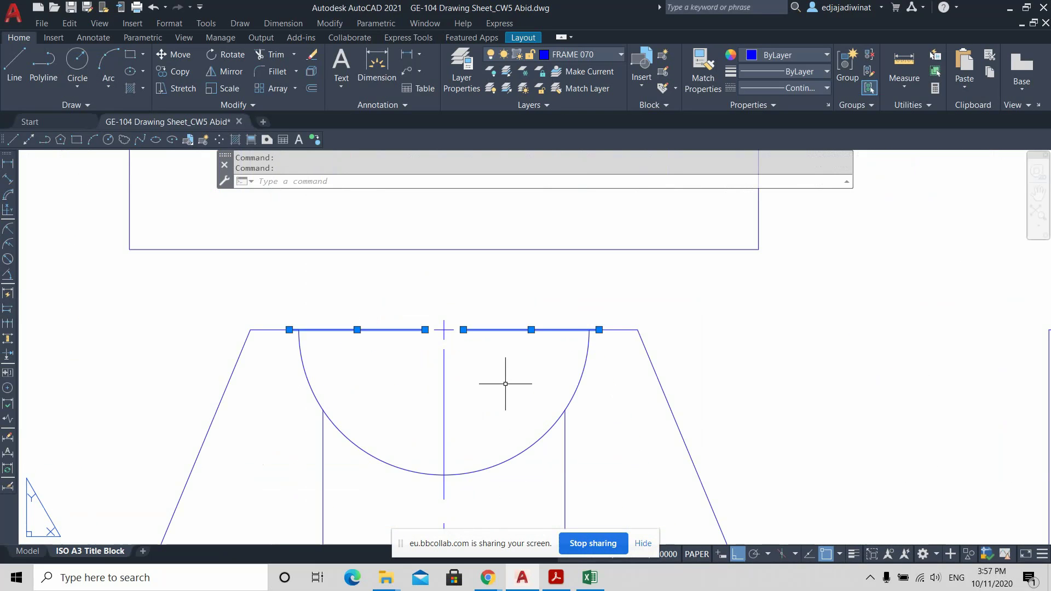
pyautogui.press('Escape')
pyautogui.scroll(-3, 530, 380)
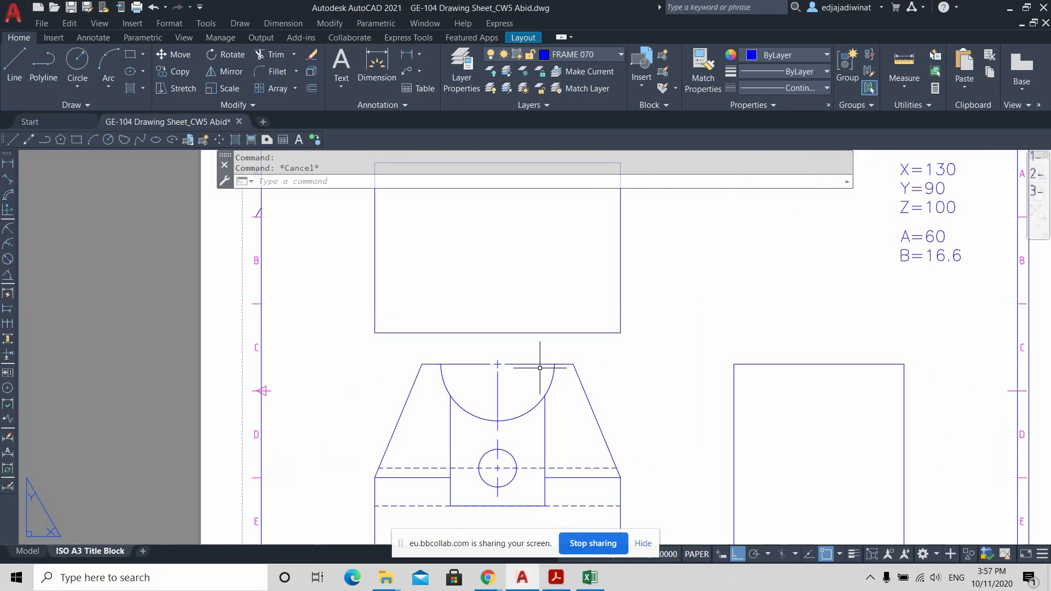
pyautogui.scroll(-2, 686, 324)
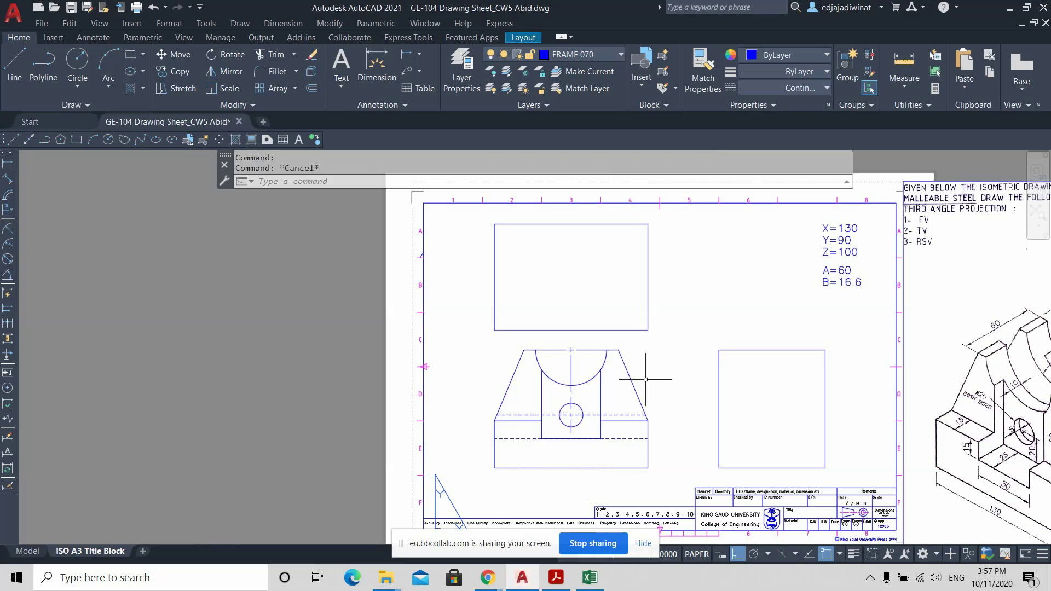
# Try the CENTER2 linetype on the two horizontal and the long vertical center mark lines of the semicircular cutout.
pyautogui.click(596, 348)
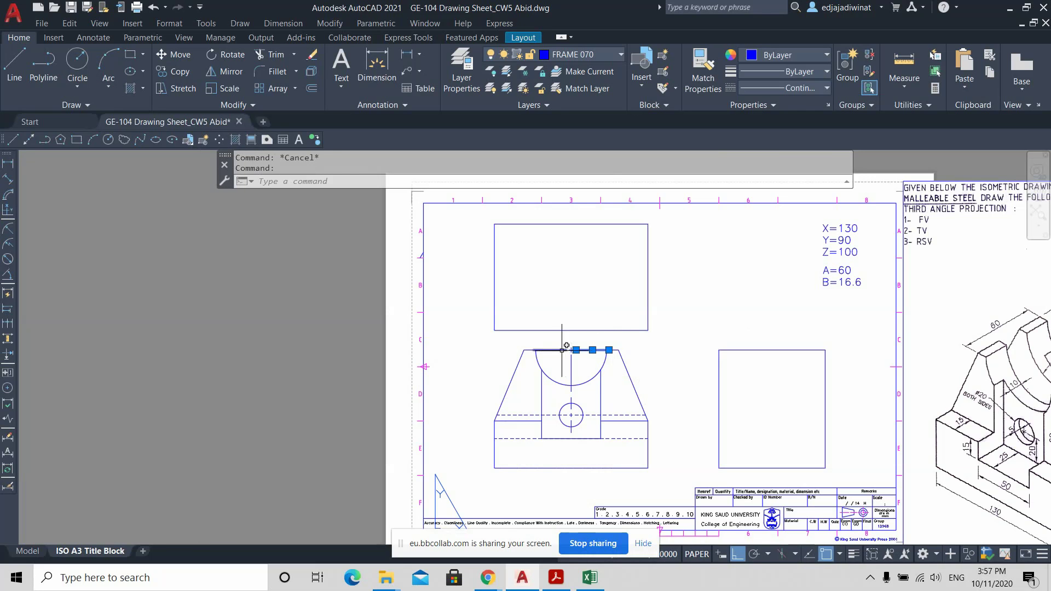
pyautogui.click(570, 362)
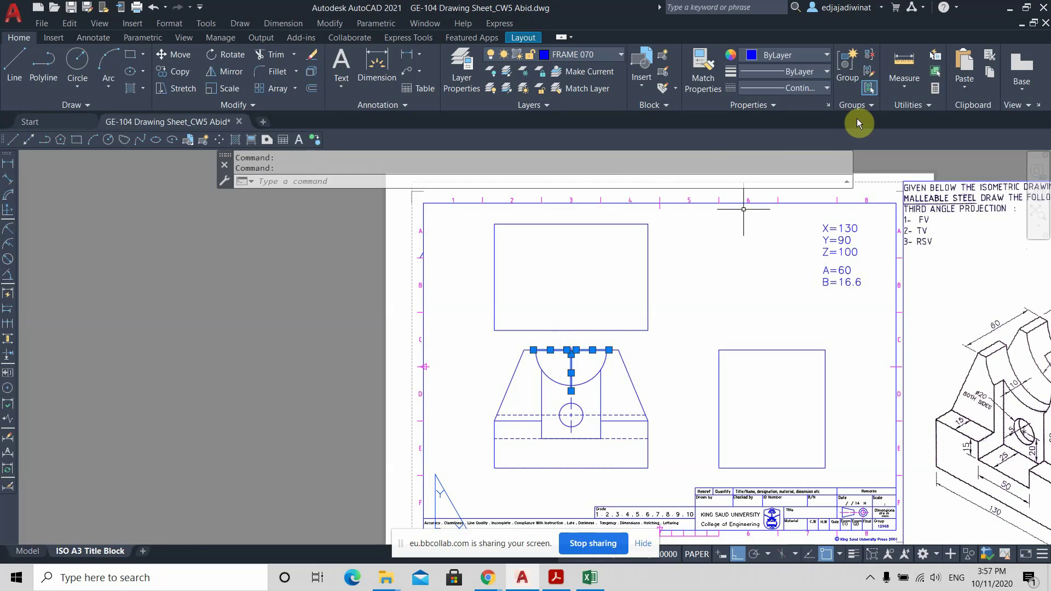
pyautogui.click(820, 97)
pyautogui.click(815, 153)
pyautogui.press('Escape')
pyautogui.scroll(2, 669, 410)
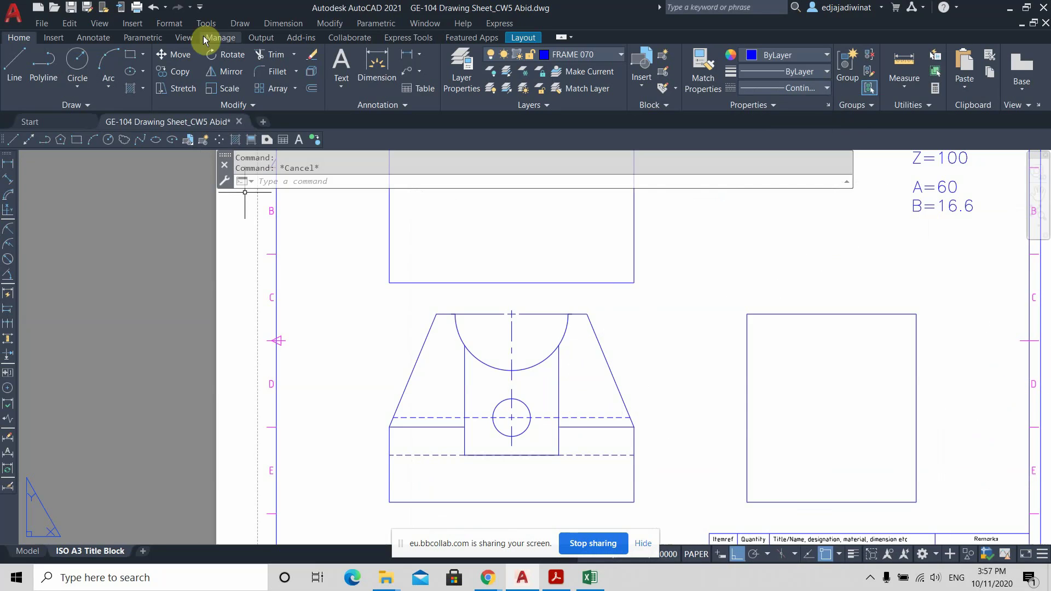
# Undo the last linetype change on the semicircular cutout's center mark lines and compare the front view with the sheet.
pyautogui.click(155, 6)
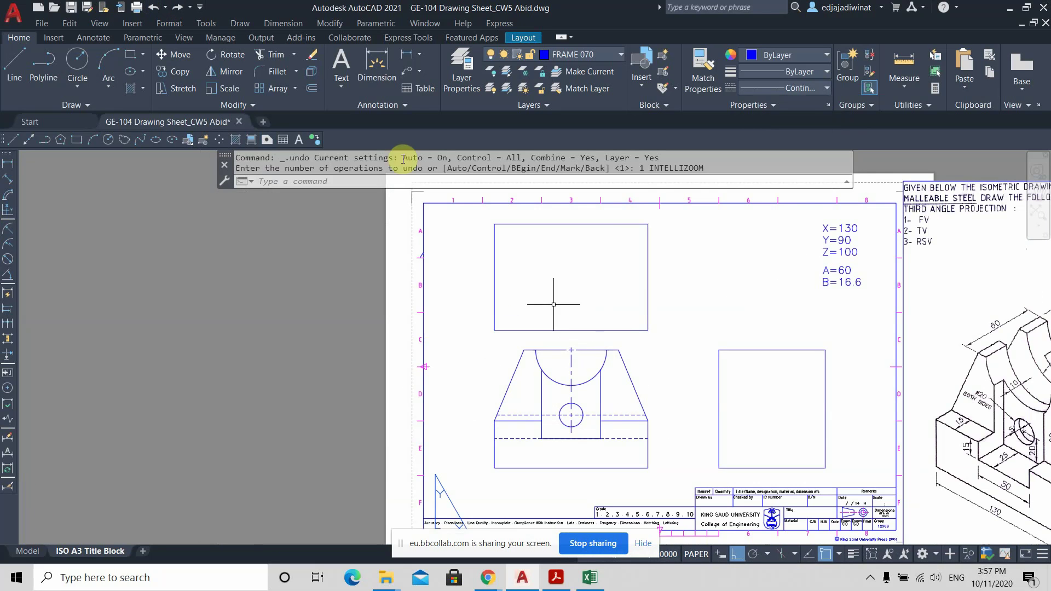
pyautogui.click(155, 6)
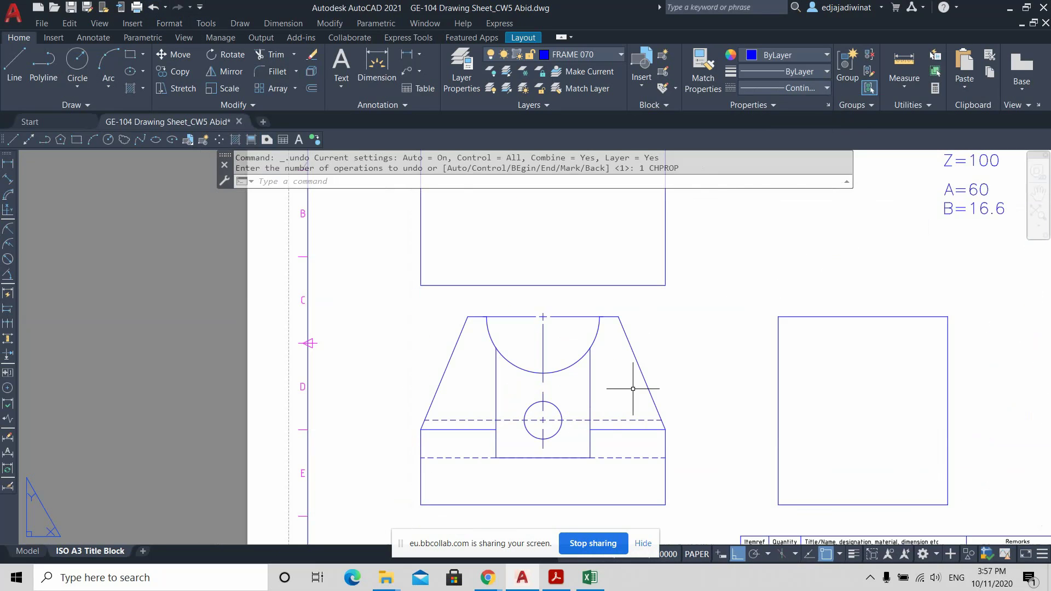
pyautogui.scroll(-2, 584, 423)
pyautogui.scroll(3, 729, 298)
pyautogui.scroll(-4, 739, 295)
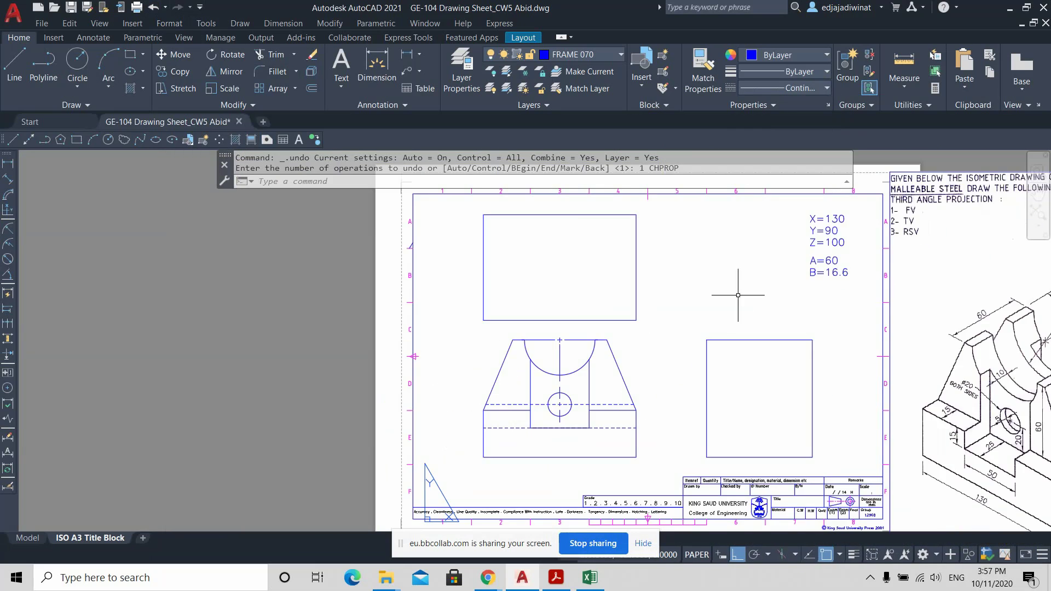
# Draw a large trial circle with a radius of about 108 in the empty area outside the drawing sheet.
pyautogui.moveTo(739, 296); pyautogui.dragTo(620, 366, button='middle')
pyautogui.click(77, 62)
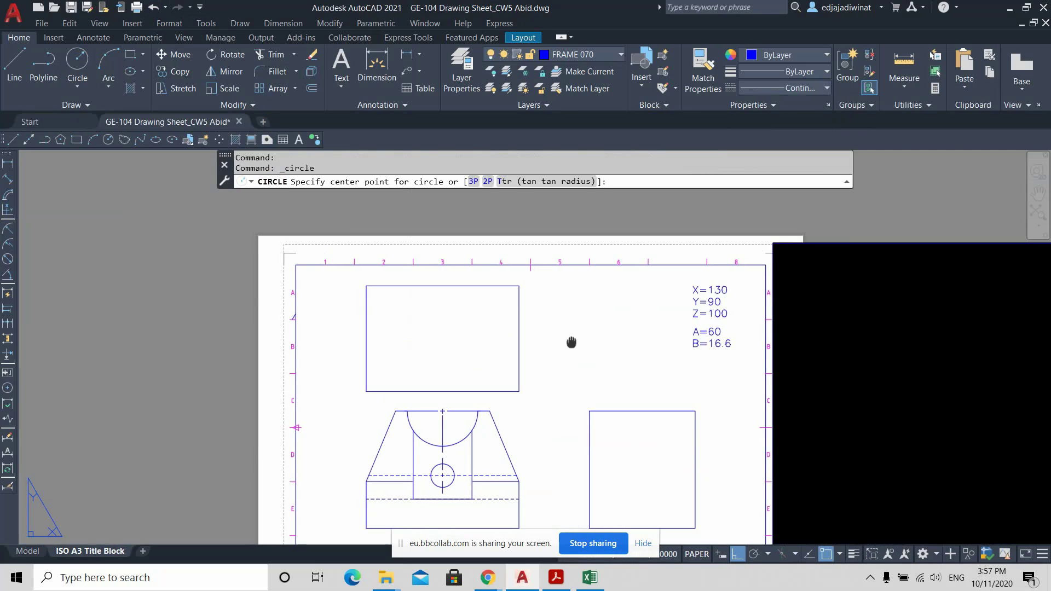
pyautogui.moveTo(471, 362); pyautogui.dragTo(623, 347, button='middle')
pyautogui.click(278, 403)
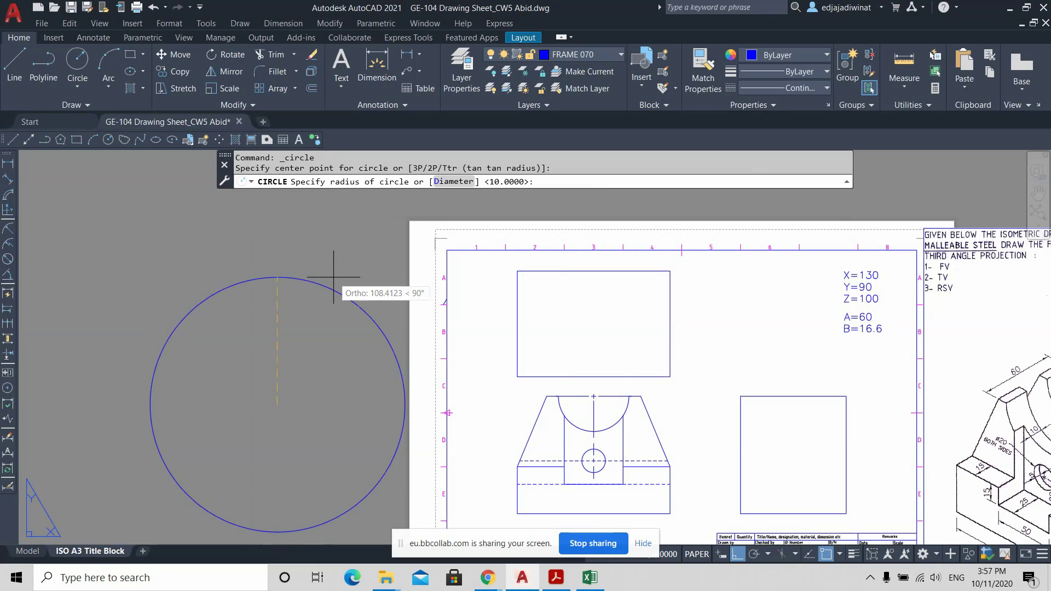
pyautogui.click(355, 308)
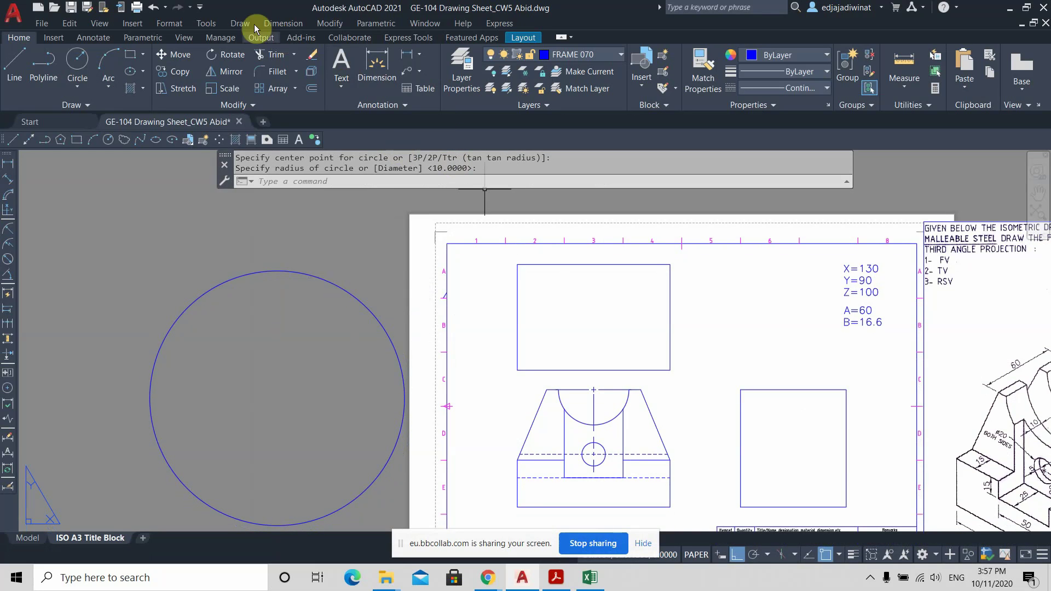
# Add a center mark to the large trial circle outside the sheet.
pyautogui.click(279, 26)
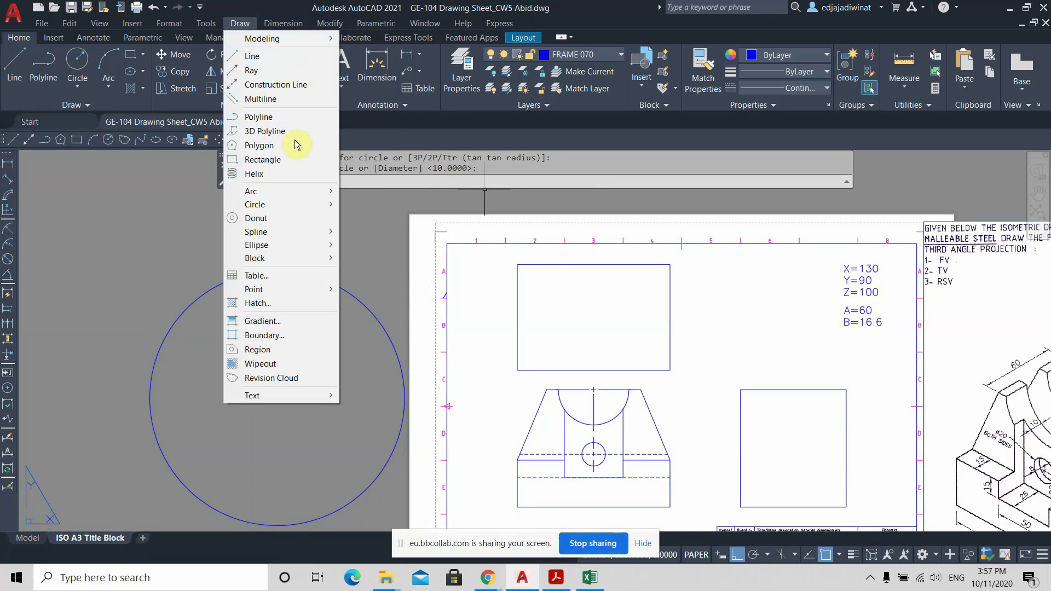
pyautogui.click(297, 272)
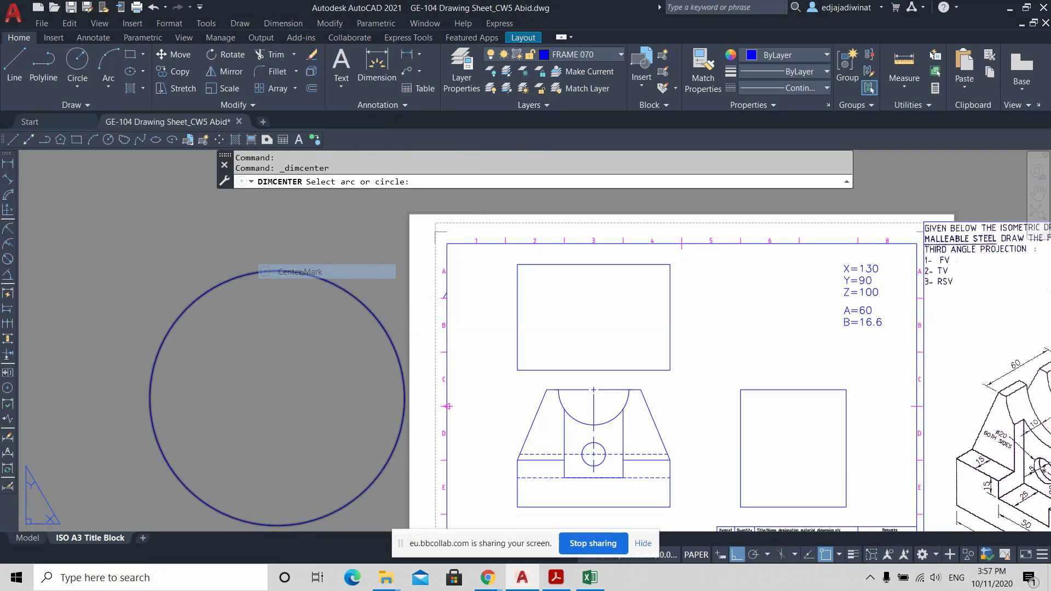
pyautogui.click(268, 269)
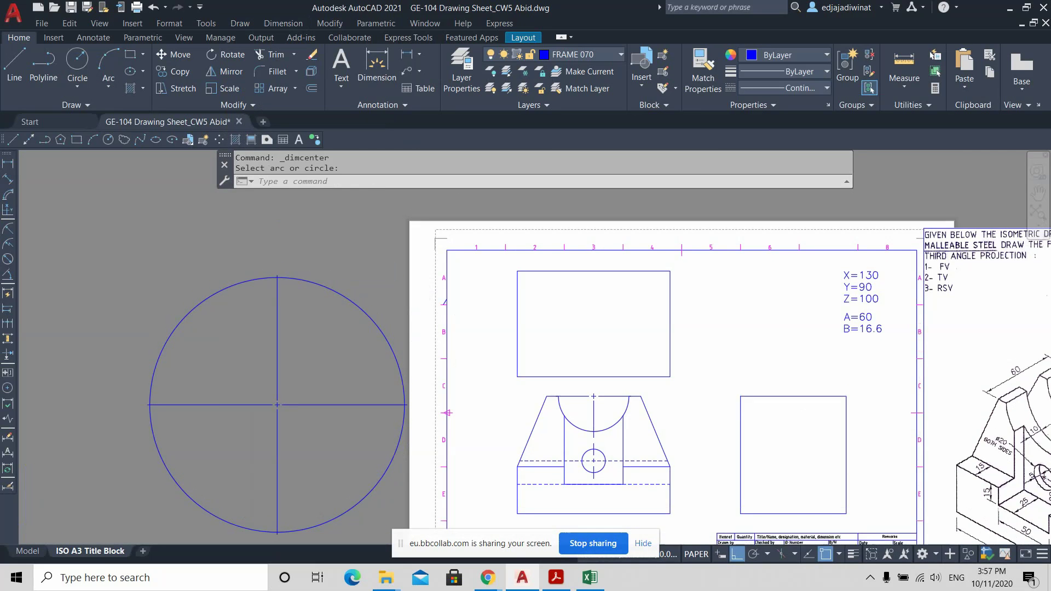
# Set the linetype of the four long center mark lines in the large trial circle to CENTER2.
pyautogui.click(293, 399)
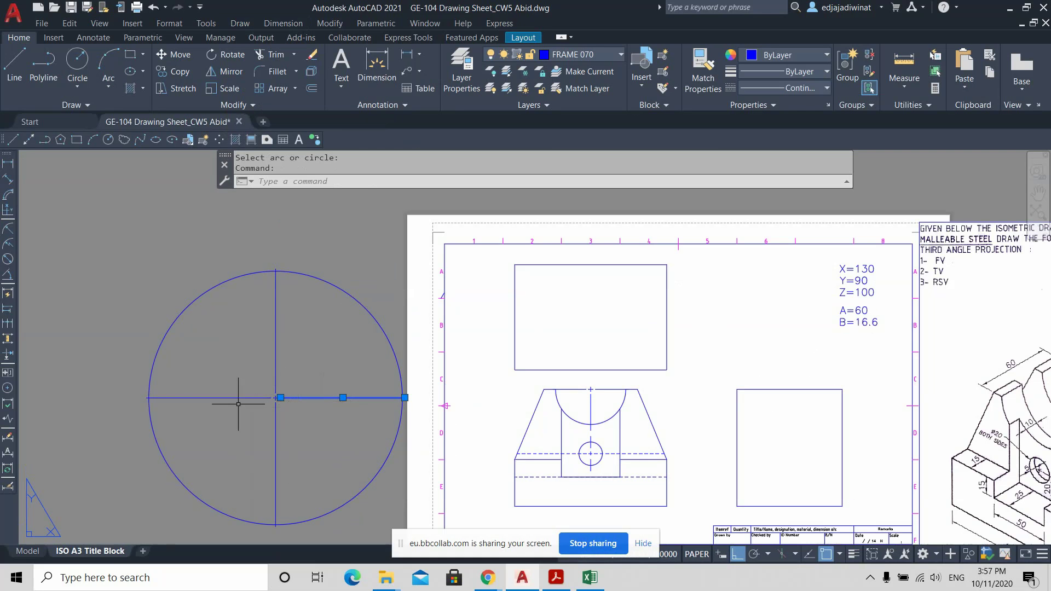
pyautogui.click(212, 398)
pyautogui.click(275, 329)
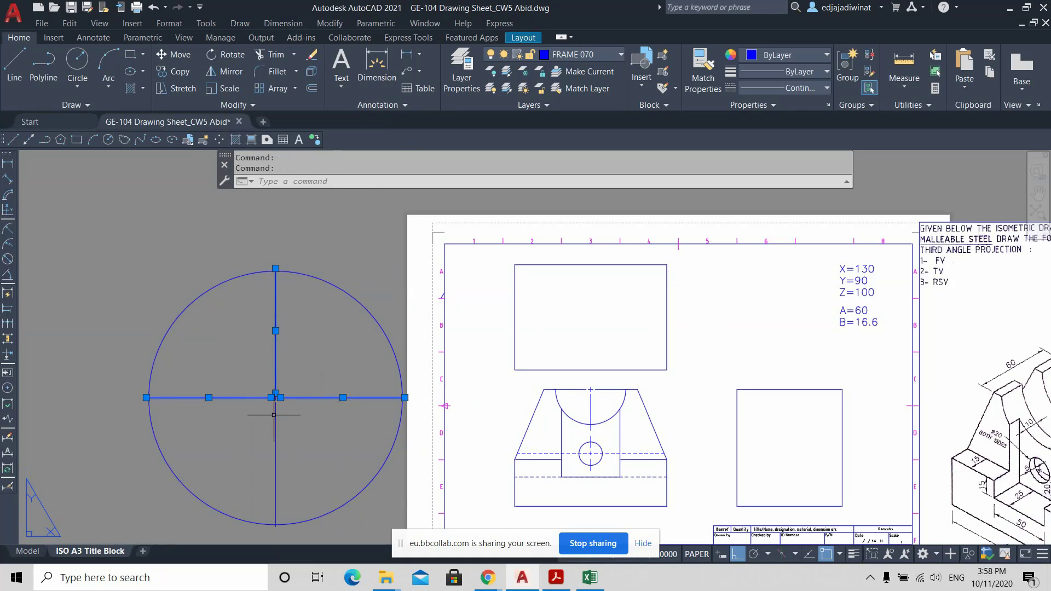
pyautogui.click(275, 424)
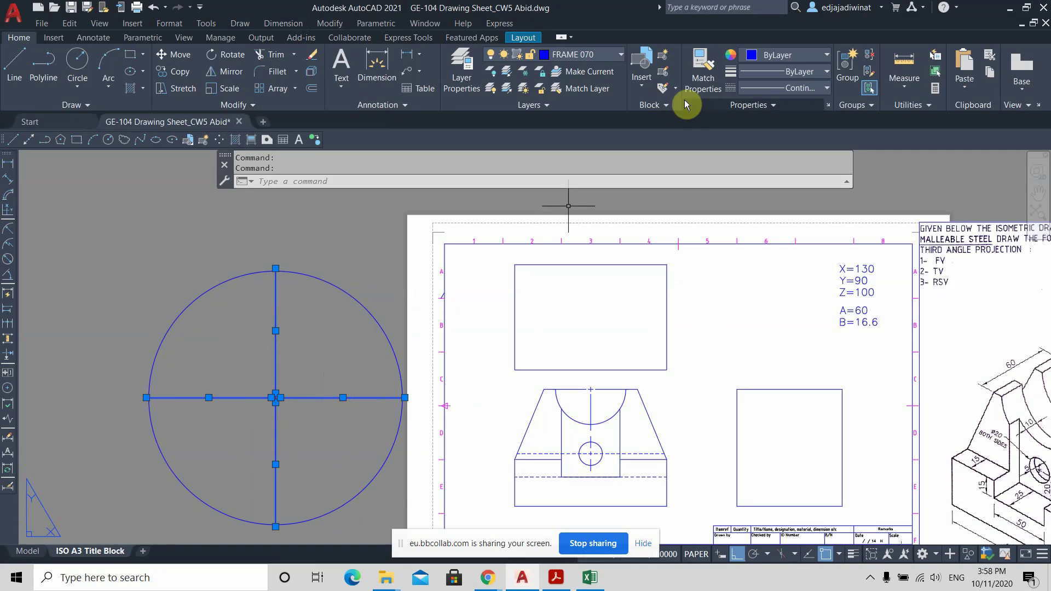
pyautogui.click(768, 88)
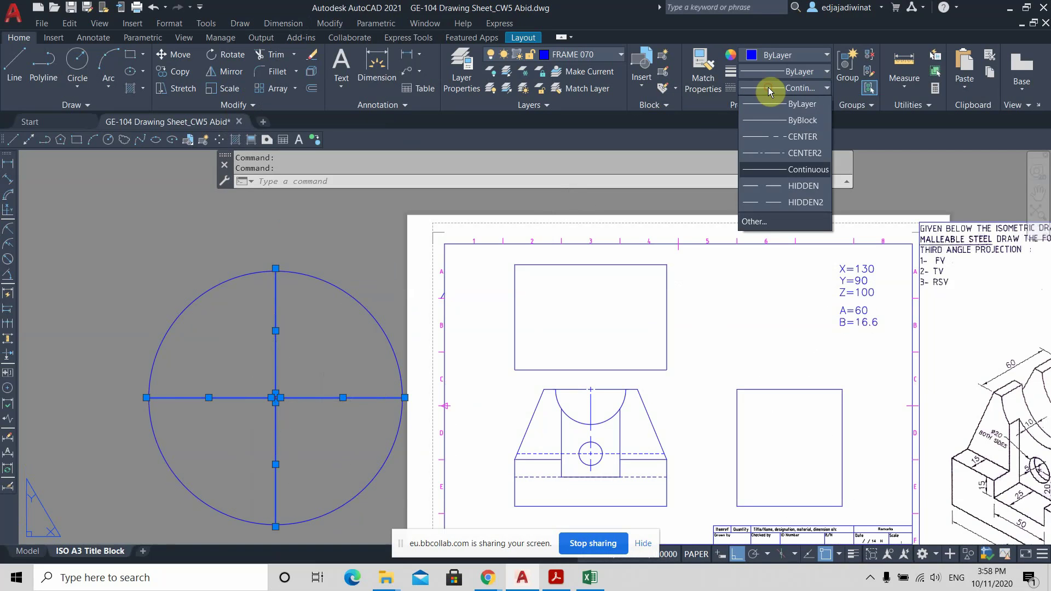
pyautogui.click(802, 153)
pyautogui.press('Escape')
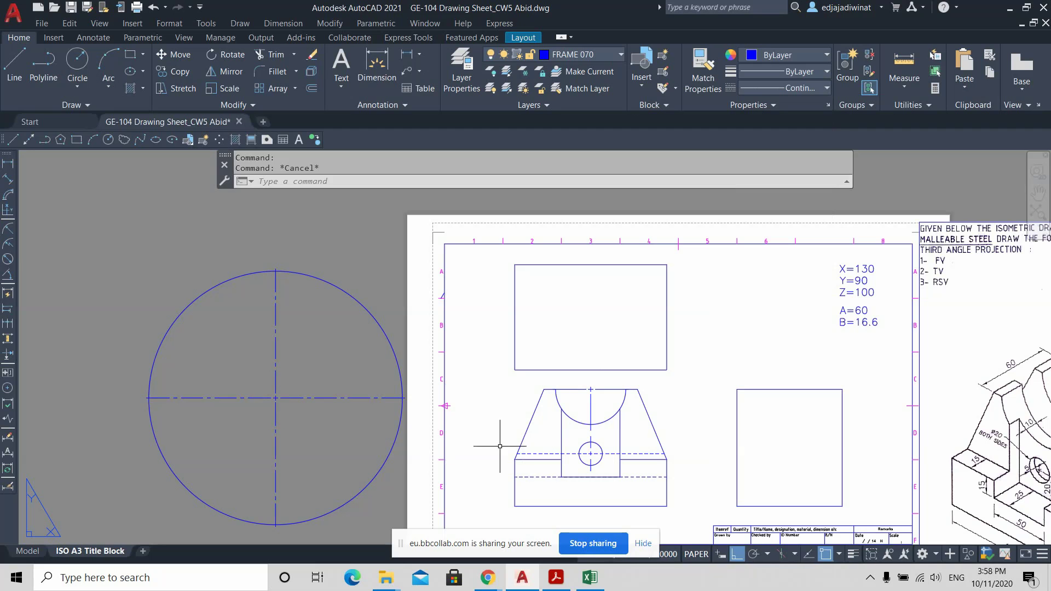
# Delete the large trial circle and all of its center mark lines outside the sheet.
pyautogui.click(396, 483)
pyautogui.click(367, 457)
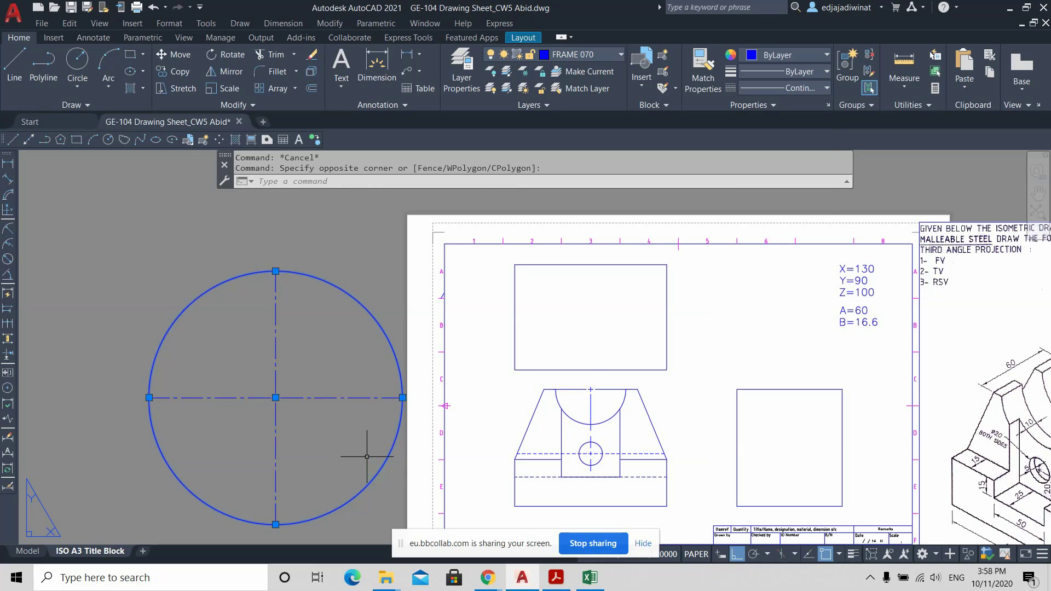
pyautogui.press('Delete')
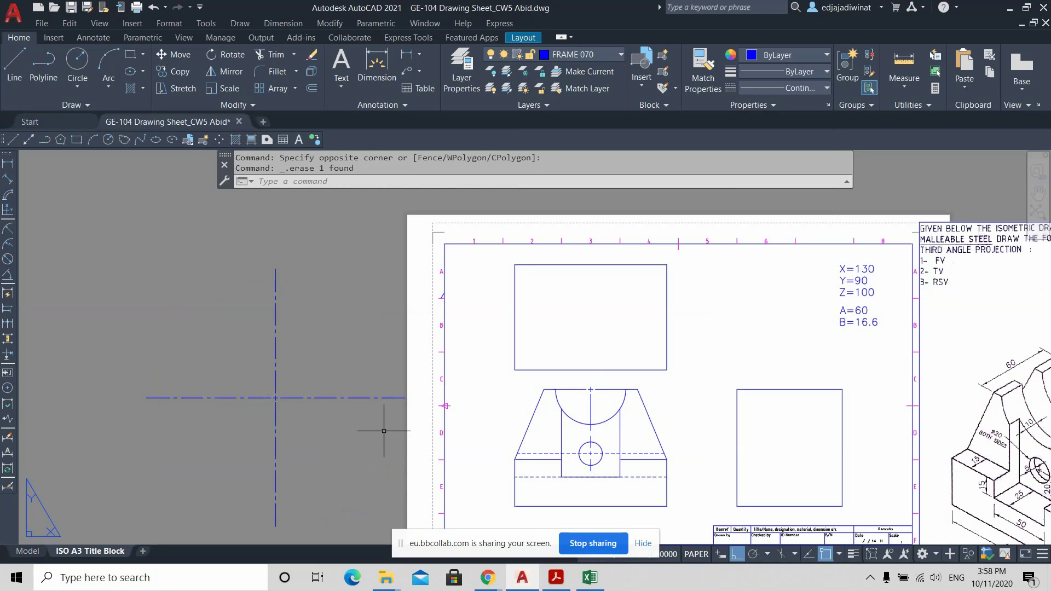
pyautogui.click(356, 451)
pyautogui.click(219, 372)
pyautogui.press('Delete')
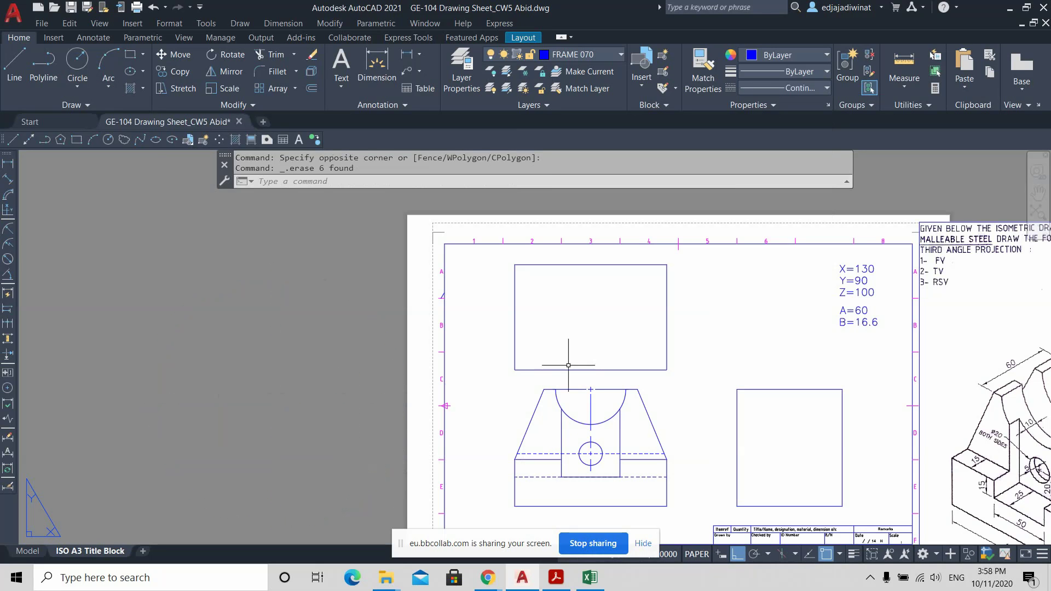
# Examine the front view up close and compare it with the full sheet and the isometric reference drawing.
pyautogui.scroll(3, 679, 421)
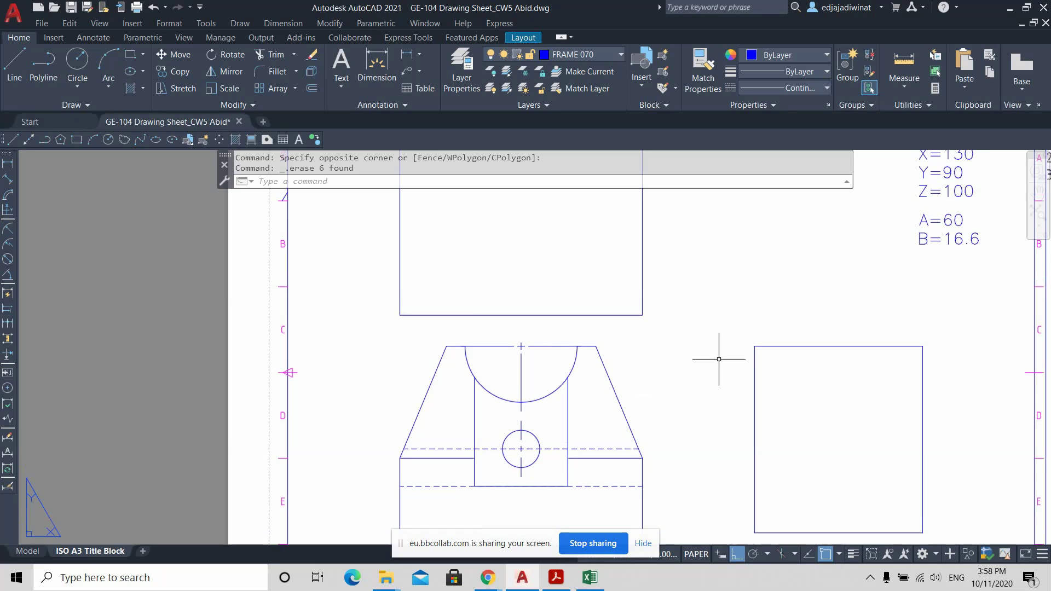
pyautogui.moveTo(682, 404); pyautogui.dragTo(626, 354, button='middle')
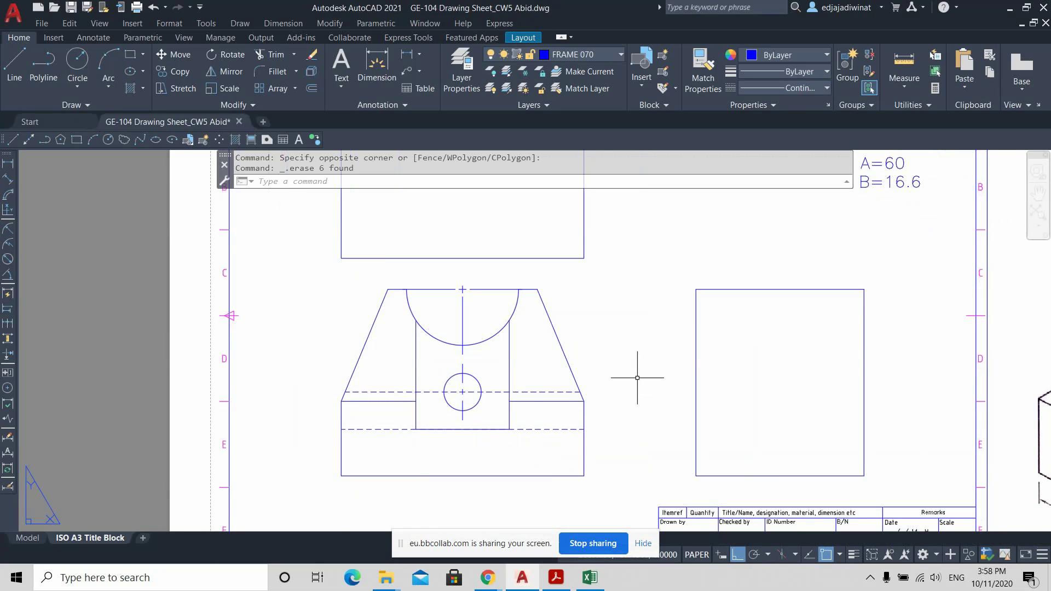
pyautogui.scroll(-2, 638, 378)
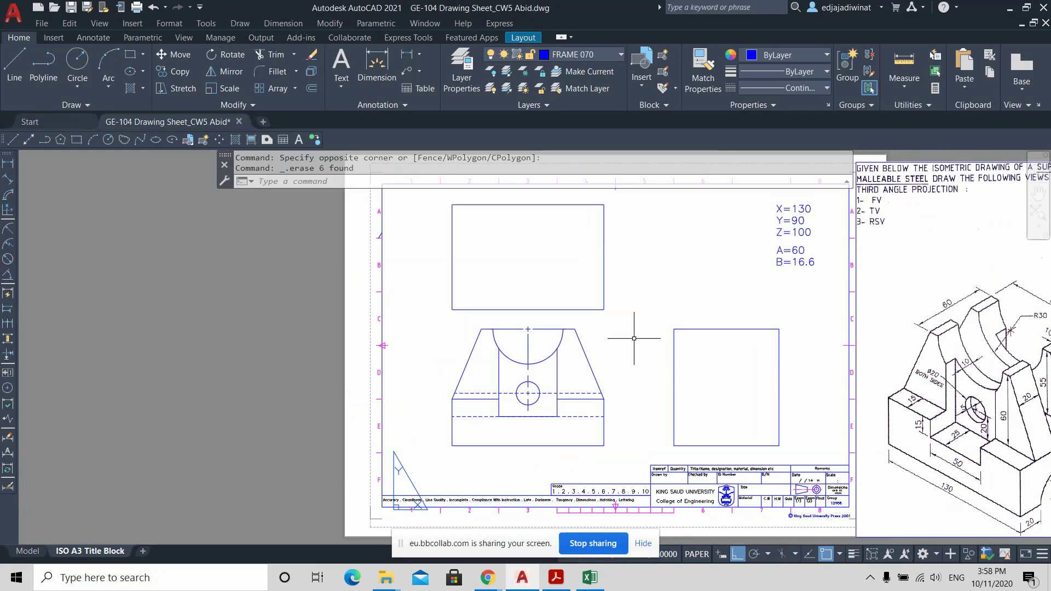
pyautogui.scroll(2, 583, 332)
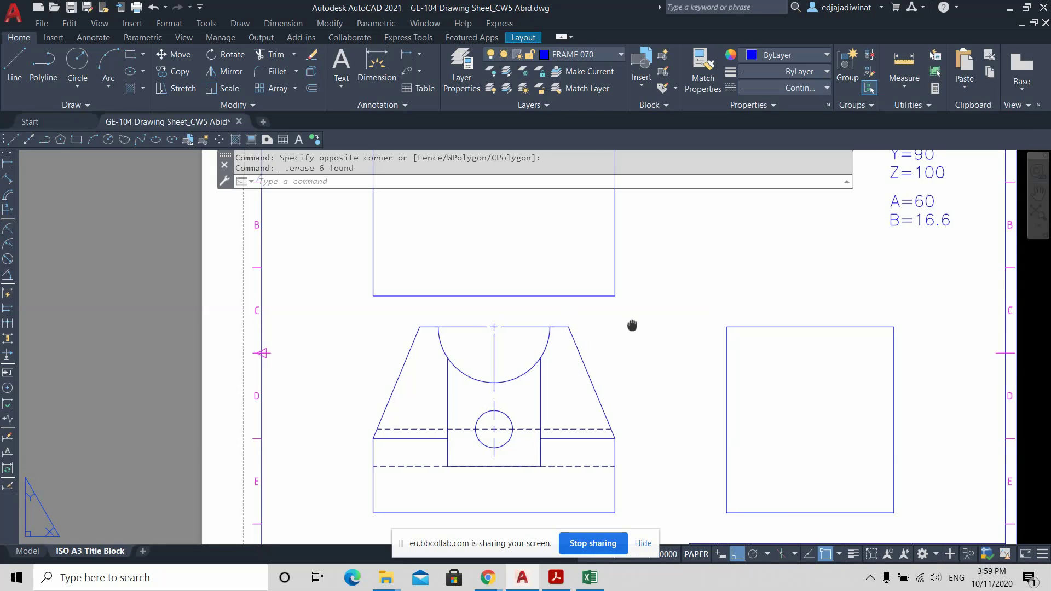
pyautogui.scroll(2, 628, 327)
pyautogui.scroll(-3, 563, 331)
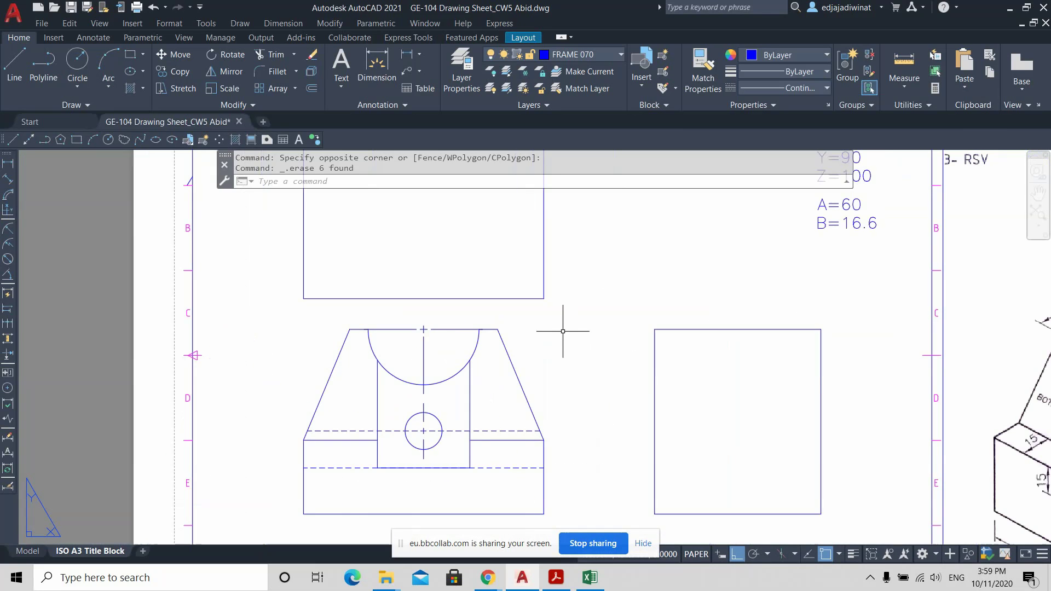
pyautogui.moveTo(605, 298); pyautogui.dragTo(590, 321, button='middle')
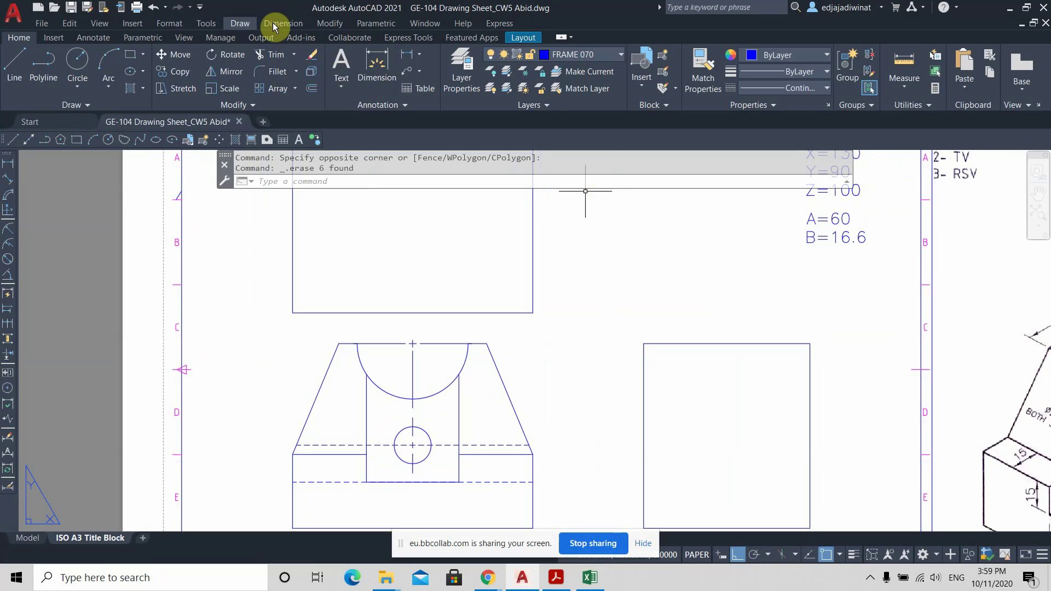
# Set the MENUBAR system variable to 1.
pyautogui.click(370, 182)
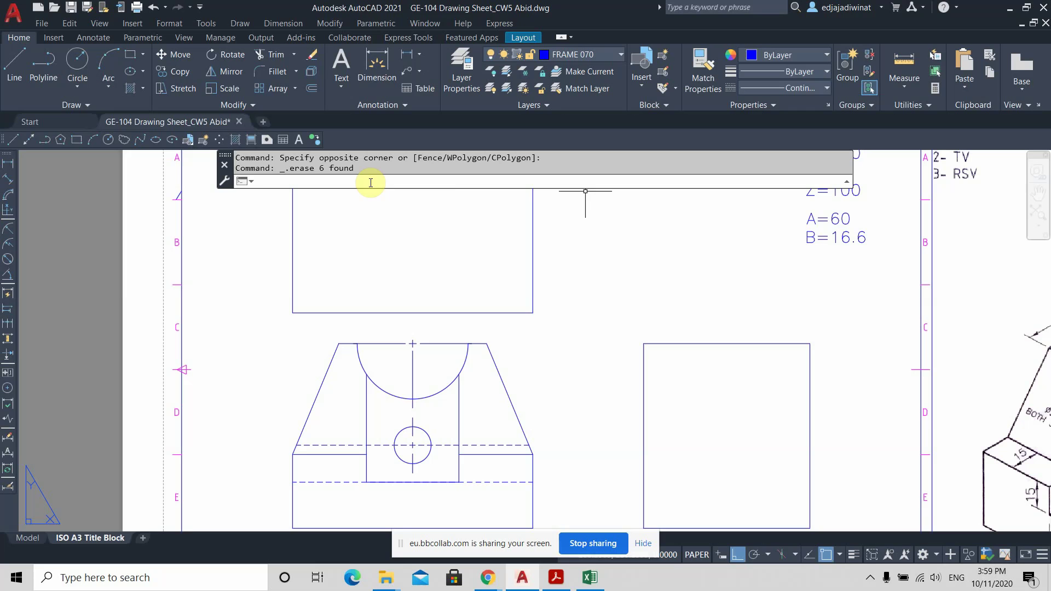
pyautogui.write('menub')
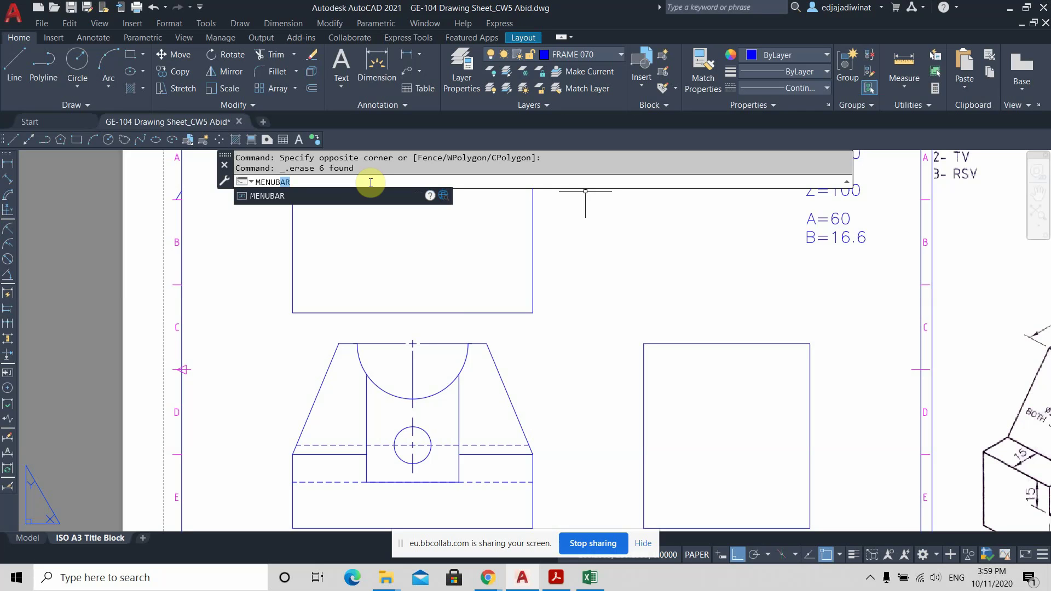
pyautogui.click(278, 195)
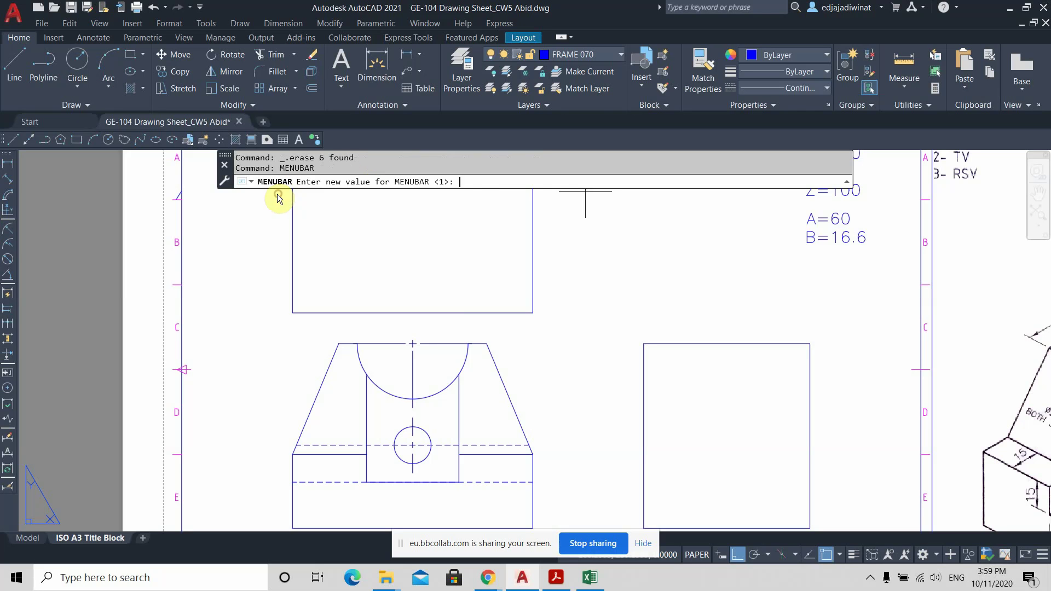
pyautogui.press('Return')
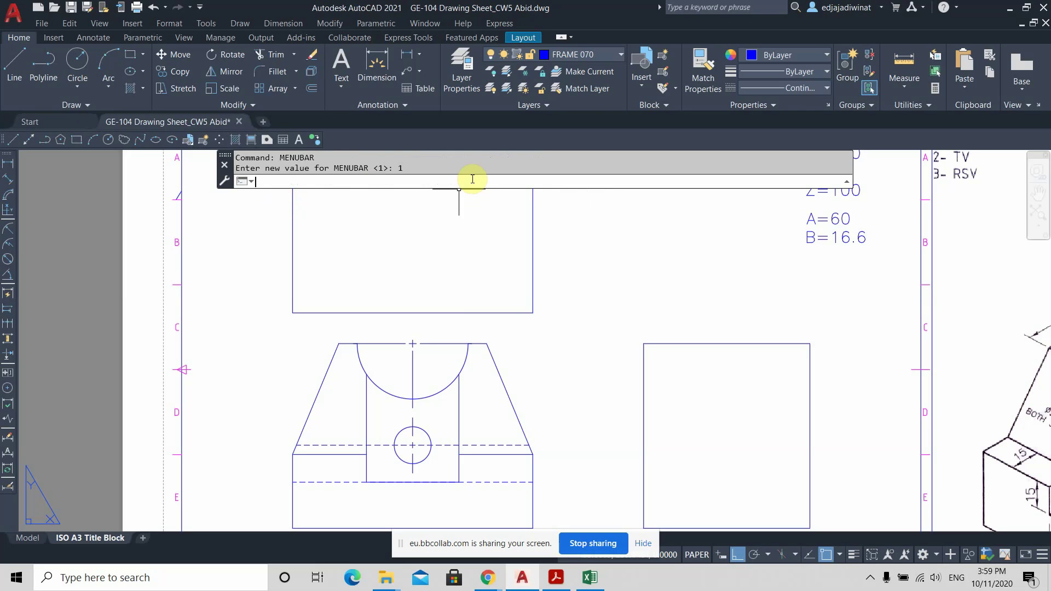
# Draw a horizontal line across the right side view's rectangle, level with the top edge of the front view's base.
pyautogui.scroll(-2, 531, 299)
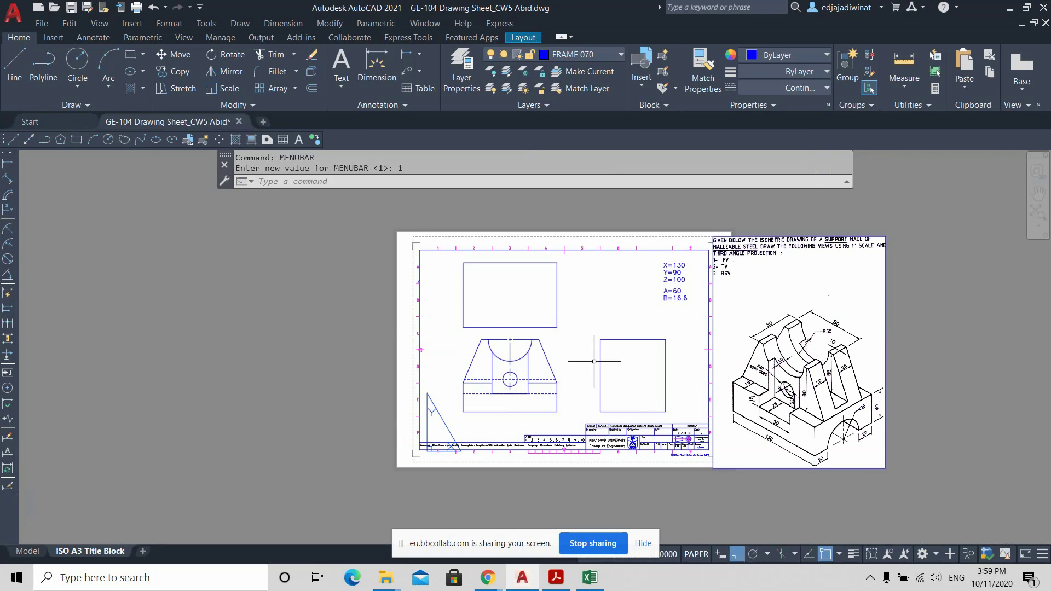
pyautogui.scroll(3, 509, 356)
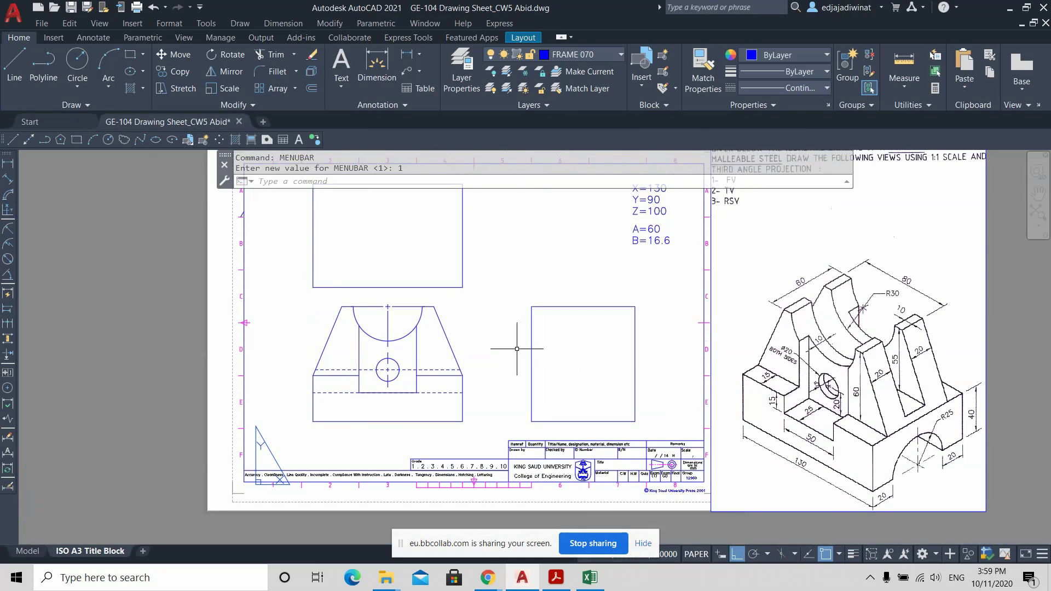
pyautogui.scroll(-4, 548, 356)
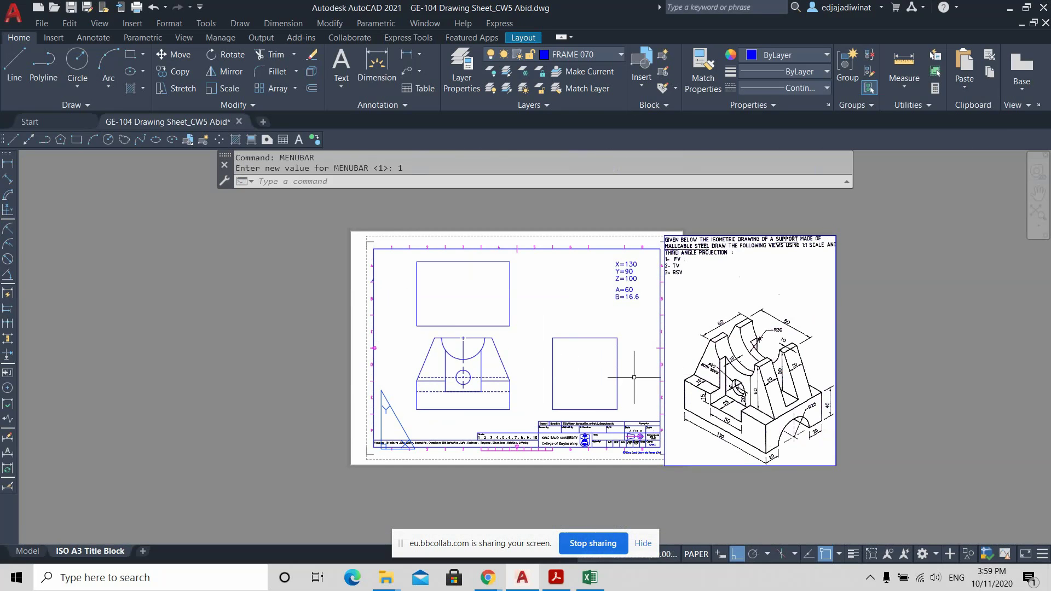
pyautogui.moveTo(632, 375); pyautogui.dragTo(533, 345, button='middle')
pyautogui.scroll(1, 534, 344)
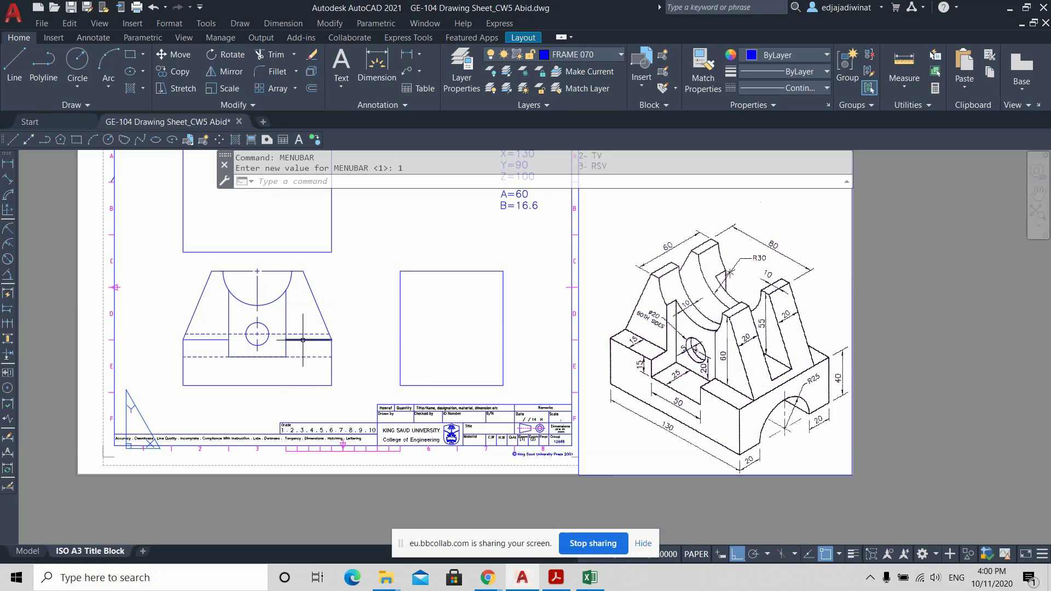
pyautogui.click(13, 68)
pyautogui.scroll(4, 358, 324)
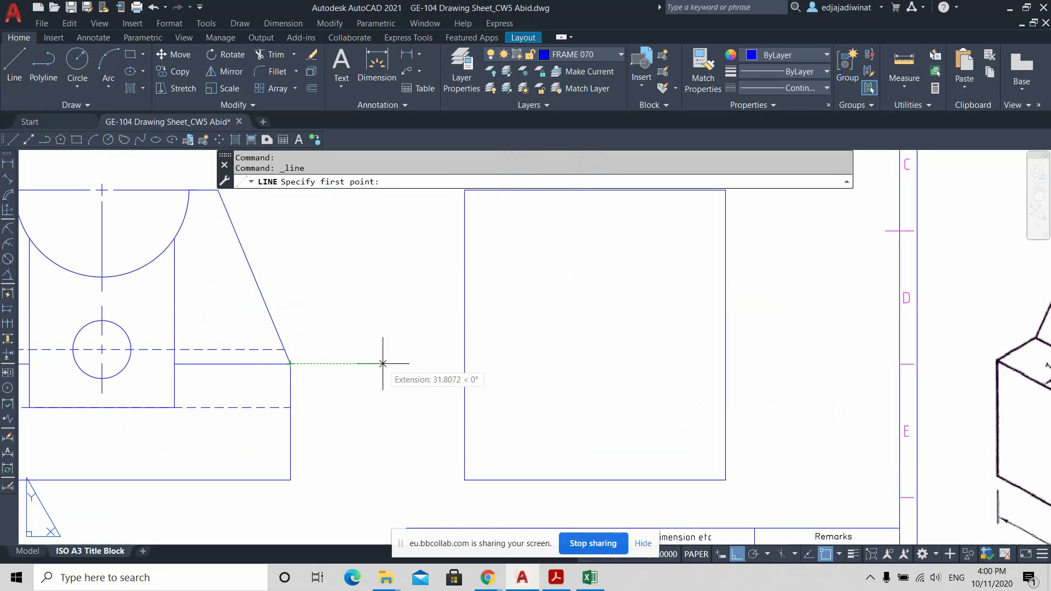
pyautogui.press('ctrl')
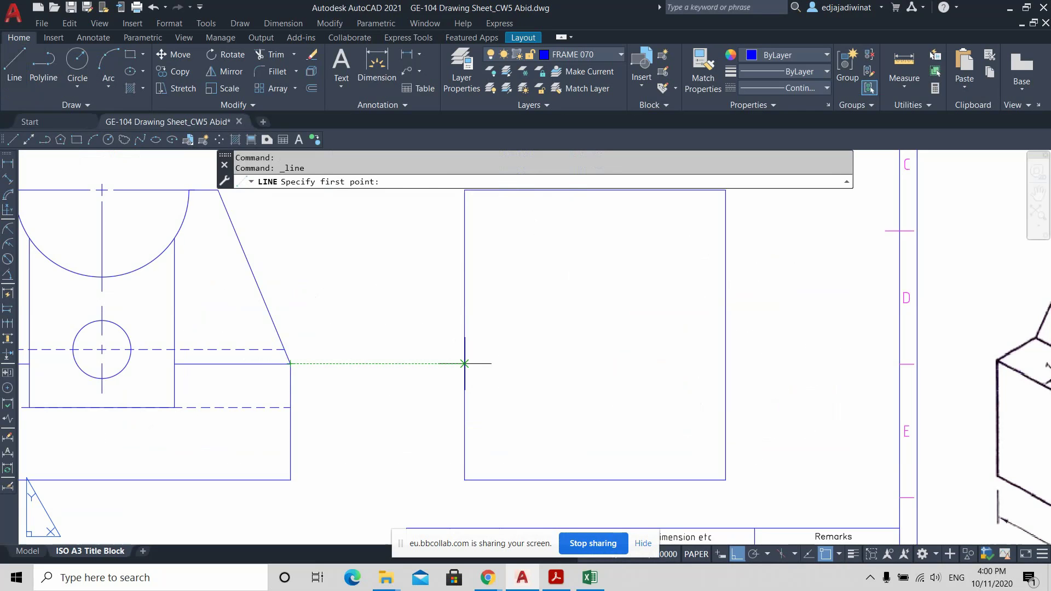
pyautogui.click(464, 364)
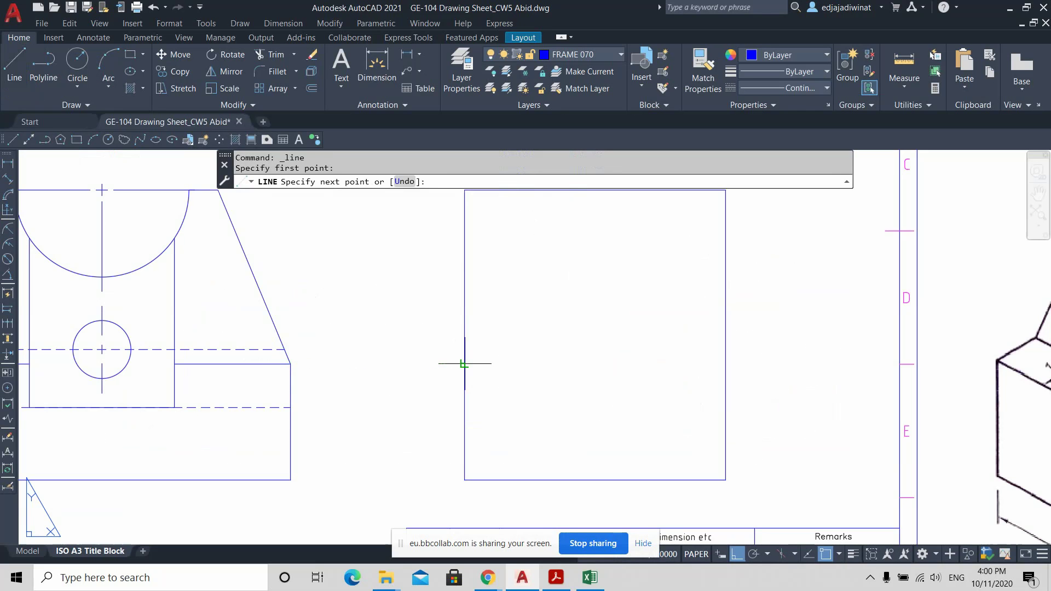
pyautogui.click(721, 364)
pyautogui.press('Return')
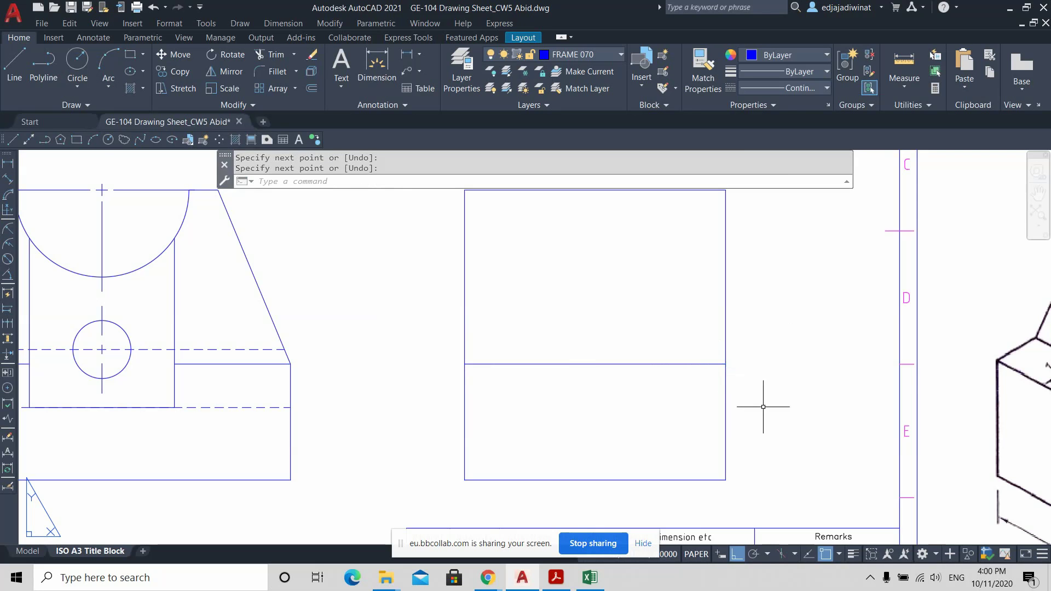
# Draw a circle of radius 25 centered on the midpoint of the side view's bottom edge.
pyautogui.scroll(-3, 763, 410)
pyautogui.moveTo(761, 419); pyautogui.dragTo(673, 419, button='middle')
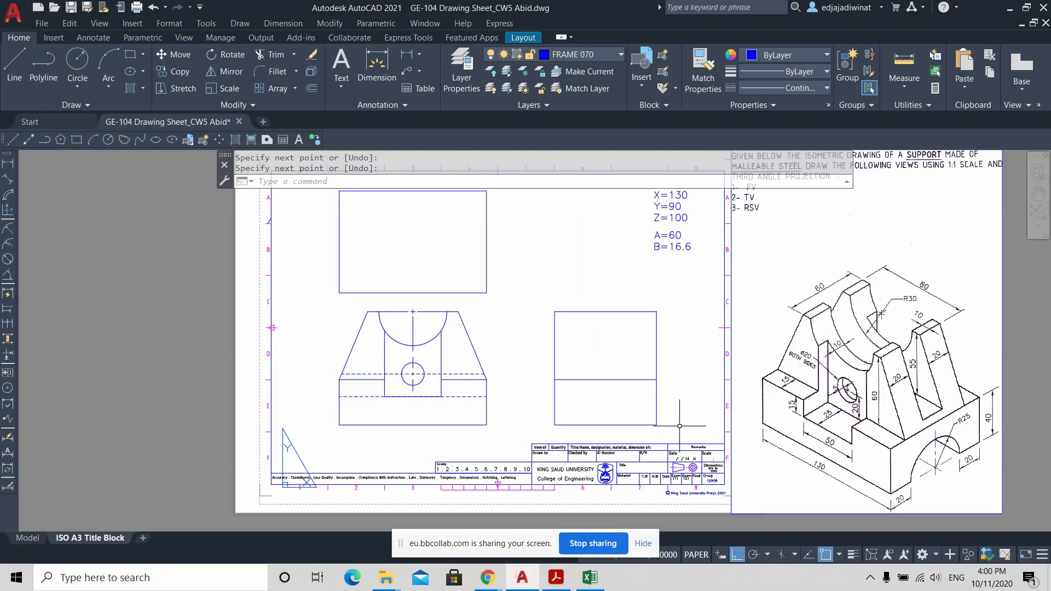
pyautogui.click(78, 77)
pyautogui.scroll(2, 621, 449)
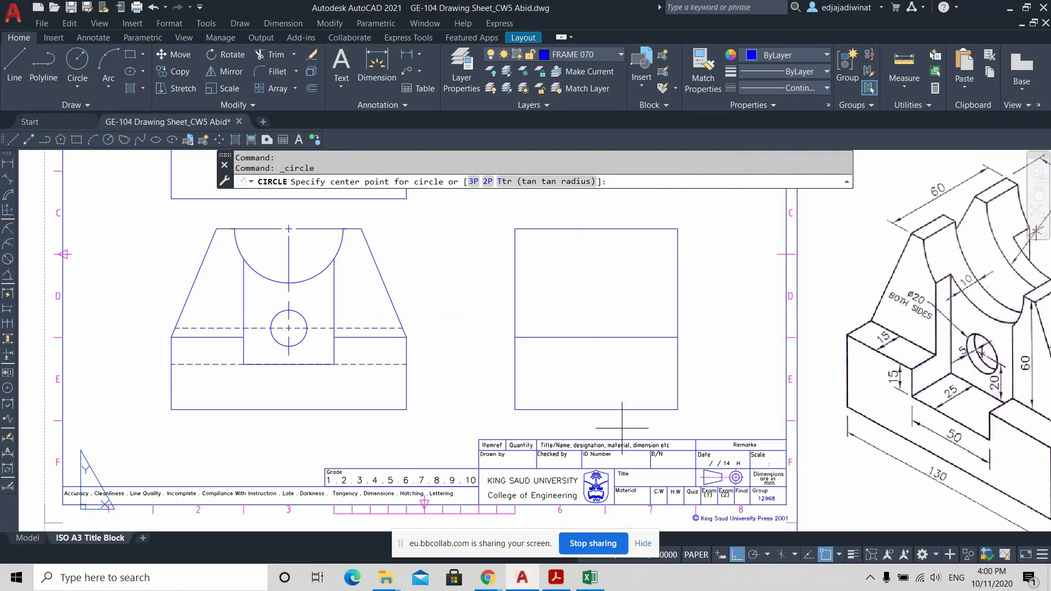
pyautogui.click(596, 408)
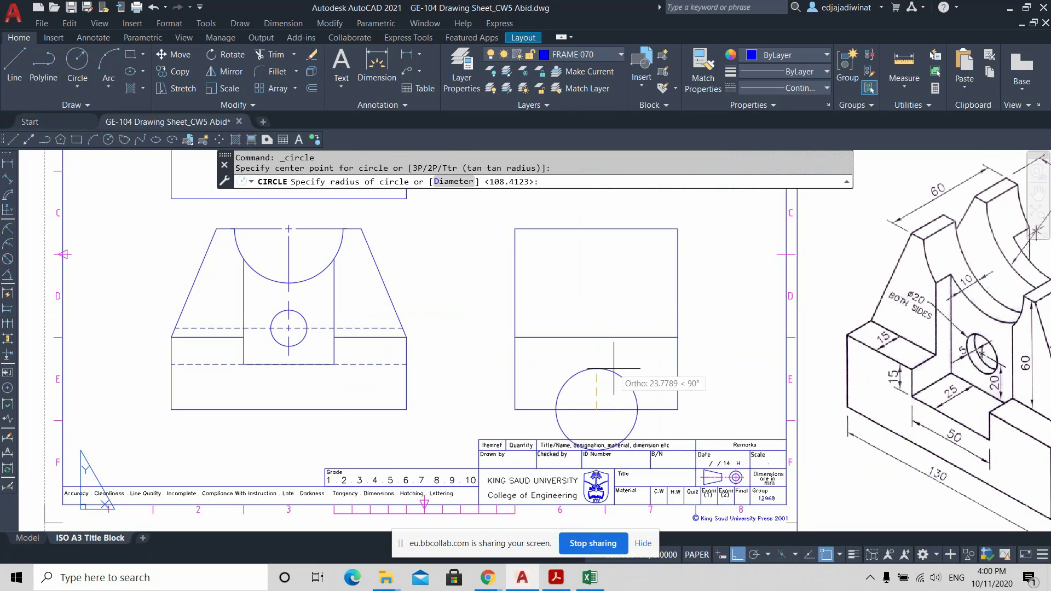
pyautogui.moveTo(614, 368); pyautogui.dragTo(511, 358, button='middle')
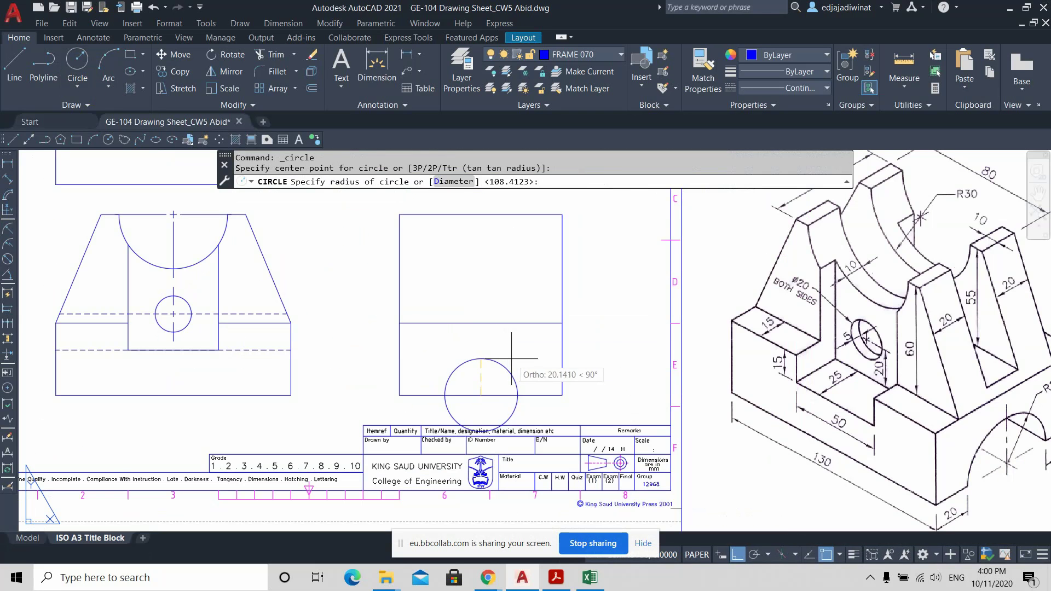
pyautogui.scroll(-2, 511, 358)
pyautogui.scroll(2, 511, 358)
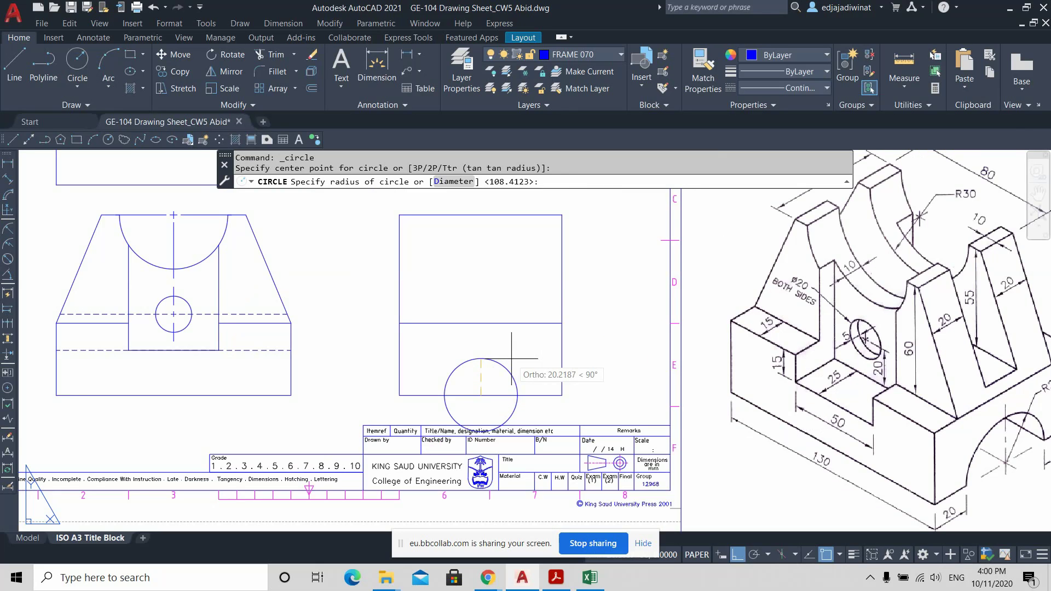
pyautogui.write('25')
pyautogui.press('Return')
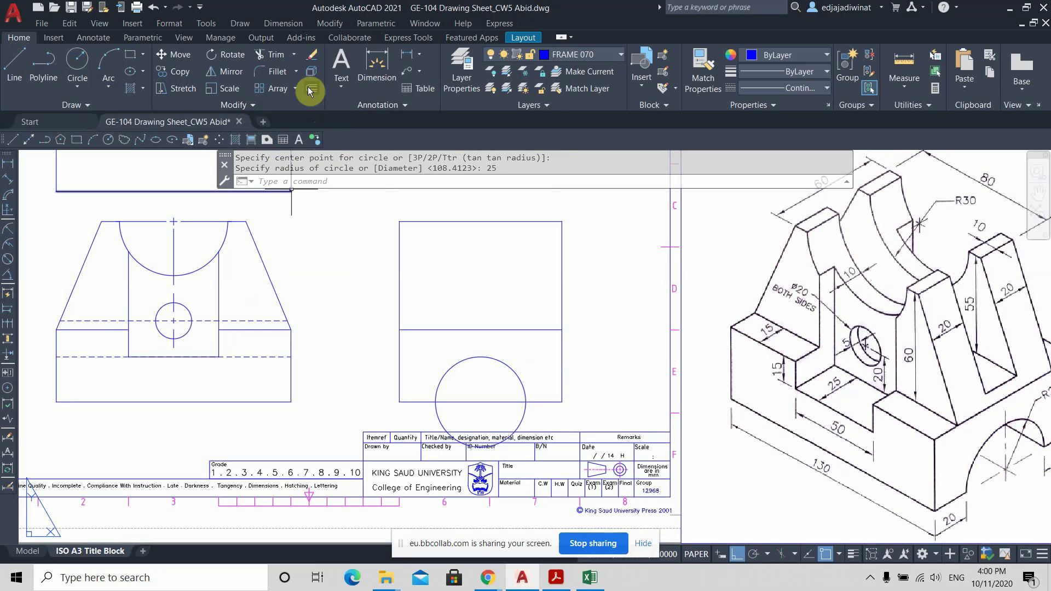
# Trim the circle's lower half below the side view and delete the leftover arc over the title block.
pyautogui.click(266, 55)
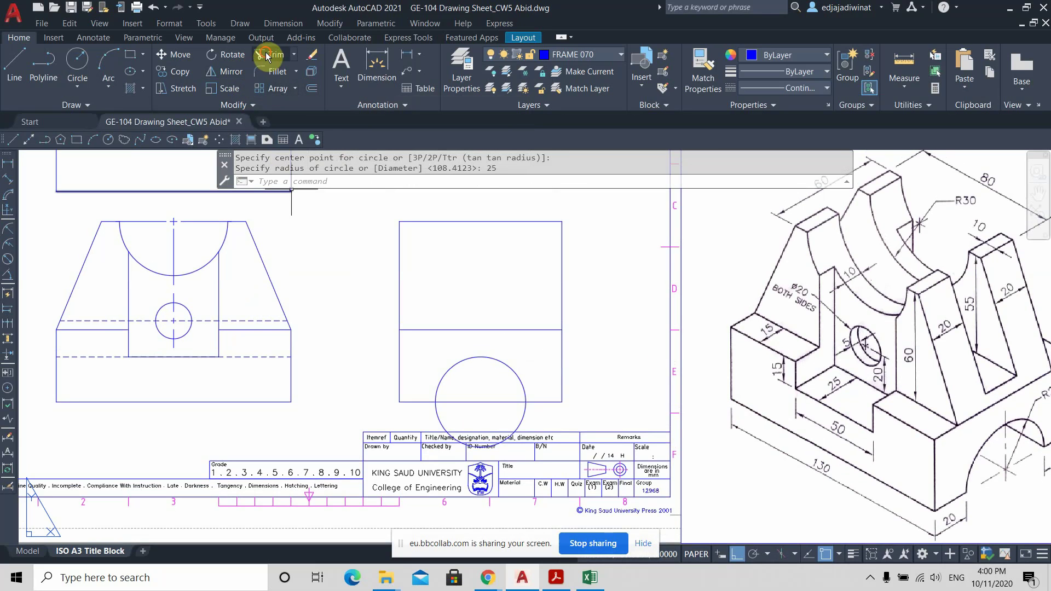
pyautogui.moveTo(547, 404)
pyautogui.mouseDown()
pyautogui.moveTo(476, 419)
pyautogui.moveTo(435, 412)
pyautogui.mouseUp()
pyautogui.scroll(4, 456, 433)
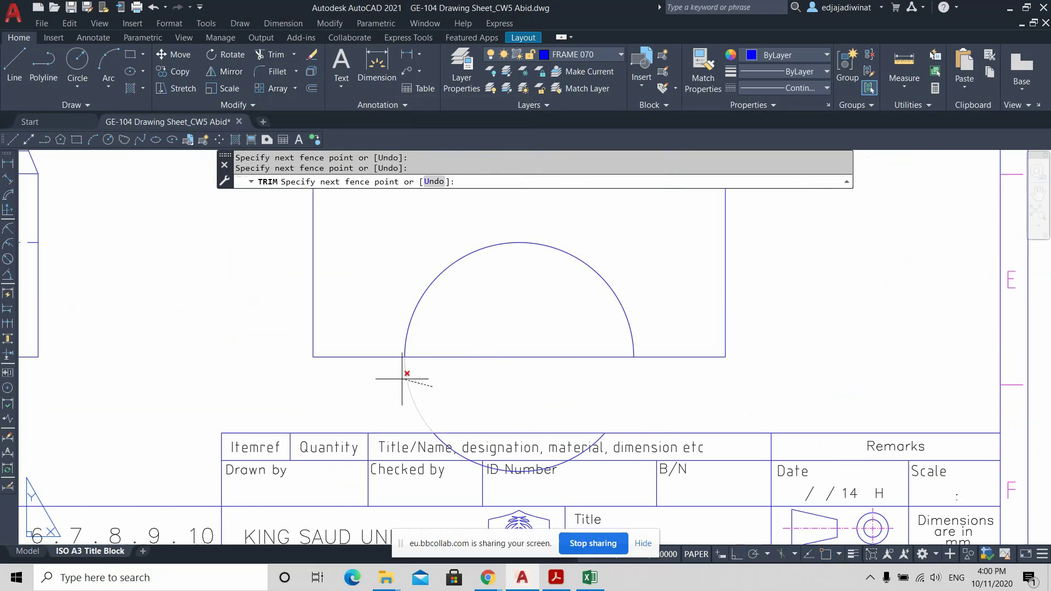
pyautogui.moveTo(402, 379); pyautogui.dragTo(392, 376)
pyautogui.press('Escape')
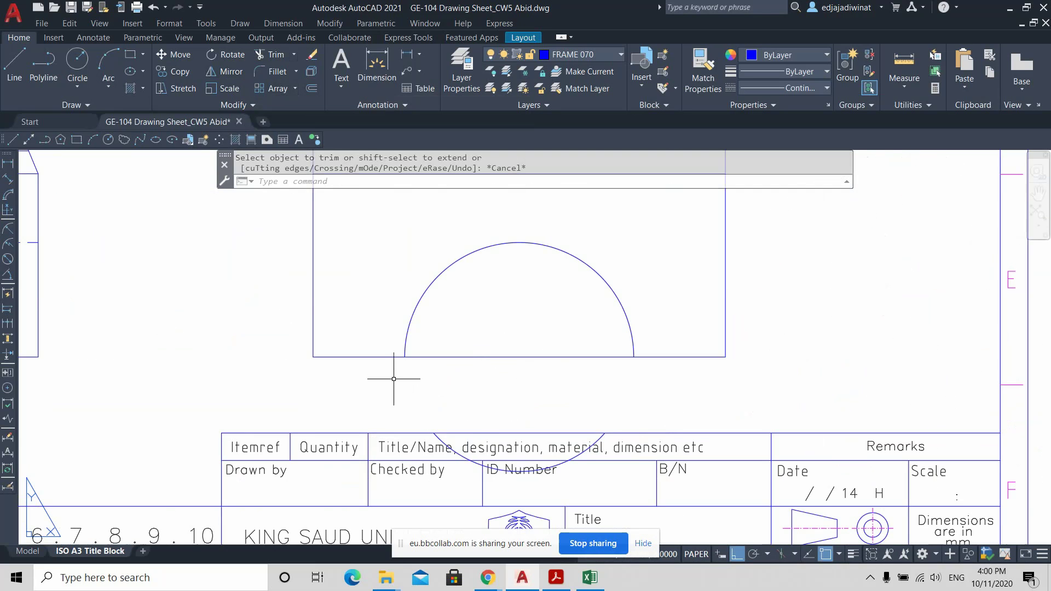
pyautogui.click(439, 437)
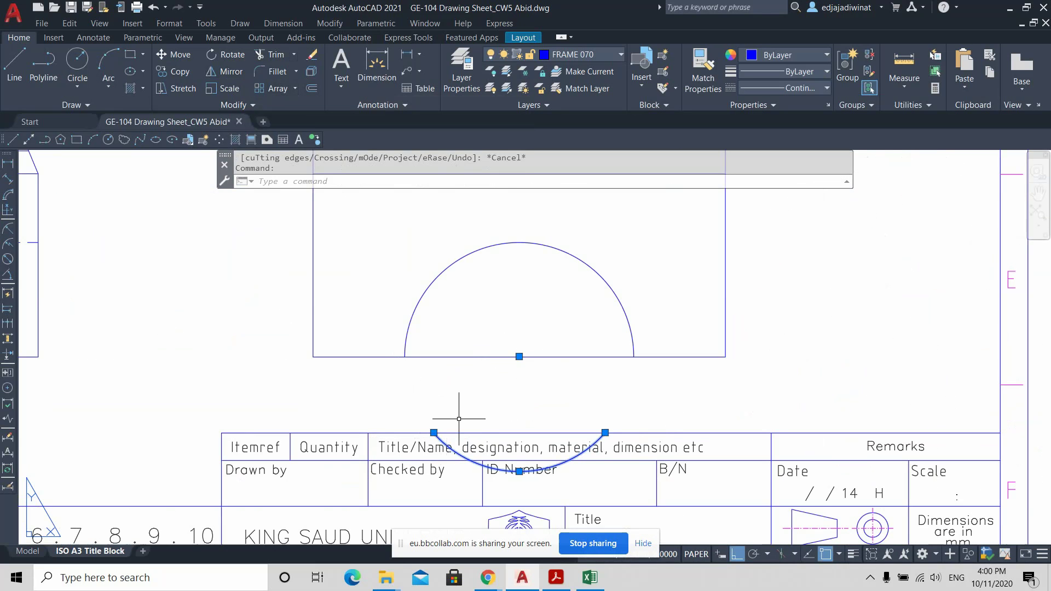
pyautogui.press('Delete')
pyautogui.scroll(-4, 570, 433)
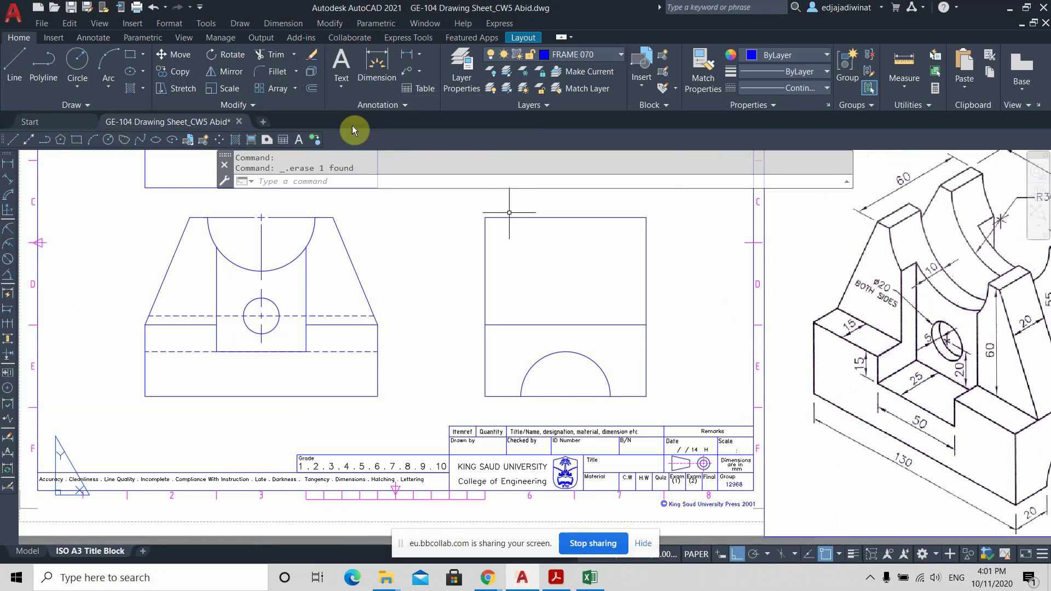
# Trim the side view's bottom edge between the two ends of the semicircular arc.
pyautogui.click(274, 61)
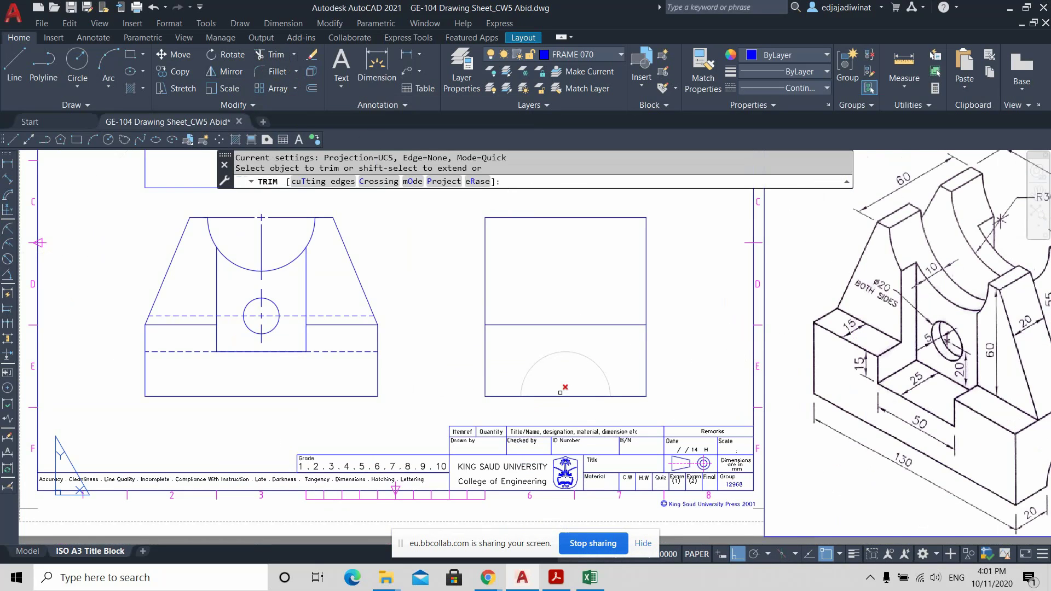
pyautogui.click(565, 383)
pyautogui.press('Return')
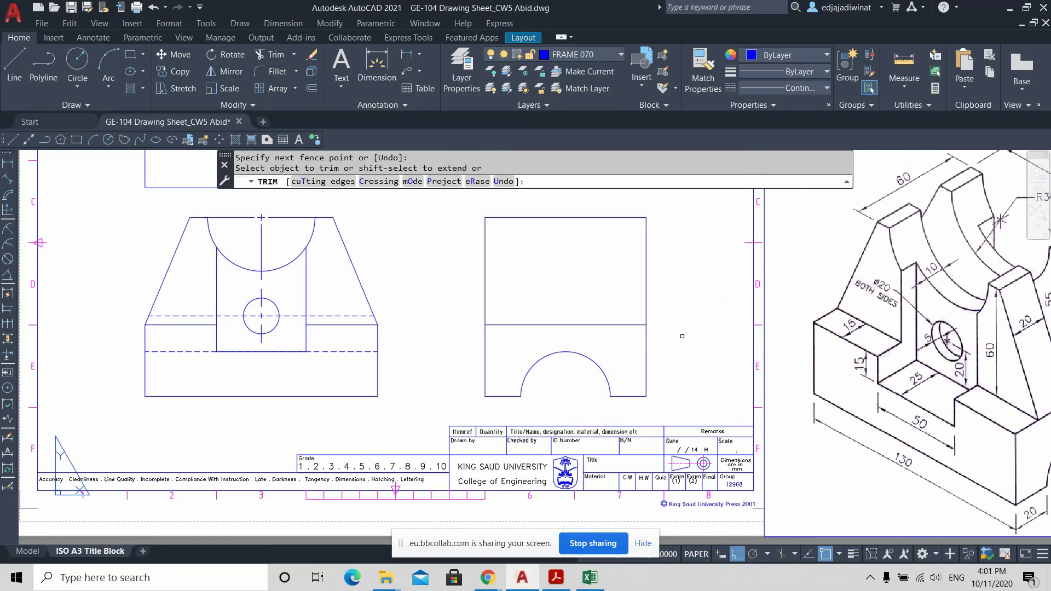
pyautogui.press('Escape')
pyautogui.moveTo(684, 350); pyautogui.dragTo(635, 373, button='middle')
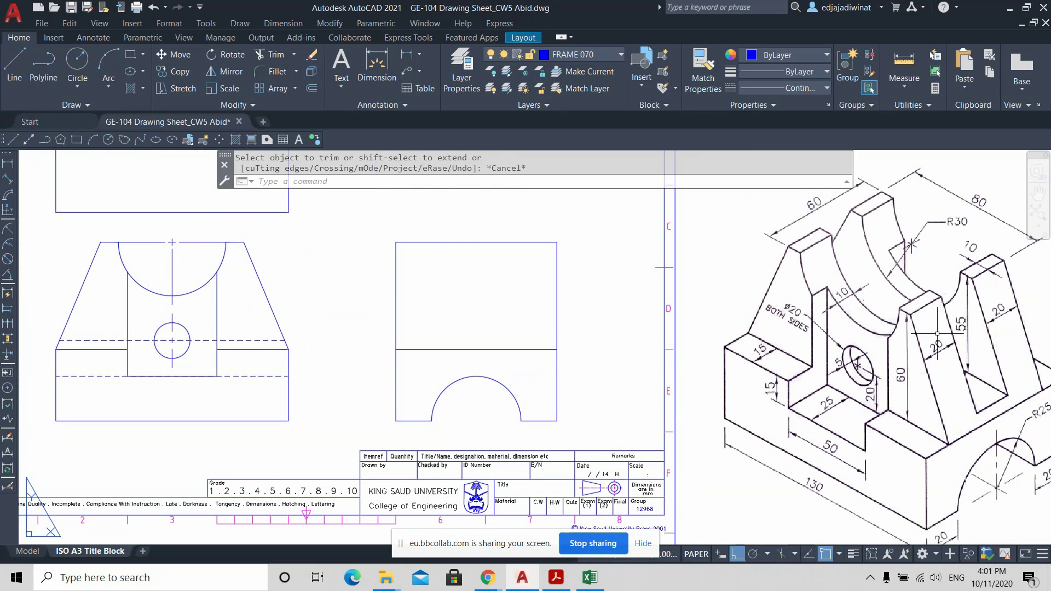
# Draw a vertical line from the midpoint of the side view's top edge to the top of the arc.
pyautogui.click(17, 57)
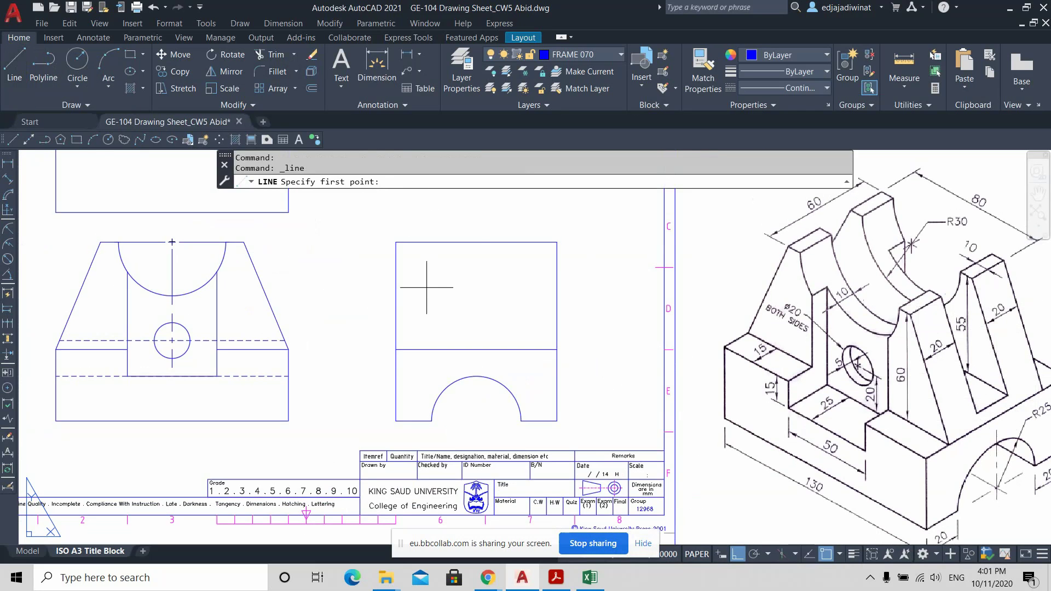
pyautogui.click(476, 243)
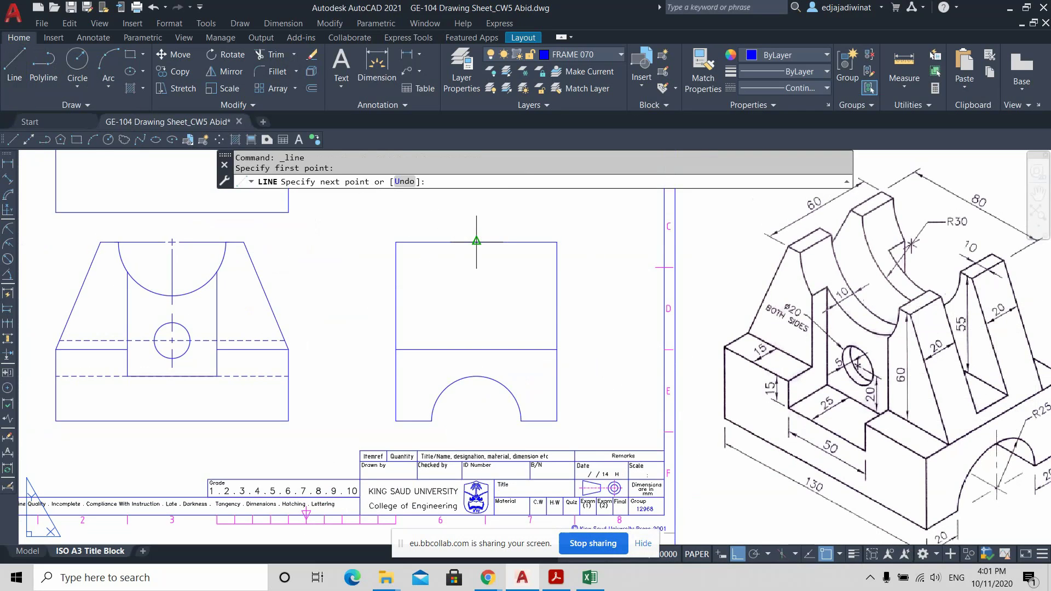
pyautogui.click(477, 376)
pyautogui.press('Return')
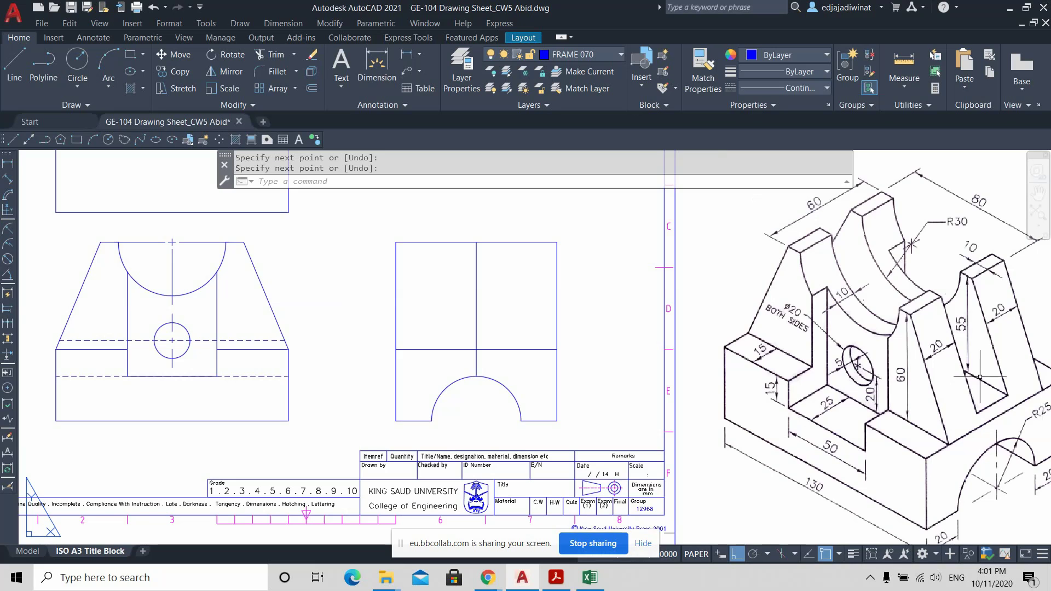
# Offset the side view's vertical middle line by 30 to both sides.
pyautogui.moveTo(973, 352); pyautogui.dragTo(903, 357, button='middle')
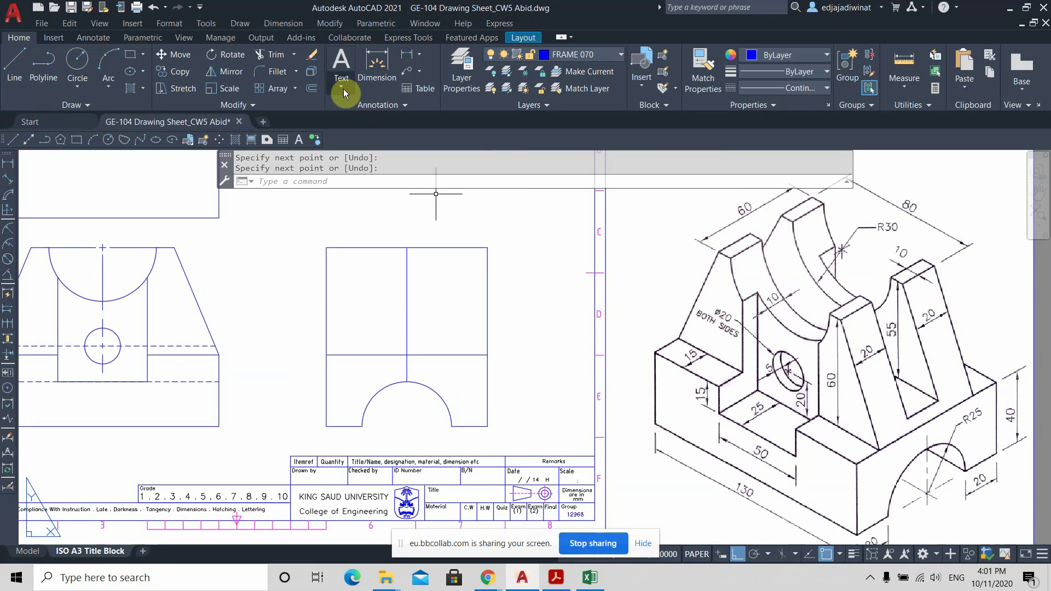
pyautogui.click(312, 88)
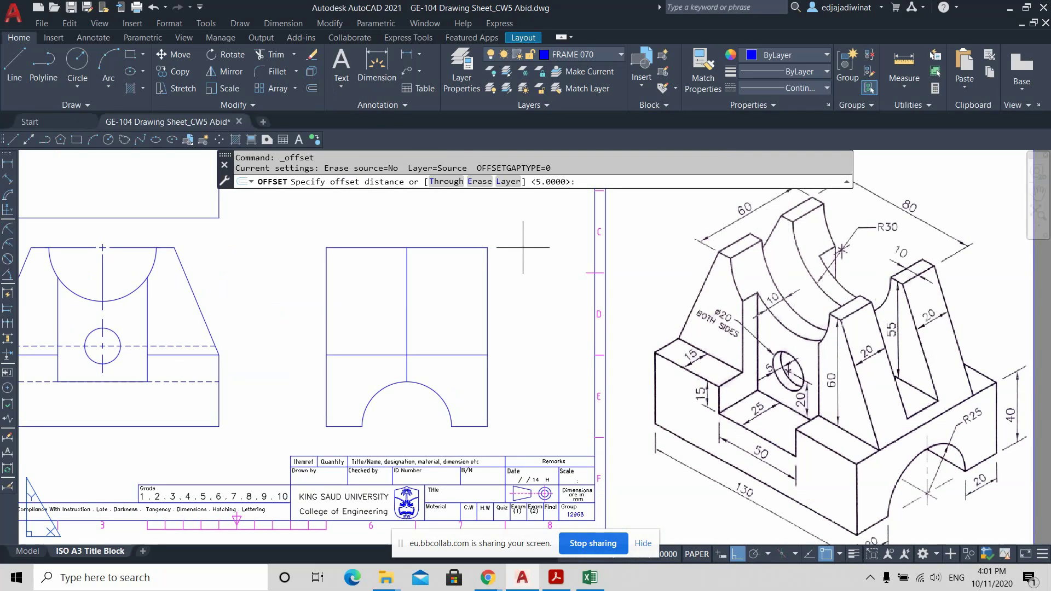
pyautogui.write('30')
pyautogui.press('Return')
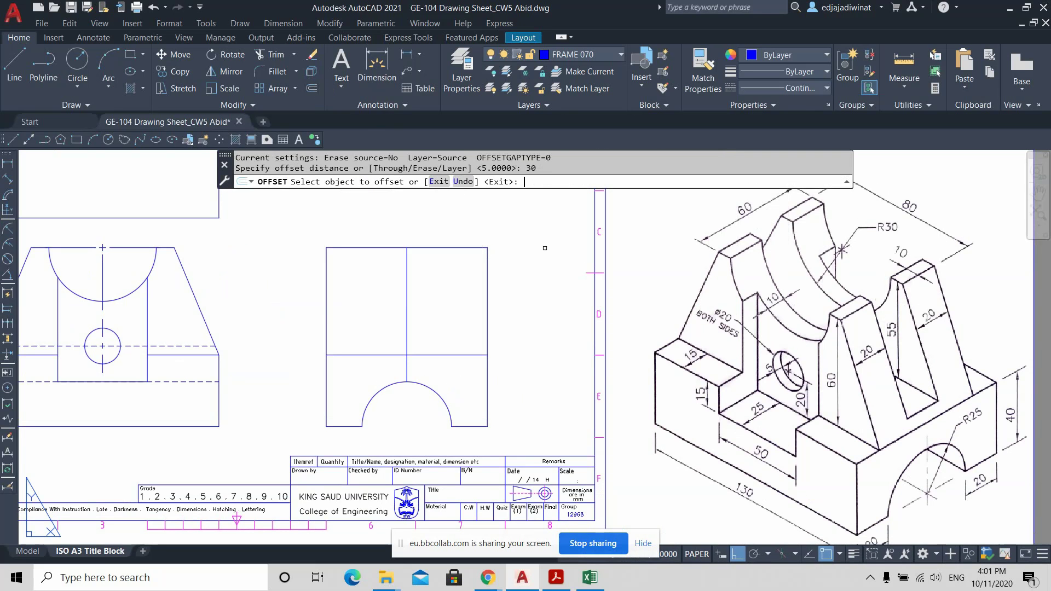
pyautogui.click(407, 277)
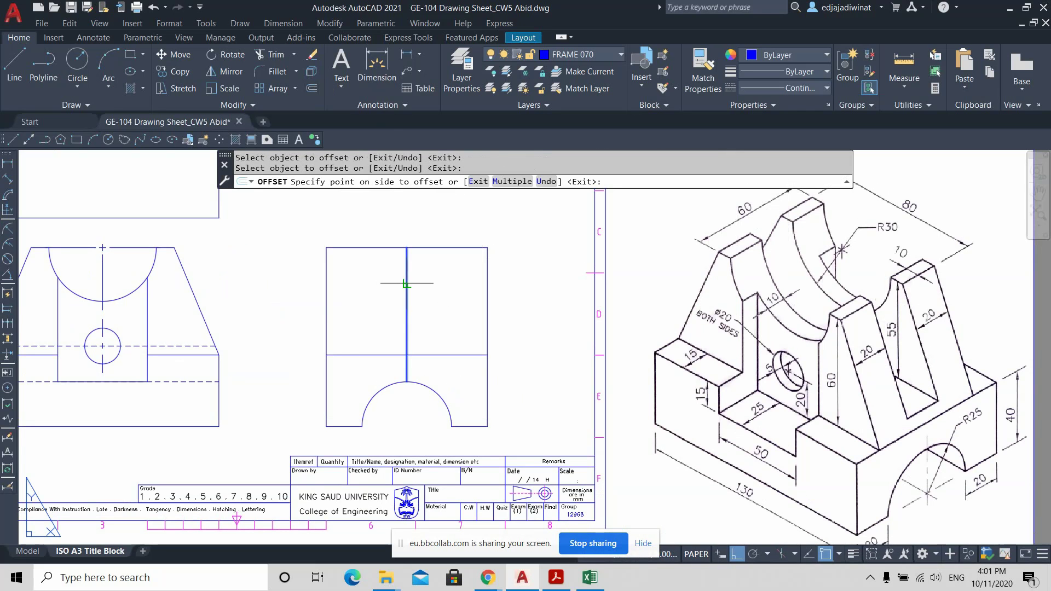
pyautogui.click(449, 281)
pyautogui.click(407, 286)
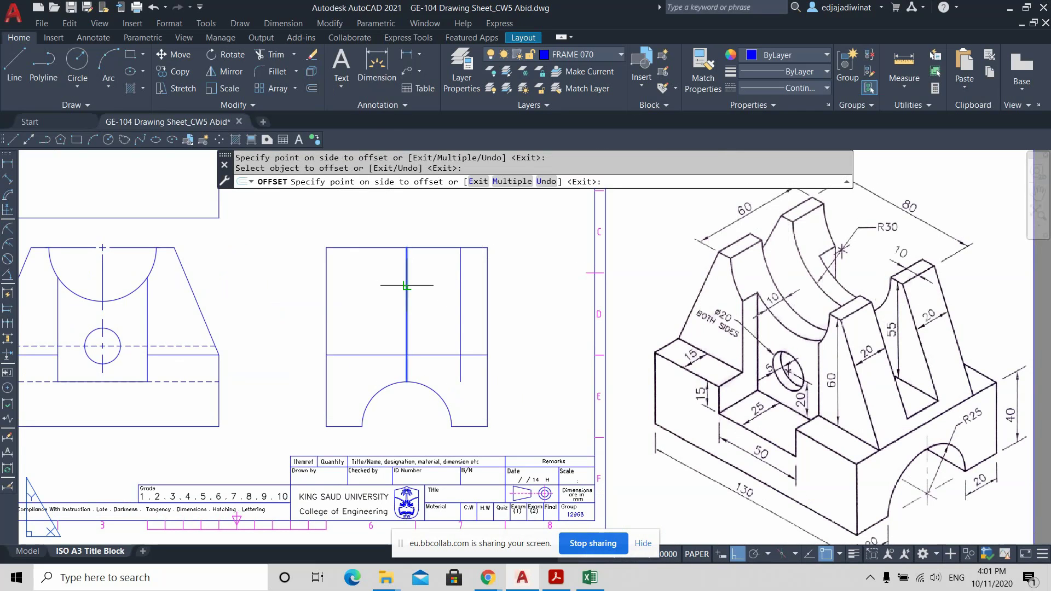
pyautogui.click(374, 290)
pyautogui.press('Escape')
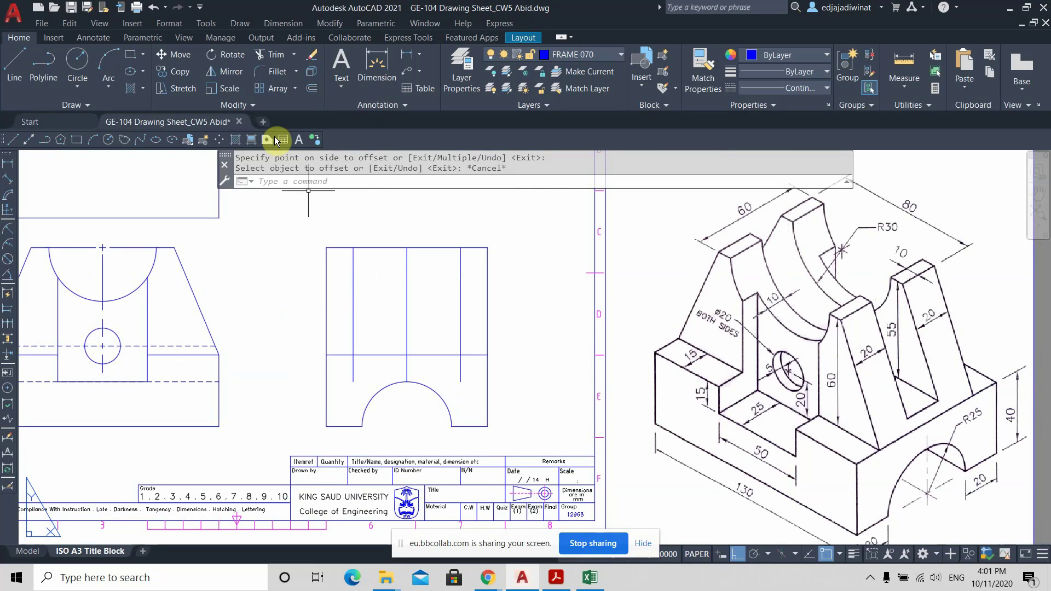
# Trim the side view's upper outline outside the two offset lines at both corners.
pyautogui.click(272, 55)
pyautogui.click(537, 341)
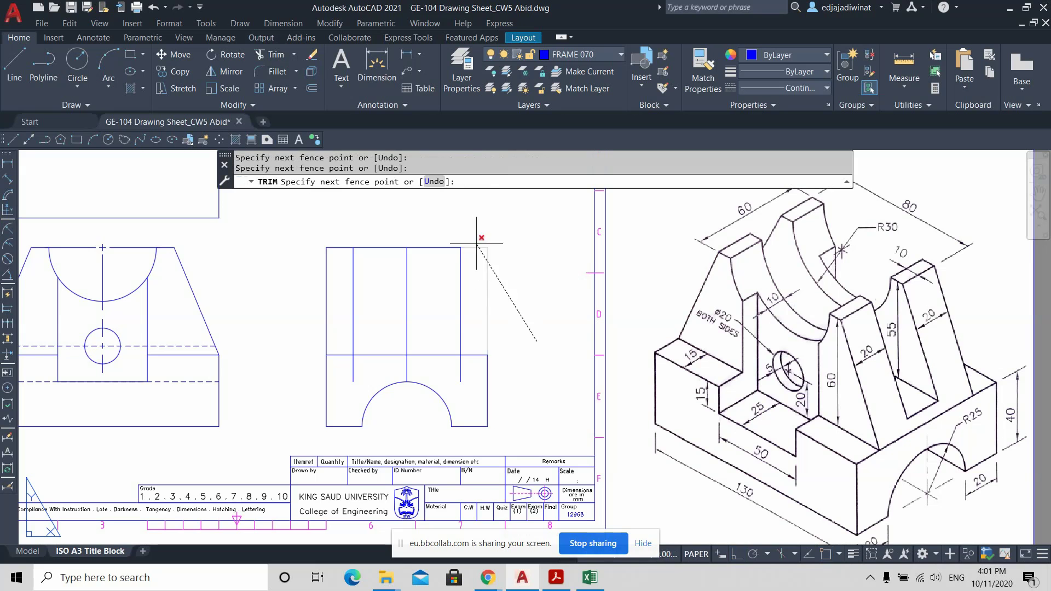
pyautogui.click(481, 227)
pyautogui.press('Return')
pyautogui.click(344, 232)
pyautogui.click(325, 310)
pyautogui.press('Return')
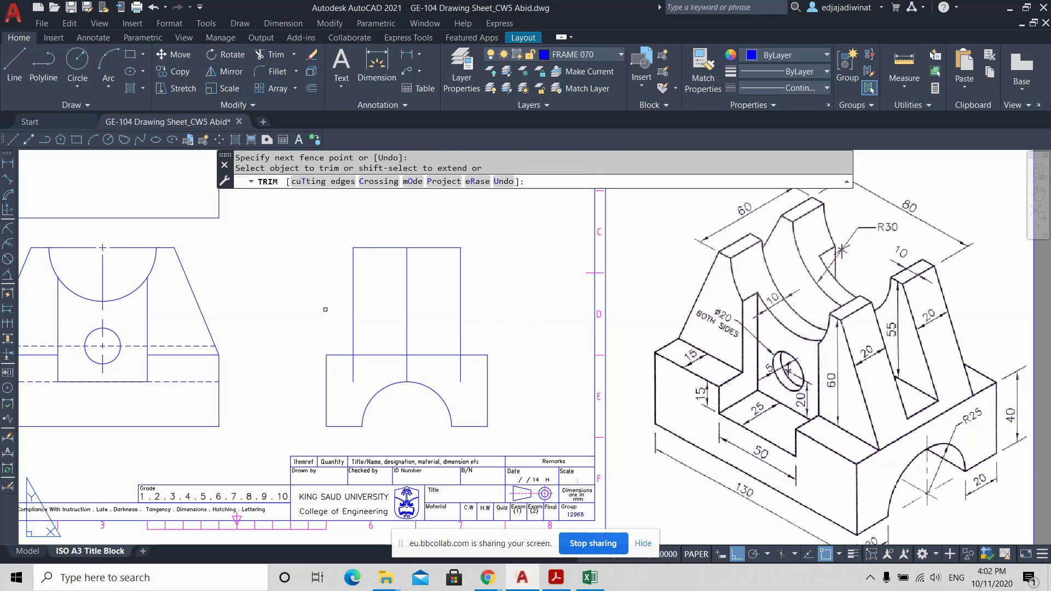
# Trim the ends of both offset lines that extend below the base's top line in the side view.
pyautogui.click(375, 379)
pyautogui.click(343, 372)
pyautogui.press('Return')
pyautogui.click(472, 375)
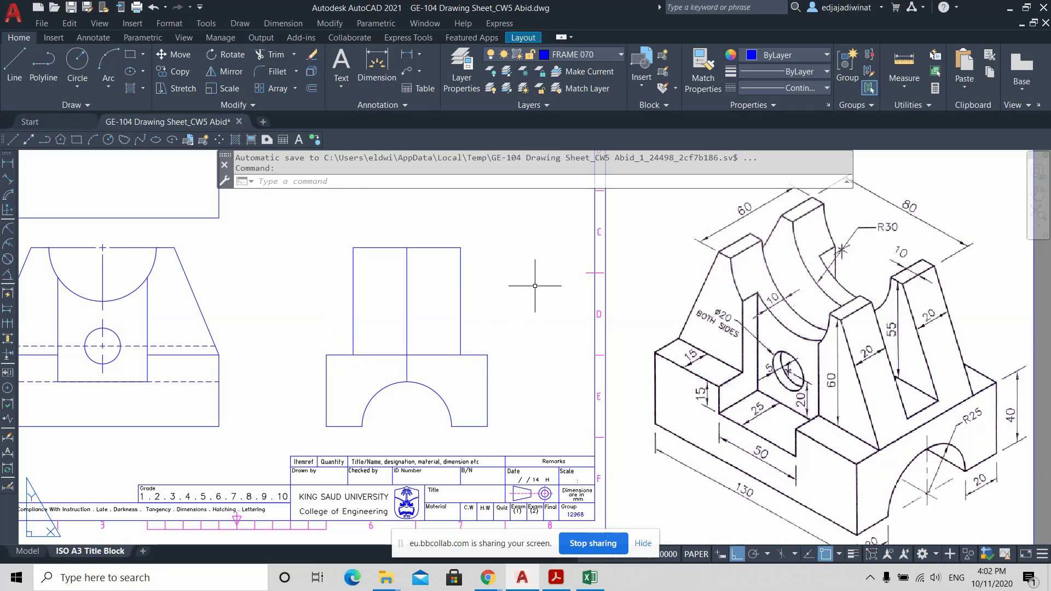
pyautogui.press('Escape')
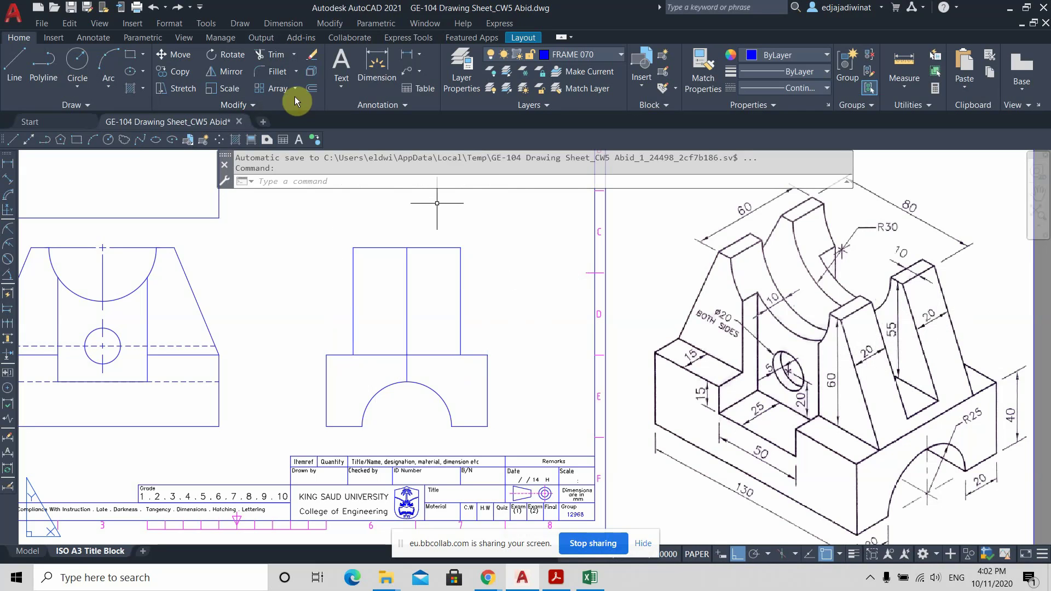
# Offset the two outer vertical edges of the side view's upper part inward by 20.
pyautogui.click(311, 88)
pyautogui.write('20')
pyautogui.press('Return')
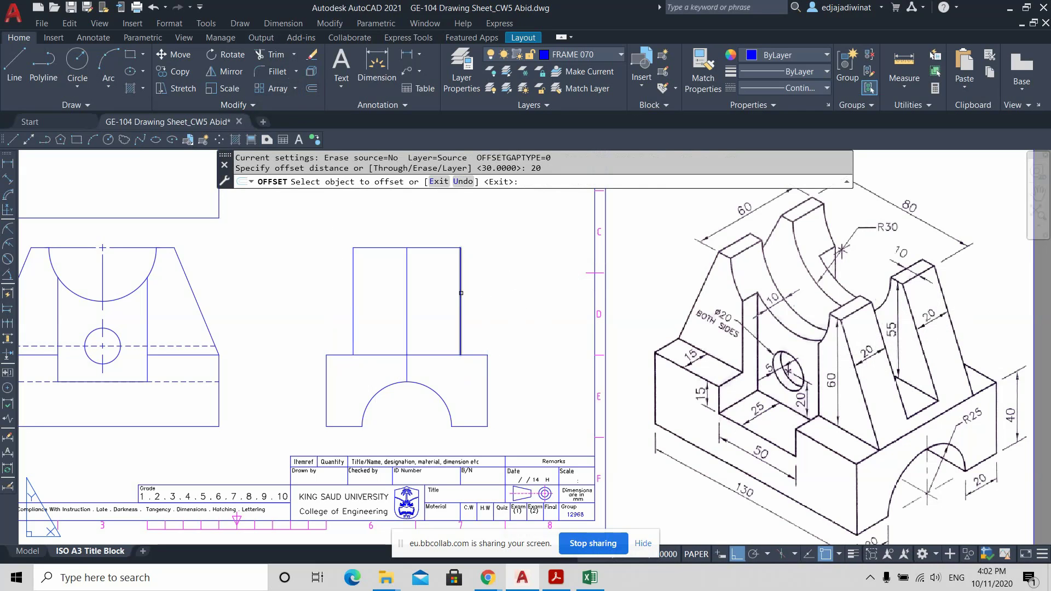
pyautogui.click(461, 295)
pyautogui.click(441, 303)
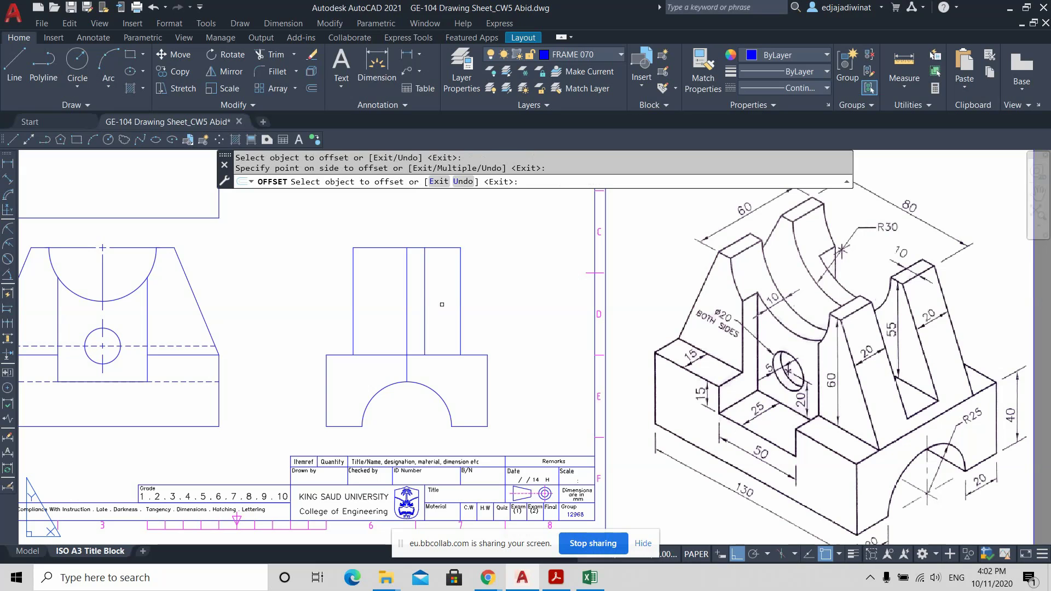
pyautogui.click(356, 288)
pyautogui.click(417, 291)
pyautogui.press('Escape')
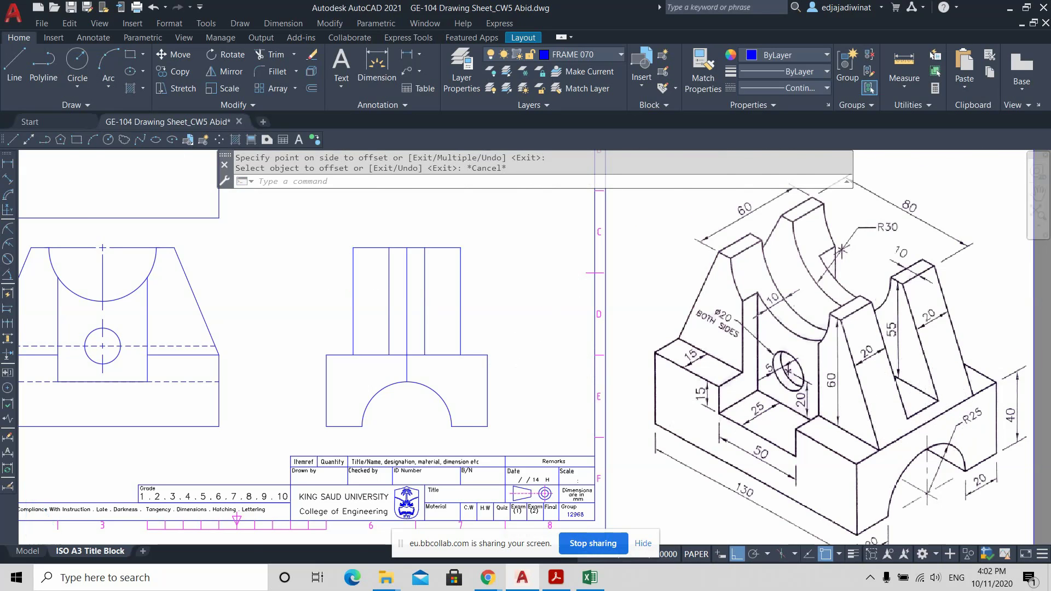
# Trim the side view's top edge between the two inner offset lines, on both sides of the middle line.
pyautogui.scroll(2, 926, 406)
pyautogui.scroll(-2, 923, 406)
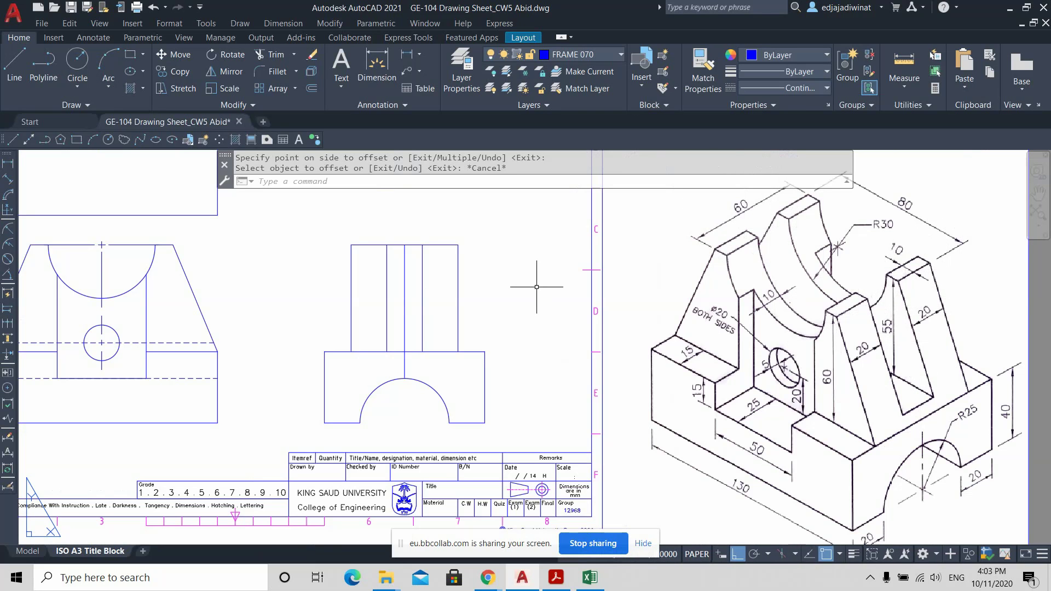
pyautogui.click(275, 55)
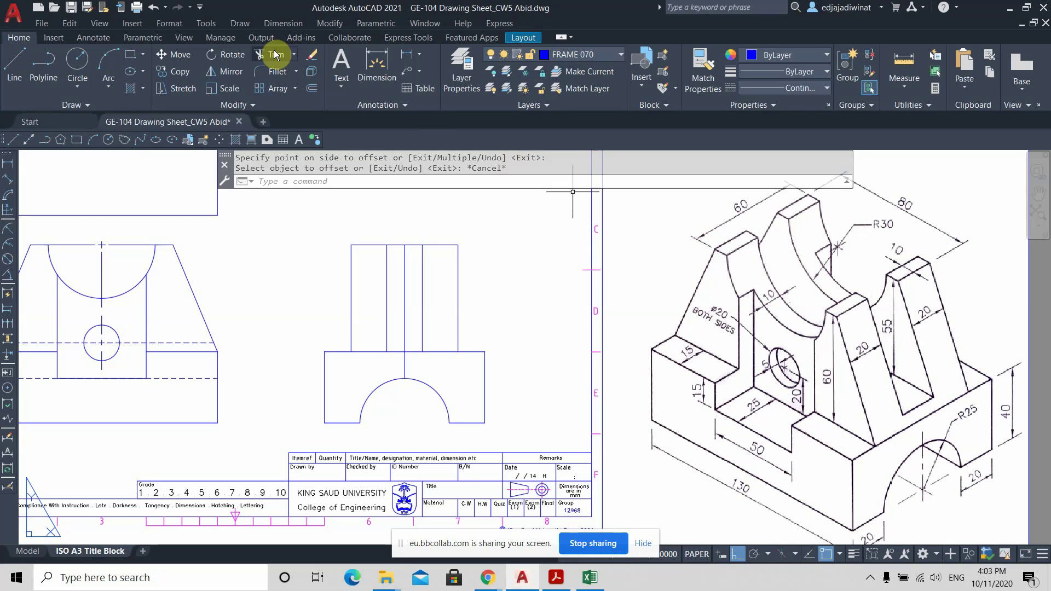
pyautogui.click(390, 237)
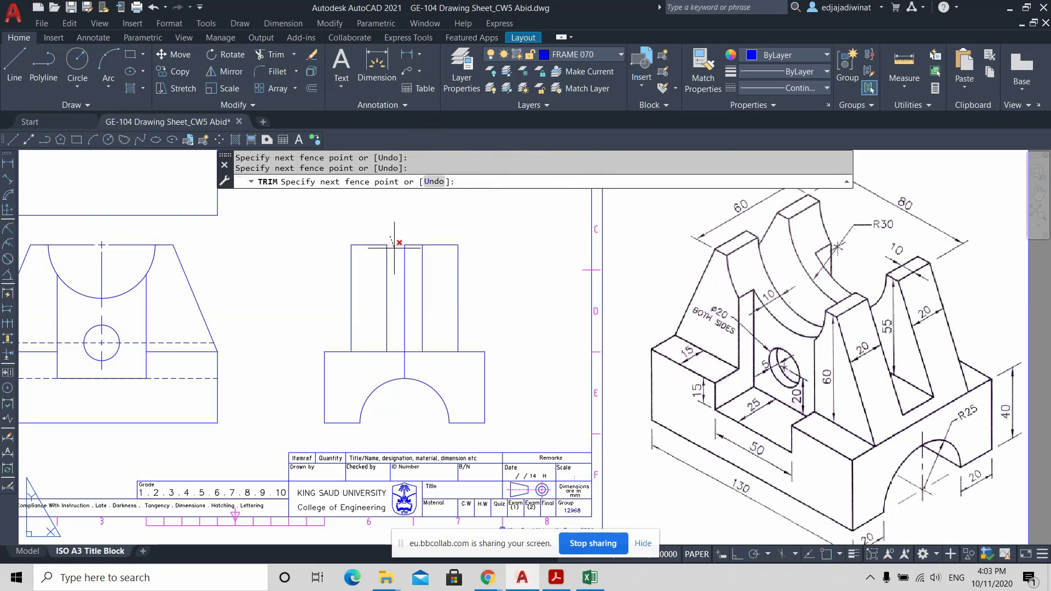
pyautogui.press('Return')
pyautogui.click(414, 238)
pyautogui.press('Return')
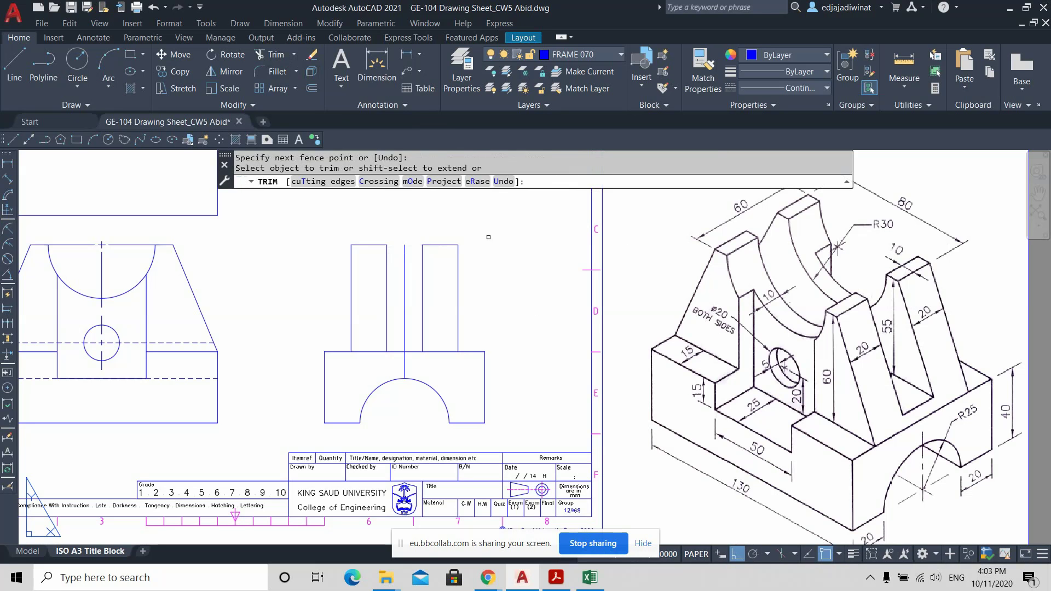
pyautogui.press('Escape')
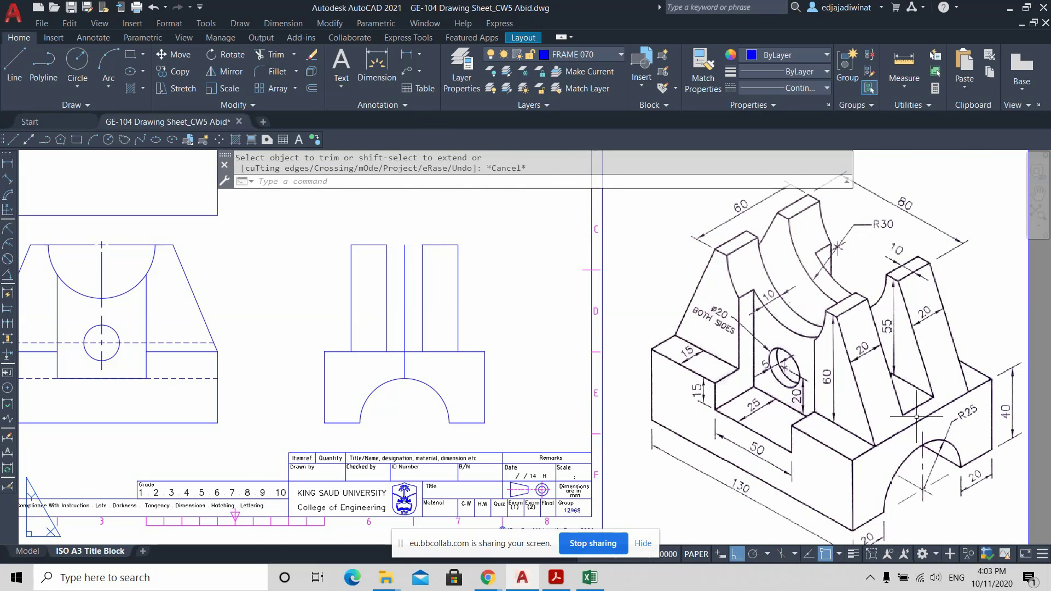
# Draw a horizontal line between the side view's two inner vertical edges, level with the front view's upper dashed line.
pyautogui.scroll(2, 916, 411)
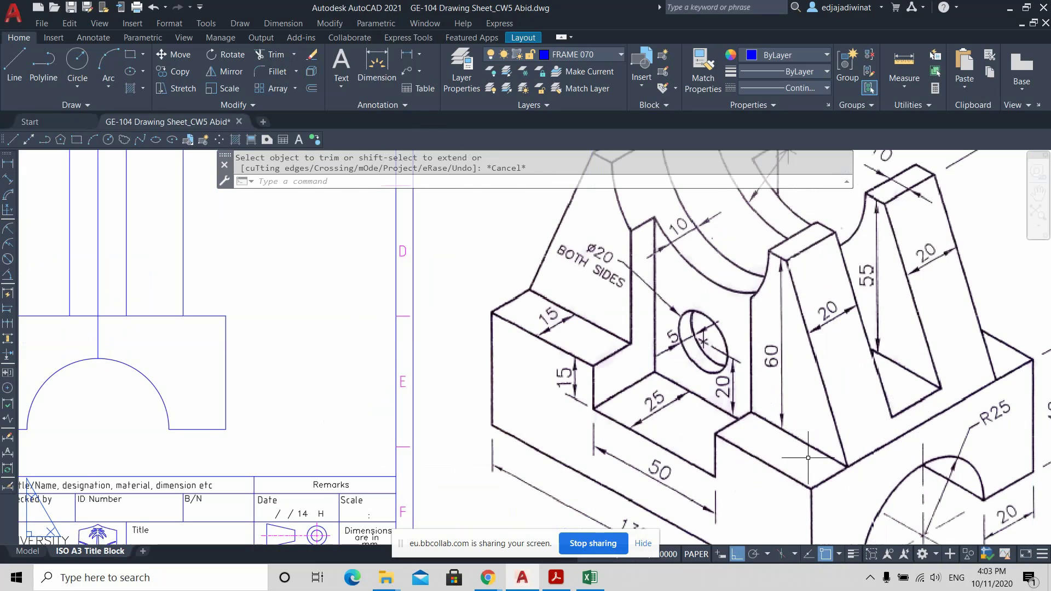
pyautogui.scroll(-2, 420, 362)
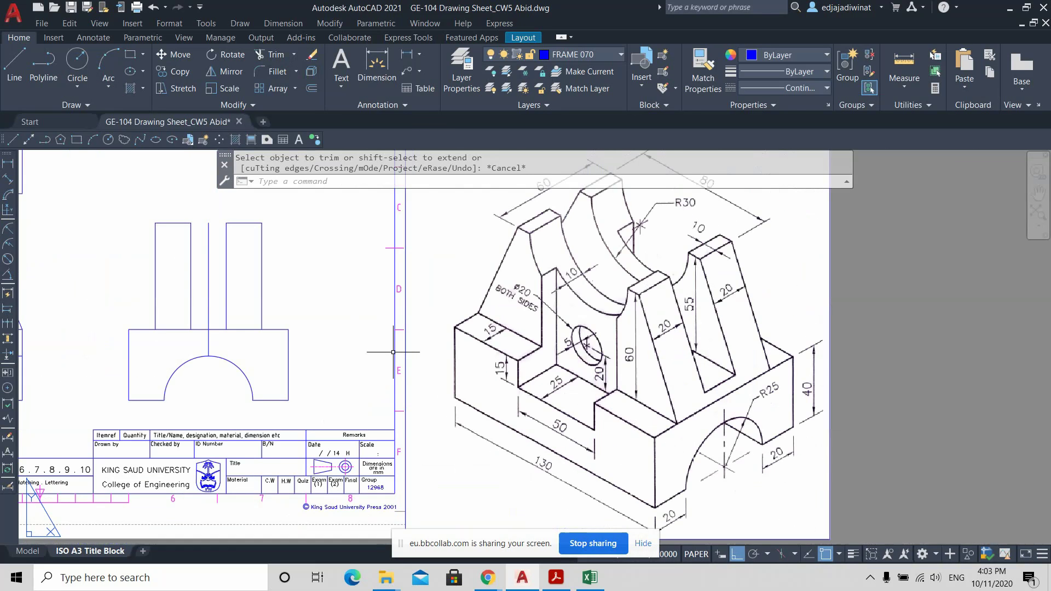
pyautogui.click(276, 329)
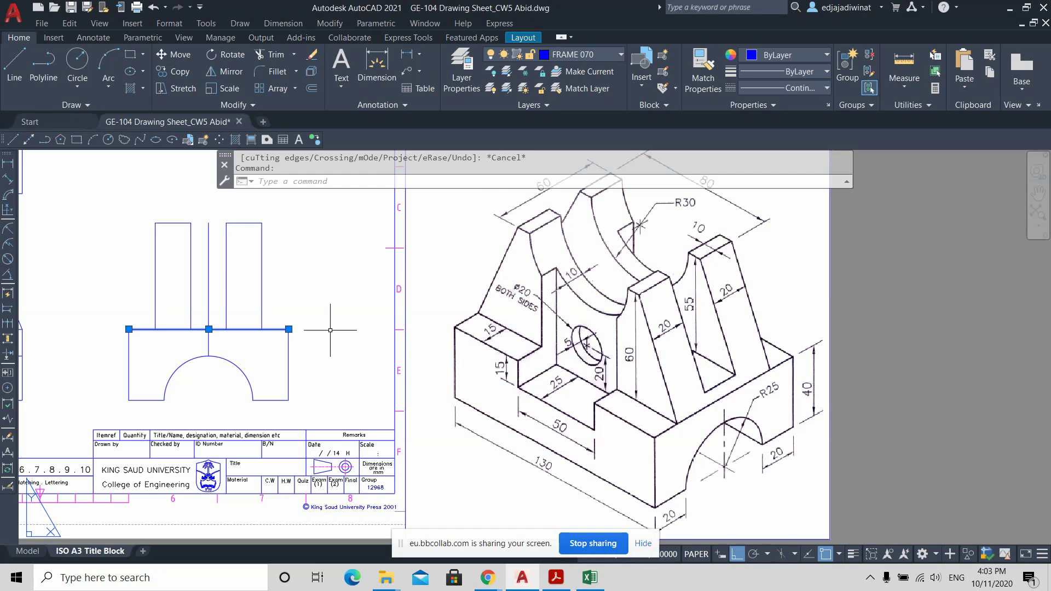
pyautogui.moveTo(314, 275); pyautogui.dragTo(467, 302, button='middle')
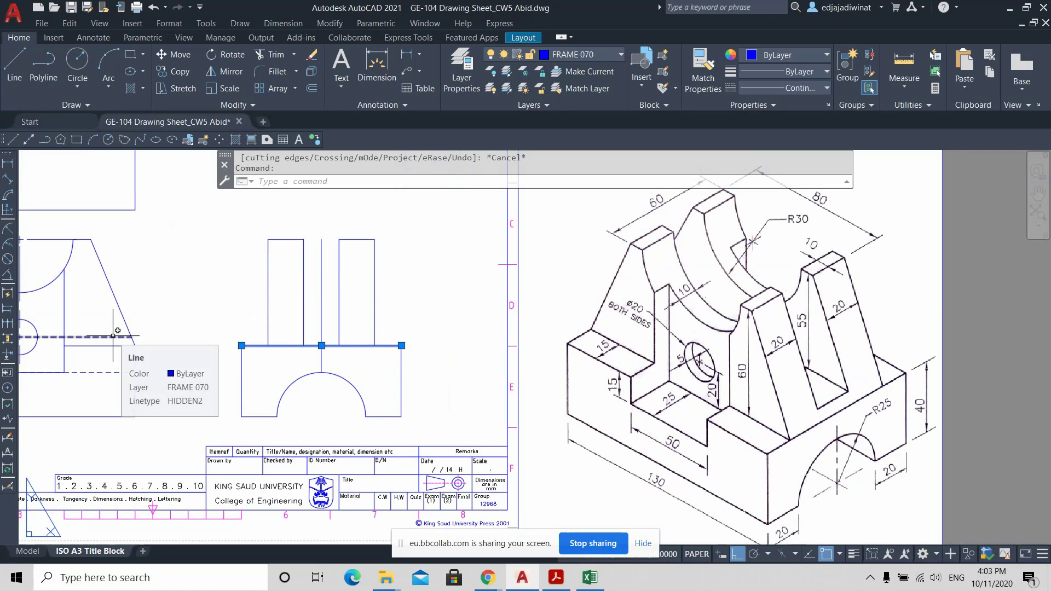
pyautogui.press('Escape')
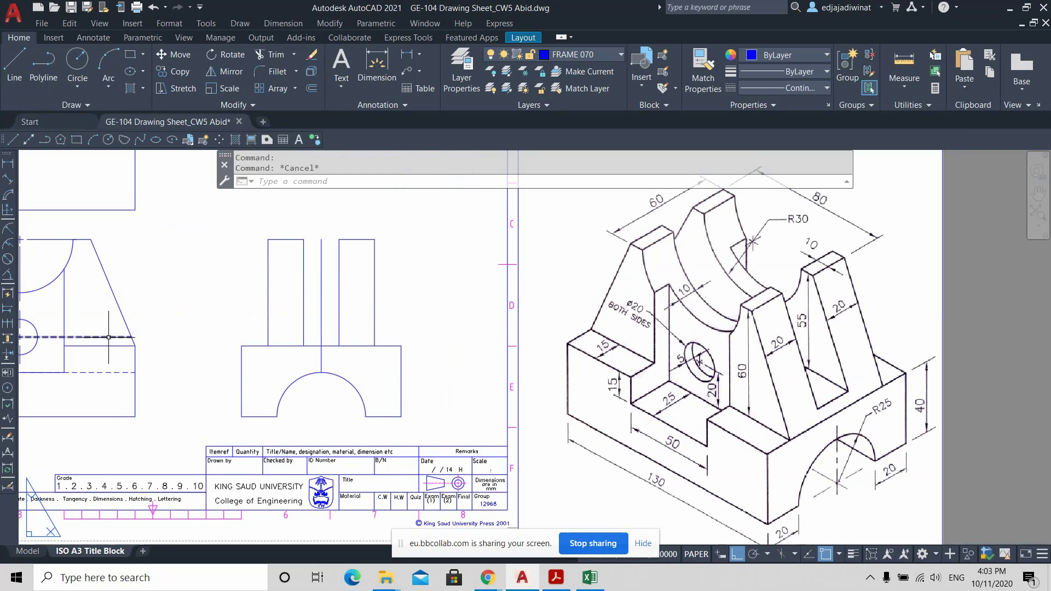
pyautogui.click(14, 63)
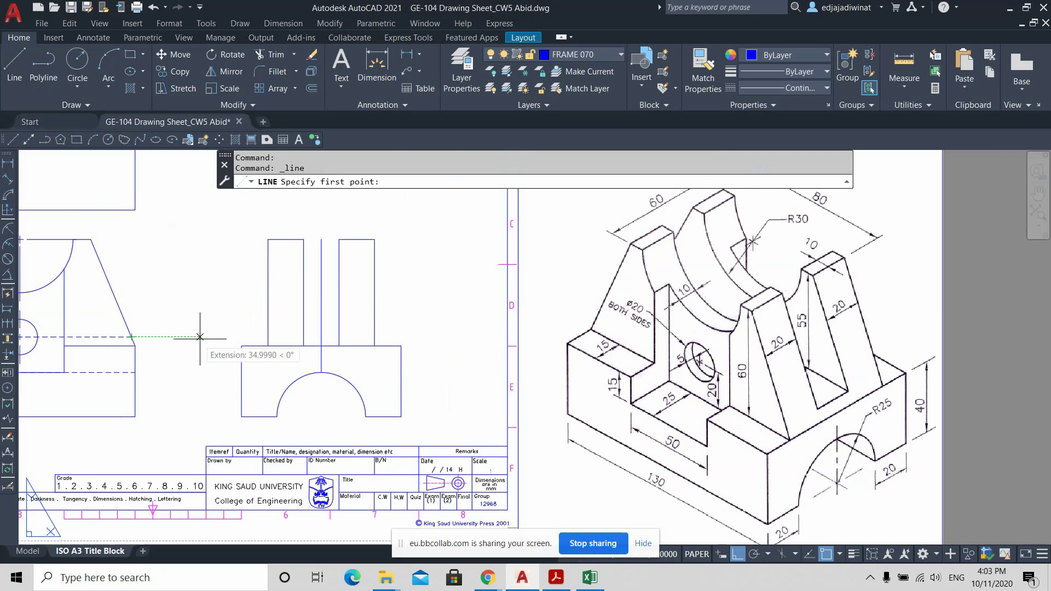
pyautogui.click(303, 338)
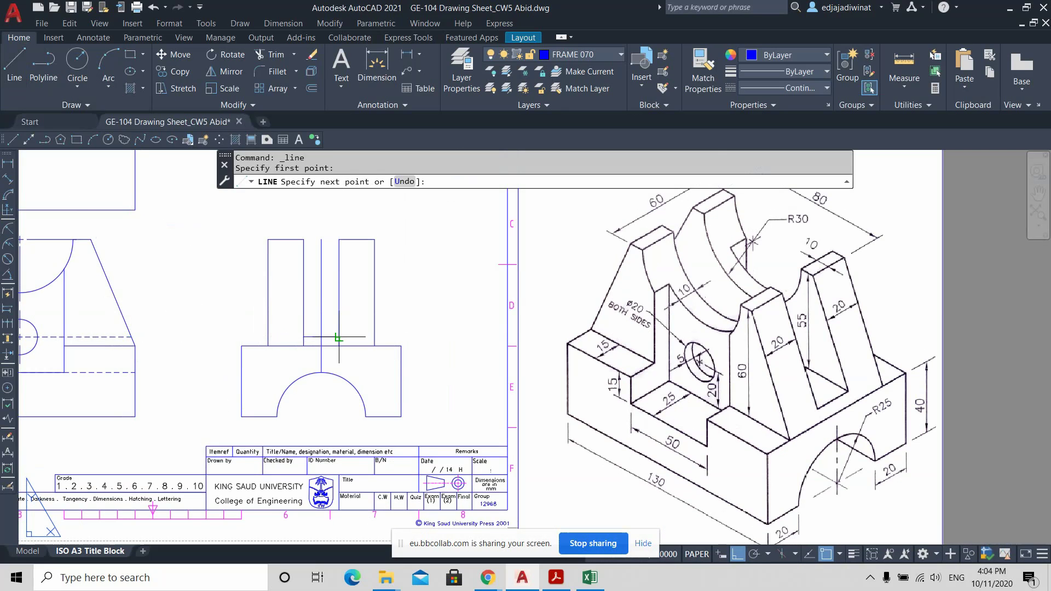
pyautogui.press('Escape')
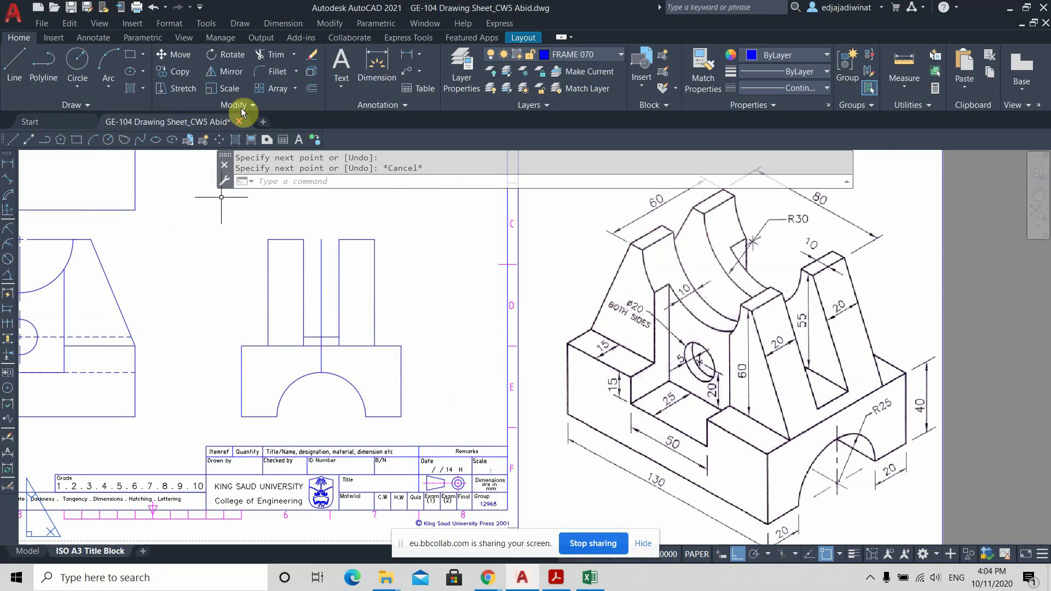
# Trim the side view's two inner vertical edges below the new horizontal slot-bottom line.
pyautogui.click(276, 60)
pyautogui.scroll(4, 377, 340)
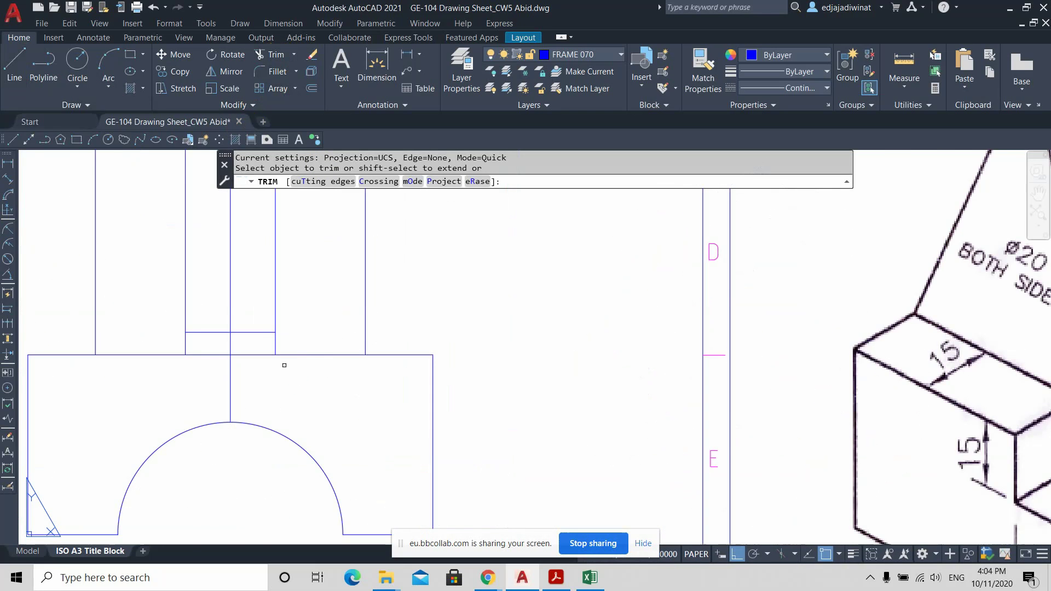
pyautogui.scroll(-2, 258, 374)
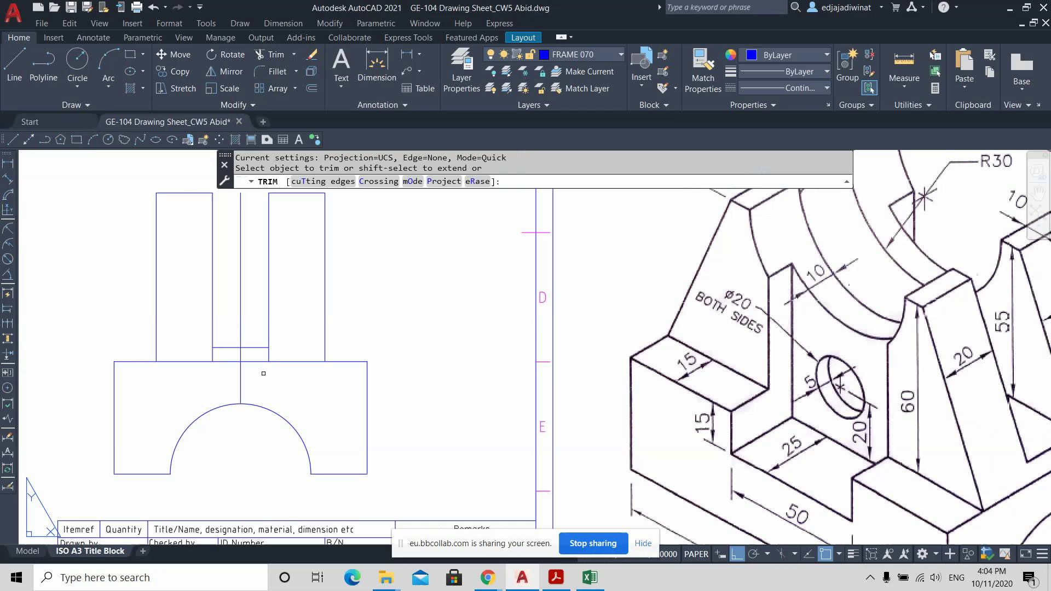
pyautogui.scroll(-2, 285, 352)
pyautogui.click(284, 352)
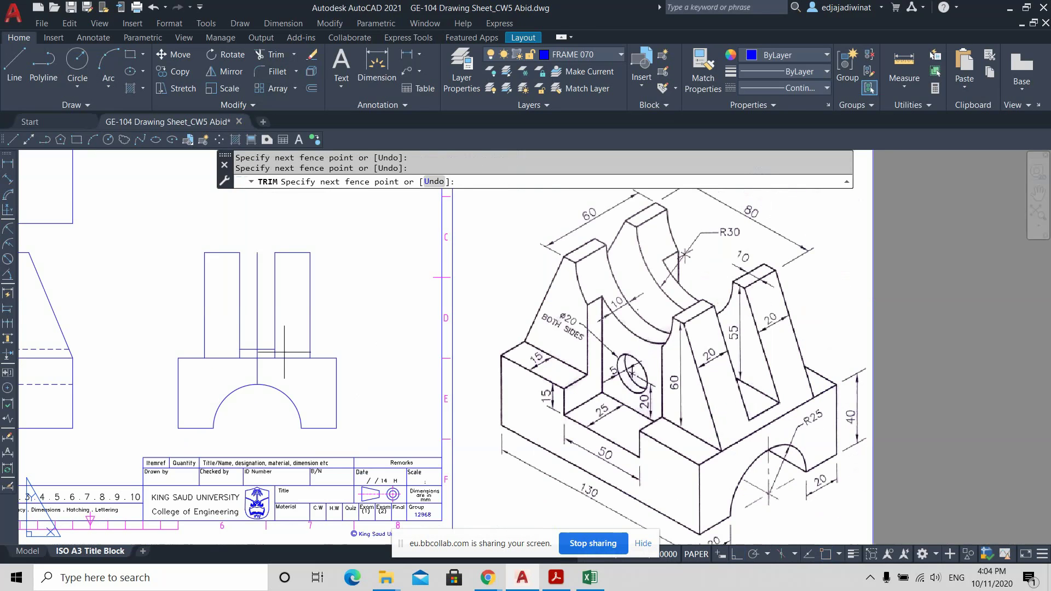
pyautogui.press('Return')
pyautogui.scroll(2, 285, 349)
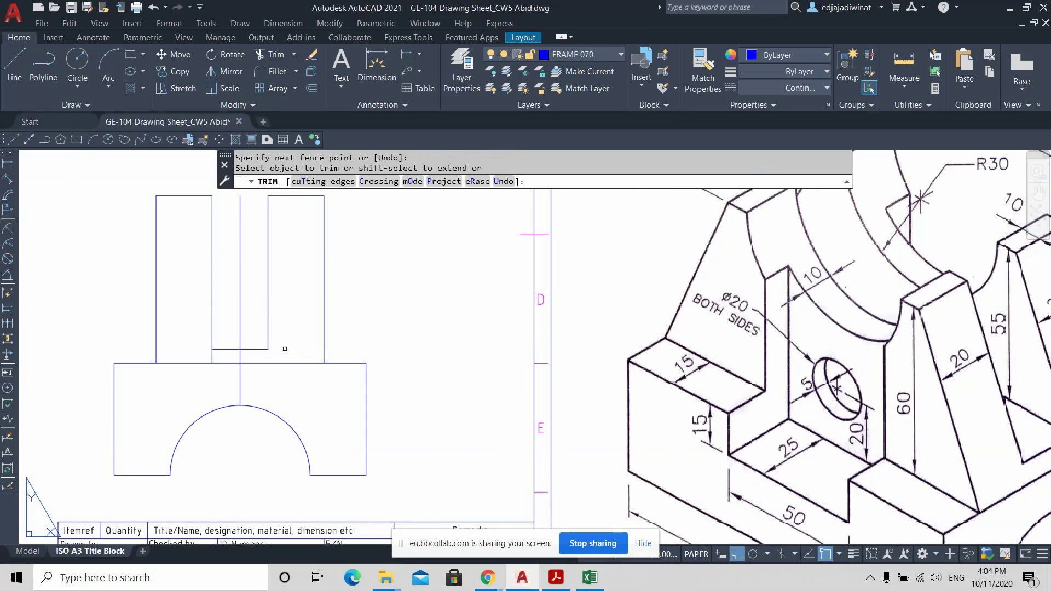
pyautogui.click(230, 357)
pyautogui.press('Return')
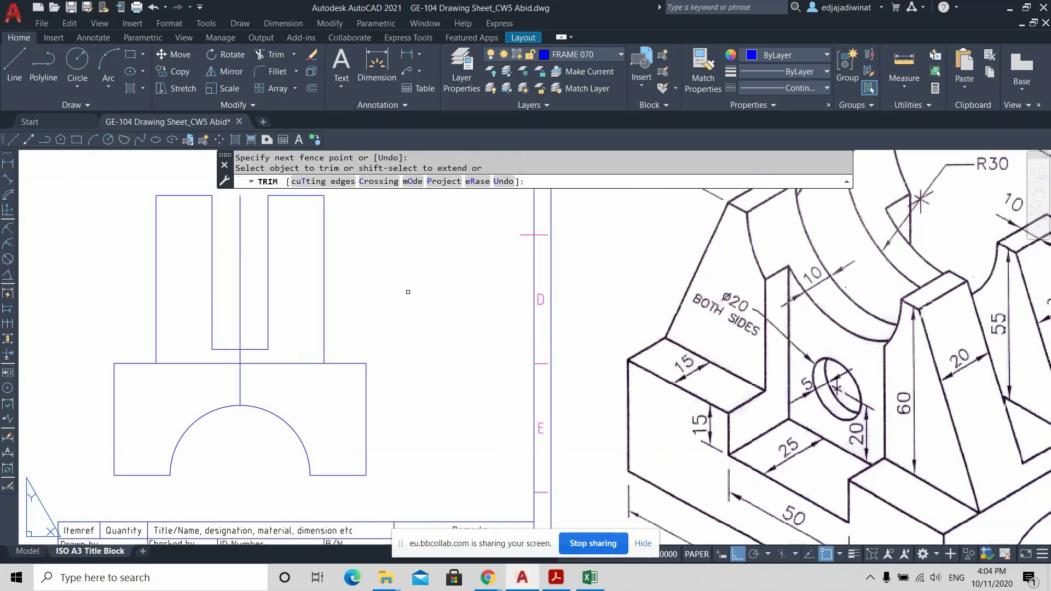
pyautogui.press('Escape')
# Check the side view's slot and upright dimensions with Quick measure against the isometric reference.
pyautogui.scroll(-4, 423, 352)
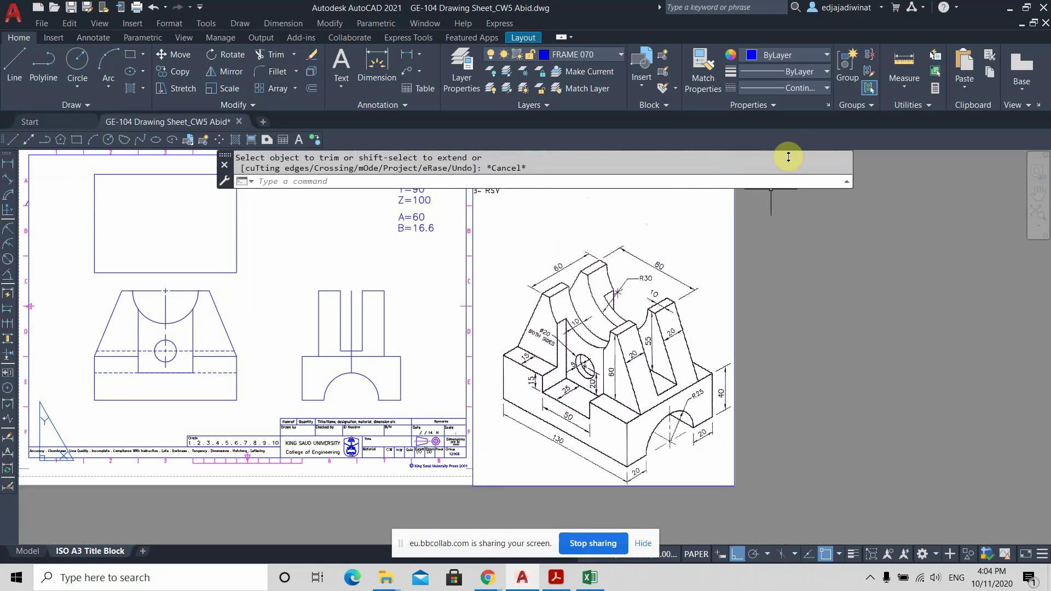
pyautogui.click(897, 94)
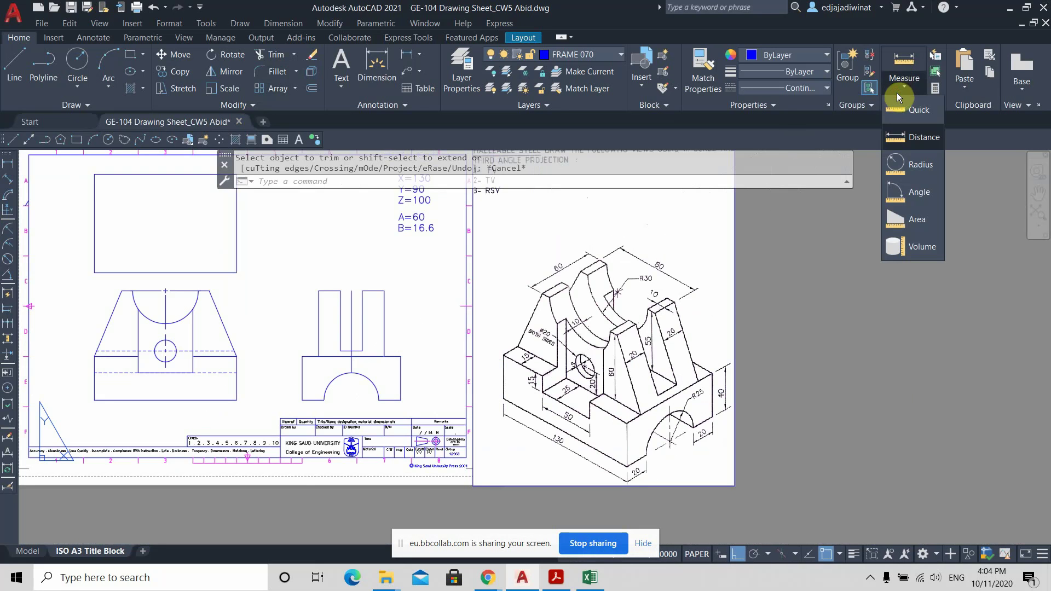
pyautogui.click(912, 118)
pyautogui.scroll(2, 330, 324)
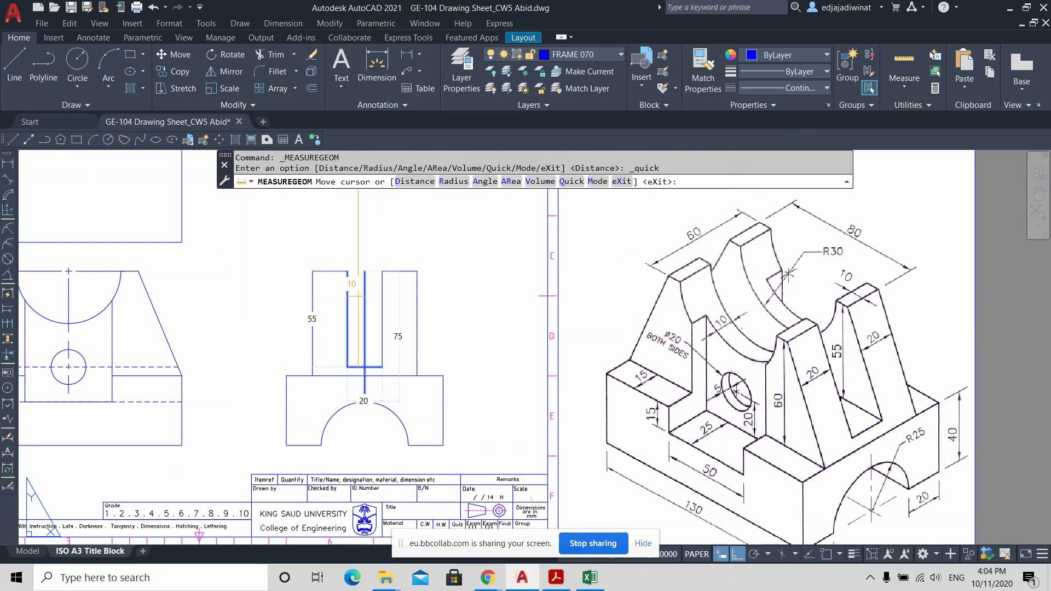
pyautogui.press('Escape')
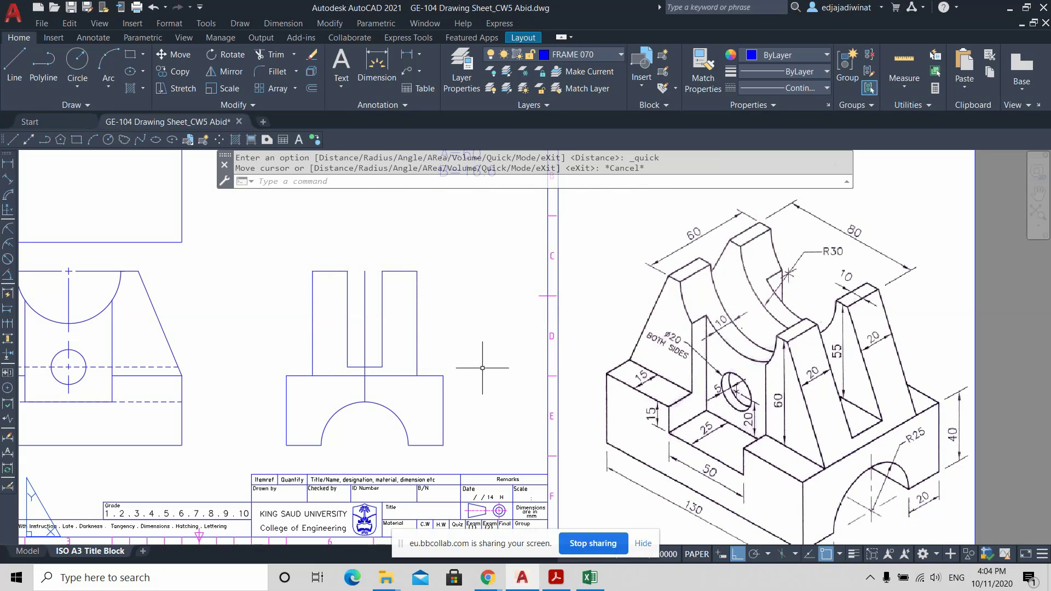
pyautogui.moveTo(483, 363); pyautogui.dragTo(483, 351, button='middle')
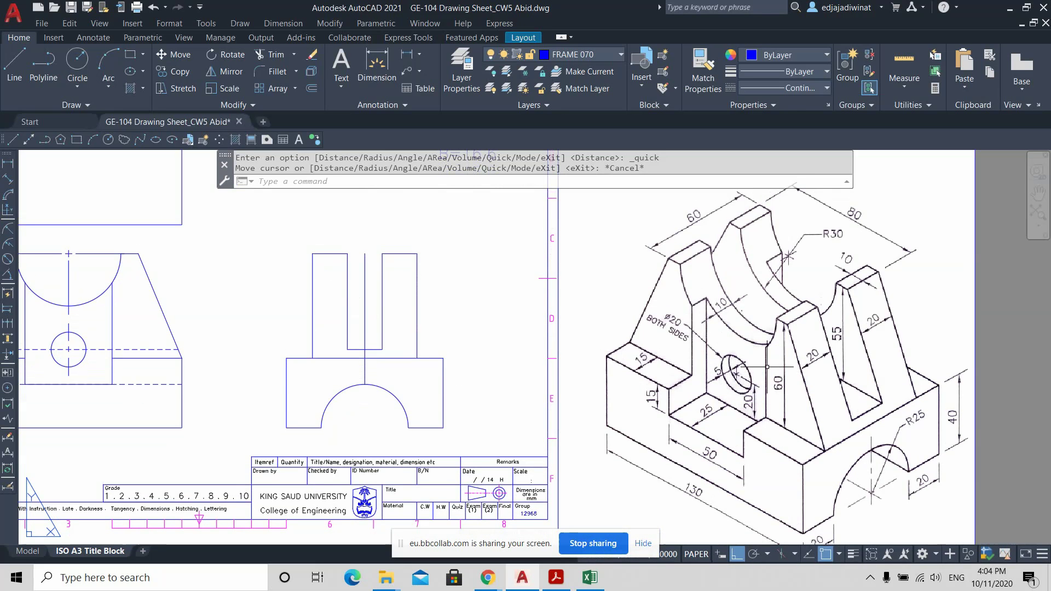
pyautogui.moveTo(457, 307); pyautogui.dragTo(501, 338, button='middle')
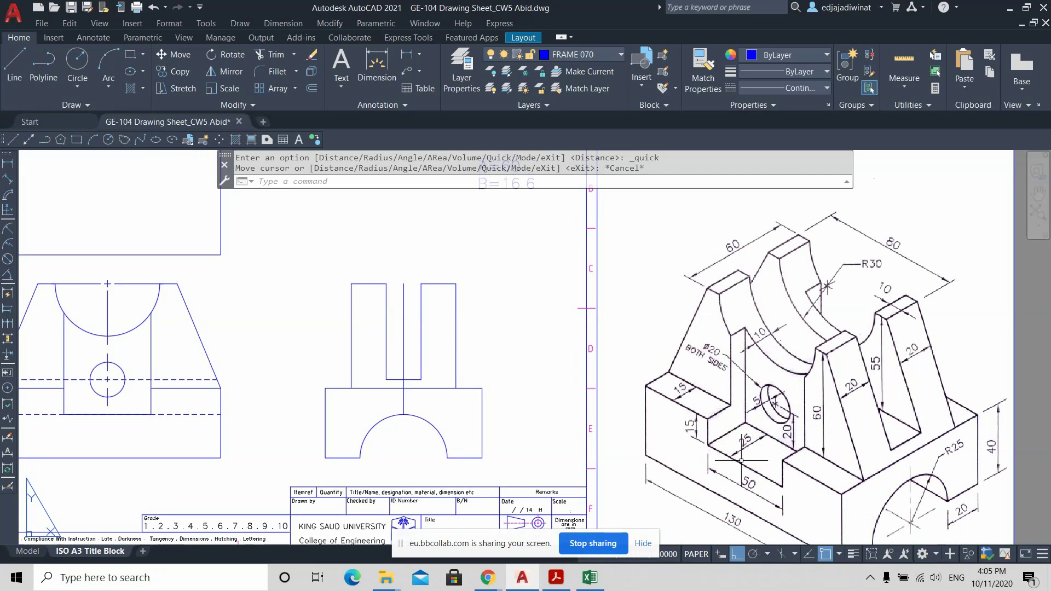
# Draw a 25 long horizontal line inward from the side view base's left edge, level with the front view's recess bottom.
pyautogui.click(204, 414)
pyautogui.scroll(-3, 648, 473)
pyautogui.scroll(2, 424, 421)
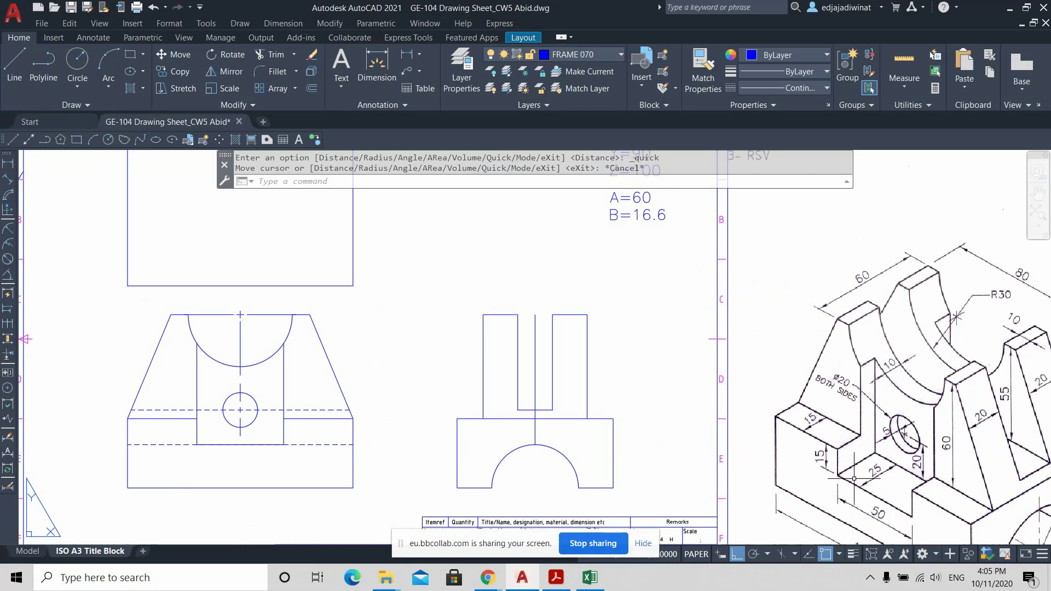
pyautogui.click(259, 443)
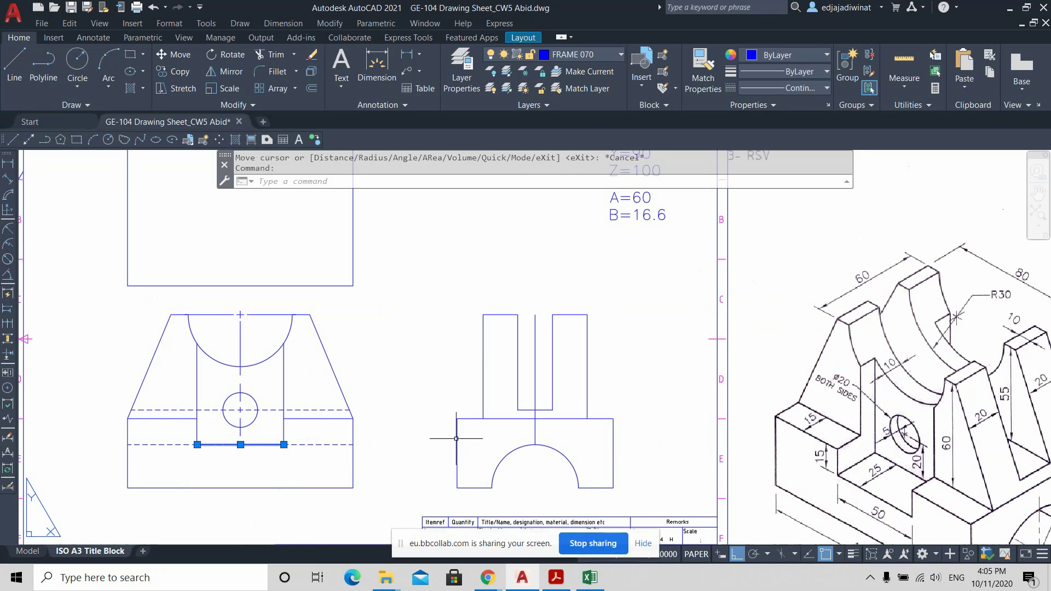
pyautogui.press('Escape')
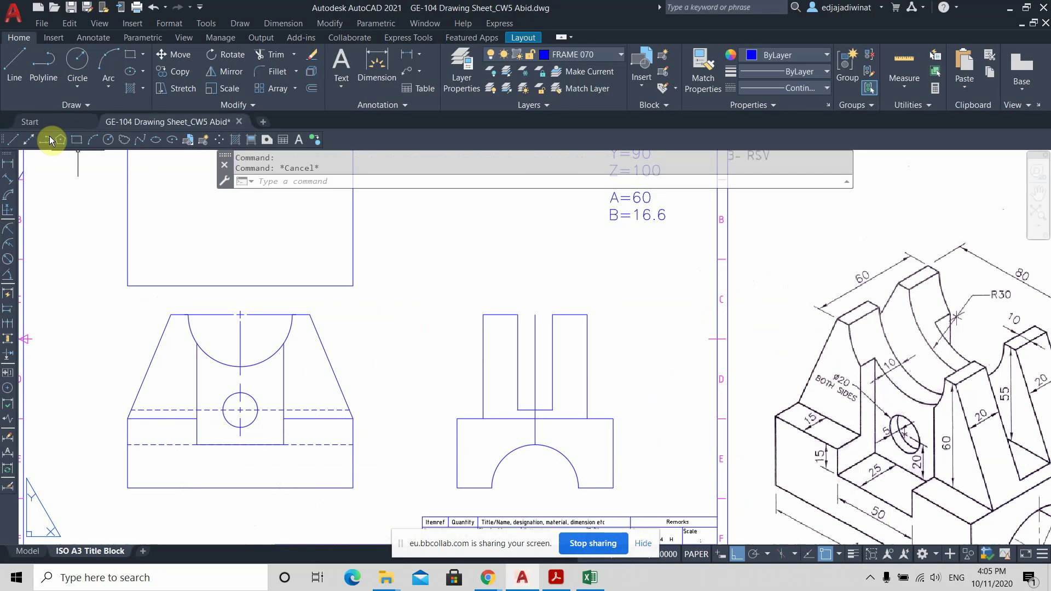
pyautogui.click(15, 68)
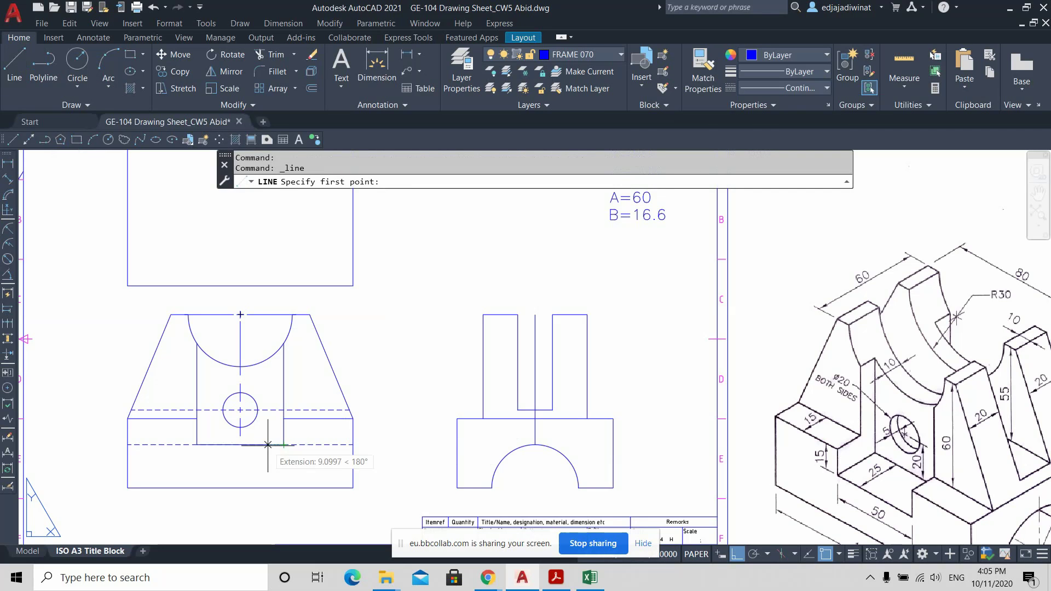
pyautogui.click(457, 444)
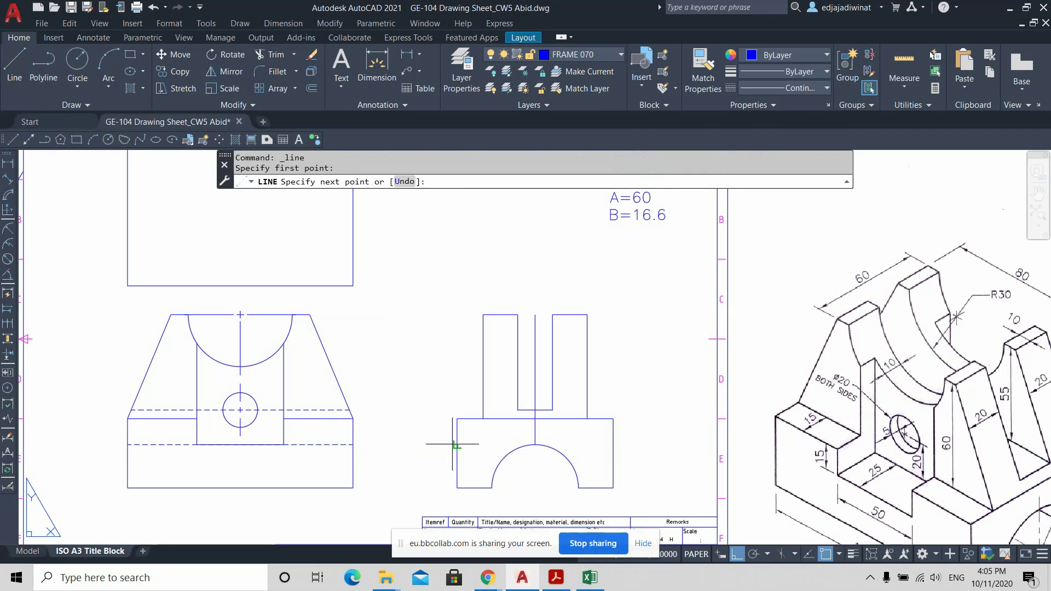
pyautogui.scroll(-3, 485, 444)
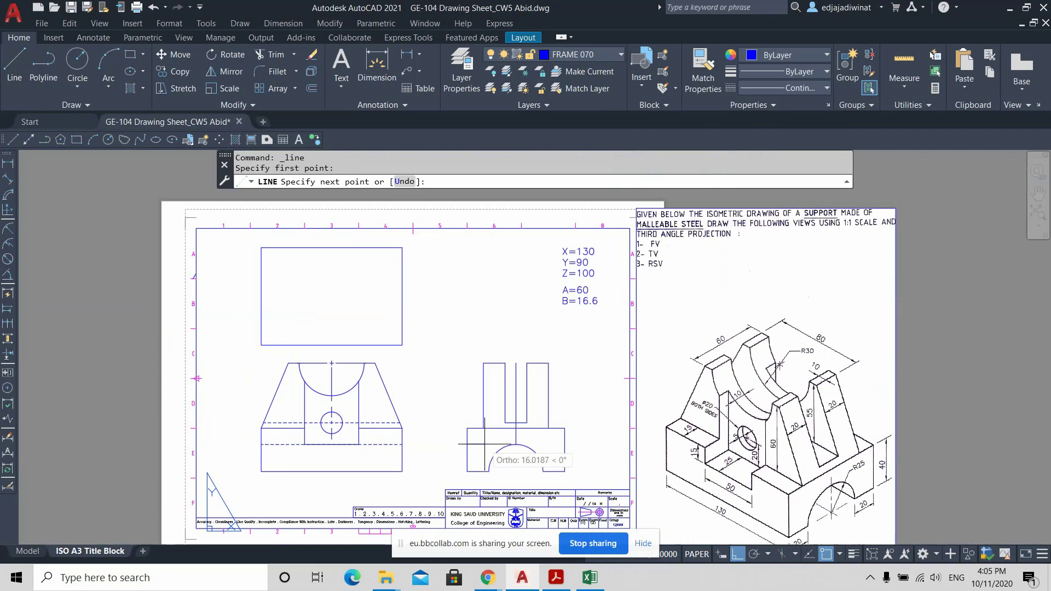
pyautogui.scroll(3, 484, 445)
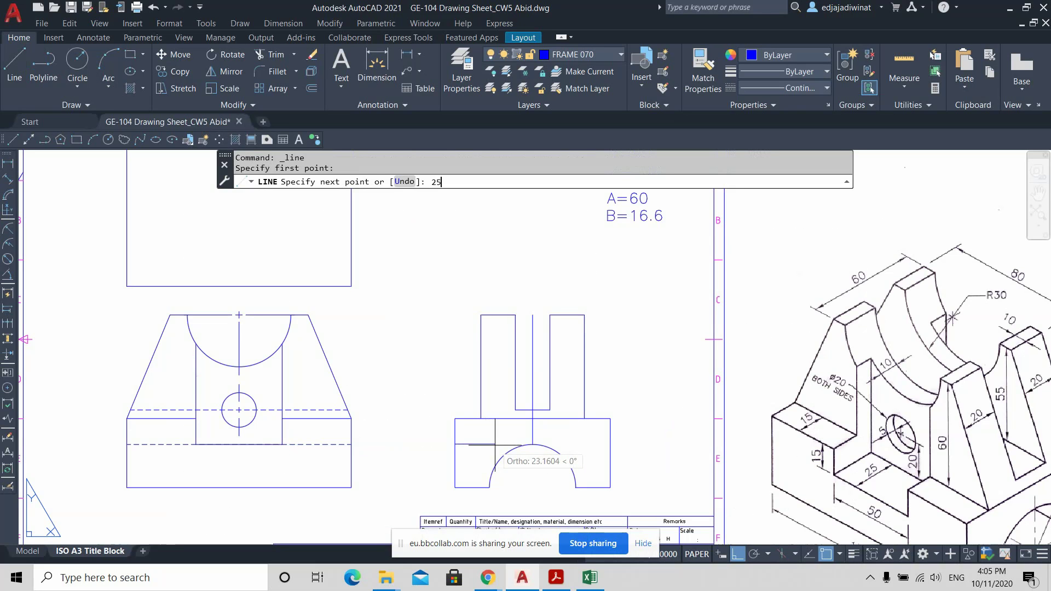
pyautogui.press('Return')
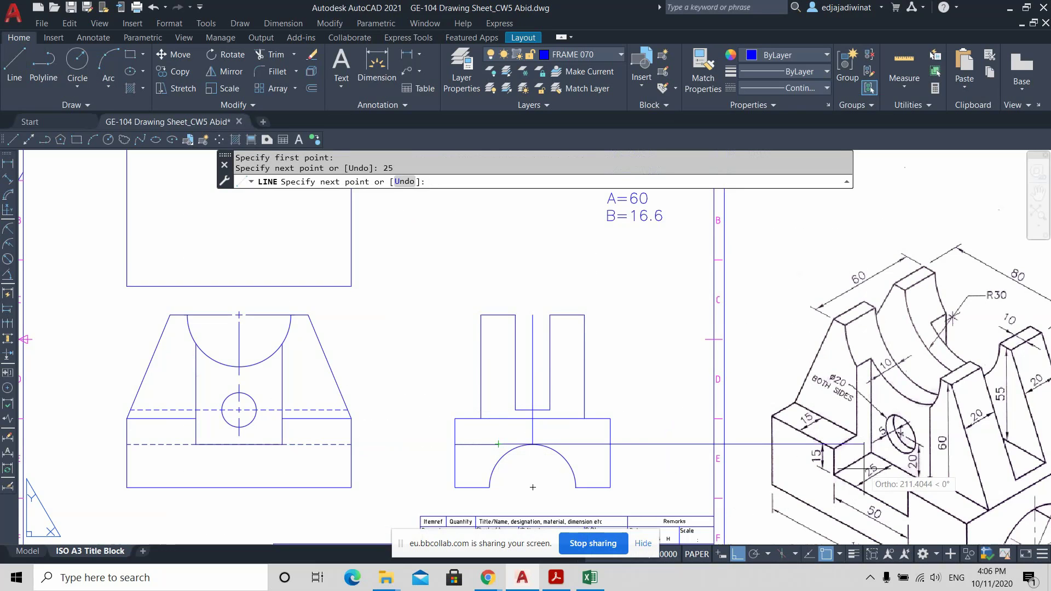
# Draw a vertical line about 67 long upward from the inner end of the side view's recess-bottom line.
pyautogui.moveTo(818, 409)
pyautogui.mouseDown(button='middle')
pyautogui.moveTo(629, 380)
pyautogui.moveTo(657, 384)
pyautogui.mouseUp(button='middle')
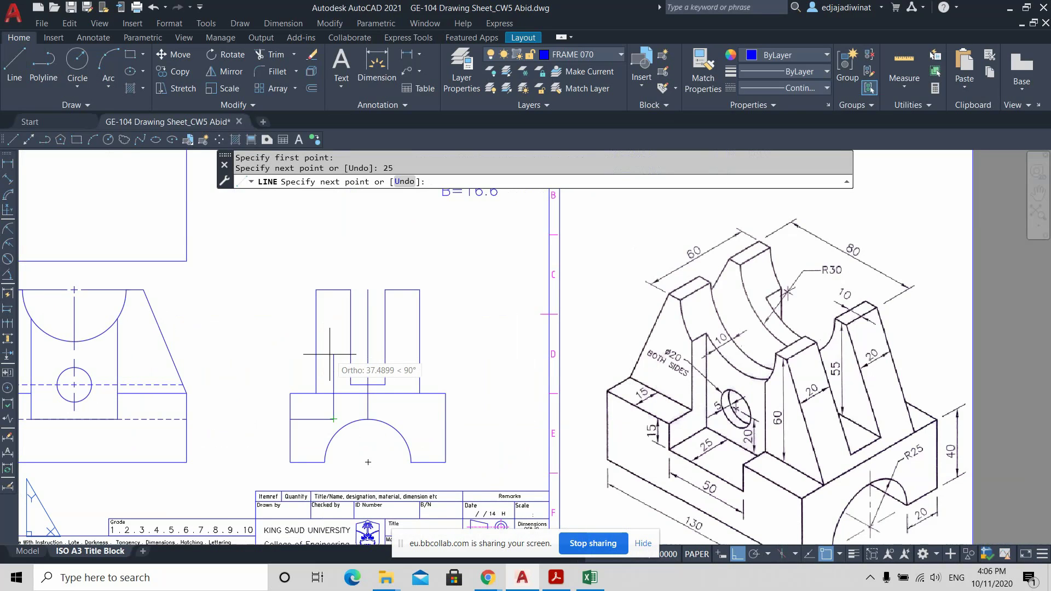
pyautogui.press('Escape')
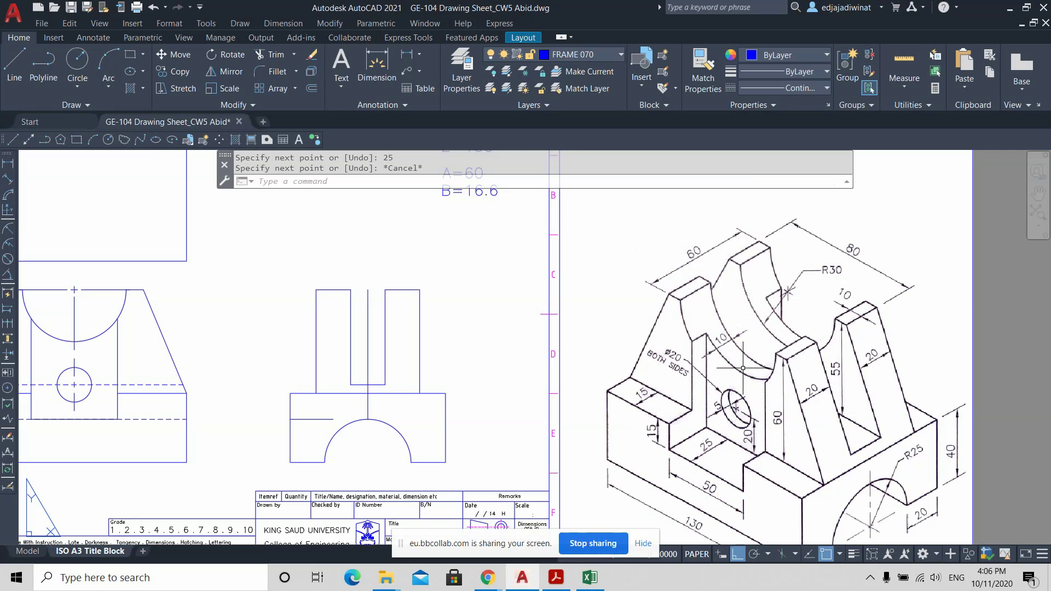
pyautogui.click(15, 66)
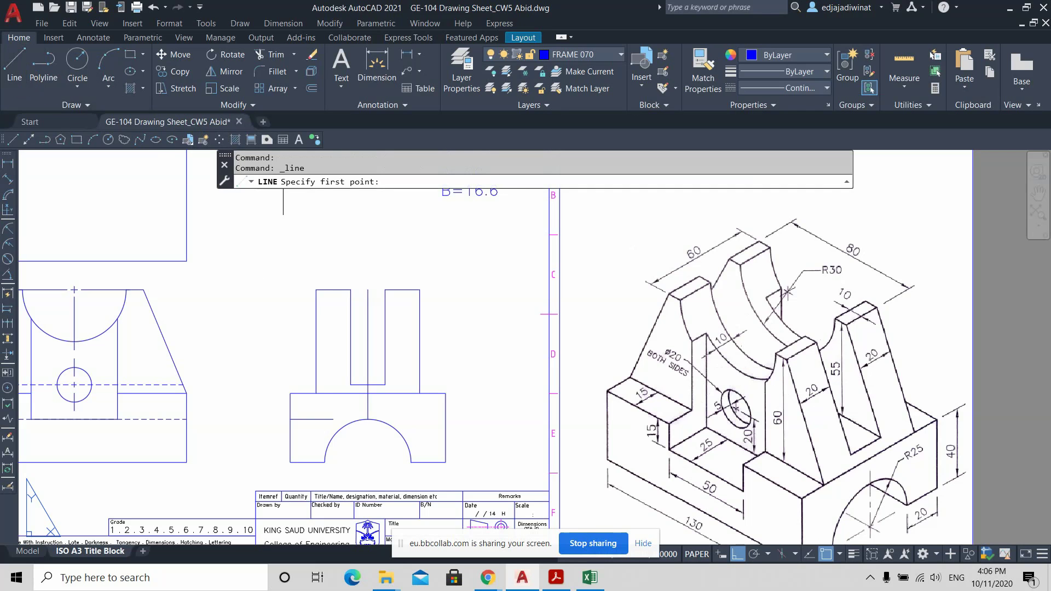
pyautogui.click(334, 419)
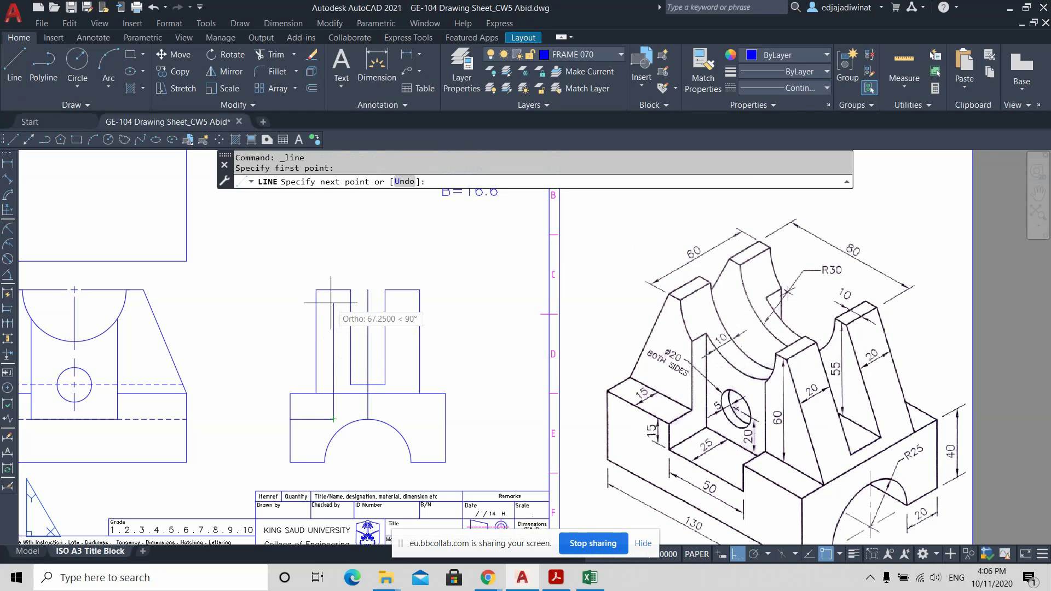
pyautogui.click(332, 302)
pyautogui.press('Return')
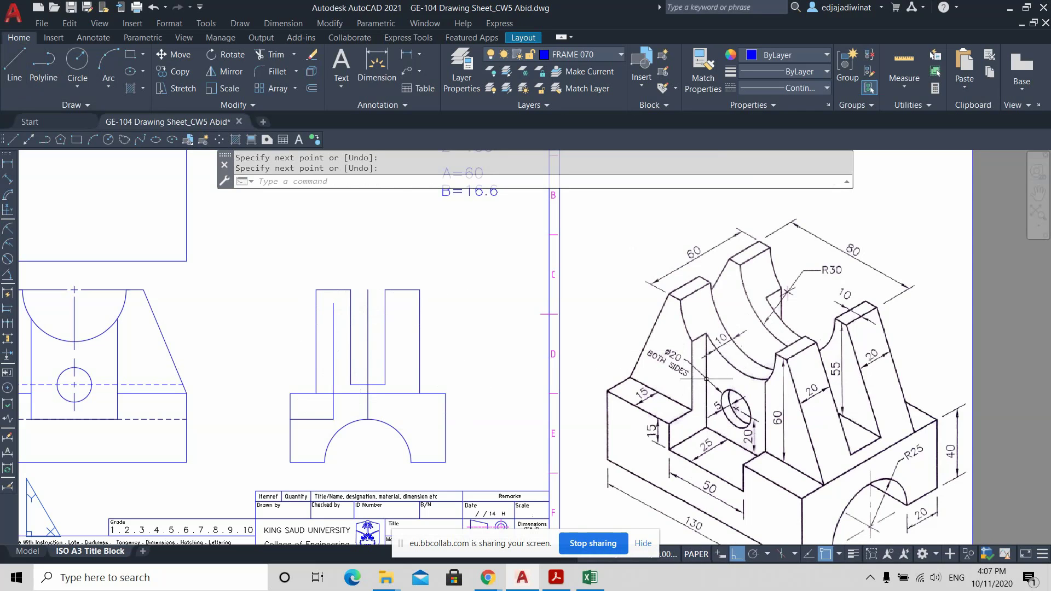
# Draw a horizontal line from the front view recess's upper corner on the arc across to the side view's new vertical recess line.
pyautogui.click(699, 338)
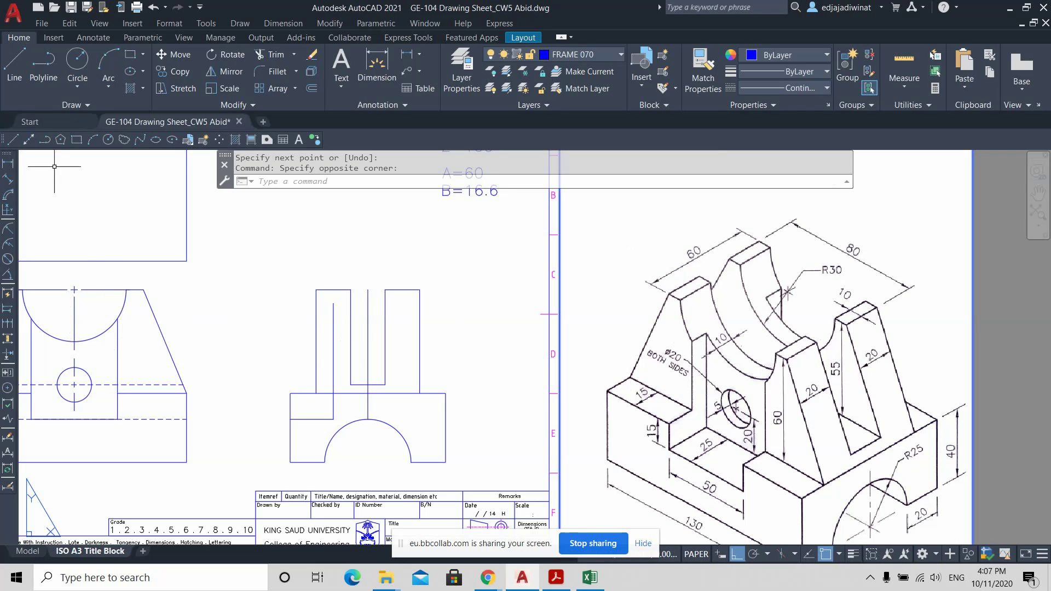
pyautogui.click(14, 63)
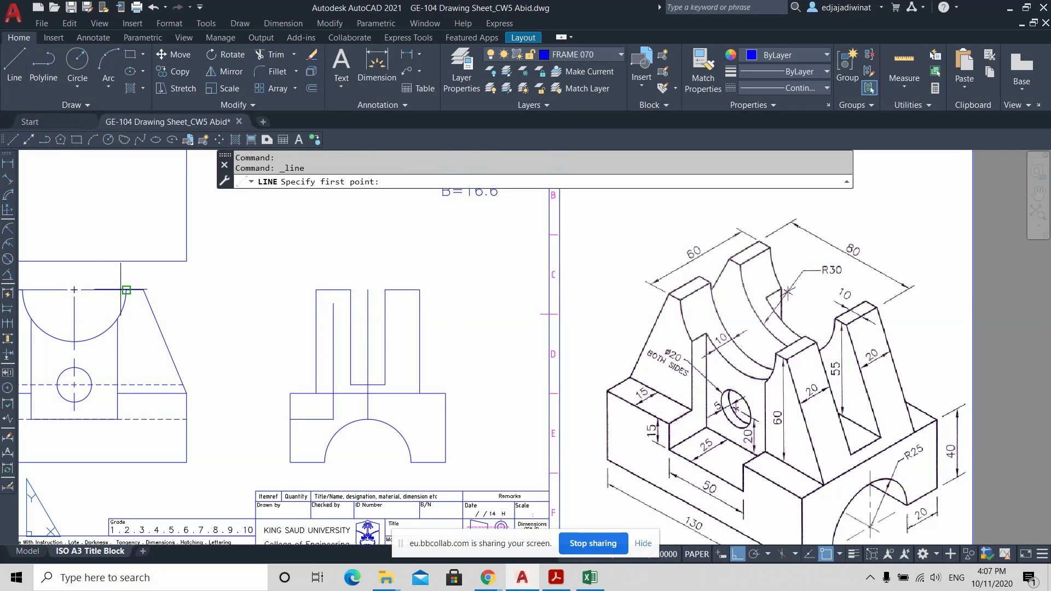
pyautogui.click(116, 318)
pyautogui.click(333, 318)
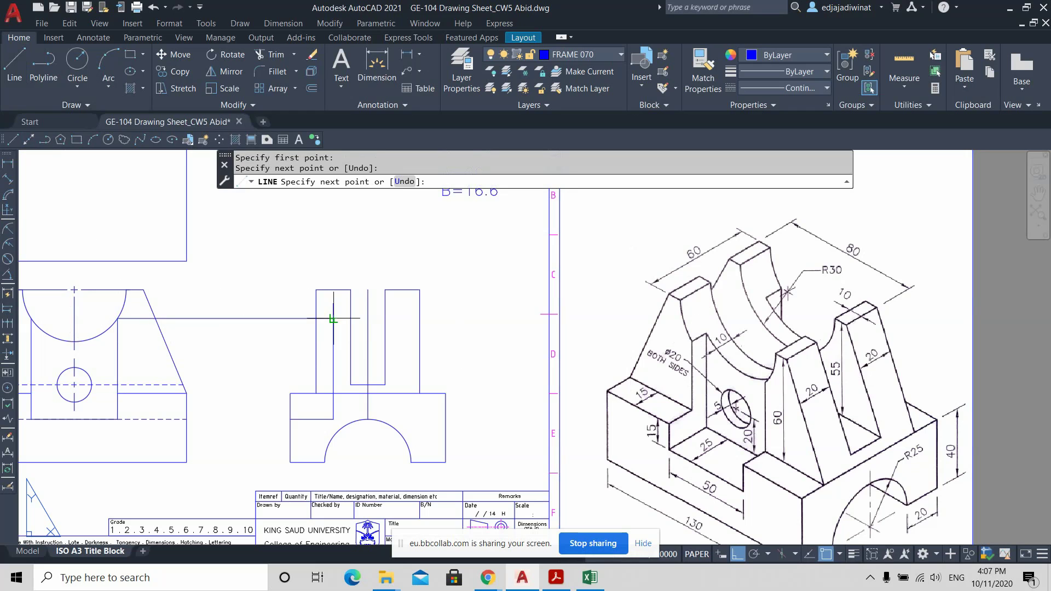
pyautogui.press('Return')
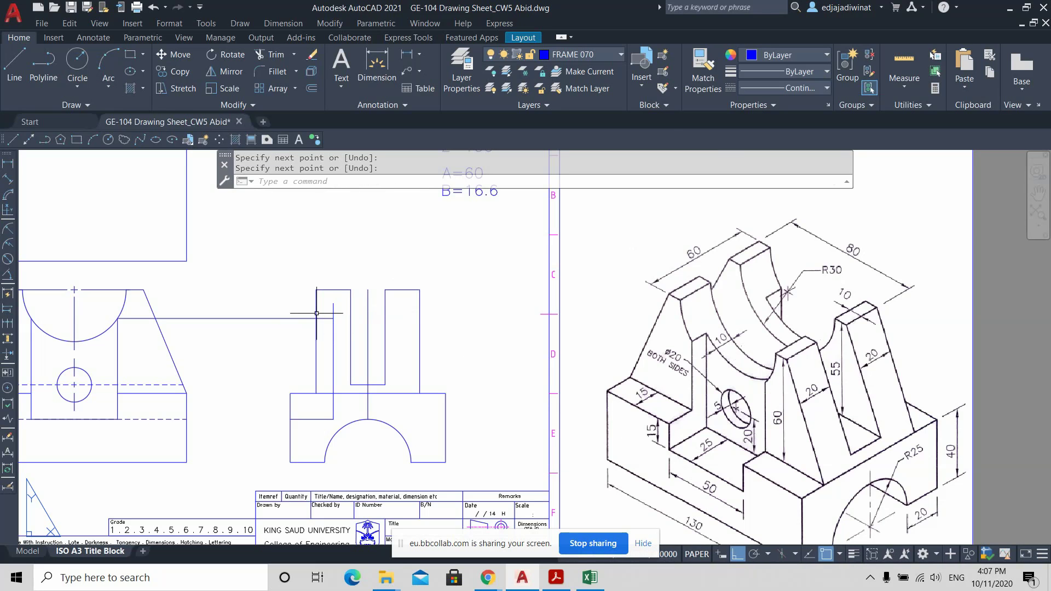
# Trim the recess's vertical line above the new projection line, and trim the projection line outside the side view's upright.
pyautogui.click(272, 55)
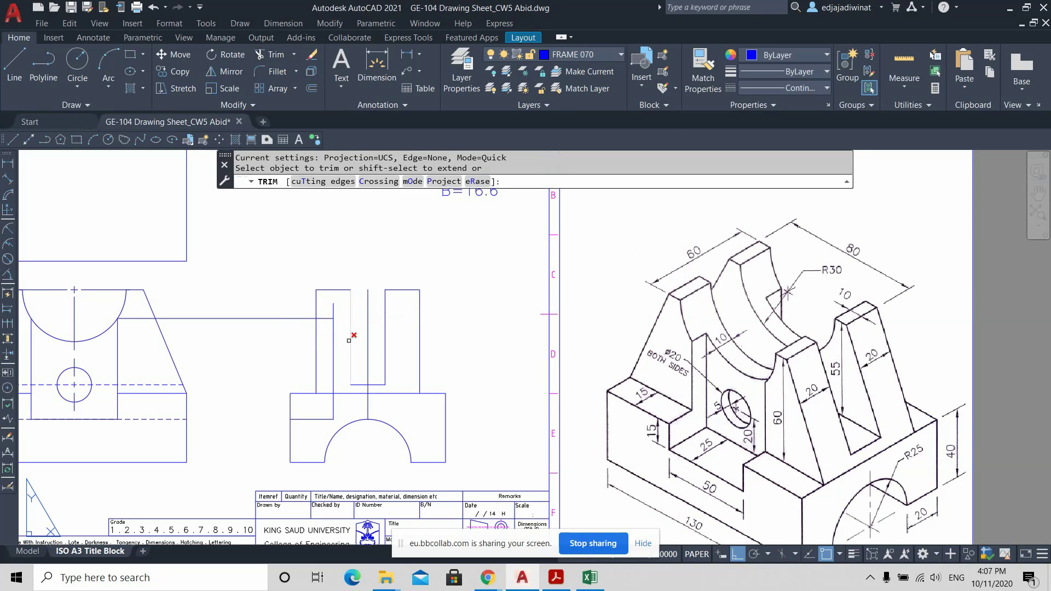
pyautogui.scroll(2, 348, 334)
pyautogui.moveTo(347, 317); pyautogui.dragTo(323, 295)
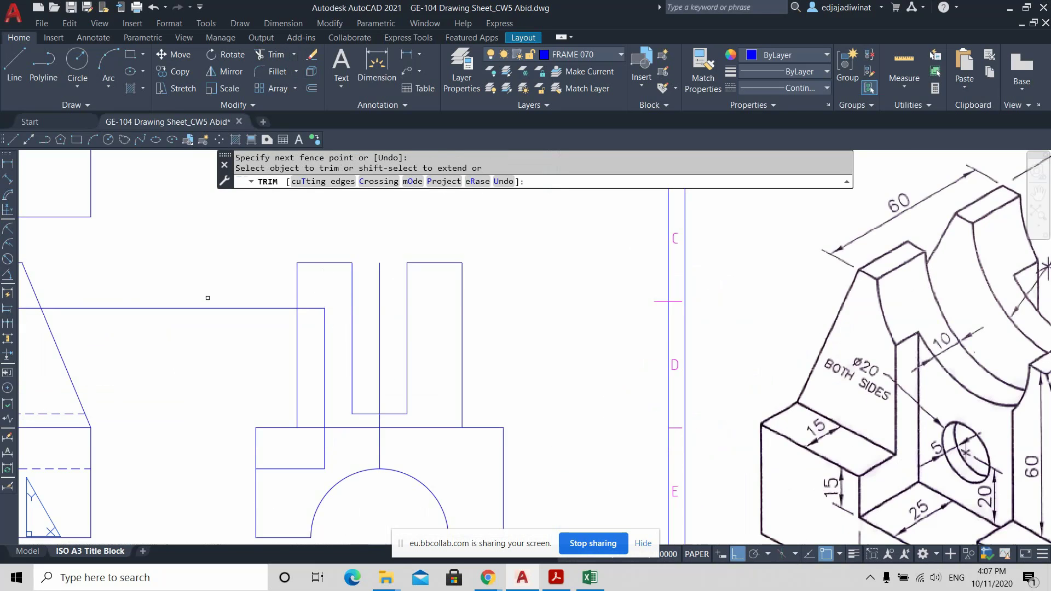
pyautogui.scroll(-2, 208, 298)
pyautogui.moveTo(81, 317)
pyautogui.mouseDown()
pyautogui.moveTo(80, 286)
pyautogui.moveTo(82, 296)
pyautogui.mouseUp()
pyautogui.moveTo(176, 328); pyautogui.dragTo(176, 275)
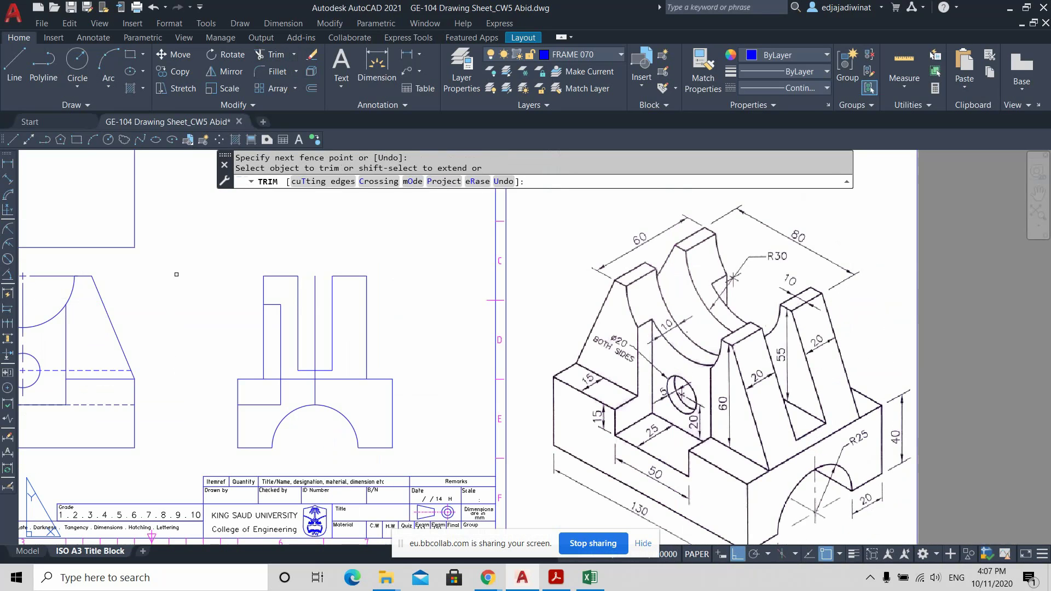
pyautogui.press('Escape')
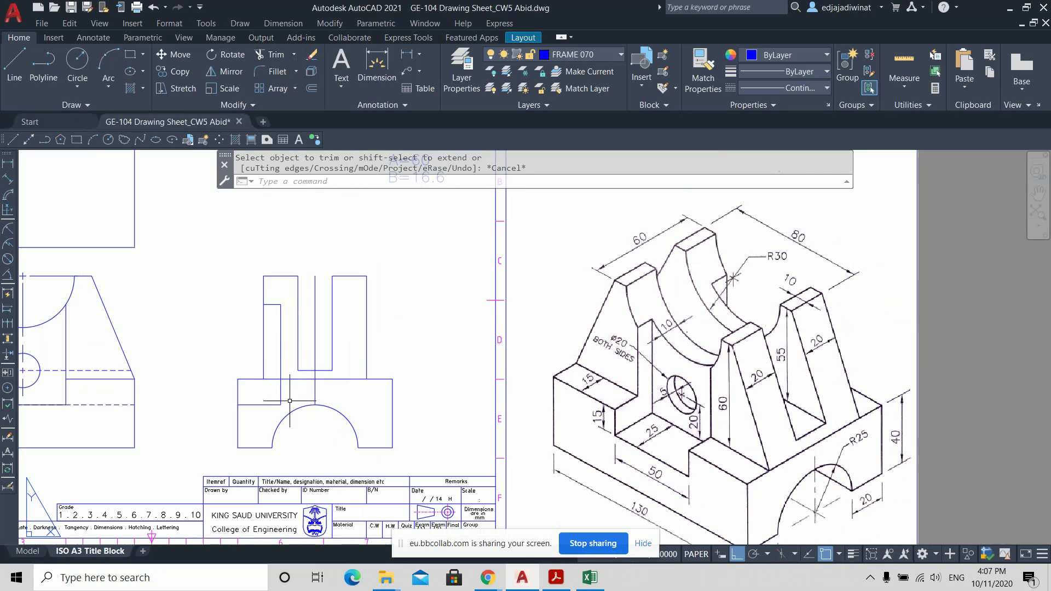
# Change the linetype of the side view's three recess lines to HIDDEN.
pyautogui.click(288, 331)
pyautogui.click(262, 408)
pyautogui.click(262, 407)
pyautogui.click(244, 378)
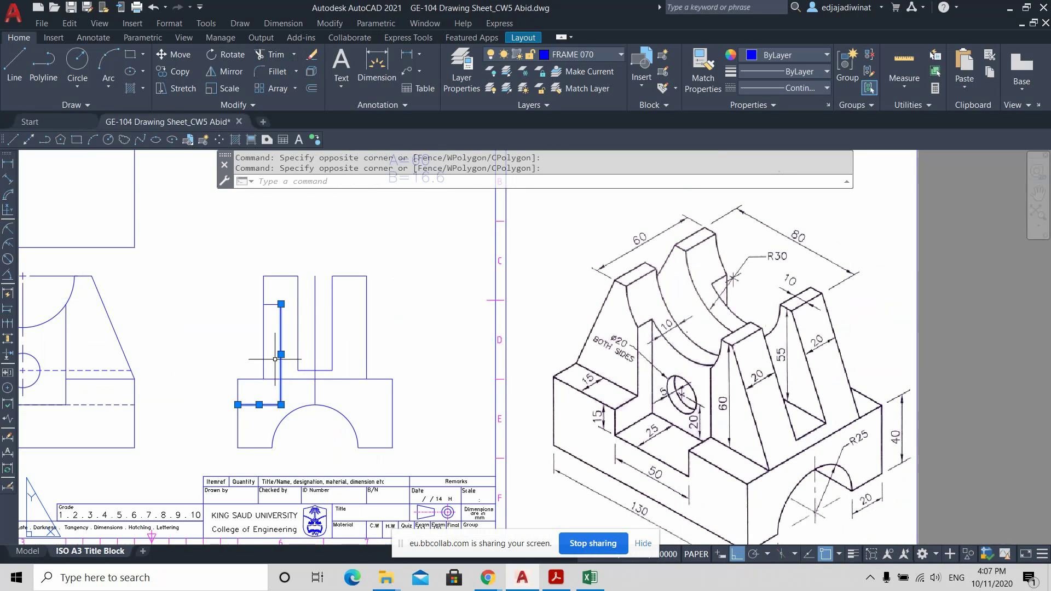
pyautogui.click(270, 296)
pyautogui.click(271, 298)
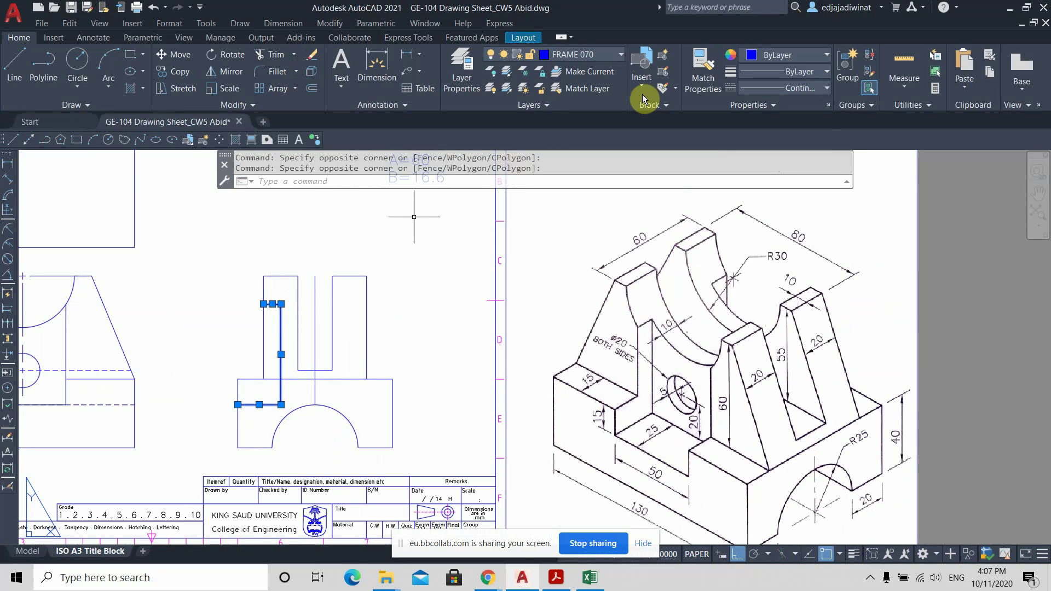
pyautogui.click(802, 88)
pyautogui.click(801, 203)
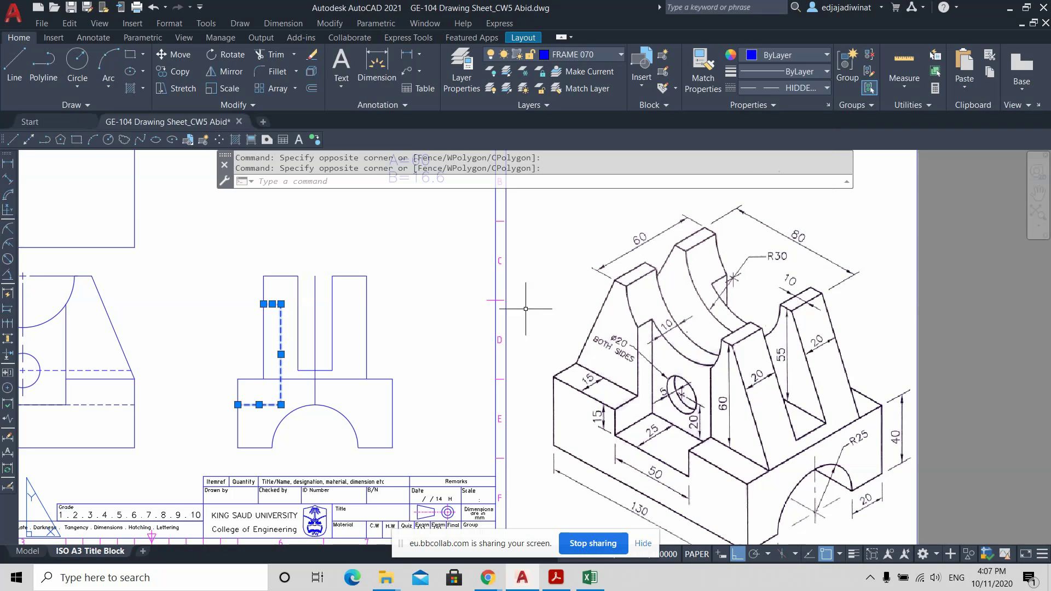
pyautogui.press('Escape')
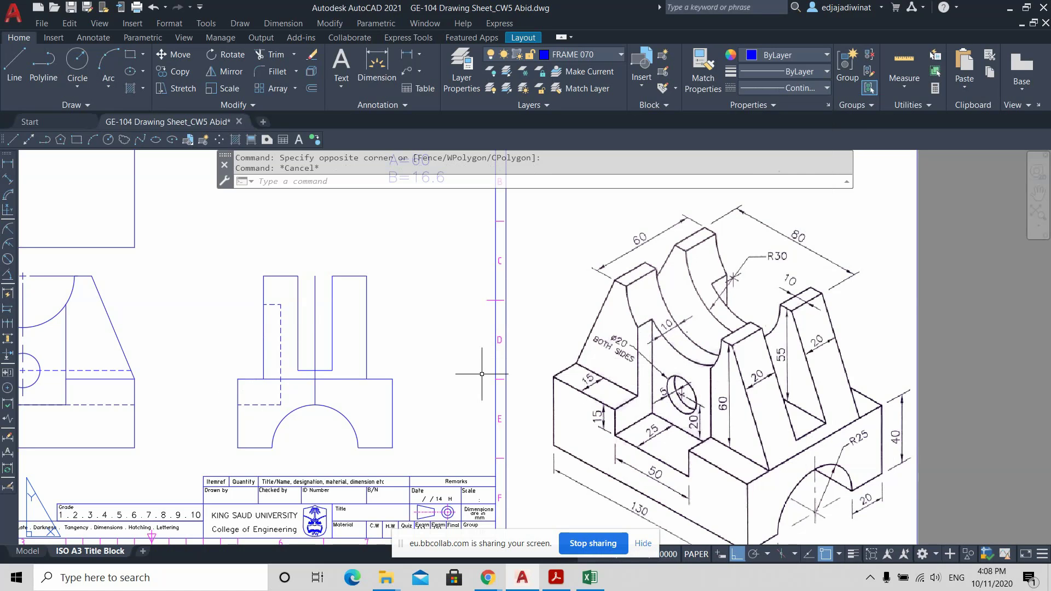
# Compare the front and side views with the isometric reference, examining the uprights' top edges and the R30 arc.
pyautogui.moveTo(425, 349); pyautogui.dragTo(446, 352, button='middle')
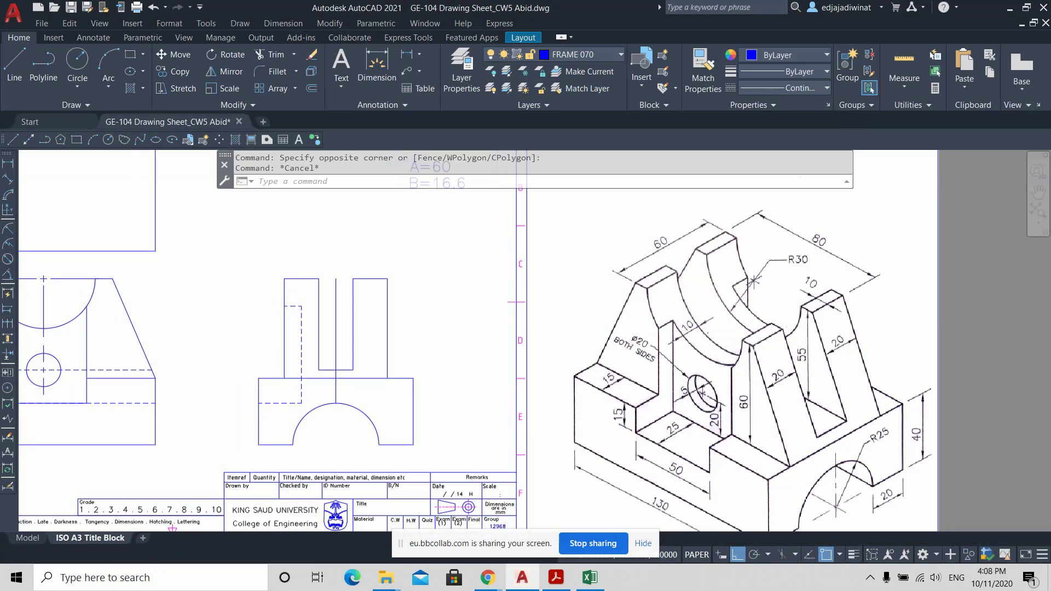
pyautogui.scroll(1, 444, 354)
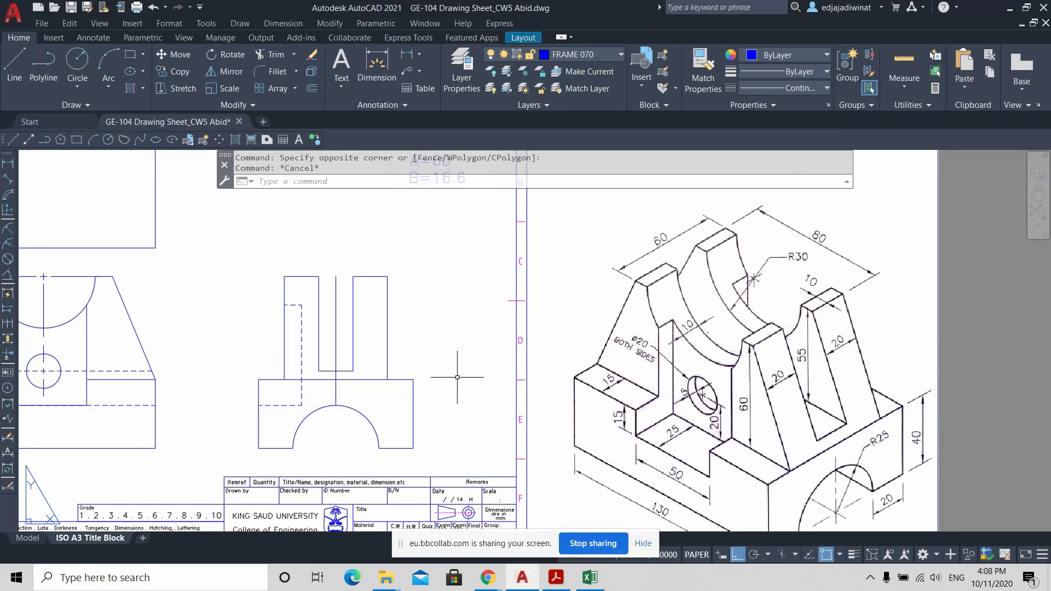
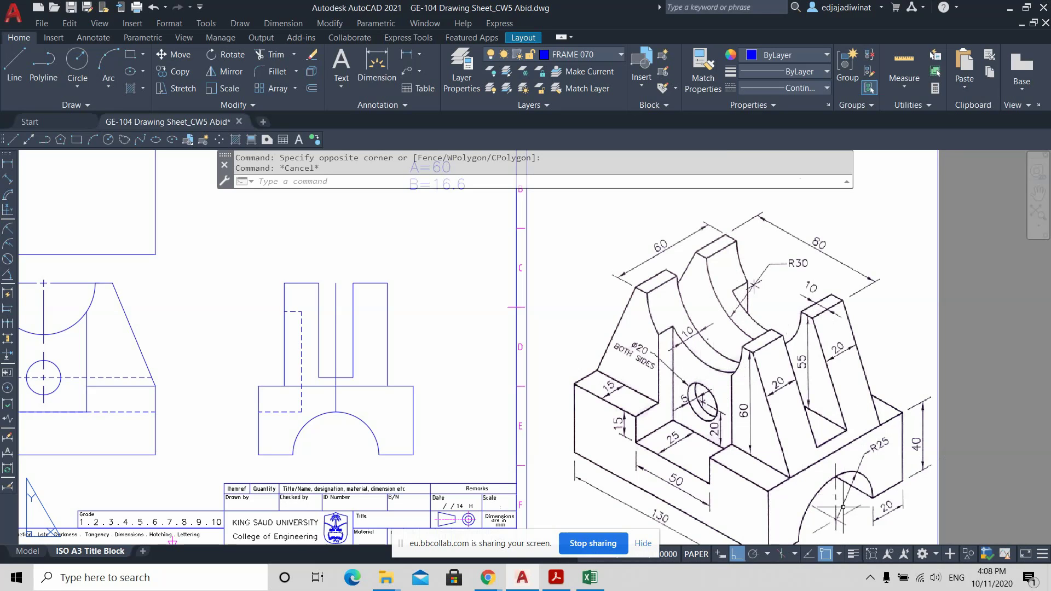
pyautogui.moveTo(844, 506); pyautogui.dragTo(838, 442, button='middle')
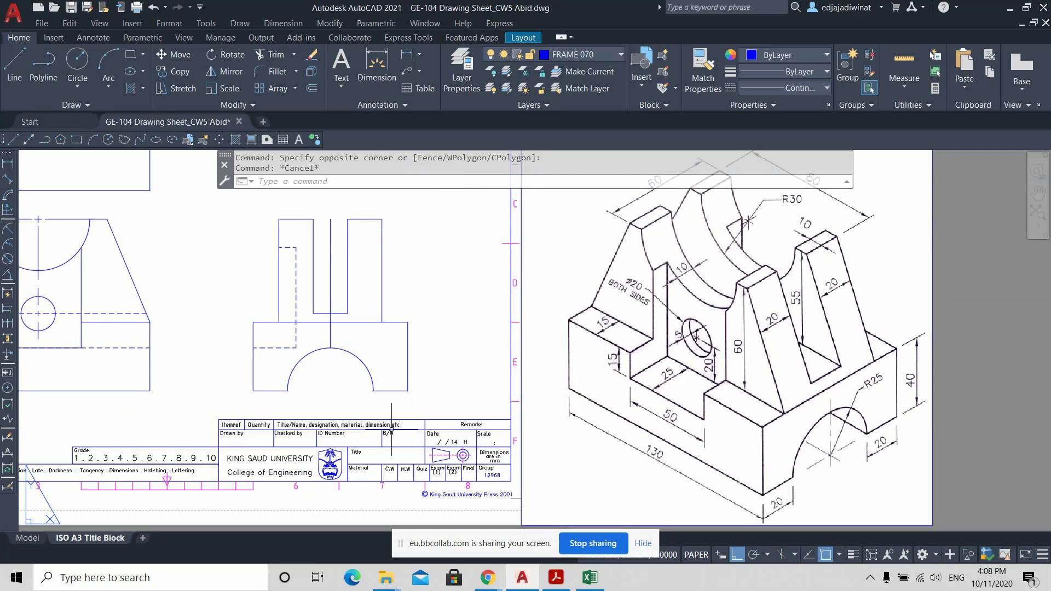
pyautogui.moveTo(183, 396); pyautogui.dragTo(312, 422, button='middle')
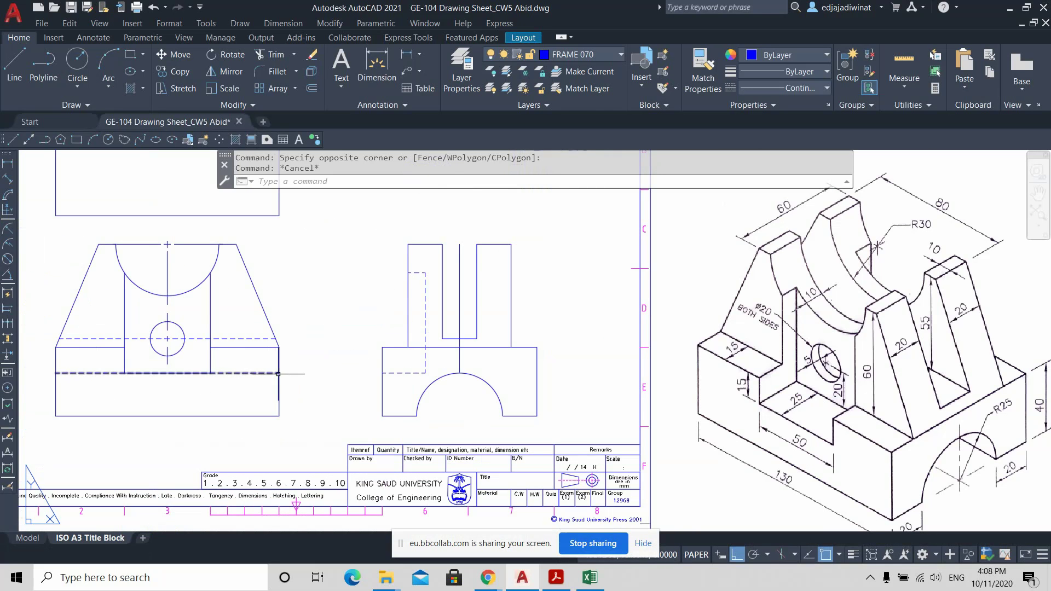
pyautogui.moveTo(338, 302); pyautogui.dragTo(317, 334, button='middle')
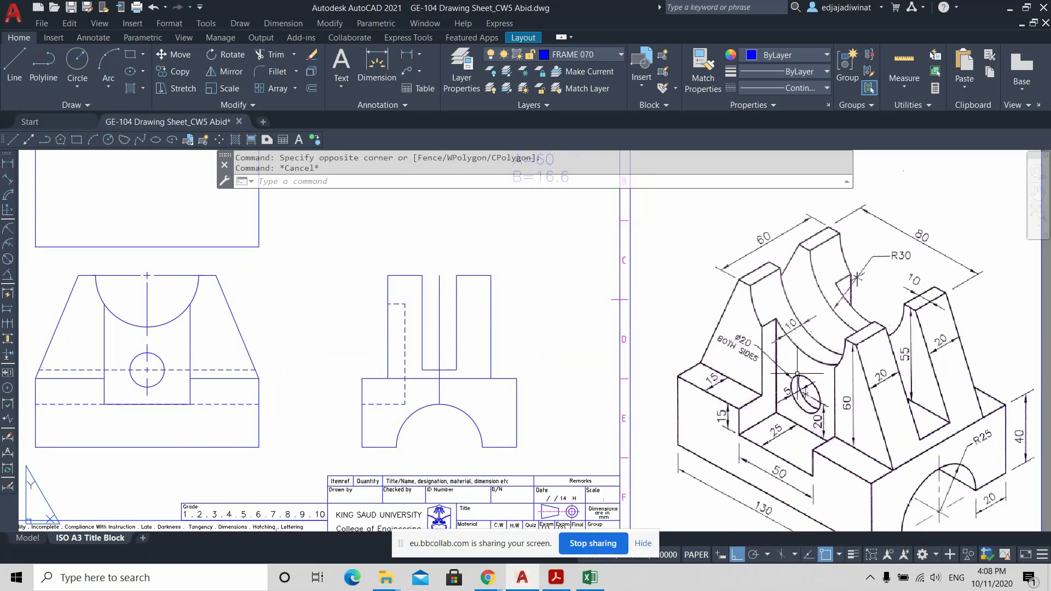
pyautogui.click(9, 64)
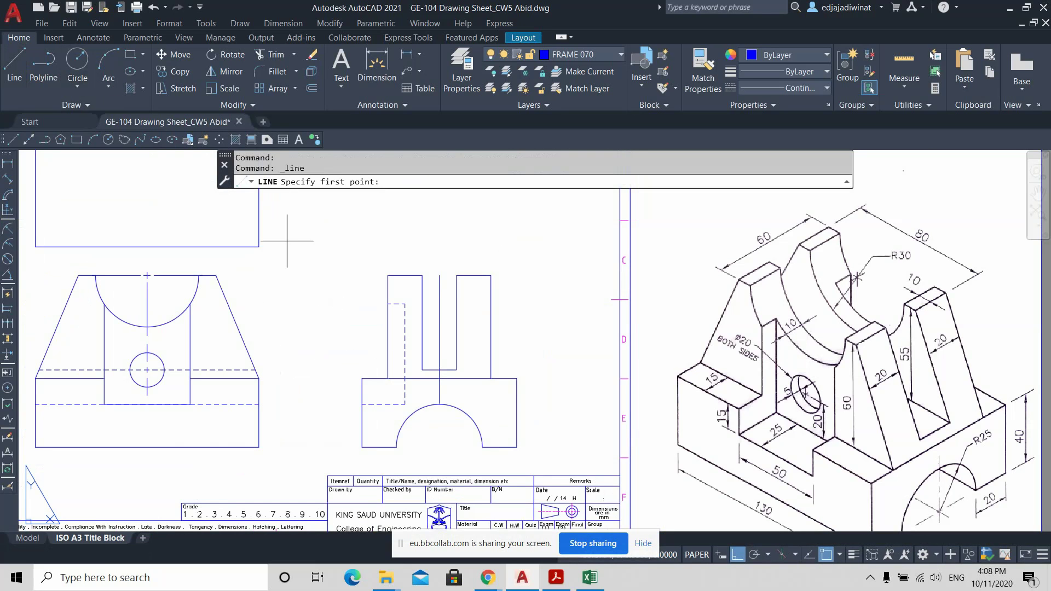
pyautogui.press('Escape')
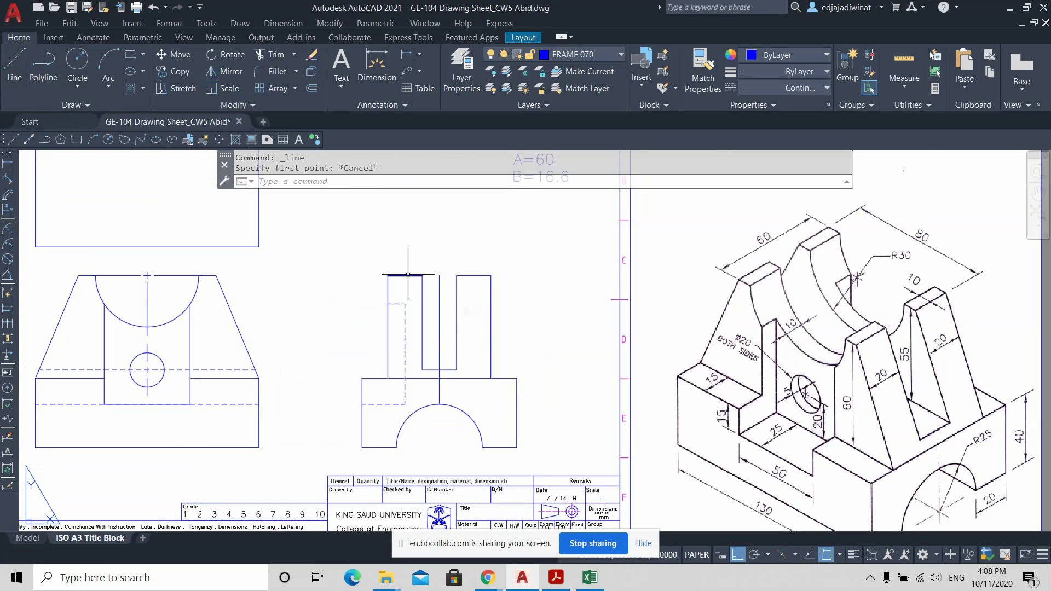
pyautogui.click(408, 275)
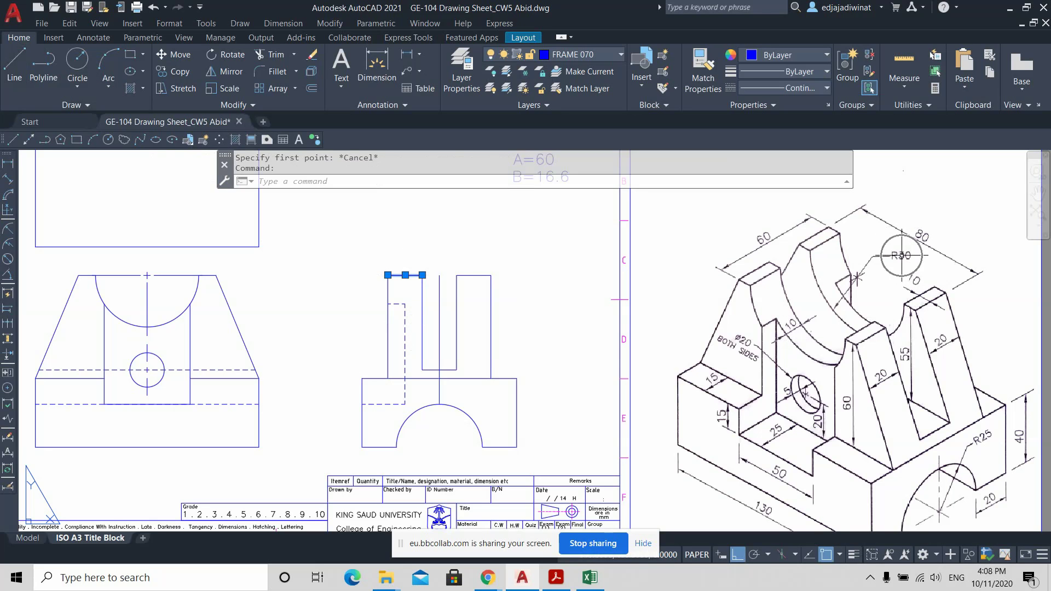
pyautogui.press('Escape')
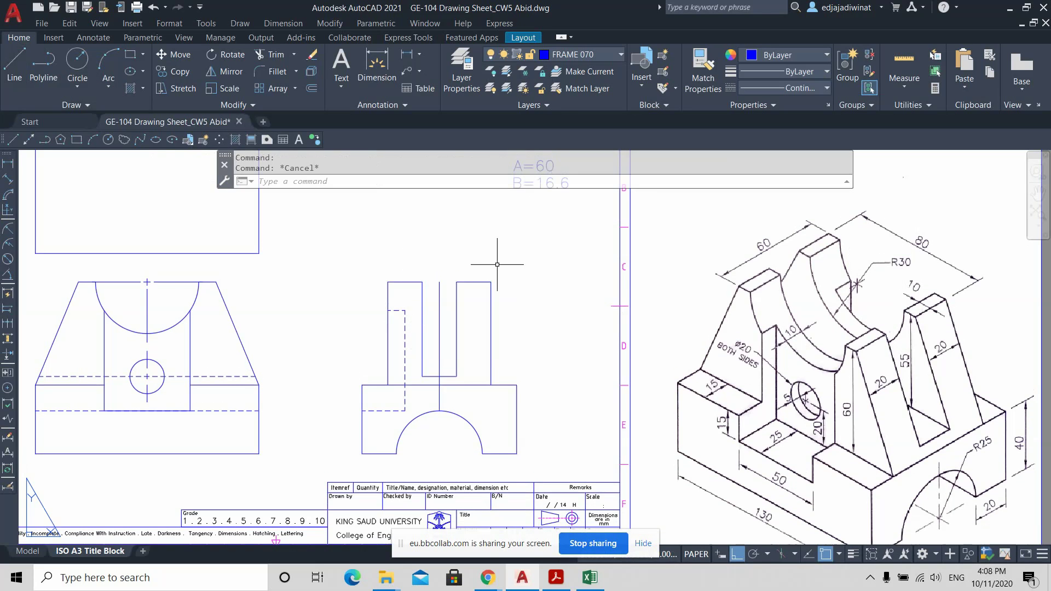
# Draw a horizontal line from the lowest point of the front view's large arc to the side view upright's far outer edge.
pyautogui.click(14, 63)
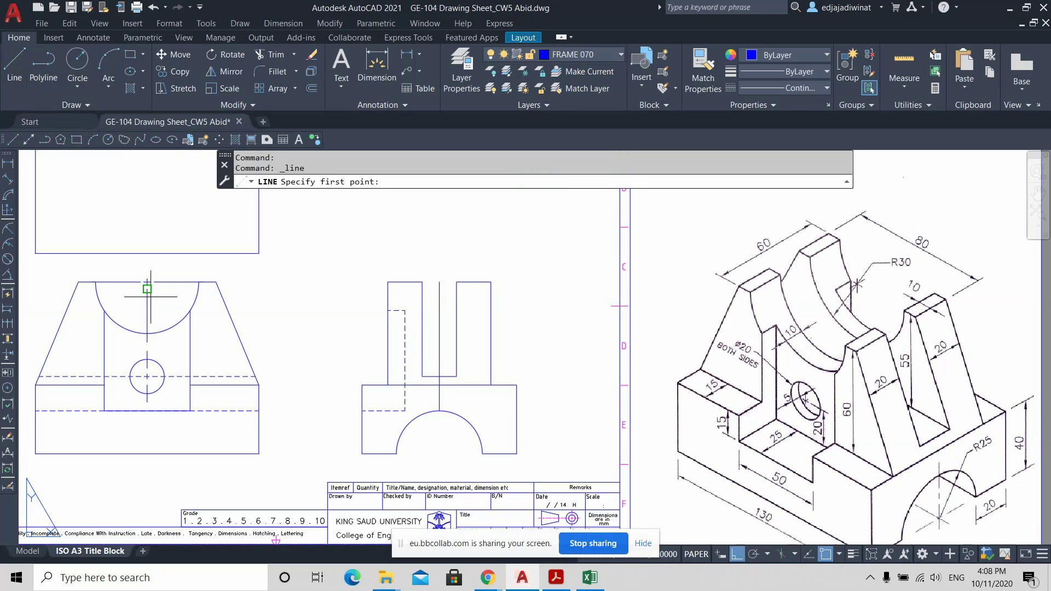
pyautogui.click(147, 333)
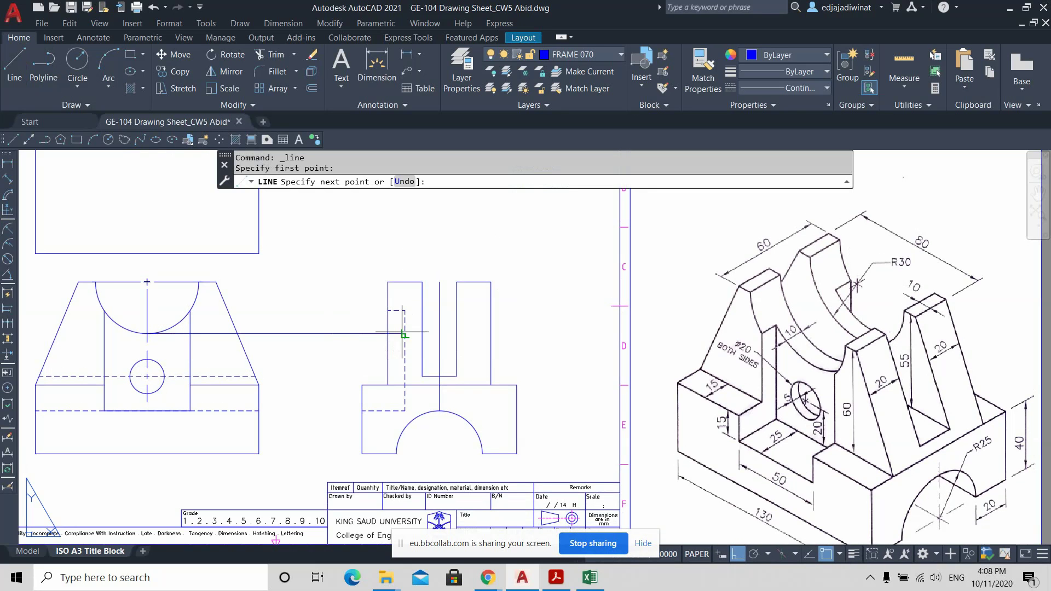
pyautogui.click(491, 333)
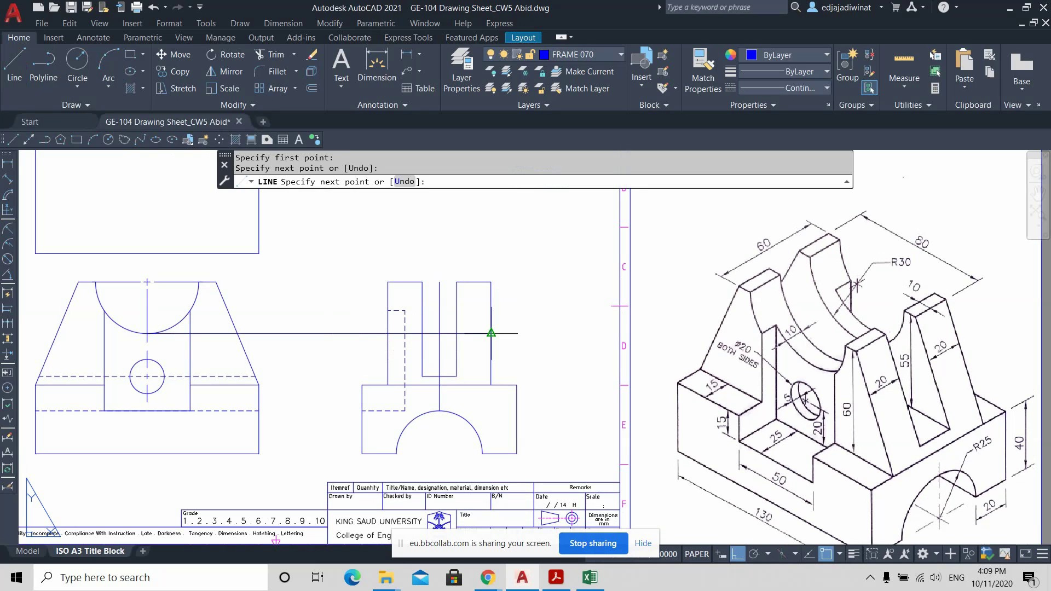
pyautogui.press('Return')
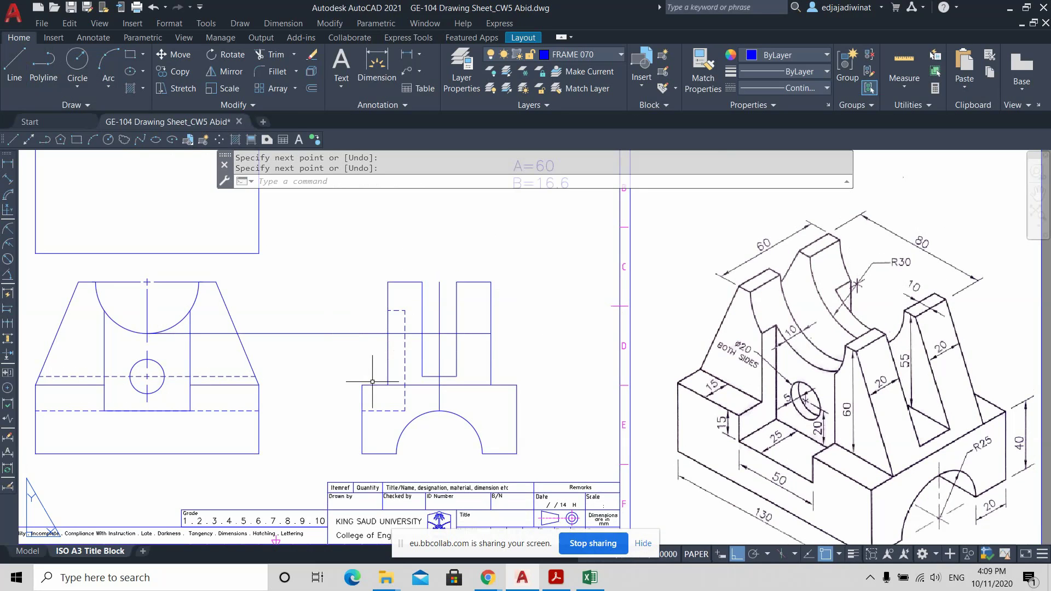
# Trim the arc-bottom projection line between the front view's arc and the side view's nearest upright edge.
pyautogui.click(267, 57)
pyautogui.moveTo(182, 351)
pyautogui.mouseDown()
pyautogui.moveTo(183, 323)
pyautogui.moveTo(213, 322)
pyautogui.mouseUp()
pyautogui.moveTo(318, 350); pyautogui.dragTo(316, 310)
pyautogui.press('Escape')
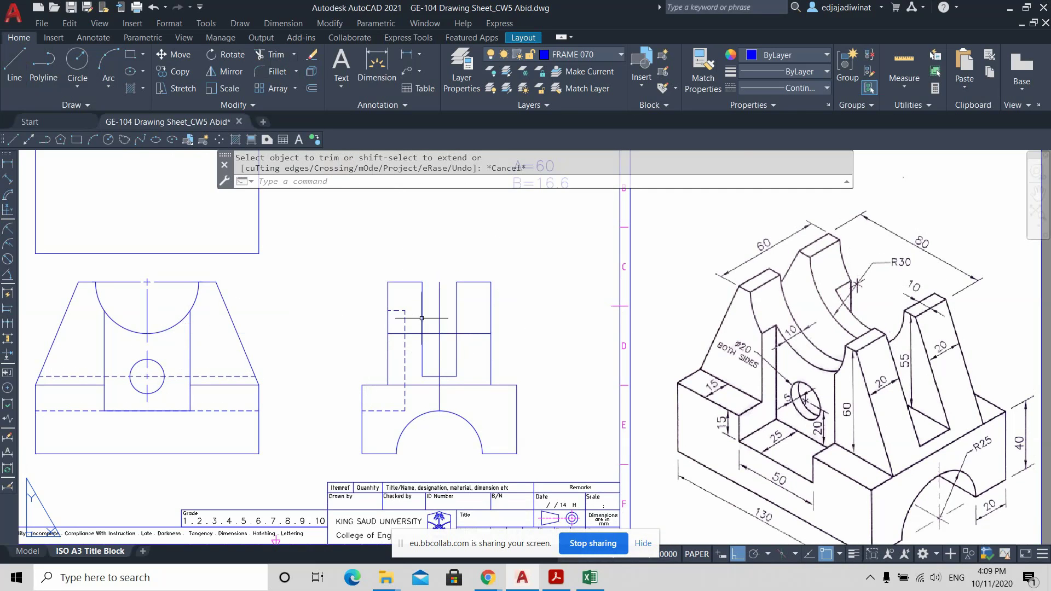
# Trim the arc-bottom line where it crosses the open slot between the side view's two uprights.
pyautogui.scroll(3, 441, 332)
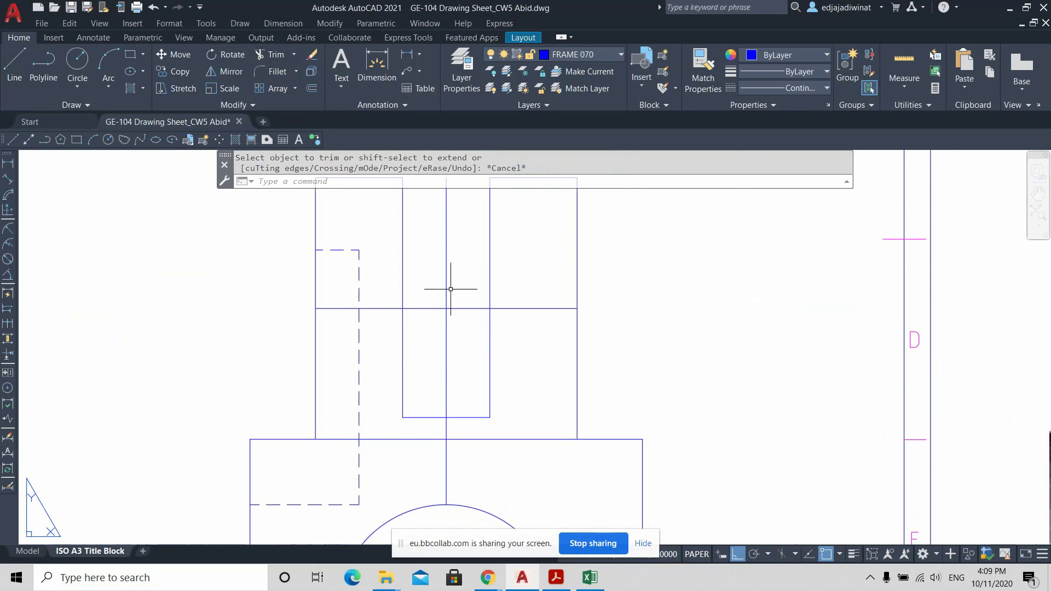
pyautogui.scroll(-2, 451, 289)
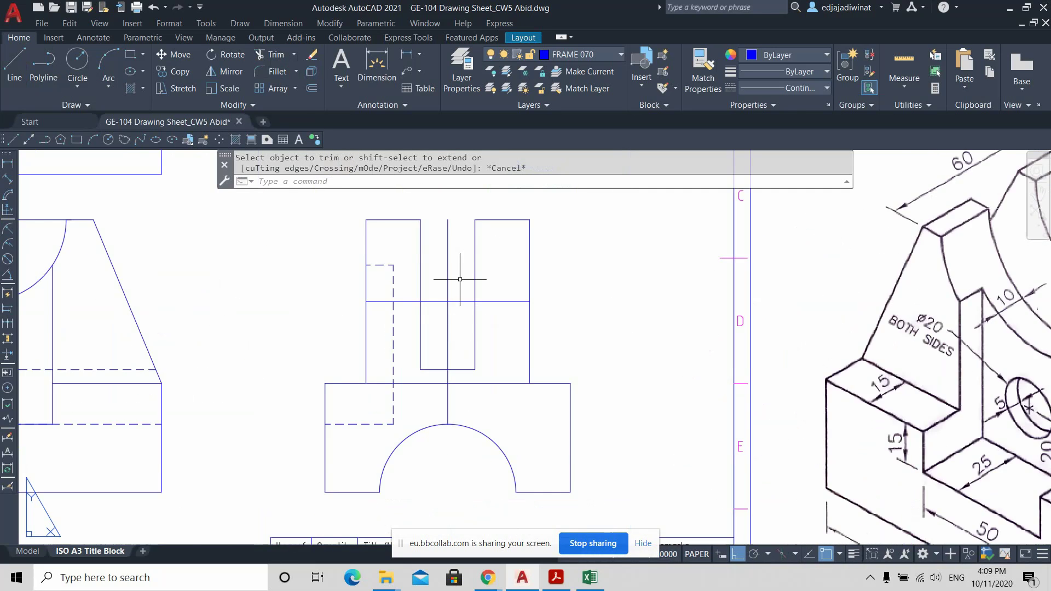
pyautogui.click(269, 54)
pyautogui.moveTo(429, 278)
pyautogui.mouseDown()
pyautogui.moveTo(444, 314)
pyautogui.moveTo(469, 302)
pyautogui.mouseUp()
pyautogui.press('Escape')
# Change the arc-bottom line segments in both uprights of the side view to the Hidden linetype.
pyautogui.click(492, 301)
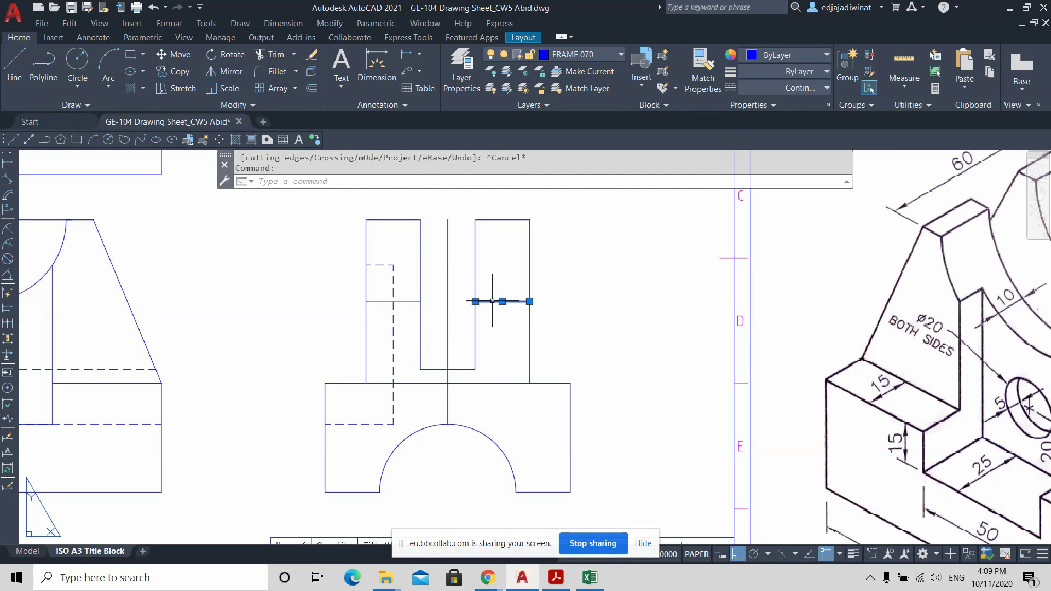
pyautogui.click(402, 297)
pyautogui.click(403, 299)
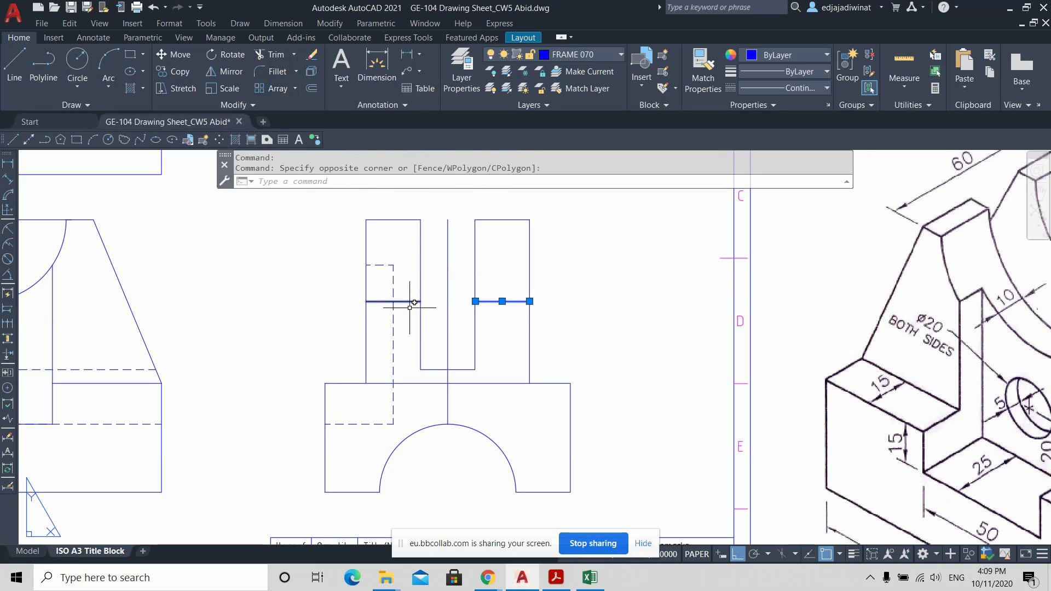
pyautogui.click(412, 313)
pyautogui.click(406, 297)
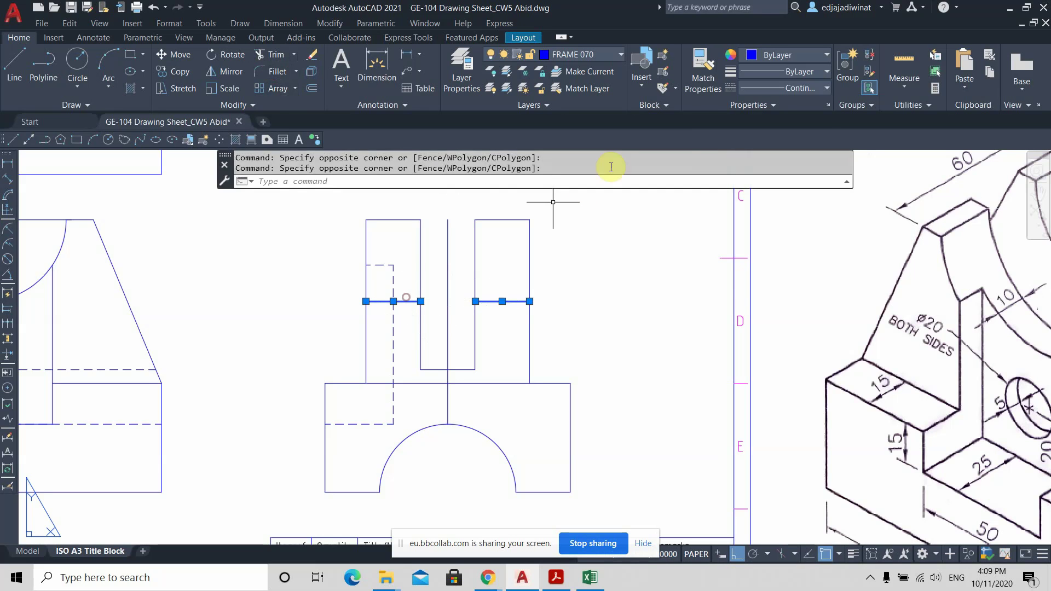
pyautogui.click(816, 90)
pyautogui.click(795, 201)
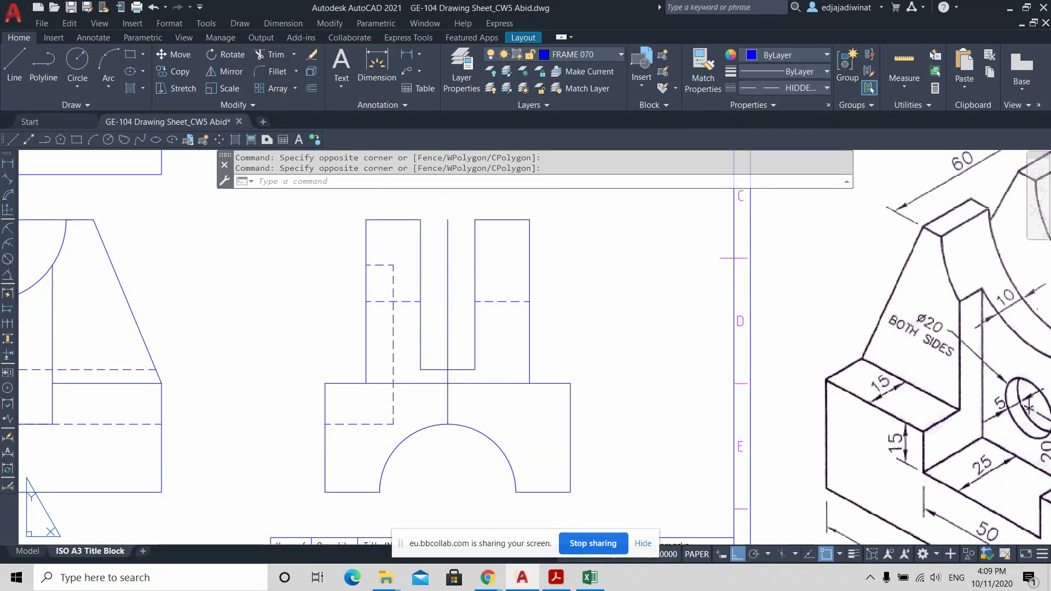
pyautogui.press('Escape')
# Compare the side view's arc-bottom hidden lines with the isometric reference and measure the spacing around the recess with Quick measure.
pyautogui.scroll(5, 661, 349)
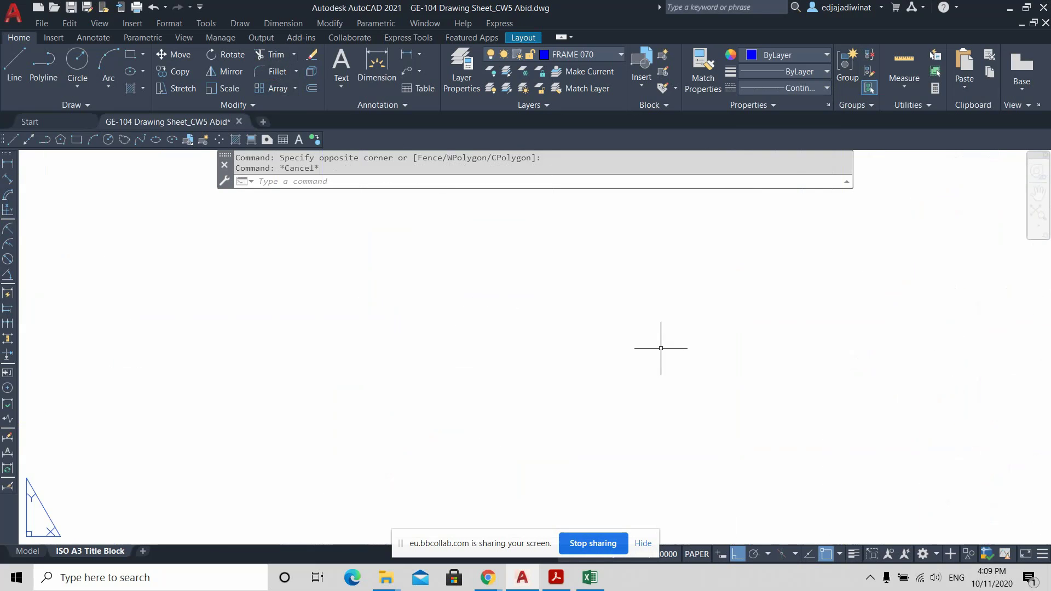
pyautogui.scroll(-5, 661, 348)
pyautogui.moveTo(650, 346)
pyautogui.mouseDown(button='middle')
pyautogui.moveTo(571, 368)
pyautogui.moveTo(431, 379)
pyautogui.mouseUp(button='middle')
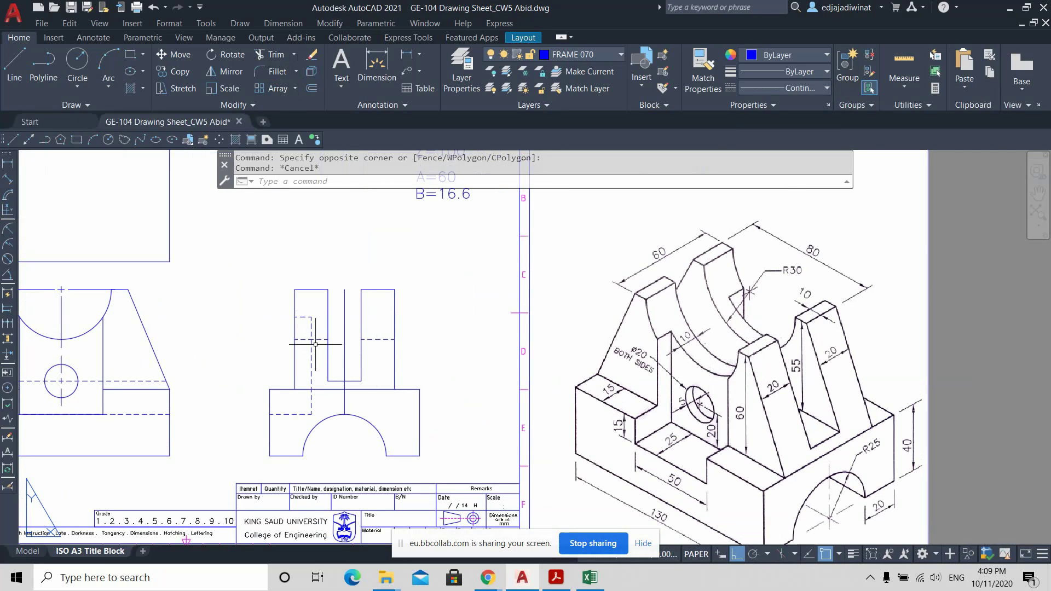
pyautogui.scroll(1, 313, 342)
pyautogui.scroll(2, 297, 343)
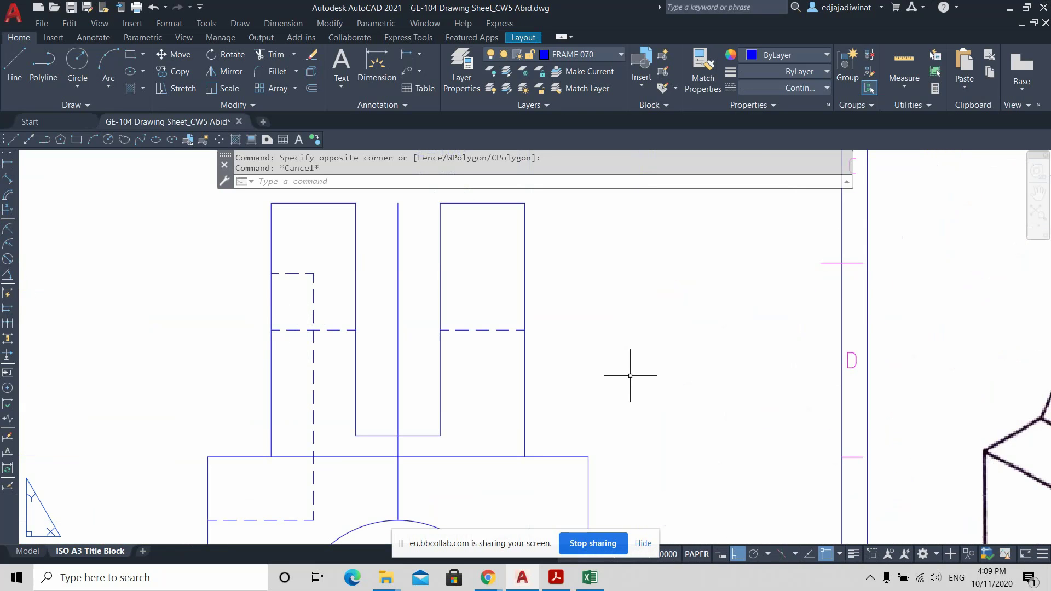
pyautogui.scroll(-2, 631, 376)
pyautogui.scroll(-2, 530, 380)
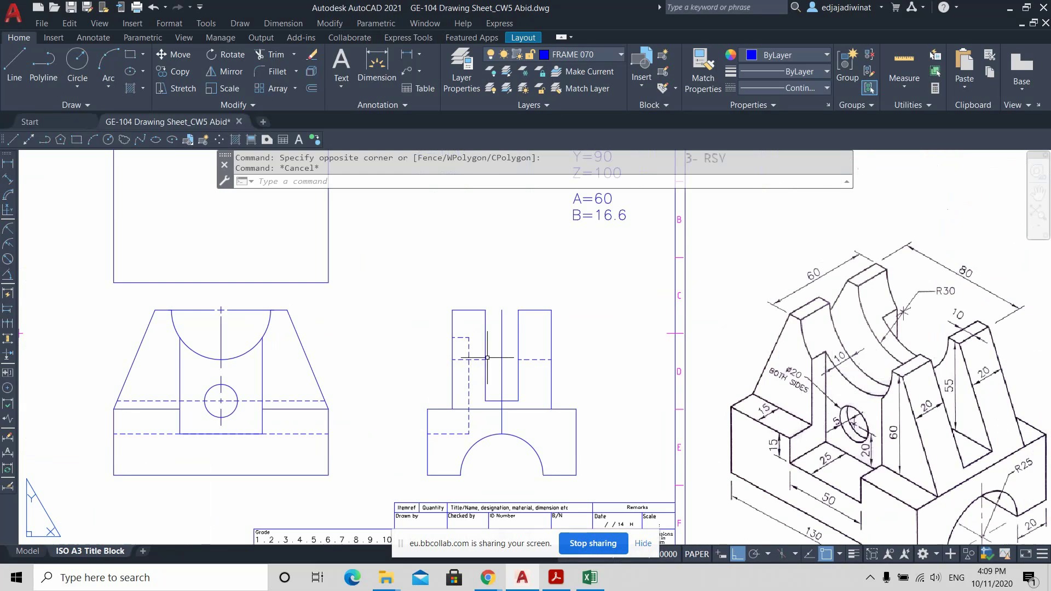
pyautogui.click(904, 61)
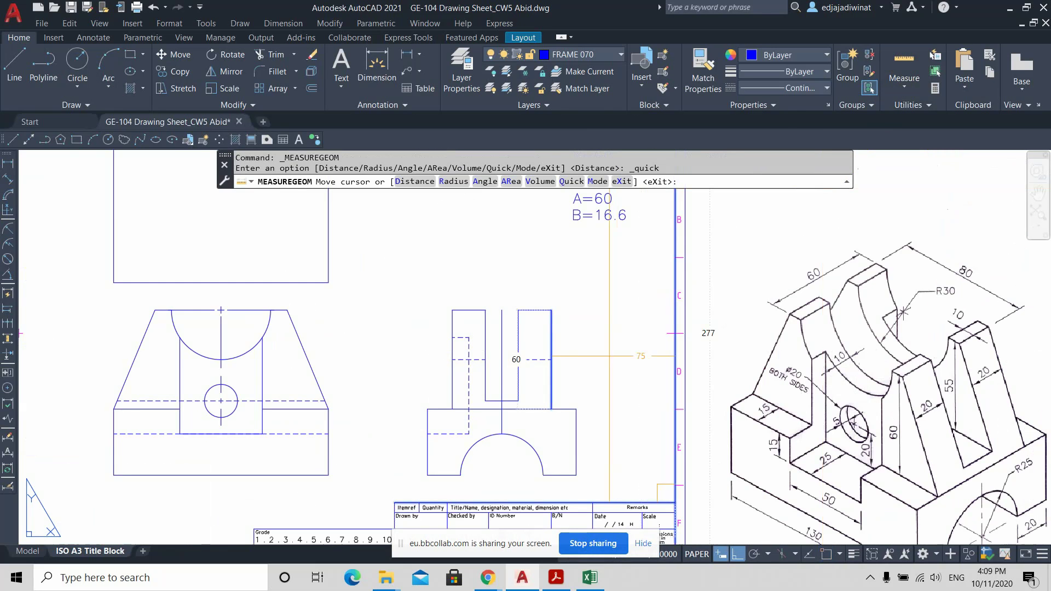
pyautogui.scroll(4, 610, 356)
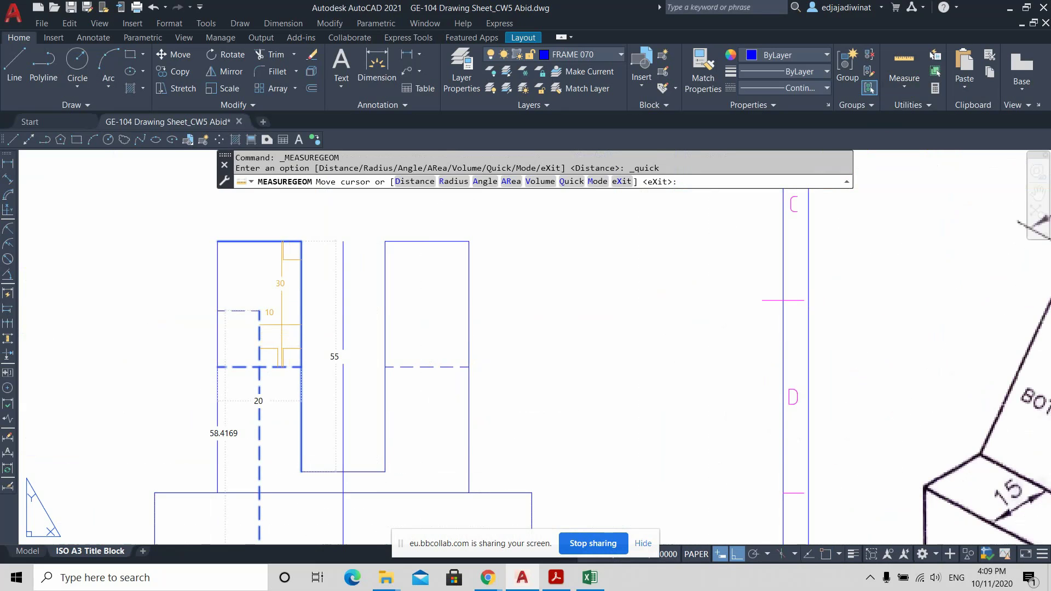
pyautogui.press('Escape')
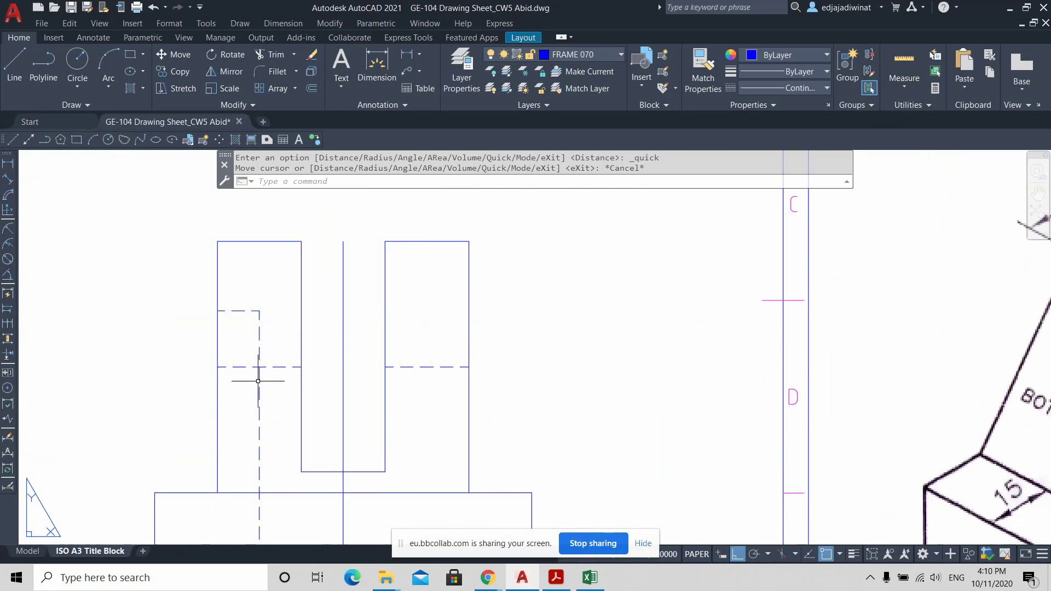
pyautogui.scroll(-2, 258, 381)
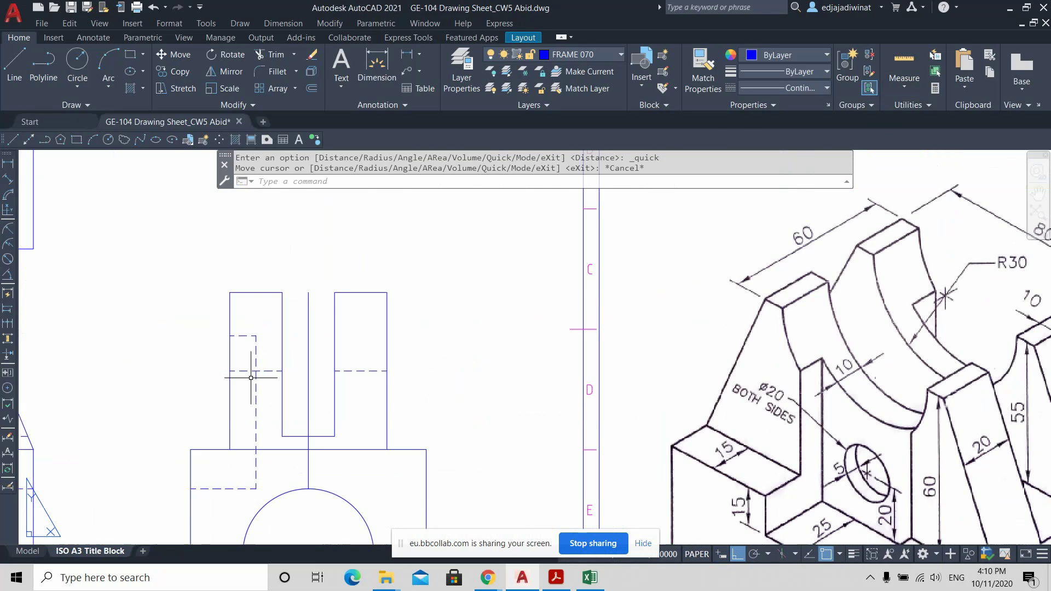
# Trim the arc-bottom hidden line between the side view's outer upright edge and the vertical hidden recess line.
pyautogui.click(280, 55)
pyautogui.click(244, 391)
pyautogui.click(240, 368)
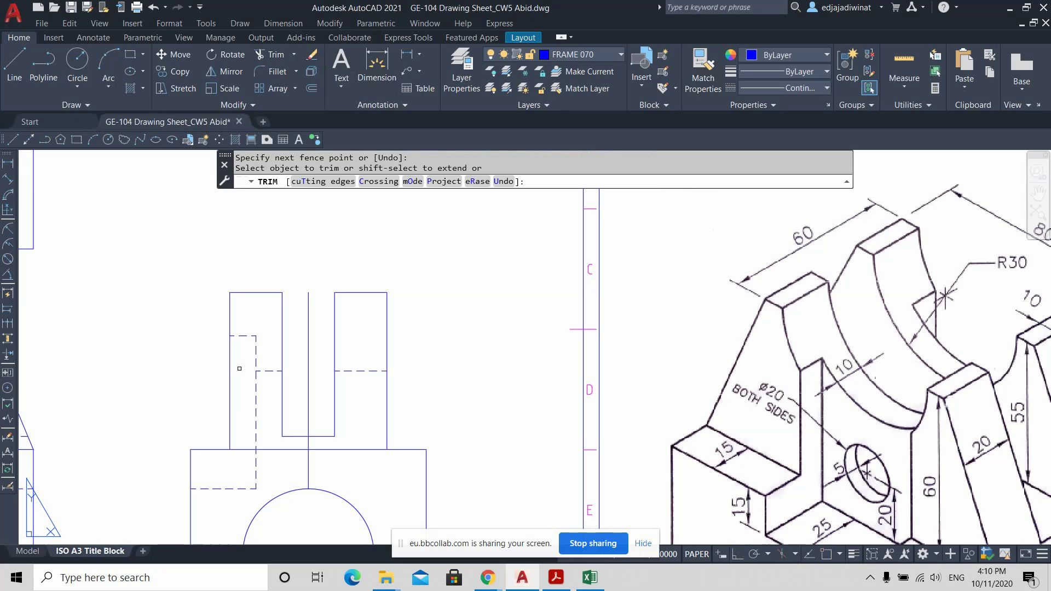
pyautogui.press('Escape')
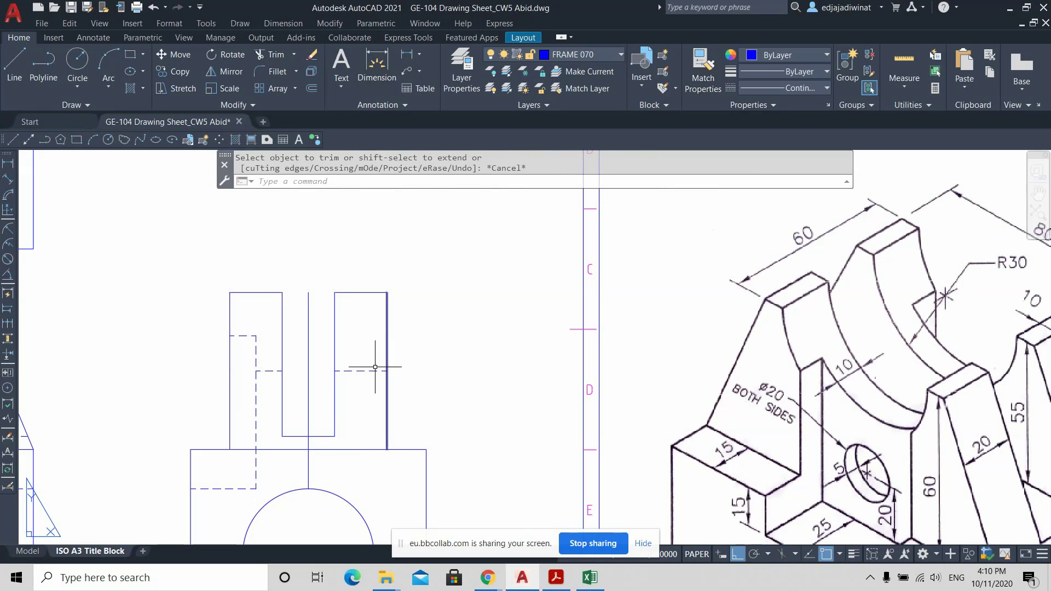
# Examine the Ø20 hole and its 5 mm depth in the isometric reference against the front and side views.
pyautogui.scroll(-2, 438, 376)
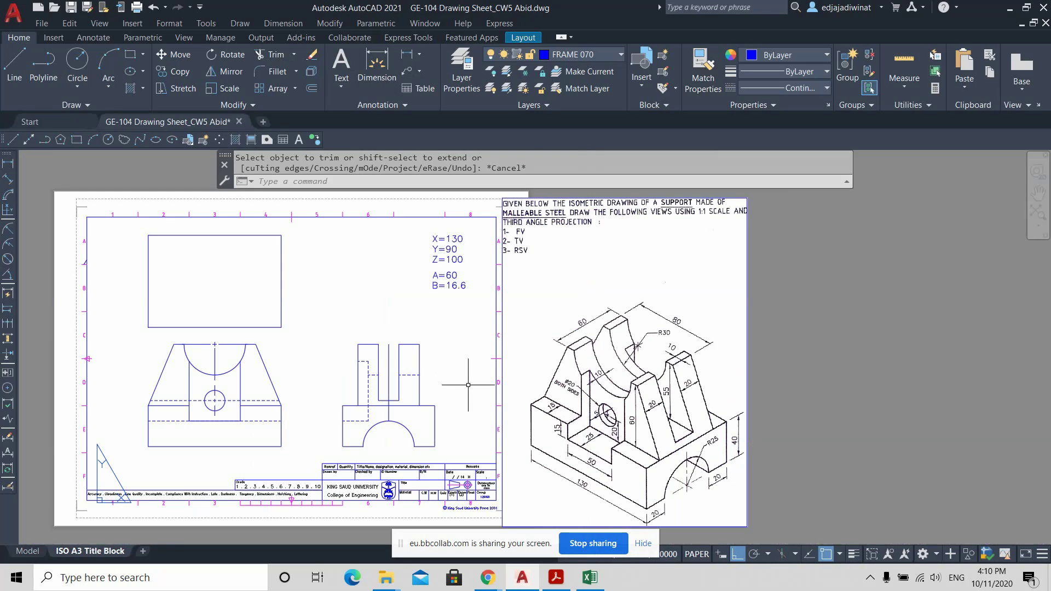
pyautogui.scroll(-1, 477, 361)
pyautogui.scroll(2, 492, 357)
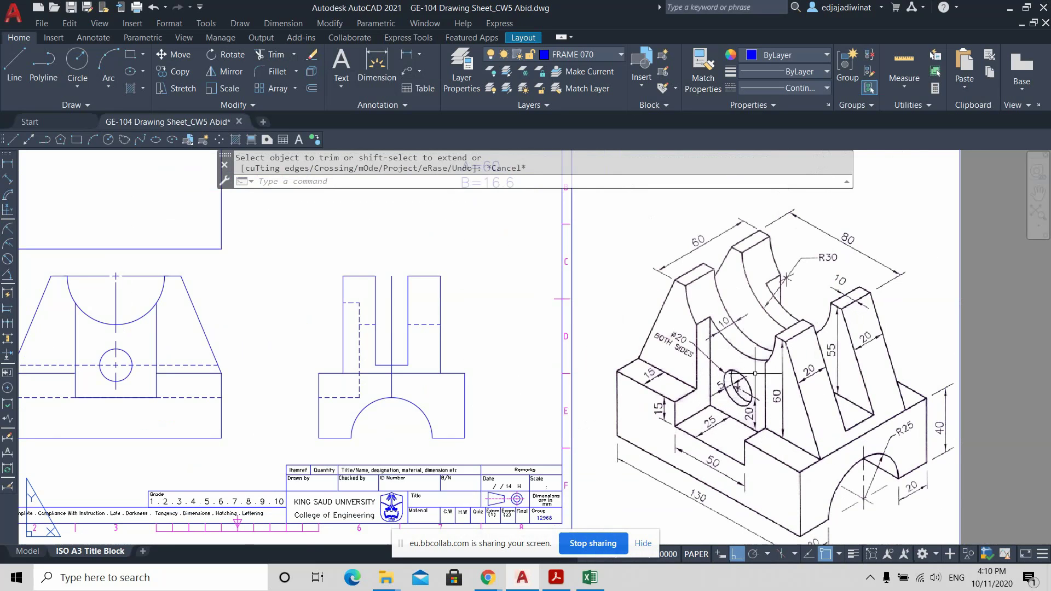
pyautogui.scroll(2, 754, 376)
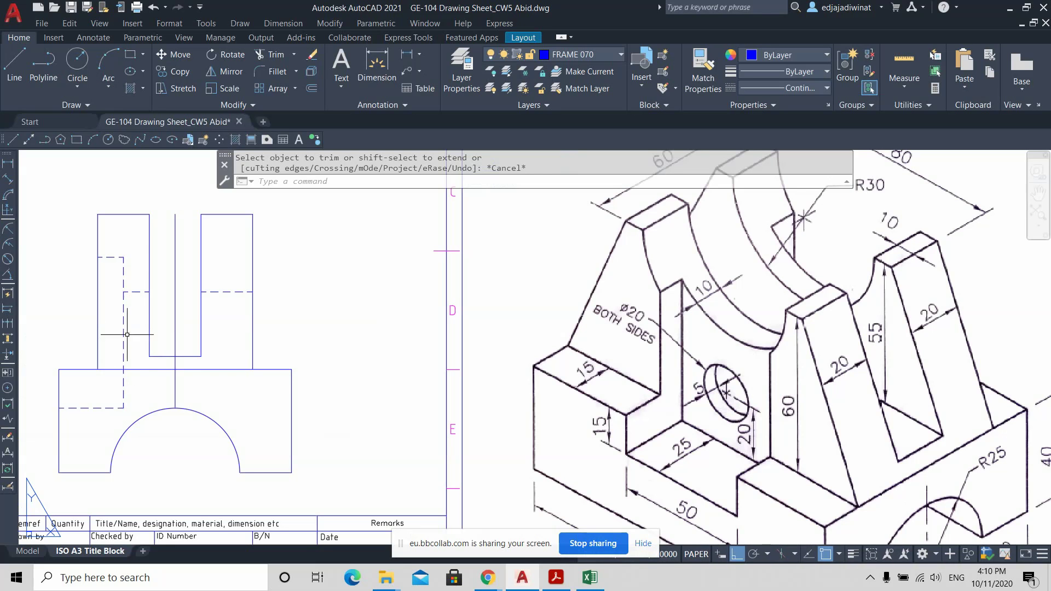
pyautogui.moveTo(236, 335); pyautogui.dragTo(341, 332, button='middle')
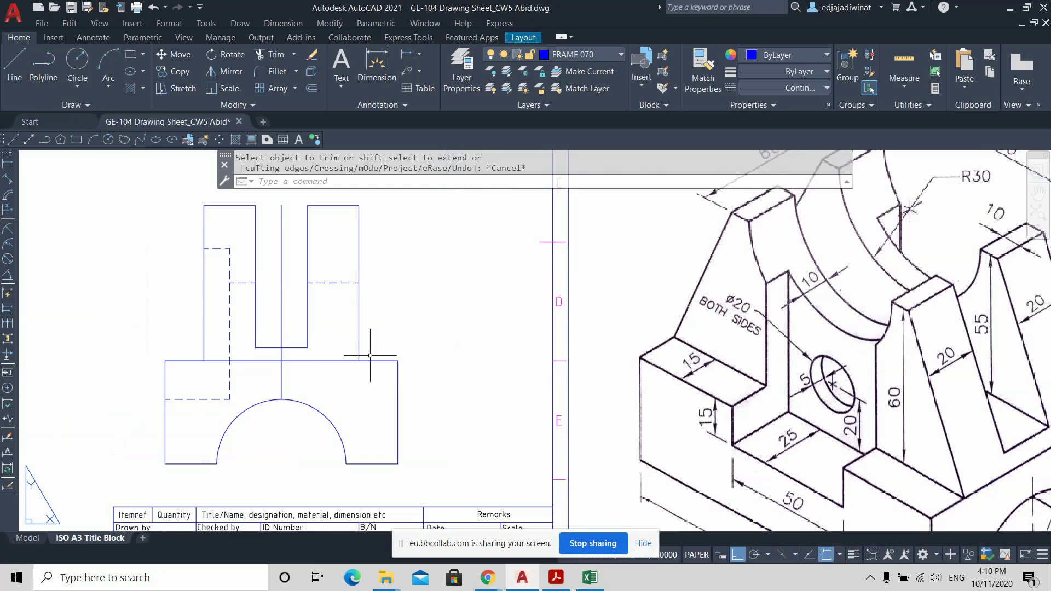
pyautogui.scroll(-2, 374, 361)
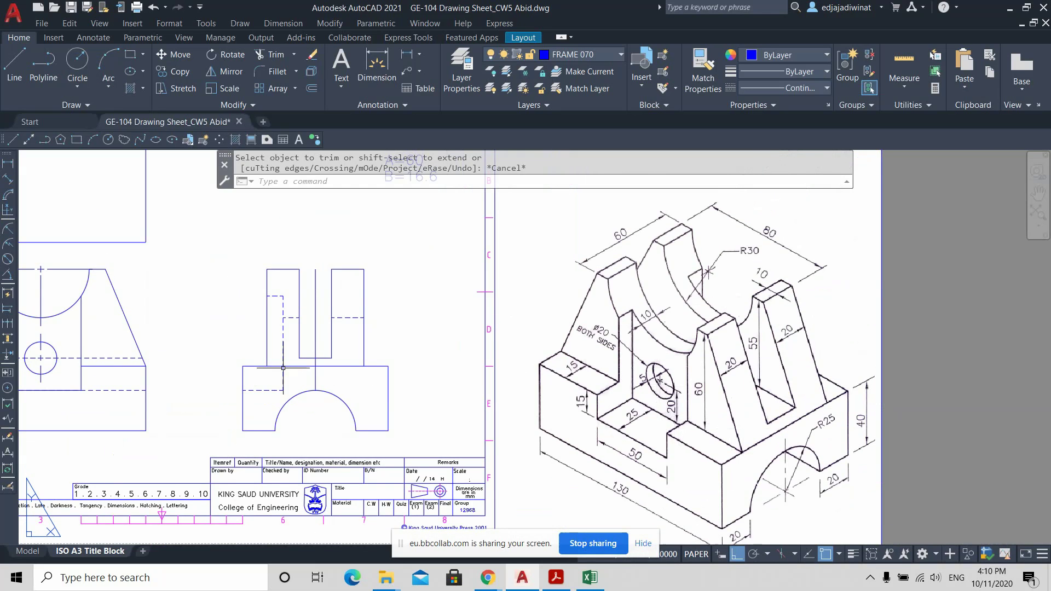
pyautogui.moveTo(290, 366)
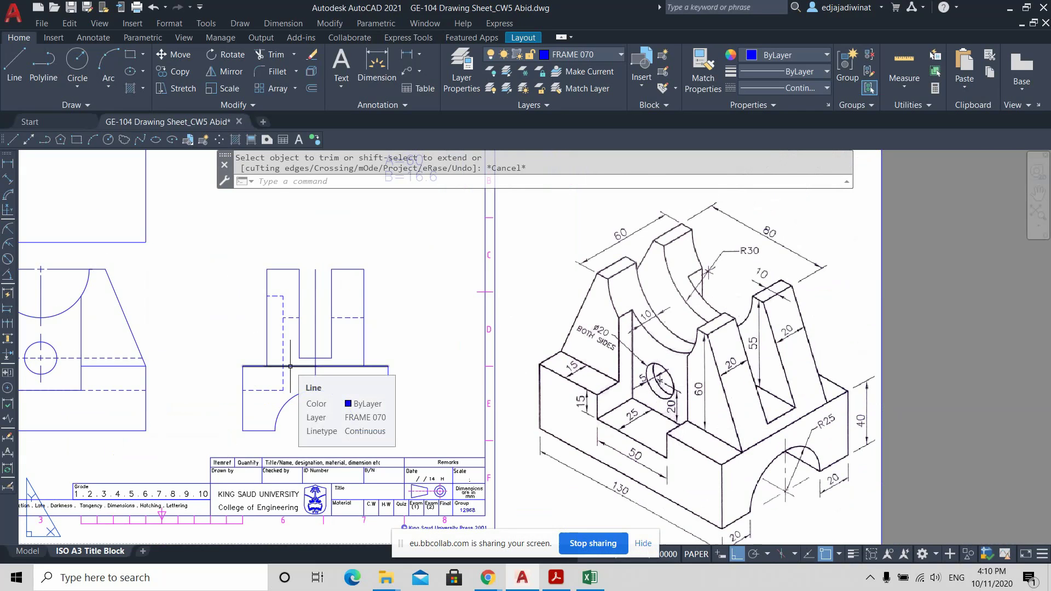
pyautogui.click(256, 390)
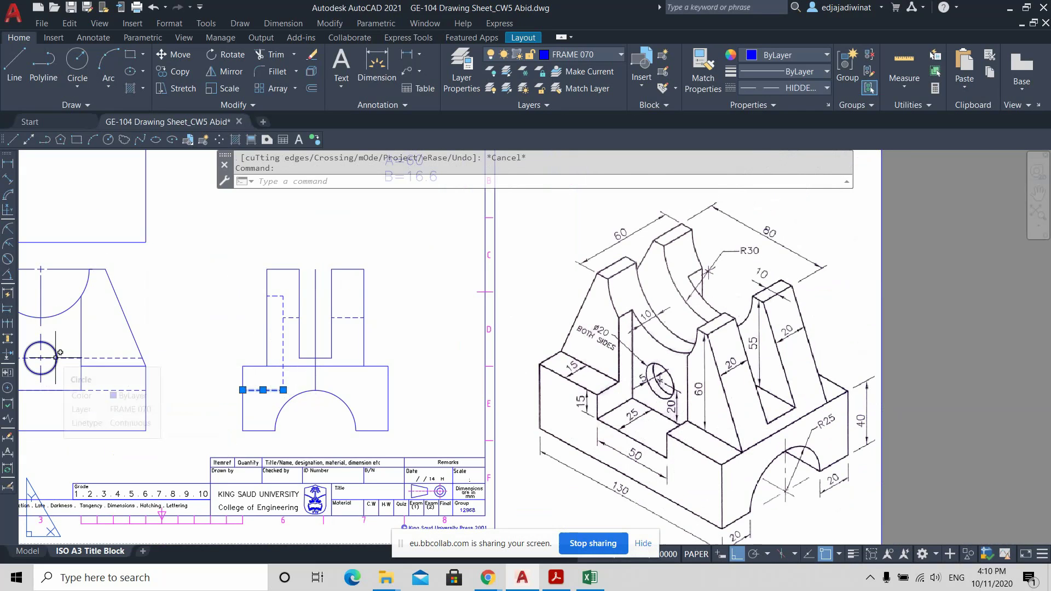
pyautogui.press('Escape')
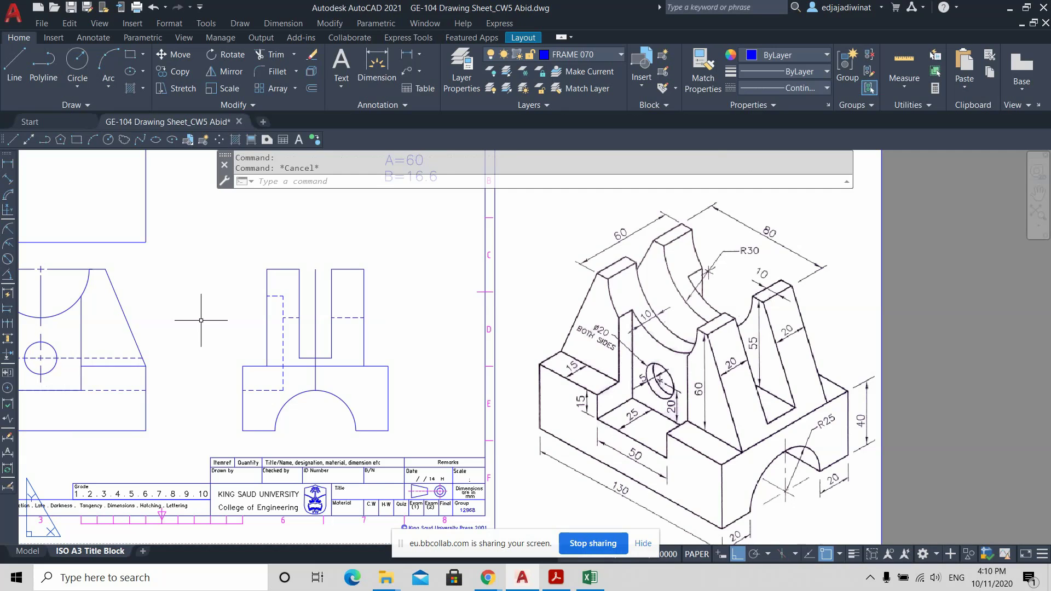
pyautogui.moveTo(206, 312); pyautogui.dragTo(283, 326, button='middle')
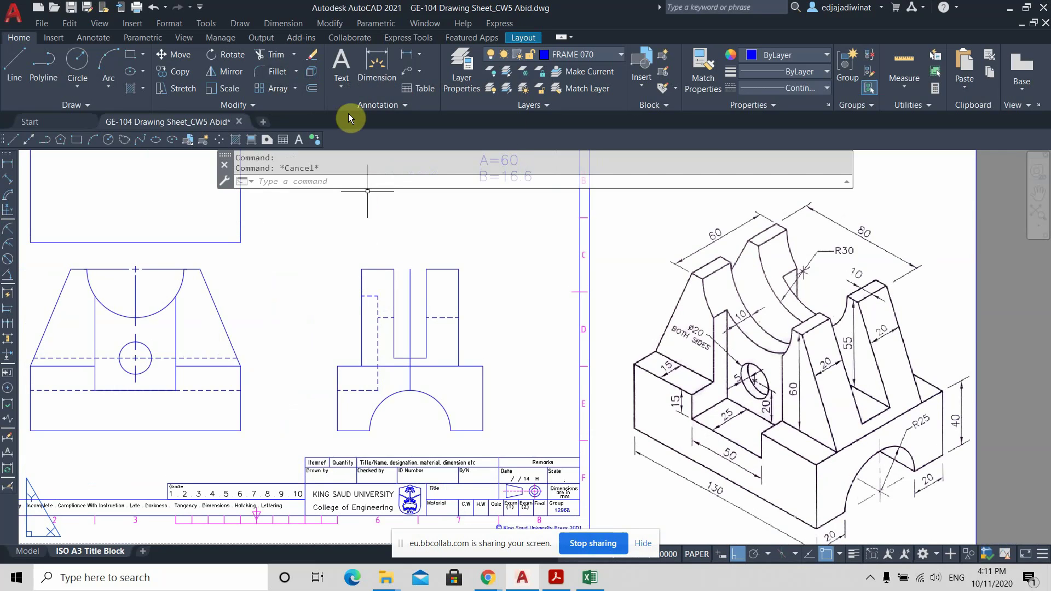
# Draw a horizontal projection line from the Ø20 circle's side quadrant in the front view to the side view's vertical hidden recess line.
pyautogui.click(13, 63)
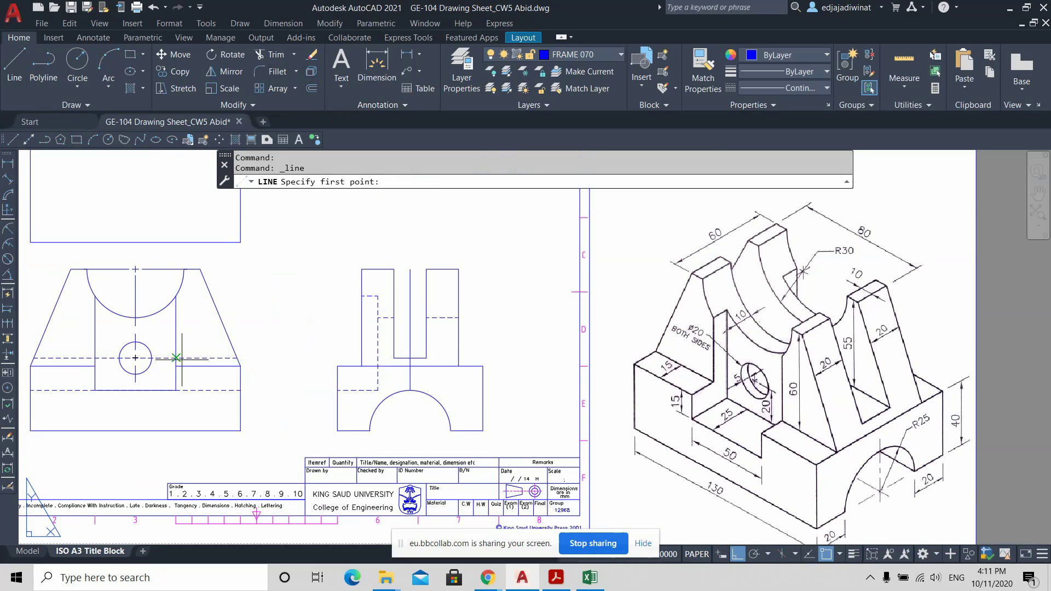
pyautogui.scroll(4, 160, 374)
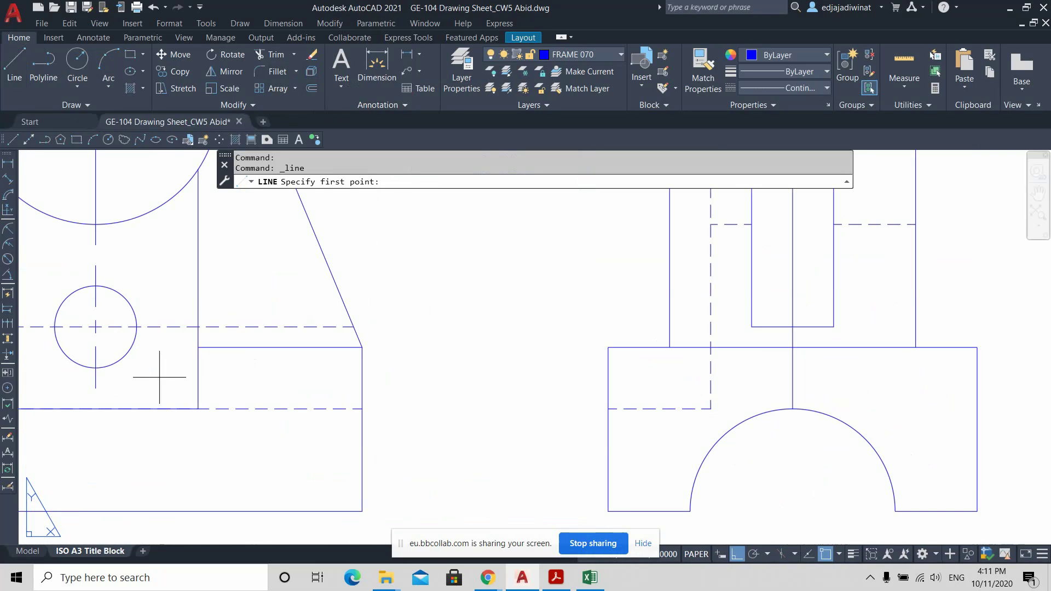
pyautogui.click(136, 327)
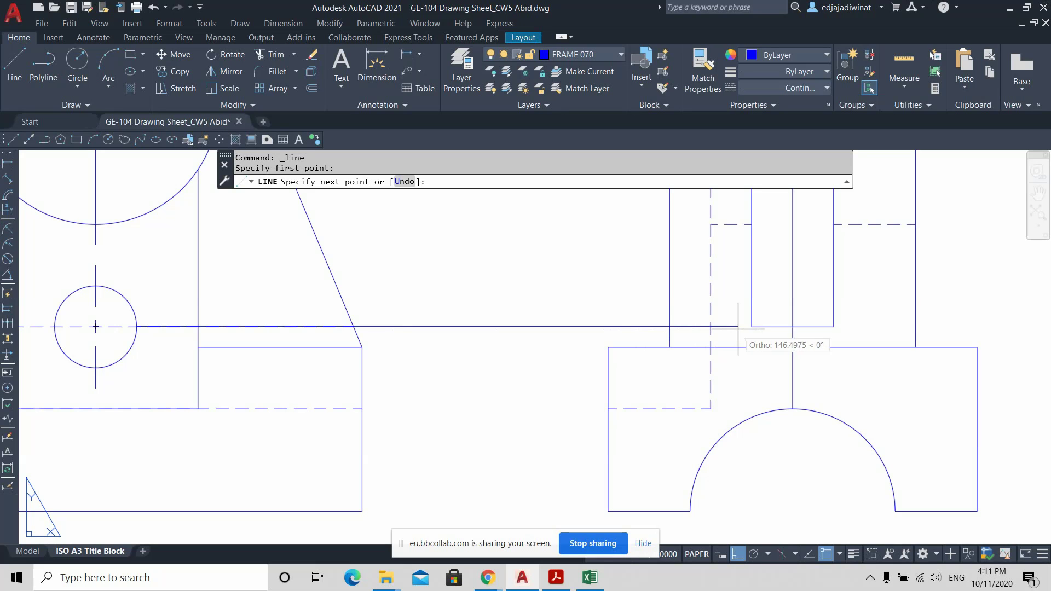
pyautogui.click(710, 327)
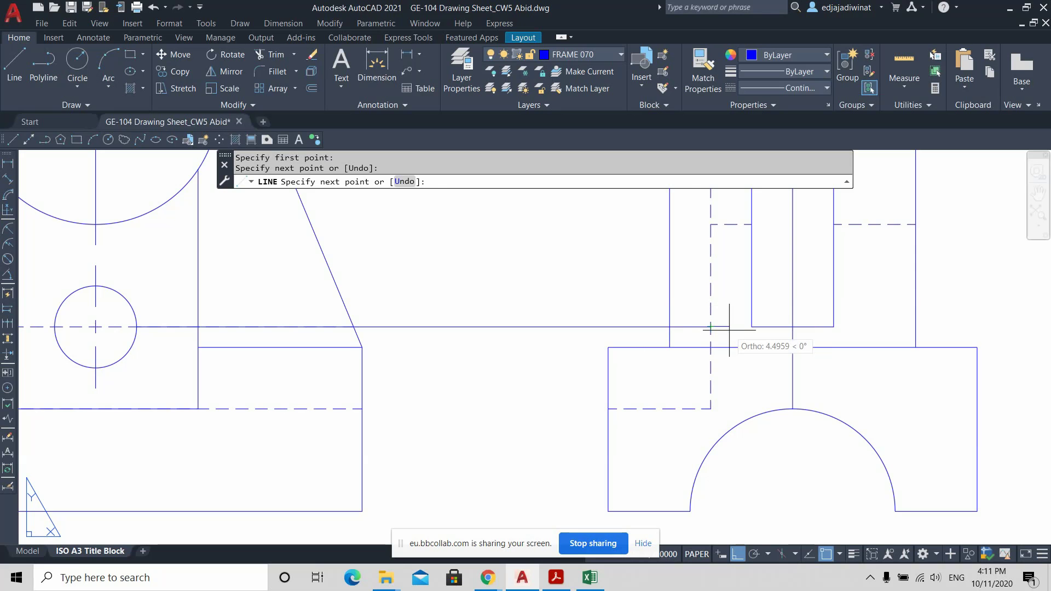
pyautogui.scroll(-3, 730, 330)
pyautogui.press('Return')
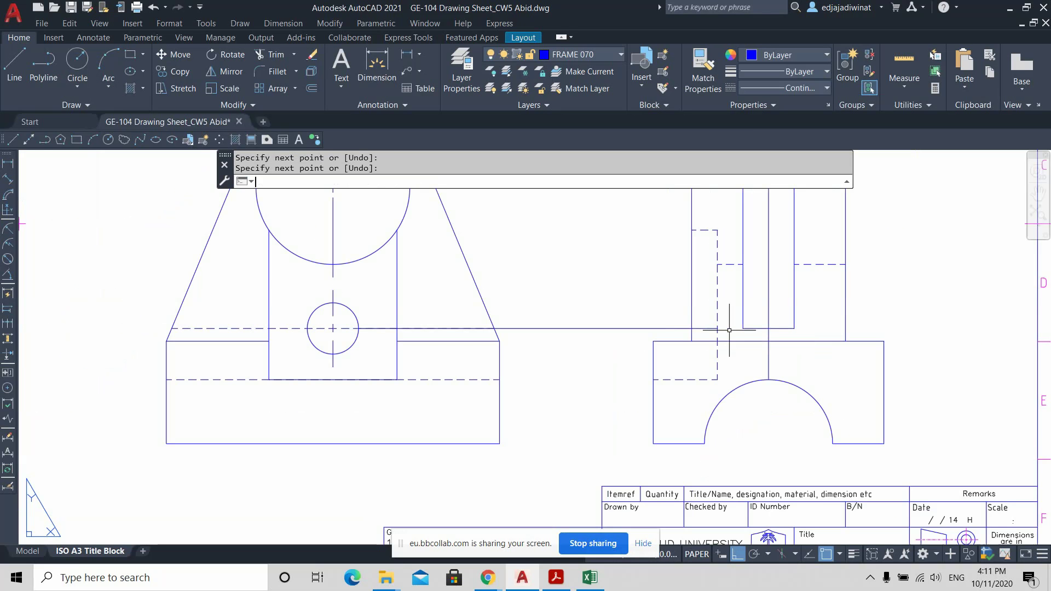
# Draw a 5 mm horizontal line inward from the side view's vertical hidden recess line at the Ø20 hole's projected centre height.
pyautogui.scroll(3, 679, 367)
pyautogui.scroll(-3, 679, 367)
pyautogui.scroll(4, 613, 317)
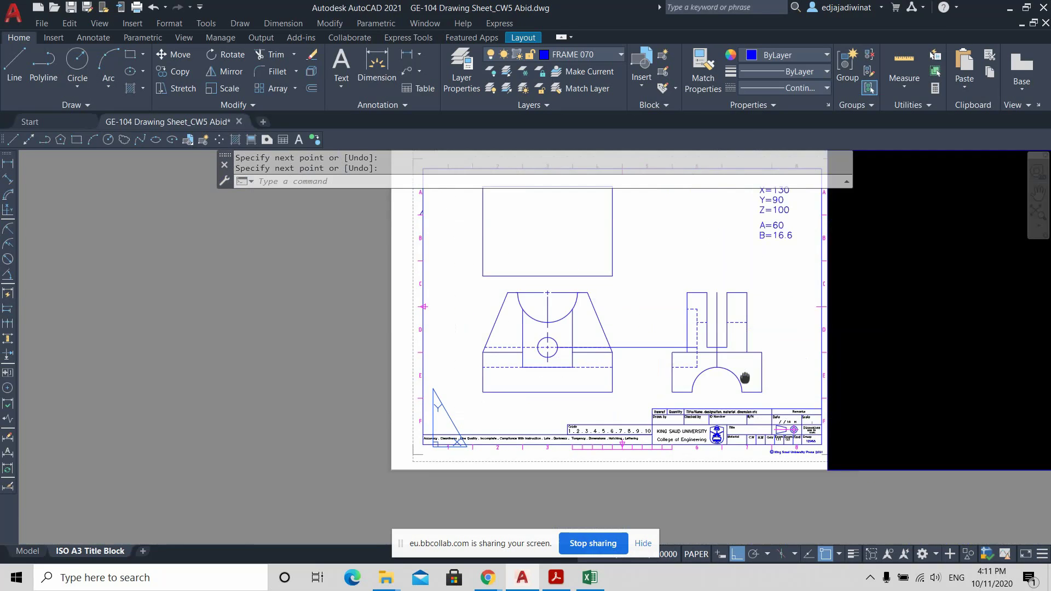
pyautogui.moveTo(636, 301); pyautogui.dragTo(554, 340, button='middle')
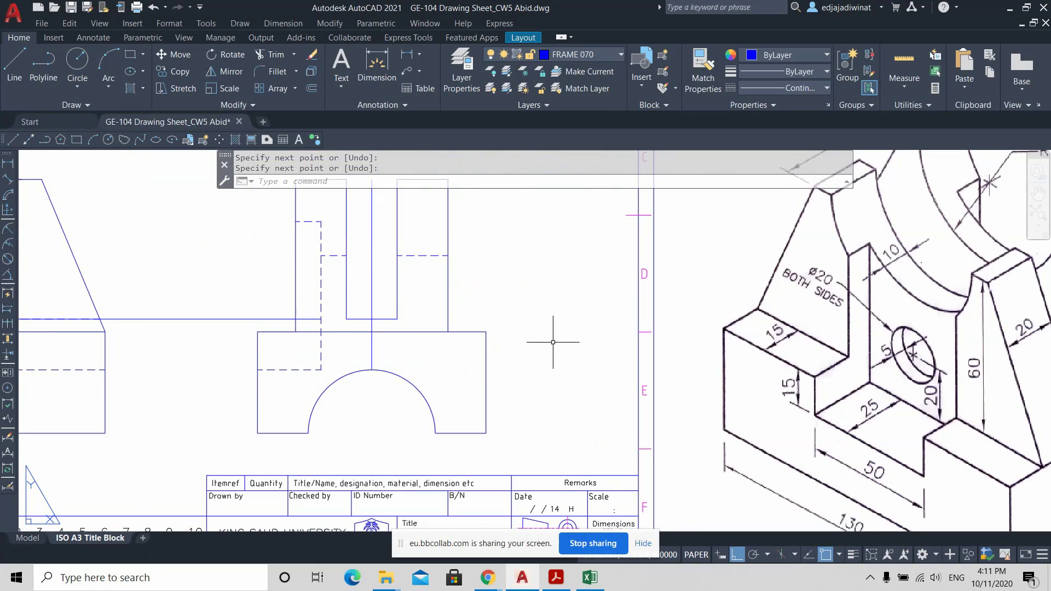
pyautogui.scroll(-2, 504, 340)
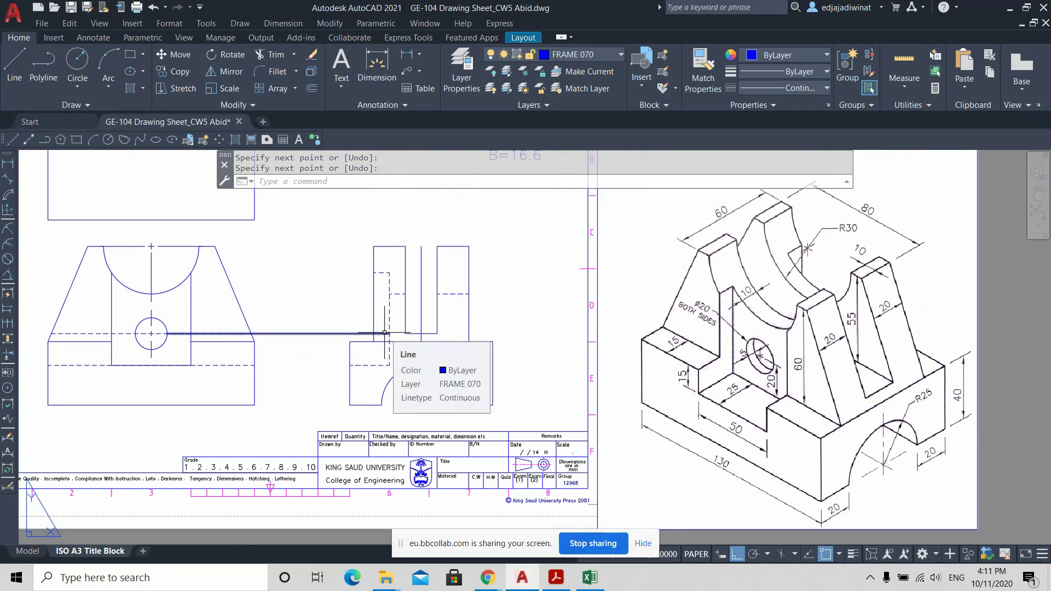
pyautogui.scroll(2, 412, 338)
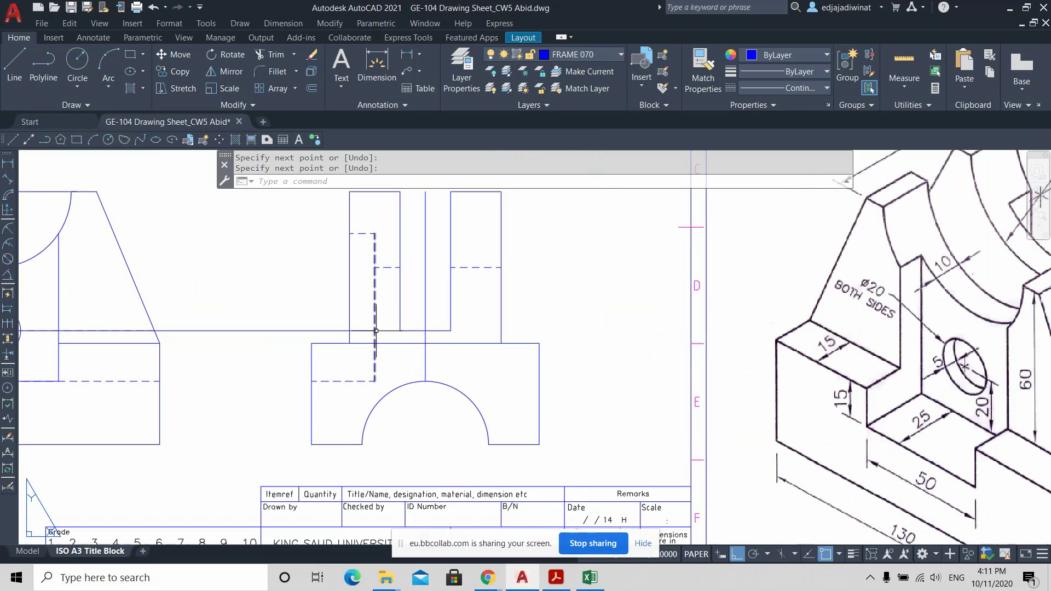
pyautogui.click(387, 330)
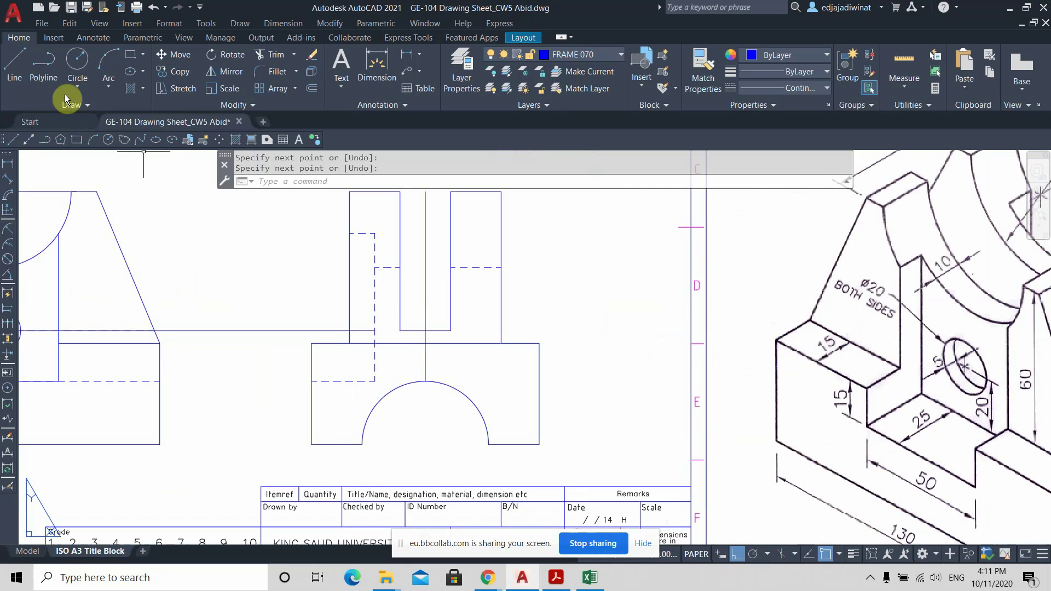
pyautogui.click(15, 60)
pyautogui.scroll(2, 453, 349)
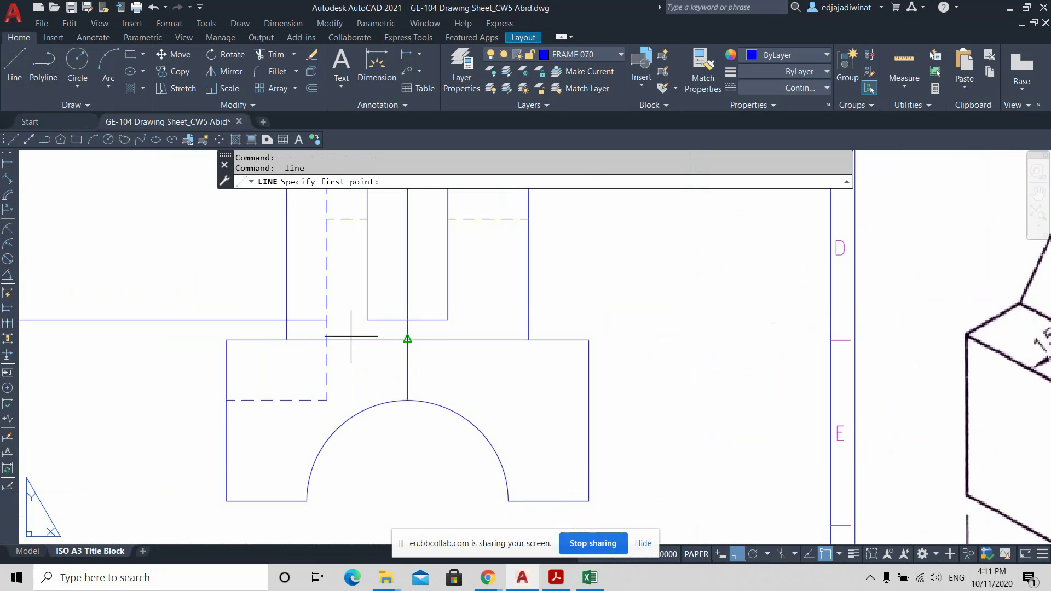
pyautogui.click(327, 320)
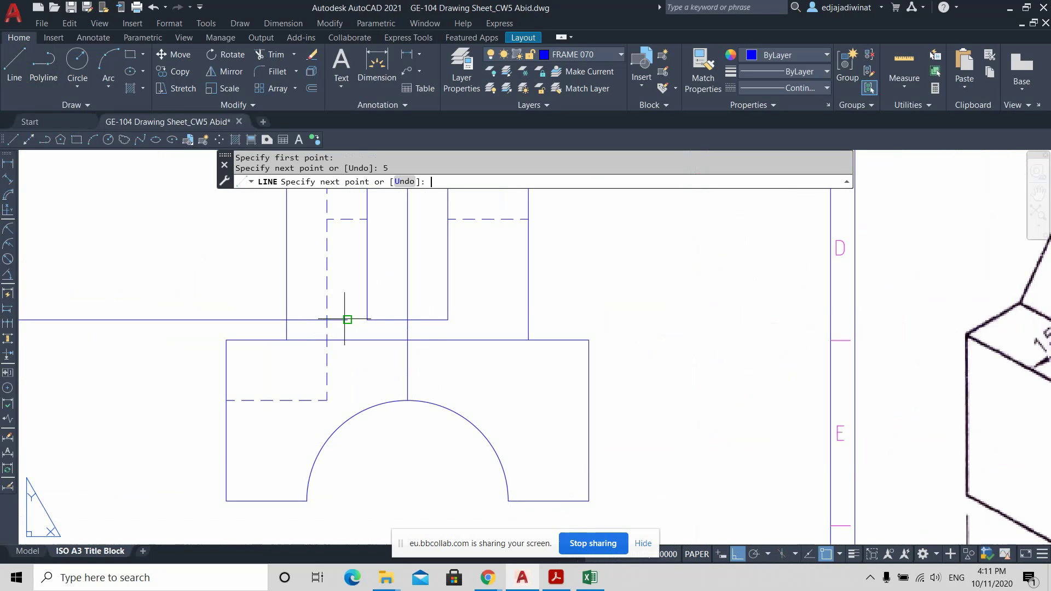
pyautogui.press('Return')
pyautogui.press('Return')
pyautogui.scroll(-2, 374, 304)
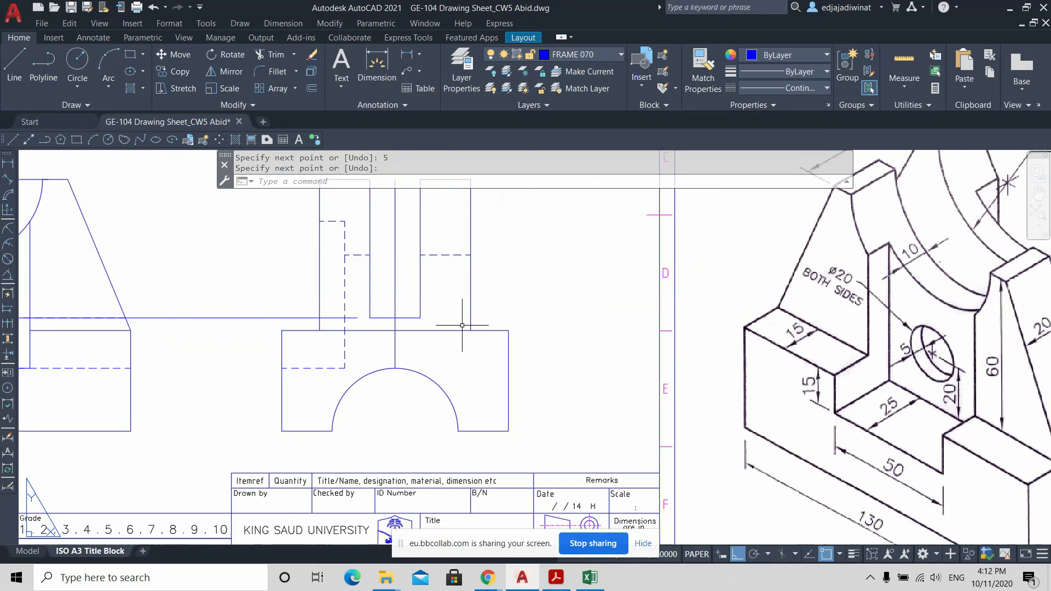
# Offset the 5 mm hole-depth line in the side view by 10 mm, once above and once below.
pyautogui.scroll(-1, 494, 324)
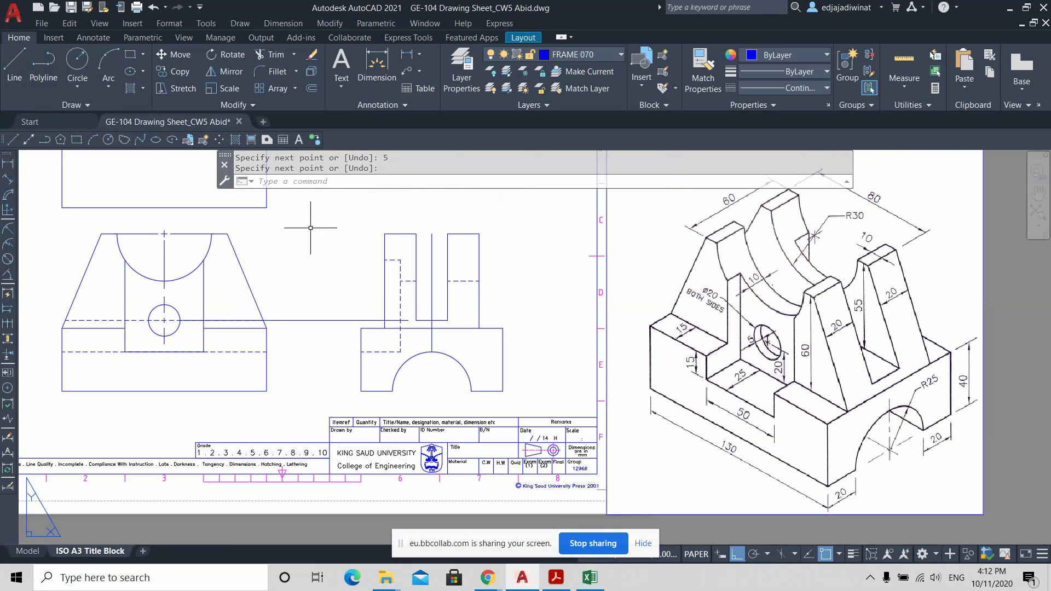
pyautogui.click(313, 91)
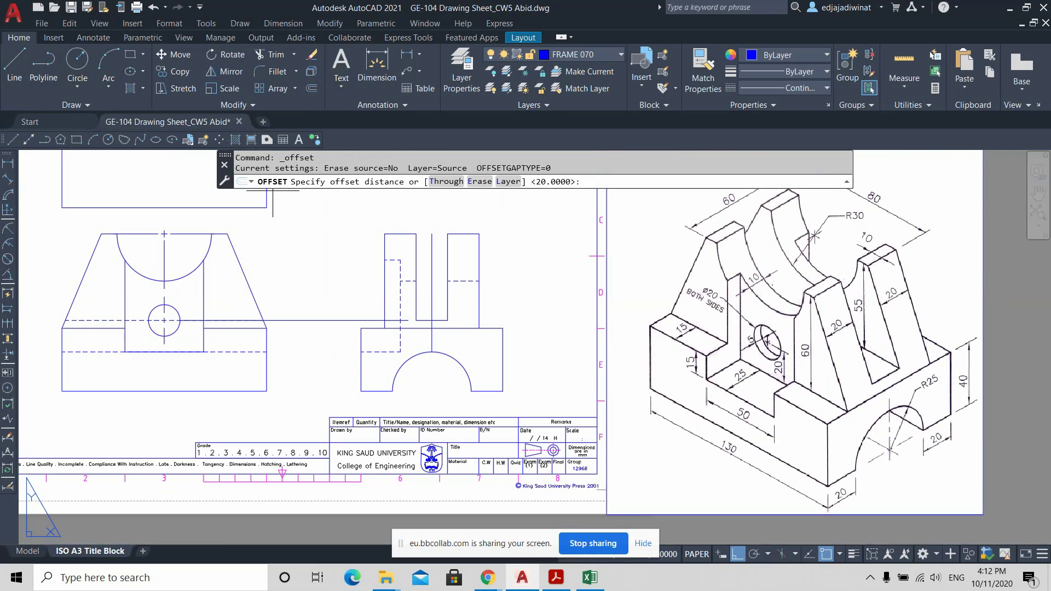
pyautogui.scroll(4, 398, 299)
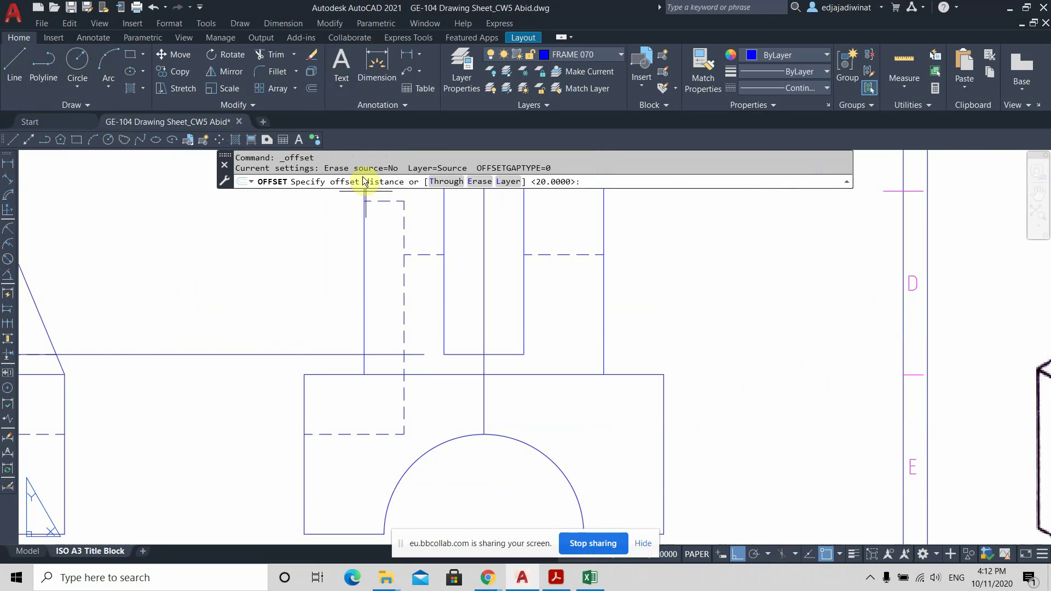
pyautogui.scroll(-4, 686, 355)
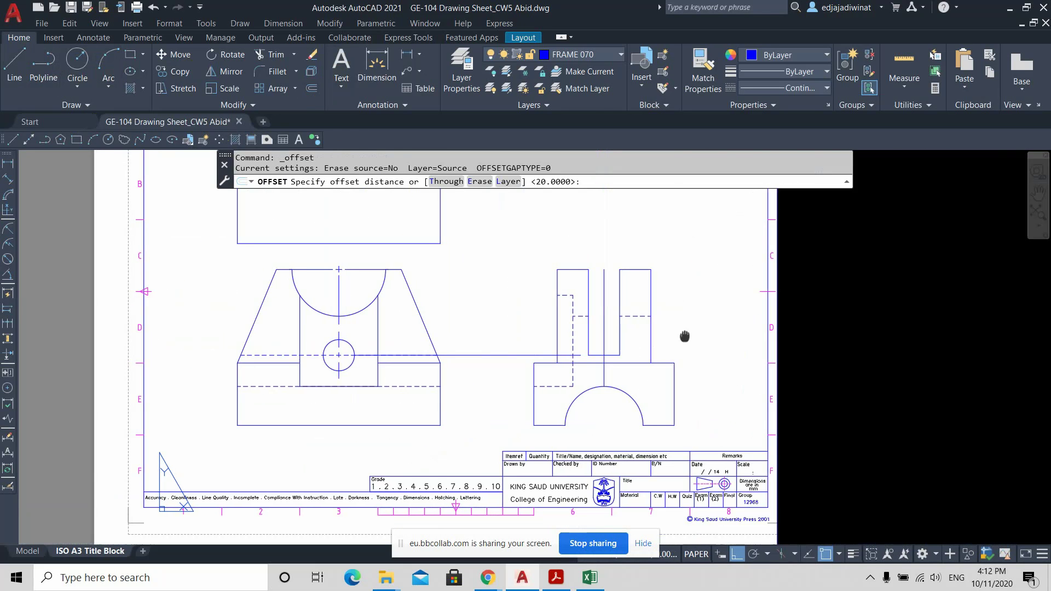
pyautogui.moveTo(686, 336); pyautogui.dragTo(548, 336, button='middle')
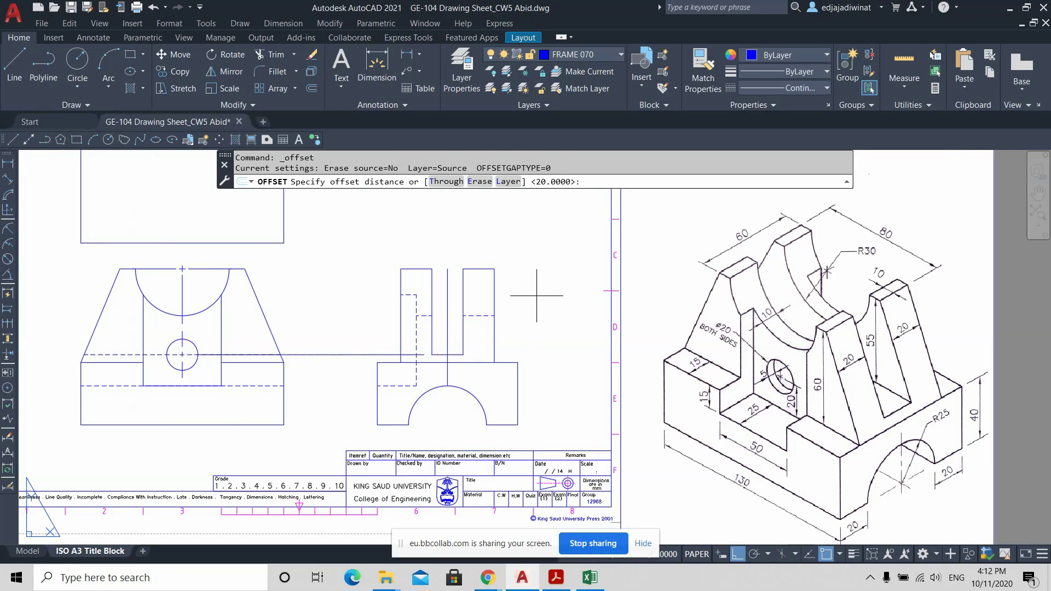
pyautogui.write('0')
pyautogui.press('Return')
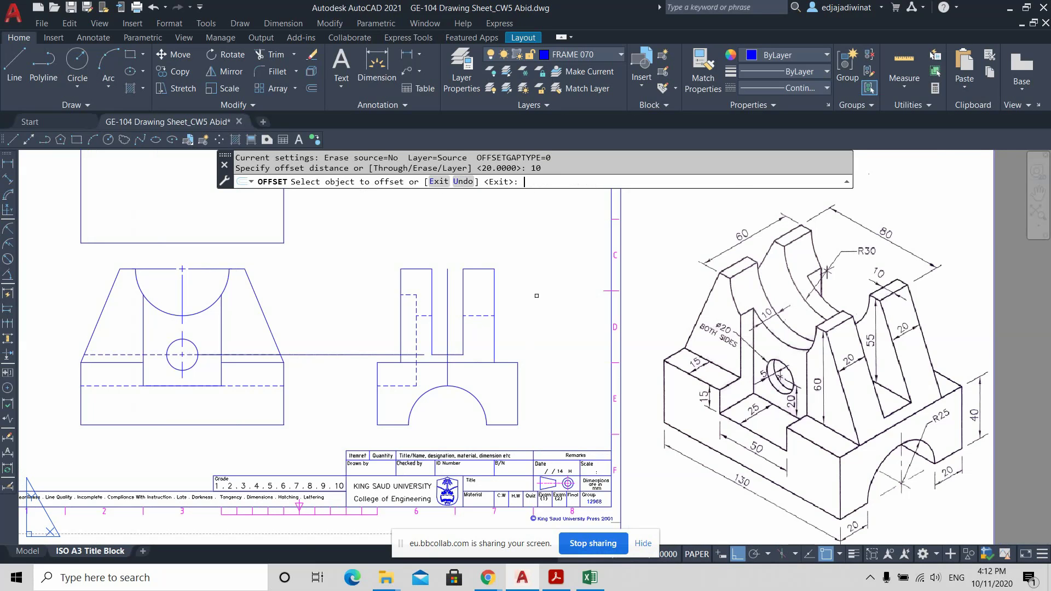
pyautogui.scroll(2, 410, 370)
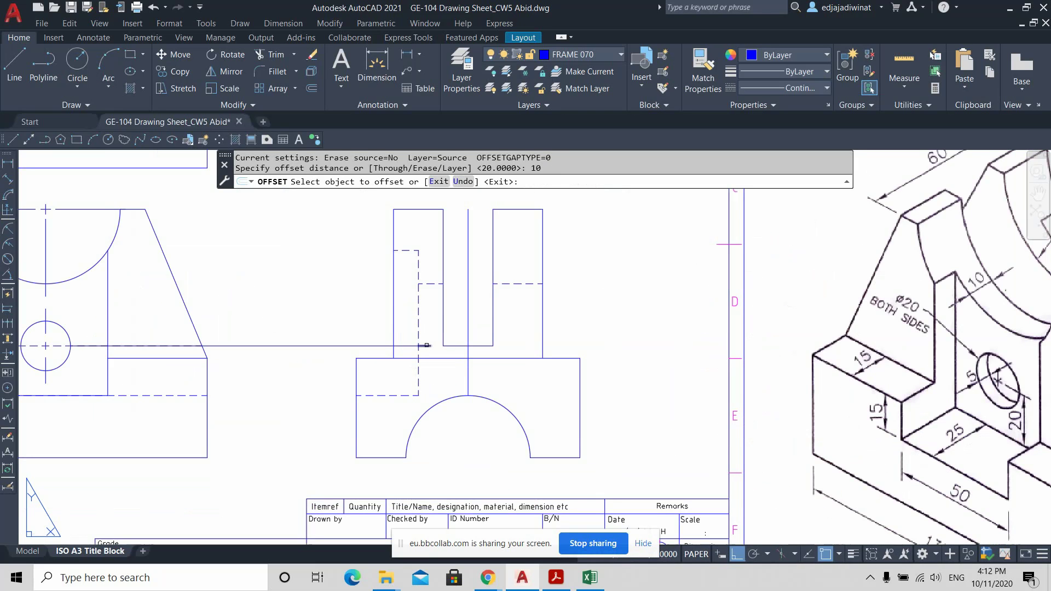
pyautogui.click(426, 346)
pyautogui.click(426, 334)
pyautogui.click(426, 346)
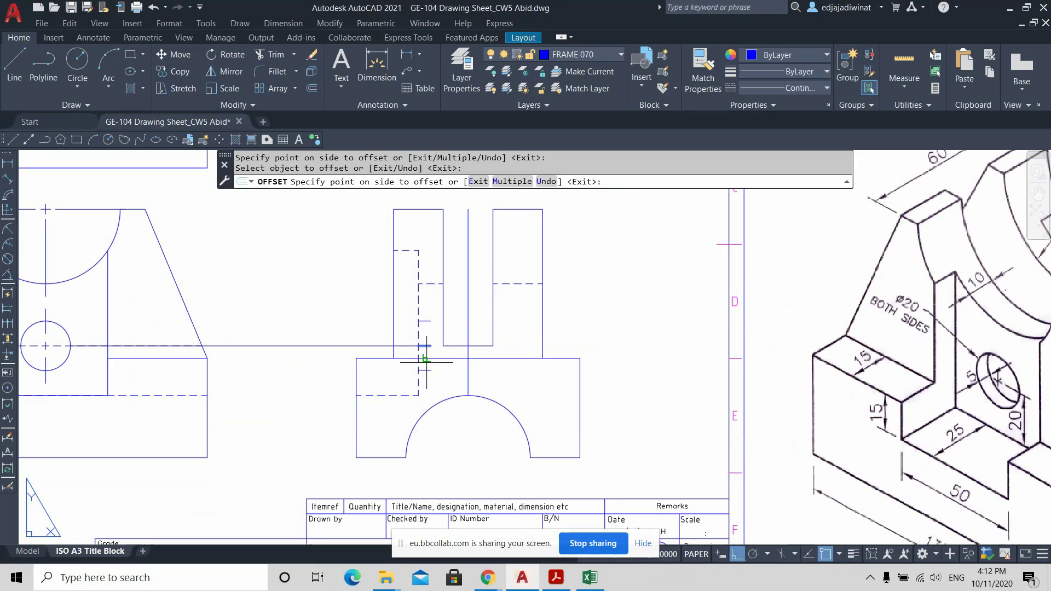
pyautogui.click(427, 362)
pyautogui.press('Return')
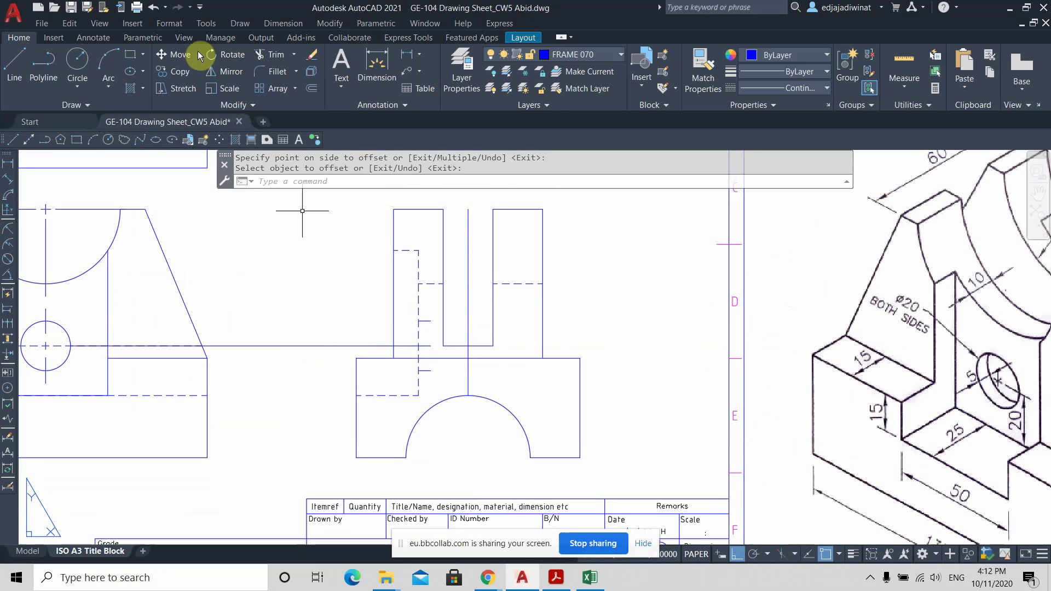
# Trim the projection line between the side view's outer upright edge and the hidden recess line, and erase its remaining part.
pyautogui.click(272, 54)
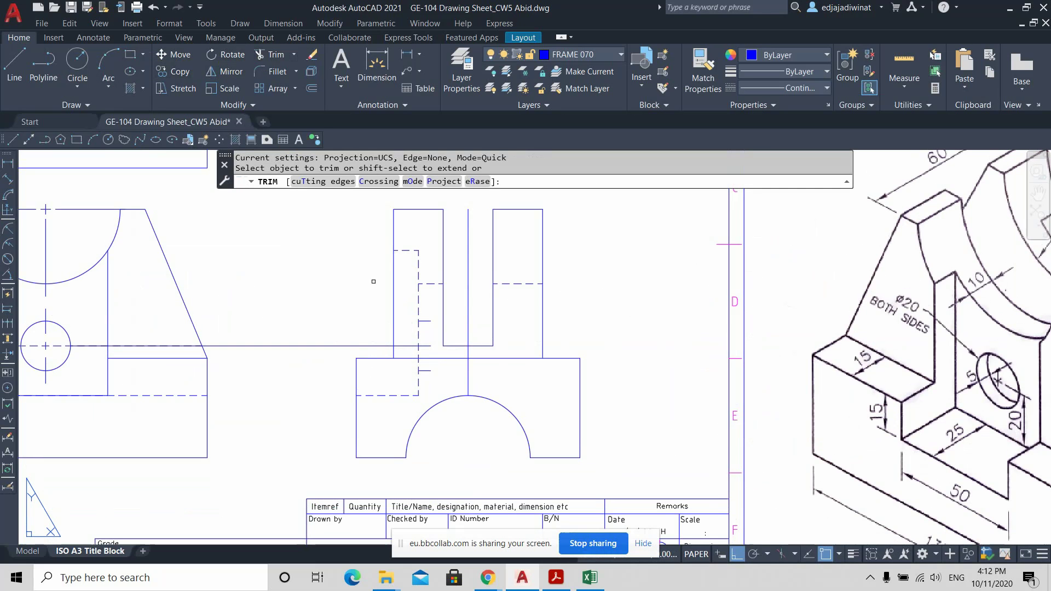
pyautogui.click(400, 340)
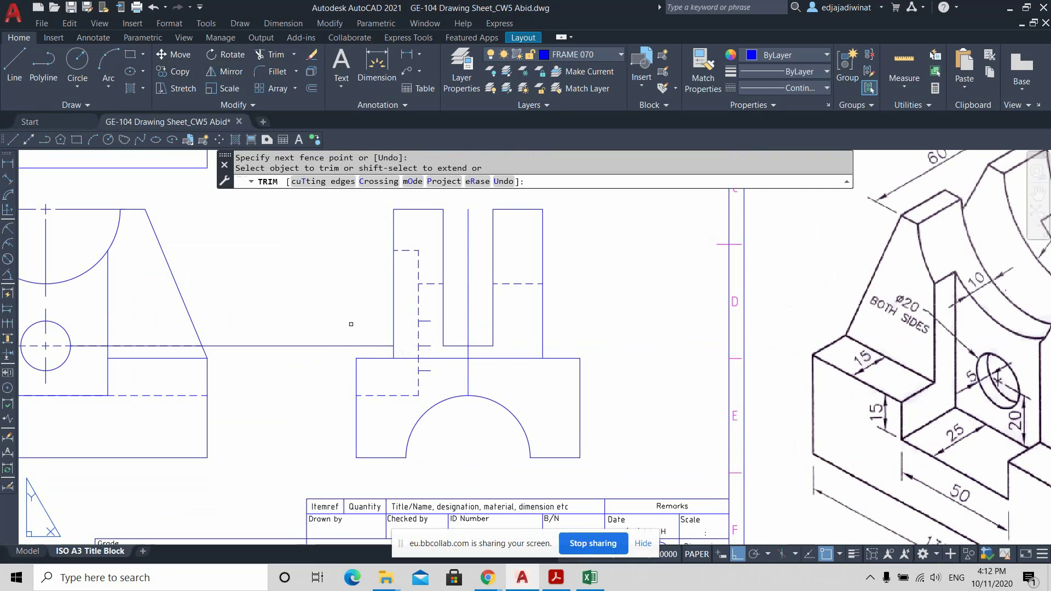
pyautogui.press('Escape')
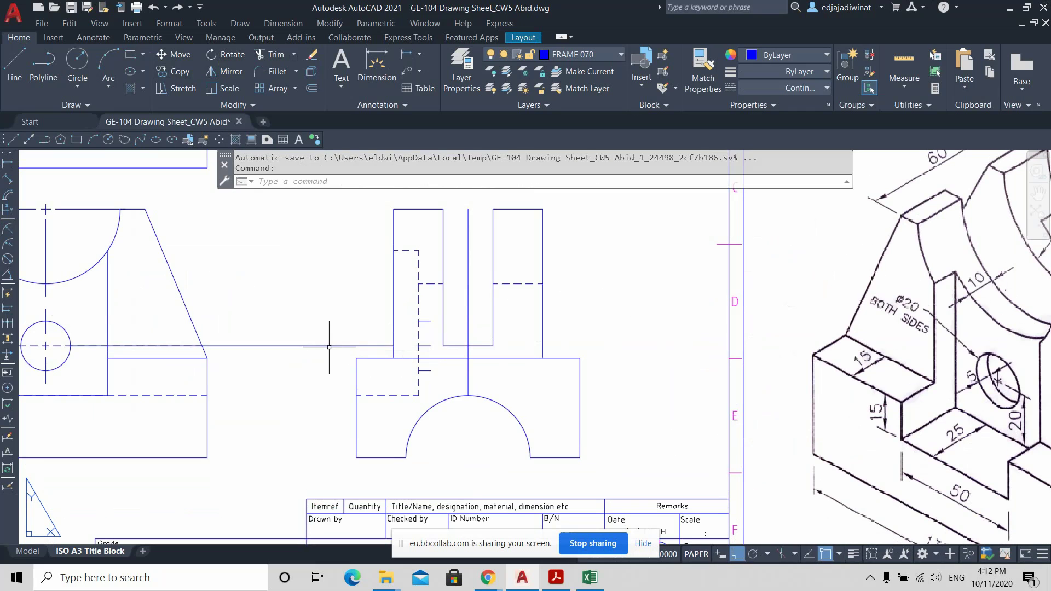
pyautogui.click(329, 346)
pyautogui.press('Delete')
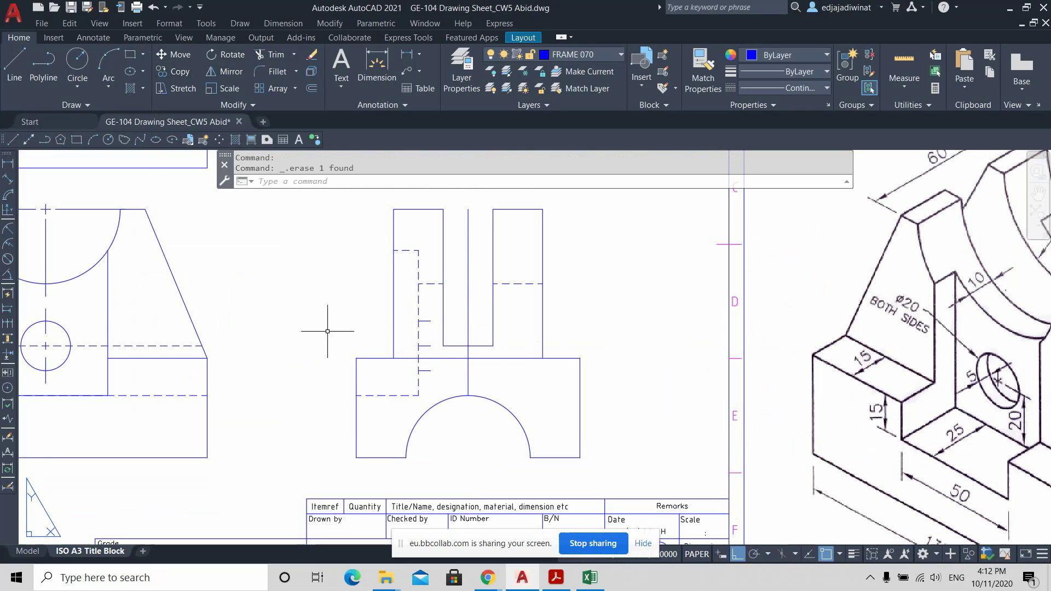
# Draw a vertical line joining the inner ends of the two offset lines to close the hole's outline in the side view.
pyautogui.click(14, 61)
pyautogui.click(431, 321)
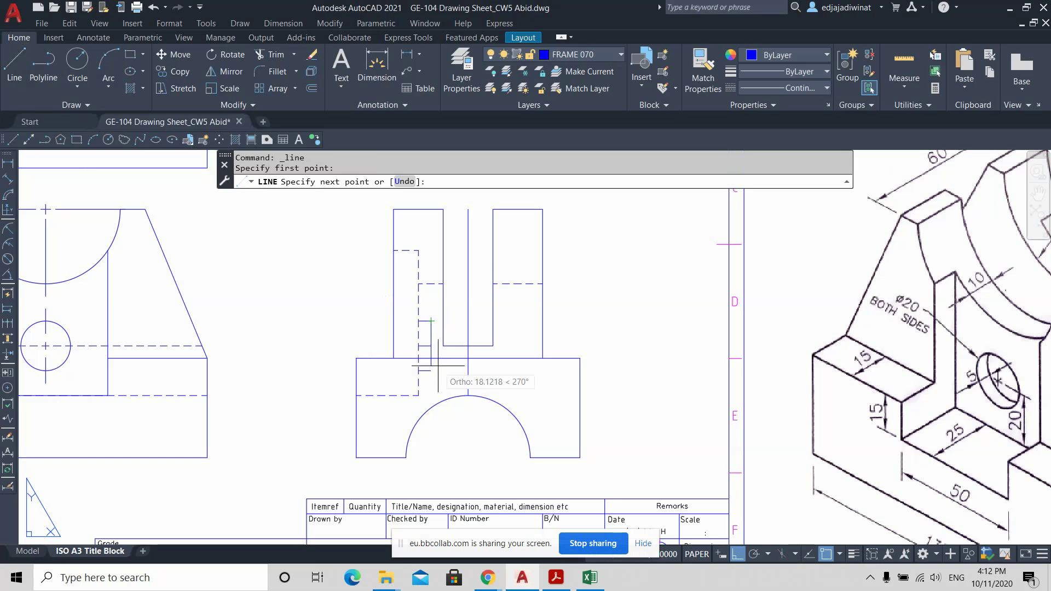
pyautogui.press('Escape')
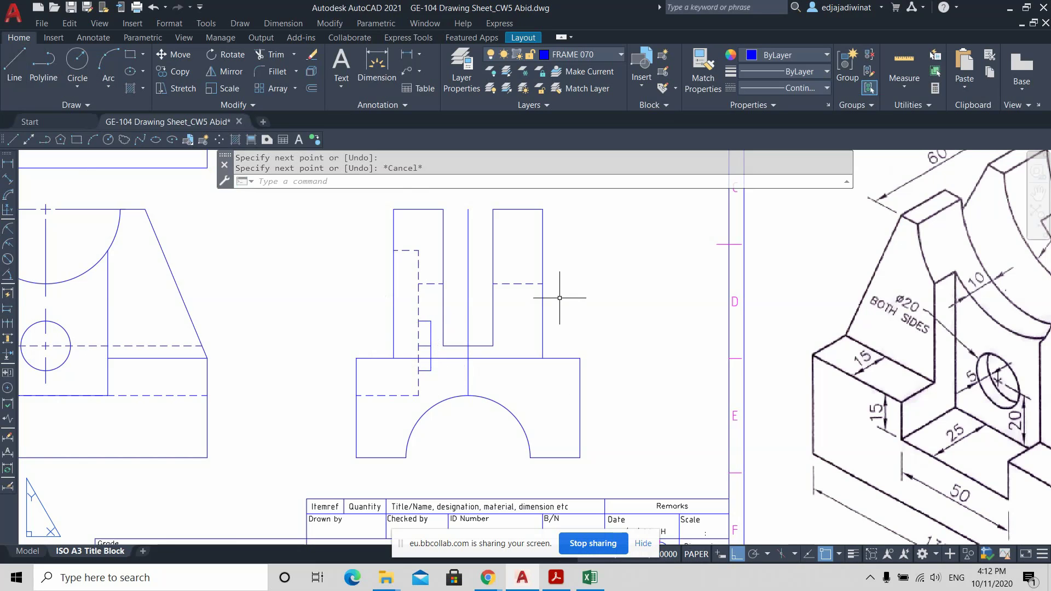
# Set the linetype of the hole's upper, lower and vertical end lines in the side view to HIDDEN2.
pyautogui.scroll(2, 558, 301)
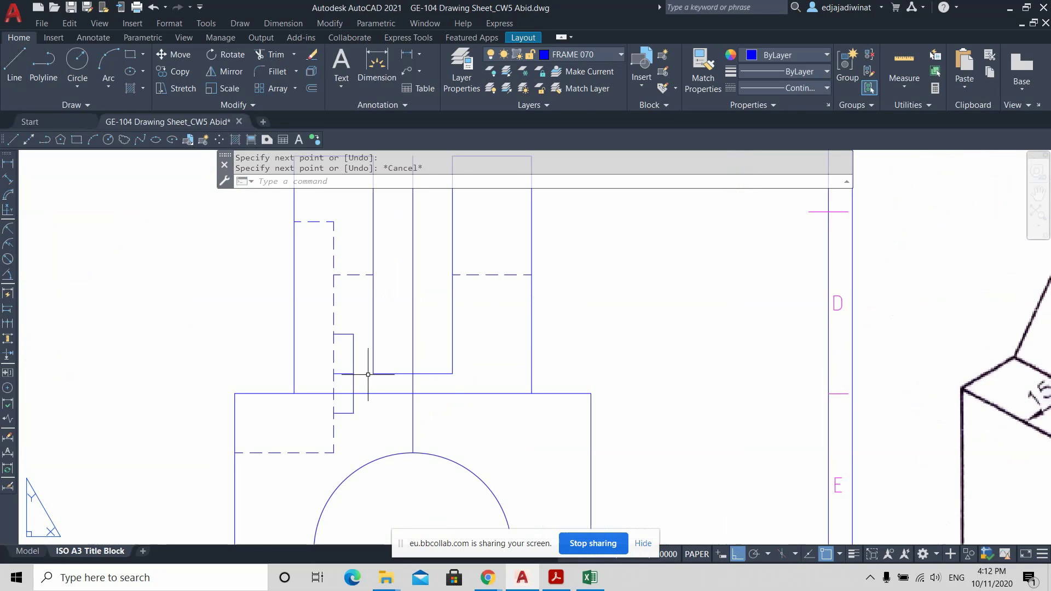
pyautogui.click(357, 356)
pyautogui.click(352, 328)
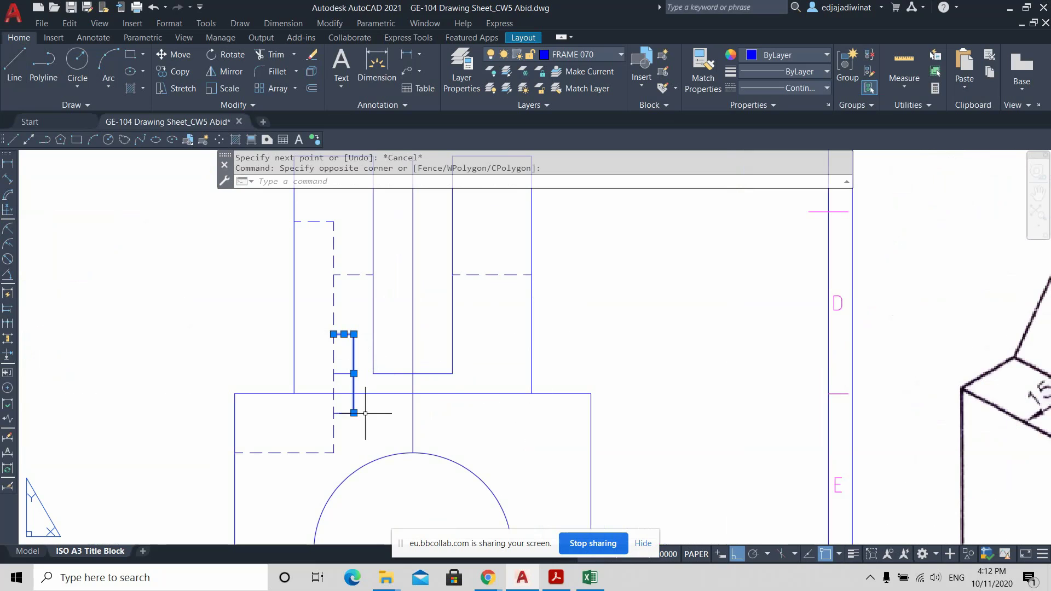
pyautogui.click(356, 412)
pyautogui.click(346, 404)
pyautogui.click(386, 440)
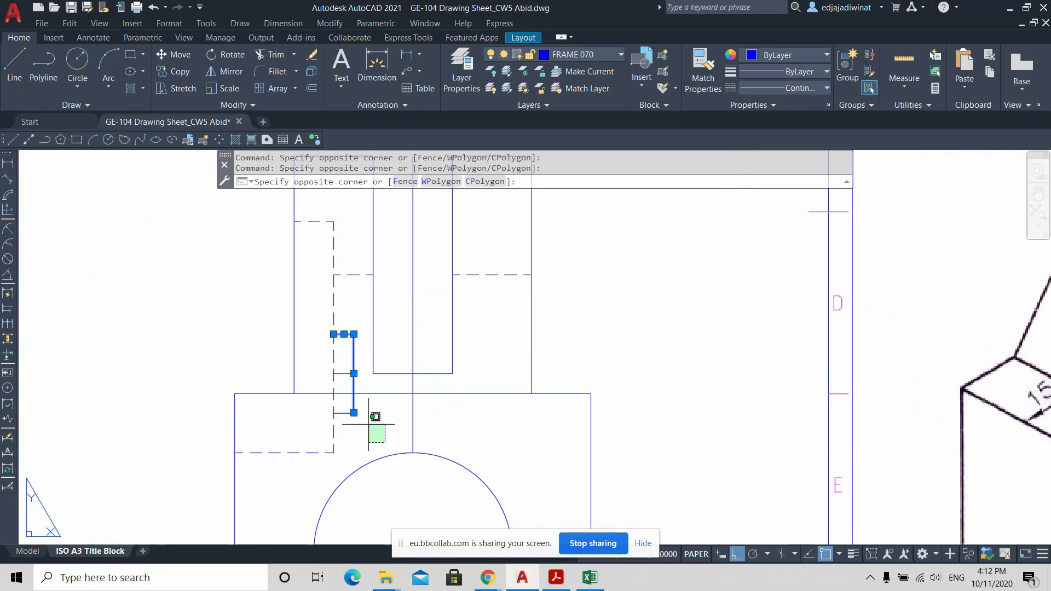
pyautogui.click(354, 412)
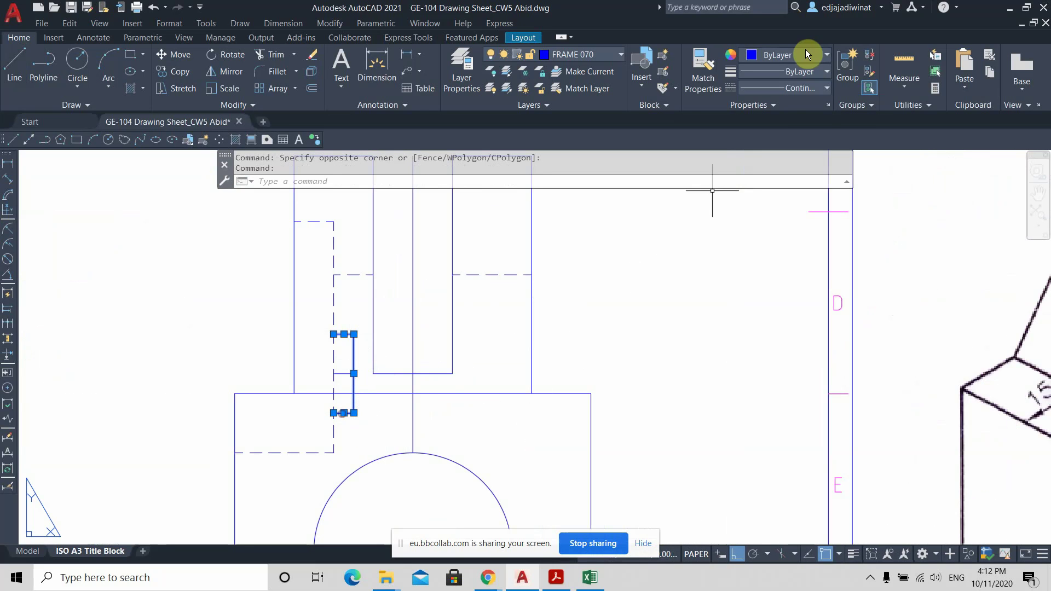
pyautogui.click(826, 89)
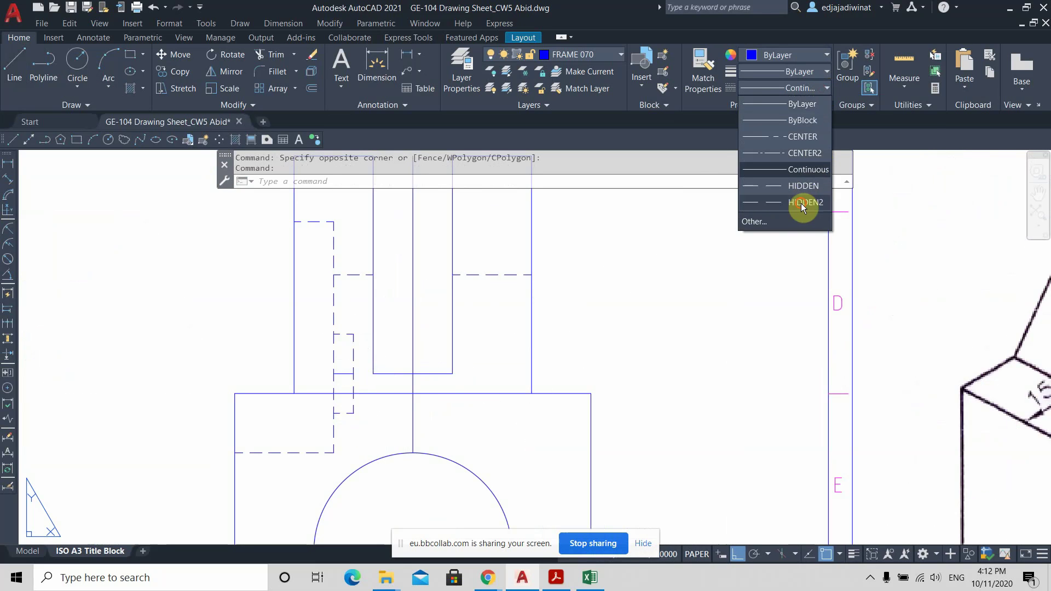
pyautogui.click(803, 200)
pyautogui.press('Escape')
pyautogui.scroll(-2, 439, 336)
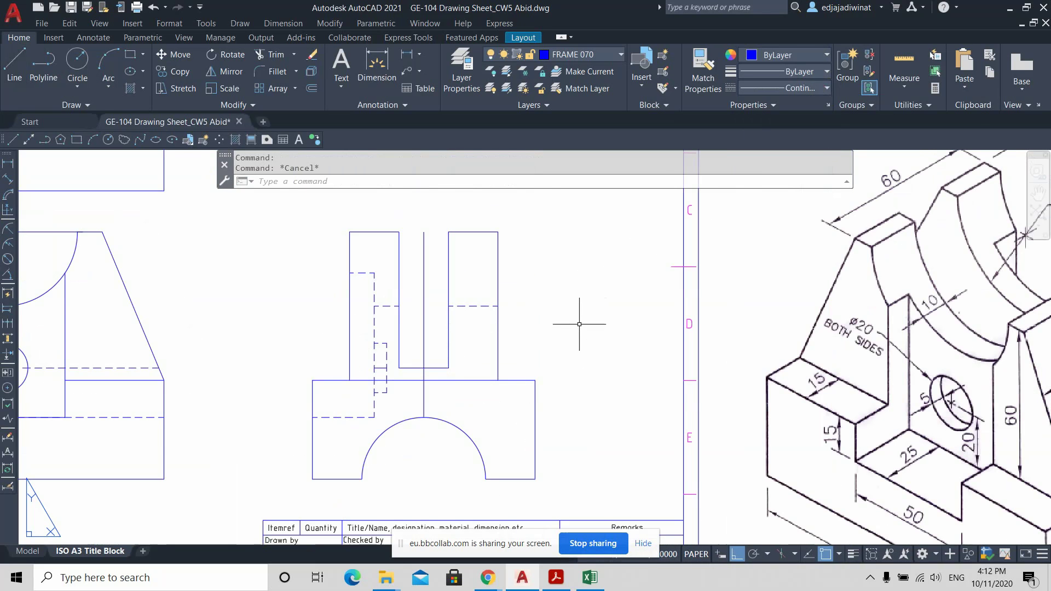
# Stretch the hole's horizontal centre line in the side view by 5 mm beyond each end.
pyautogui.moveTo(554, 321); pyautogui.dragTo(576, 306, button='middle')
pyautogui.scroll(4, 418, 352)
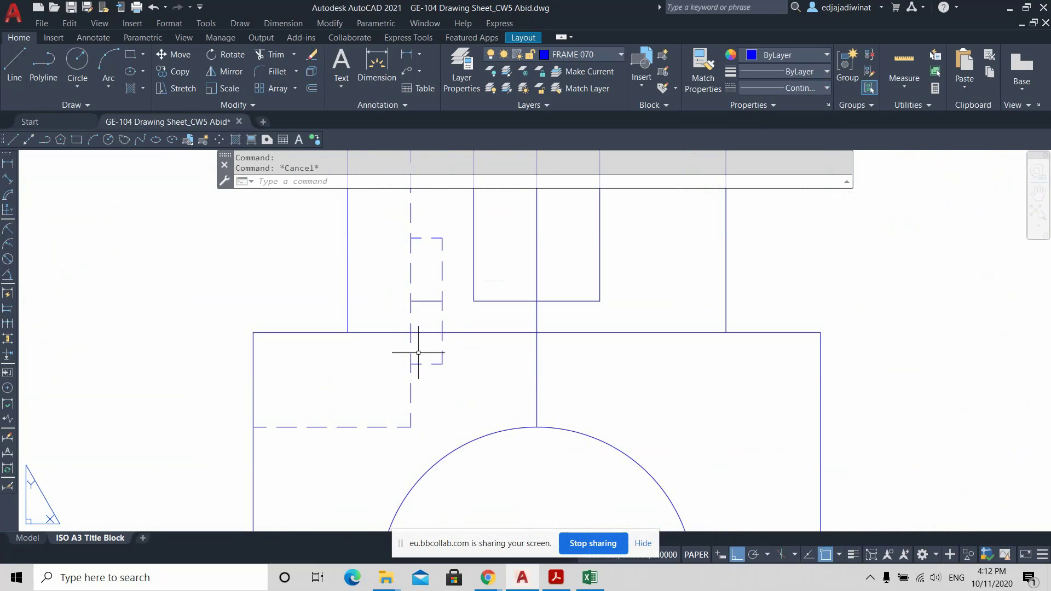
pyautogui.click(426, 301)
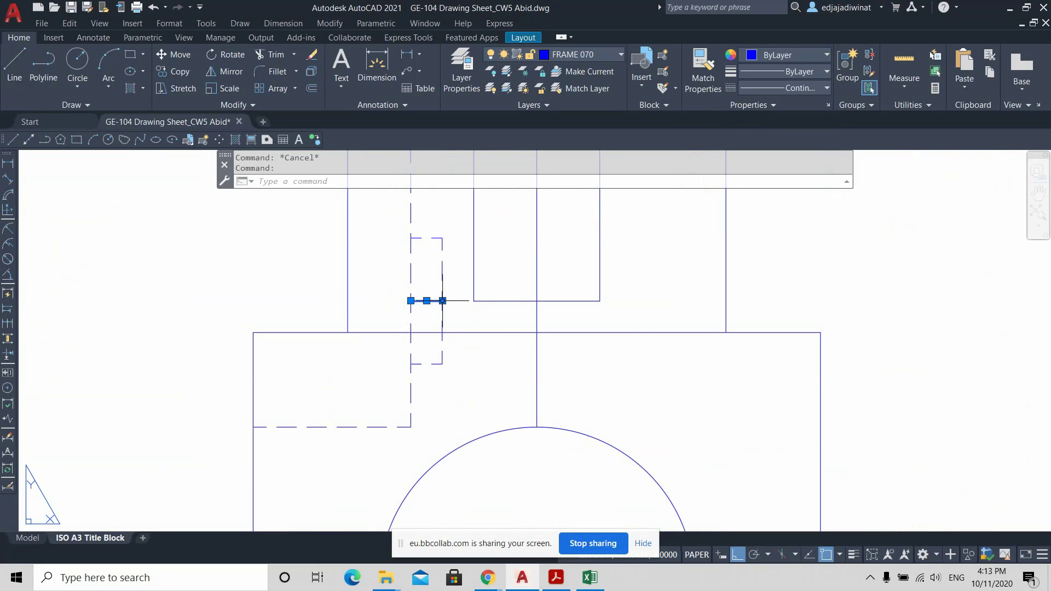
pyautogui.click(443, 300)
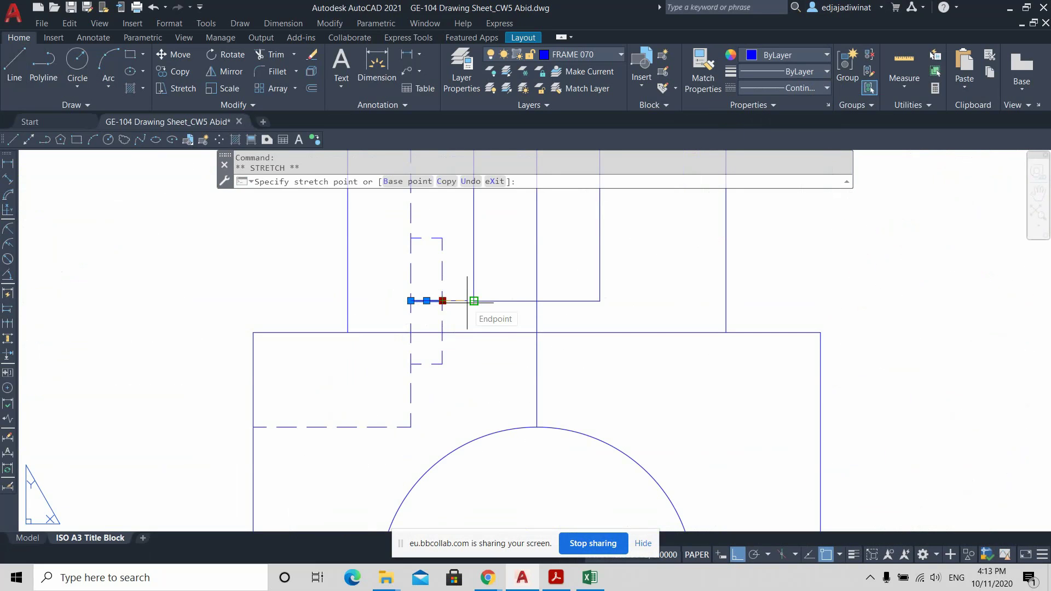
pyautogui.write('5')
pyautogui.press('Return')
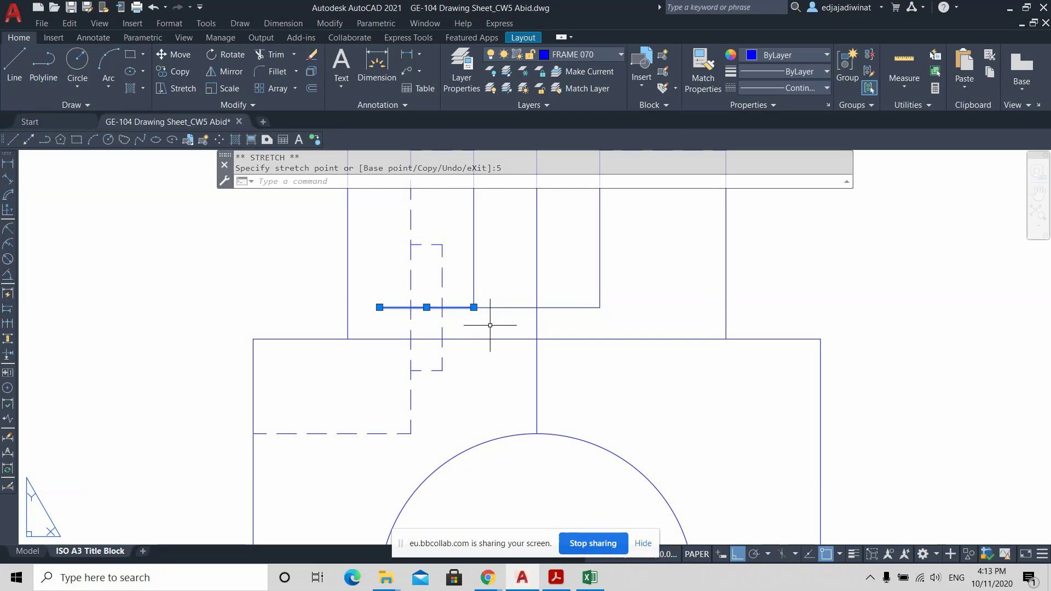
pyautogui.press('Escape')
# Shorten the hole's horizontal centre line in the side view by 1 mm at its end touching the slot edge.
pyautogui.scroll(2, 509, 317)
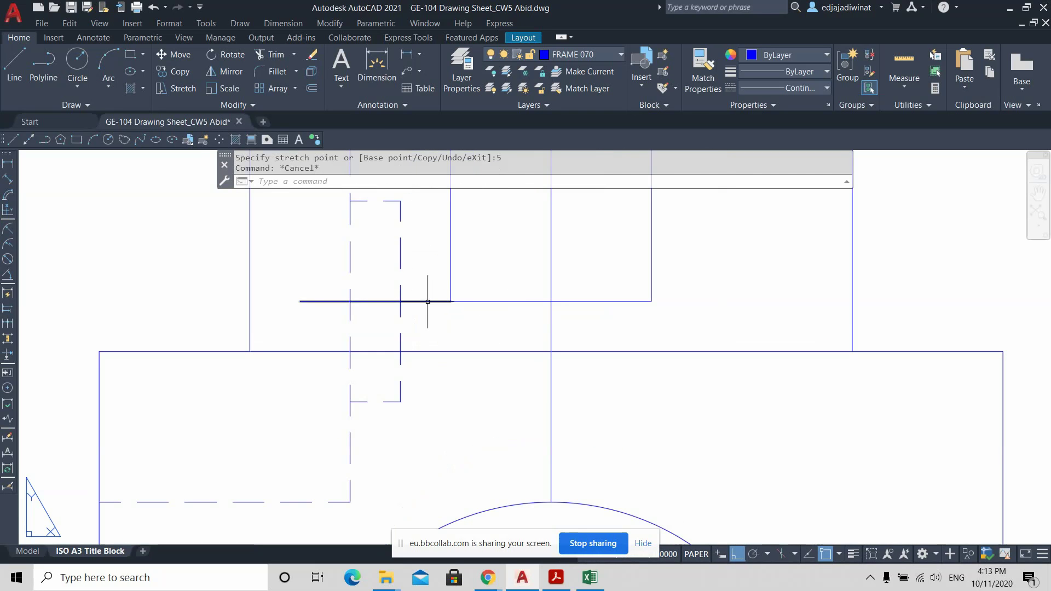
pyautogui.click(429, 301)
pyautogui.scroll(-4, 545, 328)
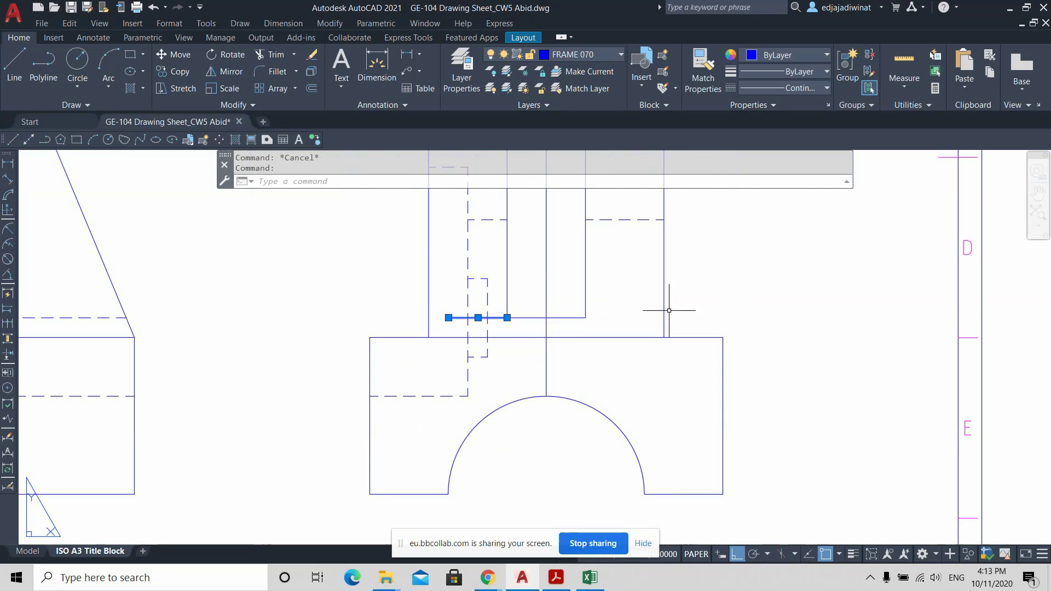
pyautogui.scroll(-4, 669, 306)
pyautogui.scroll(4, 670, 311)
pyautogui.scroll(-4, 670, 311)
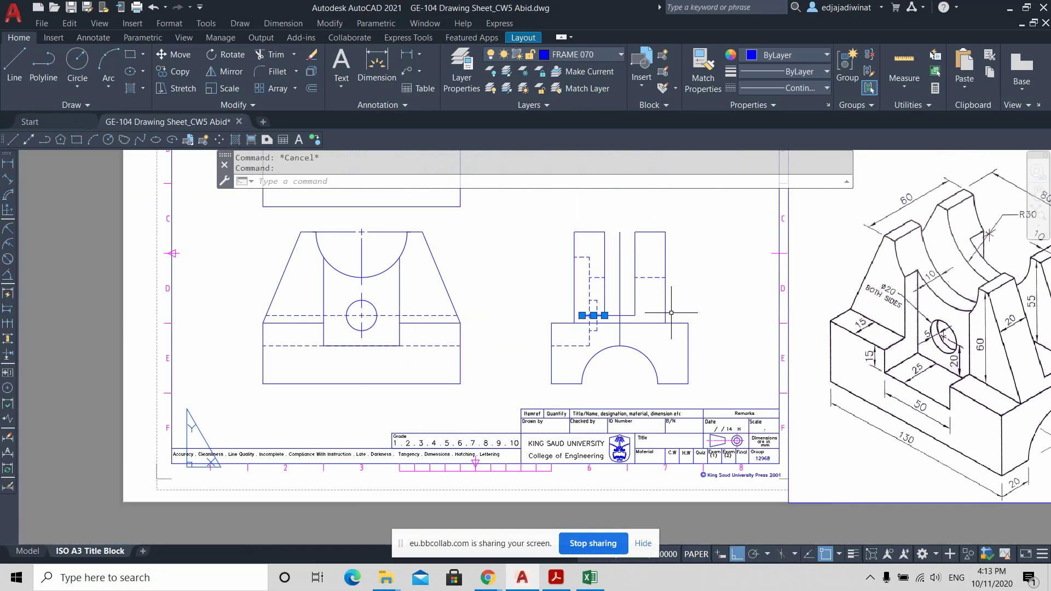
pyautogui.scroll(2, 706, 301)
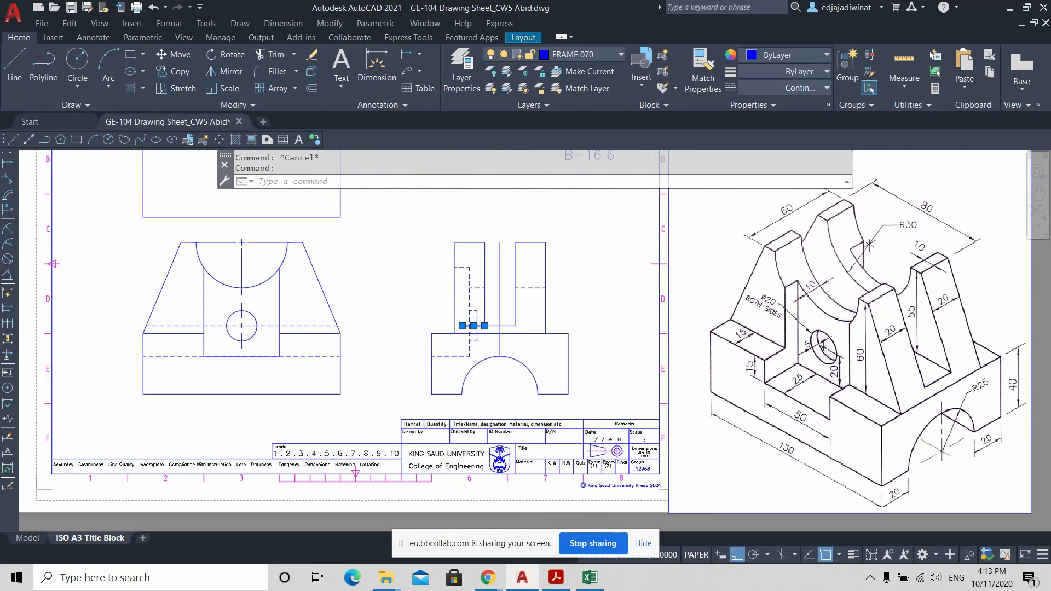
pyautogui.scroll(6, 576, 329)
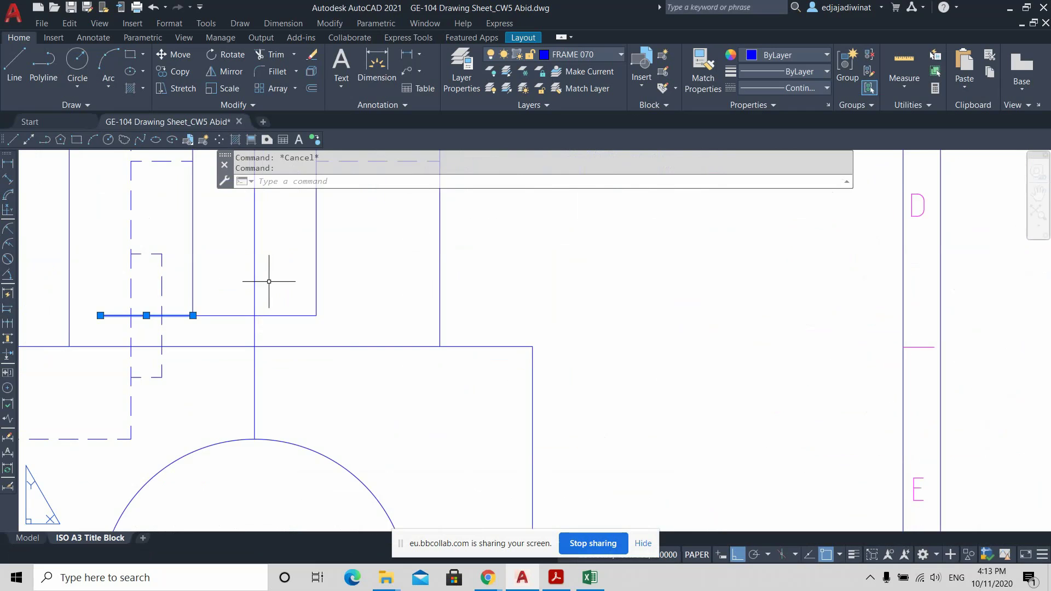
pyautogui.moveTo(269, 282); pyautogui.dragTo(397, 283, button='middle')
pyautogui.moveTo(322, 315); pyautogui.dragTo(321, 324, button='middle')
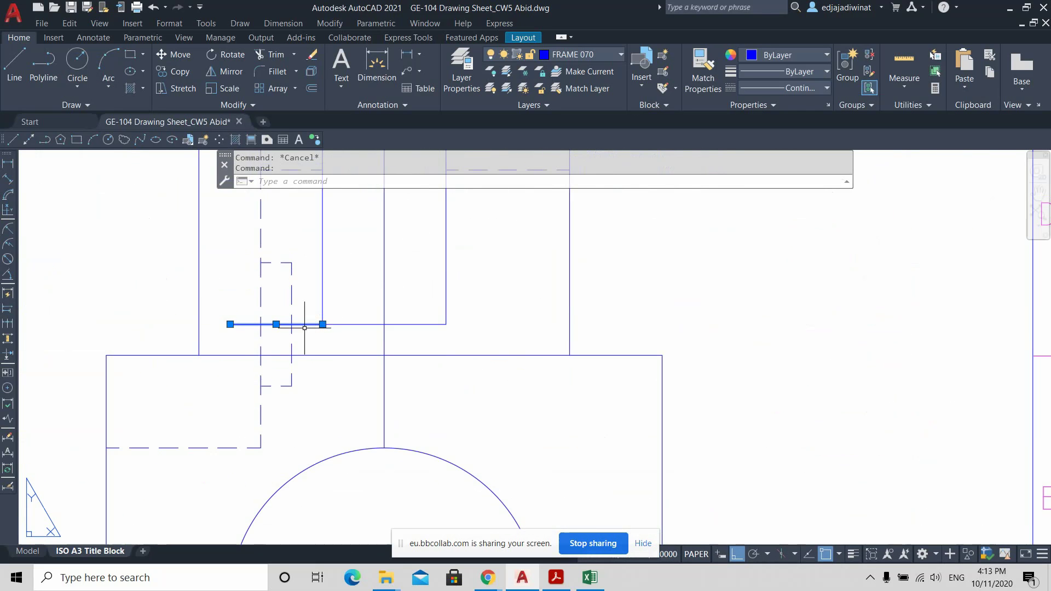
pyautogui.scroll(2, 305, 328)
pyautogui.moveTo(332, 322)
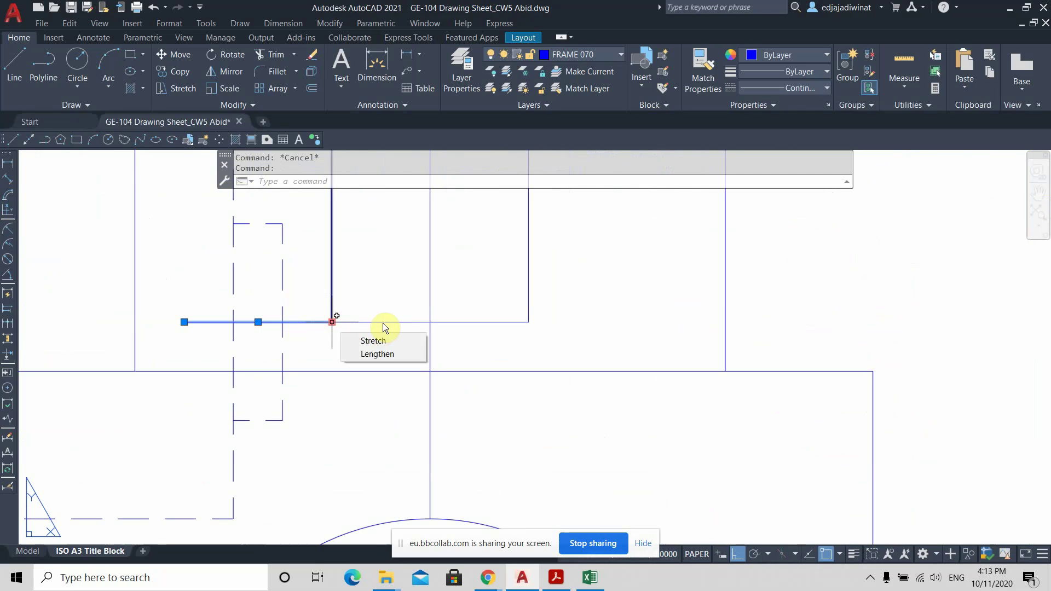
pyautogui.click(332, 322)
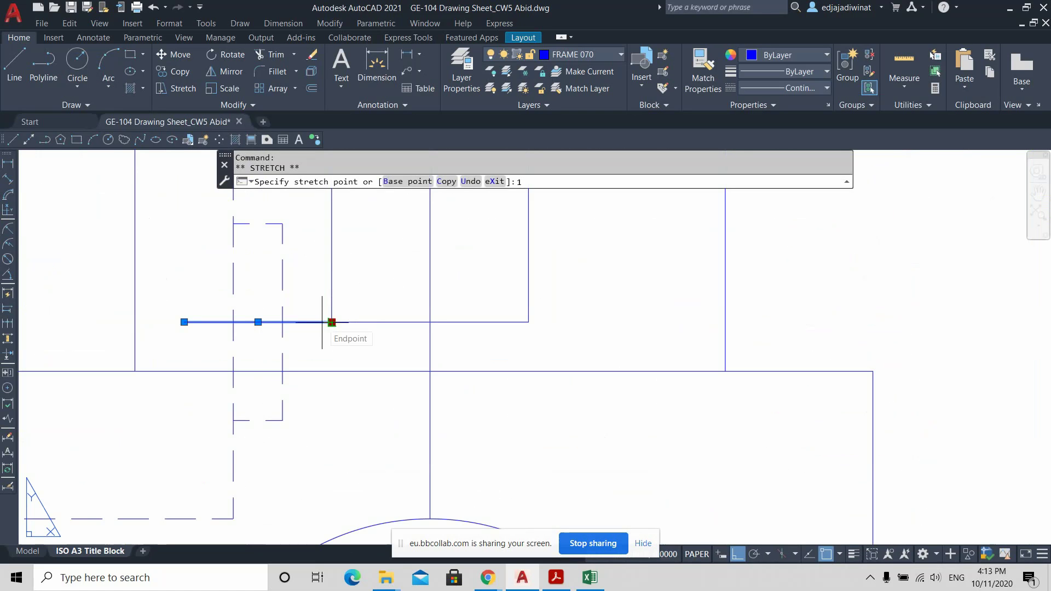
pyautogui.press('Return')
pyautogui.moveTo(322, 323)
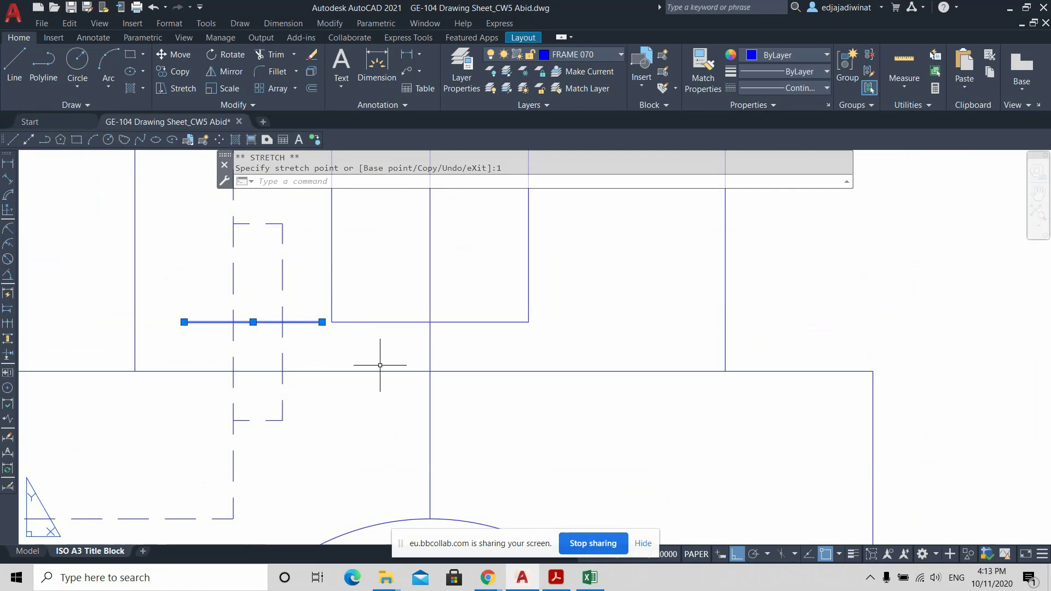
pyautogui.press('Escape')
# Set the linetype of the hole's horizontal centre line in the side view to CENTER2.
pyautogui.scroll(-5, 381, 365)
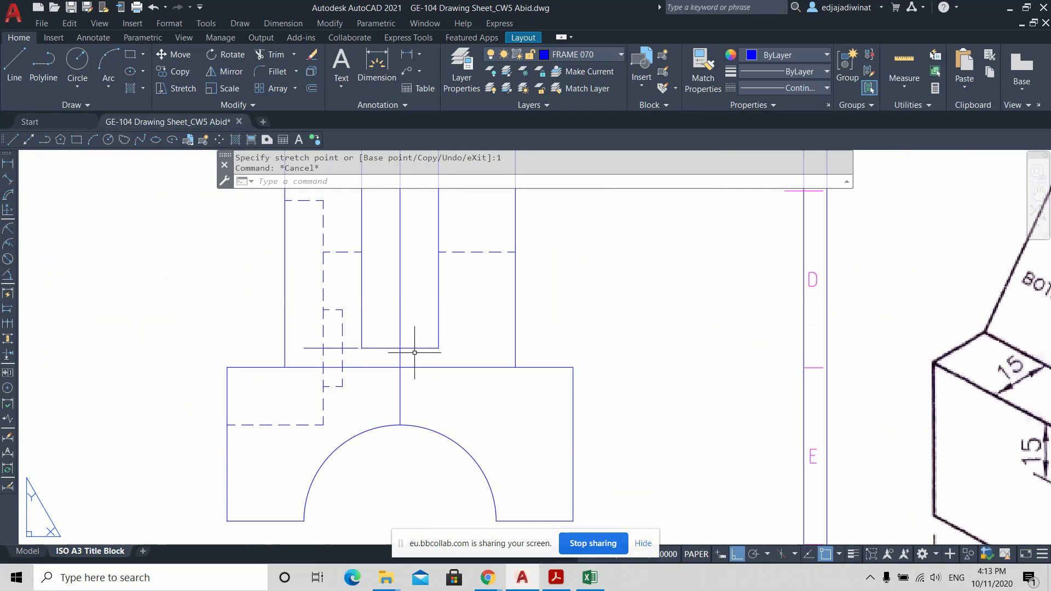
pyautogui.click(348, 348)
pyautogui.click(784, 88)
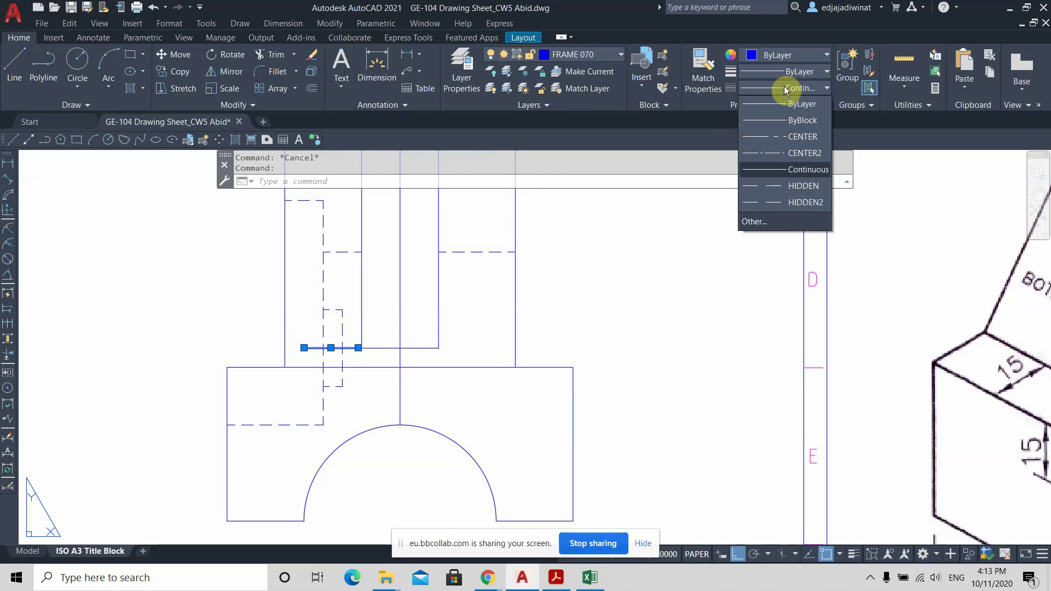
pyautogui.click(793, 154)
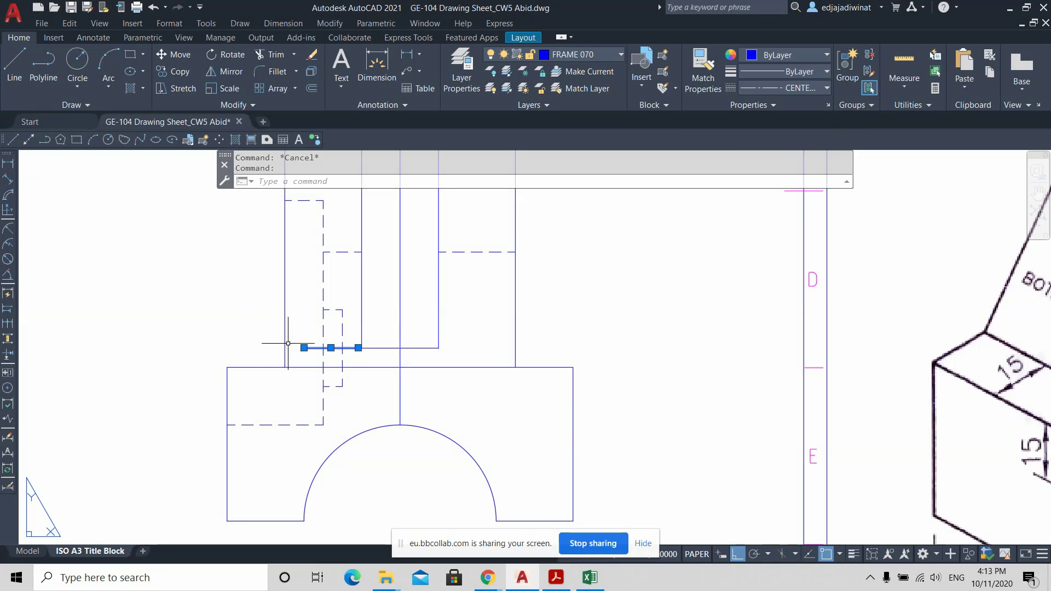
pyautogui.click(820, 91)
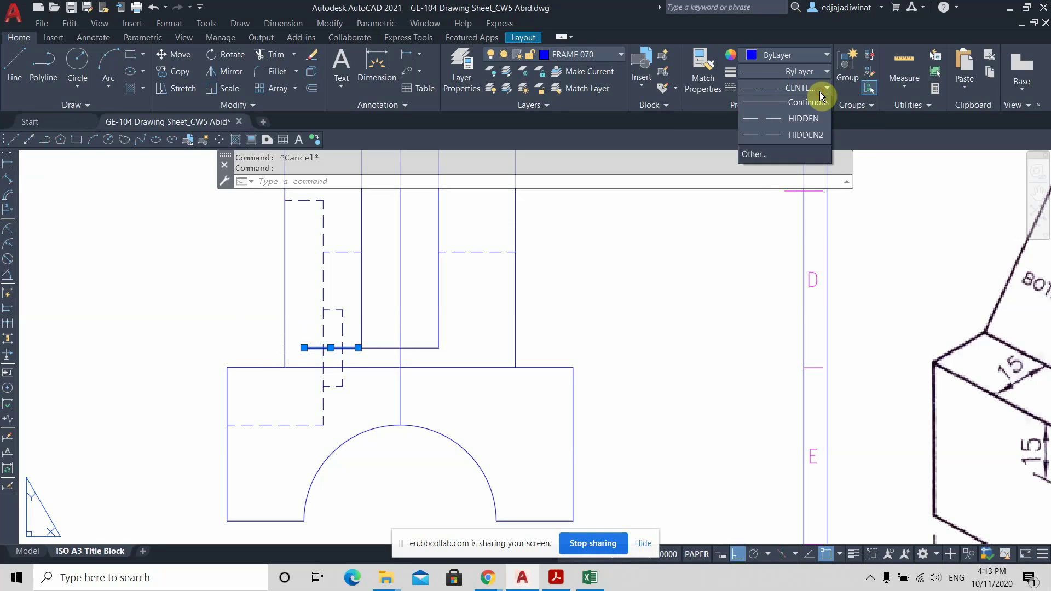
pyautogui.click(810, 158)
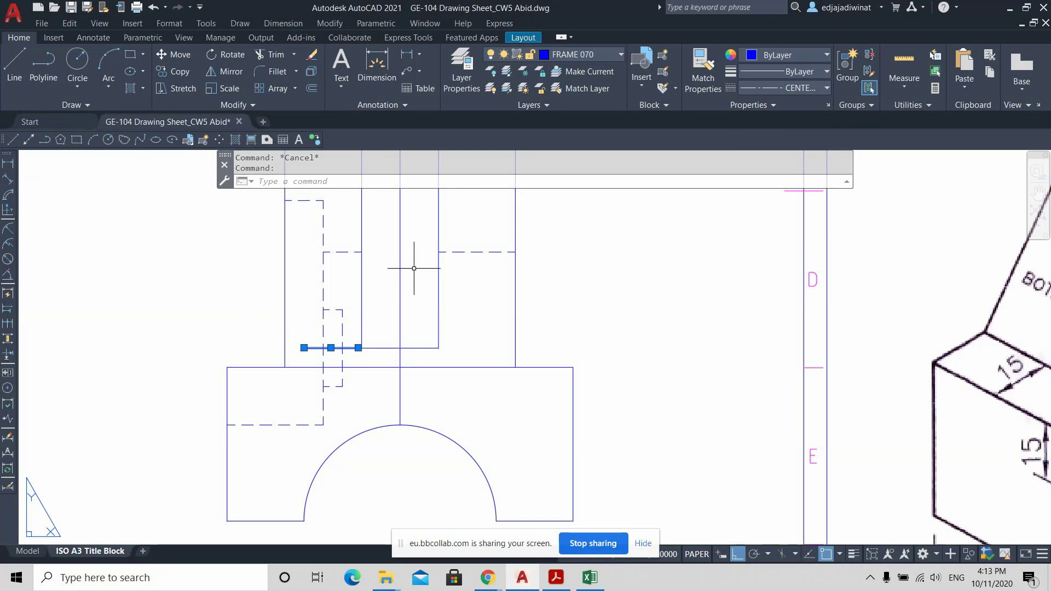
pyautogui.press('Escape')
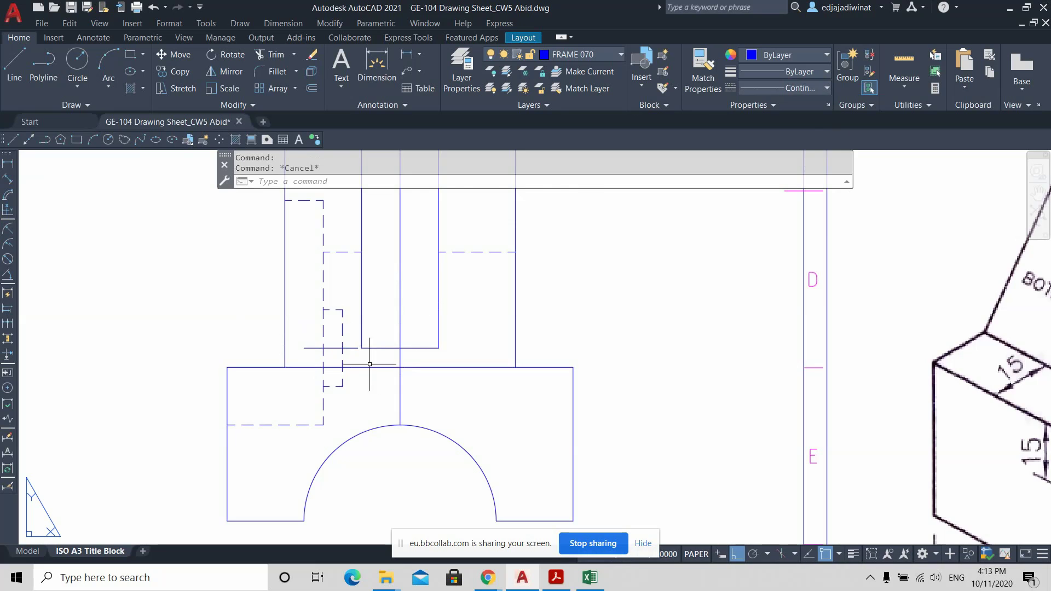
# Open the full properties of the hole's horizontal centre line in the side view.
pyautogui.scroll(2, 359, 364)
pyautogui.click(316, 344)
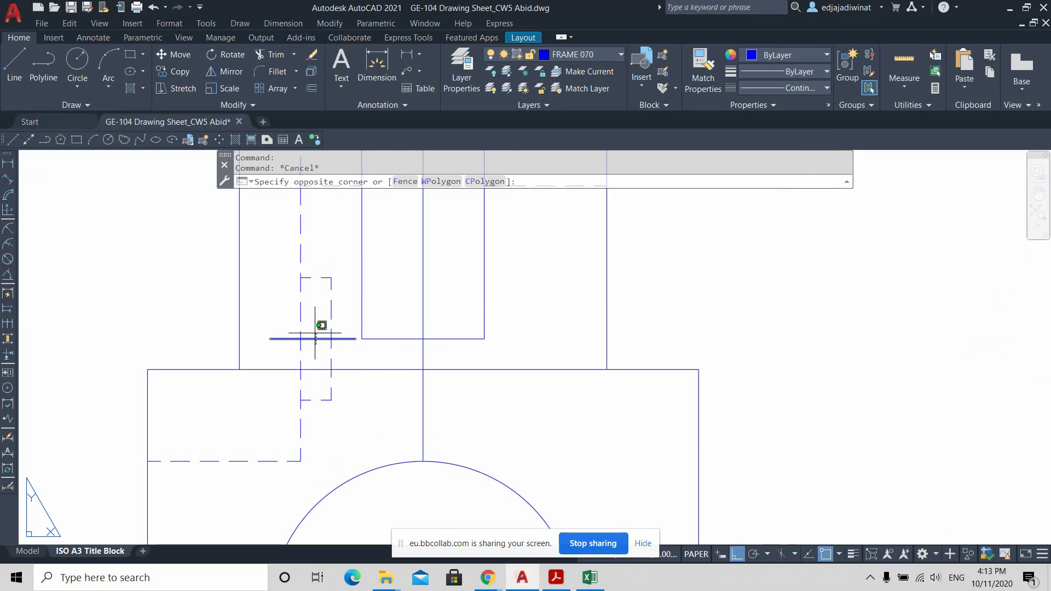
pyautogui.click(313, 331)
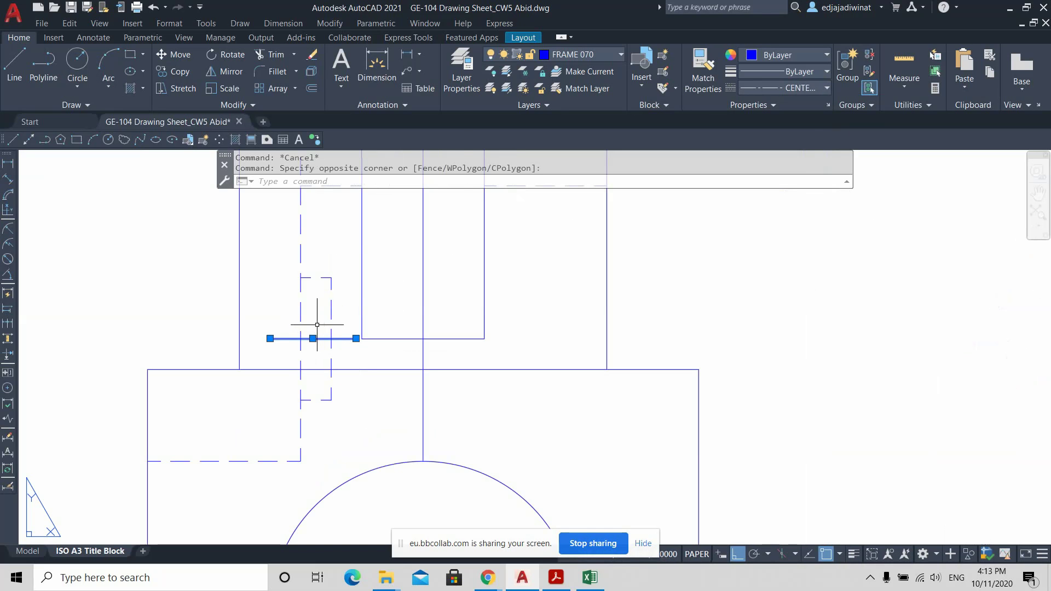
pyautogui.rightClick(317, 325)
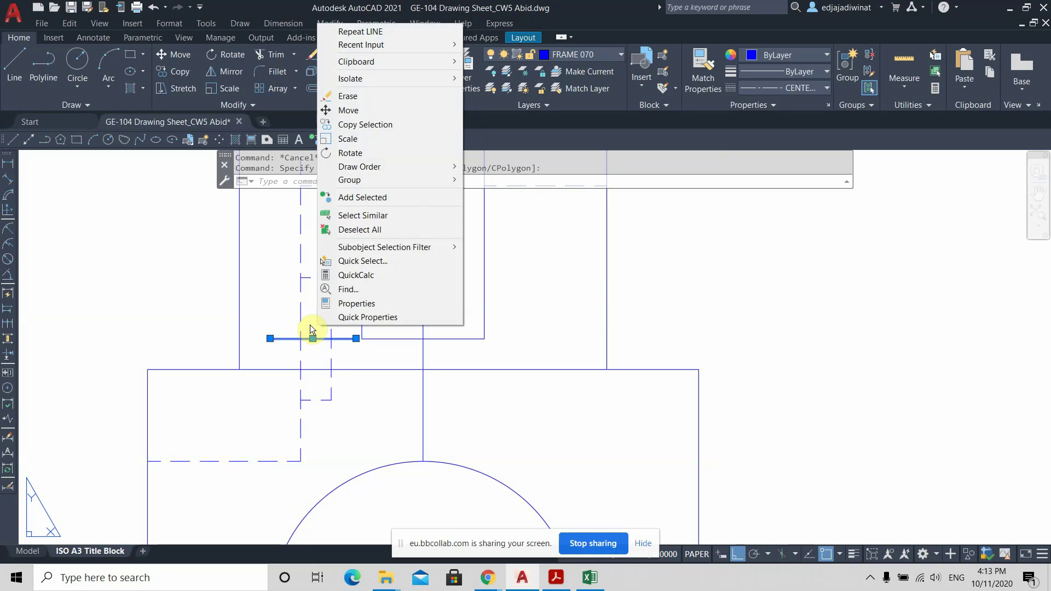
pyautogui.click(356, 303)
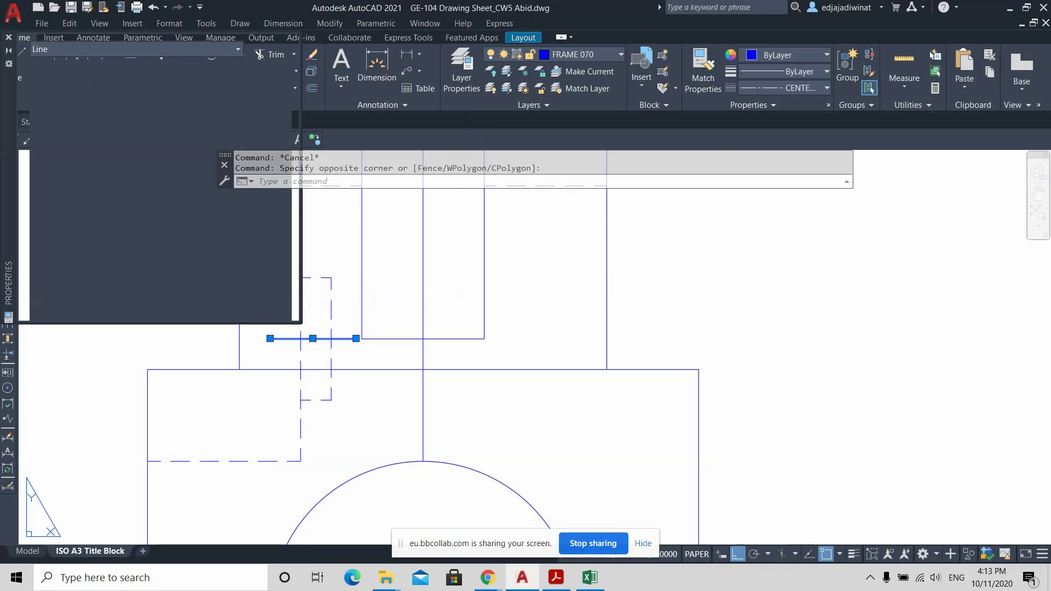
# Try linetype scales of 0.8 and 0.6 on the hole's centre line in the side view.
pyautogui.click(168, 125)
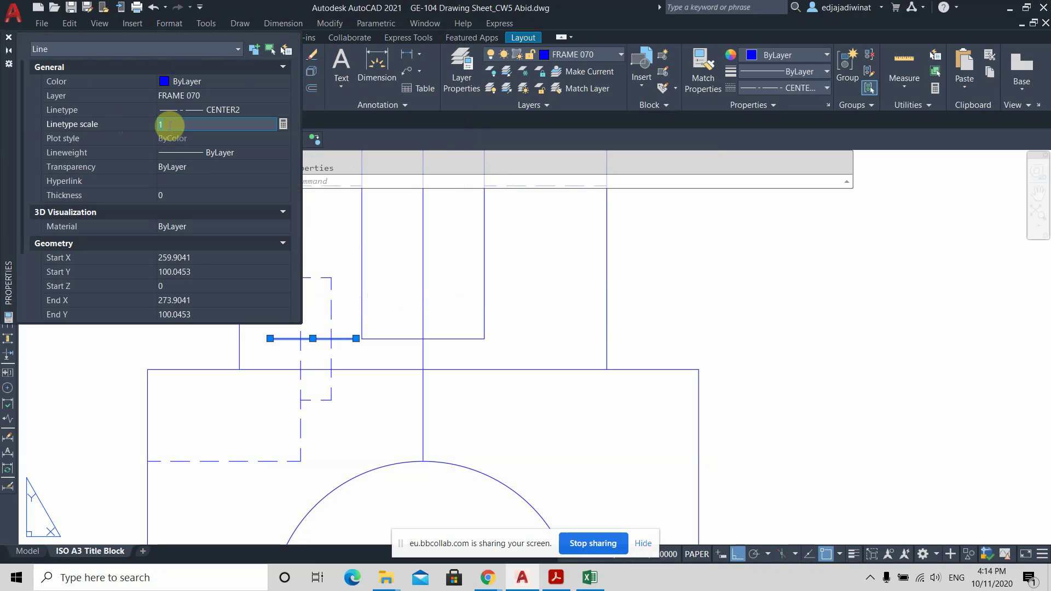
pyautogui.write('0.8')
pyautogui.press('Return')
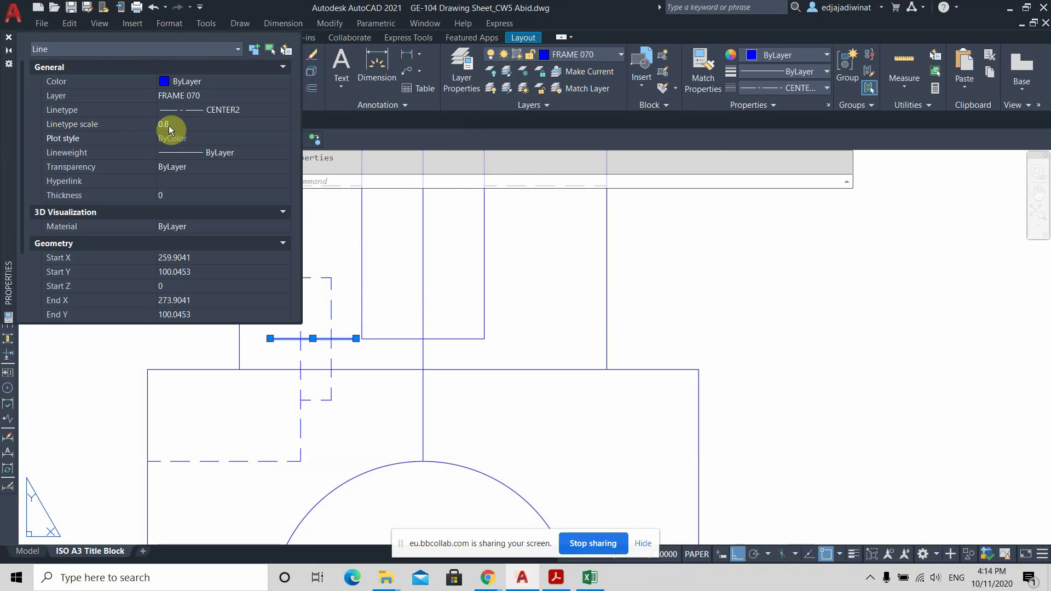
pyautogui.click(169, 126)
pyautogui.write('0')
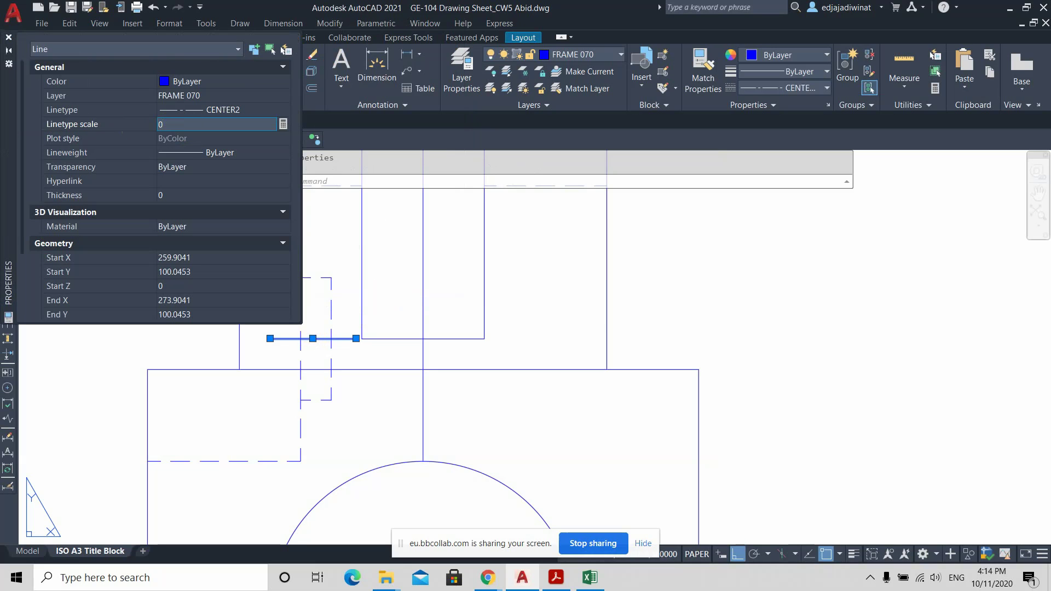
pyautogui.write('.6')
pyautogui.press('Return')
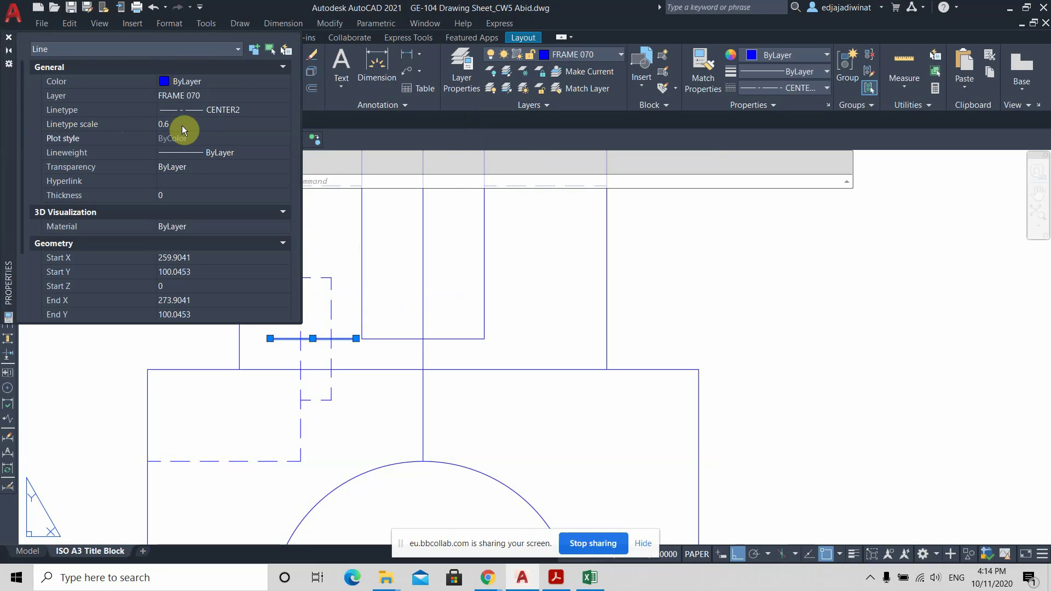
pyautogui.click(404, 361)
pyautogui.press('Escape')
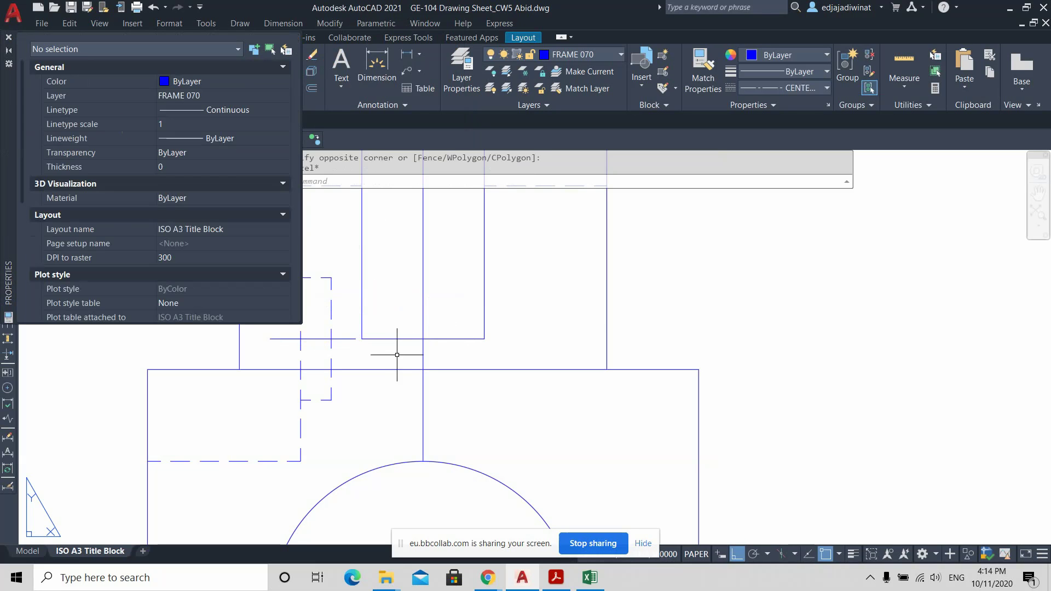
# Set the linetype scale of the hole's centre line in the side view to 0.4 and close its properties.
pyautogui.click(316, 338)
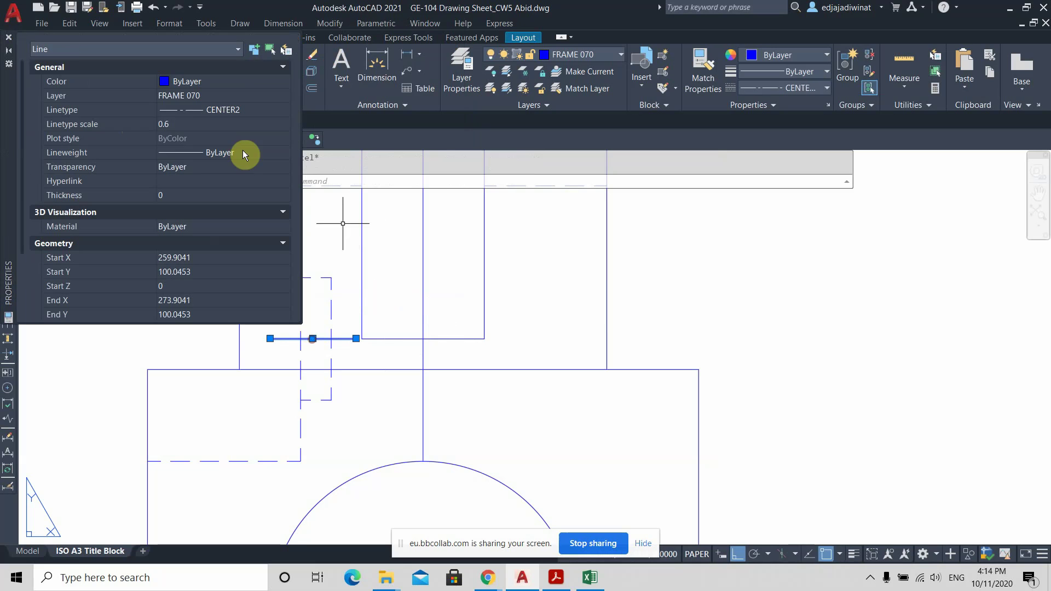
pyautogui.click(173, 123)
pyautogui.write('0.')
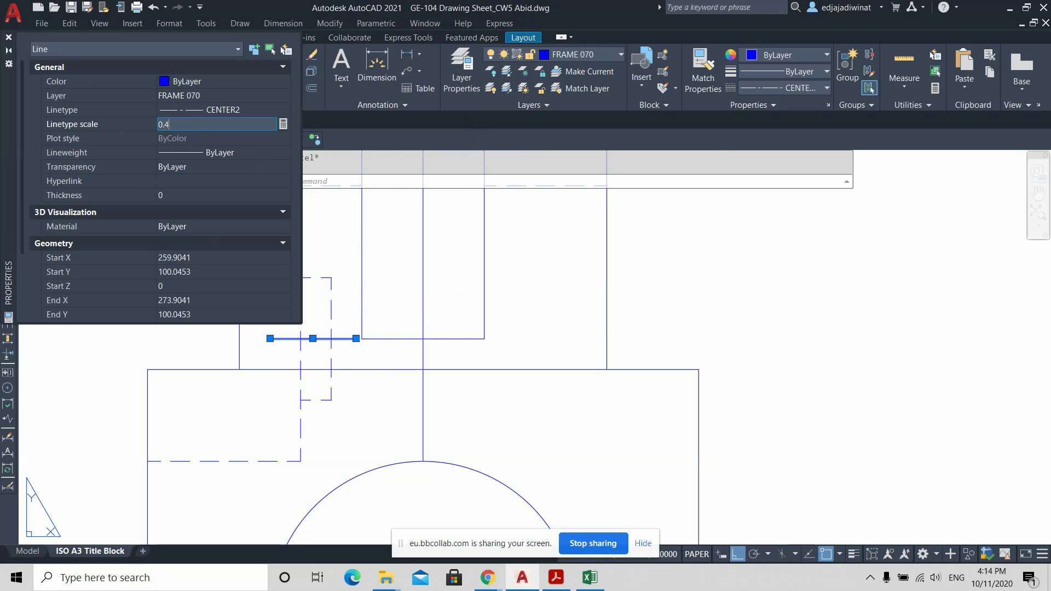
pyautogui.press('Return')
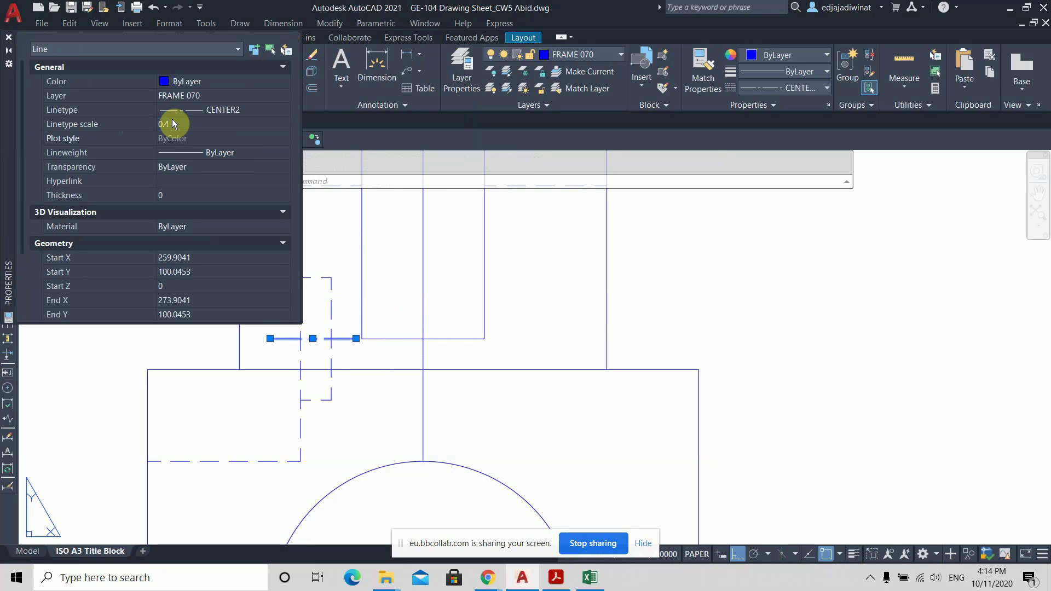
pyautogui.click(9, 37)
pyautogui.press('Escape')
# Compare the front and side views with the isometric reference to check the hole, recess and slot details.
pyautogui.scroll(-4, 609, 352)
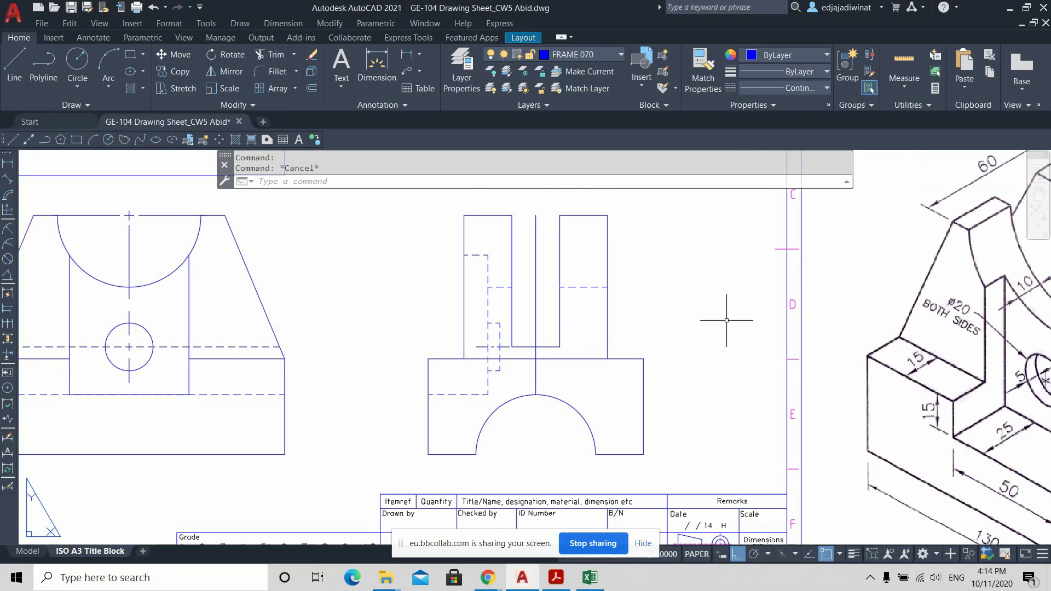
pyautogui.scroll(-3, 727, 320)
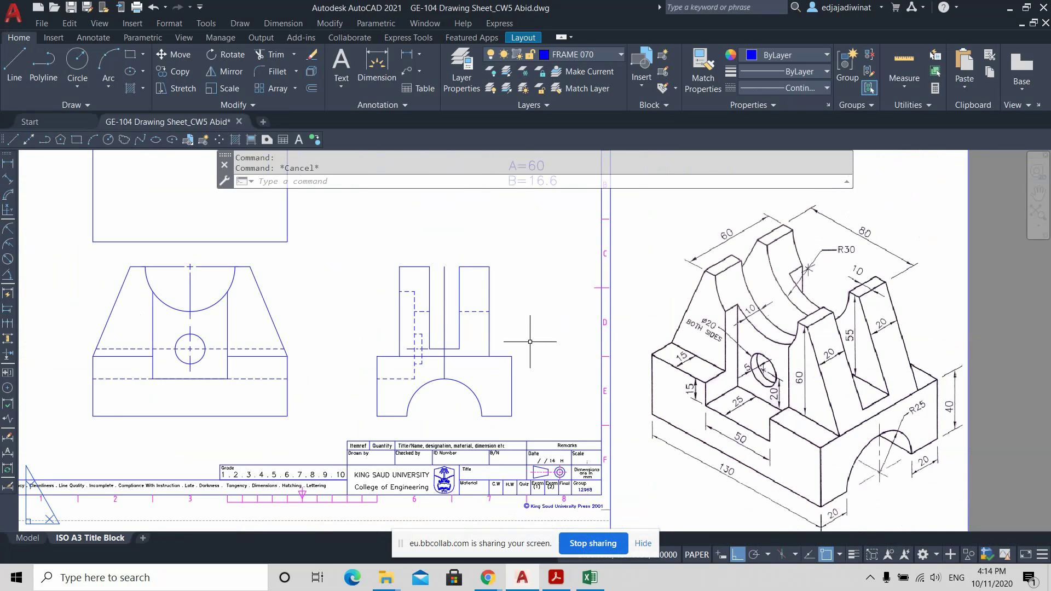
pyautogui.scroll(2, 513, 339)
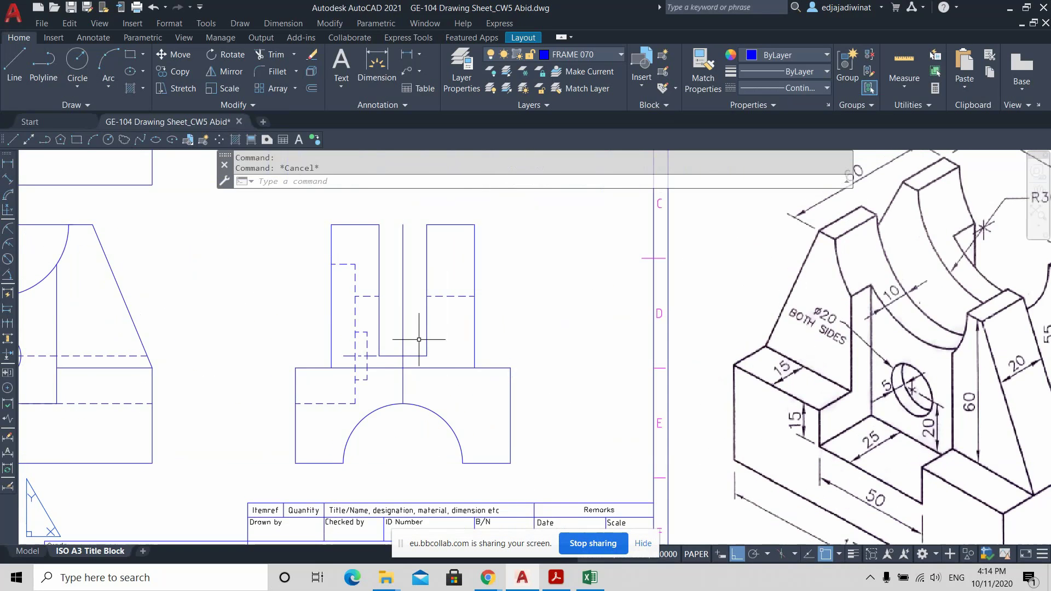
pyautogui.moveTo(629, 352); pyautogui.dragTo(499, 345, button='middle')
pyautogui.scroll(-2, 499, 345)
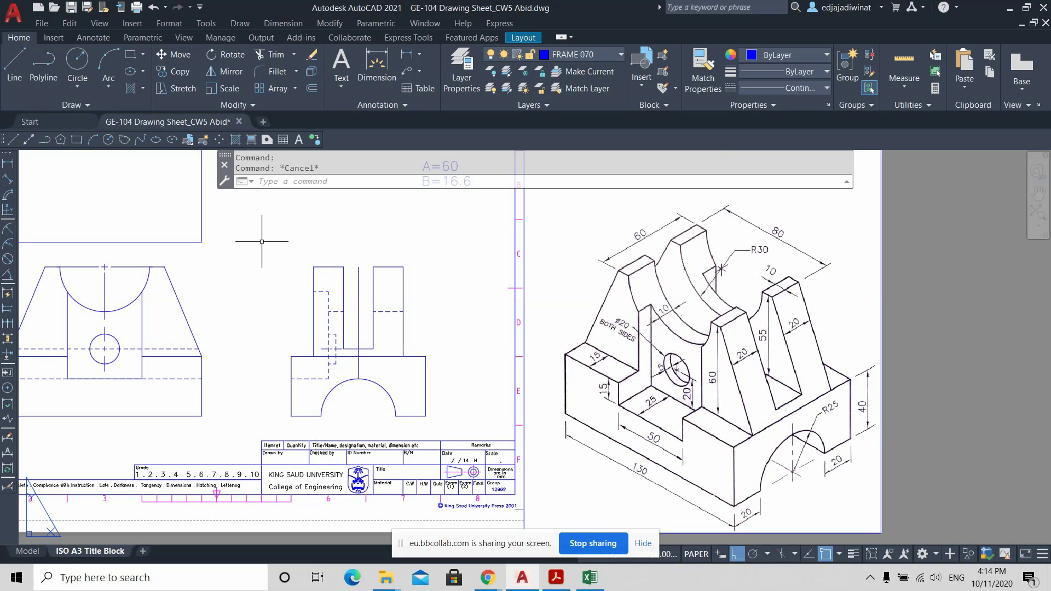
pyautogui.press('Escape')
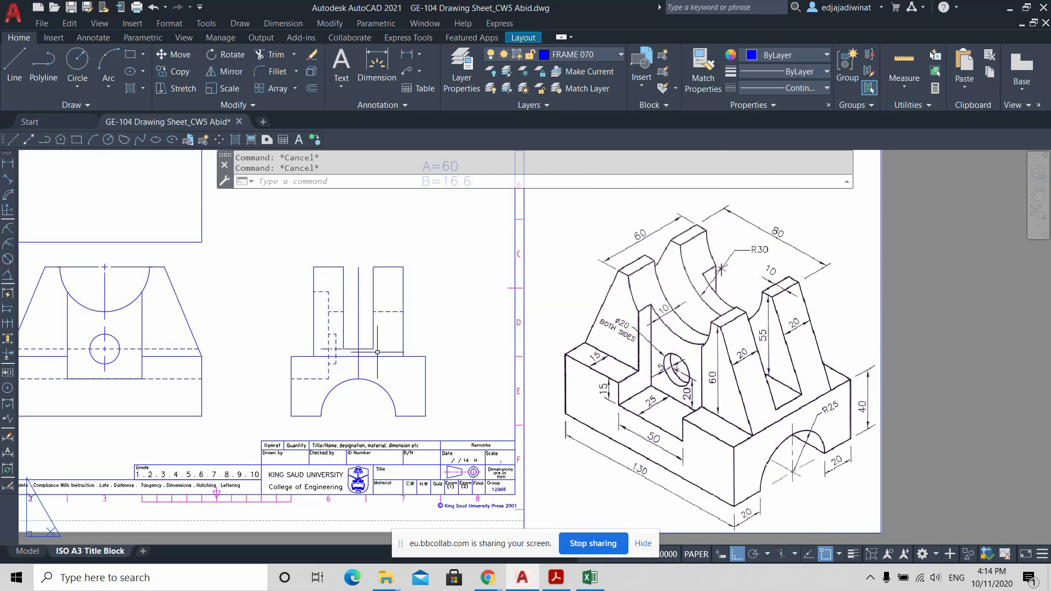
pyautogui.scroll(2, 360, 383)
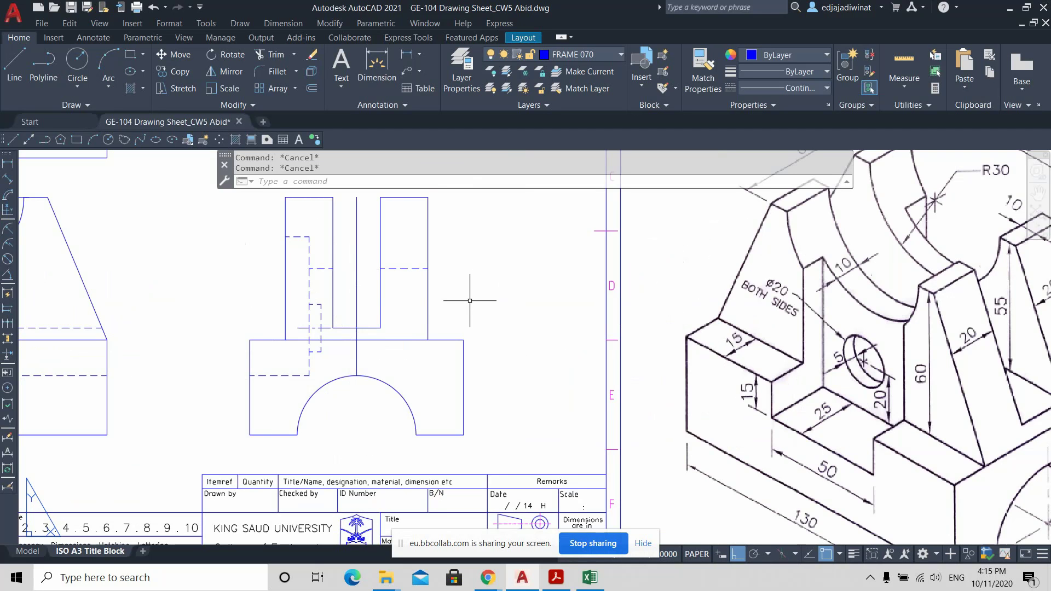
pyautogui.scroll(-3, 470, 301)
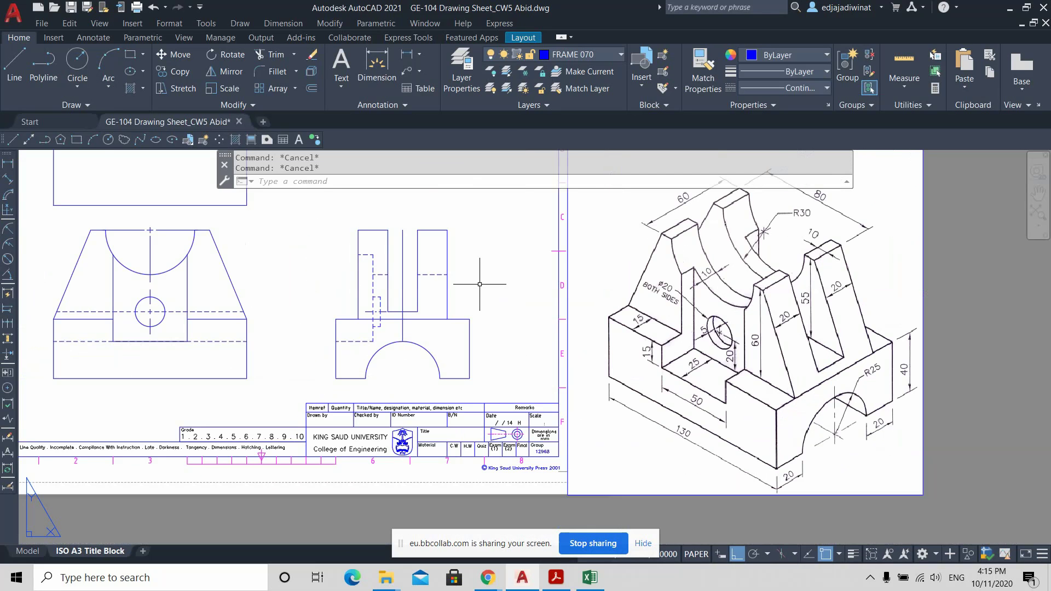
# Erase the short horizontal hidden line across the side view's right upright.
pyautogui.scroll(3, 431, 282)
pyautogui.click(422, 265)
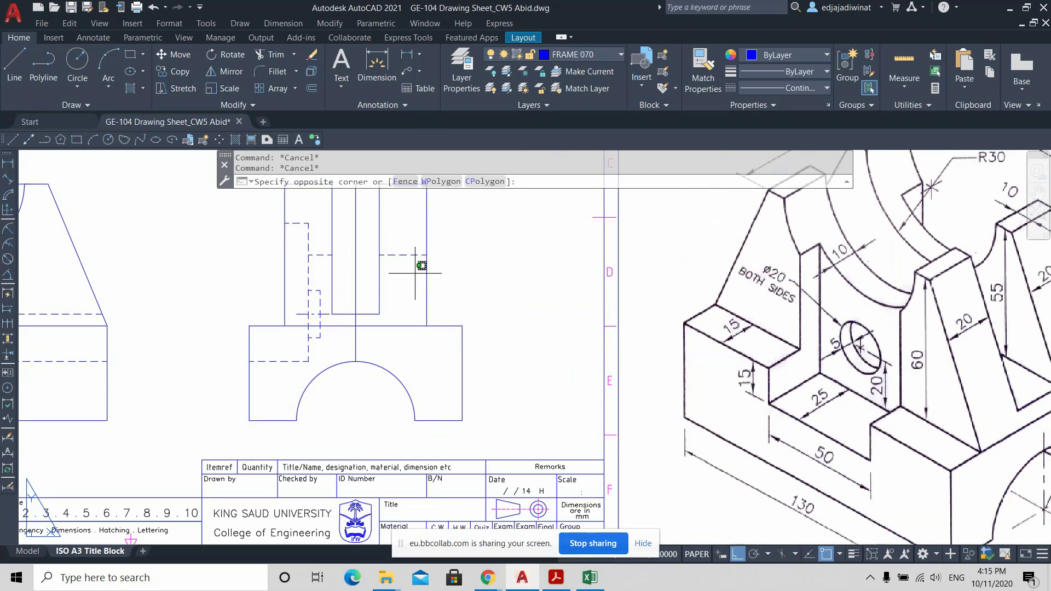
pyautogui.click(398, 243)
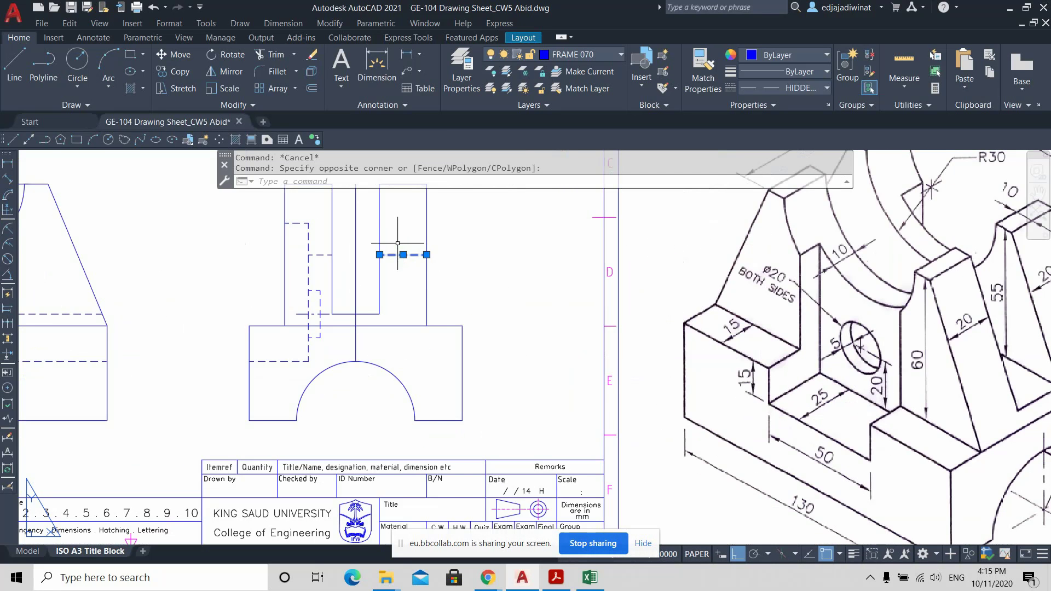
pyautogui.press('Delete')
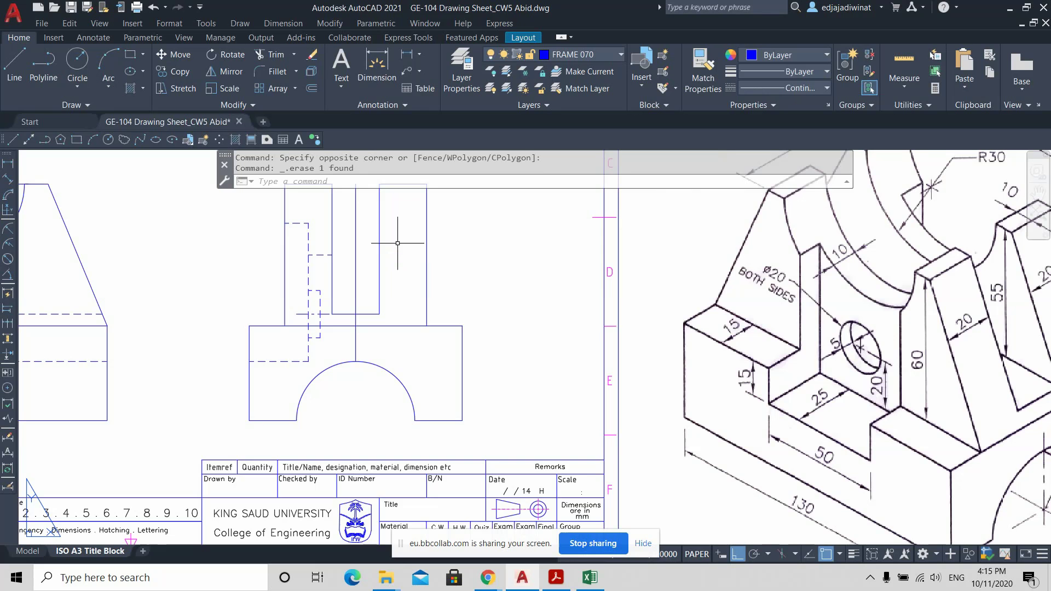
pyautogui.scroll(-3, 410, 265)
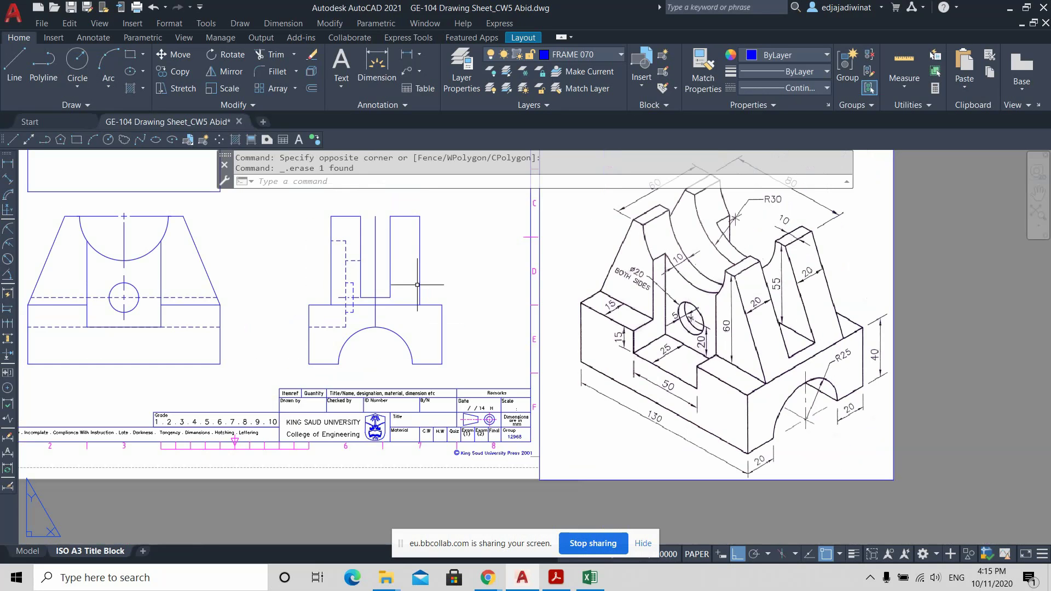
pyautogui.scroll(4, 341, 320)
pyautogui.scroll(-4, 335, 327)
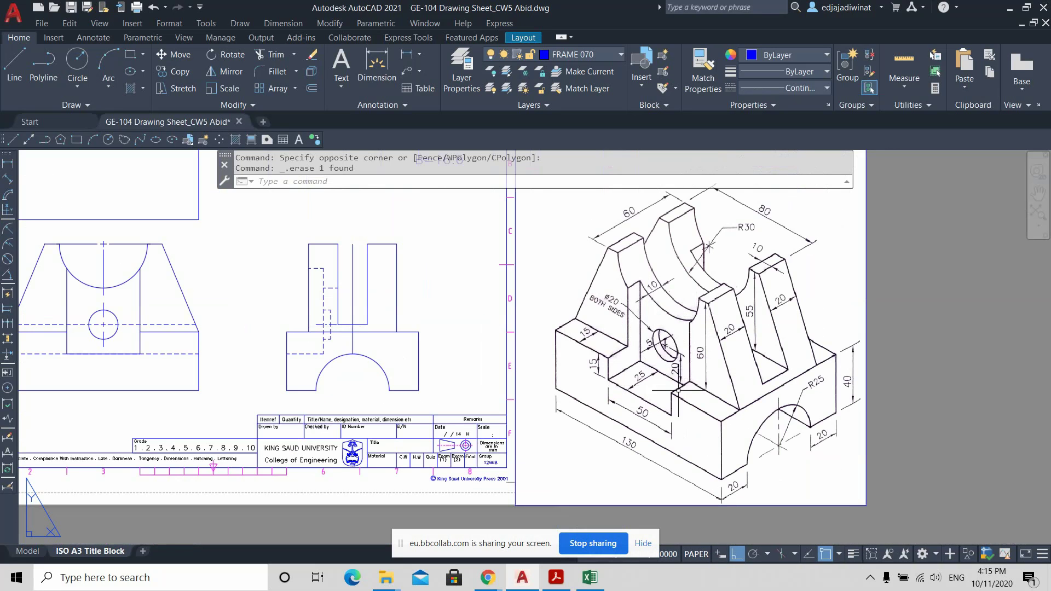
# Mirror the left upright's hidden lines and hole centre line about the side view's vertical middle line, keeping the source objects.
pyautogui.scroll(2, 354, 369)
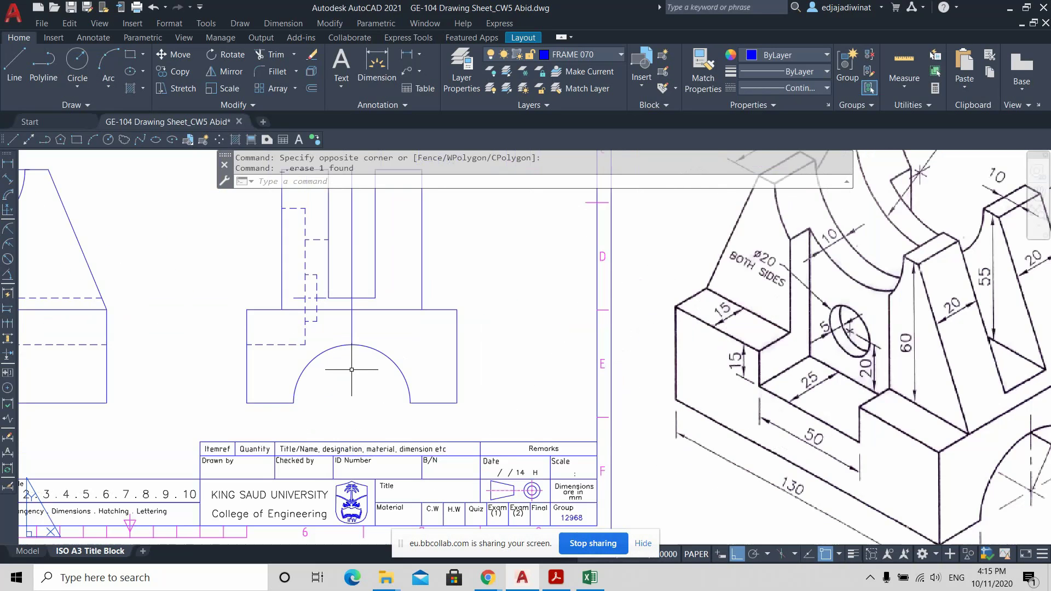
pyautogui.click(341, 334)
pyautogui.click(293, 321)
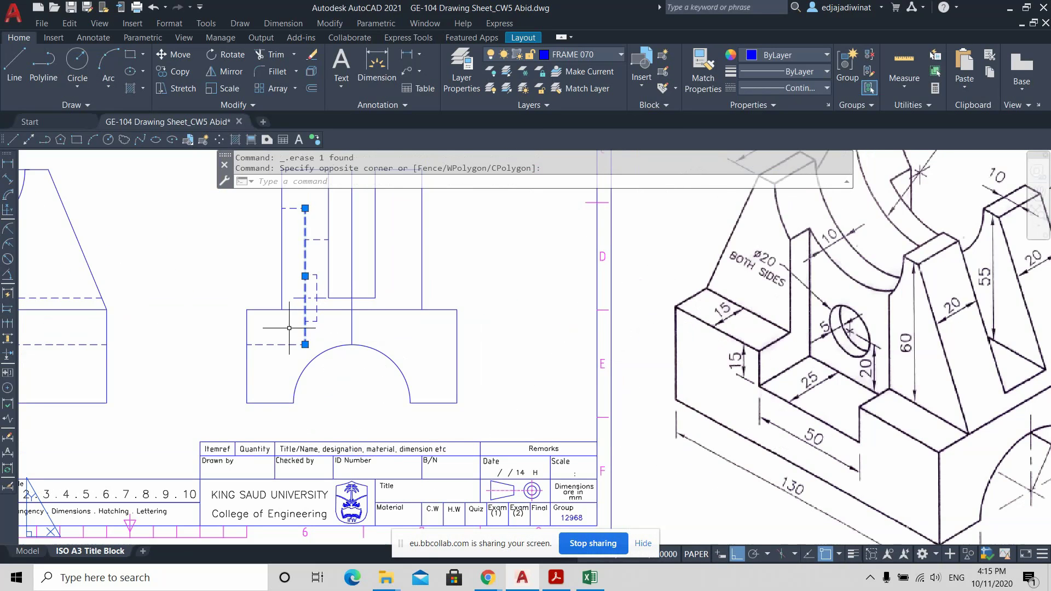
pyautogui.click(294, 329)
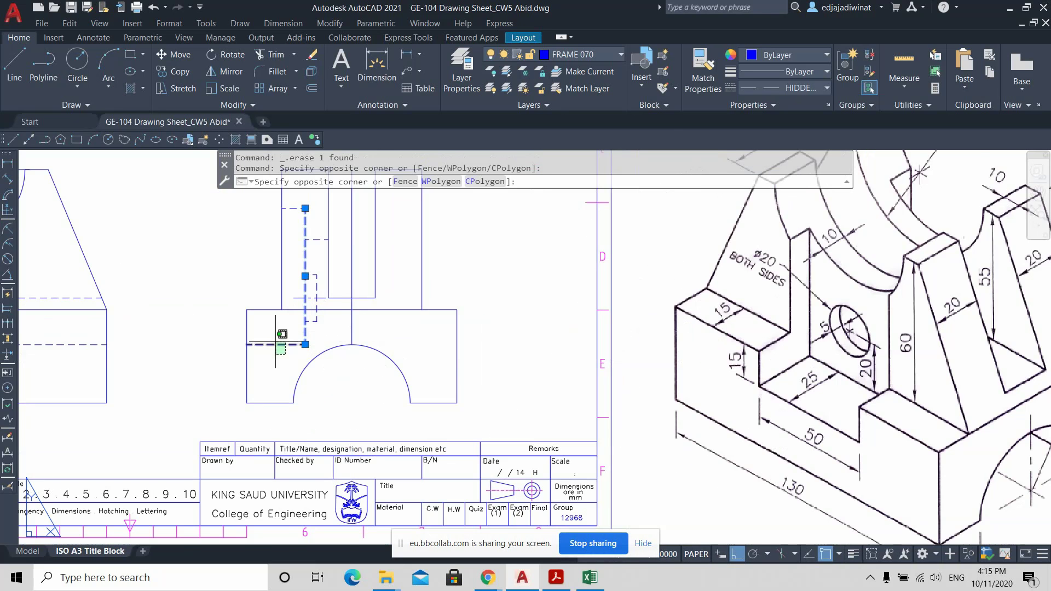
pyautogui.click(277, 351)
pyautogui.scroll(2, 344, 310)
pyautogui.click(302, 296)
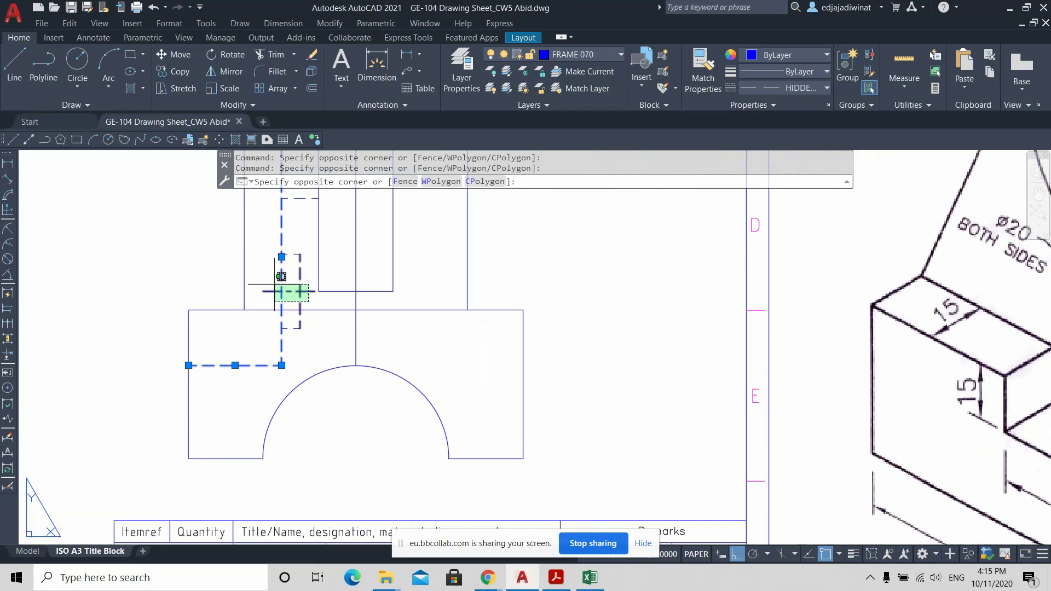
pyautogui.click(282, 287)
pyautogui.click(296, 317)
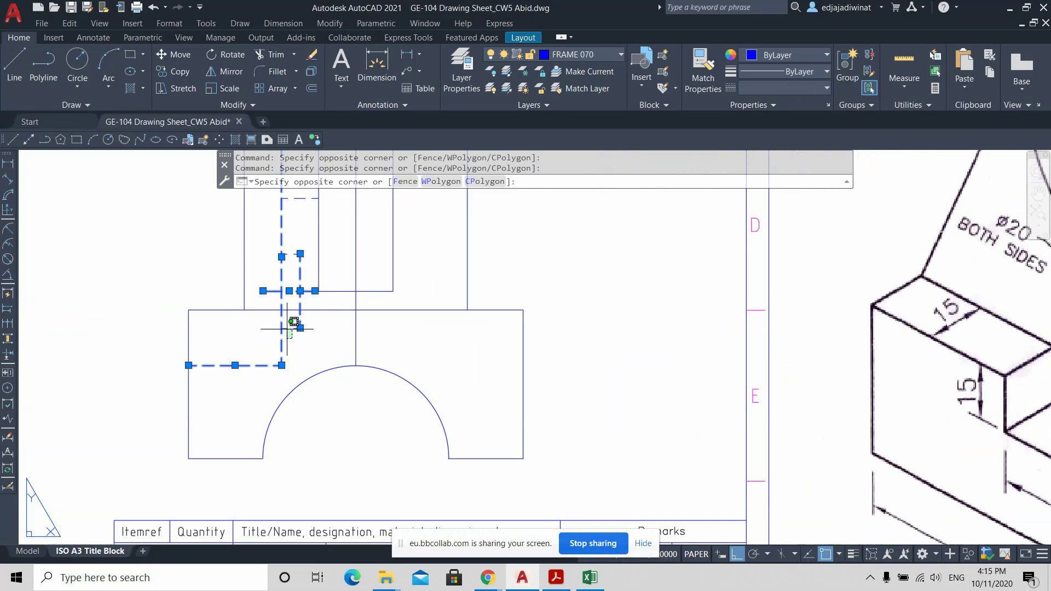
pyautogui.click(285, 334)
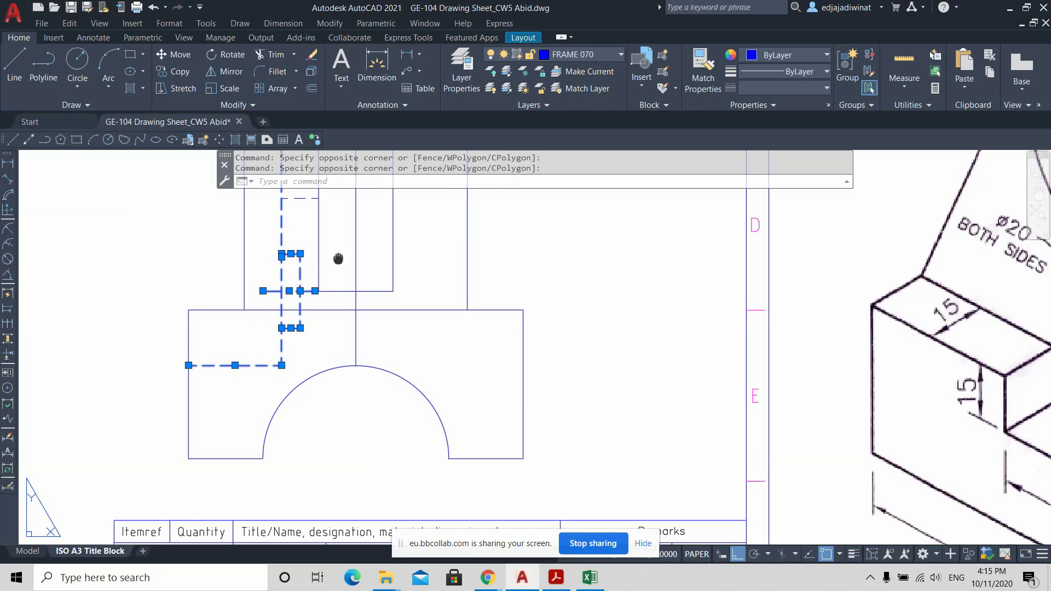
pyautogui.moveTo(291, 199); pyautogui.dragTo(410, 364, button='middle')
pyautogui.click(387, 307)
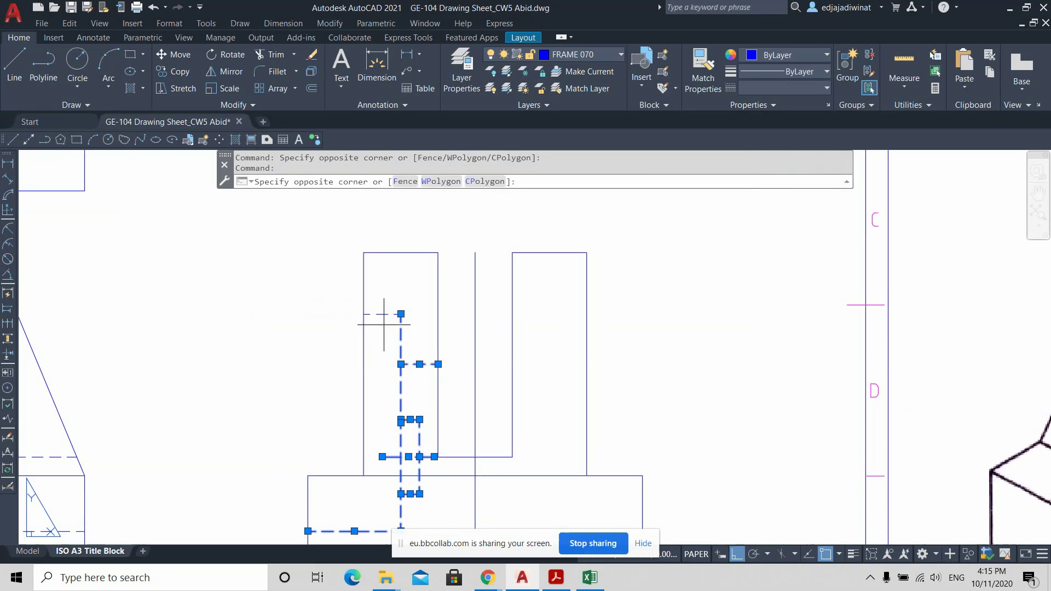
pyautogui.click(361, 322)
pyautogui.scroll(-3, 539, 374)
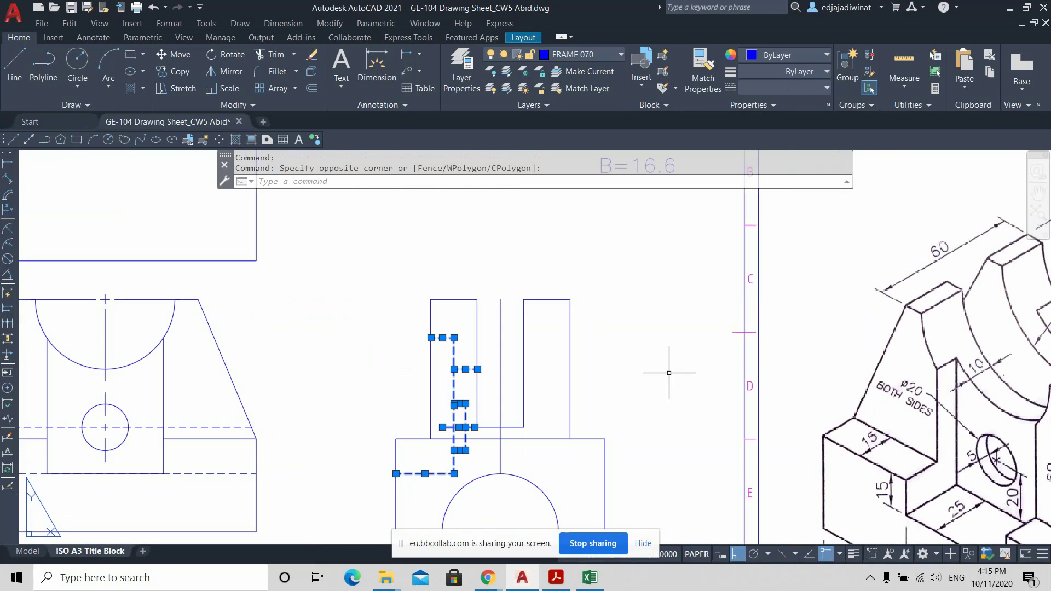
pyautogui.scroll(2, 674, 364)
pyautogui.scroll(-2, 572, 324)
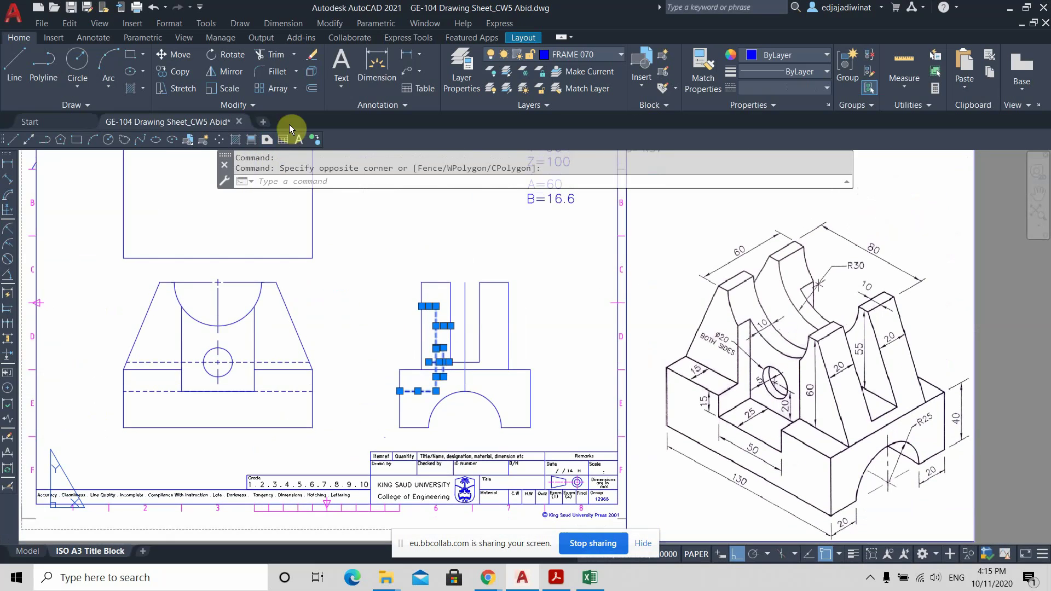
pyautogui.click(232, 70)
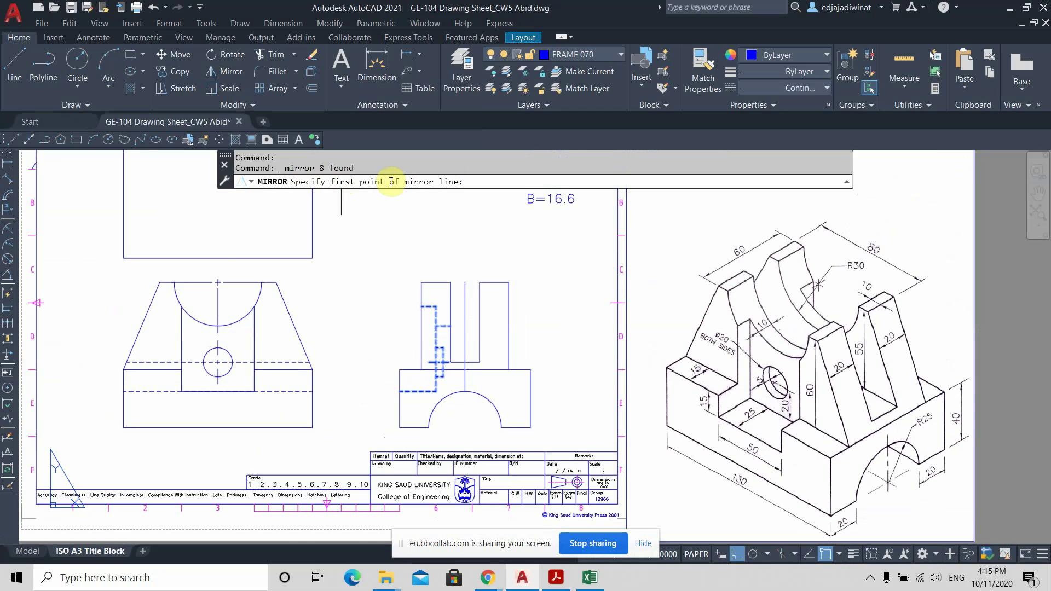
pyautogui.scroll(2, 507, 348)
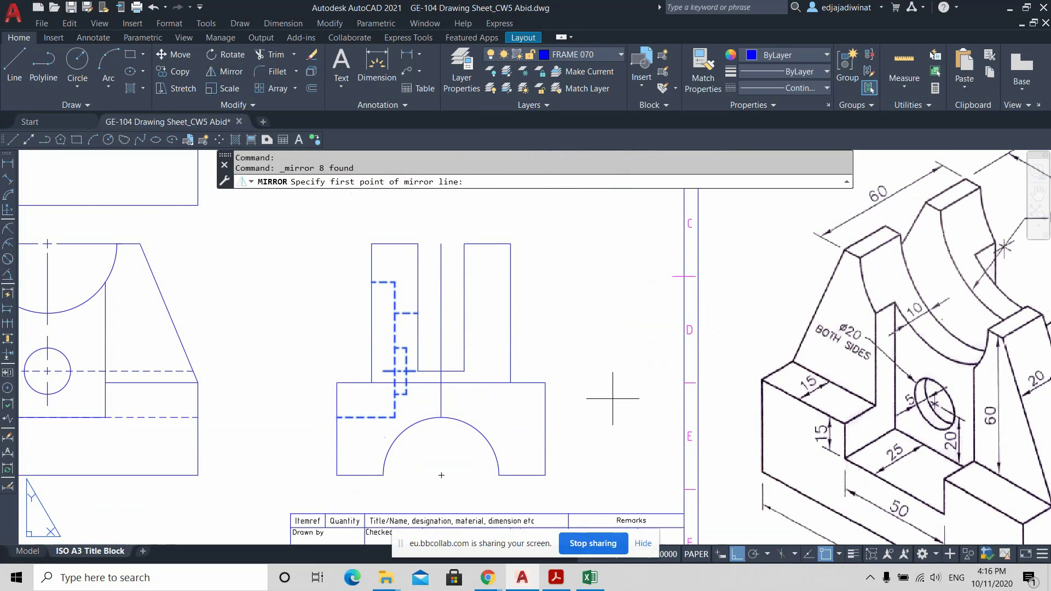
pyautogui.click(442, 244)
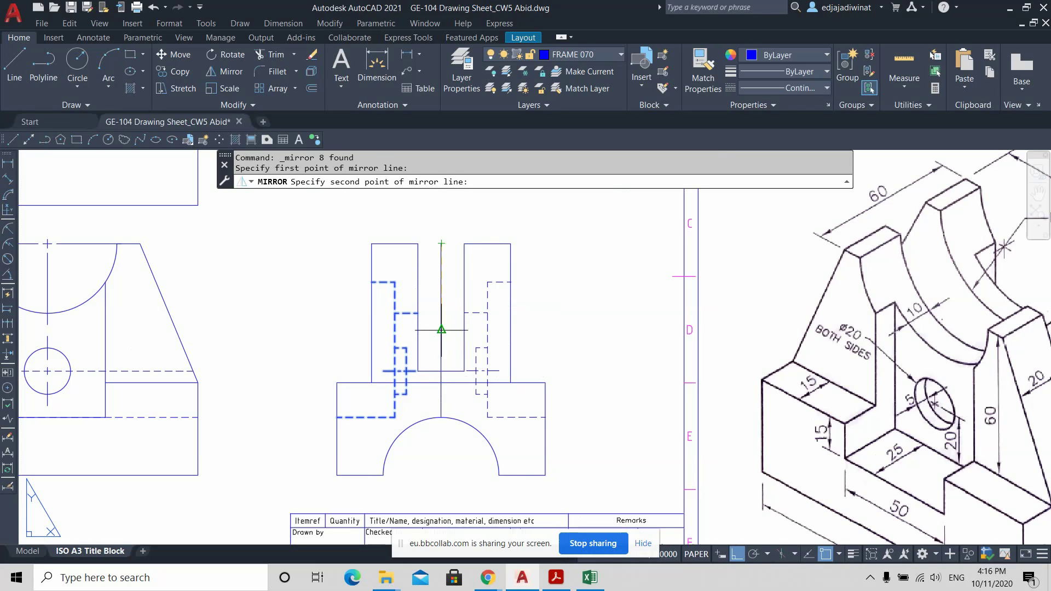
pyautogui.click(441, 363)
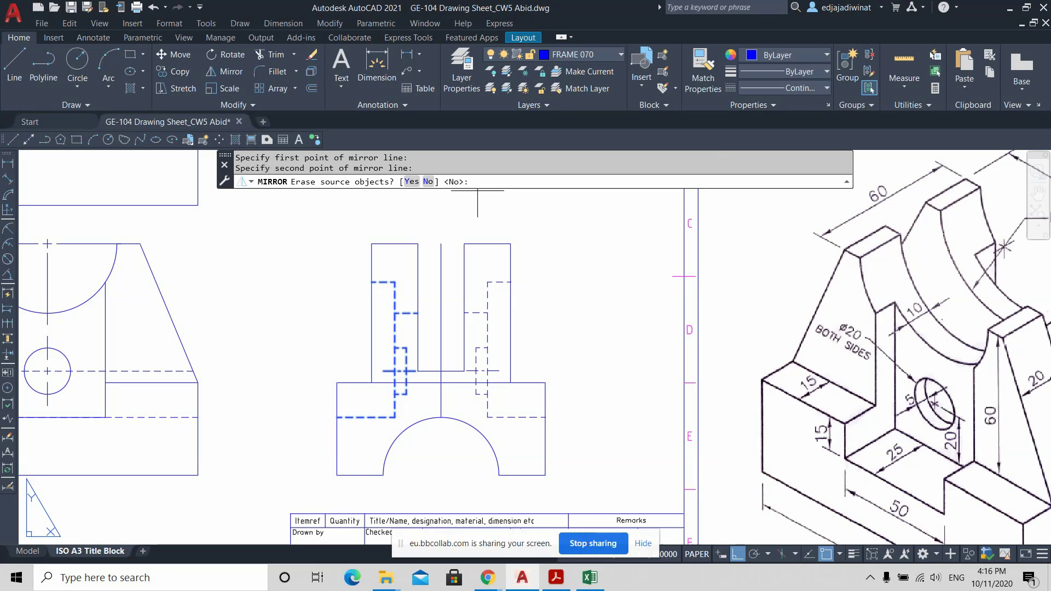
pyautogui.press('Return')
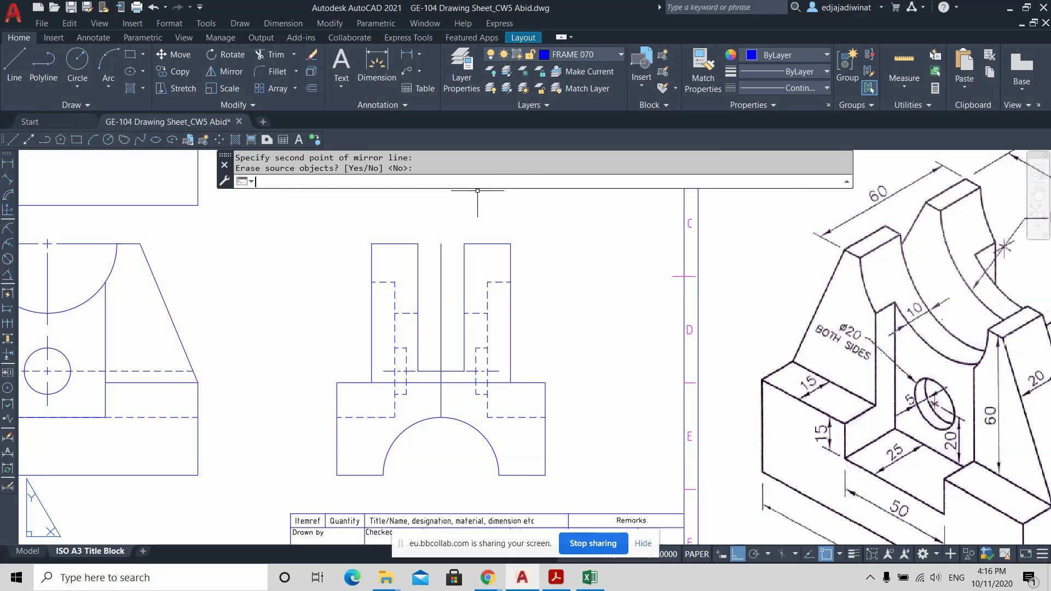
pyautogui.press('Escape')
# Stretch the lower end of the side view's vertical middle line down to the level of the base's bottom edge.
pyautogui.scroll(-3, 615, 376)
pyautogui.scroll(3, 614, 385)
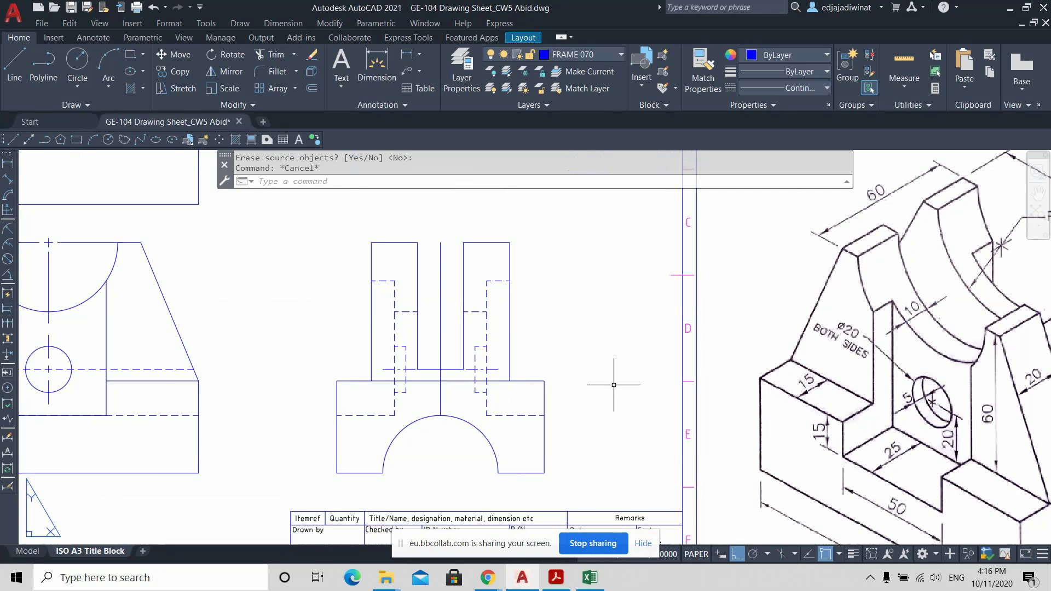
pyautogui.scroll(-3, 614, 328)
pyautogui.scroll(-1, 496, 319)
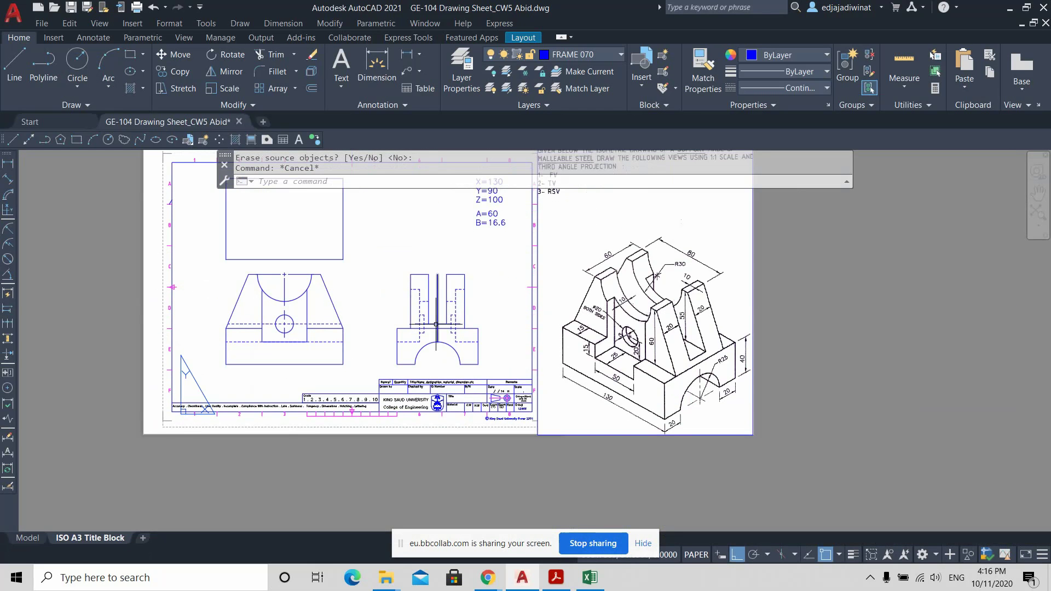
pyautogui.scroll(2, 477, 301)
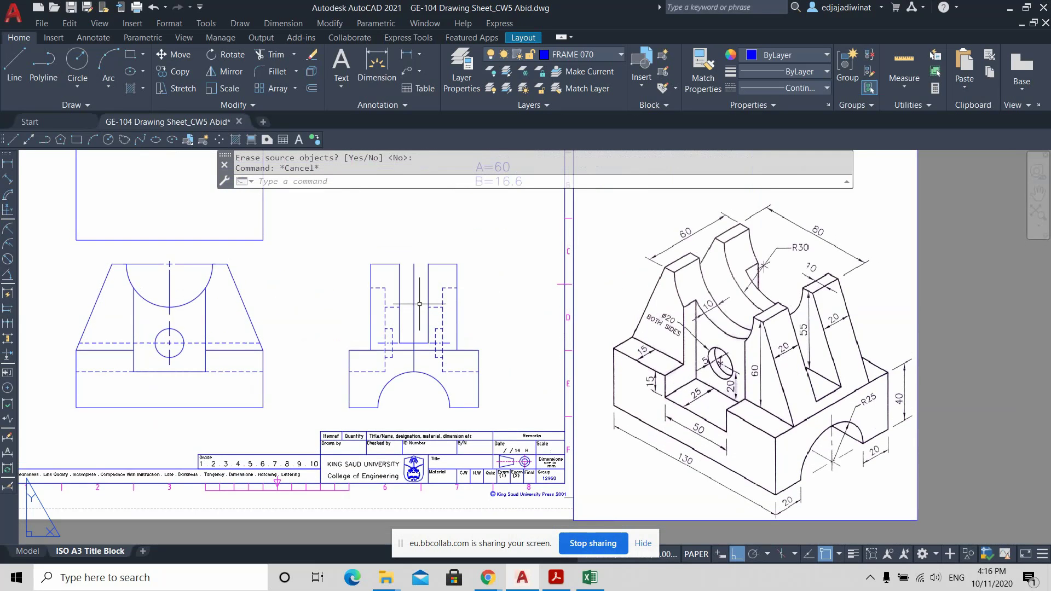
pyautogui.click(414, 329)
pyautogui.scroll(2, 433, 372)
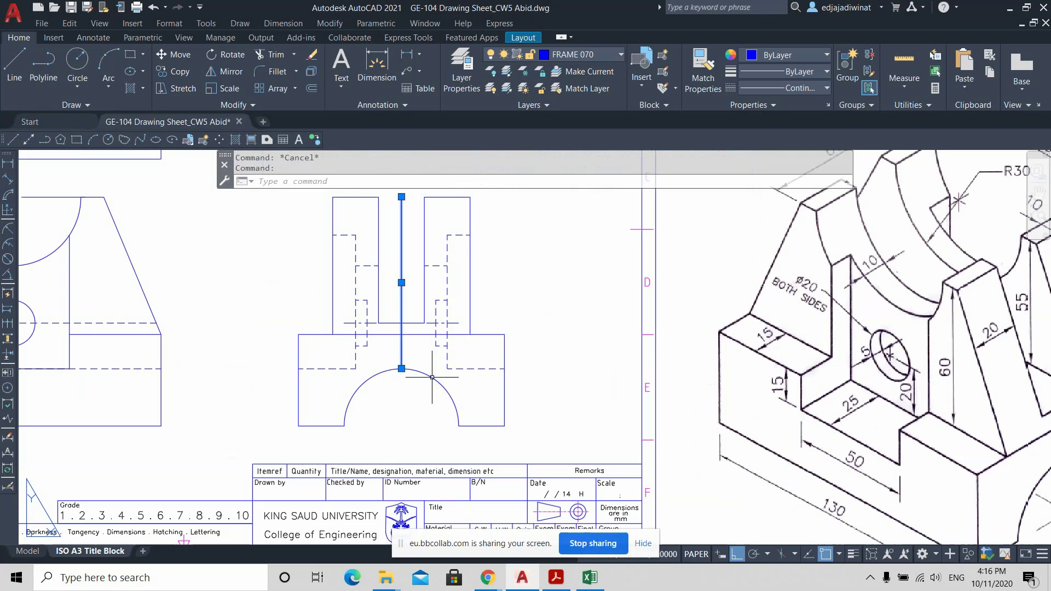
pyautogui.click(401, 369)
pyautogui.press('Escape')
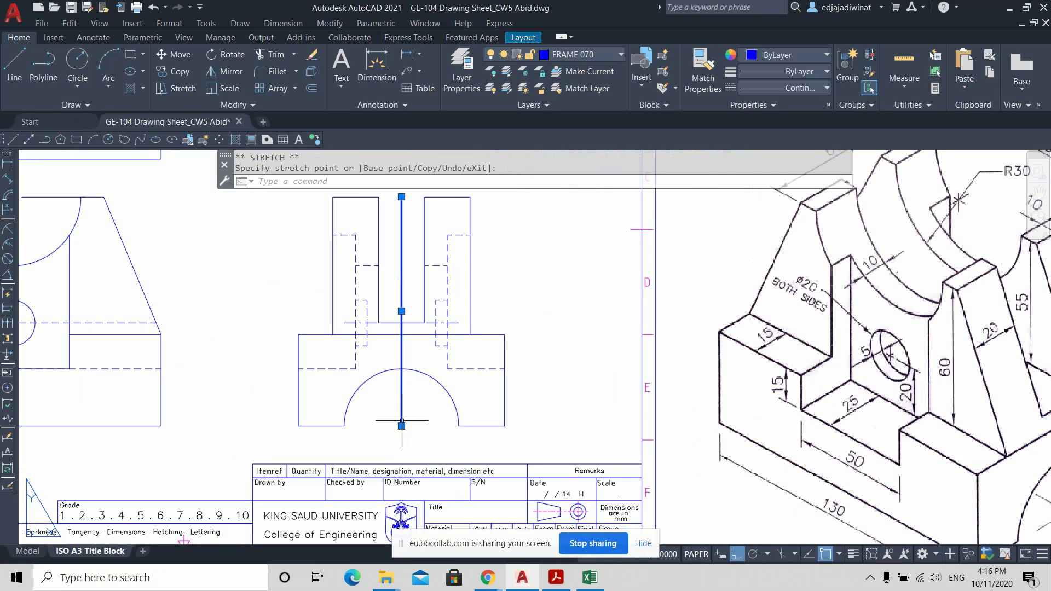
pyautogui.press('Escape')
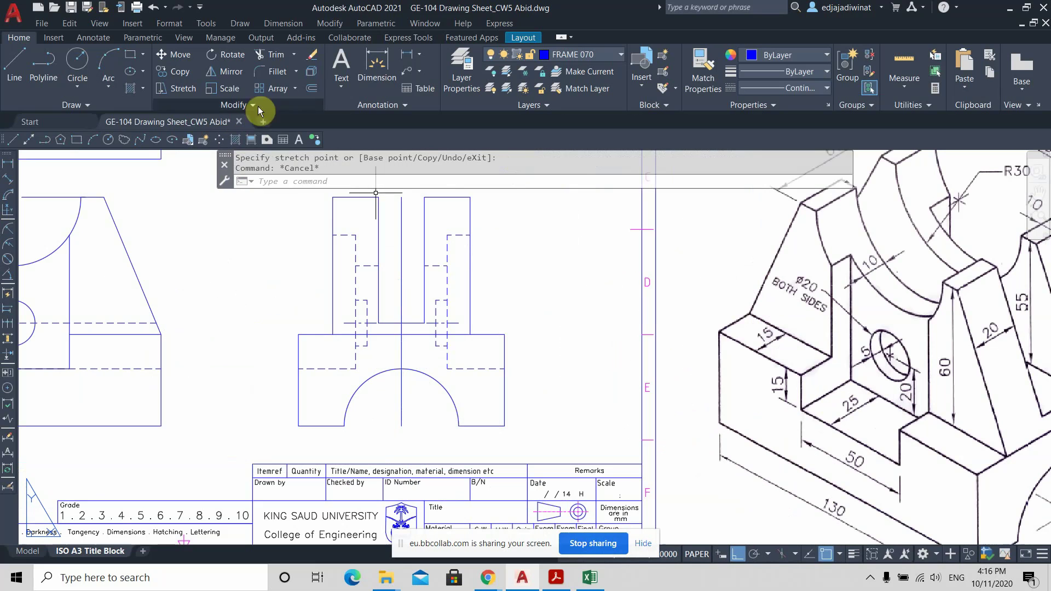
# Trim the vertical middle line out of the side view's slot and base, and erase the piece remaining inside the arch.
pyautogui.click(272, 55)
pyautogui.click(393, 264)
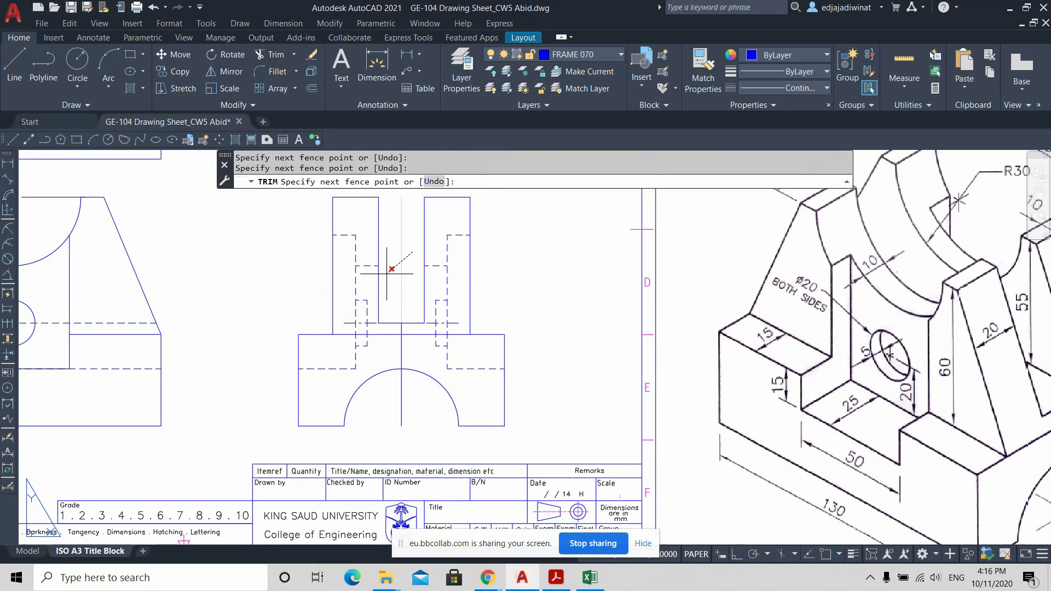
pyautogui.click(411, 329)
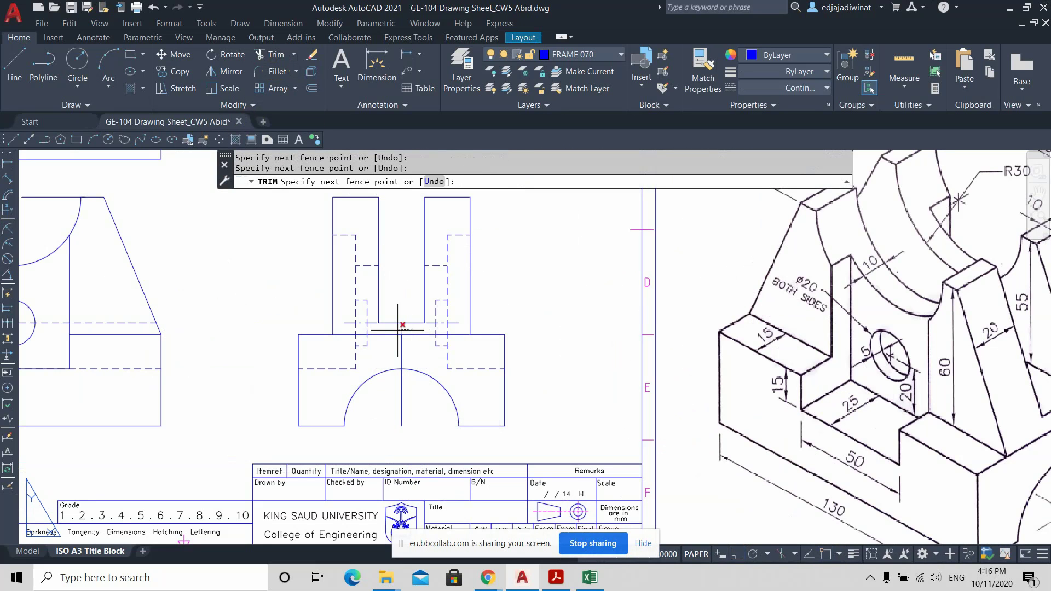
pyautogui.press('Return')
pyautogui.press('Escape')
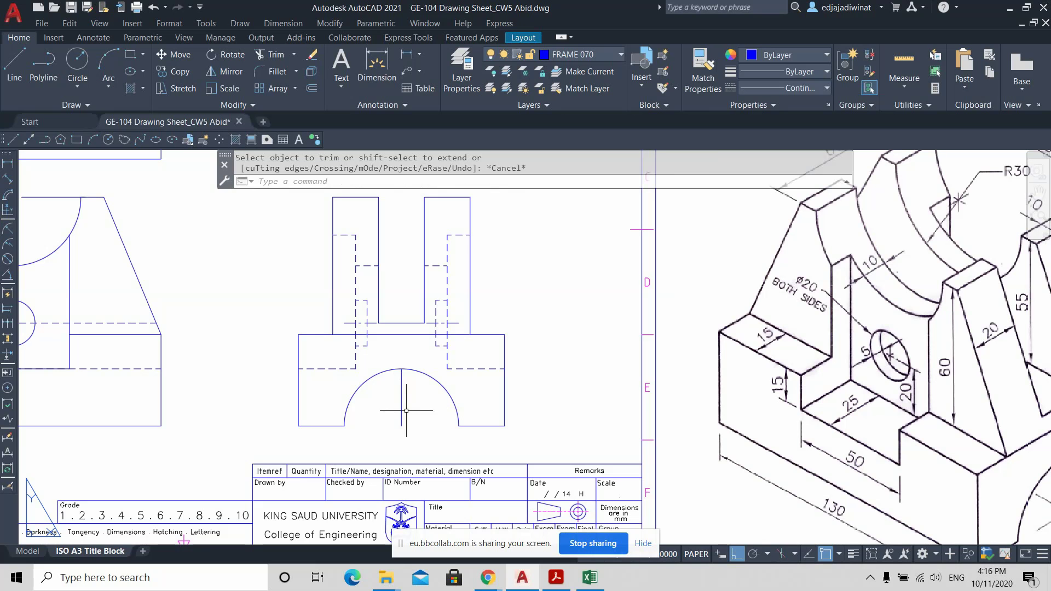
pyautogui.click(429, 405)
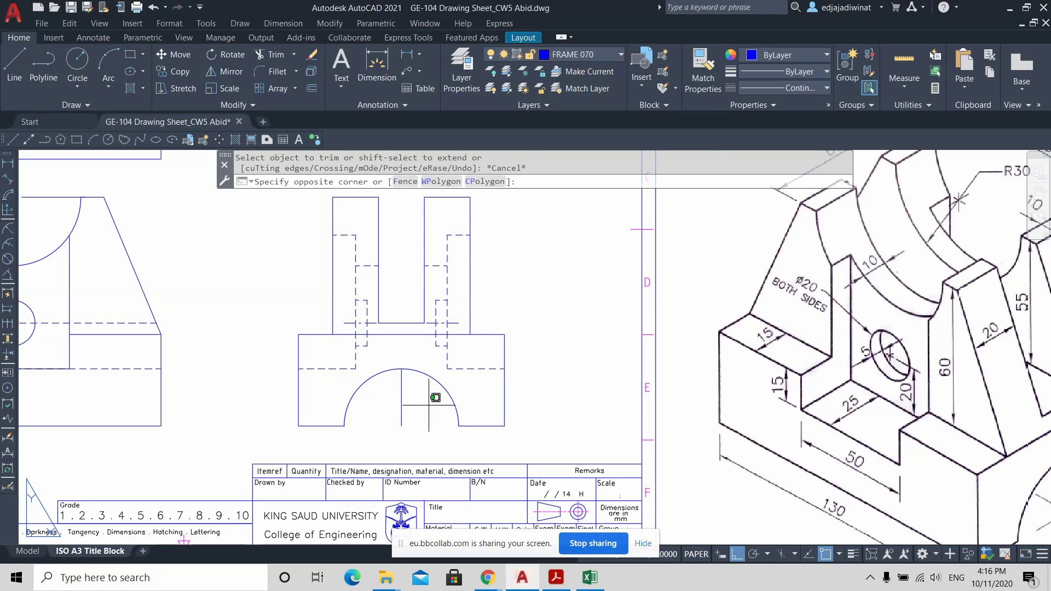
pyautogui.click(394, 401)
pyautogui.press('Delete')
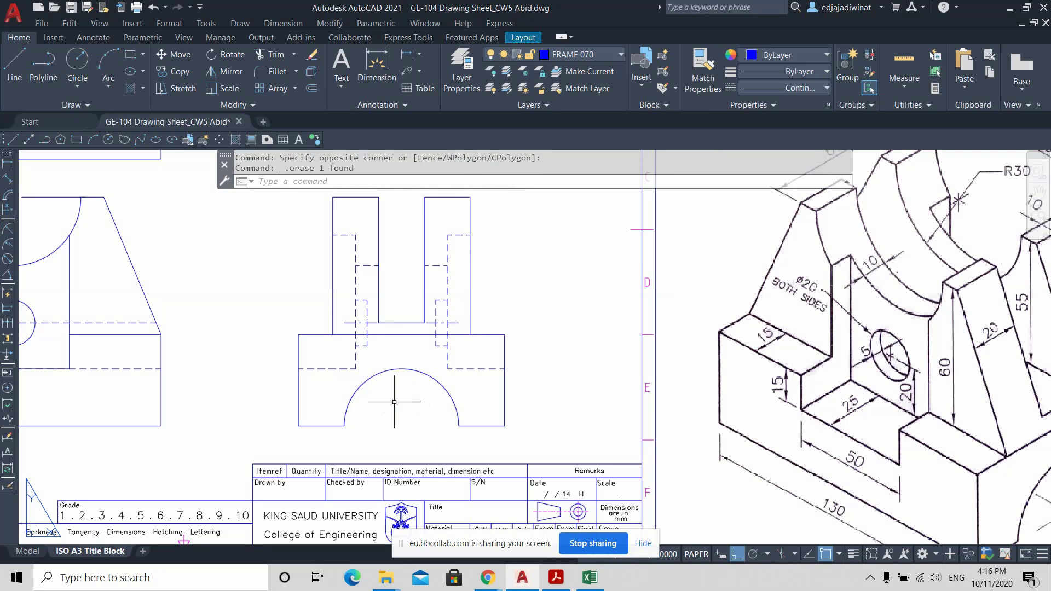
# Add a centre mark to the arch in the side view and erase its line extending below the base.
pyautogui.click(287, 23)
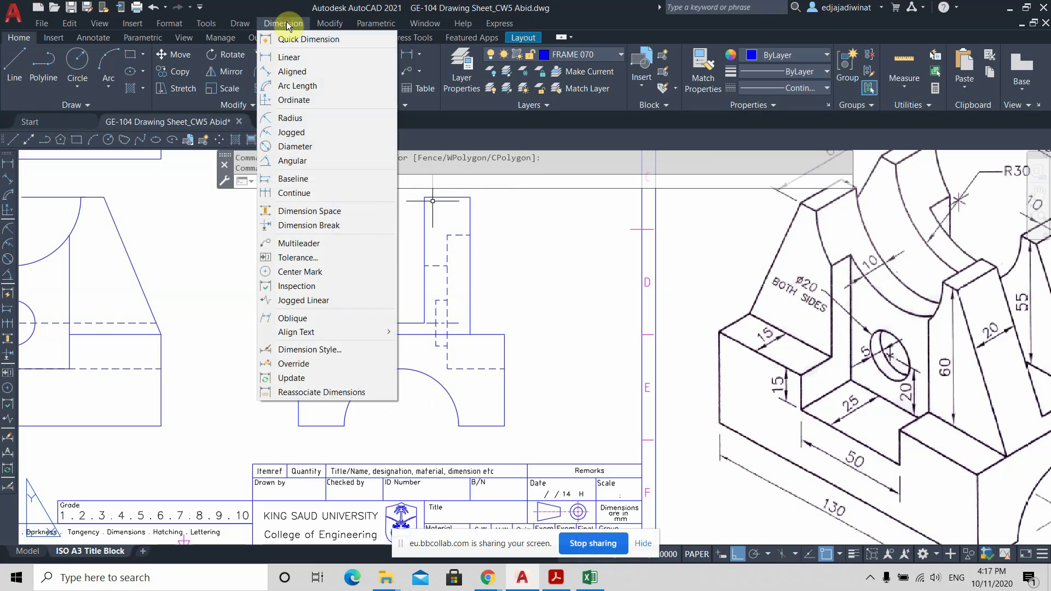
pyautogui.click(276, 272)
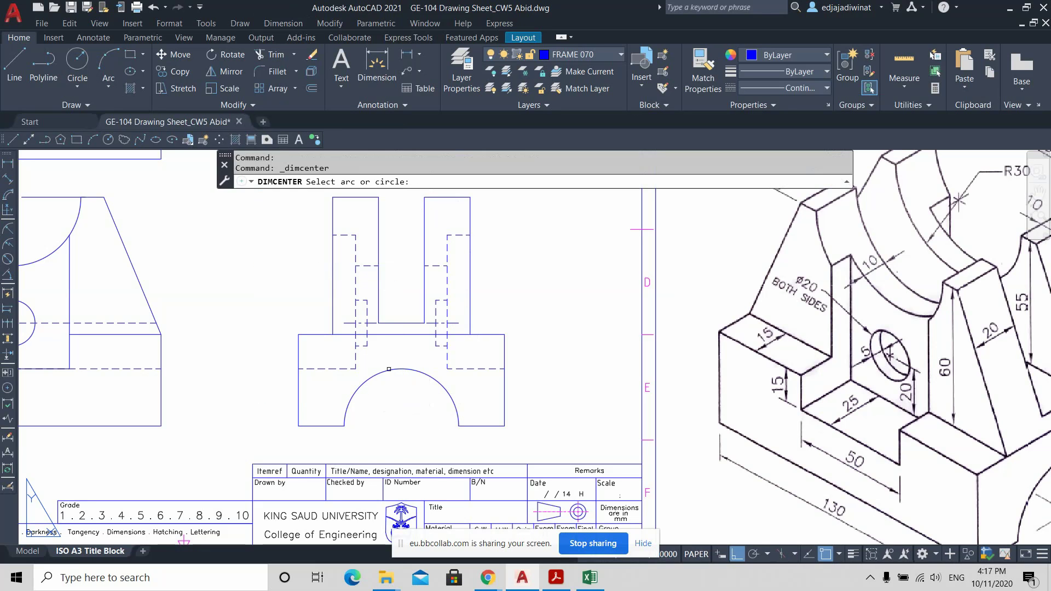
pyautogui.click(362, 388)
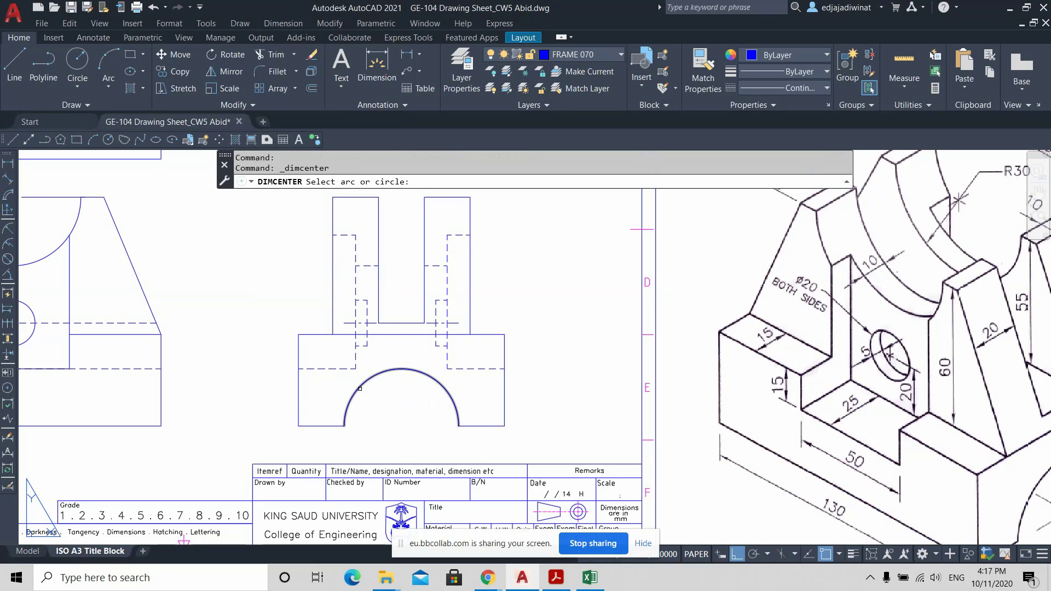
pyautogui.click(447, 453)
pyautogui.click(374, 452)
pyautogui.press('Delete')
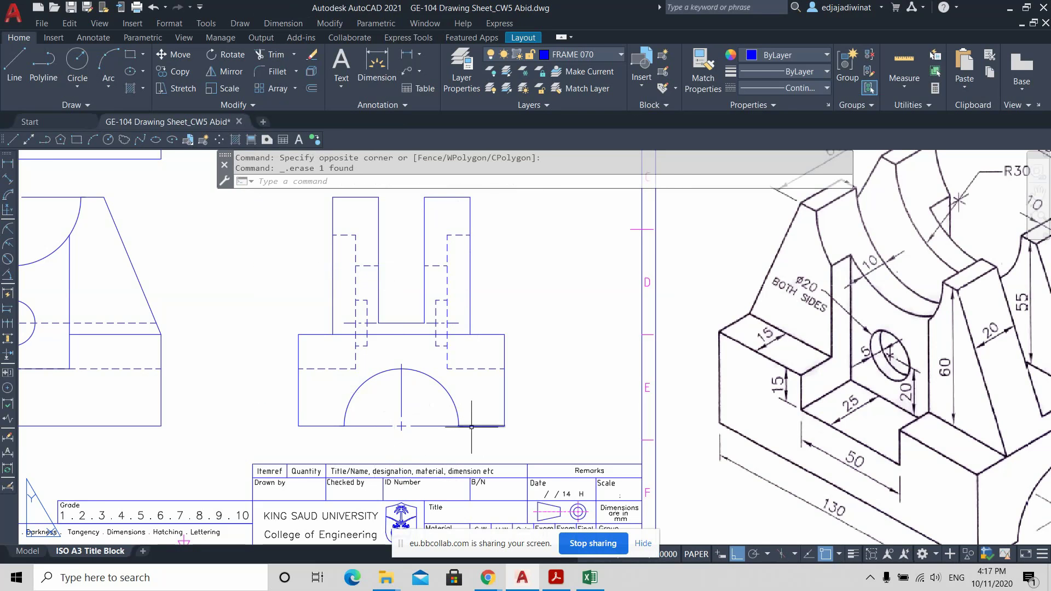
pyautogui.scroll(4, 378, 339)
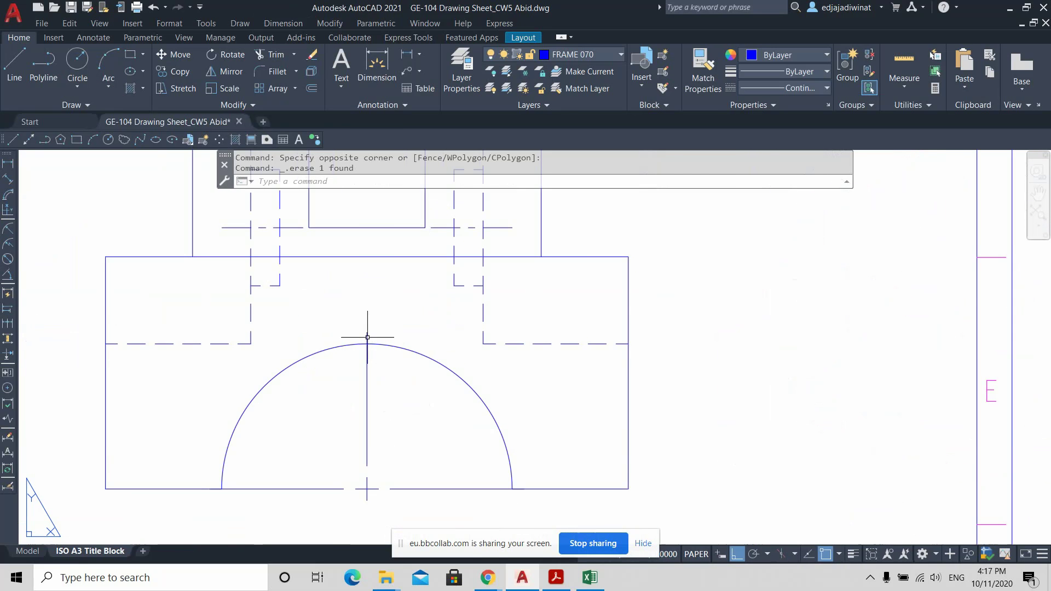
# Stretch the upper end of the arch's vertical centre line 3 mm upward in the side view.
pyautogui.click(367, 351)
pyautogui.click(367, 332)
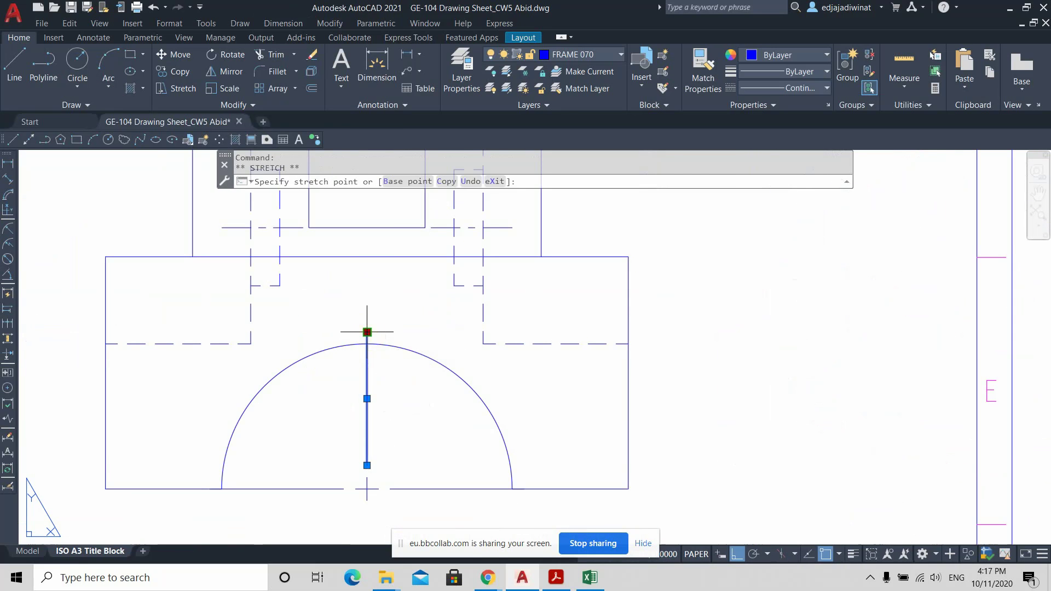
pyautogui.write('3')
pyautogui.press('Return')
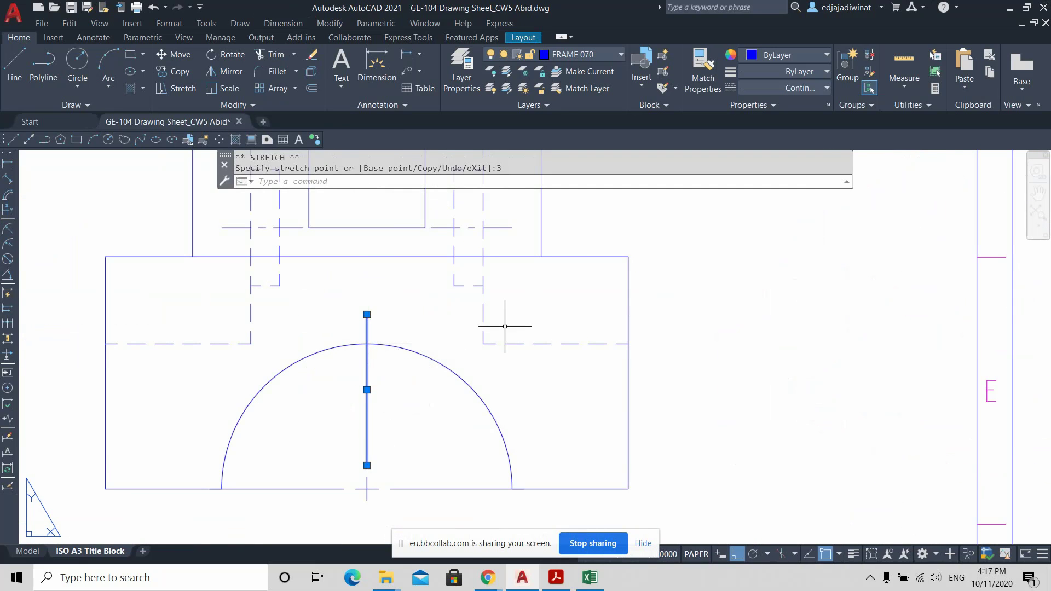
pyautogui.press('Escape')
# Save the drawing with the side view's centre line completed.
pyautogui.scroll(-2, 541, 426)
pyautogui.scroll(-3, 542, 426)
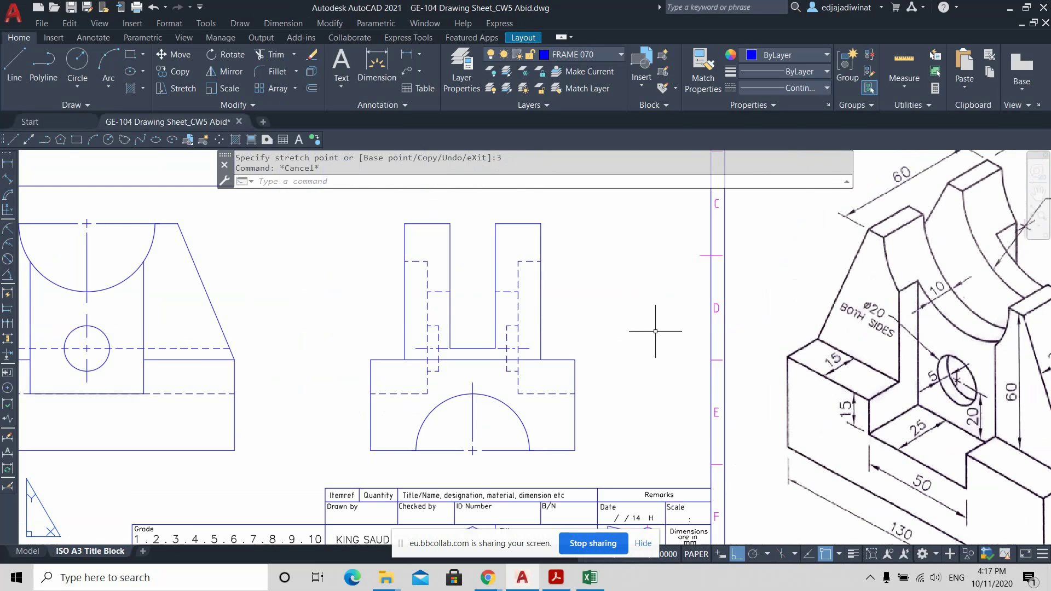
pyautogui.scroll(-1, 678, 375)
pyautogui.scroll(-1, 621, 340)
pyautogui.scroll(-1, 551, 317)
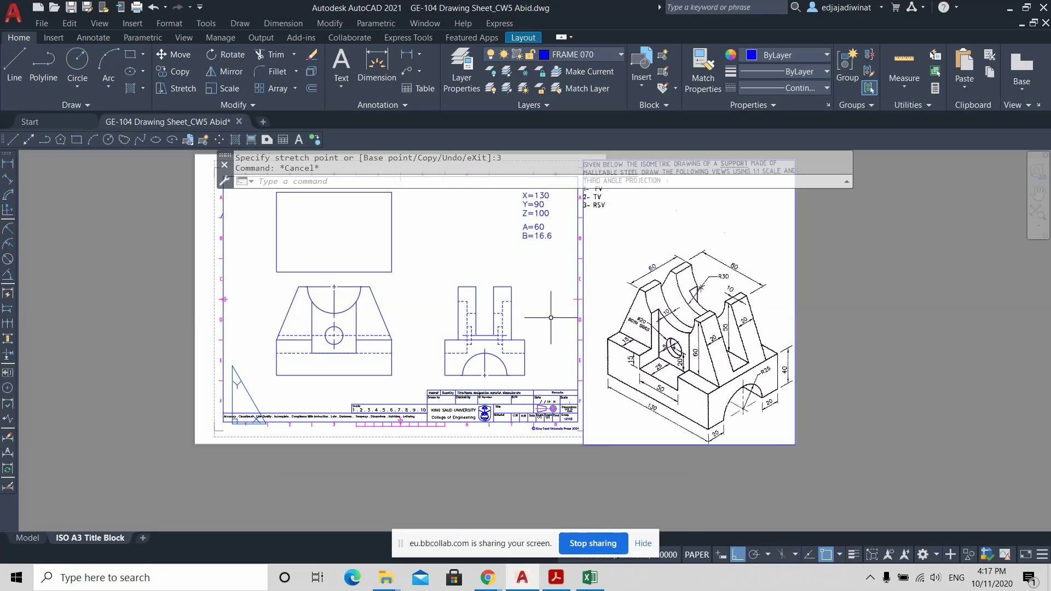
pyautogui.click(72, 8)
# Check the horizontal and vertical hidden lines at the side view's left against the isometric reference, and save the drawing again.
pyautogui.scroll(1, 523, 356)
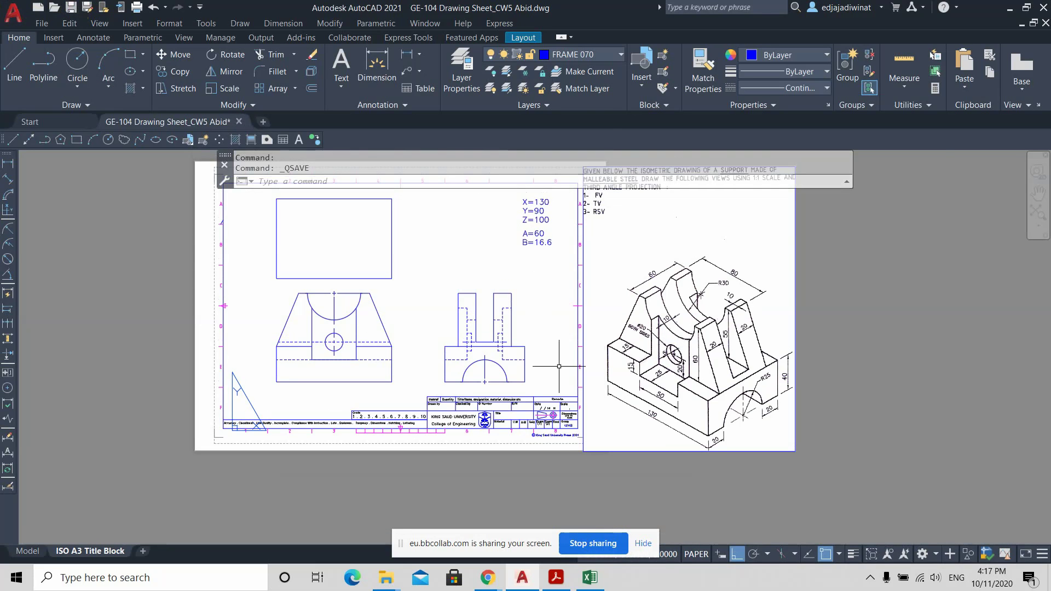
pyautogui.scroll(1, 548, 324)
pyautogui.moveTo(563, 291); pyautogui.dragTo(509, 325, button='middle')
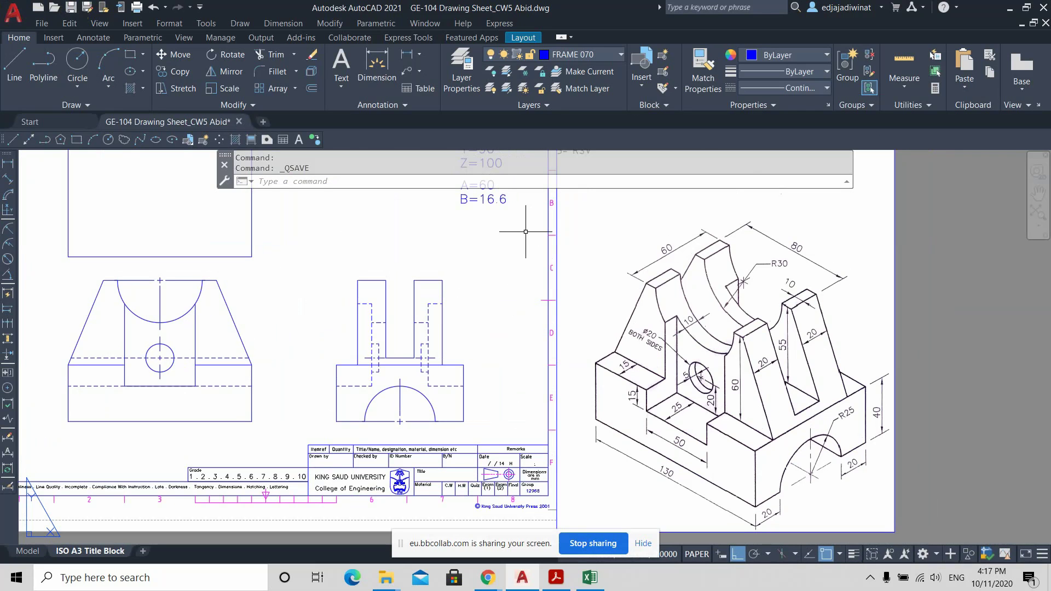
pyautogui.click(352, 375)
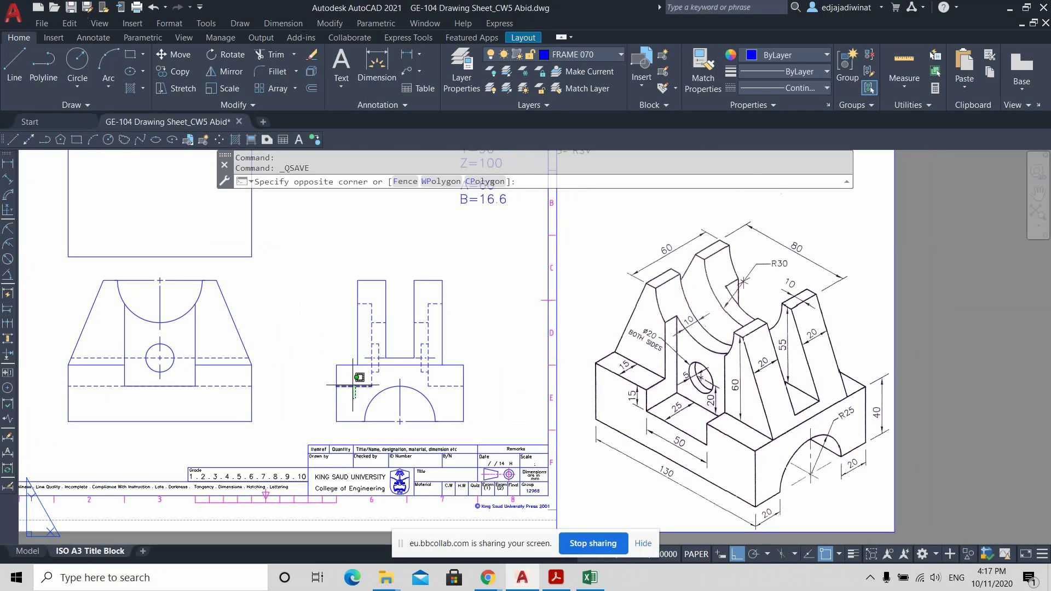
pyautogui.click(355, 386)
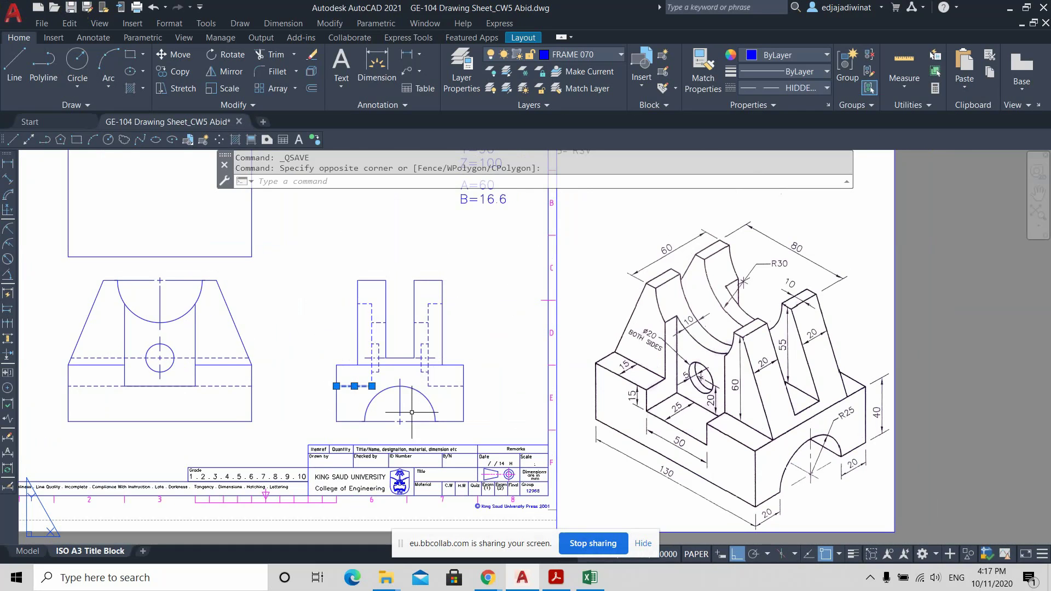
pyautogui.press('Escape')
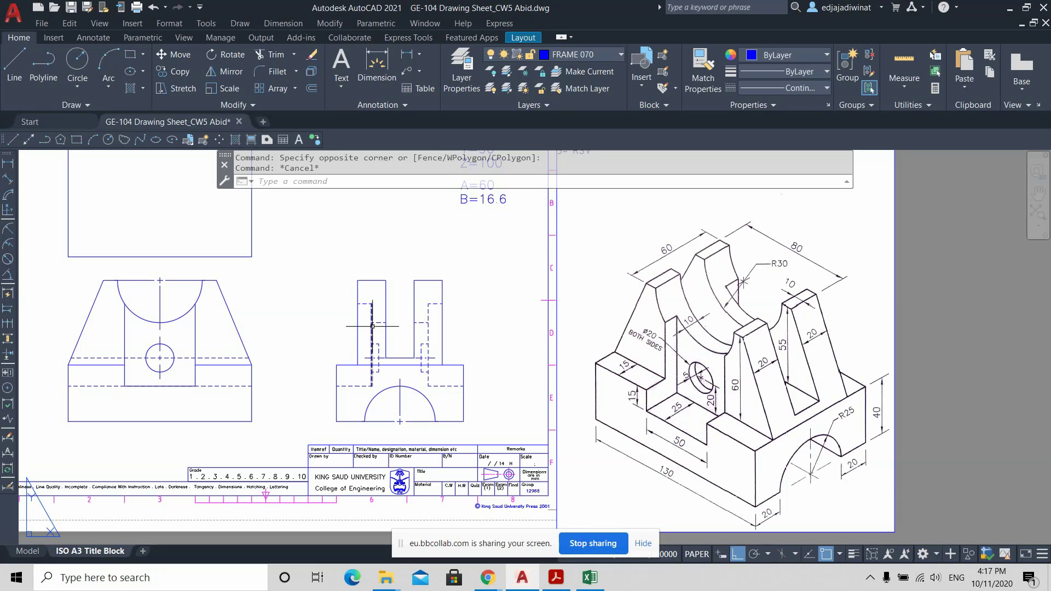
pyautogui.click(373, 377)
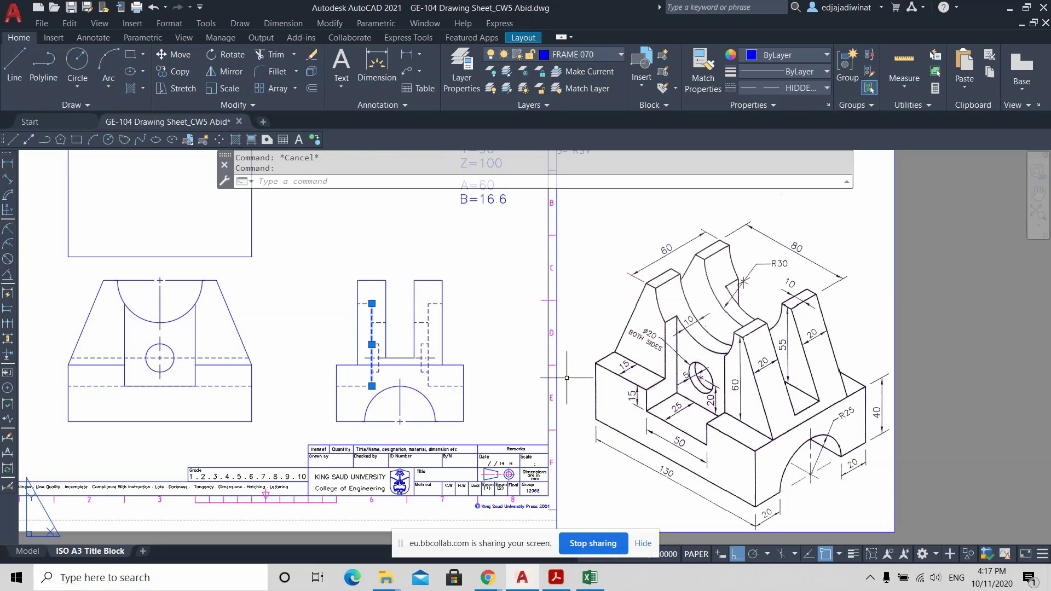
pyautogui.press('Escape')
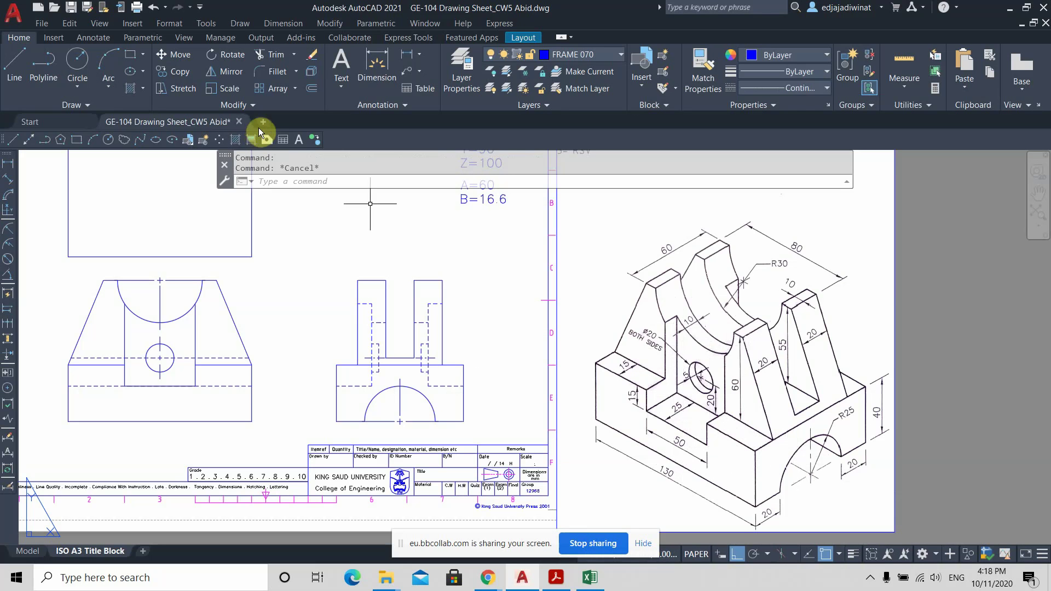
pyautogui.click(72, 7)
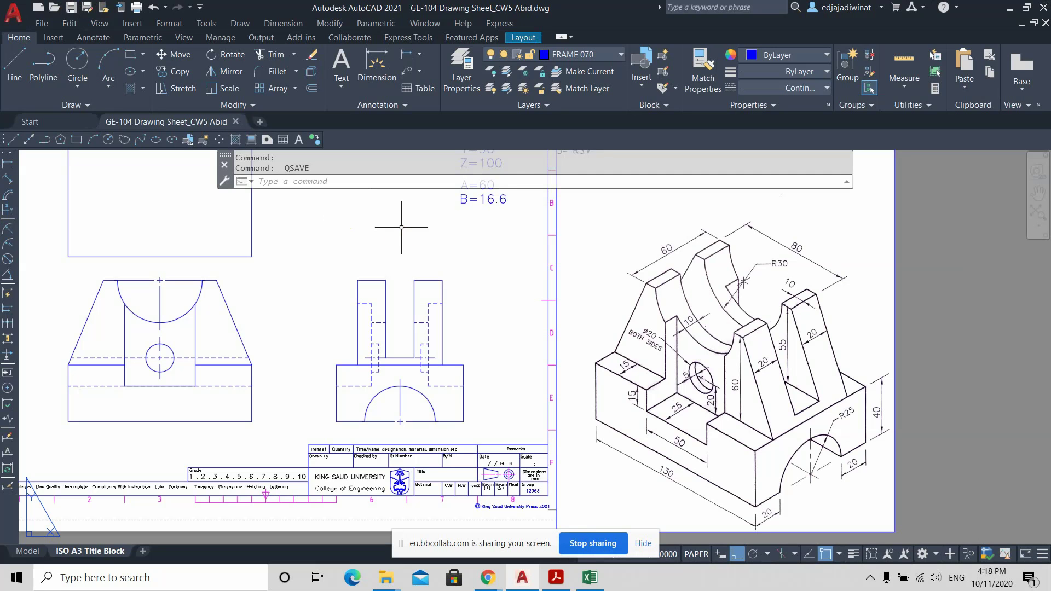
# Review the ISO-25 dimension style's line, arrowhead and centre mark settings, including the centre mark type and size.
pyautogui.click(278, 23)
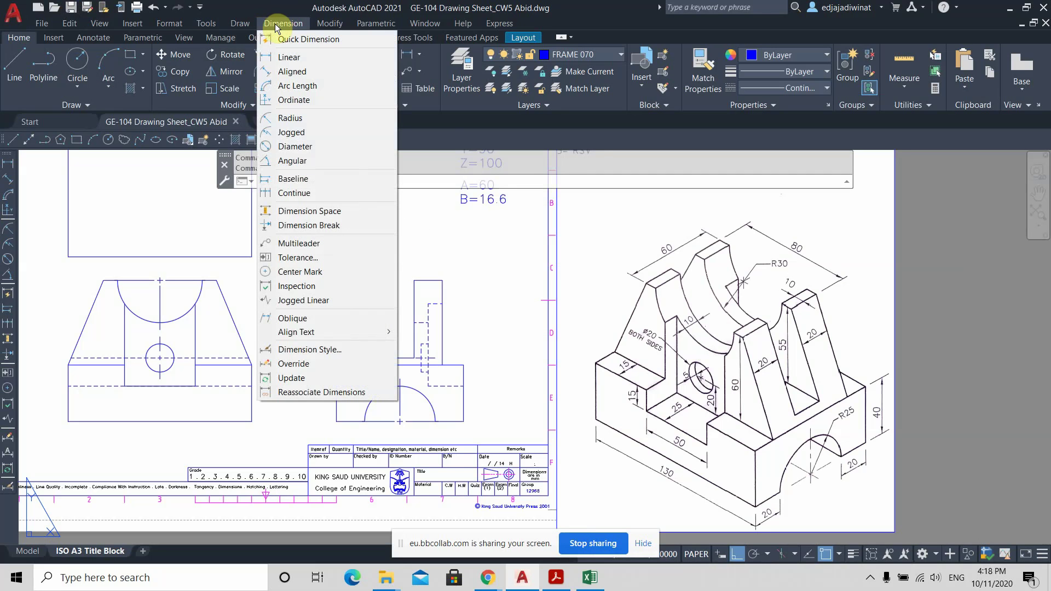
pyautogui.click(277, 25)
pyautogui.click(279, 23)
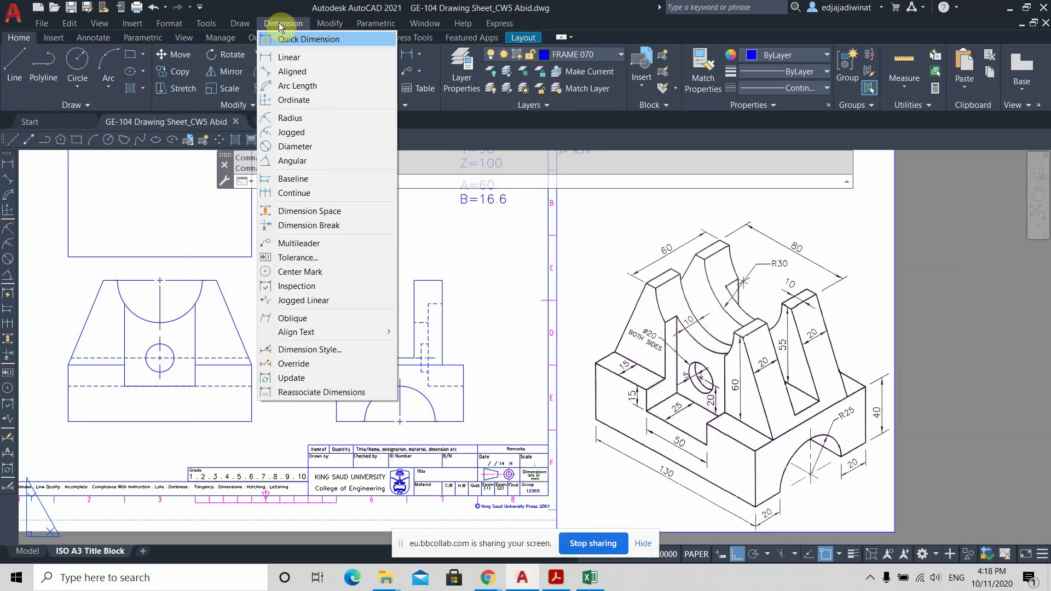
pyautogui.hotkey('ctrl', 's')
pyautogui.click(283, 24)
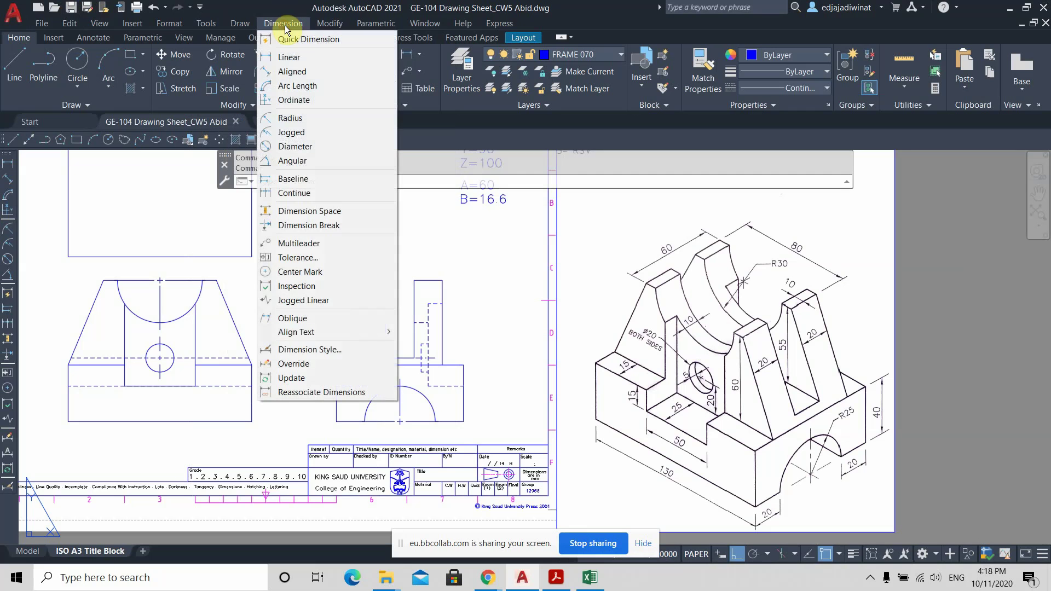
pyautogui.click(293, 350)
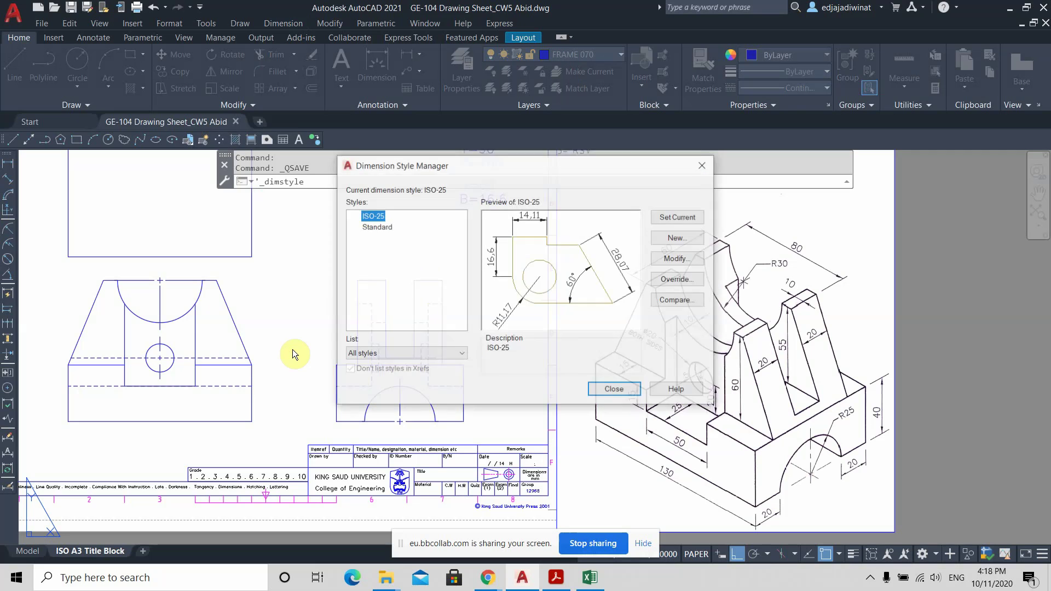
pyautogui.click(681, 257)
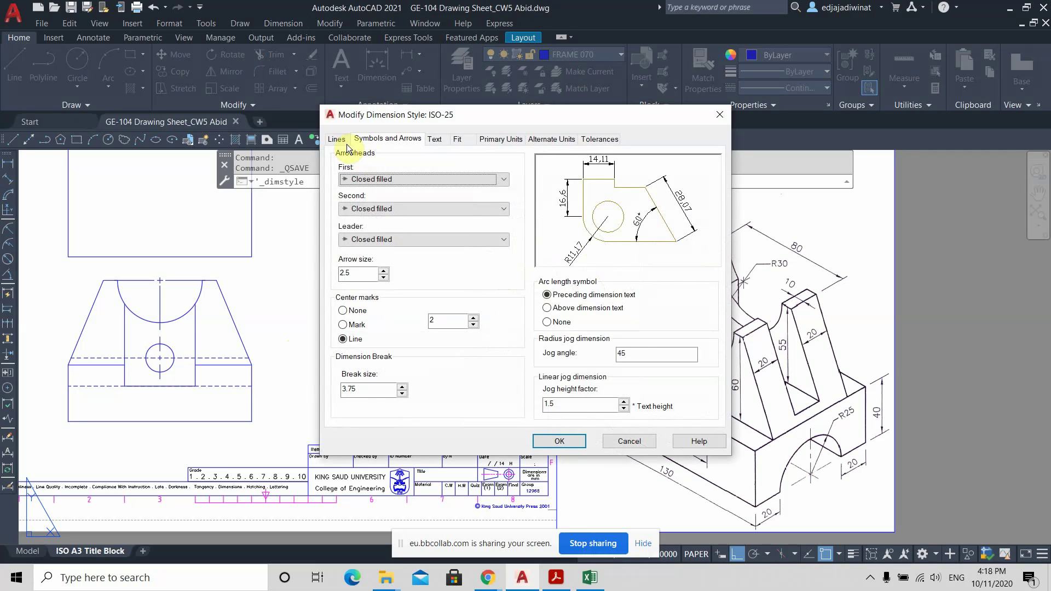
pyautogui.click(338, 140)
pyautogui.click(399, 139)
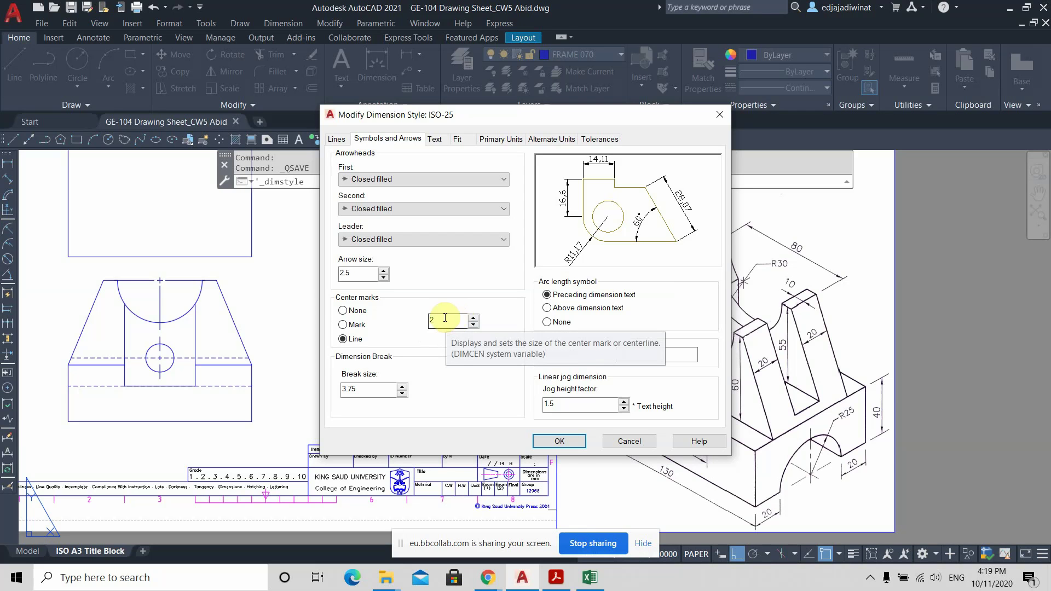
pyautogui.click(559, 441)
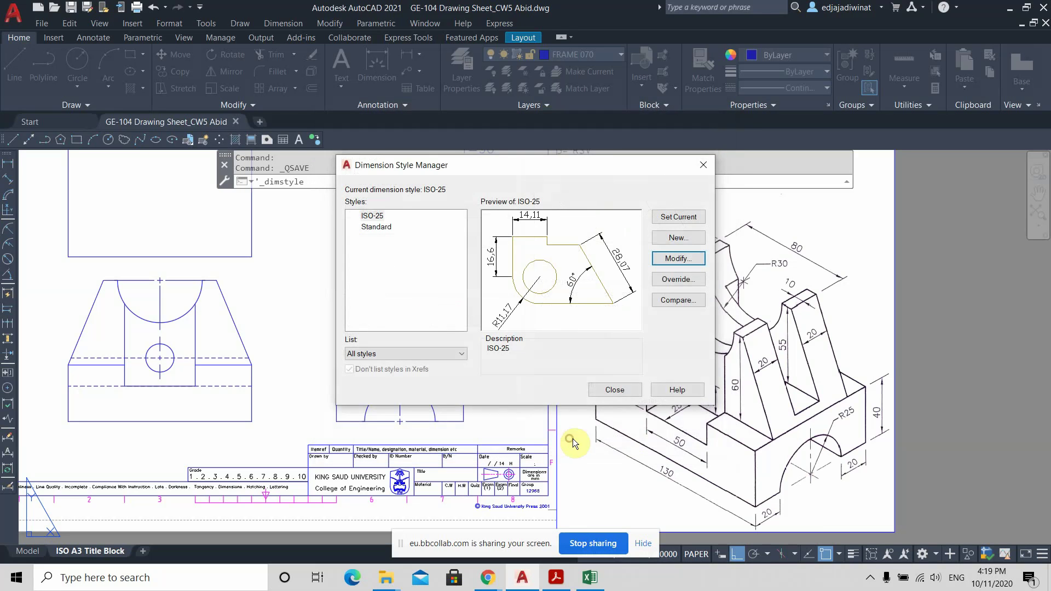
pyautogui.click(627, 389)
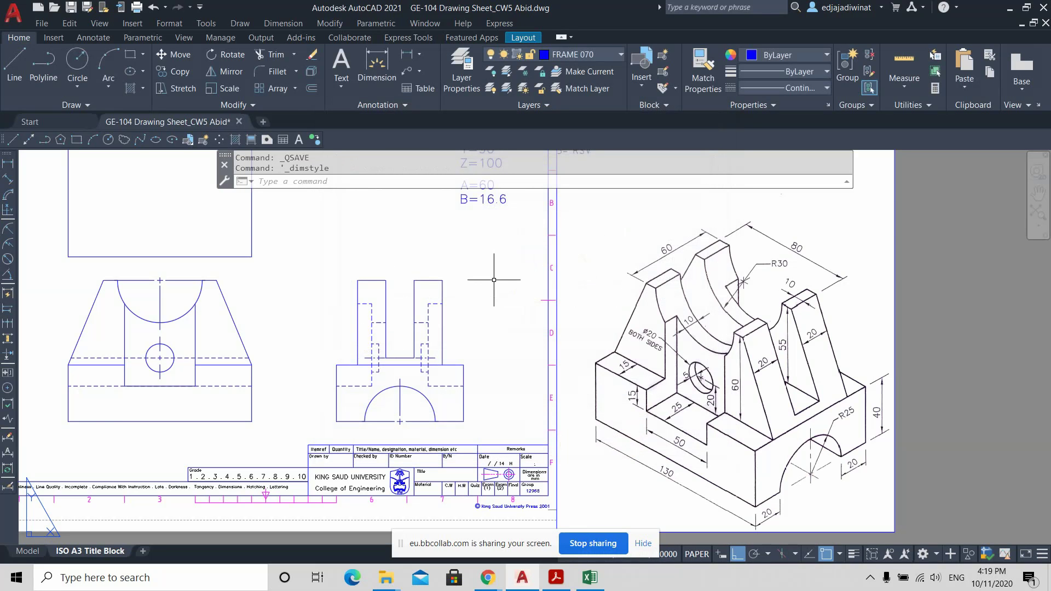
pyautogui.moveTo(477, 253)
pyautogui.mouseDown(button='middle')
pyautogui.moveTo(509, 288)
pyautogui.moveTo(525, 278)
pyautogui.mouseUp(button='middle')
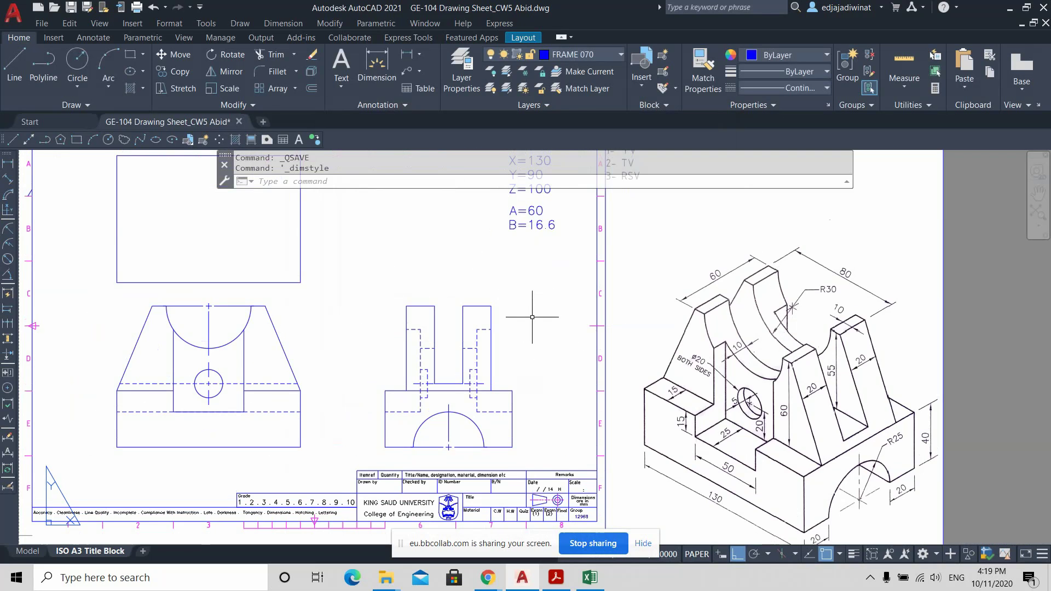
pyautogui.moveTo(534, 323)
pyautogui.mouseDown(button='middle')
pyautogui.moveTo(550, 385)
pyautogui.moveTo(522, 378)
pyautogui.moveTo(532, 366)
pyautogui.moveTo(575, 370)
pyautogui.mouseUp(button='middle')
pyautogui.scroll(-2, 575, 370)
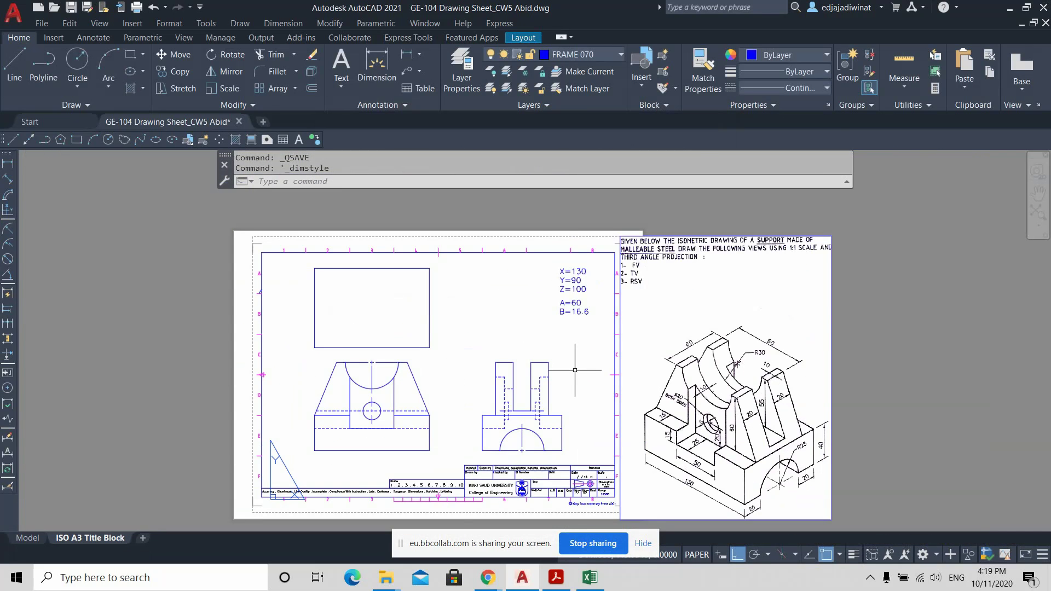
pyautogui.scroll(2, 576, 371)
pyautogui.scroll(-2, 576, 370)
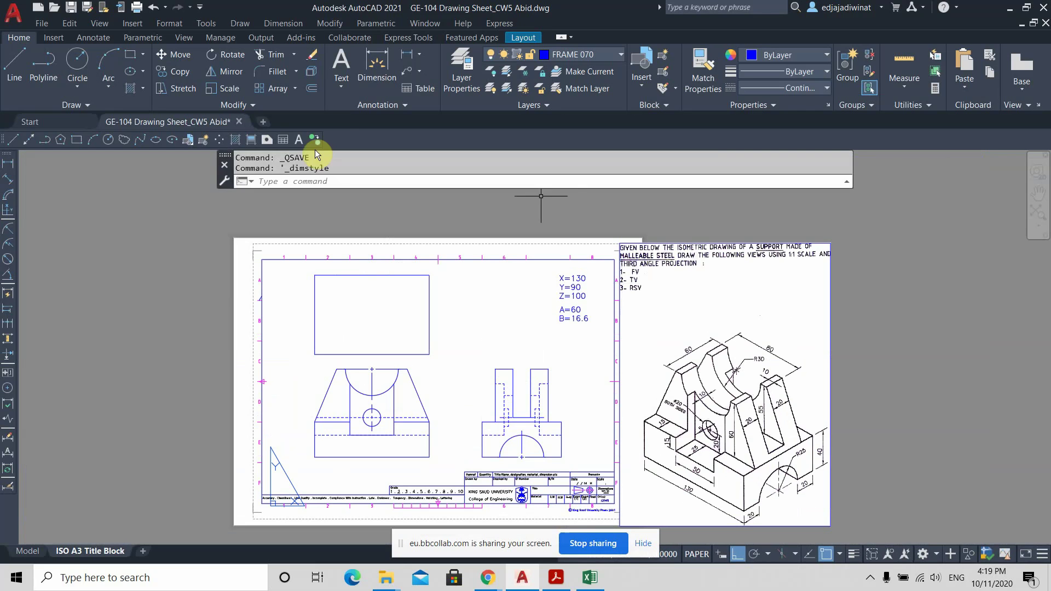
pyautogui.click(311, 71)
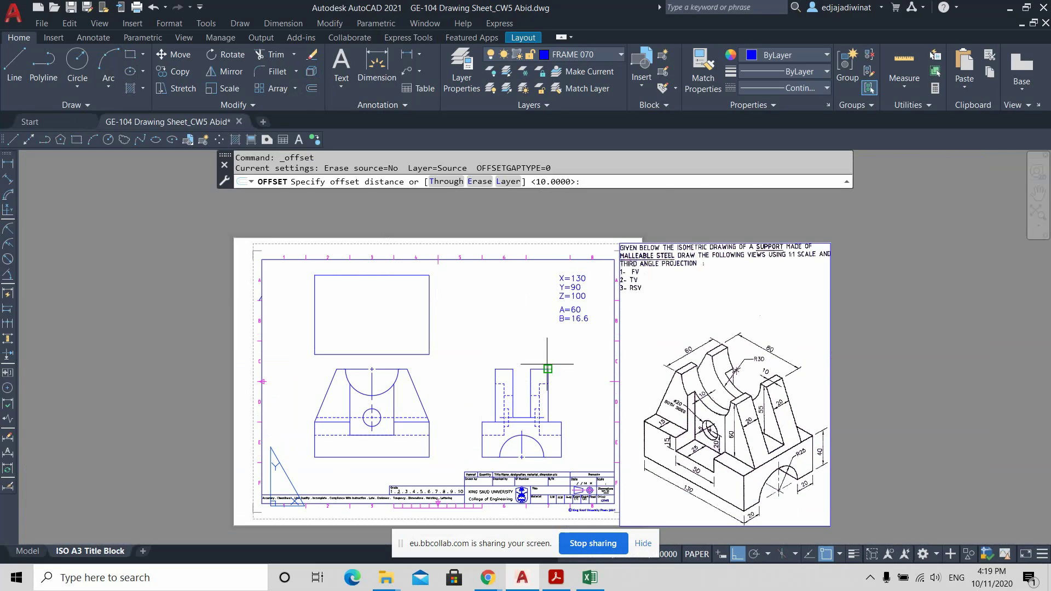
pyautogui.scroll(2, 547, 364)
pyautogui.scroll(-2, 839, 469)
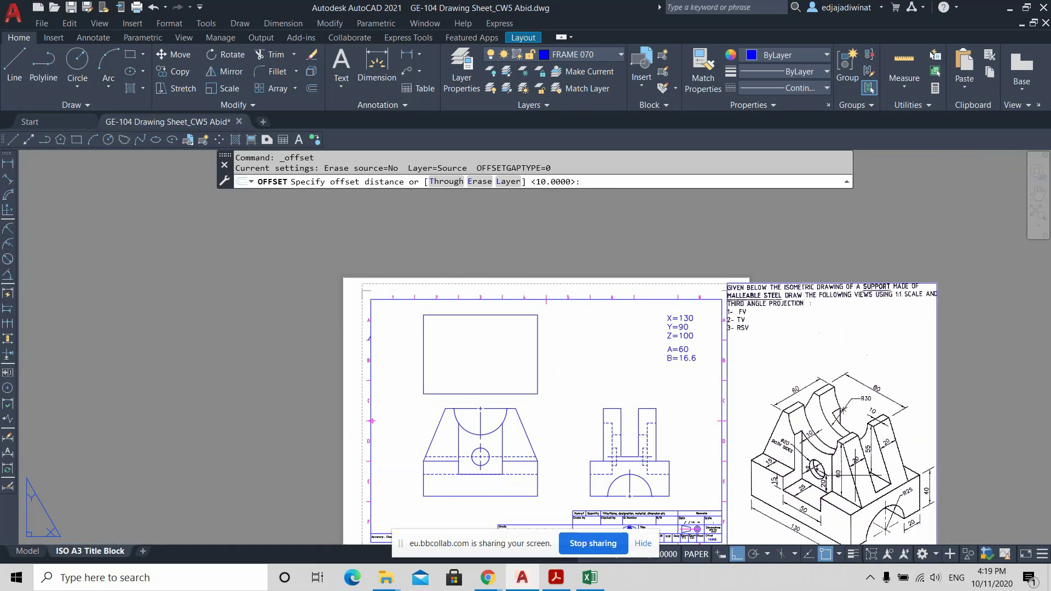
pyautogui.moveTo(842, 451); pyautogui.dragTo(812, 419, button='middle')
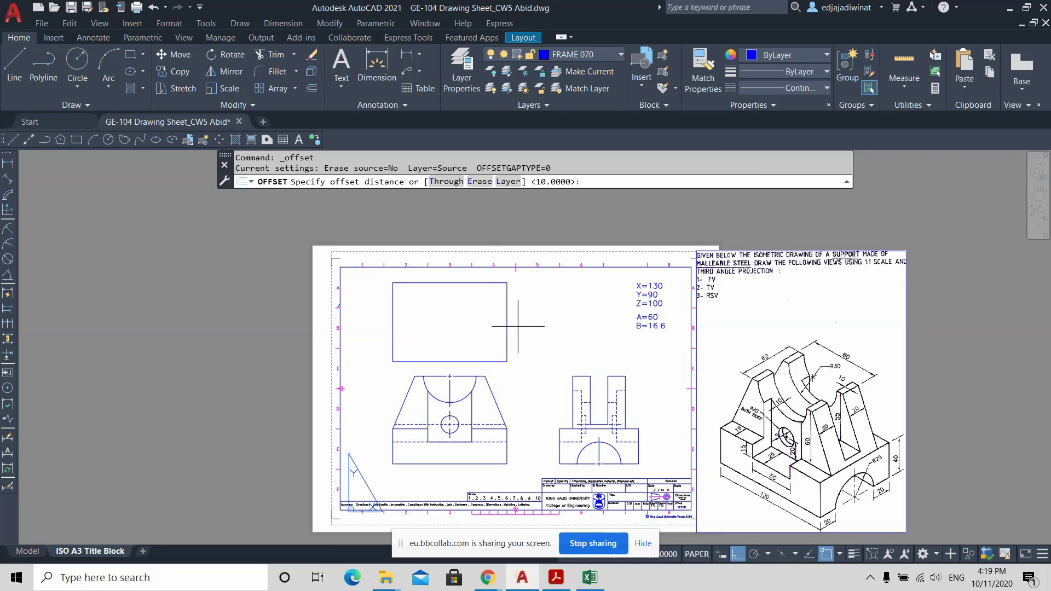
pyautogui.press('Escape')
# Draw a horizontal line across the top view rectangle between the midpoints of its two vertical sides.
pyautogui.click(14, 74)
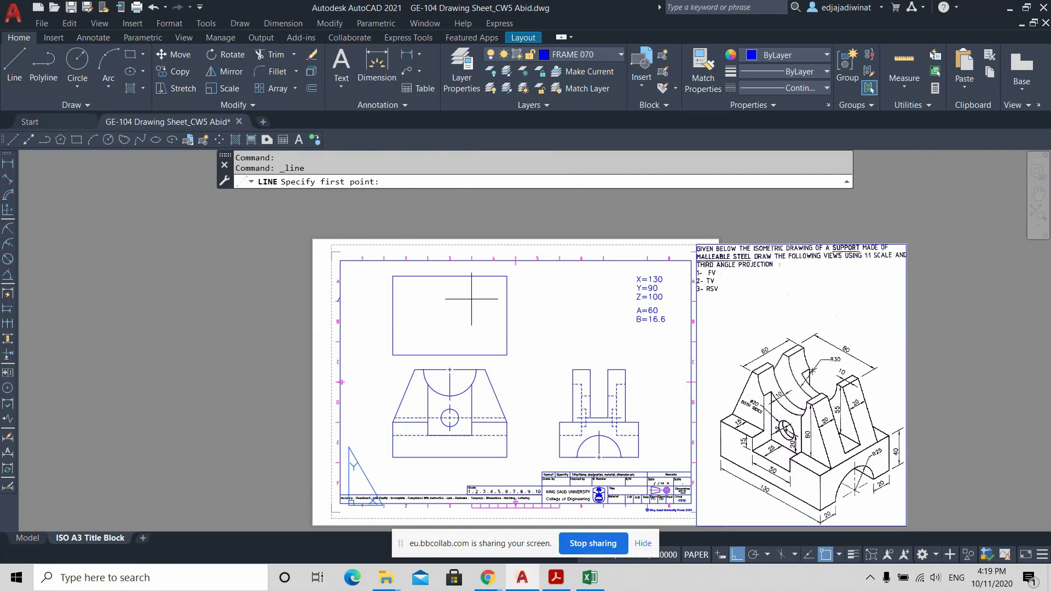
pyautogui.click(507, 316)
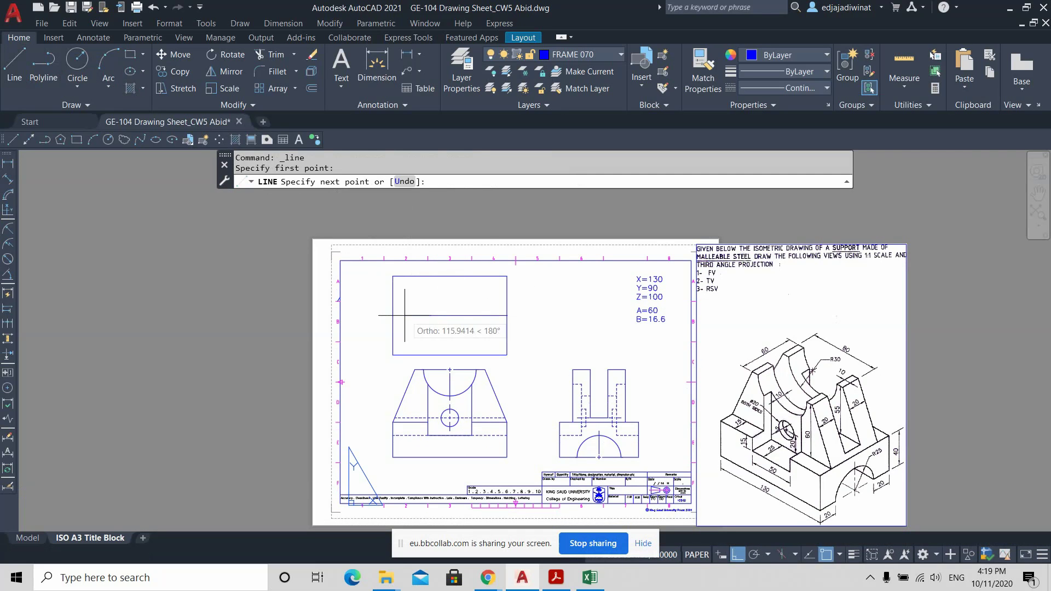
pyautogui.click(393, 315)
pyautogui.press('Escape')
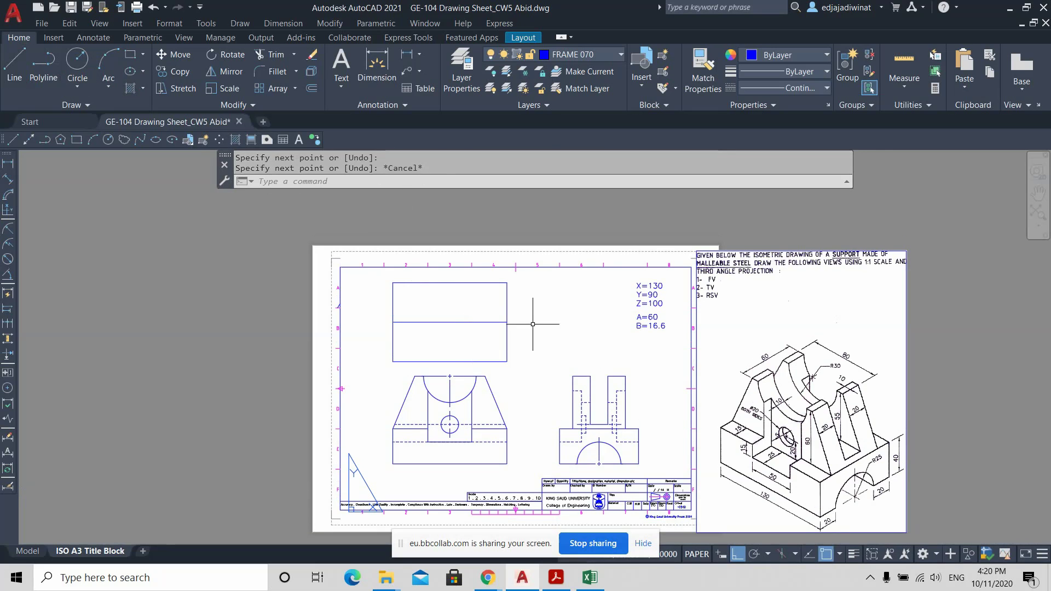
# Offset the top view's horizontal middle line by 25, once above it and once below it.
pyautogui.moveTo(587, 359); pyautogui.dragTo(535, 362, button='middle')
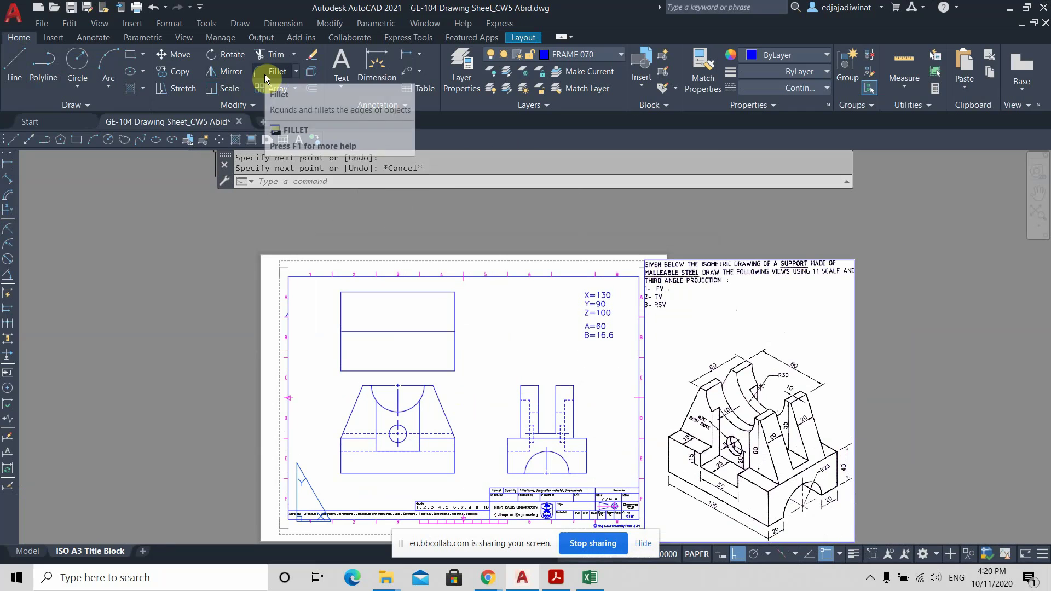
pyautogui.click(312, 89)
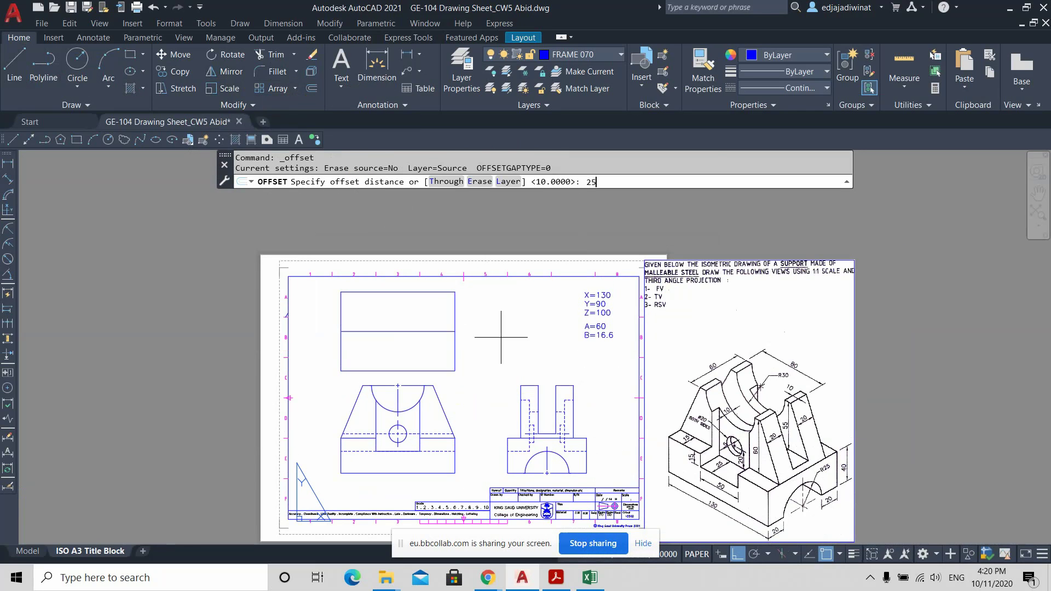
pyautogui.write('25')
pyautogui.press('Return')
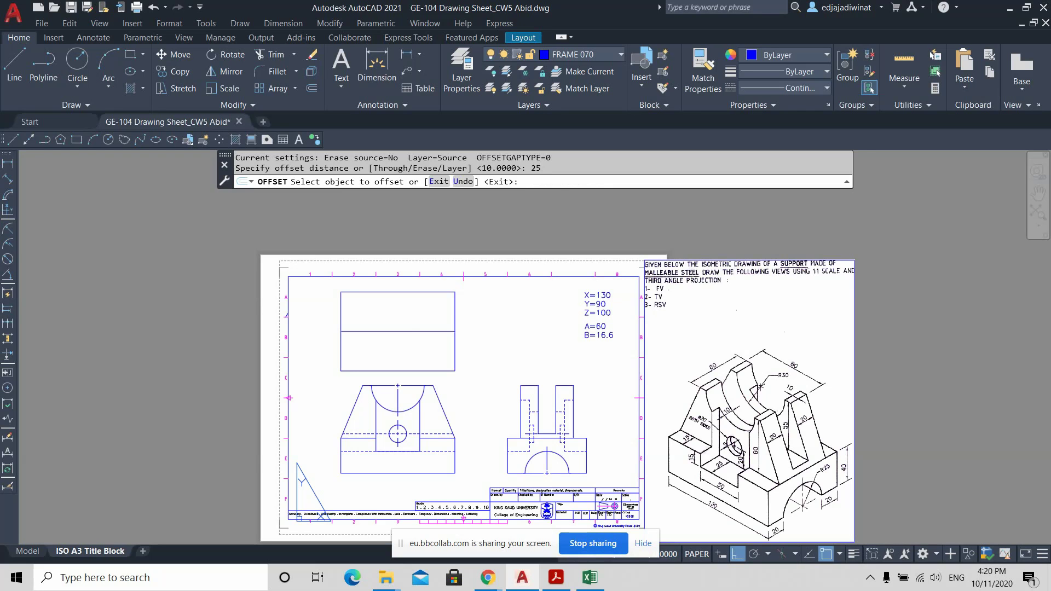
pyautogui.click(421, 332)
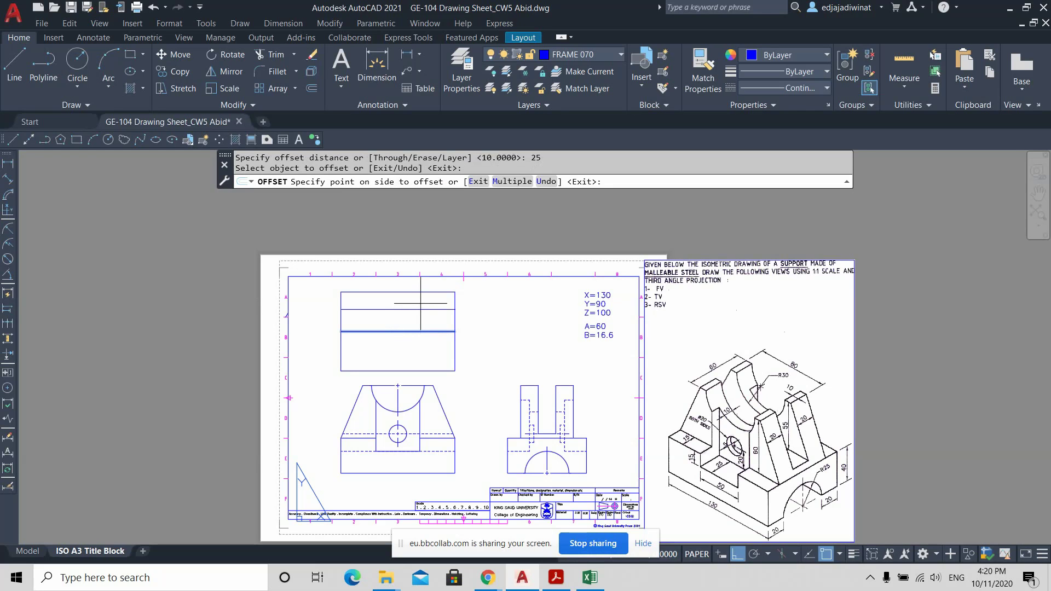
pyautogui.click(421, 304)
pyautogui.click(408, 329)
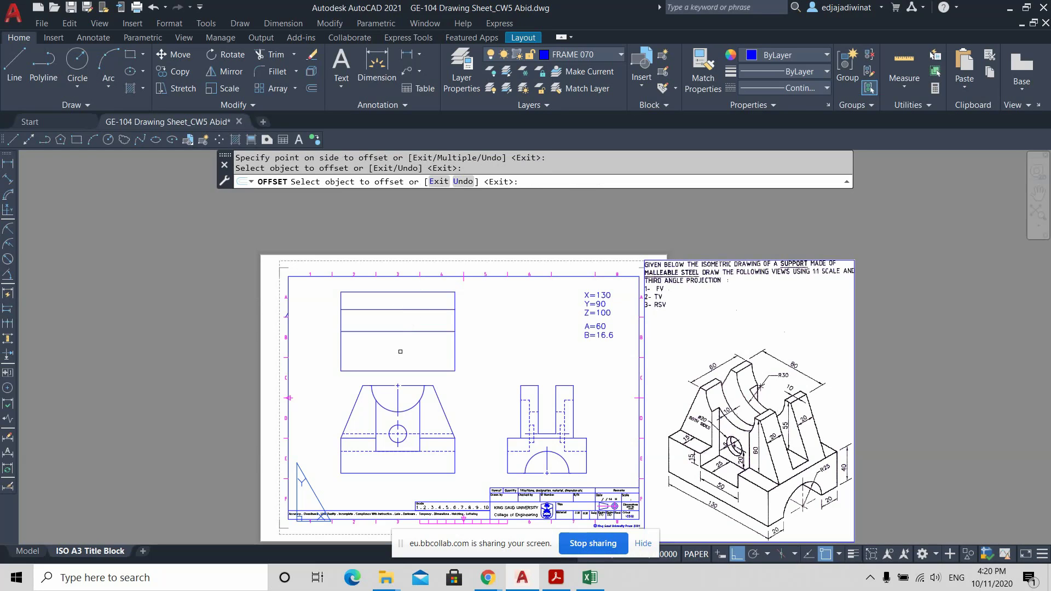
pyautogui.click(400, 332)
pyautogui.click(396, 345)
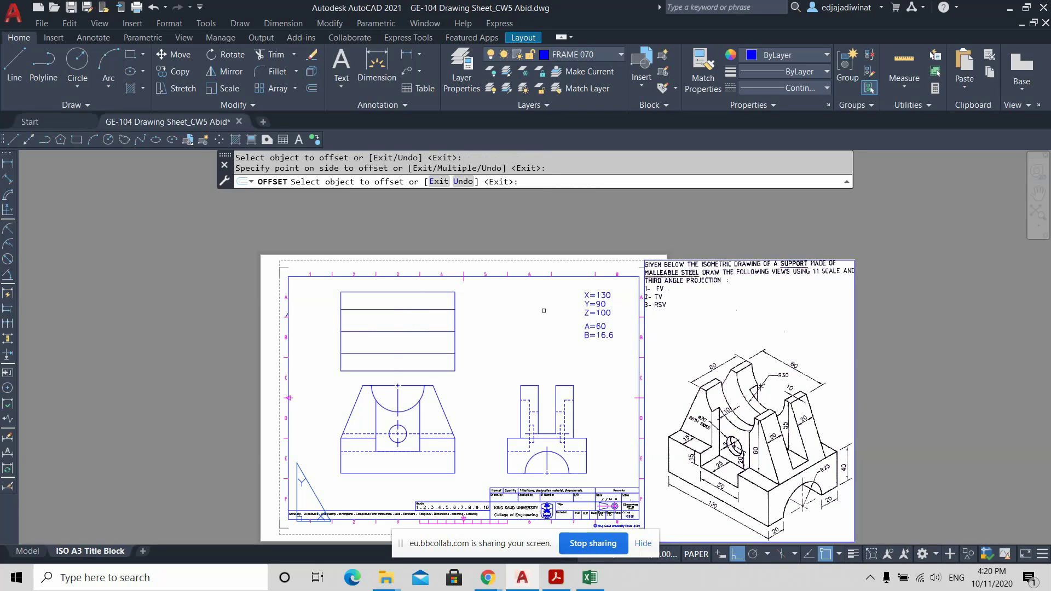
pyautogui.press('Escape')
# Delete the offset line above the middle line in the top view.
pyautogui.scroll(2, 457, 371)
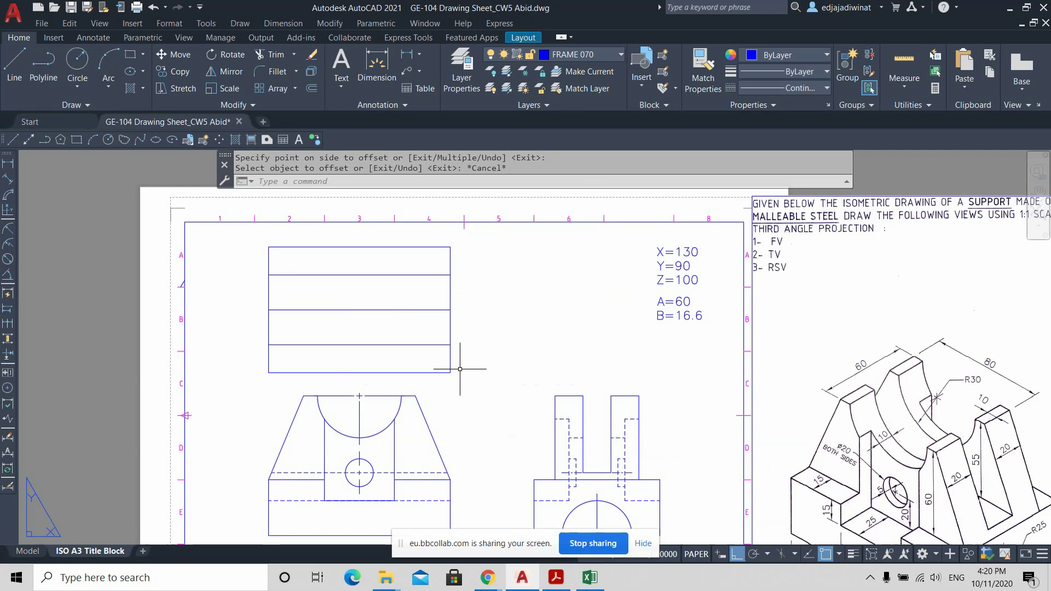
pyautogui.scroll(-2, 463, 369)
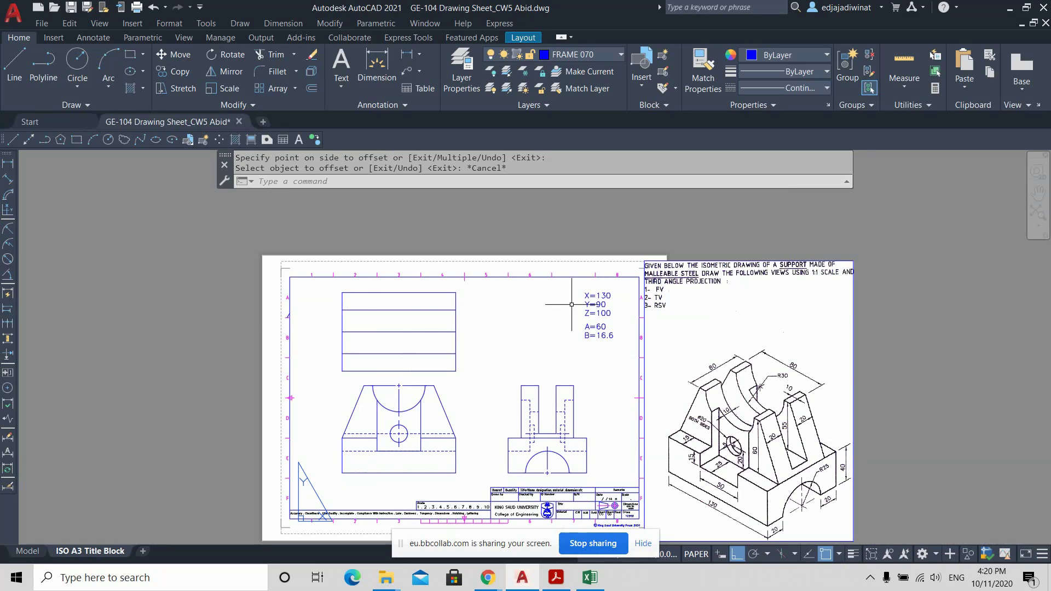
pyautogui.scroll(2, 485, 351)
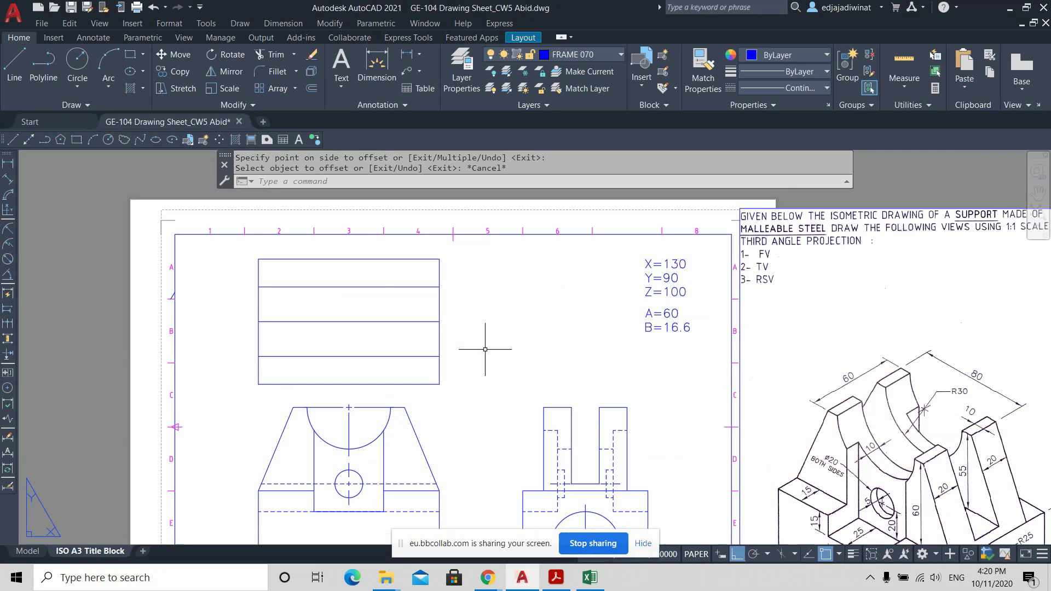
pyautogui.click(377, 298)
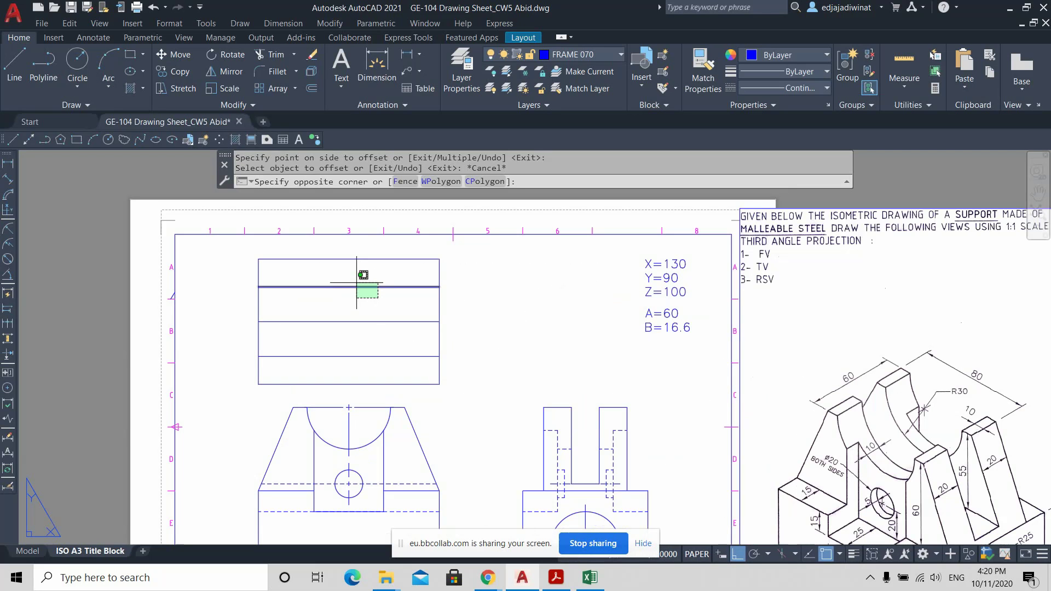
pyautogui.click(357, 283)
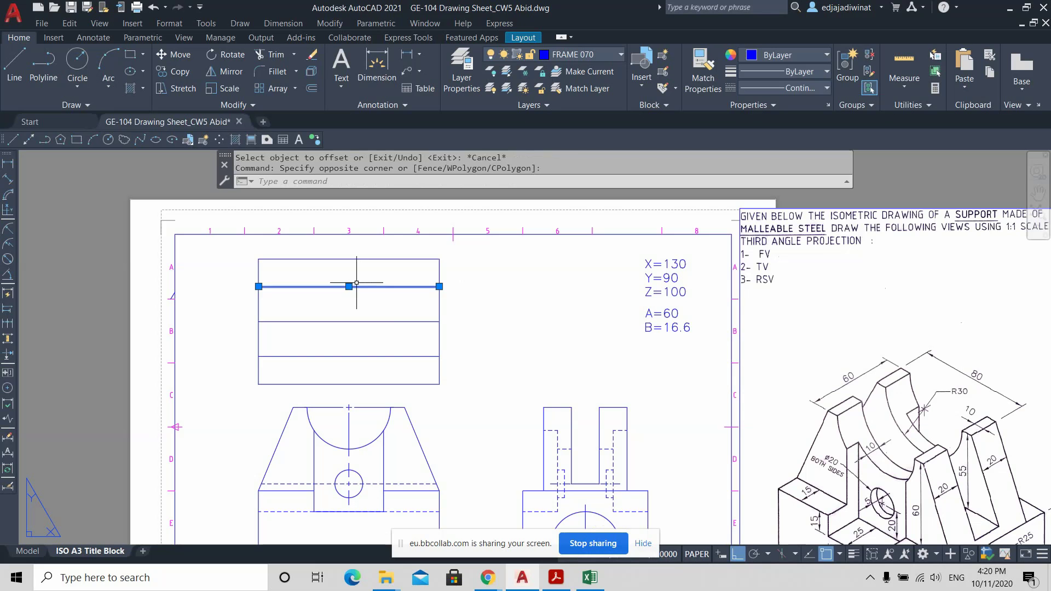
pyautogui.press('Delete')
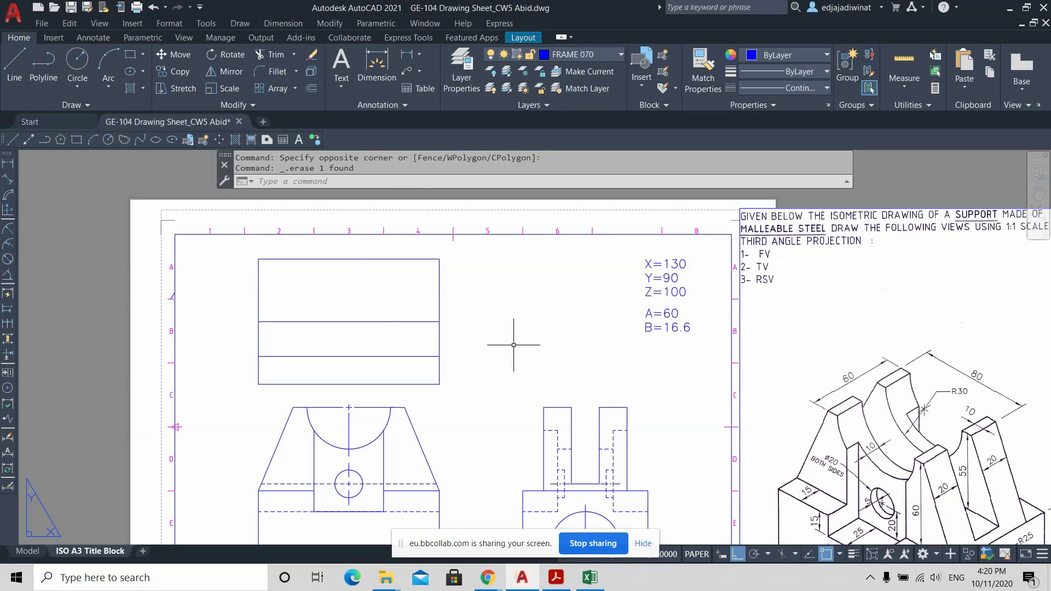
# Change the linetype of the top view's lower offset line to HIDDEN.
pyautogui.scroll(-3, 522, 365)
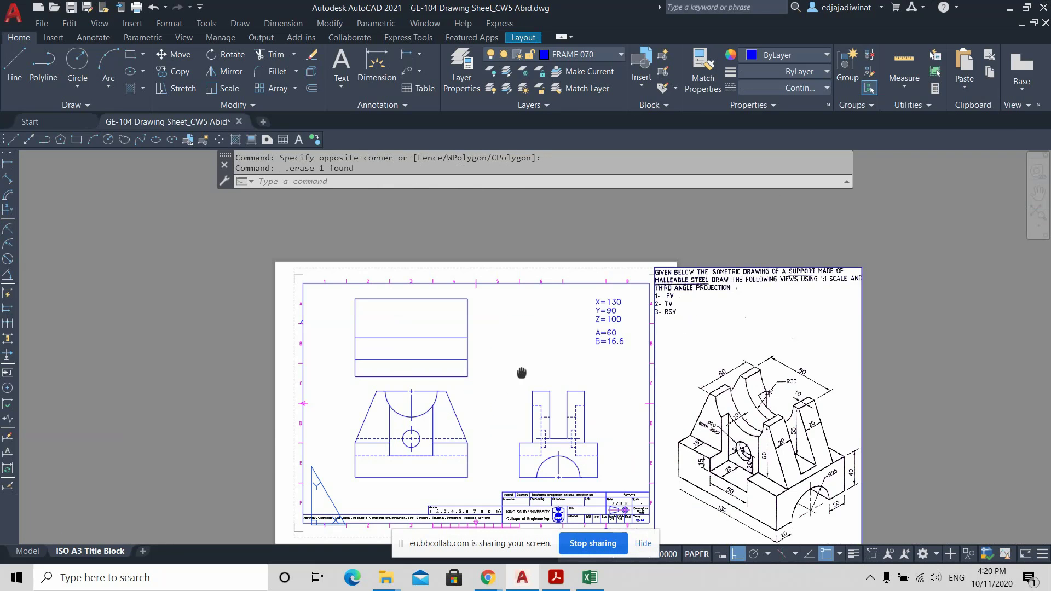
pyautogui.moveTo(522, 373); pyautogui.dragTo(544, 345, button='middle')
pyautogui.click(482, 331)
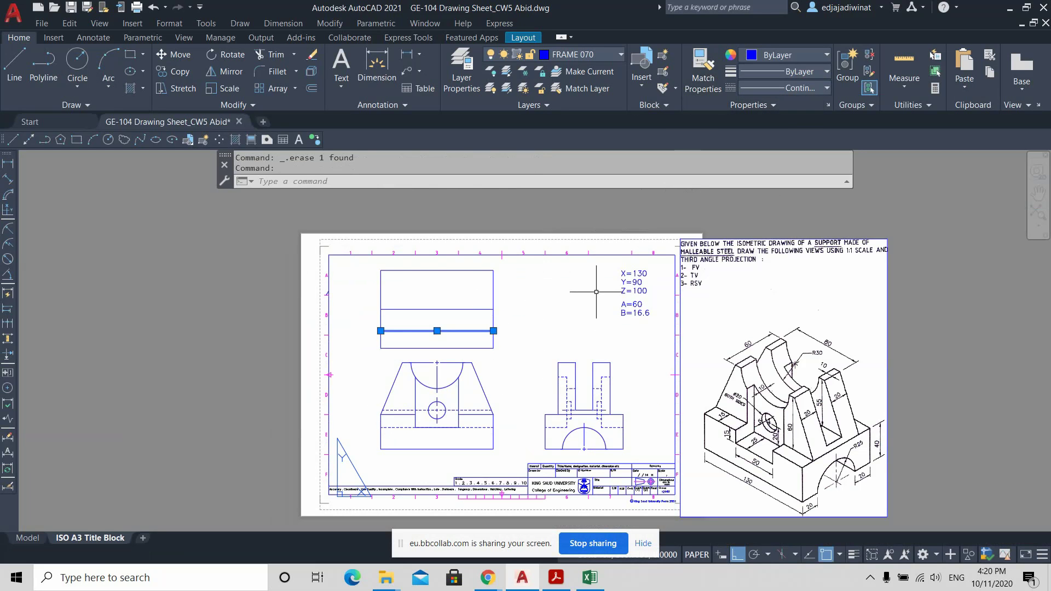
pyautogui.click(819, 93)
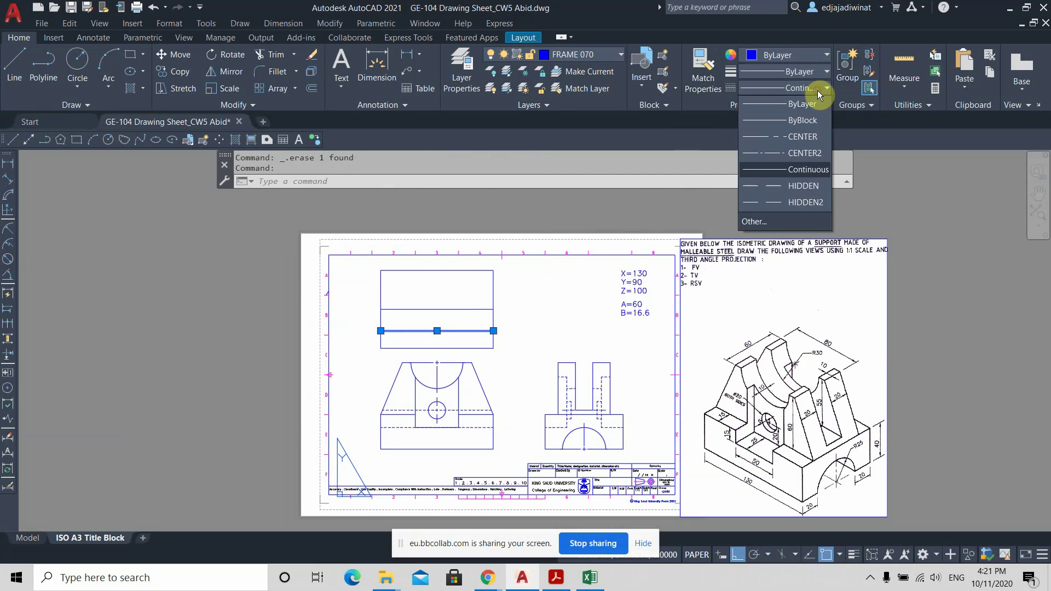
pyautogui.click(797, 189)
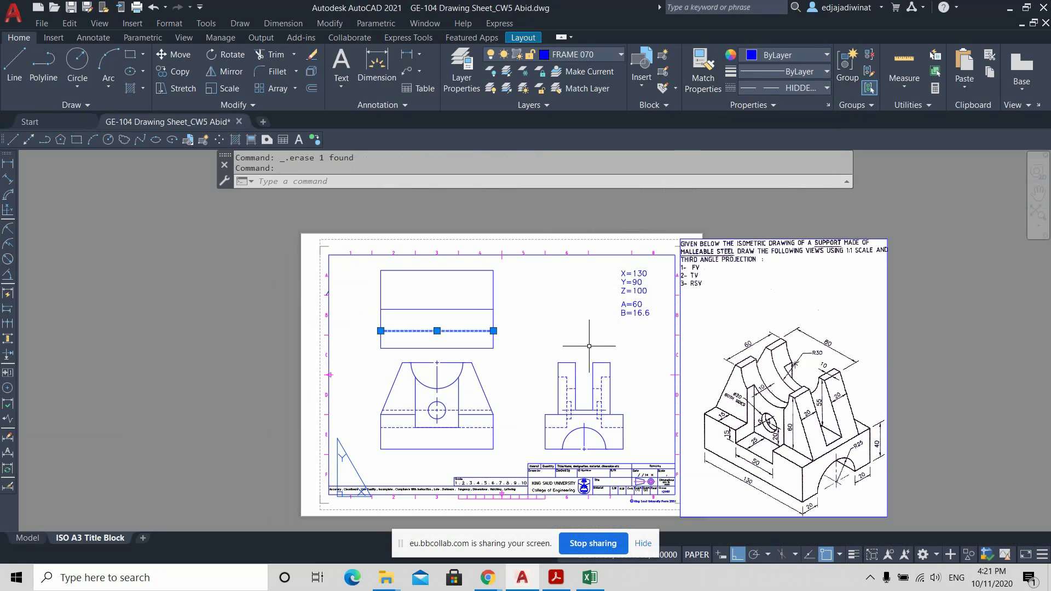
pyautogui.press('Escape')
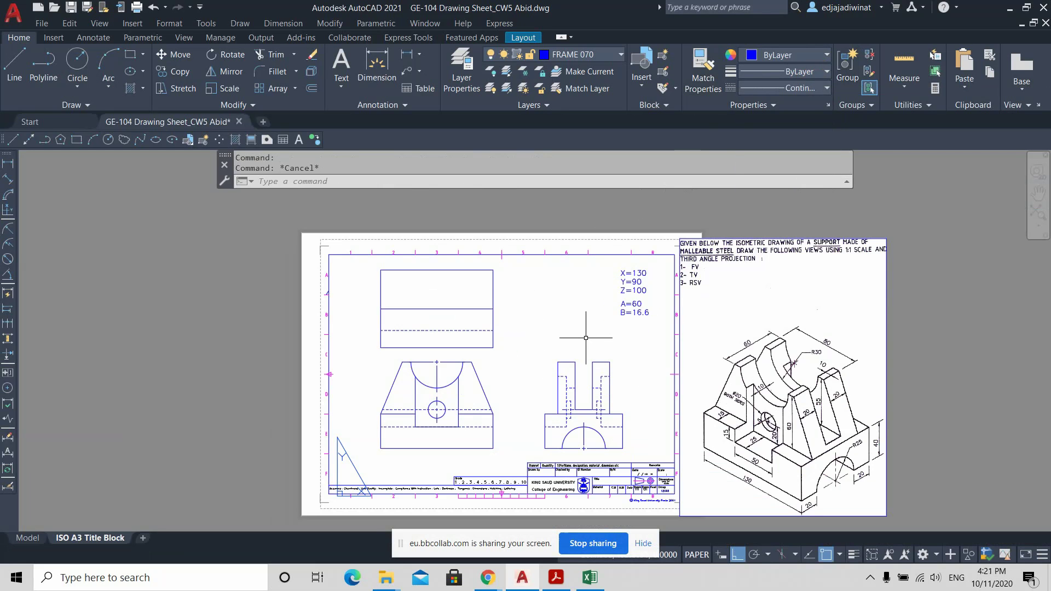
# Check the attendee list in the Blackboard Collaborate session in Chrome and return to the AutoCAD drawing.
pyautogui.moveTo(553, 324); pyautogui.dragTo(544, 309, button='middle')
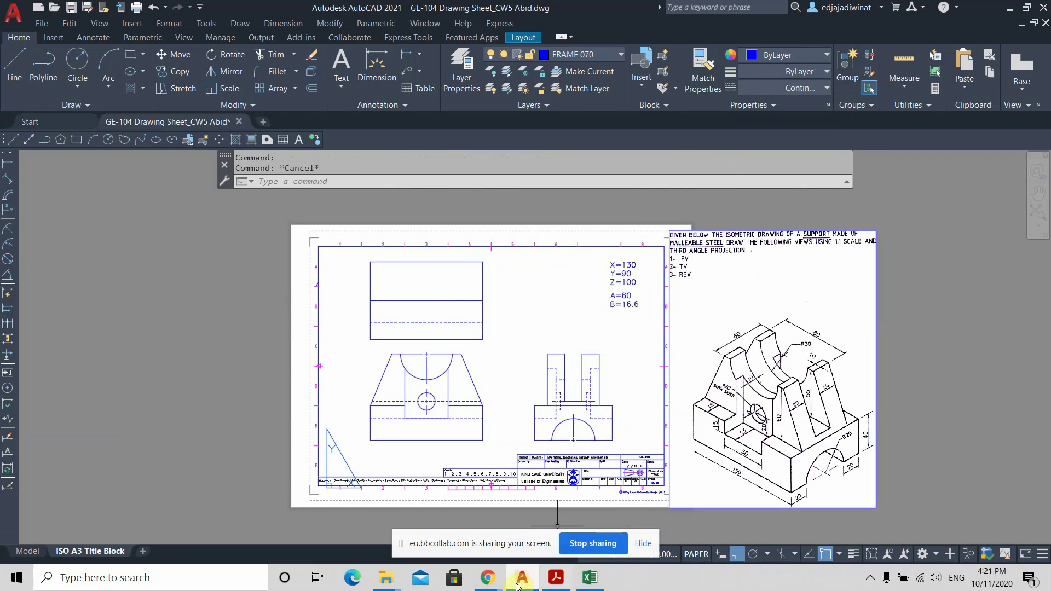
pyautogui.click(522, 579)
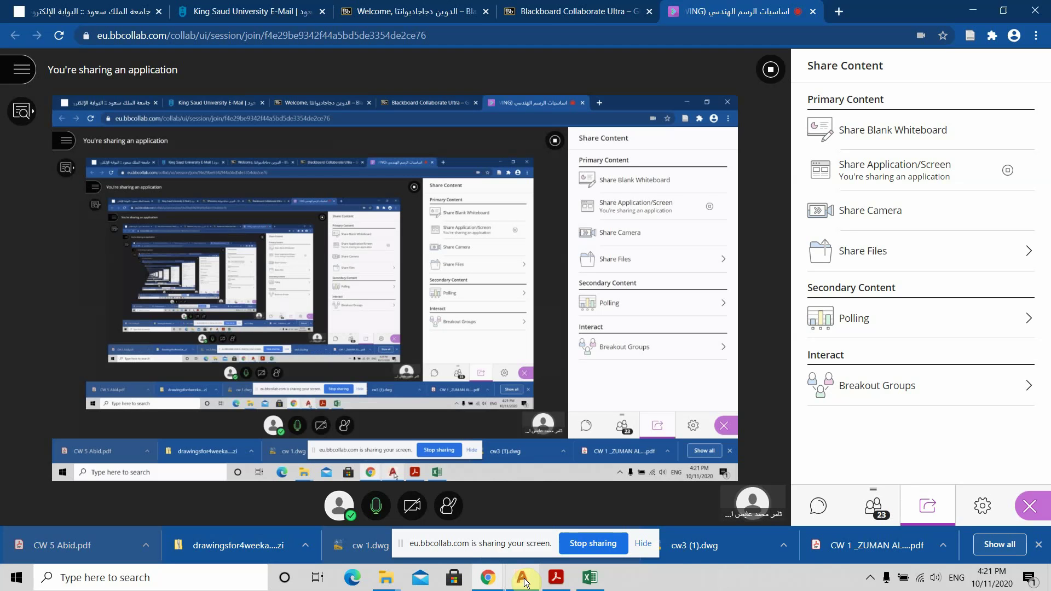
pyautogui.click(523, 579)
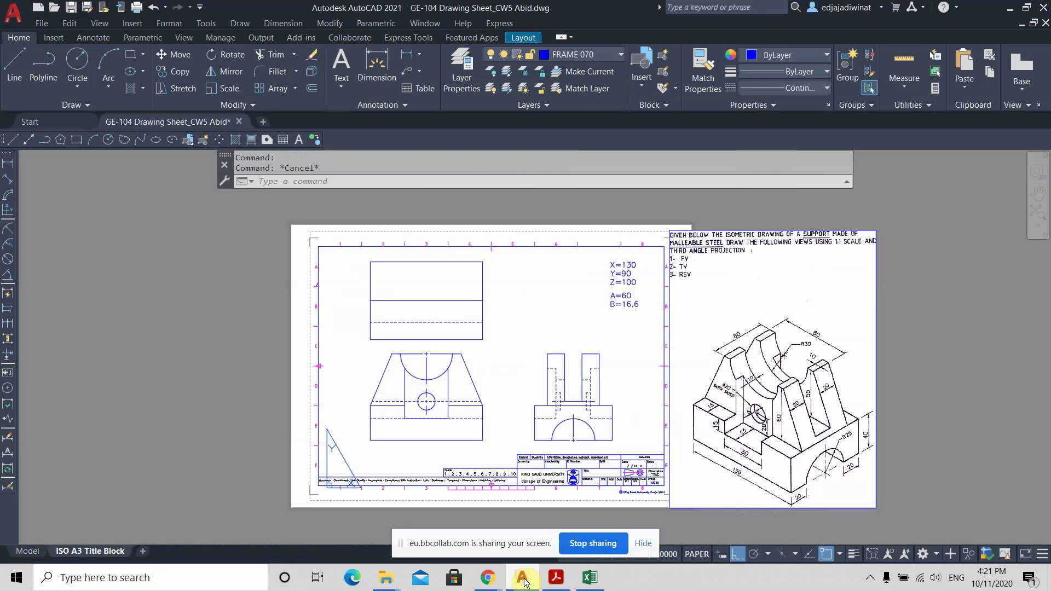
pyautogui.click(523, 580)
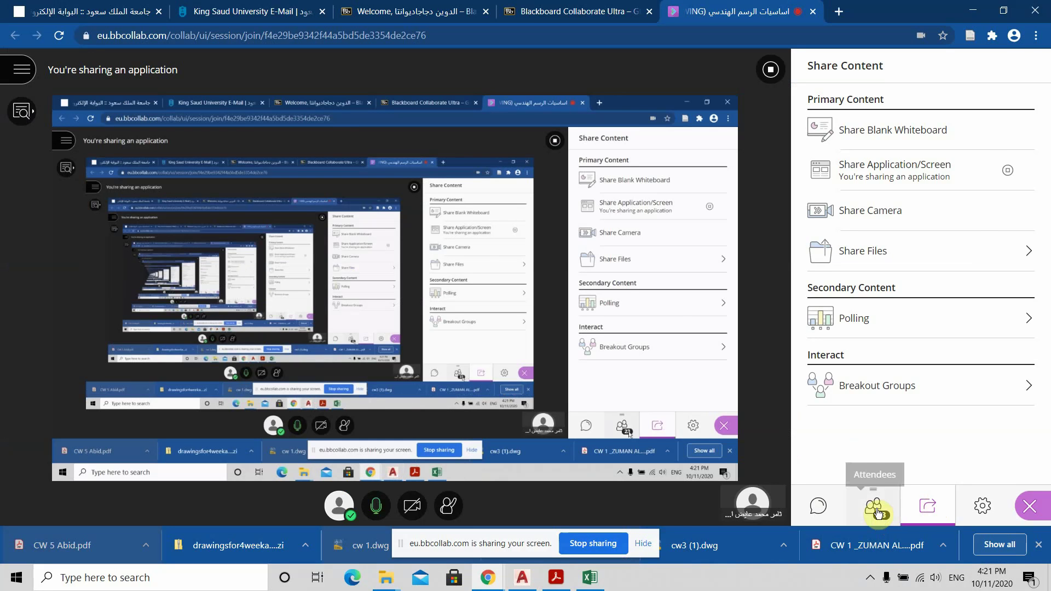
pyautogui.click(876, 511)
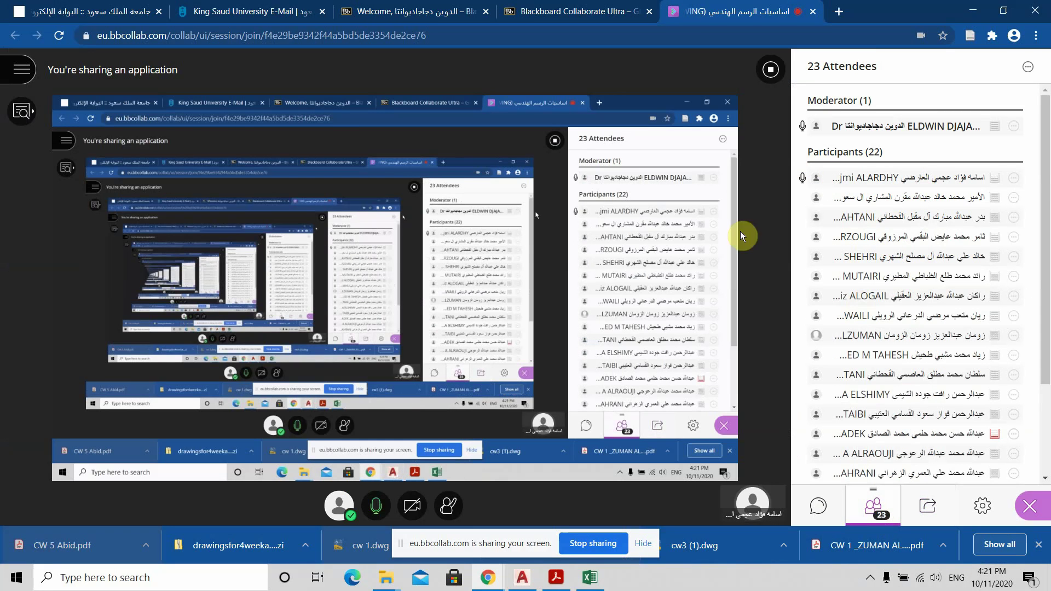
pyautogui.click(524, 582)
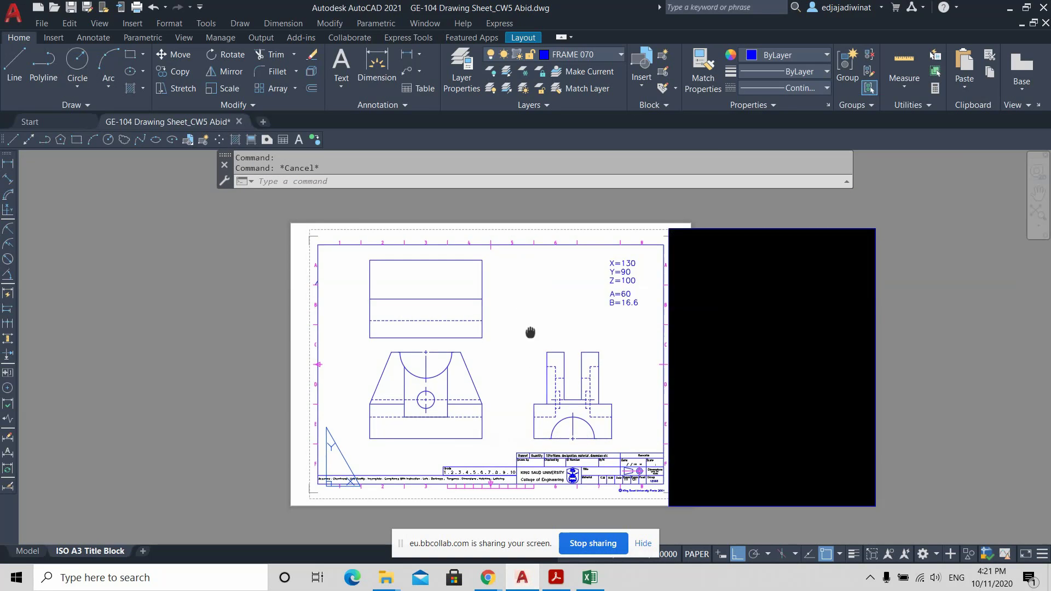
pyautogui.moveTo(535, 335); pyautogui.dragTo(536, 301, button='middle')
pyautogui.scroll(3, 521, 305)
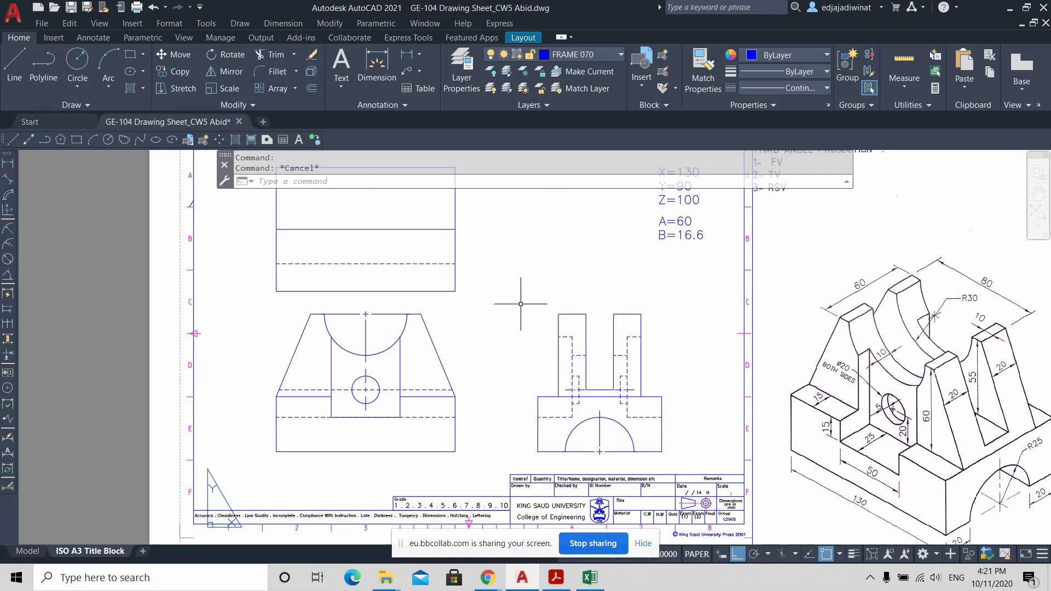
pyautogui.moveTo(532, 257)
pyautogui.mouseDown(button='middle')
pyautogui.moveTo(534, 298)
pyautogui.moveTo(497, 302)
pyautogui.mouseUp(button='middle')
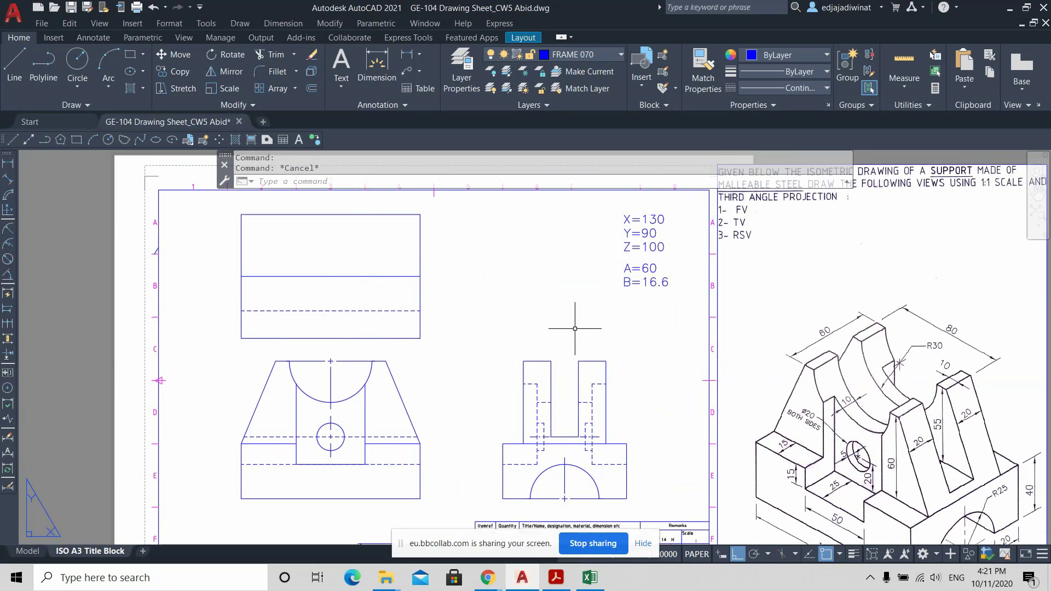
pyautogui.moveTo(522, 313); pyautogui.dragTo(517, 287, button='middle')
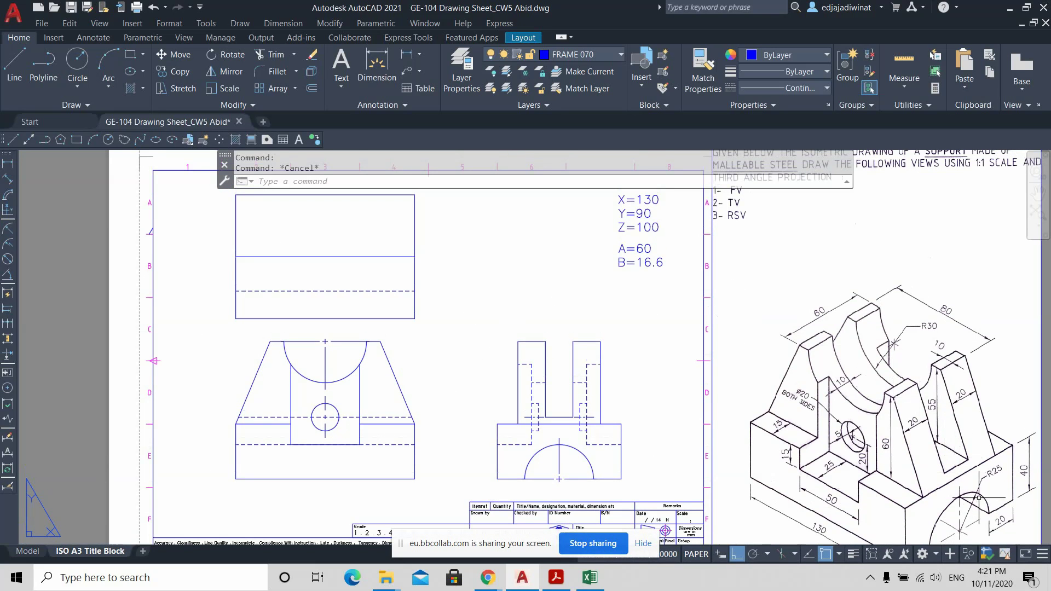
pyautogui.click(357, 255)
pyautogui.press('Escape')
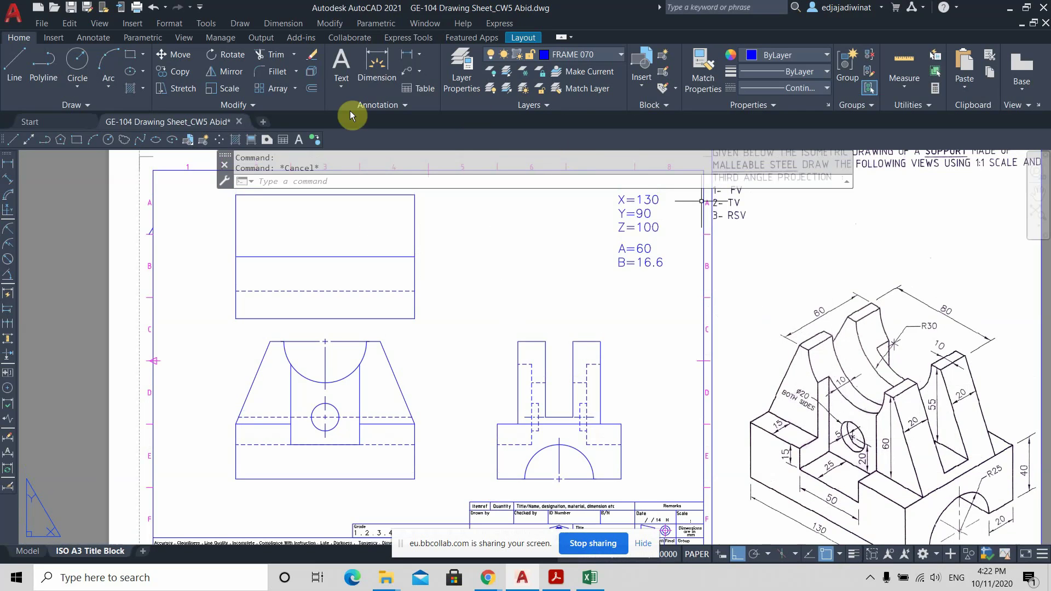
# Offset the top view's horizontal middle line by 30 towards the view's lower edge.
pyautogui.click(311, 88)
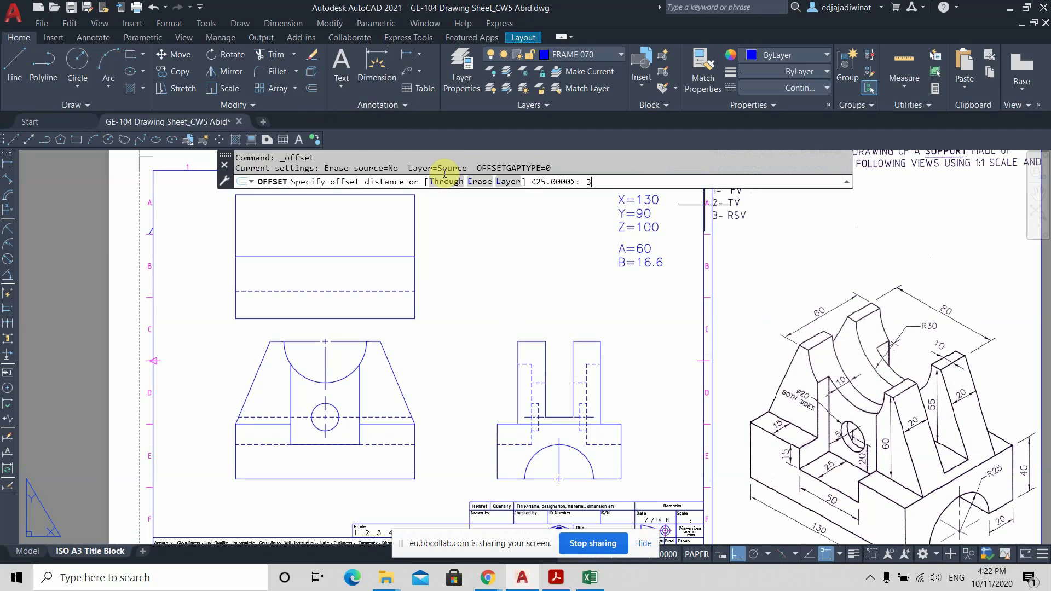
pyautogui.press('Return')
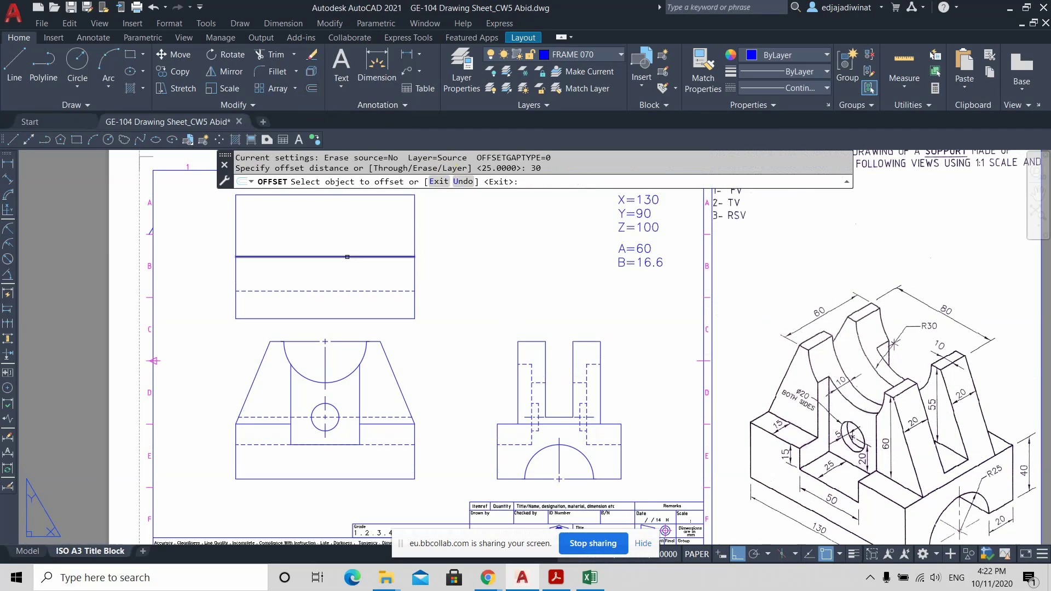
pyautogui.click(347, 257)
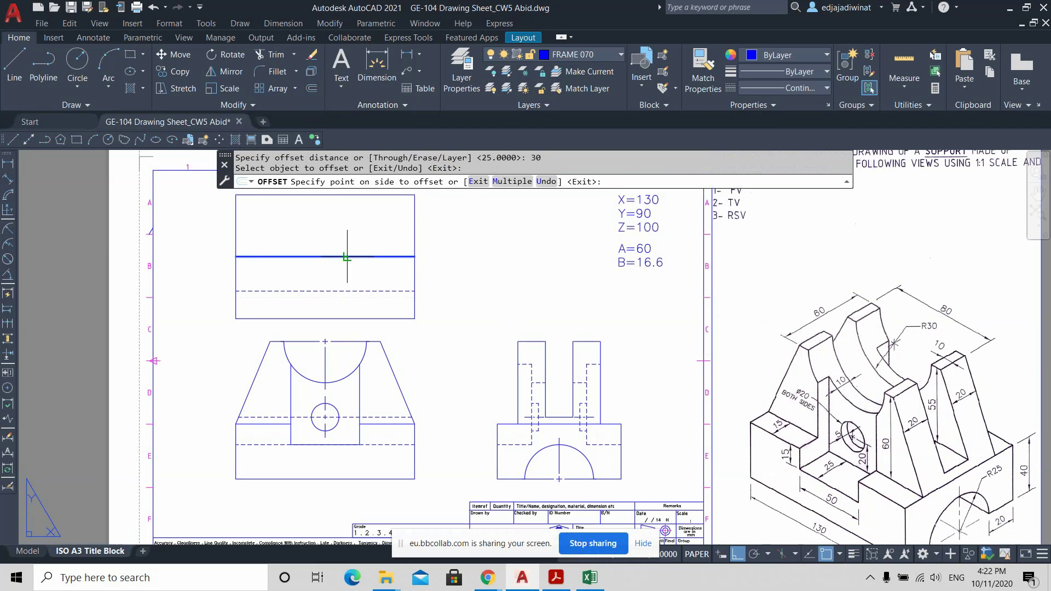
pyautogui.click(329, 308)
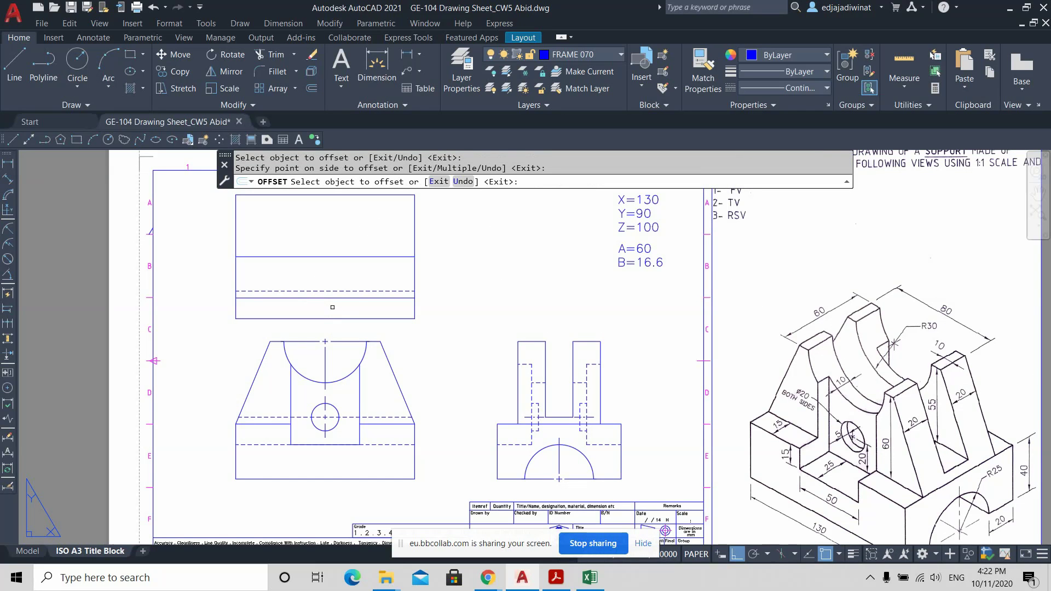
pyautogui.press('Return')
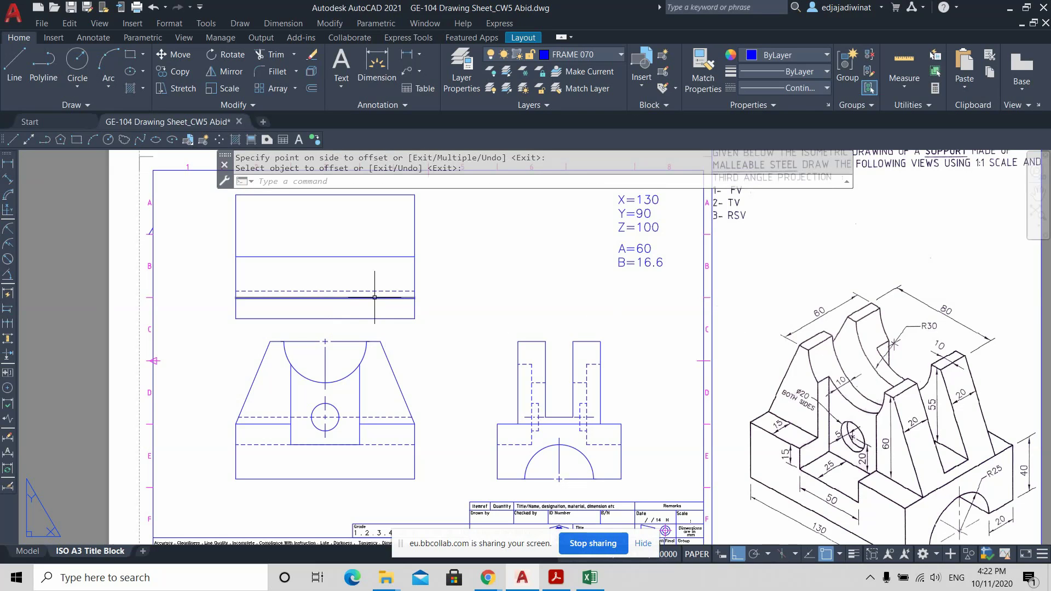
pyautogui.press('Return')
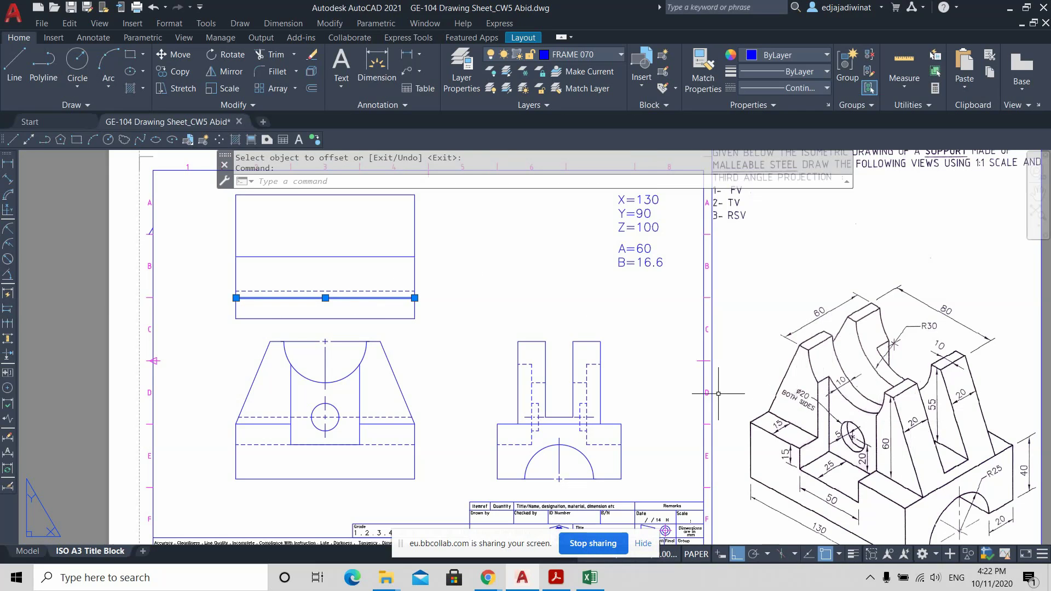
pyautogui.press('Escape')
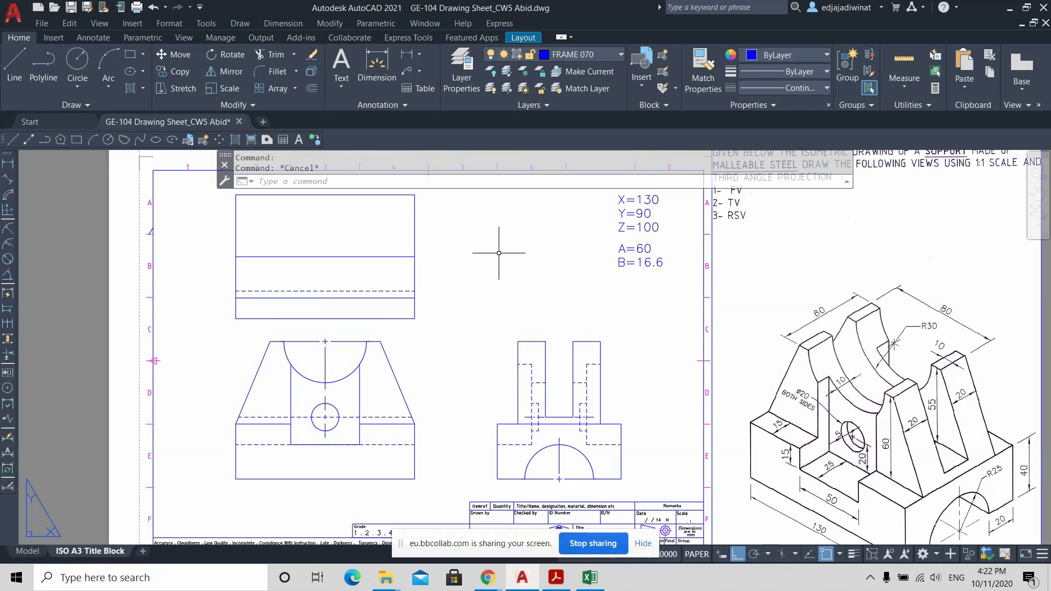
# Offset the solid line just below the top view's hidden line by 20 upward, towards the middle line.
pyautogui.click(312, 90)
pyautogui.press('Return')
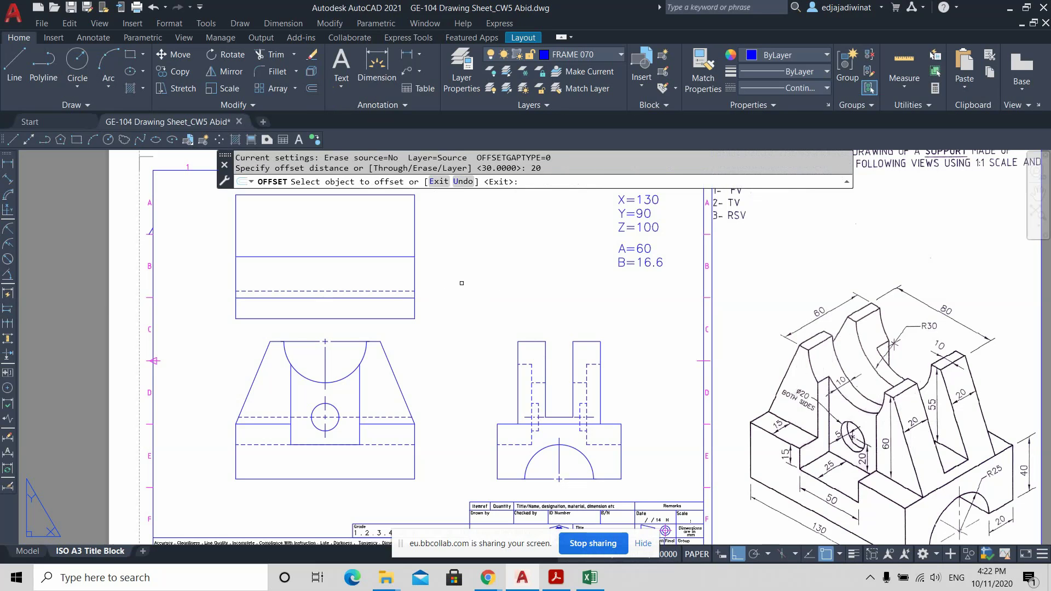
pyautogui.click(390, 298)
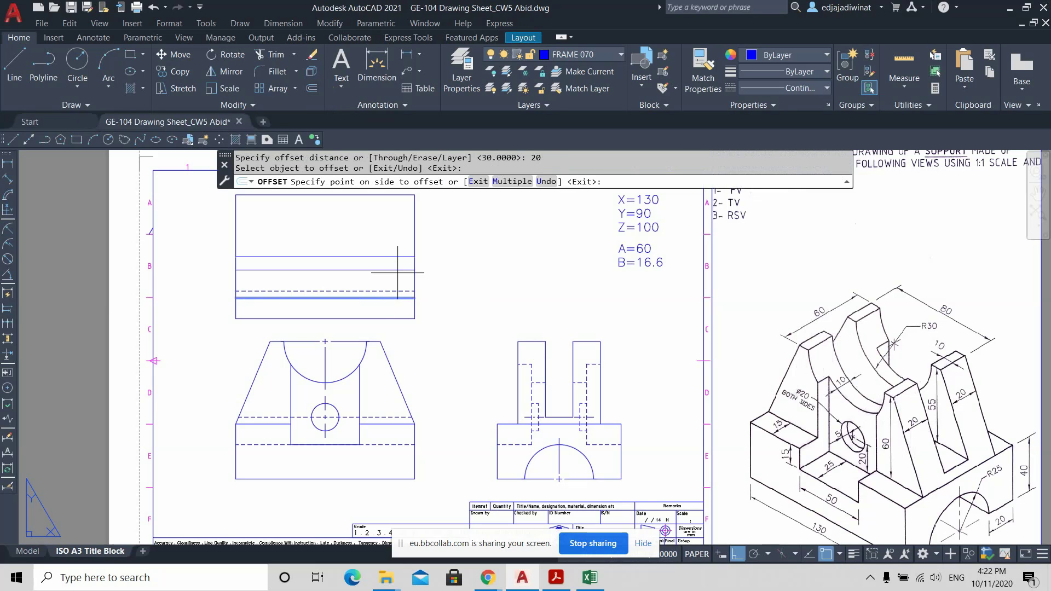
pyautogui.click(398, 272)
pyautogui.press('Escape')
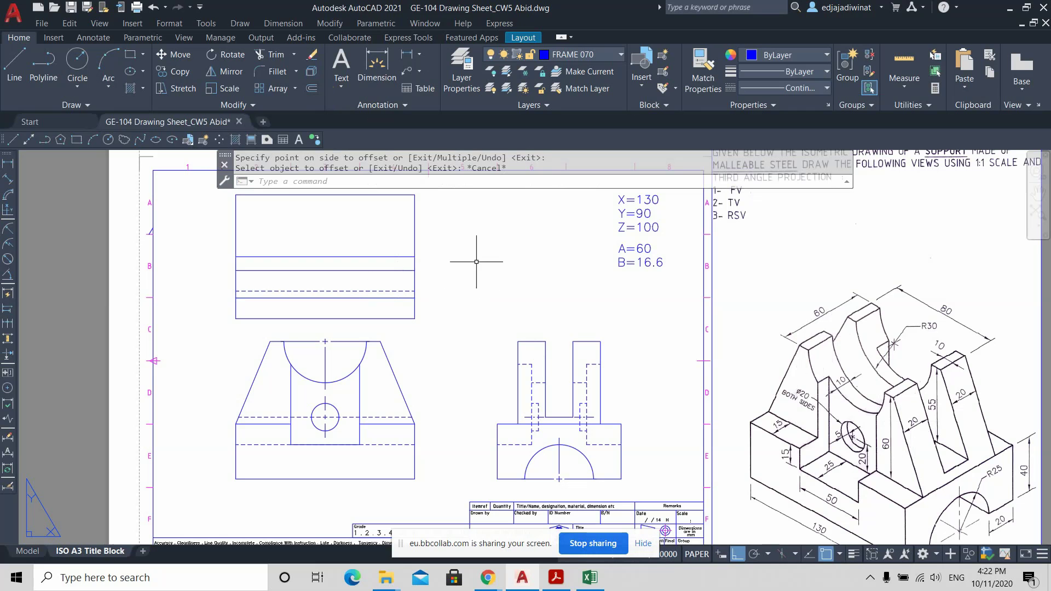
# Lengthen the top view's horizontal middle line by 5 beyond the outline at both ends.
pyautogui.click(398, 255)
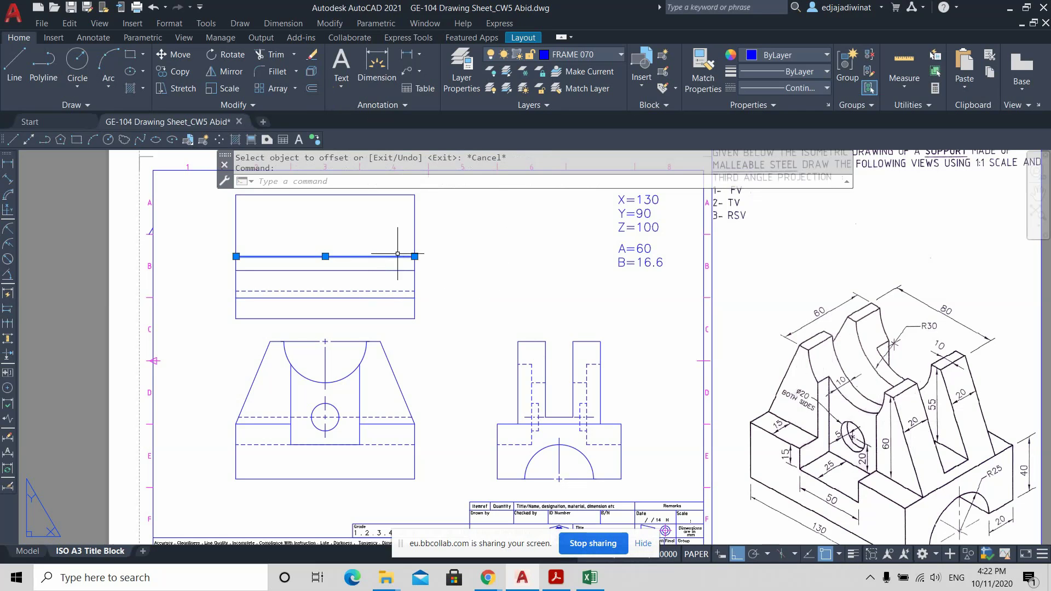
pyautogui.click(414, 256)
pyautogui.write('5')
pyautogui.press('Return')
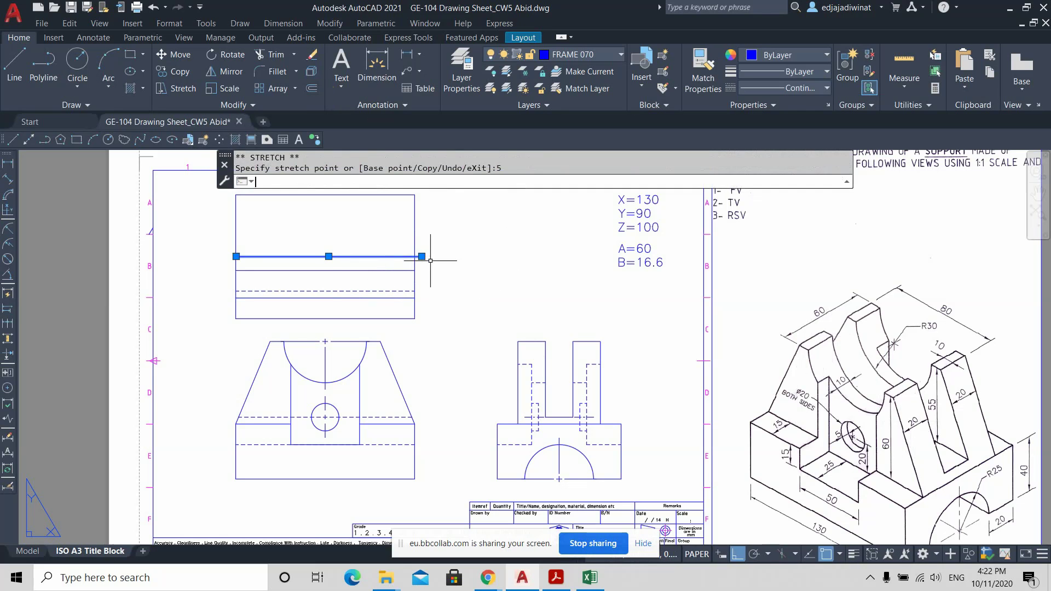
pyautogui.click(236, 256)
pyautogui.write('5')
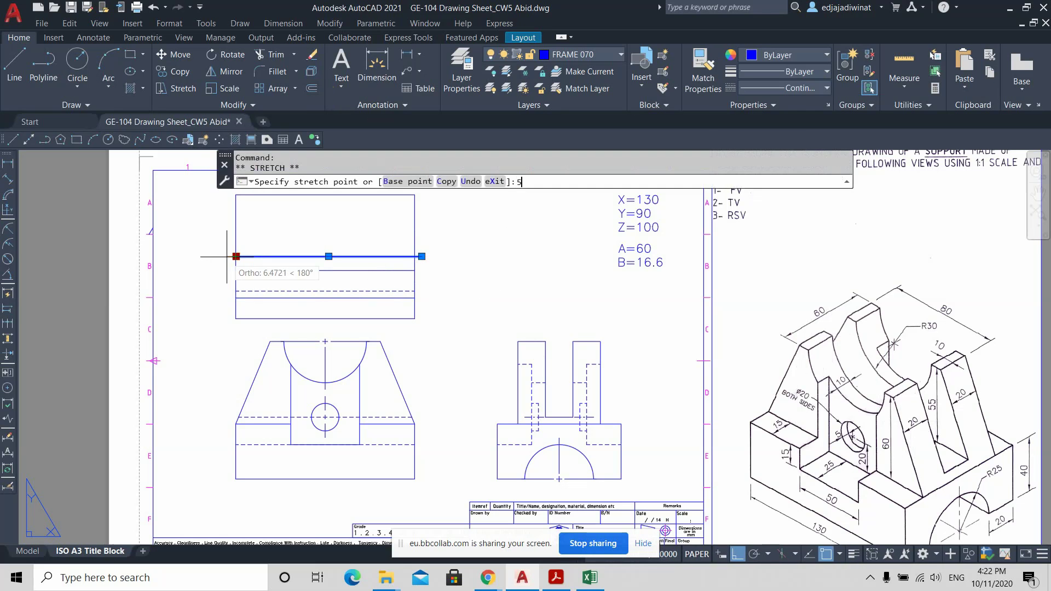
pyautogui.press('Return')
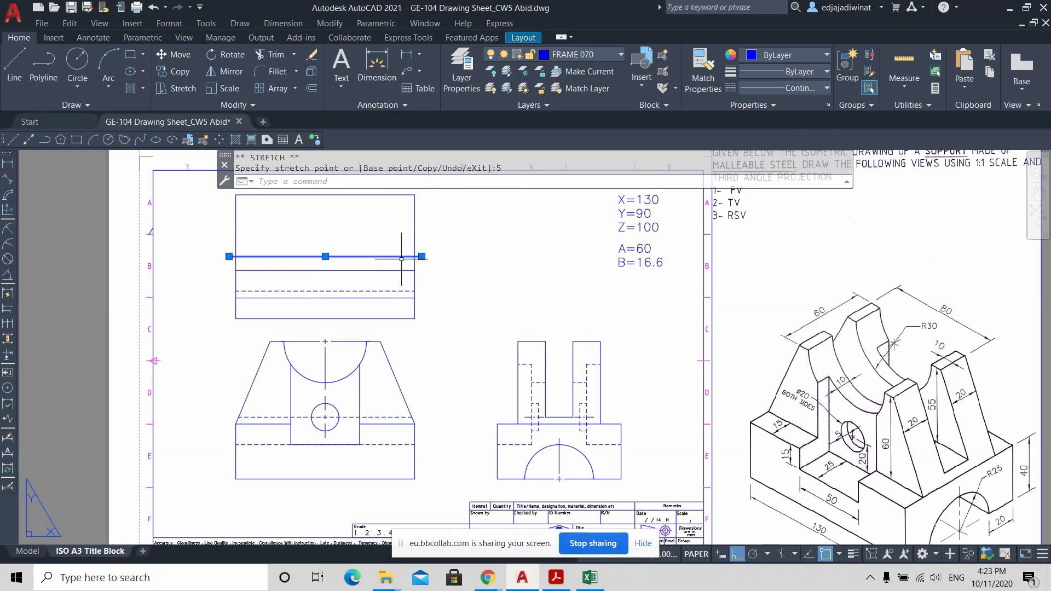
# Change the linetype of the top view's extended middle line to a dash-dot centre line.
pyautogui.click(813, 88)
pyautogui.click(806, 147)
pyautogui.press('Escape')
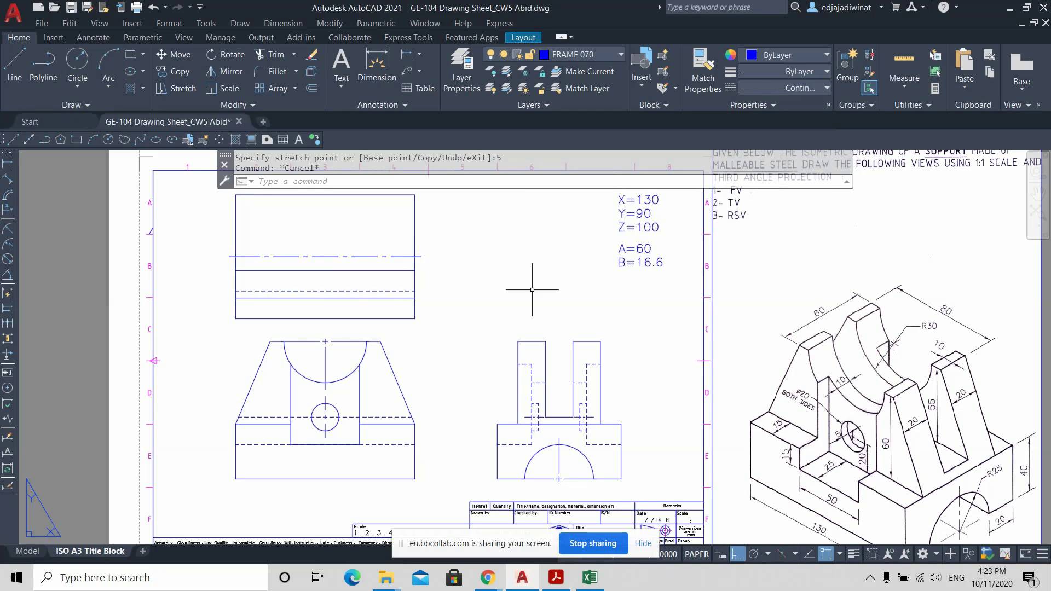
# Compare the top view's two solid offset lines and the front view's short top edges with the isometric drawing.
pyautogui.click(404, 272)
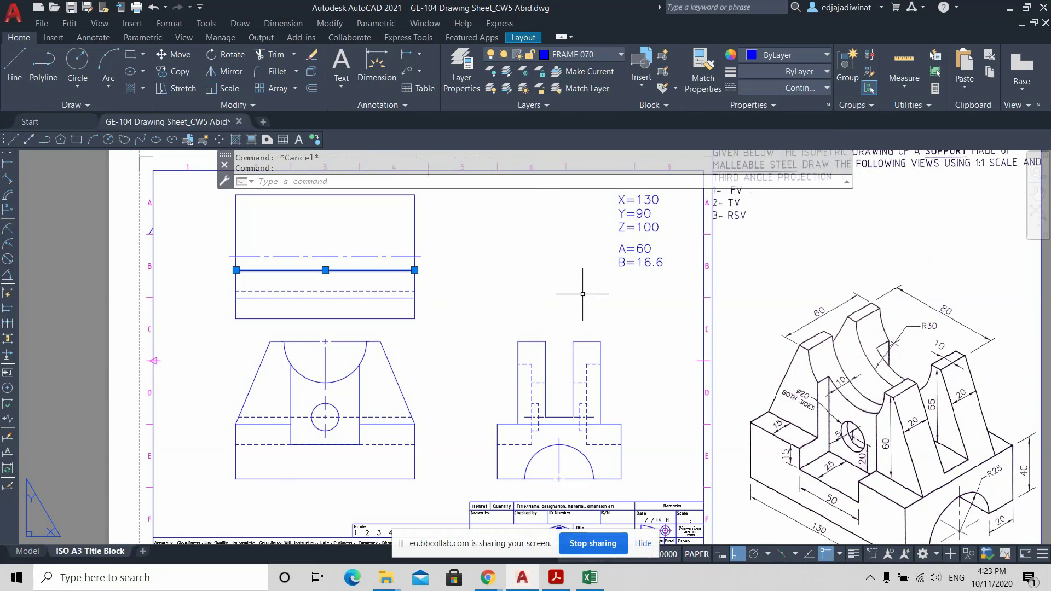
pyautogui.moveTo(604, 289); pyautogui.dragTo(488, 307, button='middle')
pyautogui.press('Escape')
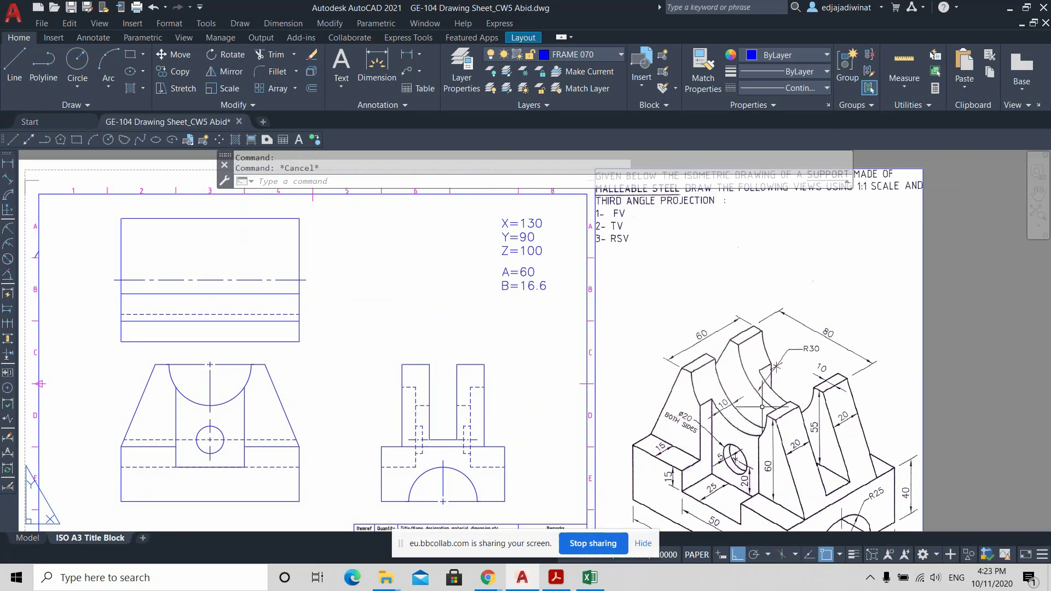
pyautogui.moveTo(797, 475); pyautogui.dragTo(798, 482, button='middle')
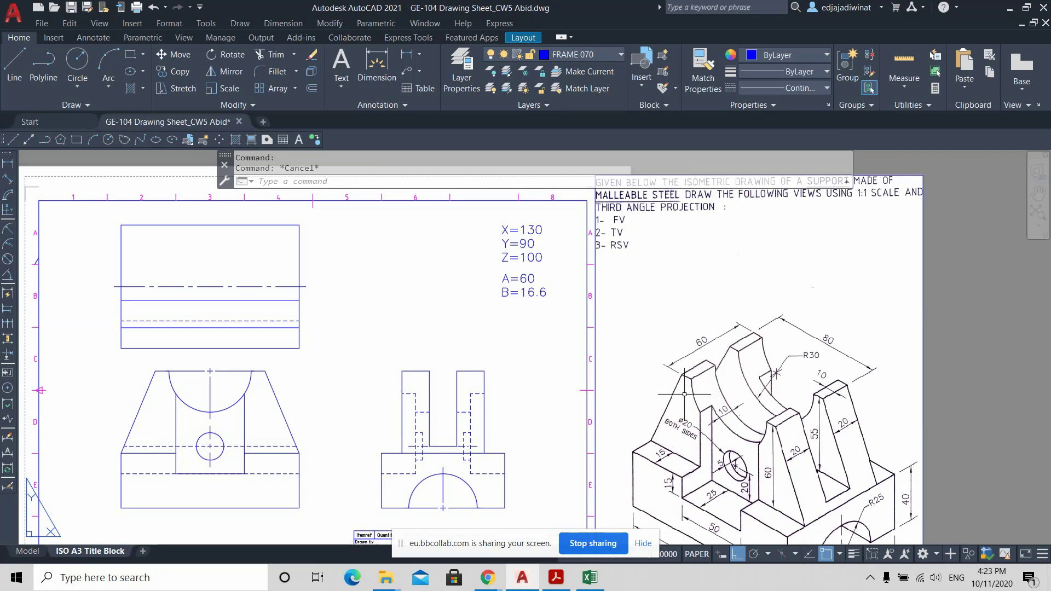
pyautogui.press('ctrl')
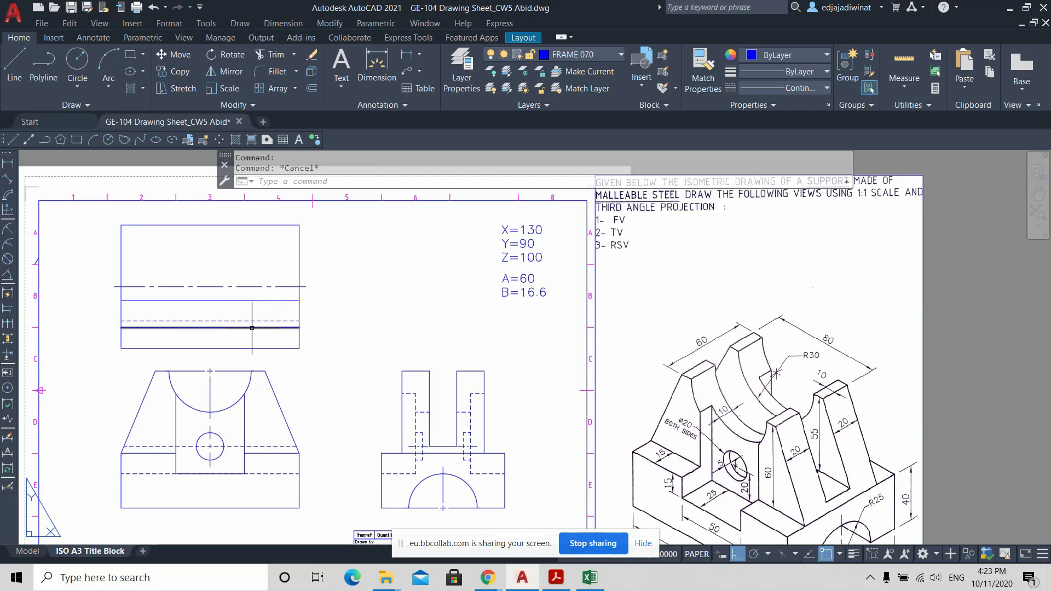
pyautogui.click(252, 328)
pyautogui.click(253, 300)
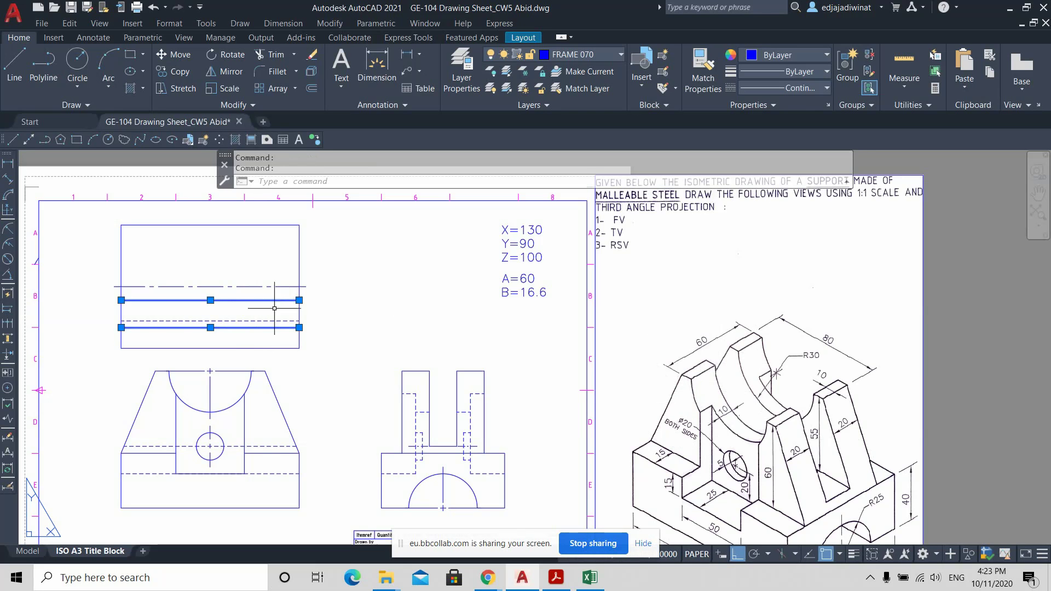
pyautogui.press('Escape')
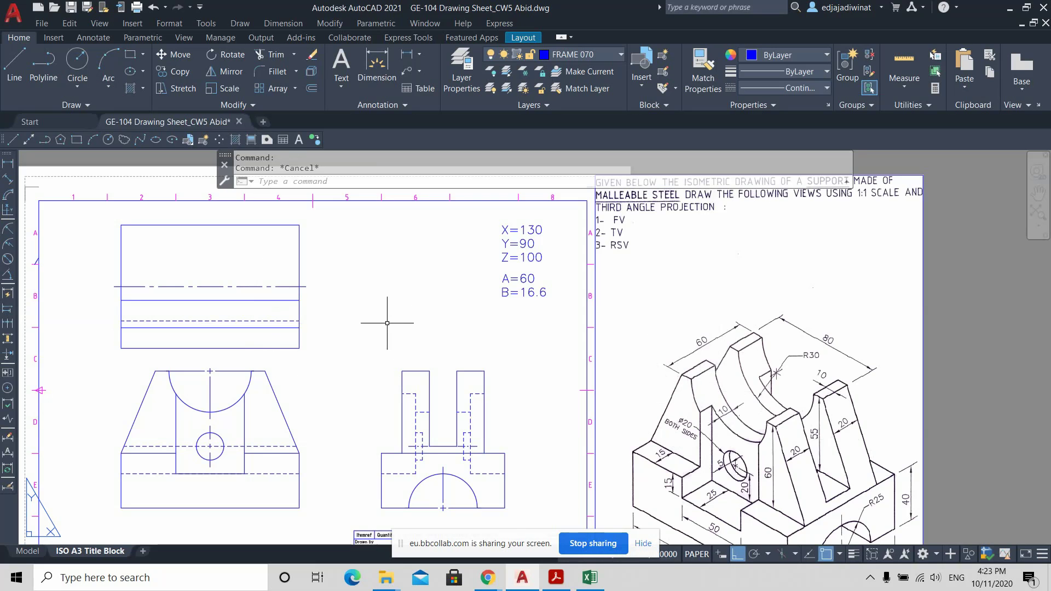
pyautogui.moveTo(382, 323); pyautogui.dragTo(409, 335, button='middle')
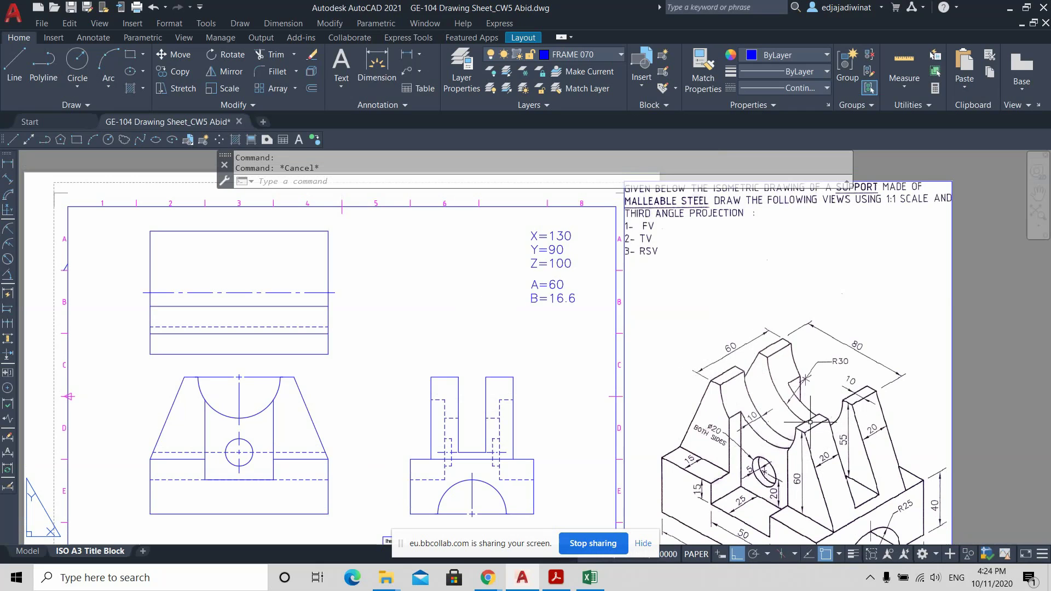
pyautogui.click(287, 378)
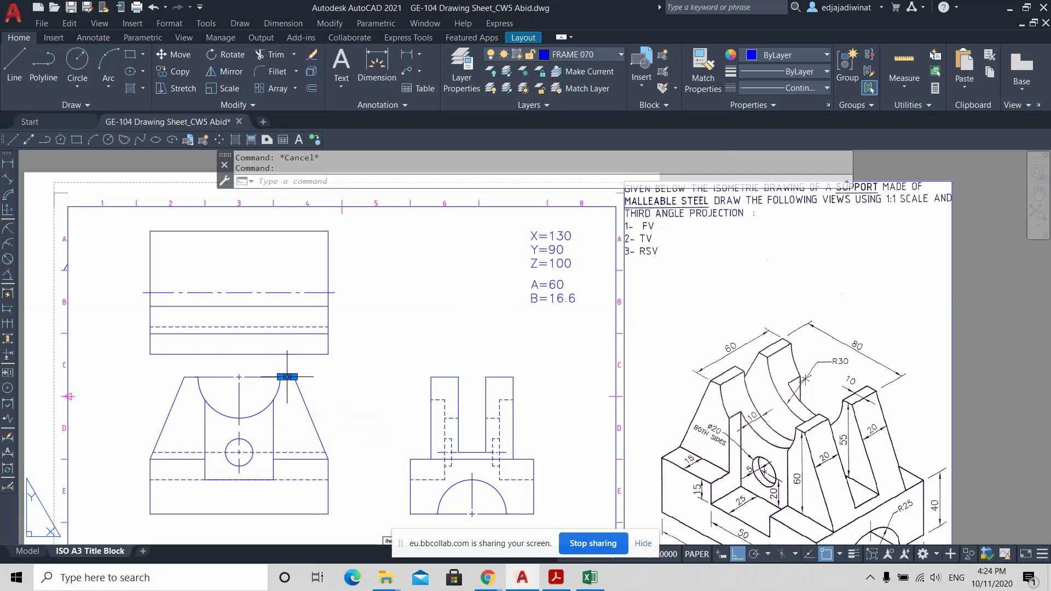
pyautogui.click(189, 377)
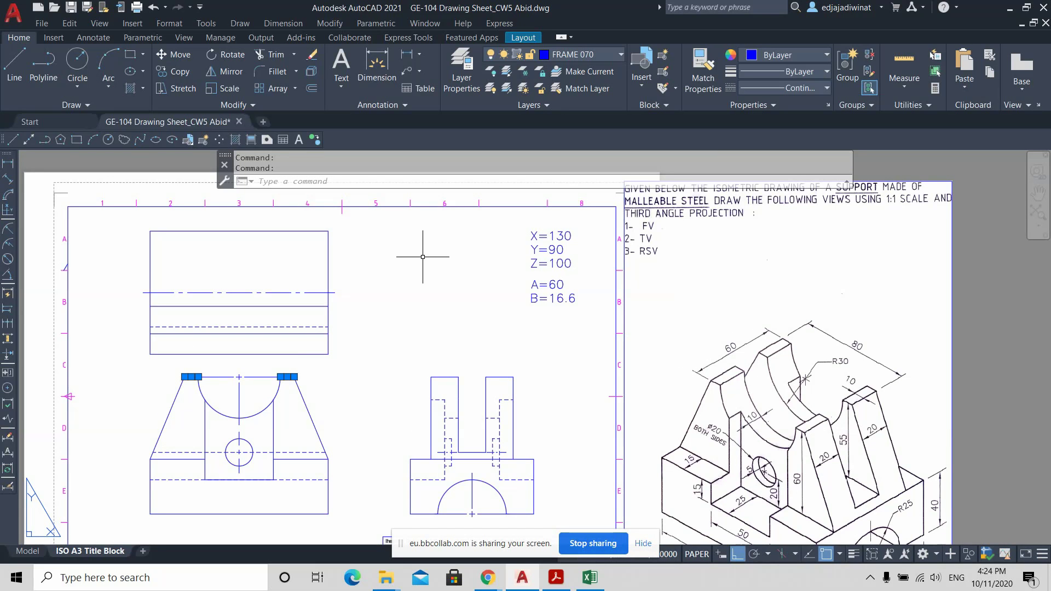
pyautogui.press('Escape')
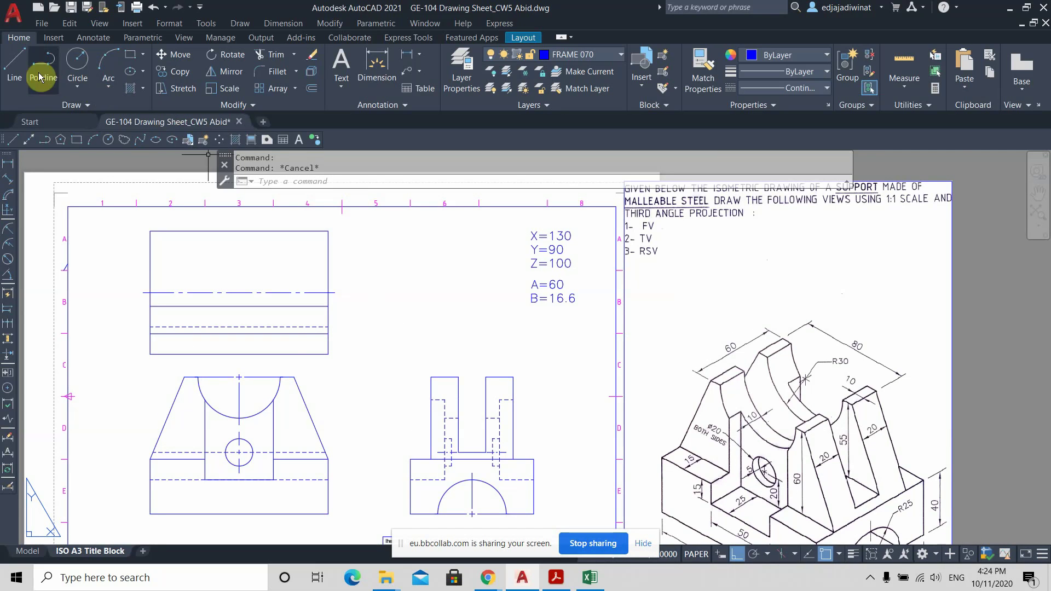
# Draw a vertical projection line from the front view's top right corner up to the top view's upper solid offset line.
pyautogui.click(15, 68)
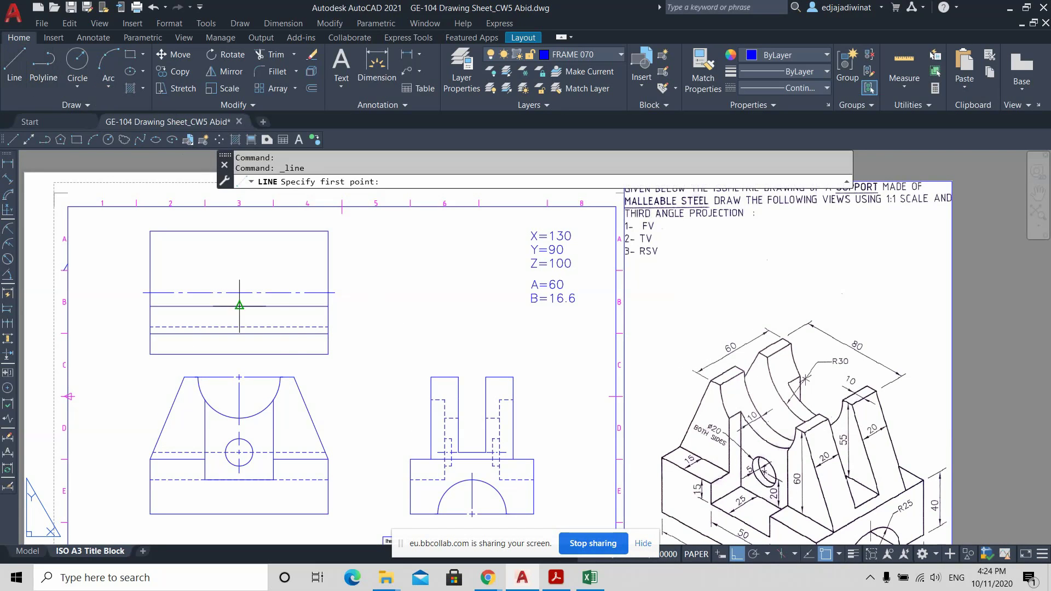
pyautogui.click(294, 377)
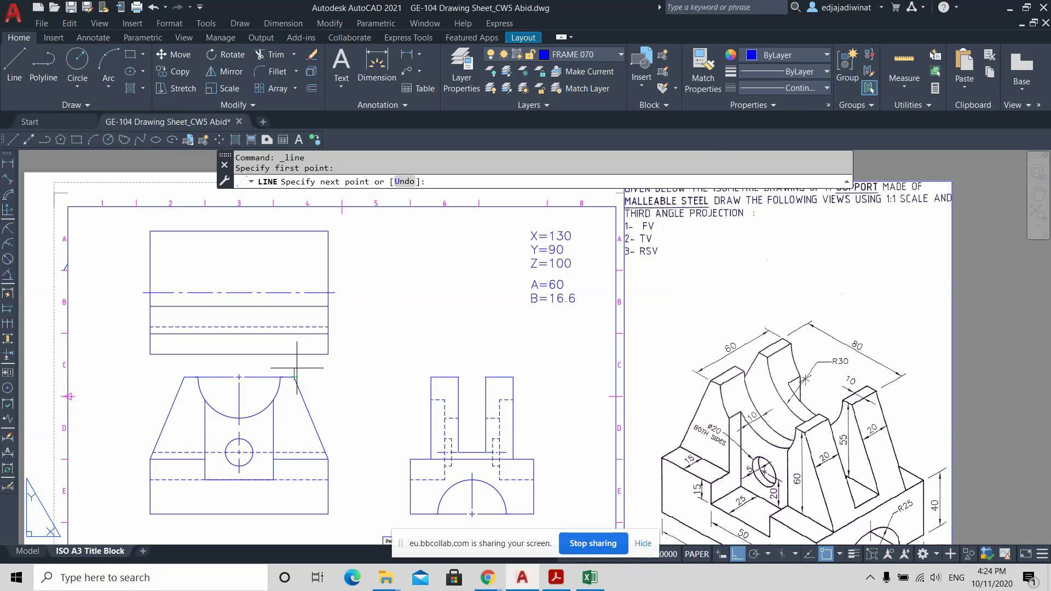
pyautogui.click(294, 307)
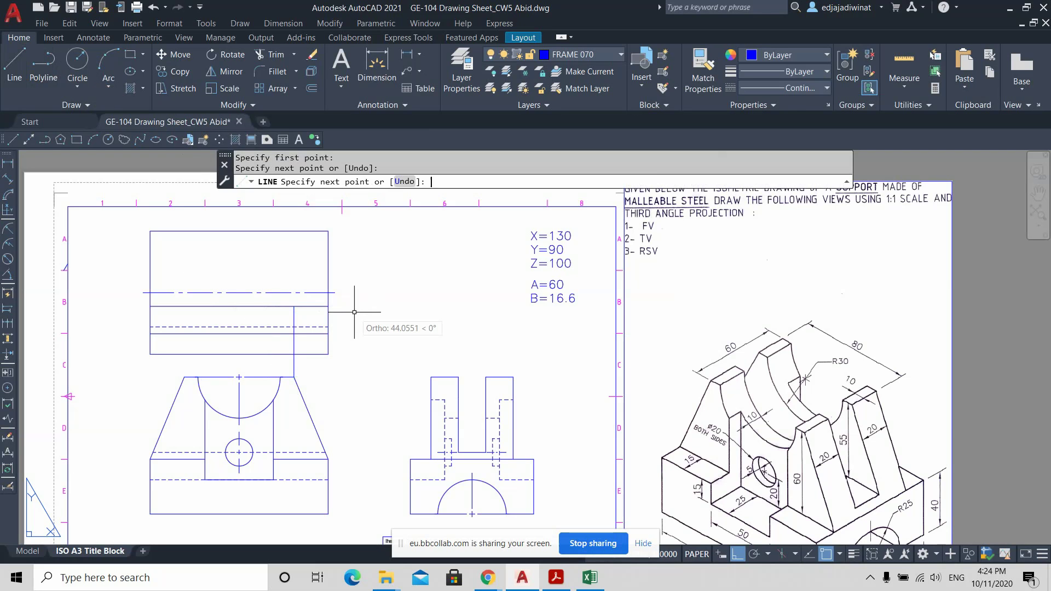
pyautogui.press('Return')
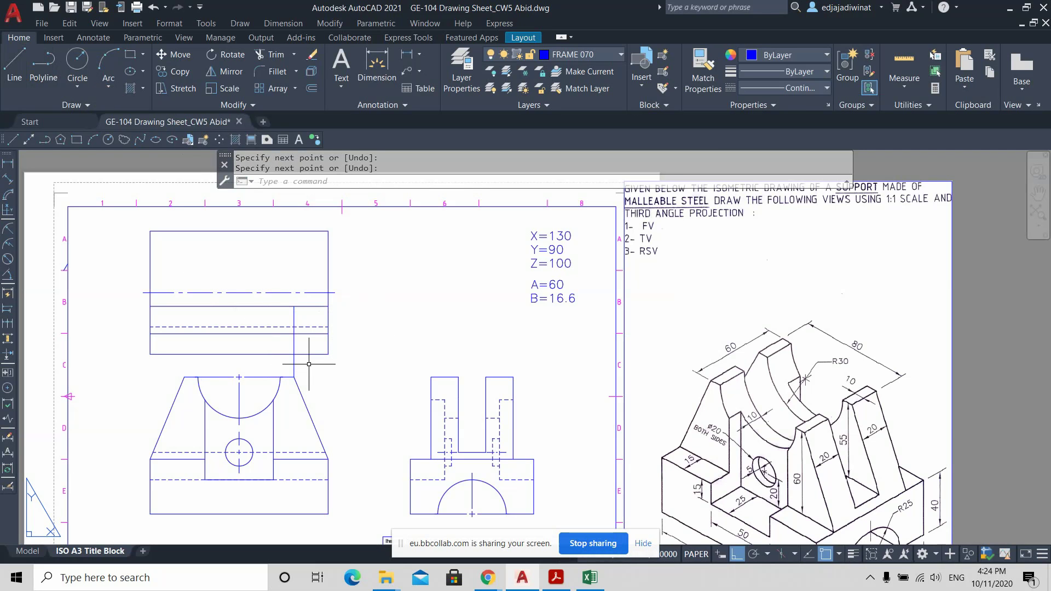
# Draw a vertical projection line from the right end of the front view's large arc up to the top view's upper solid offset line.
pyautogui.click(11, 68)
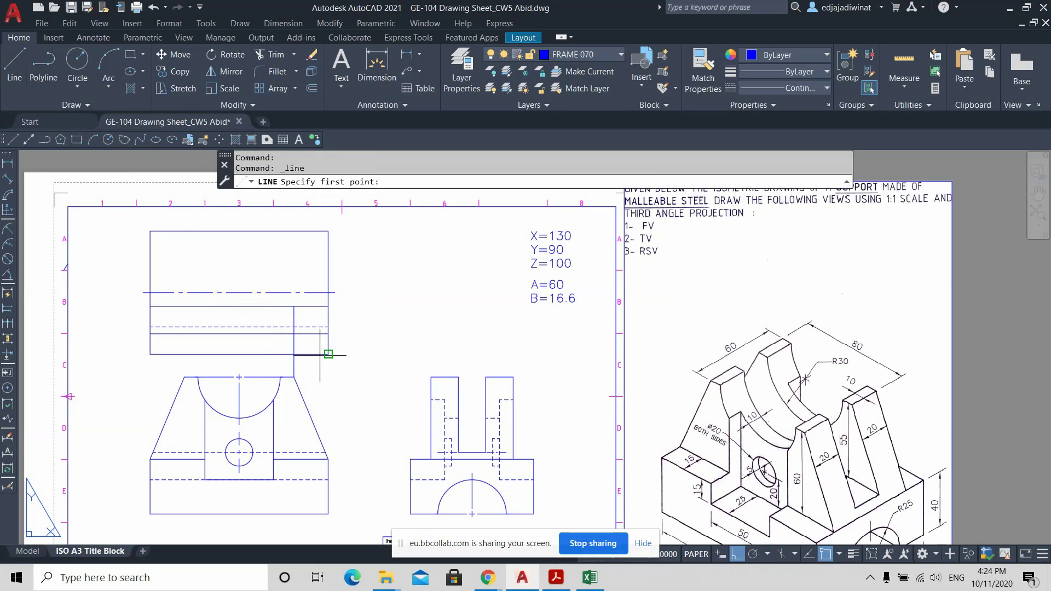
pyautogui.scroll(7, 275, 377)
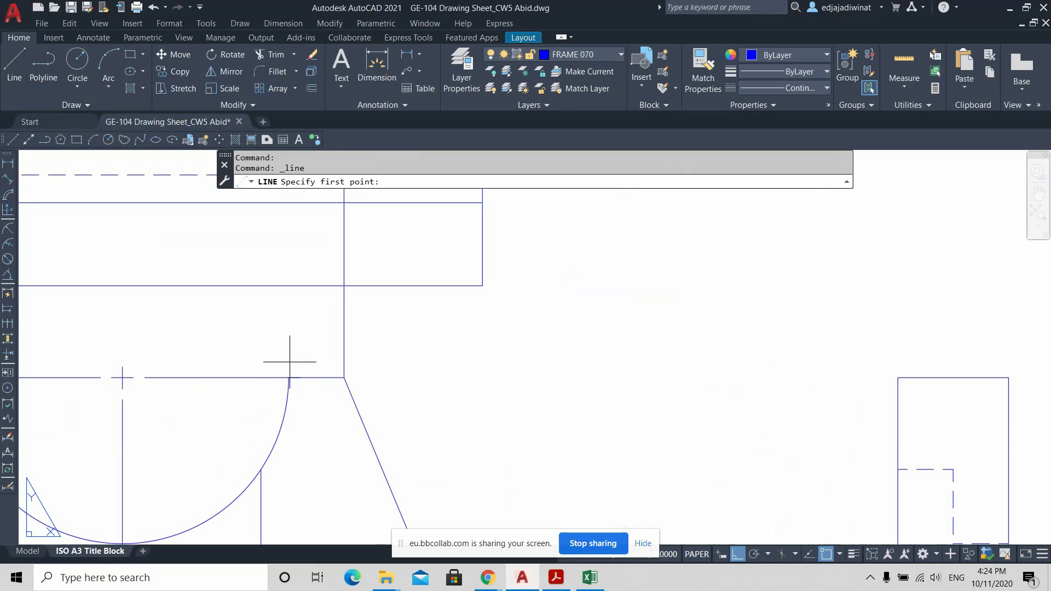
pyautogui.click(289, 377)
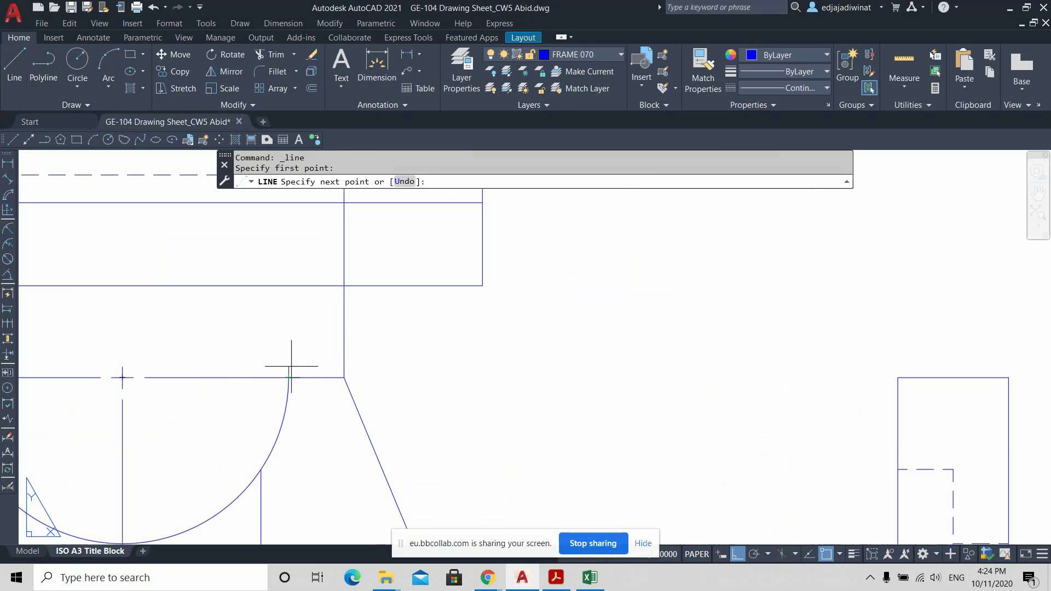
pyautogui.scroll(-4, 290, 315)
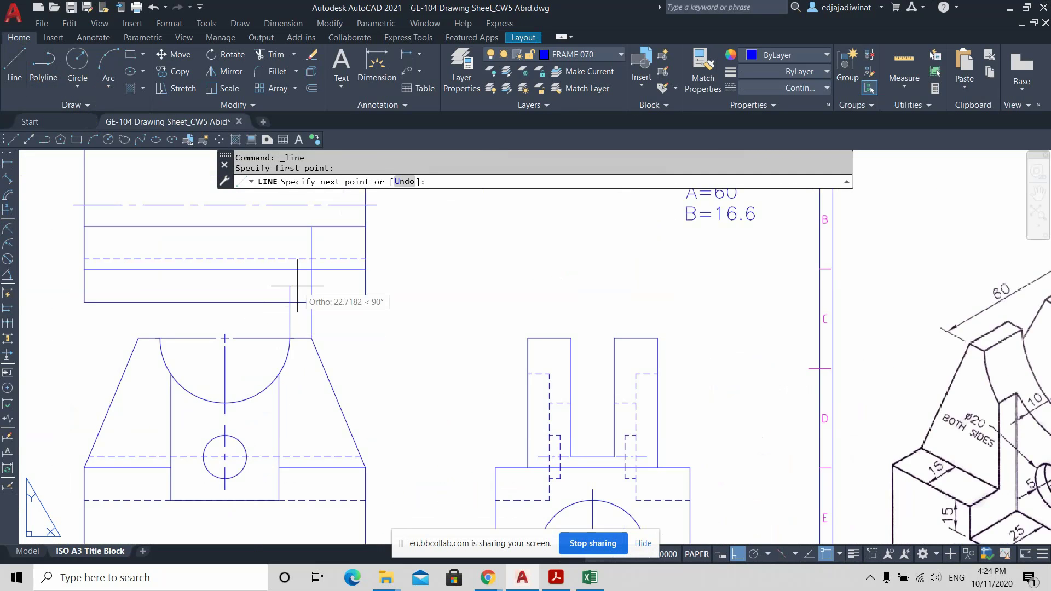
pyautogui.click(289, 227)
pyautogui.press('Return')
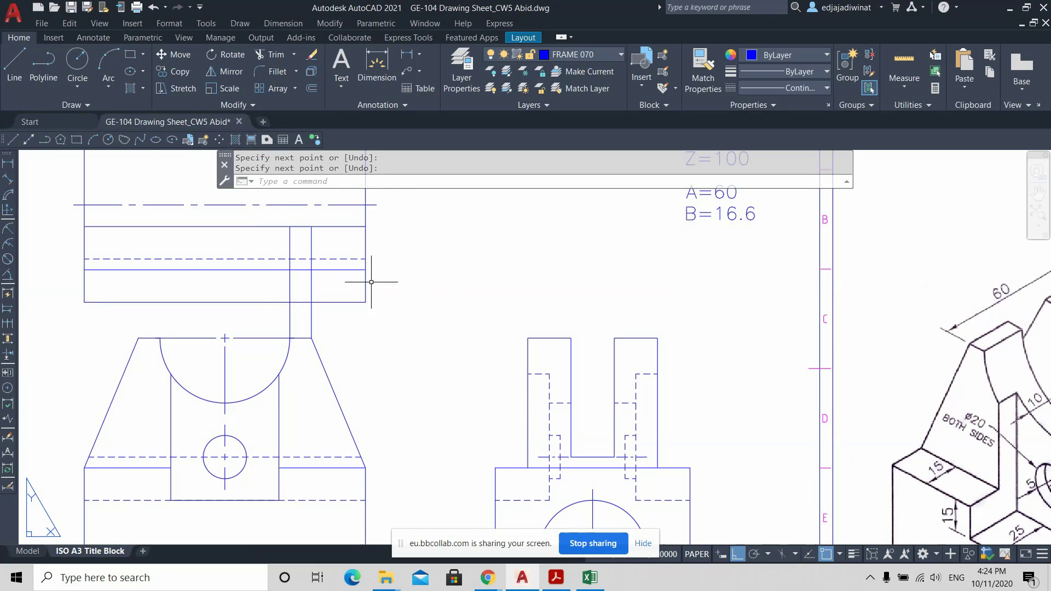
pyautogui.scroll(-3, 378, 280)
pyautogui.scroll(3, 386, 284)
pyautogui.scroll(-3, 441, 340)
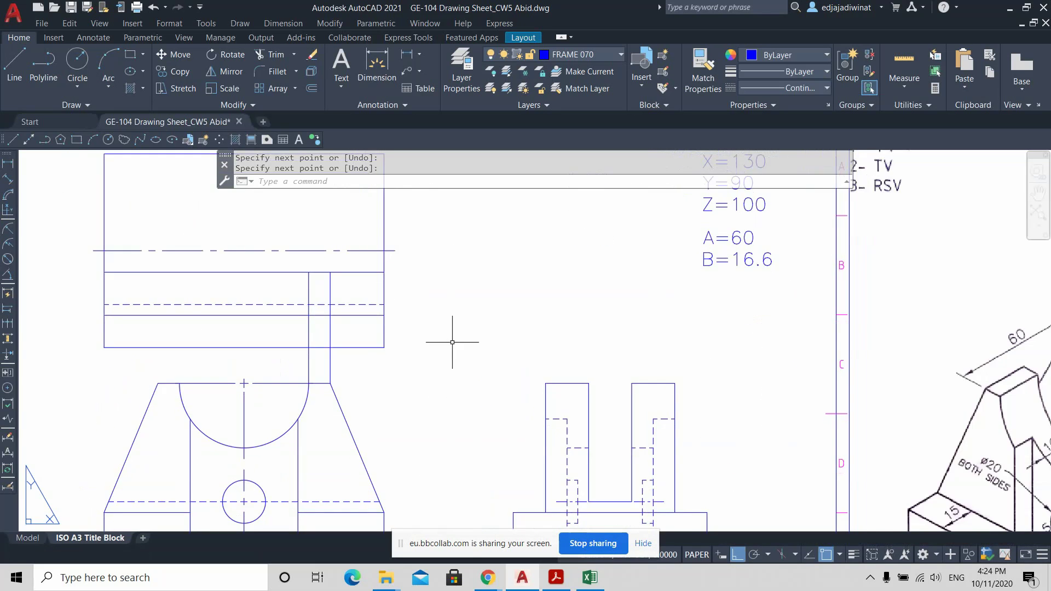
# Trim the two vertical projection lines below the top view's lower solid offset line, keeping only the segments between the solid offset lines.
pyautogui.scroll(3, 441, 347)
pyautogui.scroll(-4, 441, 348)
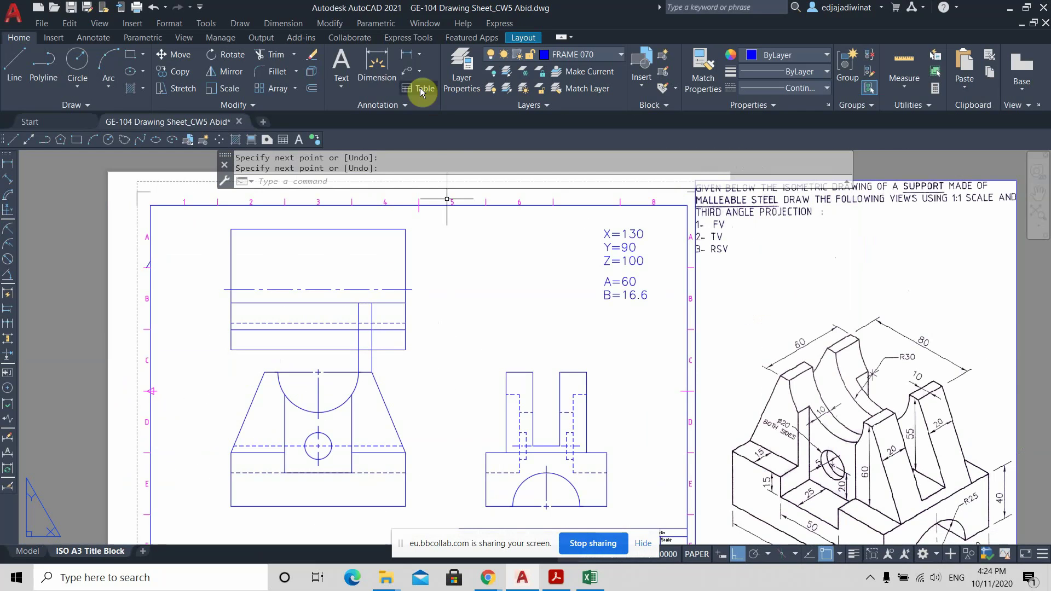
pyautogui.click(273, 54)
pyautogui.click(405, 355)
pyautogui.click(359, 357)
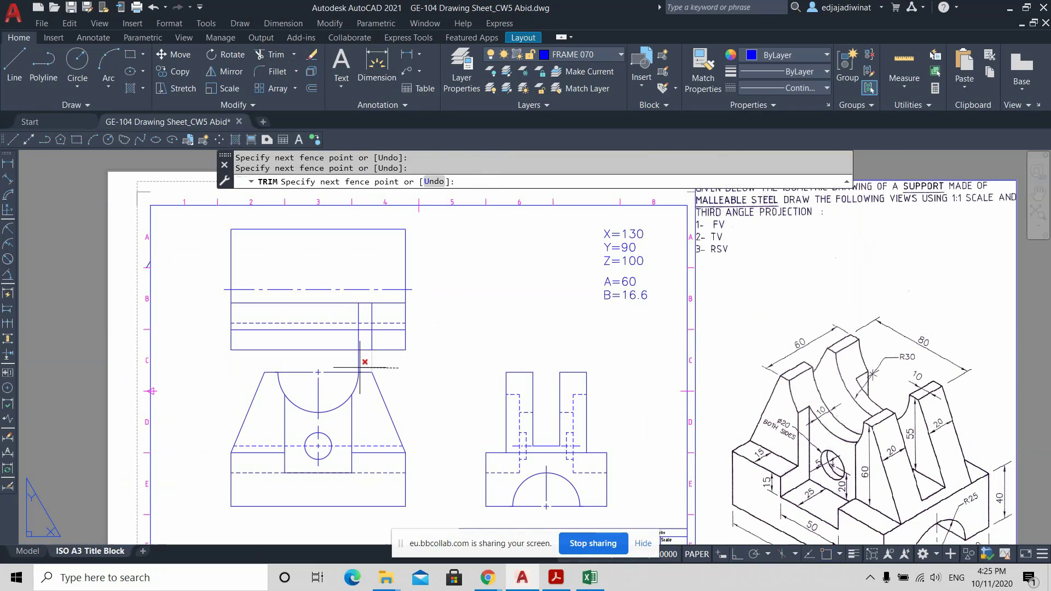
pyautogui.press('Return')
pyautogui.click(369, 360)
pyautogui.moveTo(370, 360)
pyautogui.mouseDown()
pyautogui.moveTo(350, 360)
pyautogui.moveTo(379, 344)
pyautogui.moveTo(350, 338)
pyautogui.mouseUp()
pyautogui.press('Escape')
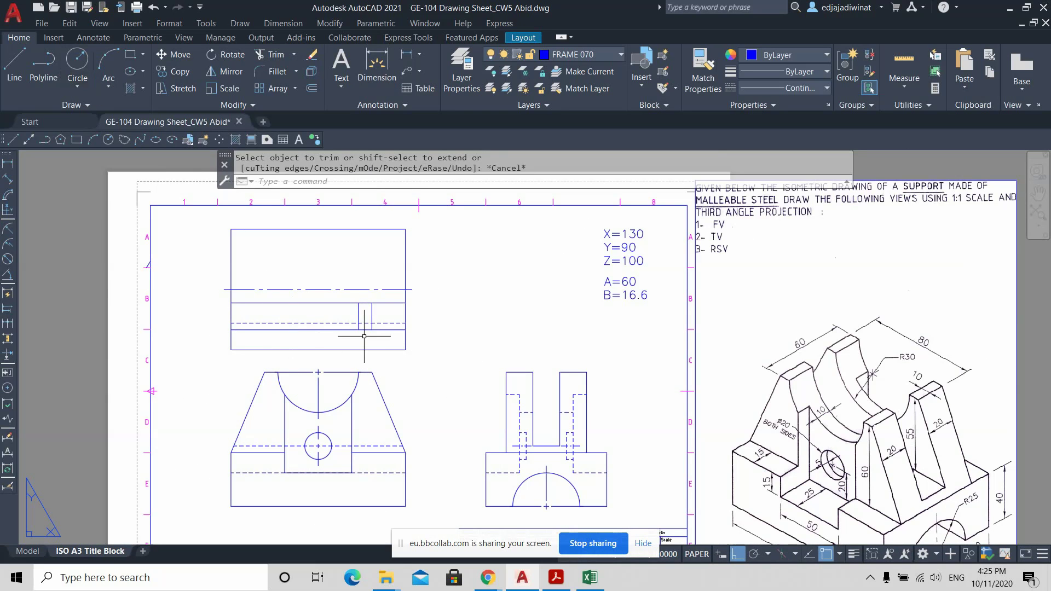
# Mirror the two short vertical lines across the top view's vertical middle axis, keeping the source lines.
pyautogui.click(350, 312)
pyautogui.click(355, 315)
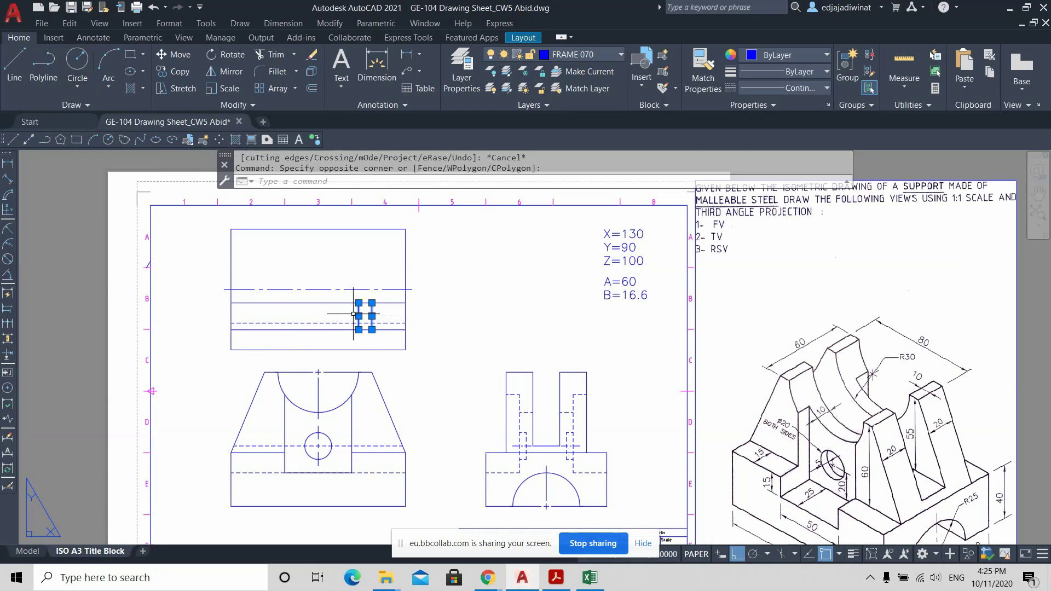
pyautogui.click(224, 71)
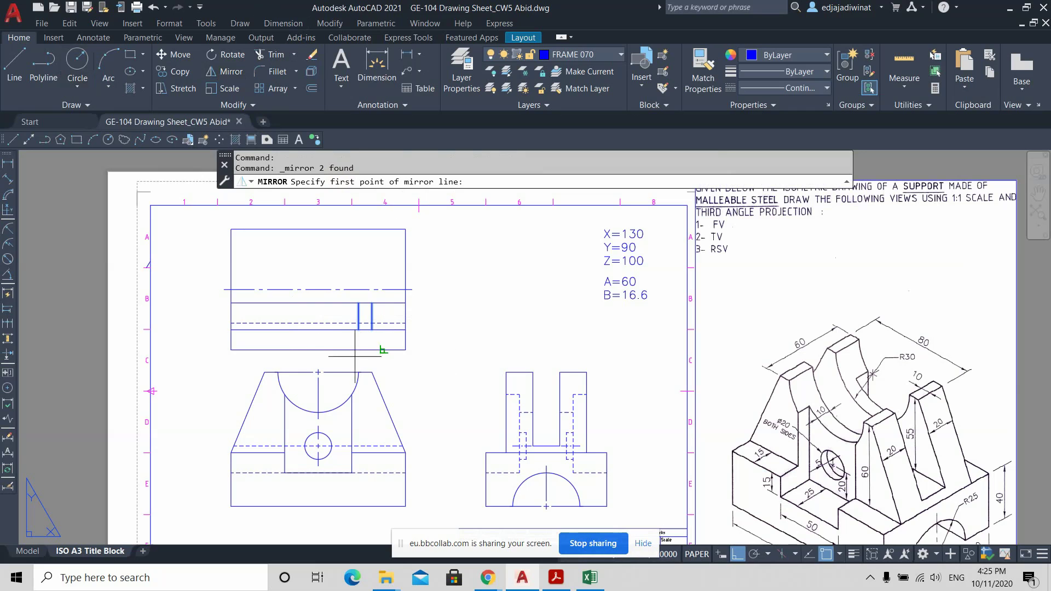
pyautogui.click(318, 350)
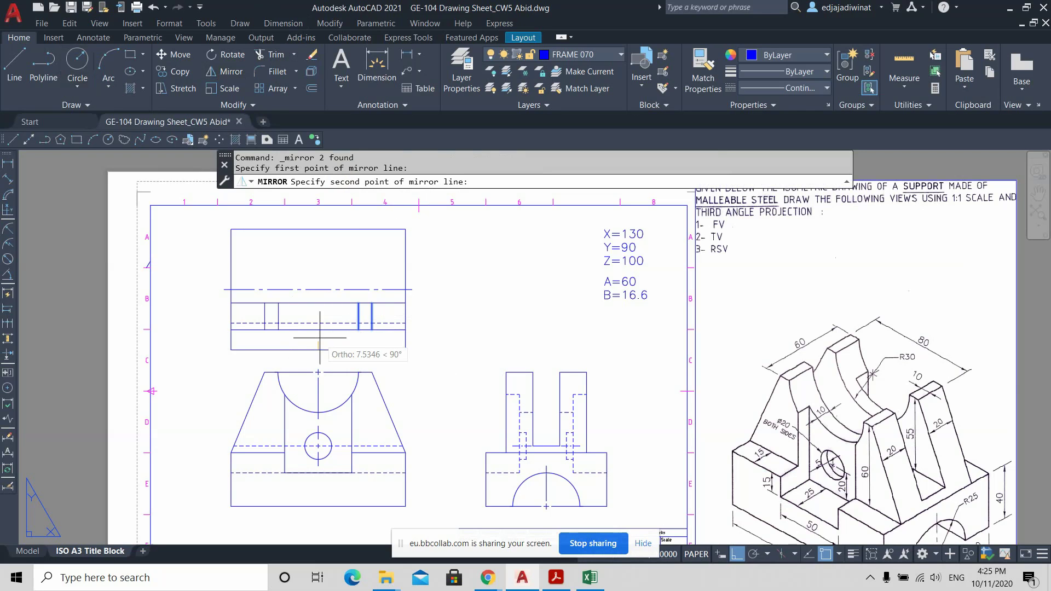
pyautogui.click(318, 302)
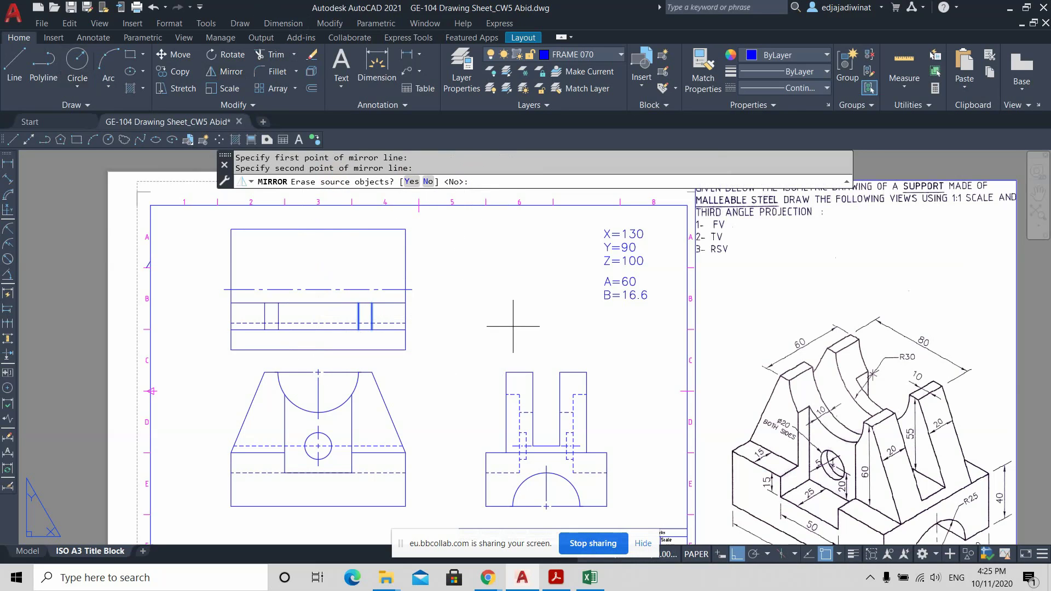
pyautogui.press('Return')
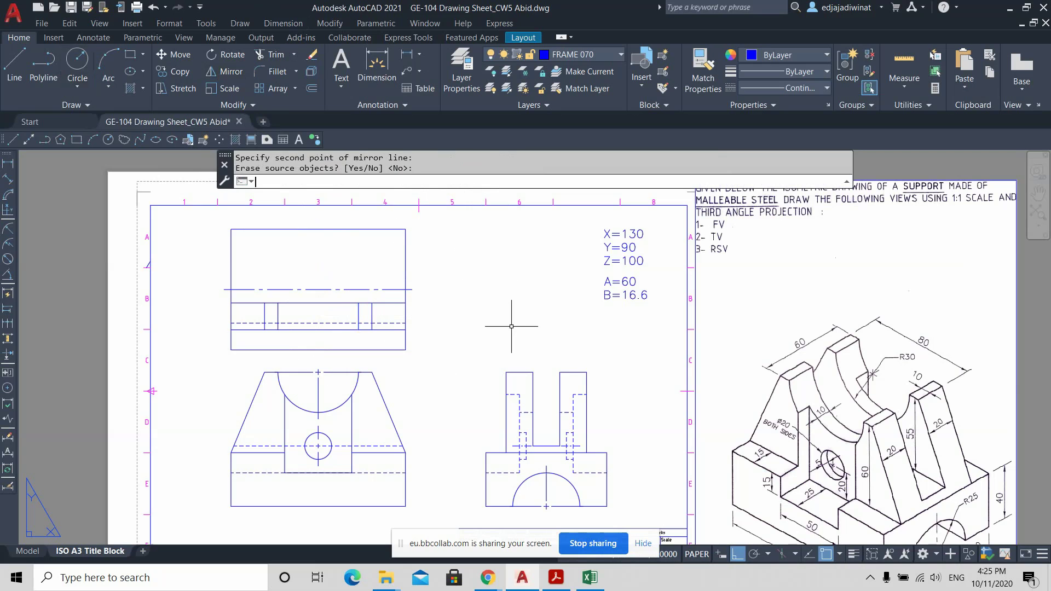
pyautogui.press('Escape')
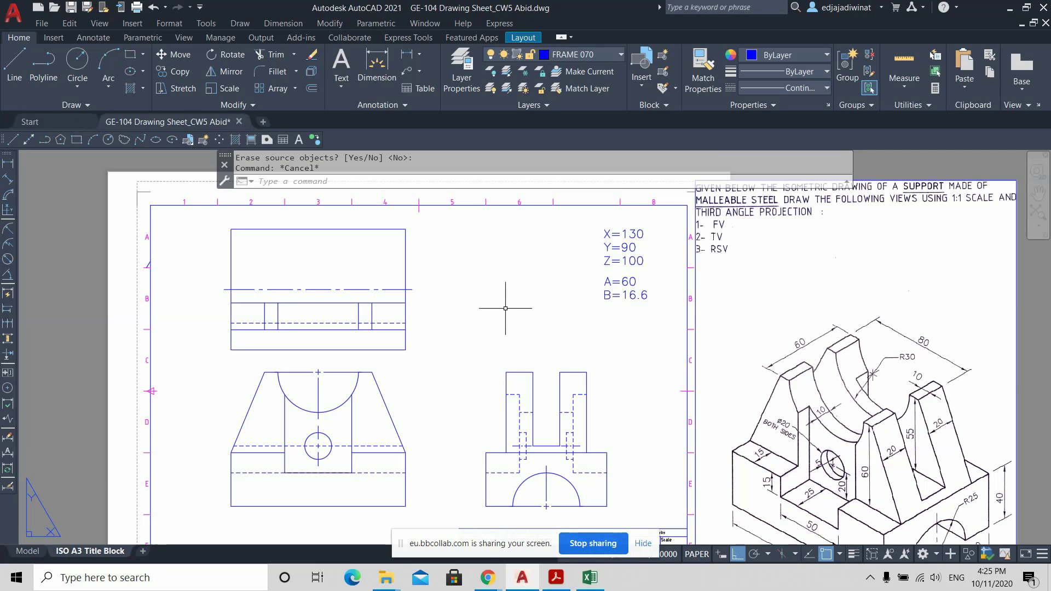
# Offset the top view's bottom edge 25 mm upward into the view.
pyautogui.scroll(2, 486, 338)
pyautogui.scroll(-4, 493, 336)
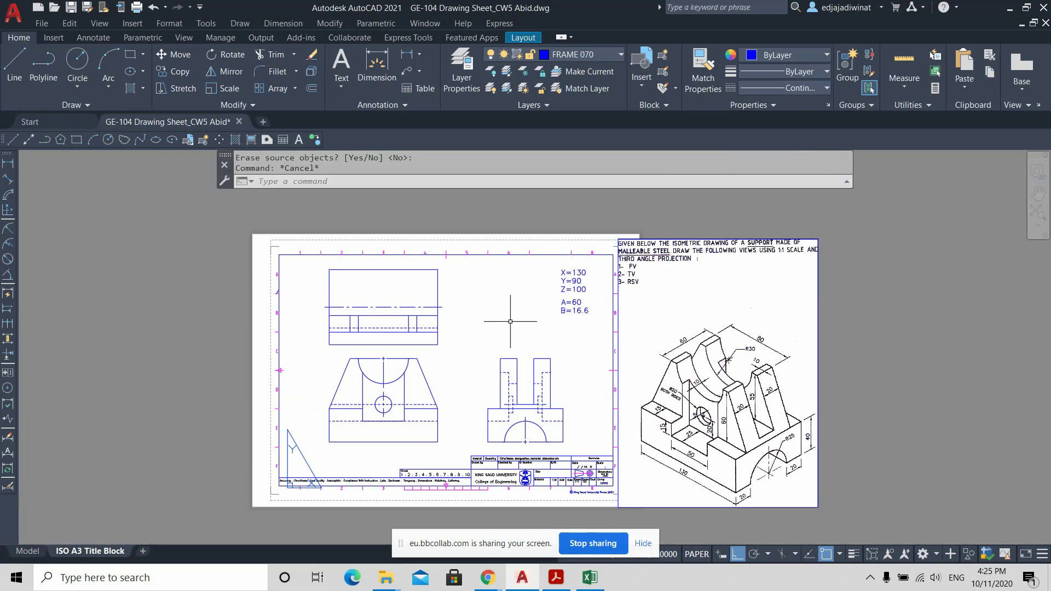
pyautogui.scroll(2, 493, 337)
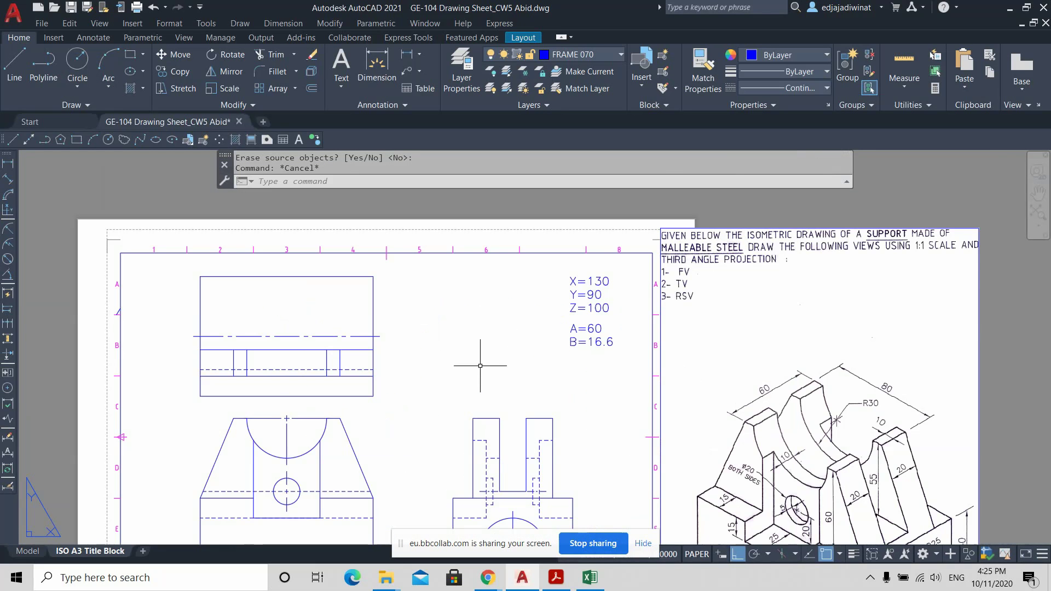
pyautogui.moveTo(481, 364); pyautogui.dragTo(487, 307, button='middle')
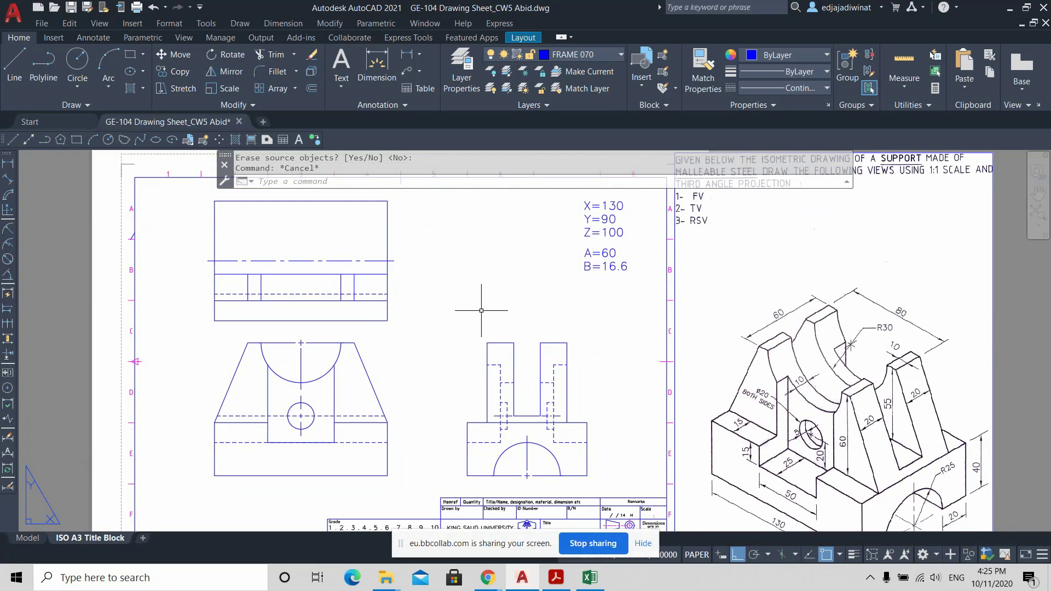
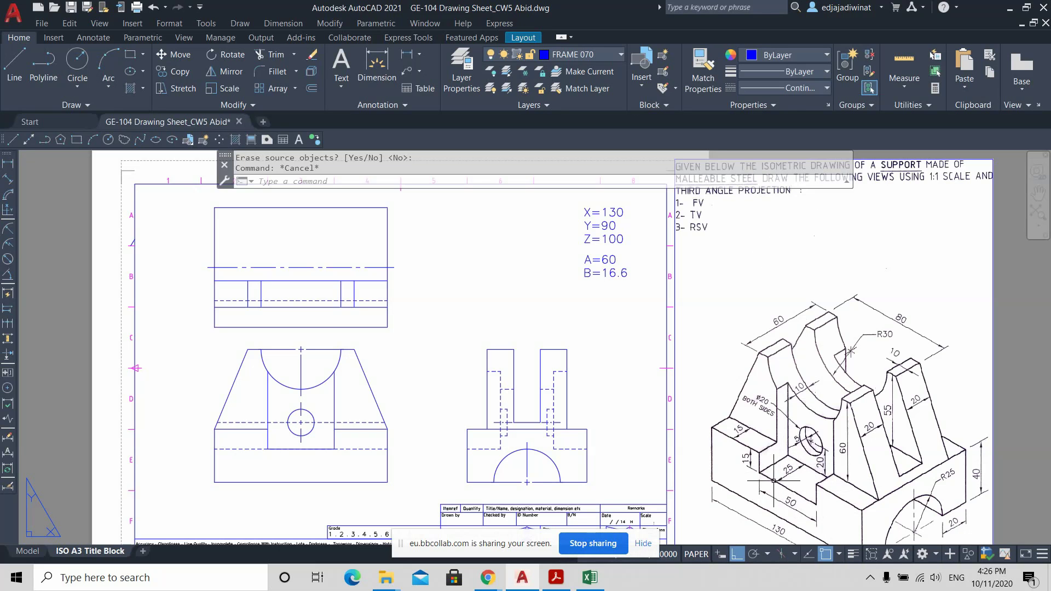
pyautogui.click(273, 327)
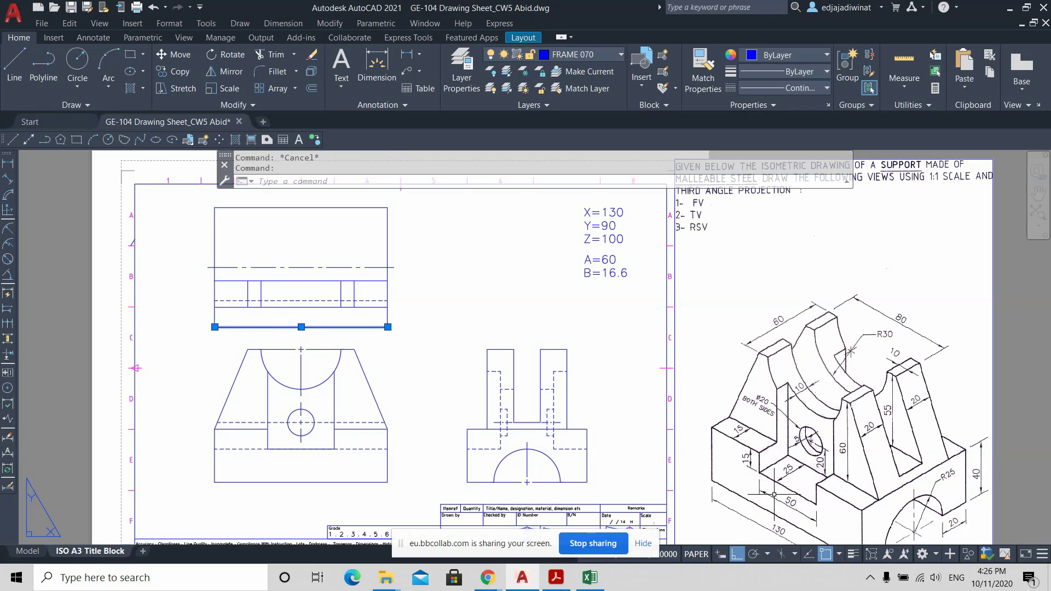
pyautogui.press('Escape')
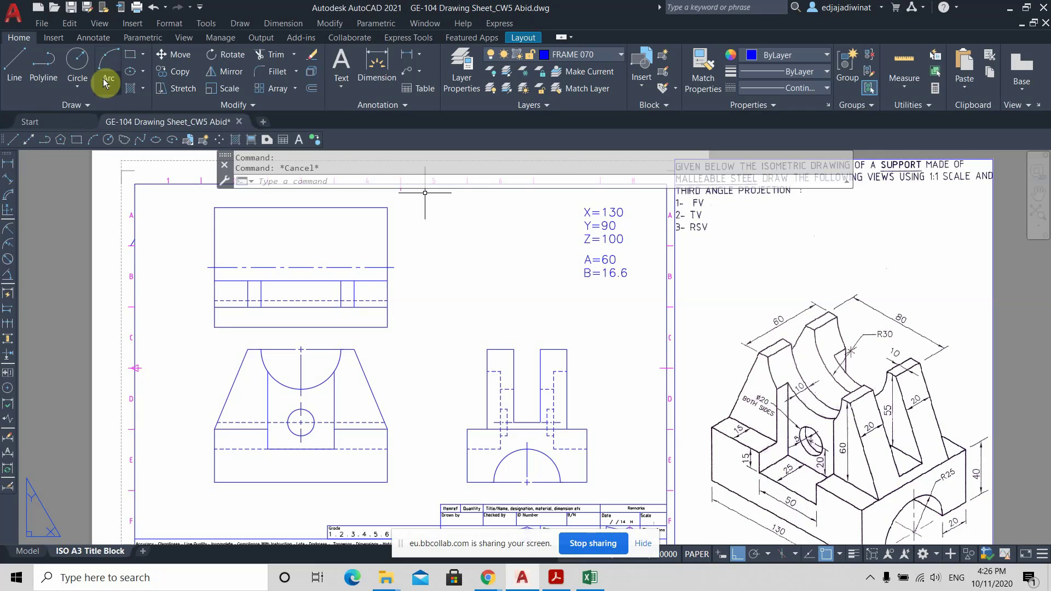
pyautogui.click(313, 89)
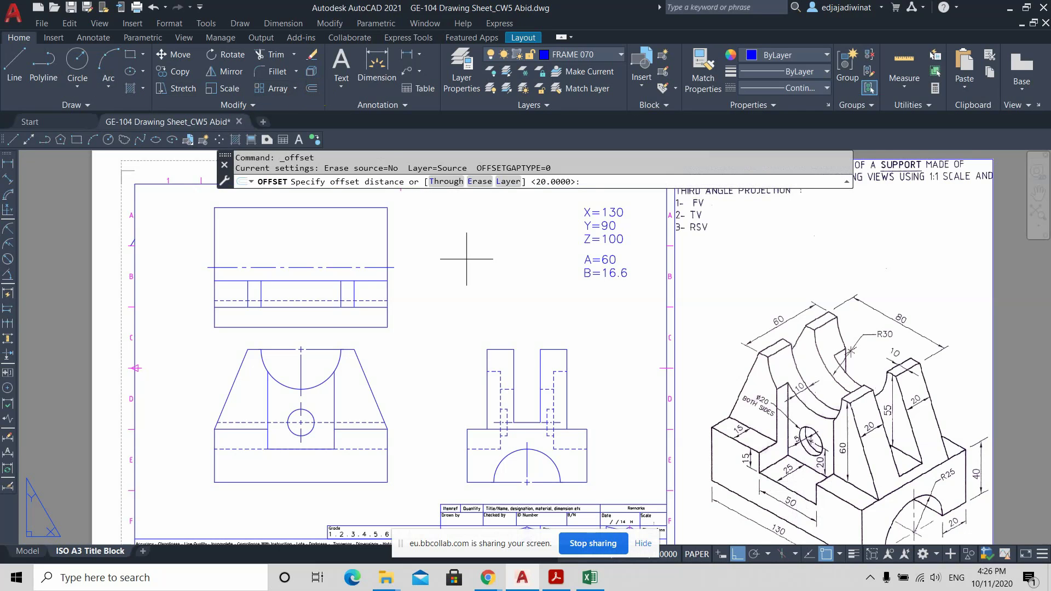
pyautogui.write('25')
pyautogui.press('Return')
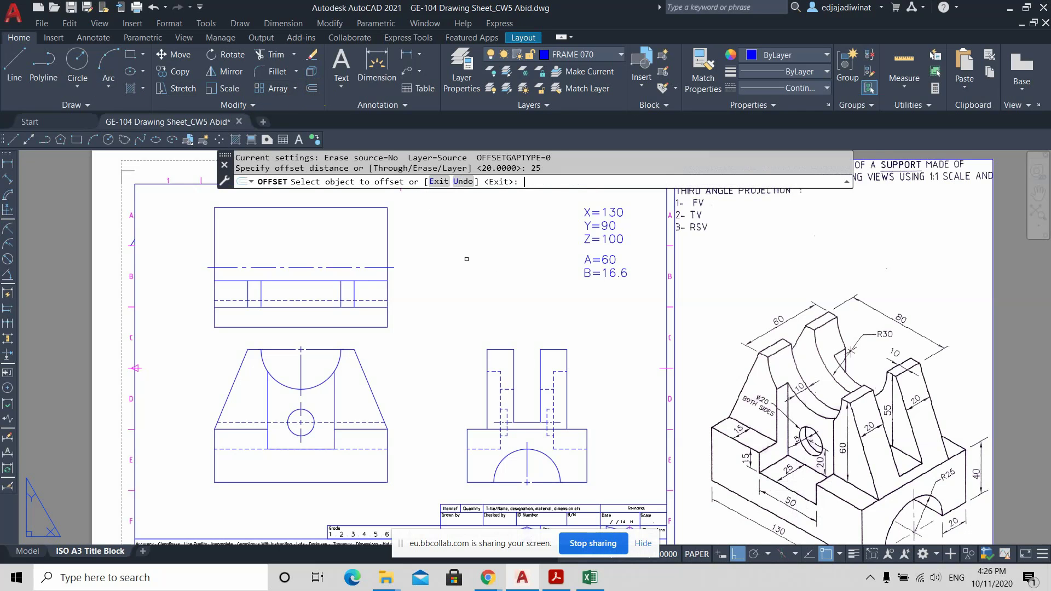
pyautogui.click(351, 329)
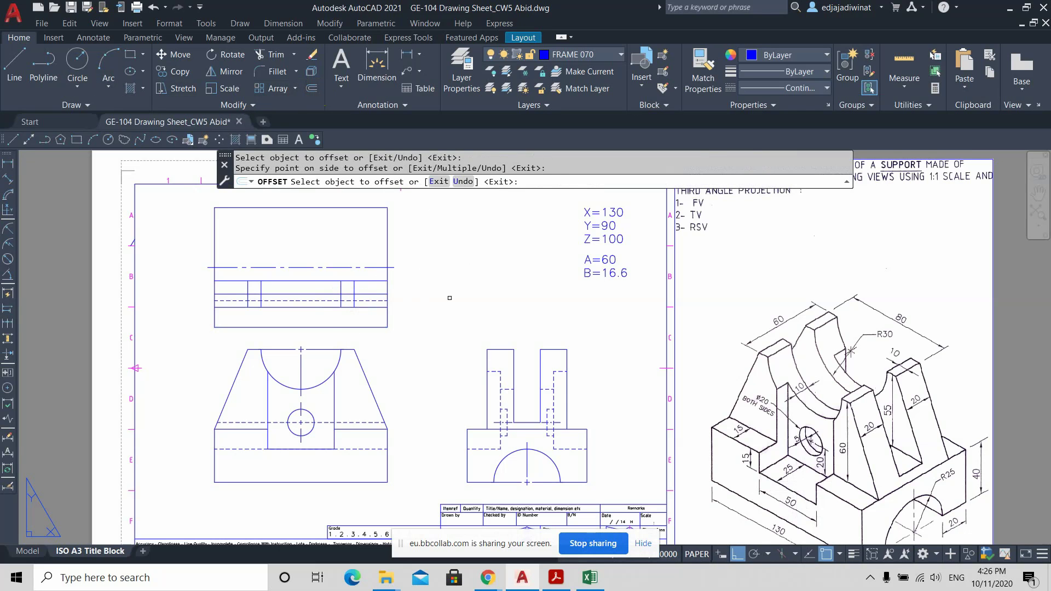
pyautogui.press('Escape')
pyautogui.click(327, 294)
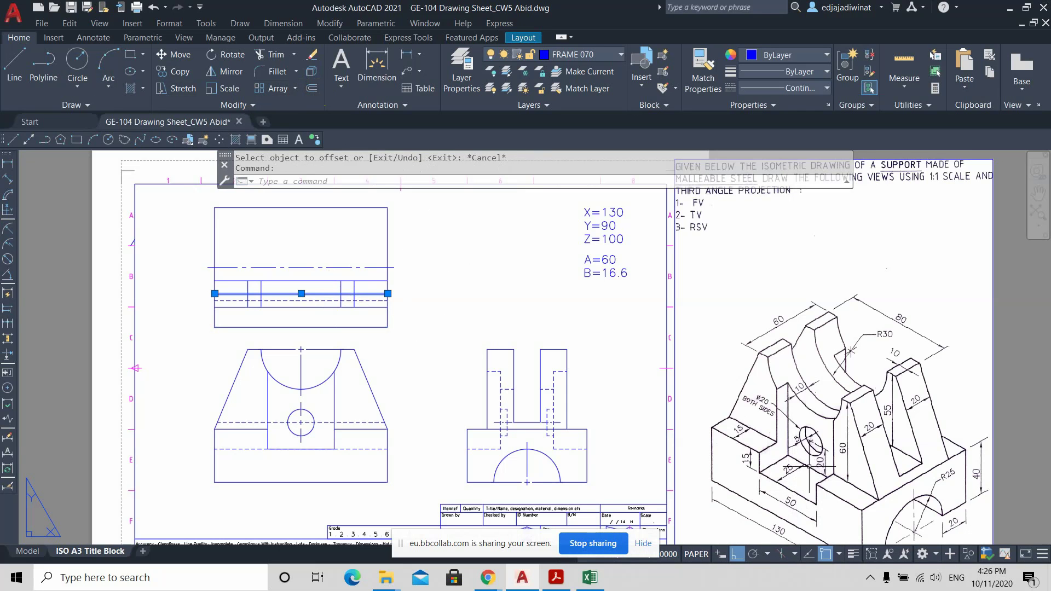
pyautogui.press('Escape')
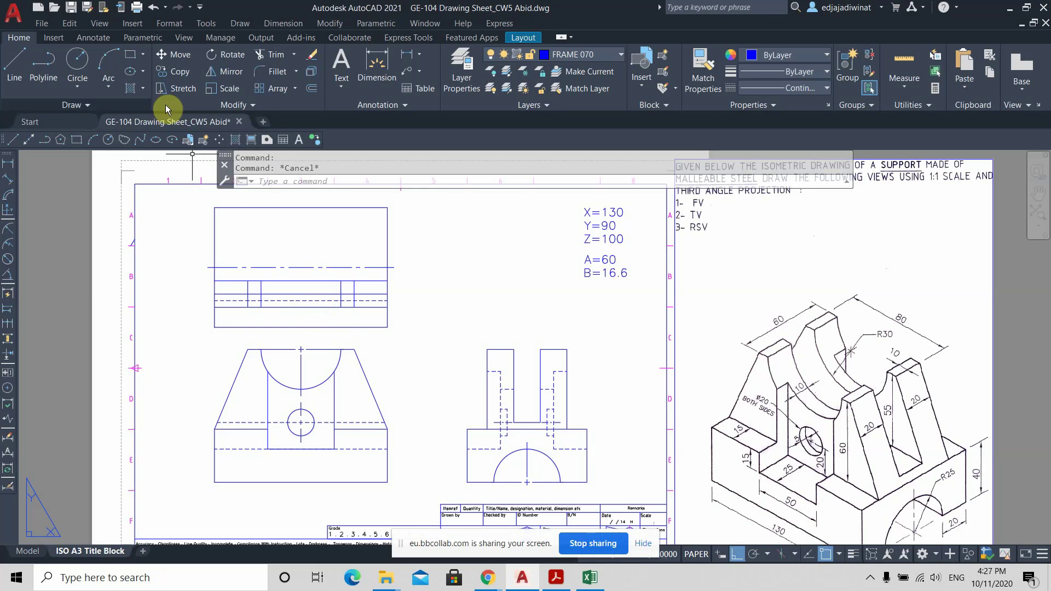
# Draw a vertical line in the top view from the bottom edge up to the new offset line, aligned with the front view recess's right side.
pyautogui.click(15, 69)
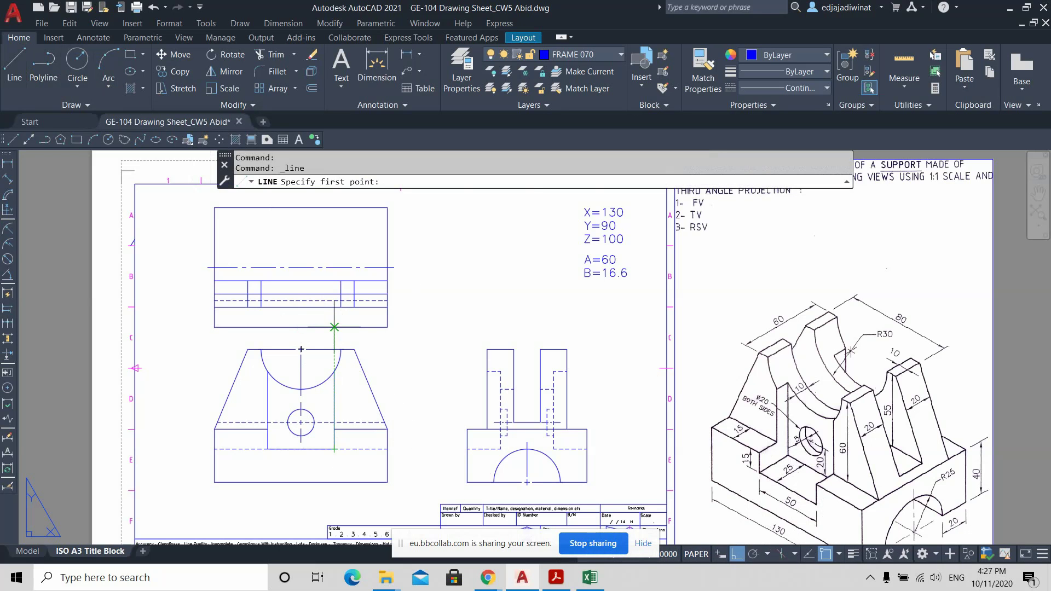
pyautogui.click(334, 327)
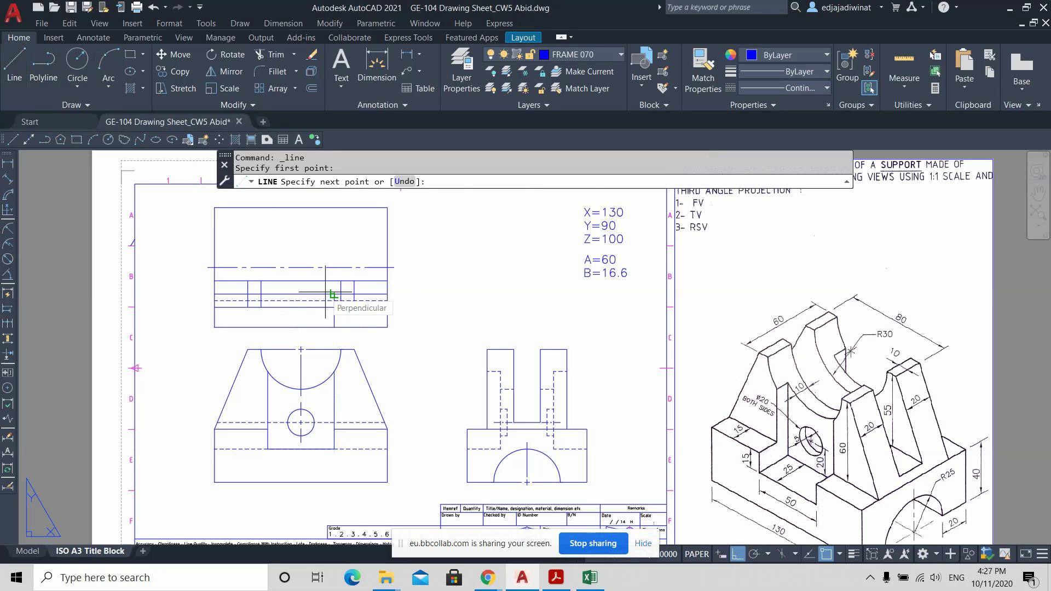
pyautogui.click(326, 293)
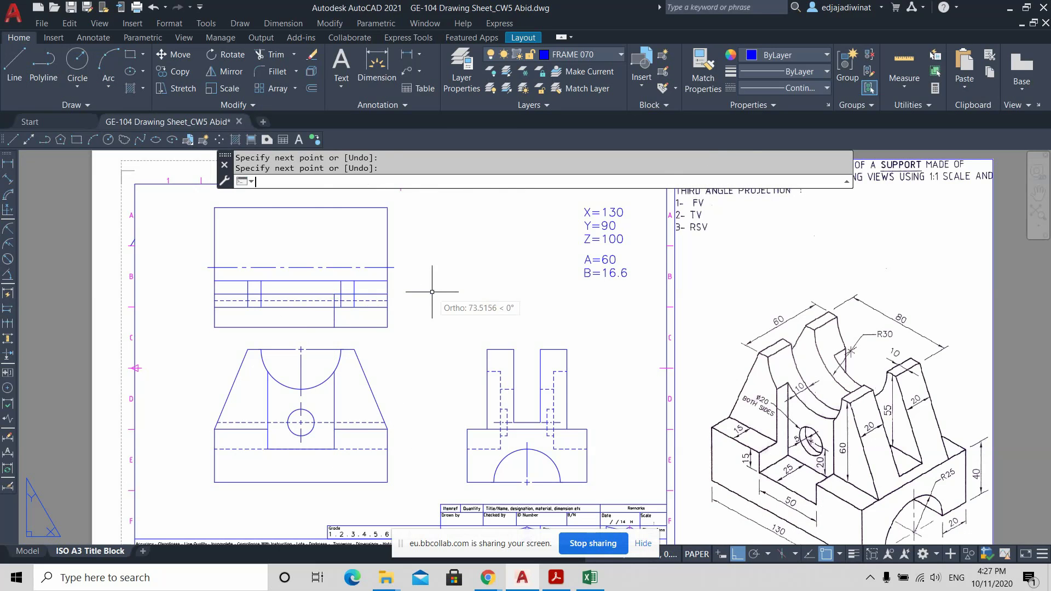
pyautogui.press('Return')
pyautogui.click(905, 65)
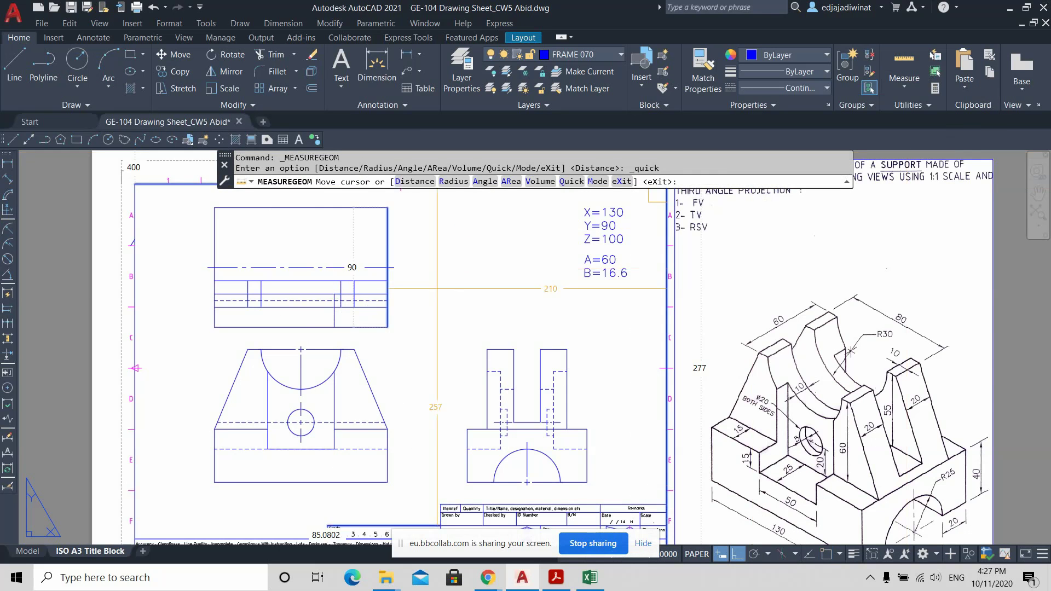
pyautogui.scroll(4, 436, 292)
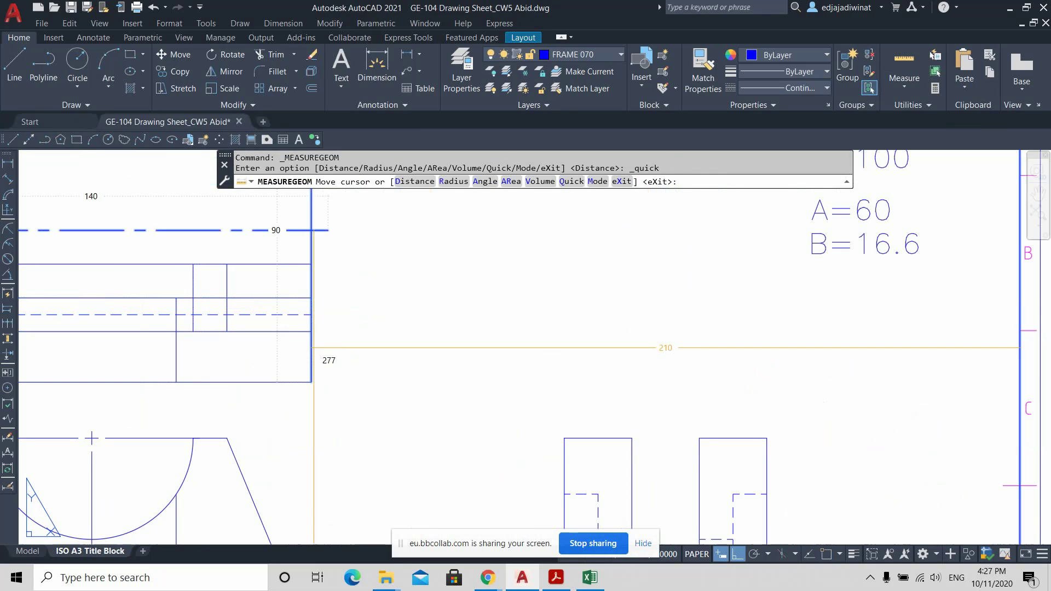
pyautogui.press('Escape')
pyautogui.scroll(-3, 394, 318)
pyautogui.scroll(2, 441, 299)
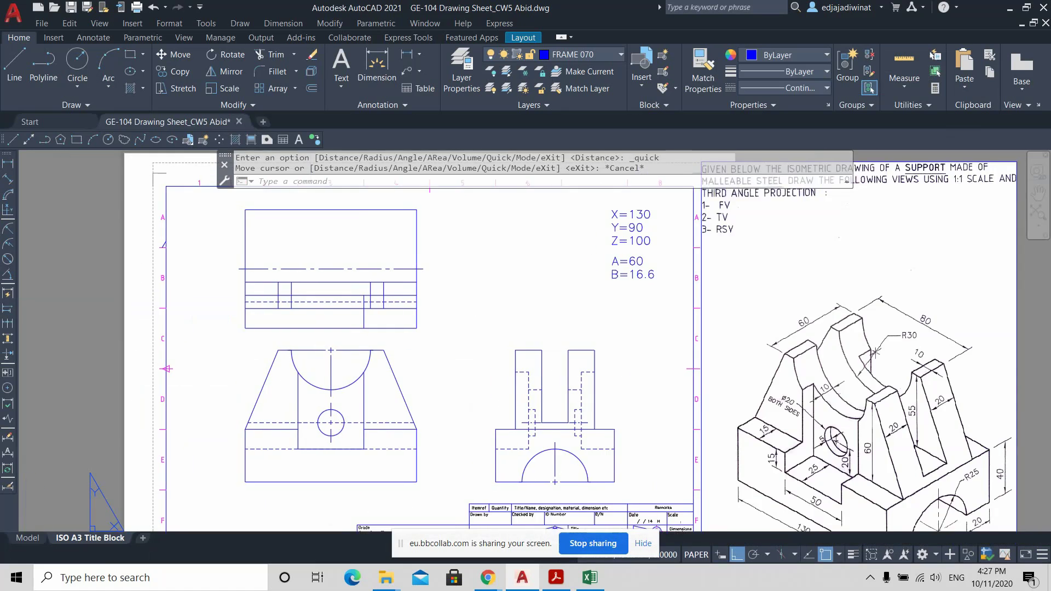
# Measure the distance along the top view's right edge from the newest offset line down to the bottom right corner.
pyautogui.click(904, 87)
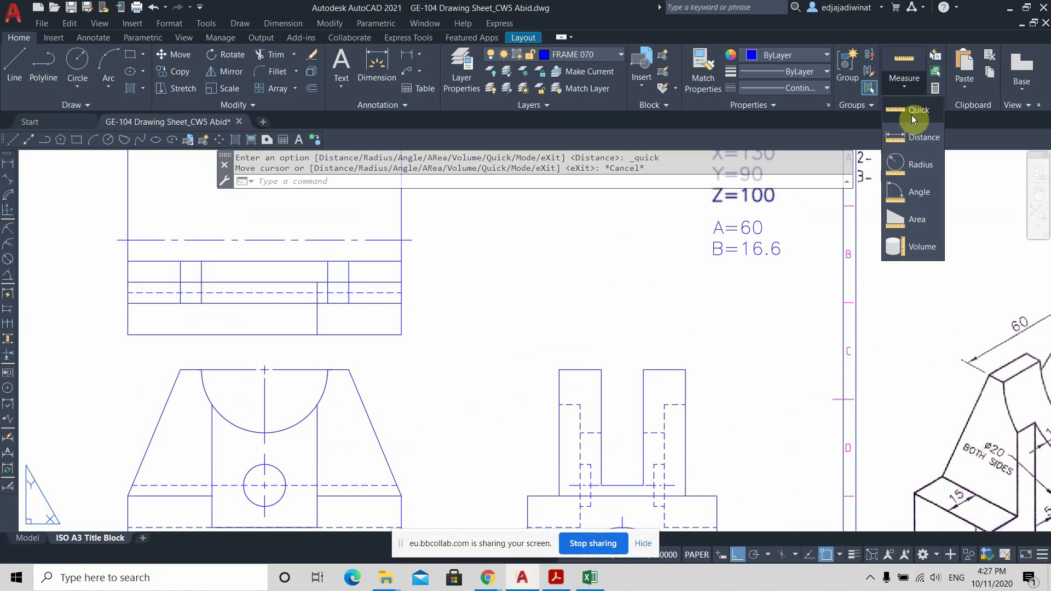
pyautogui.click(905, 140)
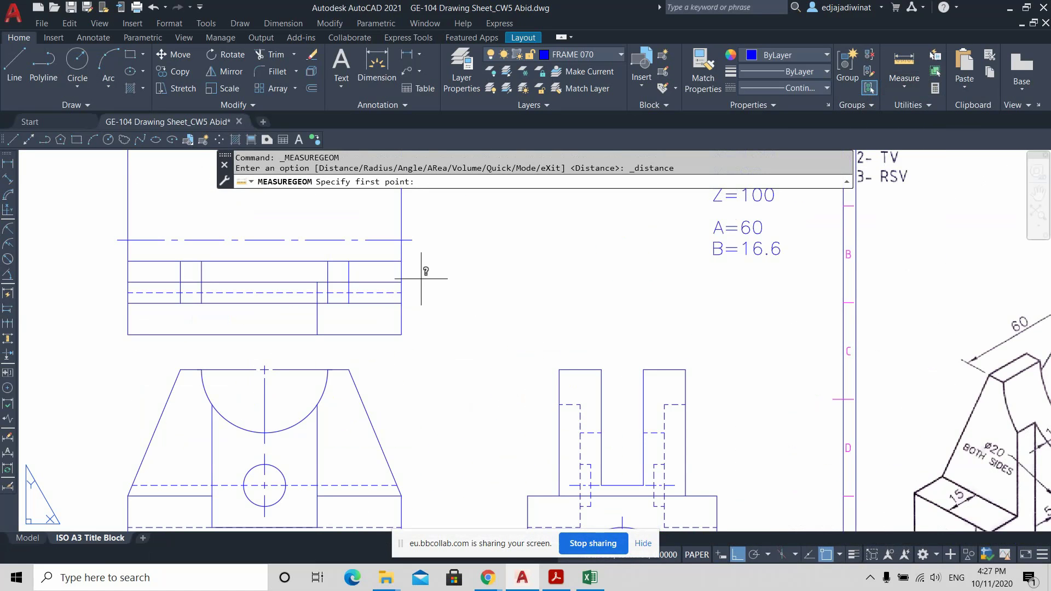
pyautogui.click(402, 282)
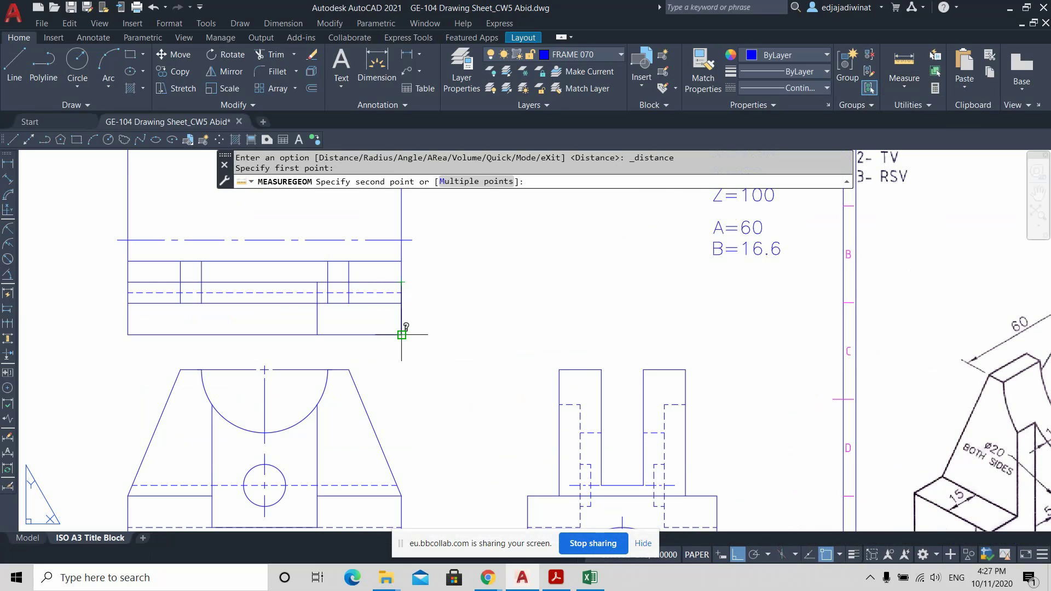
pyautogui.click(400, 331)
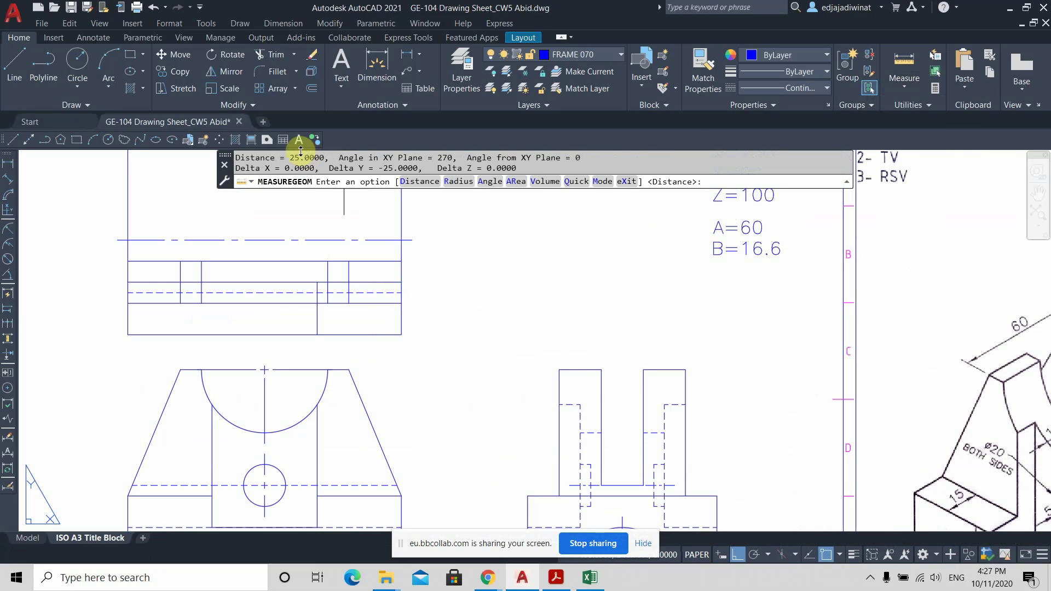
pyautogui.moveTo(299, 159)
pyautogui.mouseDown()
pyautogui.moveTo(327, 158)
pyautogui.moveTo(297, 158)
pyautogui.mouseUp()
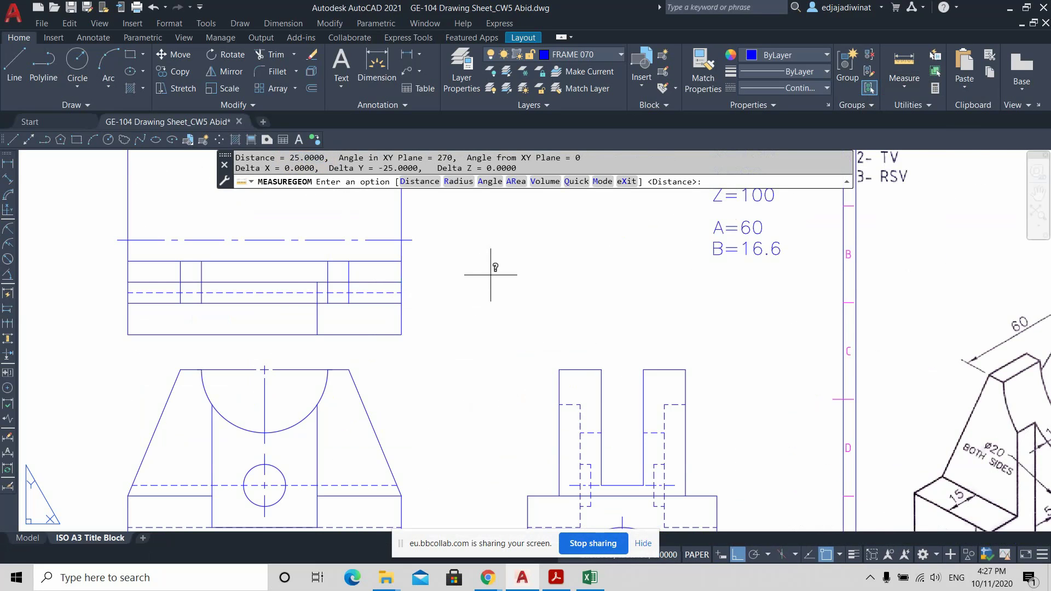
pyautogui.scroll(-2, 492, 276)
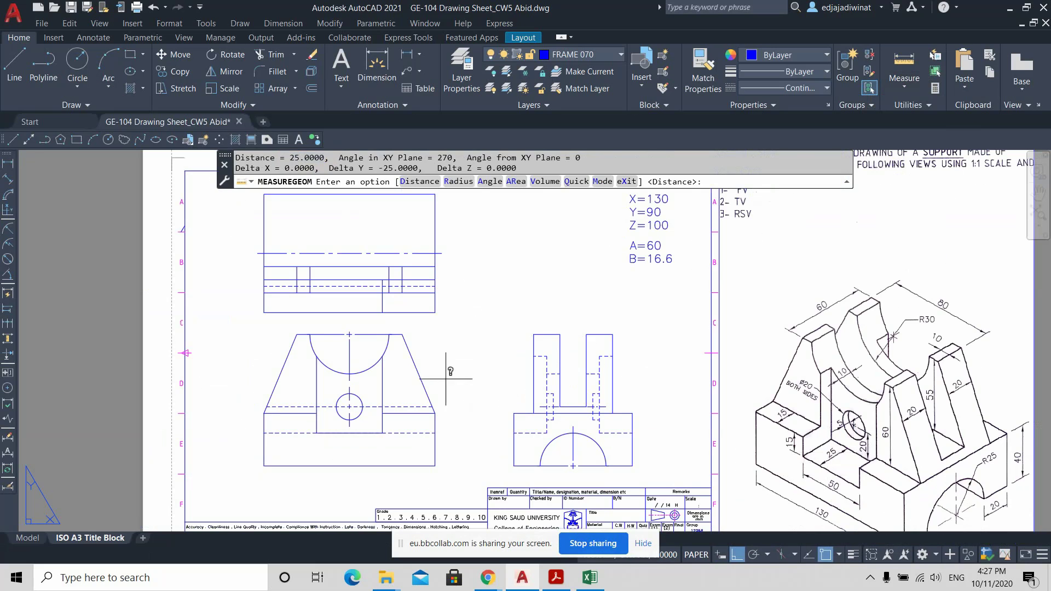
pyautogui.press('Escape')
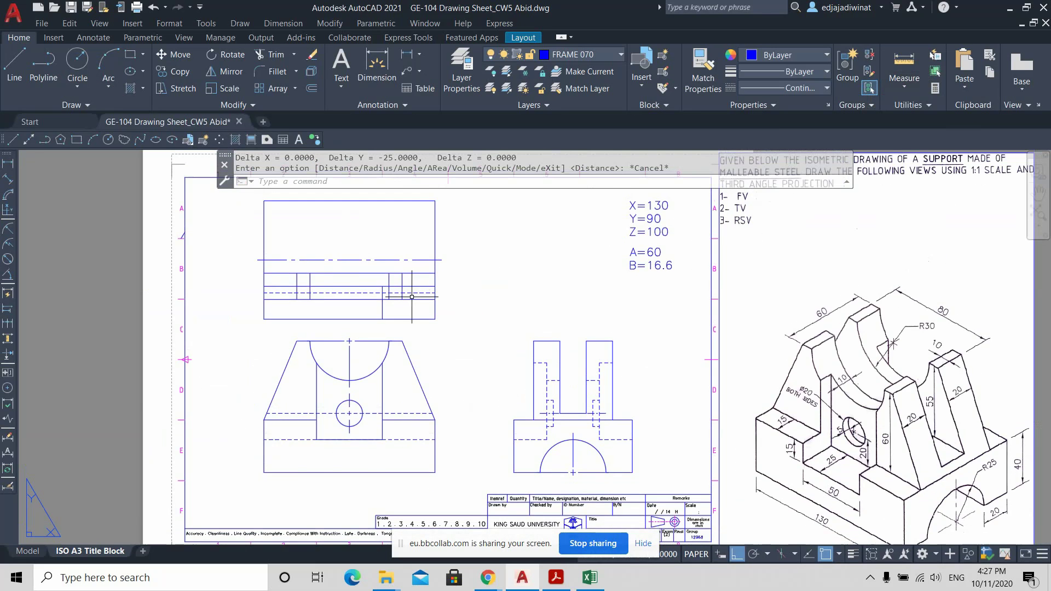
# Trim the 25 mm offset line in the top view to the right of the recess's vertical line, keeping the dashed line intact.
pyautogui.scroll(2, 414, 295)
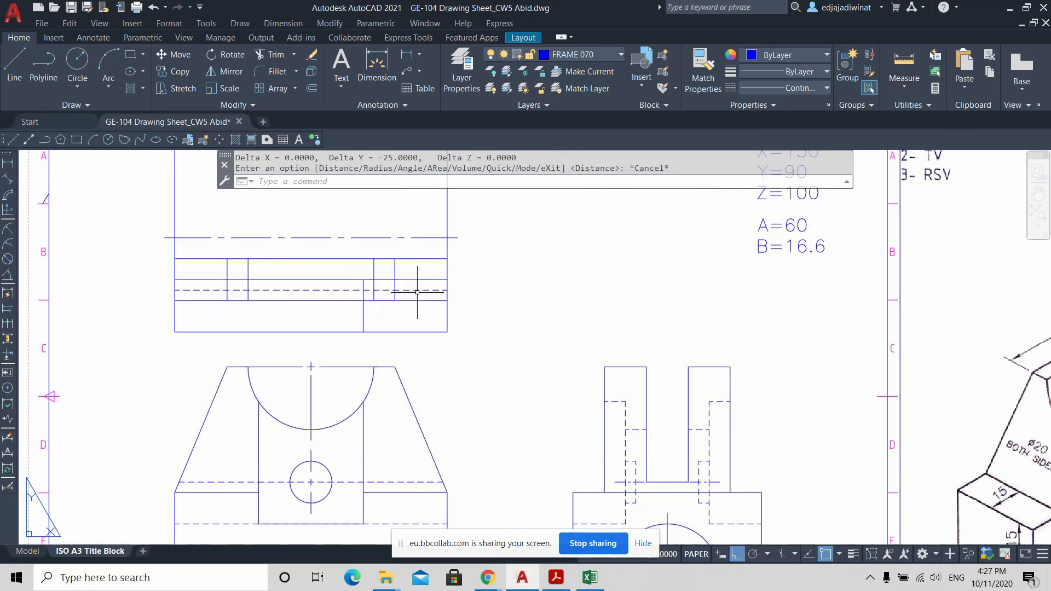
pyautogui.click(272, 57)
pyautogui.click(427, 287)
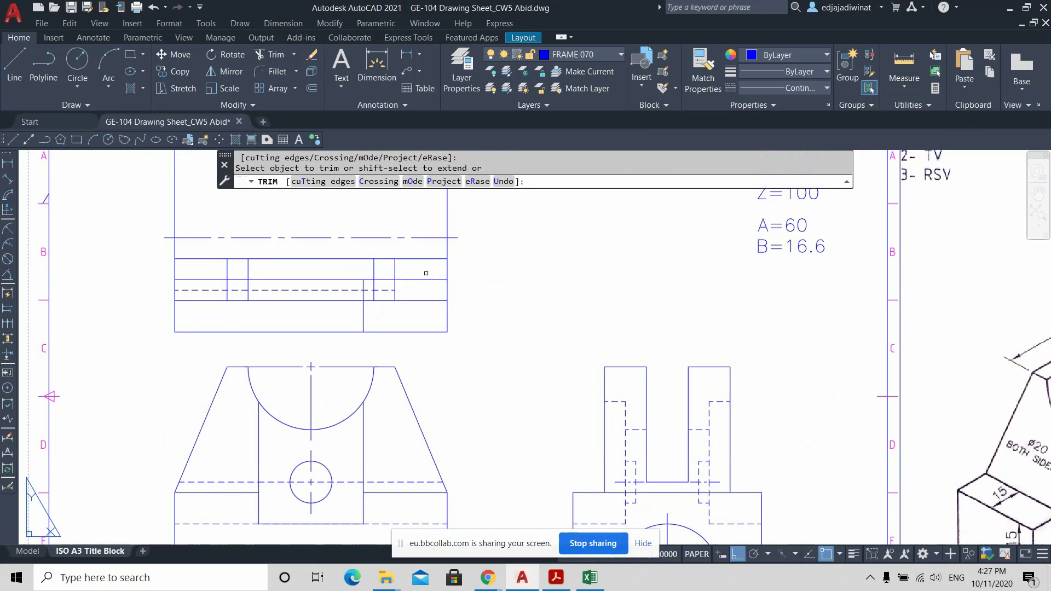
pyautogui.write('u')
pyautogui.press('Return')
pyautogui.click(446, 275)
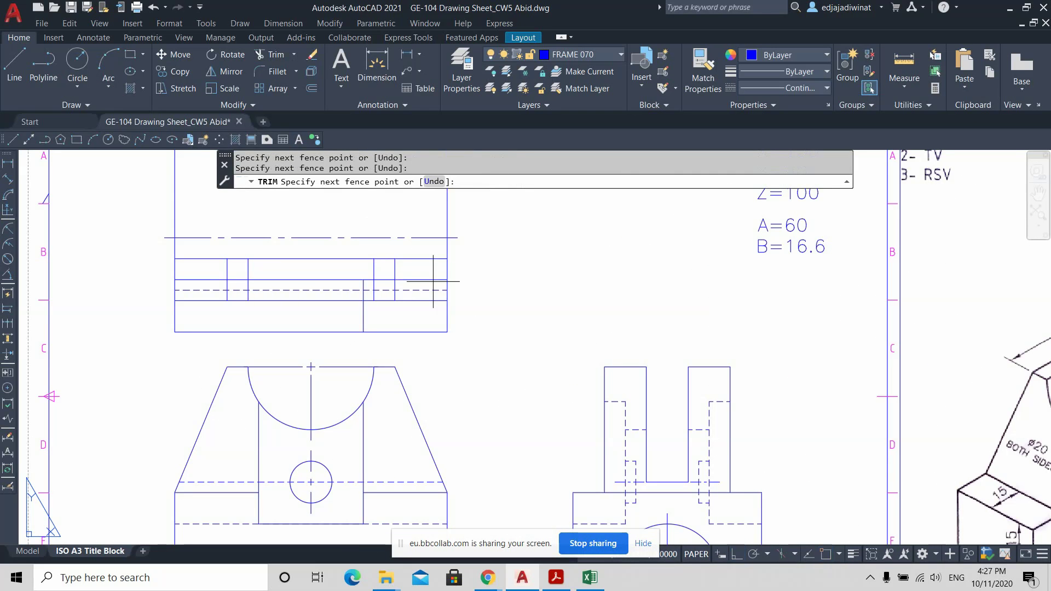
pyautogui.press('Return')
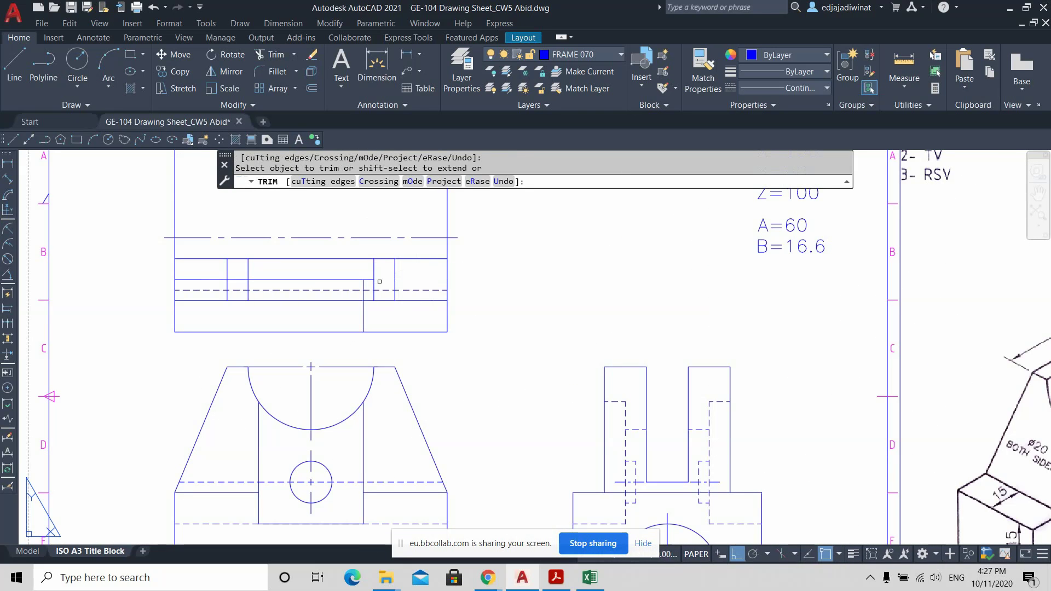
pyautogui.press('Escape')
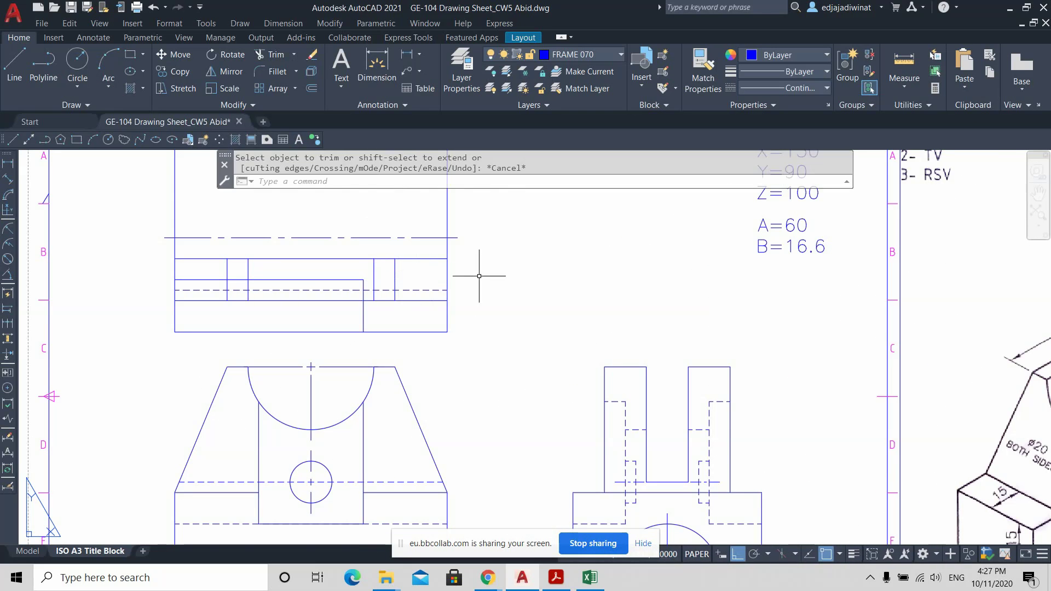
# Draw a vertical line in the top view from the bottom edge up to the 25 mm offset line, aligned with the front view recess's left side.
pyautogui.scroll(-2, 471, 296)
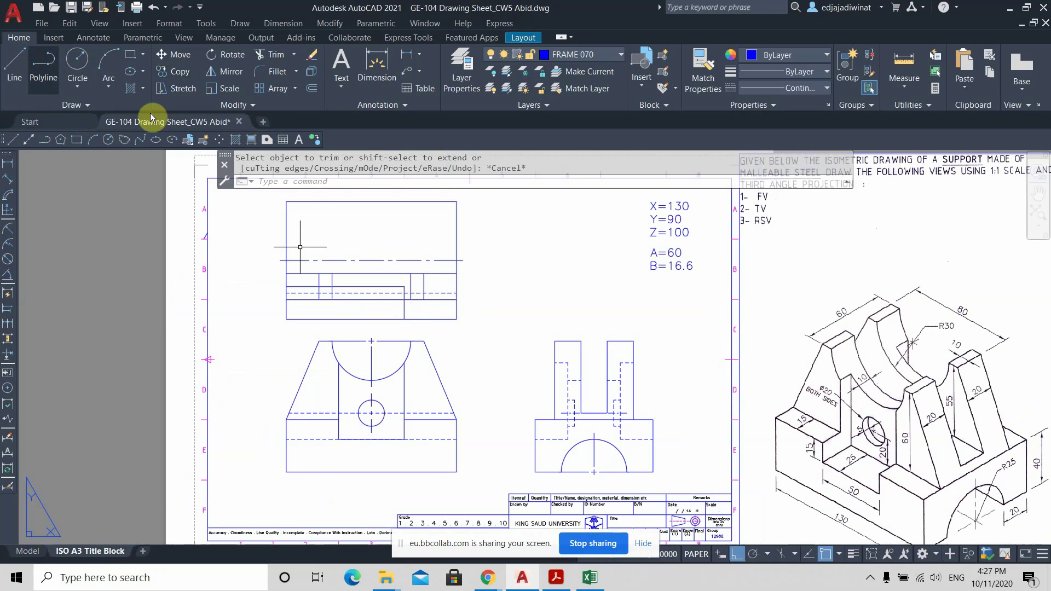
pyautogui.moveTo(507, 287); pyautogui.dragTo(557, 265, button='middle')
pyautogui.scroll(2, 480, 293)
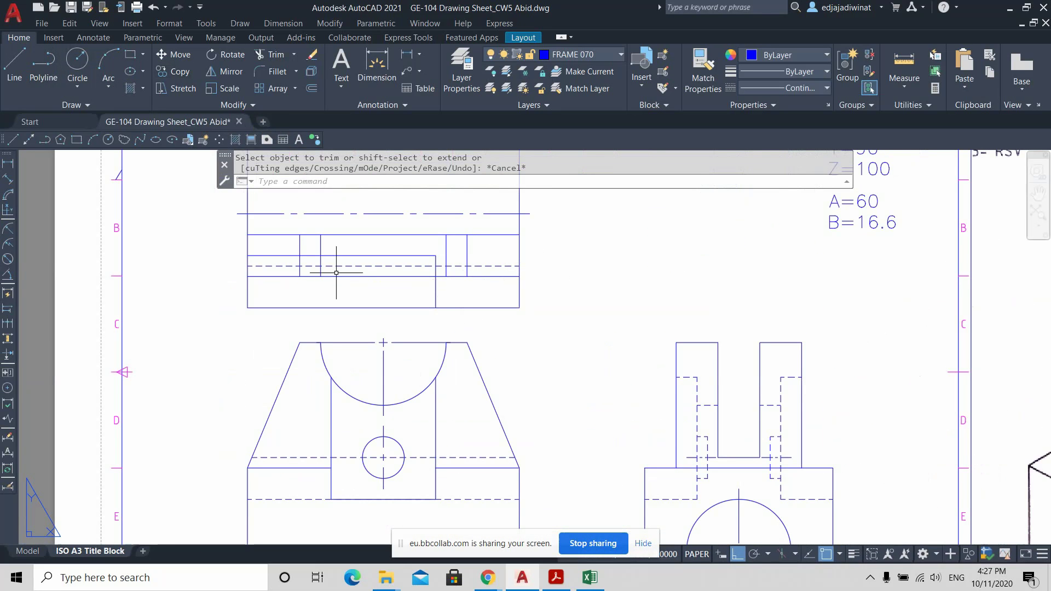
pyautogui.click(474, 265)
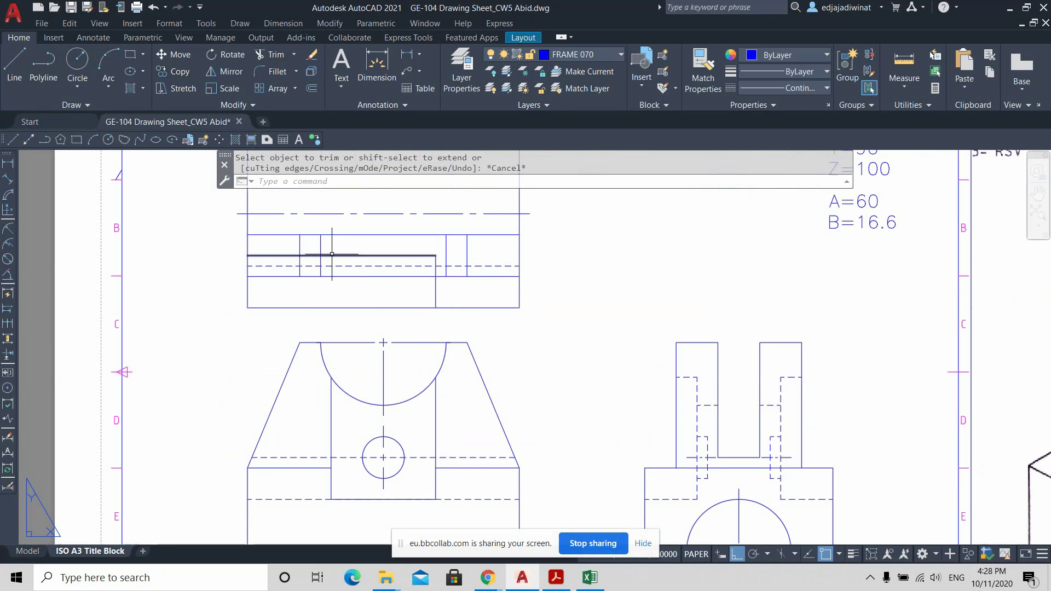
pyautogui.click(16, 65)
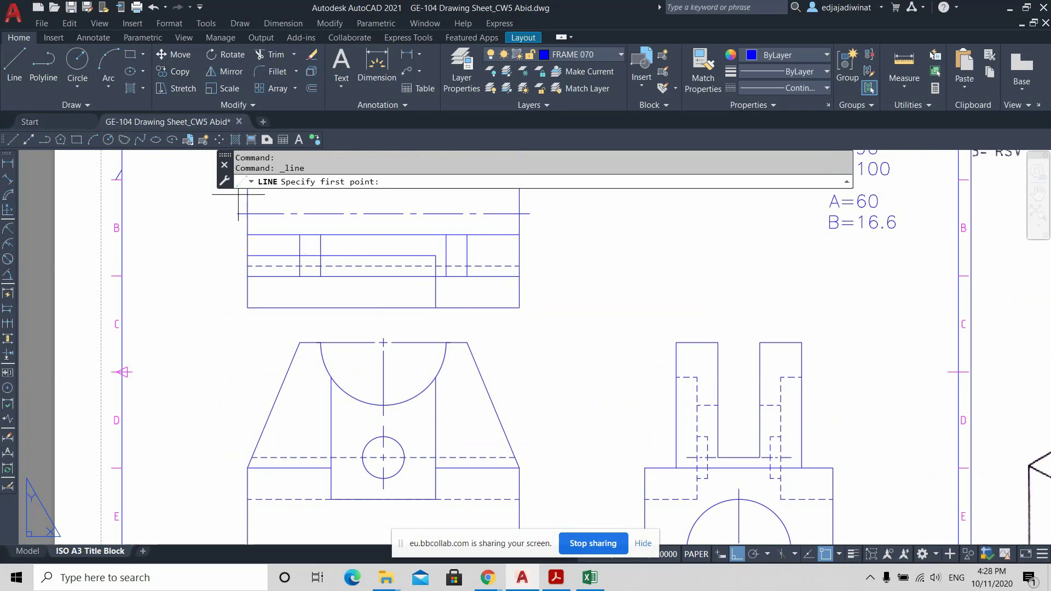
pyautogui.click(330, 302)
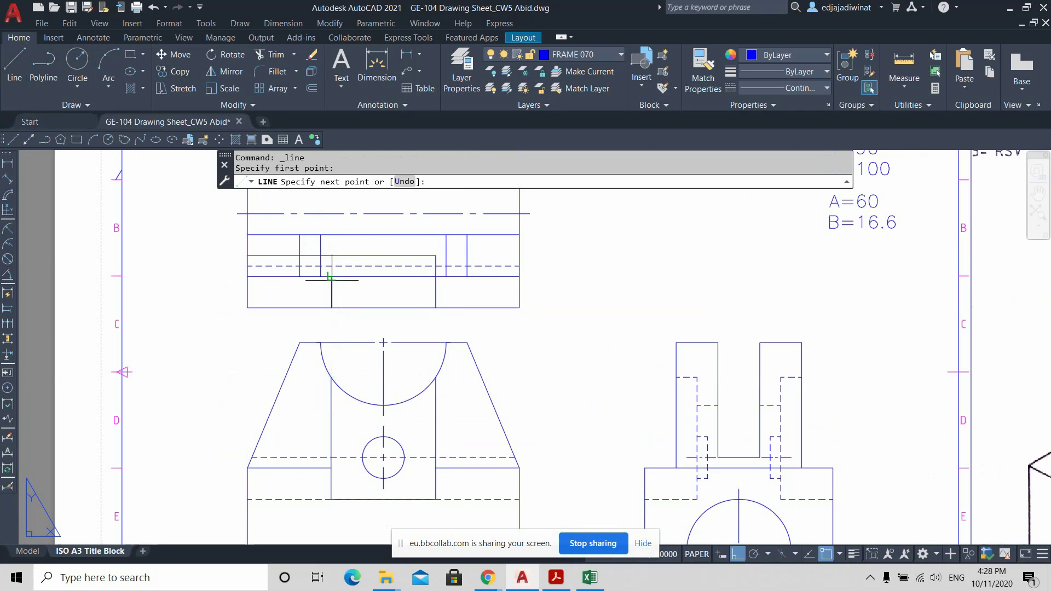
pyautogui.click(330, 255)
pyautogui.press('Escape')
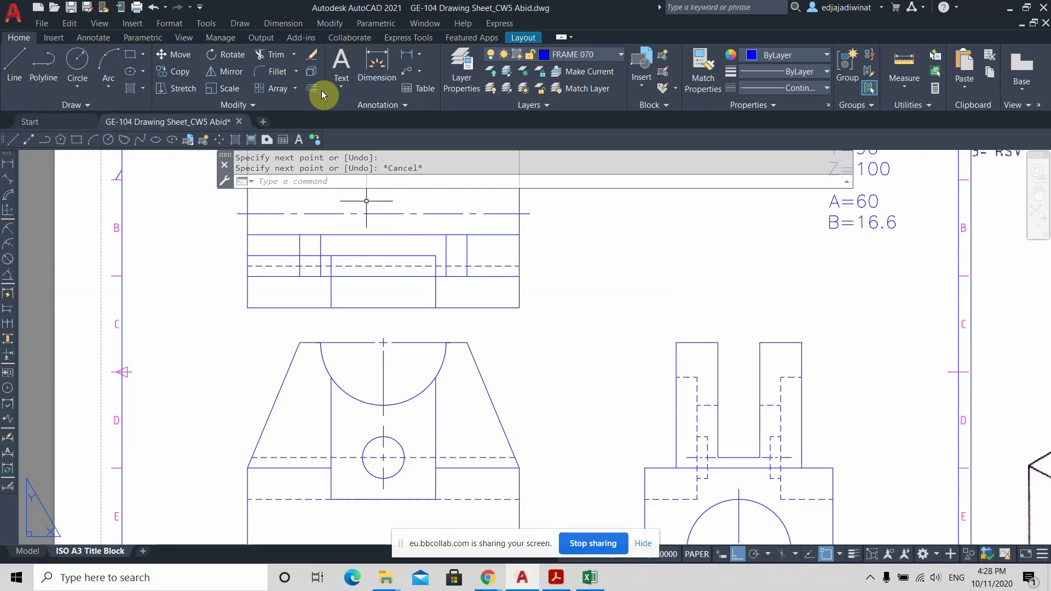
# Trim all segments of the 25 mm offset line lying left of the new vertical recess line in the top view.
pyautogui.click(272, 54)
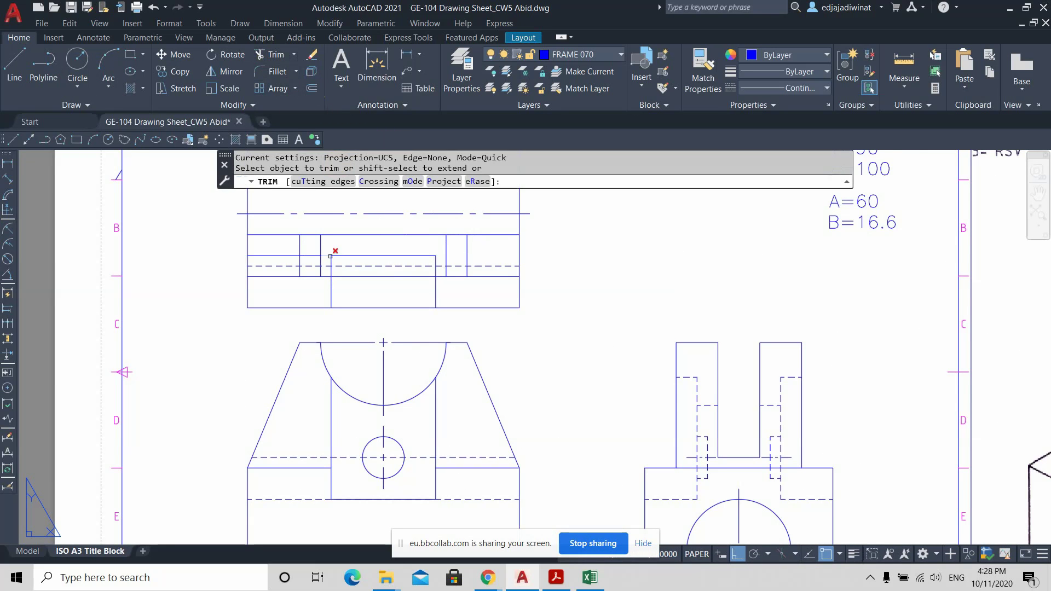
pyautogui.click(324, 262)
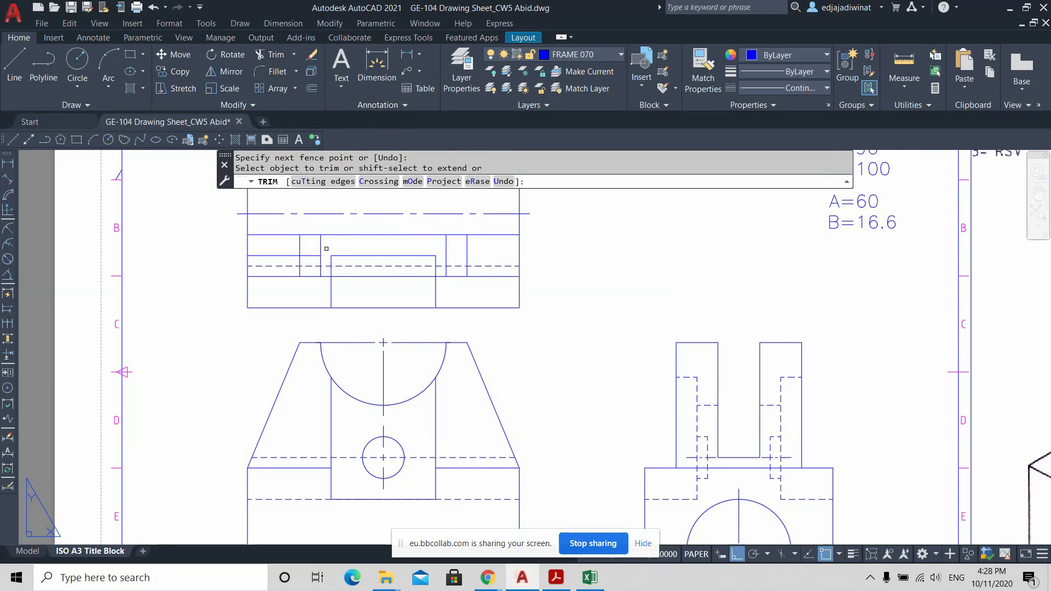
pyautogui.click(309, 254)
pyautogui.click(286, 252)
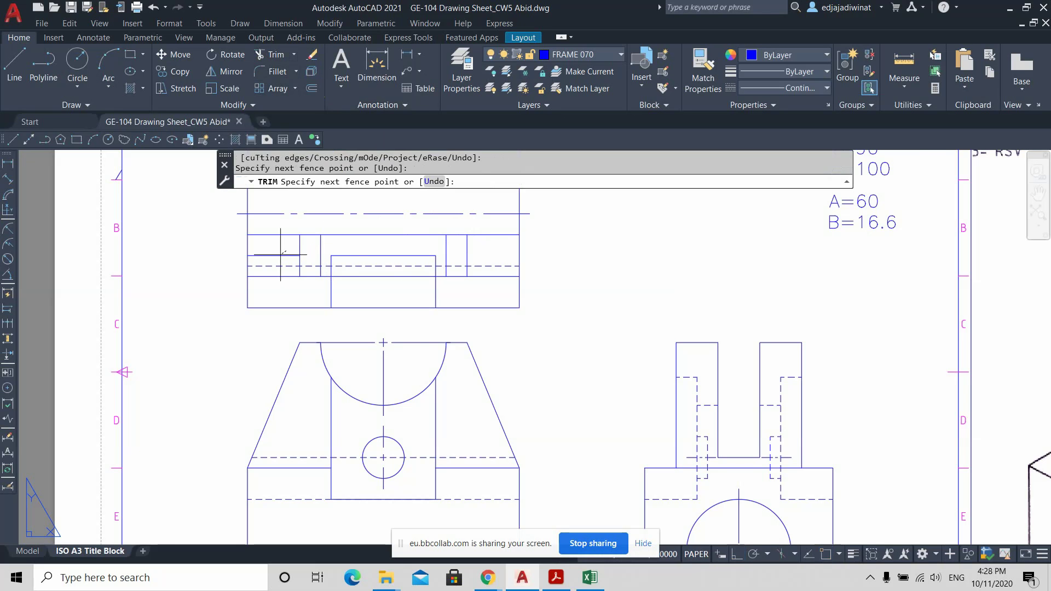
pyautogui.press('Escape')
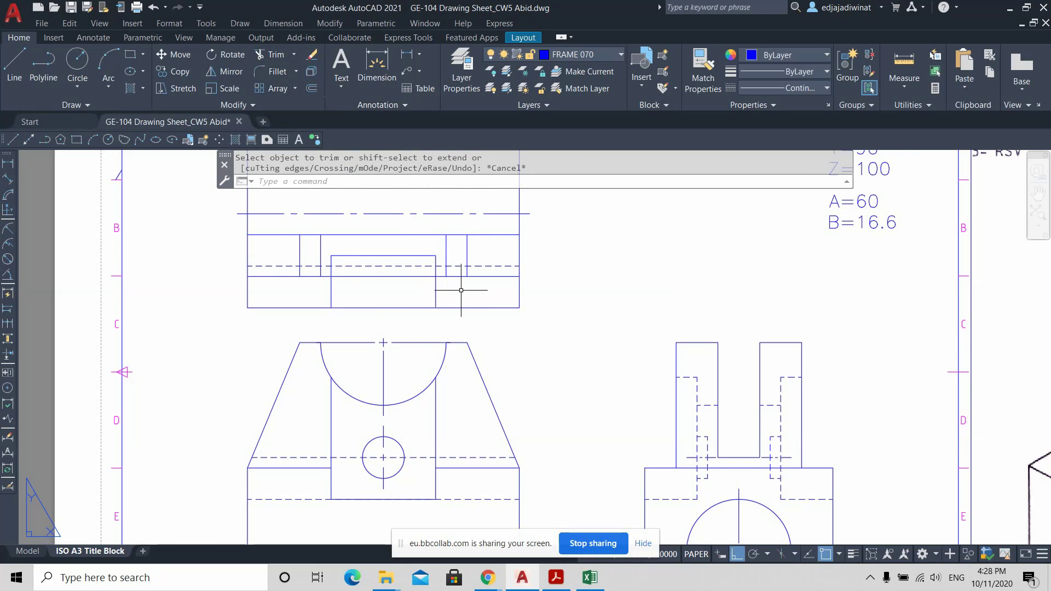
# Trim the solid horizontal line in the top view where it crosses the recess, between its two vertical sides.
pyautogui.scroll(-2, 490, 285)
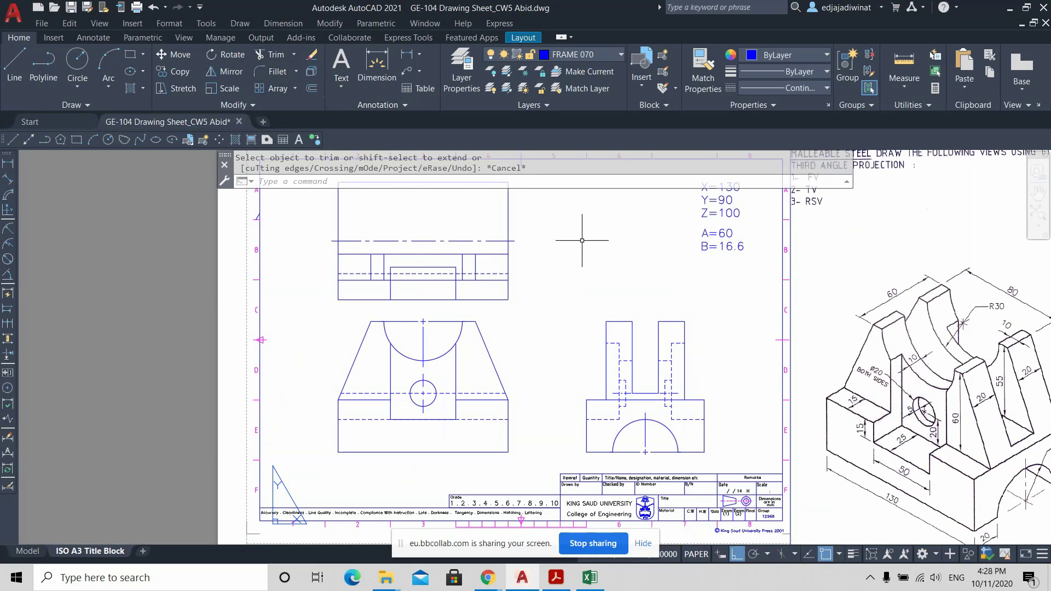
pyautogui.moveTo(582, 241); pyautogui.dragTo(538, 280, button='middle')
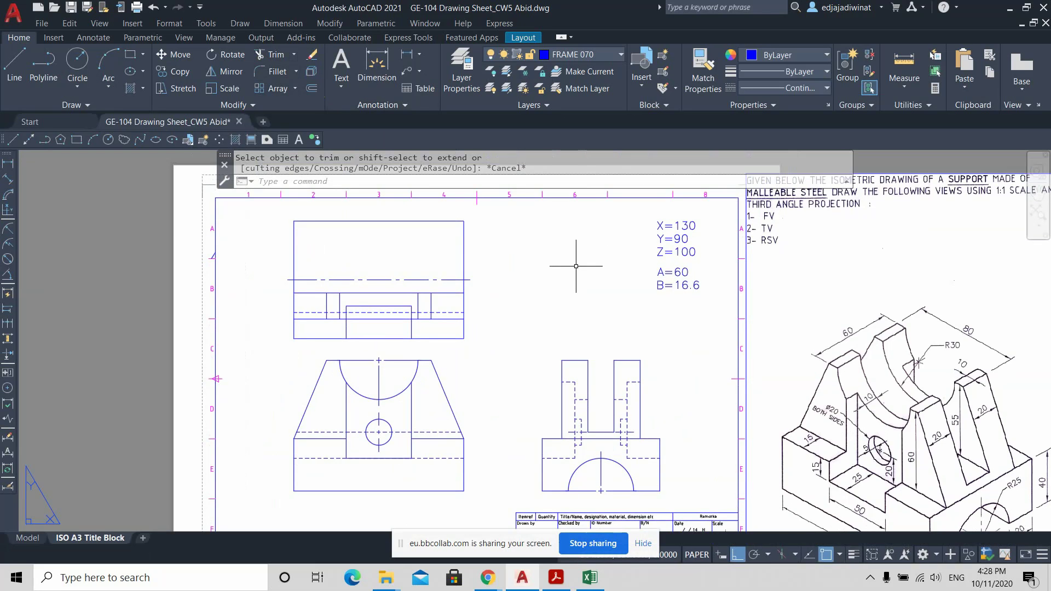
pyautogui.scroll(-2, 621, 371)
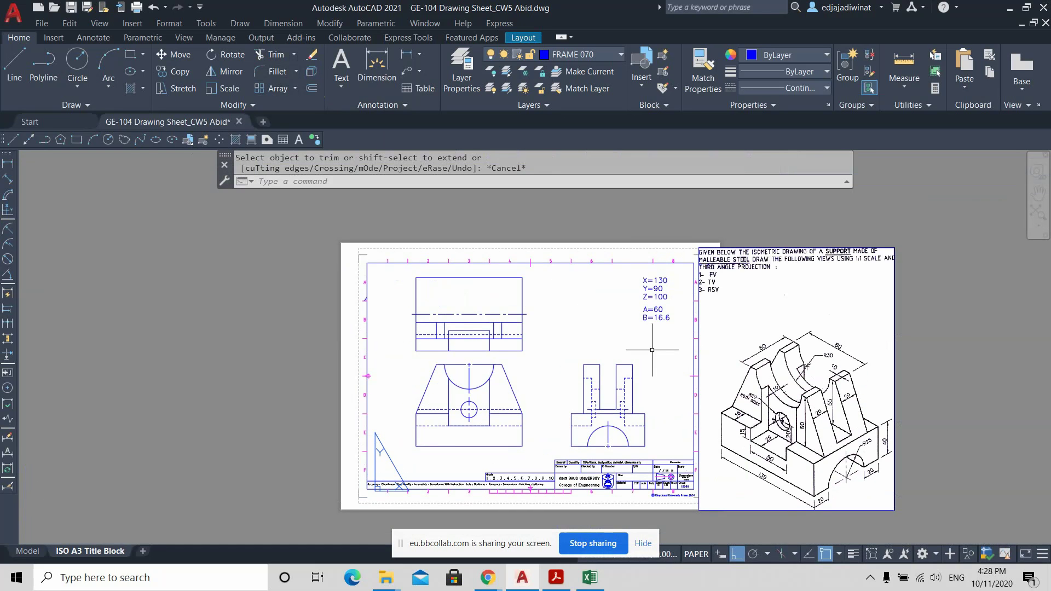
pyautogui.scroll(2, 626, 331)
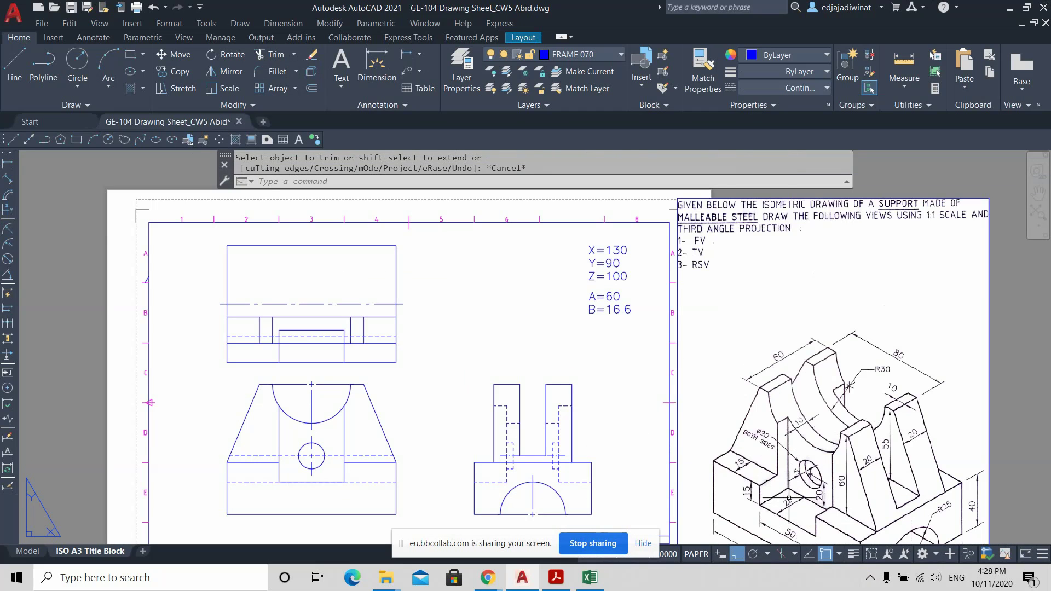
pyautogui.click(381, 342)
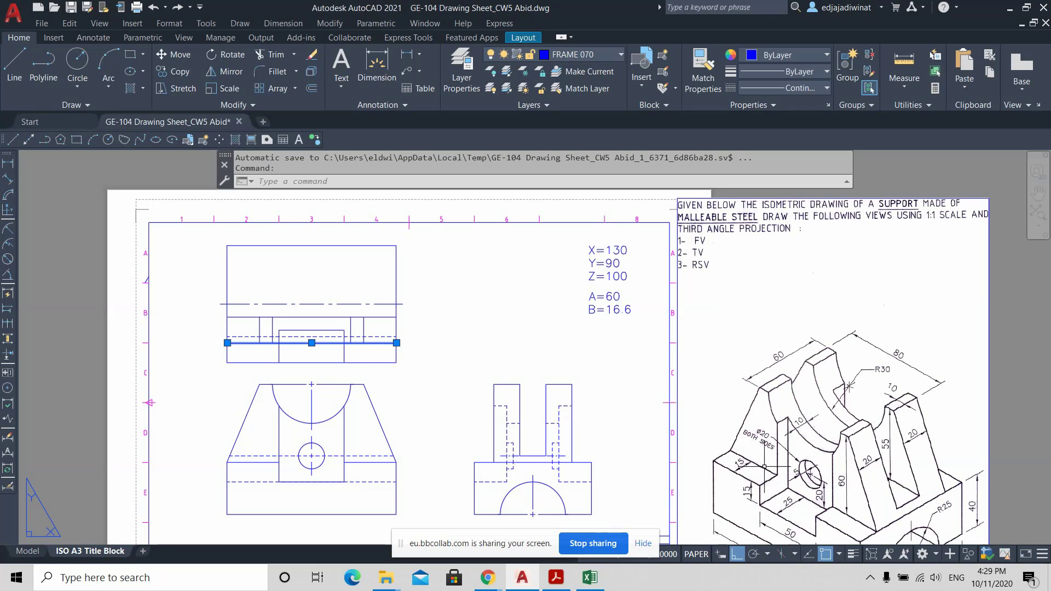
pyautogui.press('Escape')
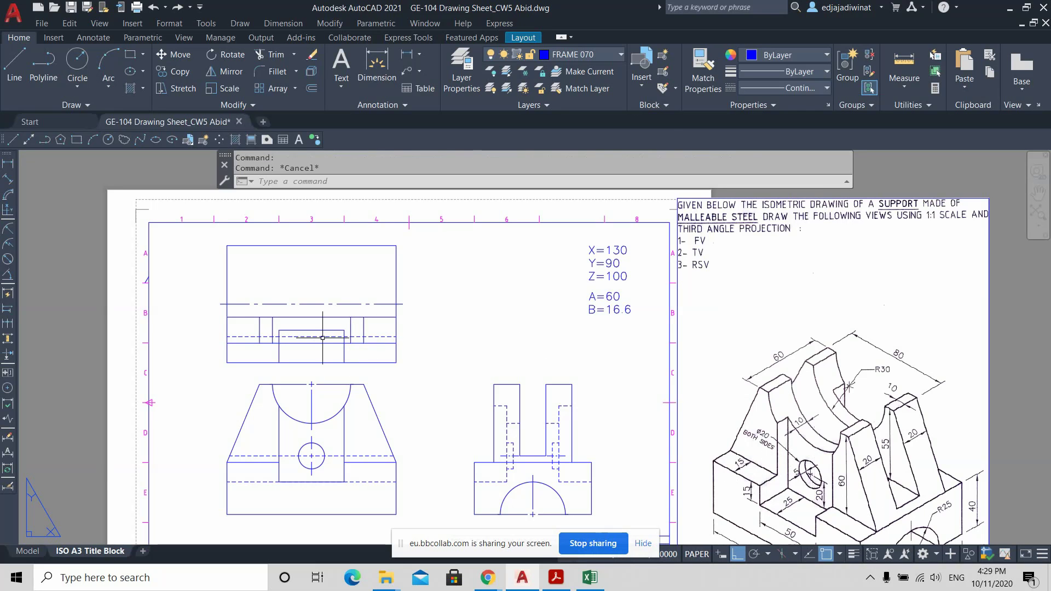
pyautogui.click(274, 54)
pyautogui.click(317, 356)
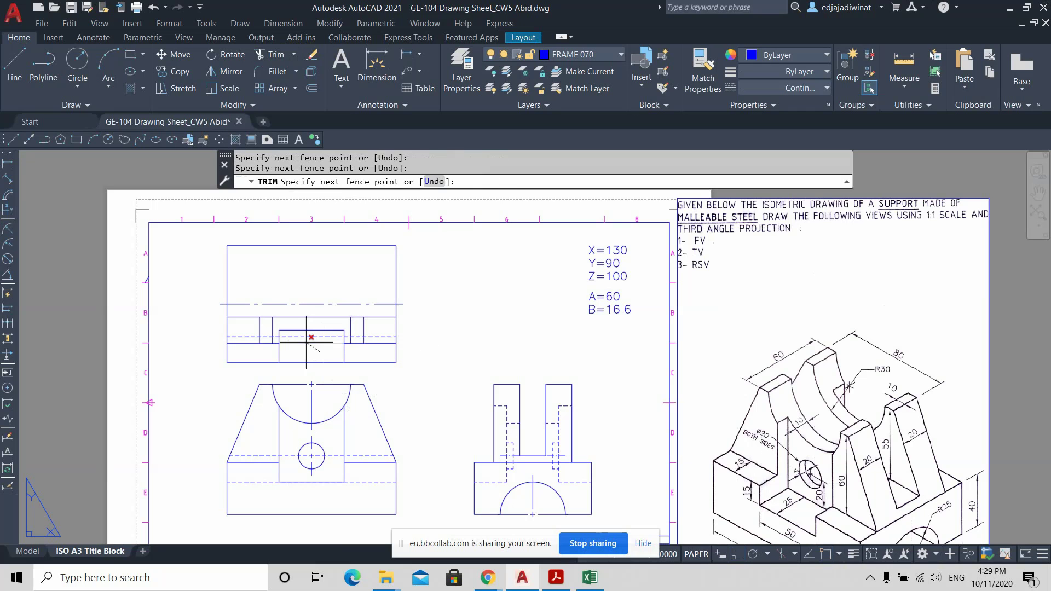
pyautogui.press('Return')
pyautogui.press('Escape')
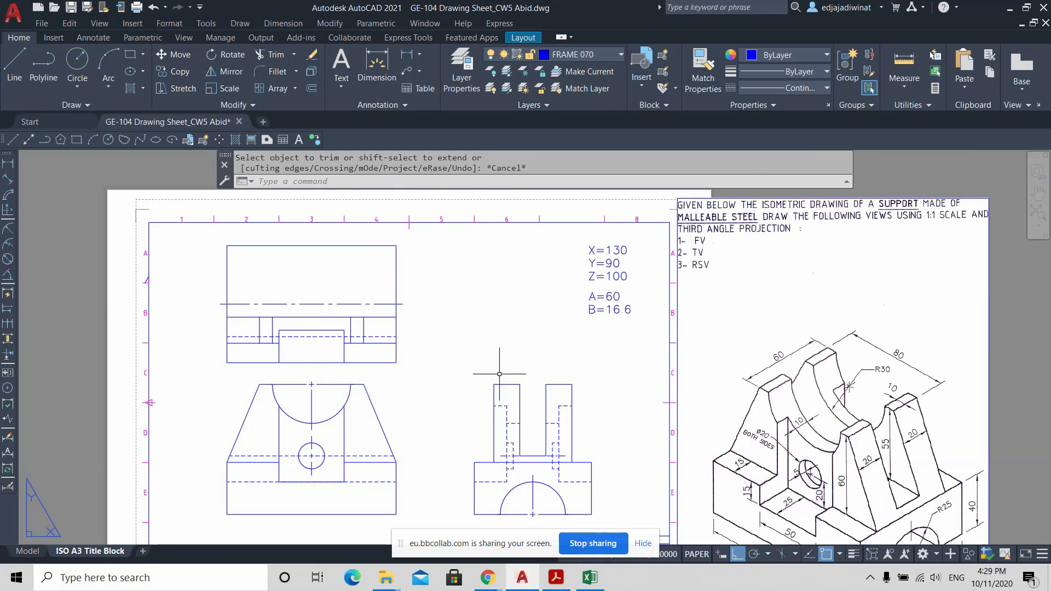
# Undo the recent view changes and the last trim of the horizontal line inside the top view's recess.
pyautogui.scroll(2, 452, 353)
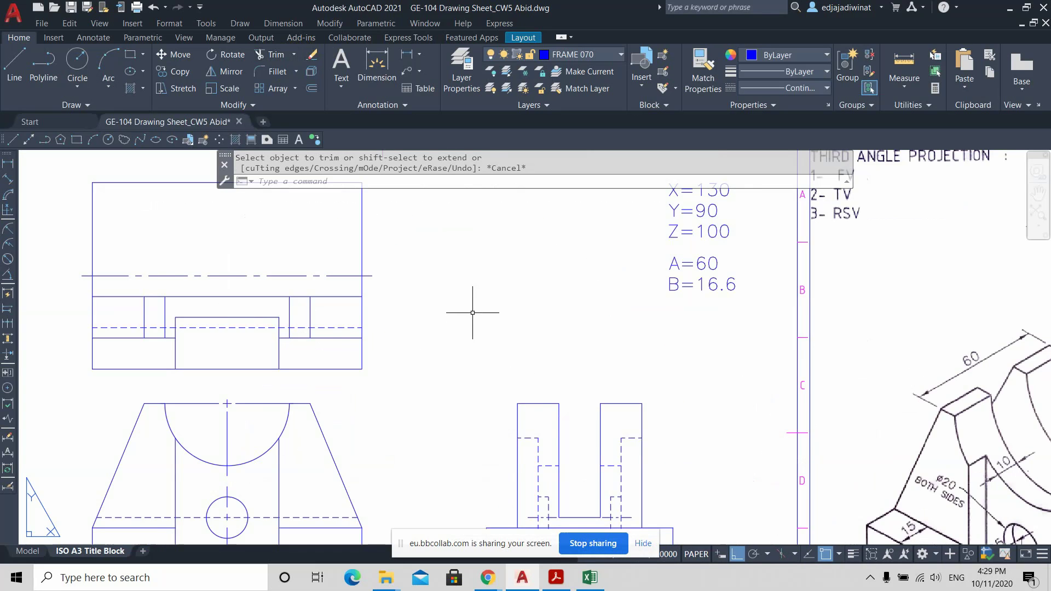
pyautogui.scroll(-2, 471, 317)
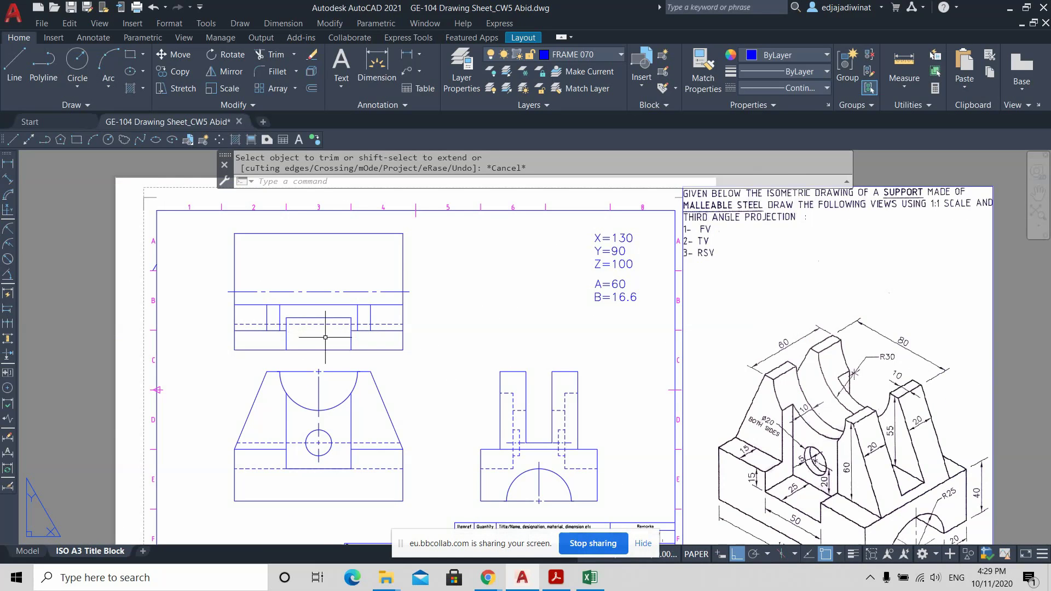
pyautogui.click(153, 7)
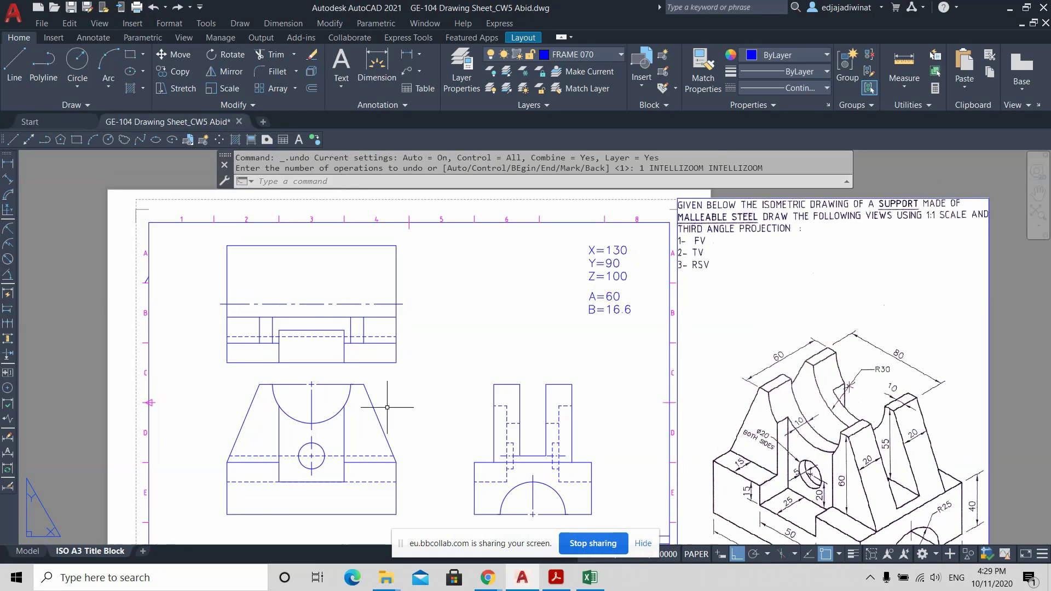
pyautogui.scroll(4, 281, 201)
pyautogui.click(156, 9)
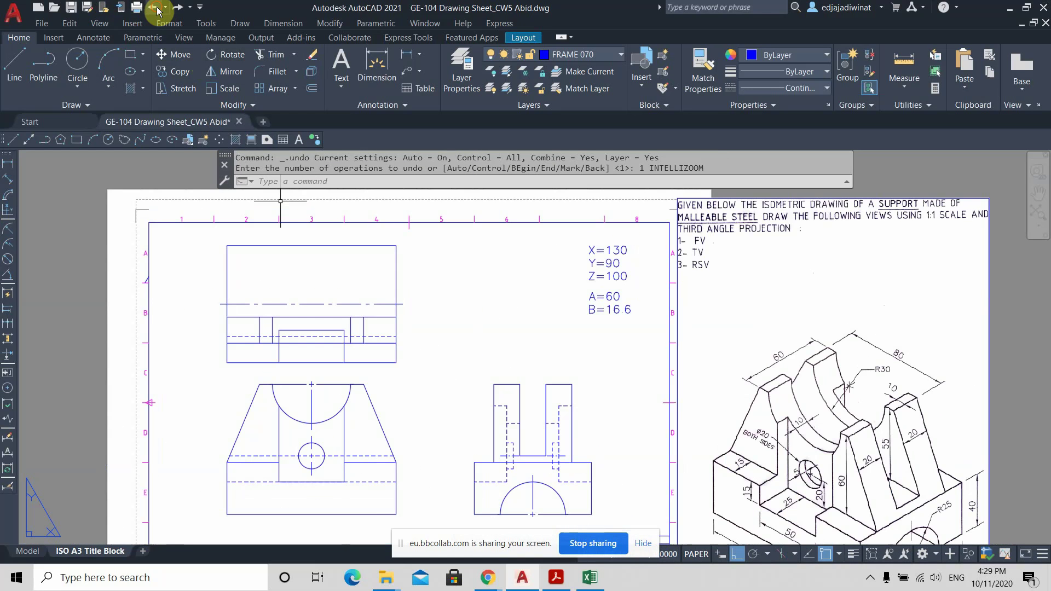
pyautogui.click(156, 8)
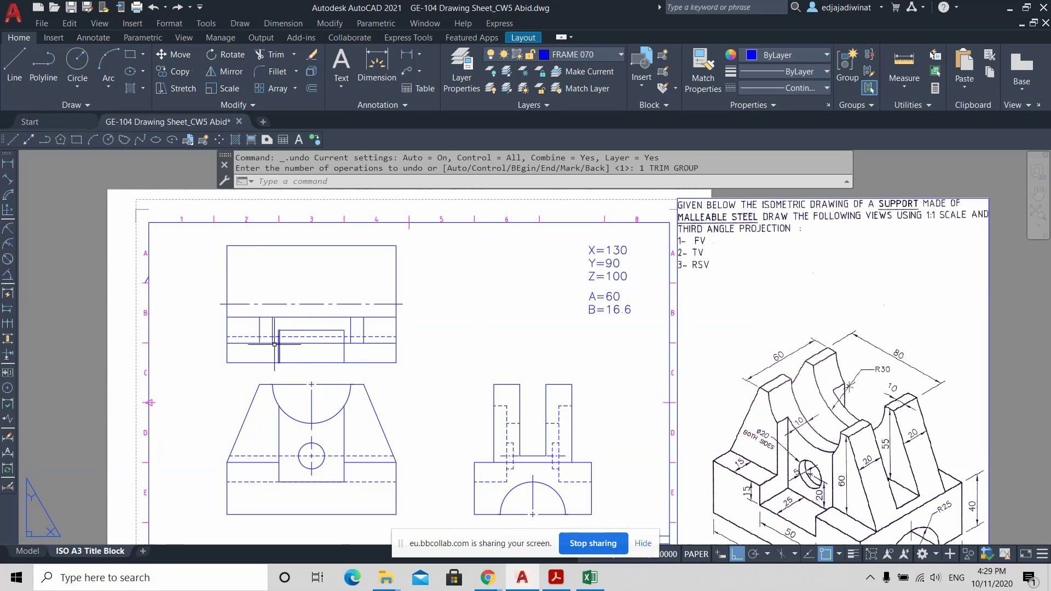
# Trim away the part of the full-width solid line that runs through the recess rectangle in the top view.
pyautogui.click(247, 344)
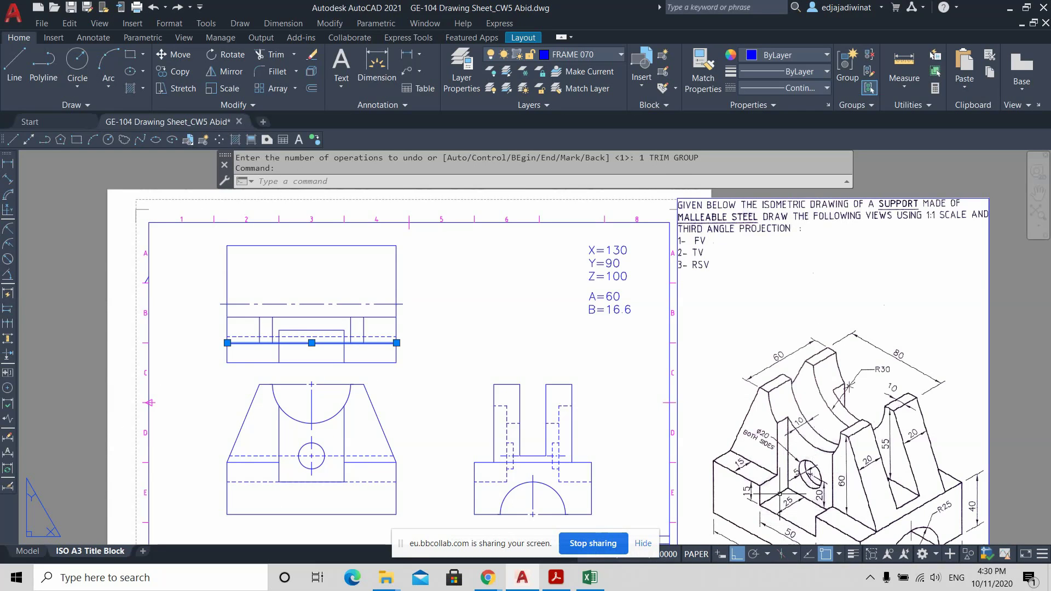
pyautogui.press('Escape')
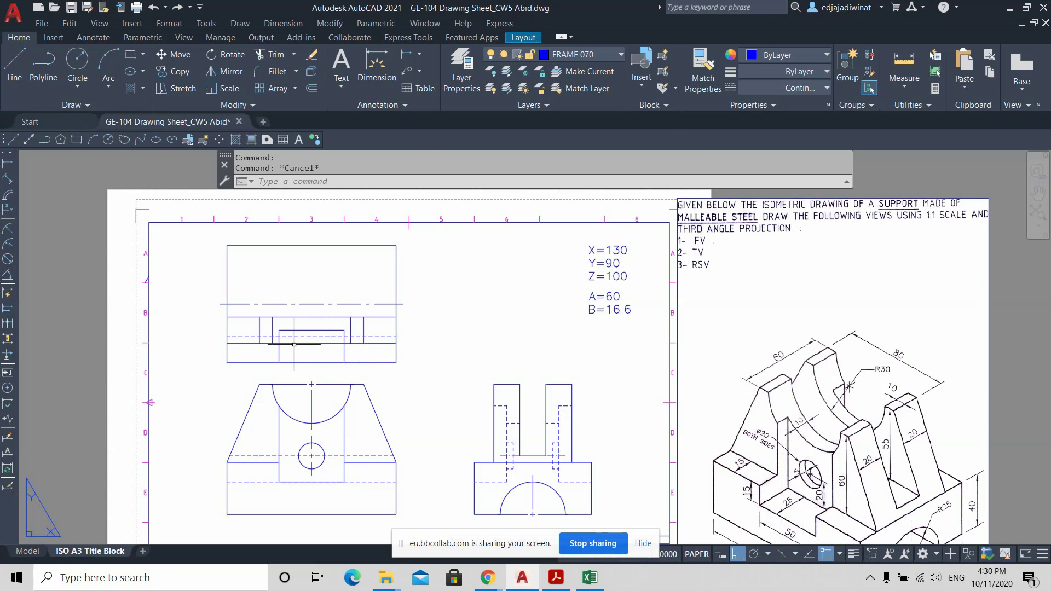
pyautogui.click(278, 60)
pyautogui.scroll(2, 332, 293)
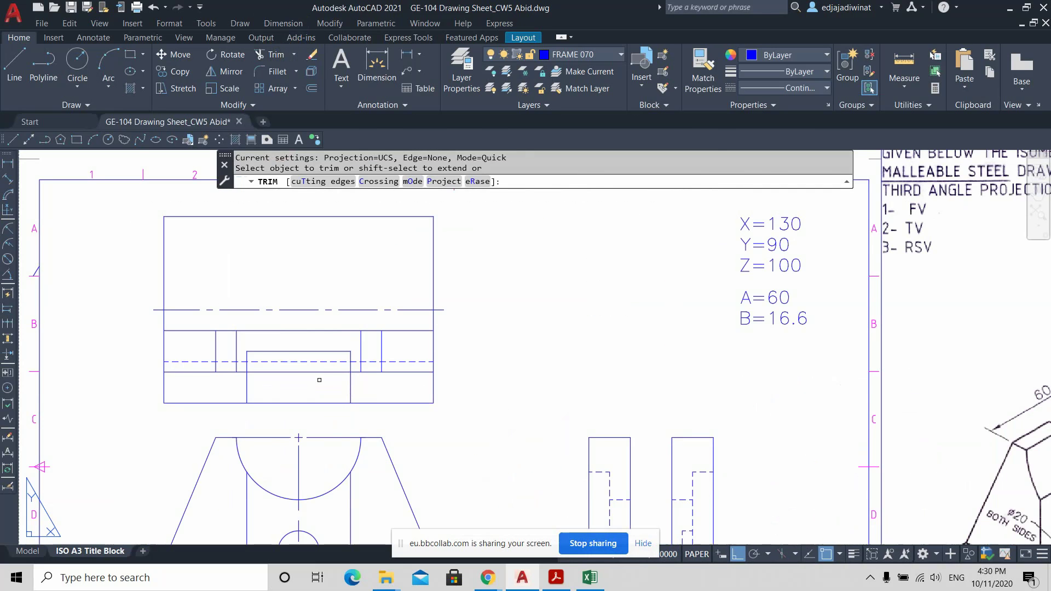
pyautogui.click(313, 380)
pyautogui.press('Return')
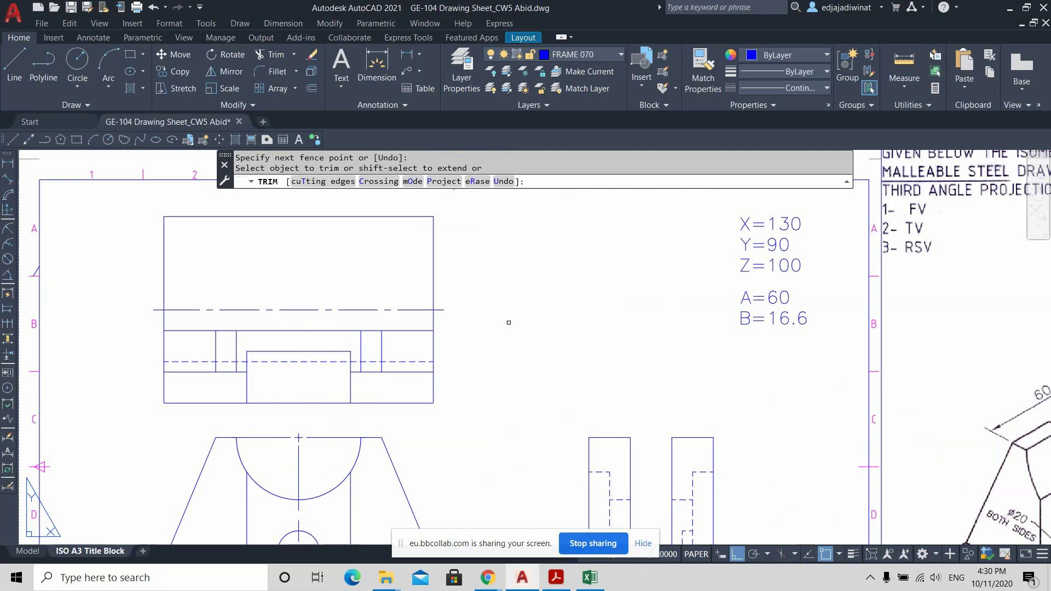
pyautogui.press('Escape')
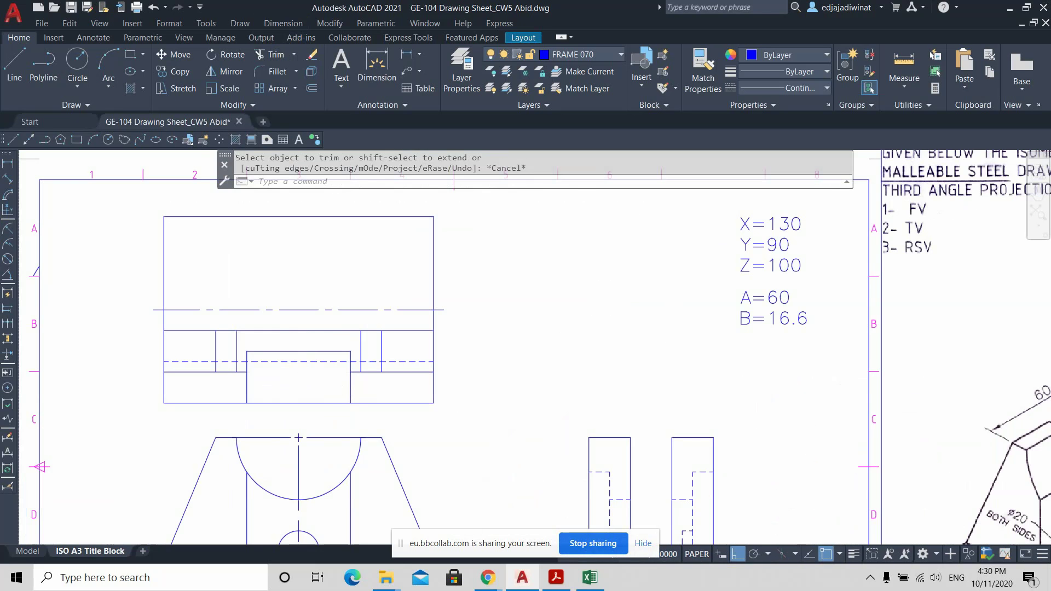
pyautogui.scroll(-2, 562, 358)
pyautogui.scroll(-1, 626, 359)
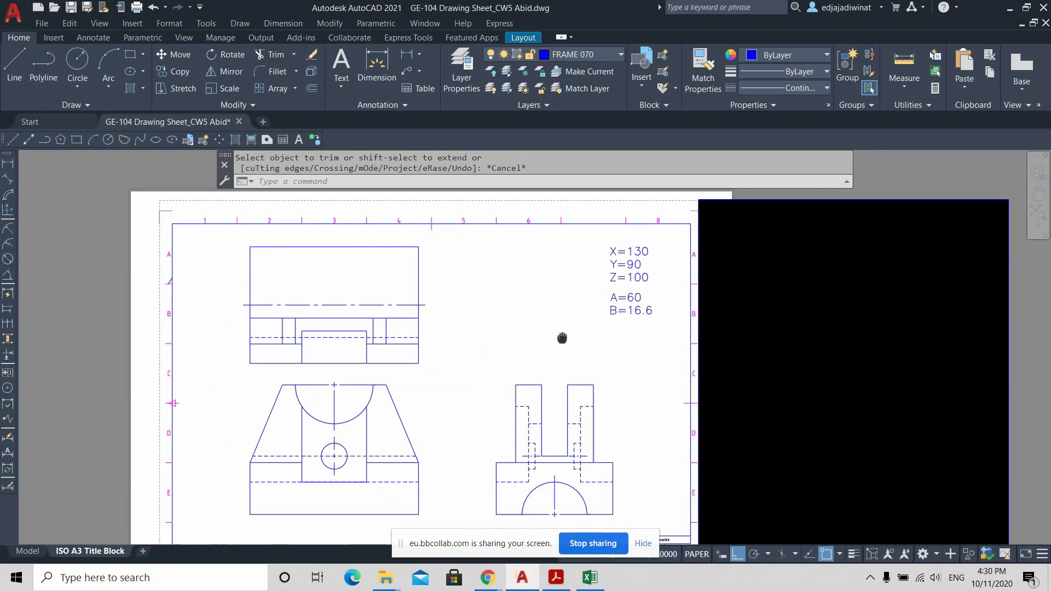
pyautogui.scroll(-1, 615, 359)
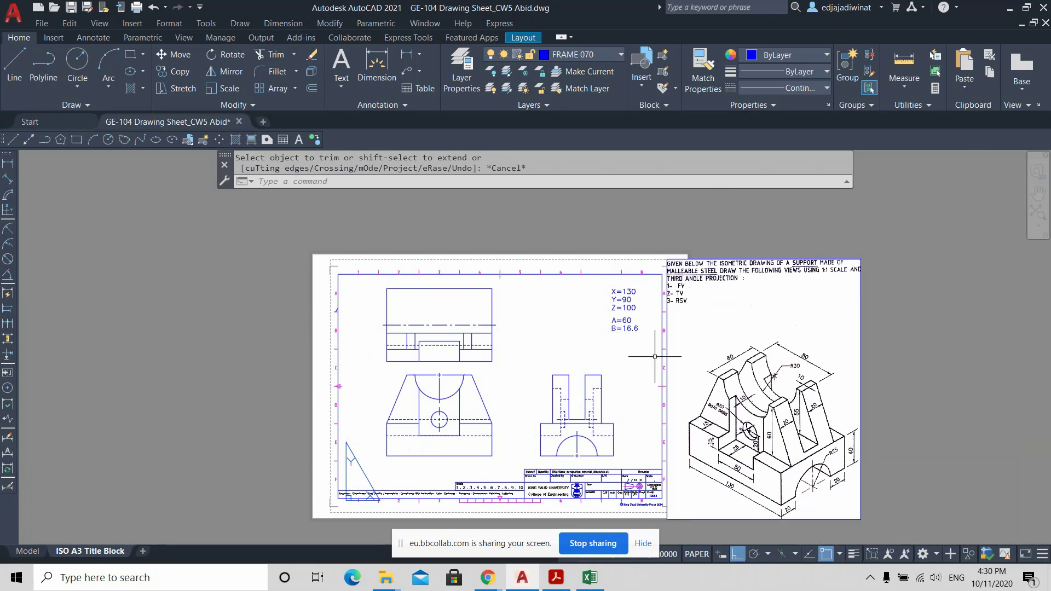
# Draw a vertical line in the top view from the midpoint of the recess's upper edge up to the solid line above.
pyautogui.scroll(1, 606, 354)
pyautogui.scroll(2, 564, 322)
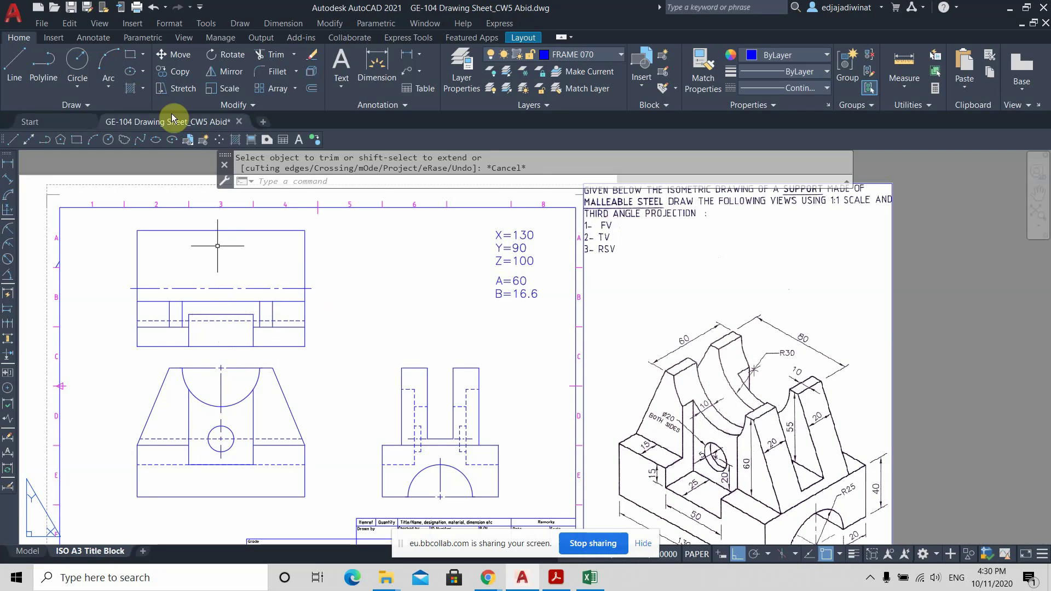
pyautogui.click(15, 69)
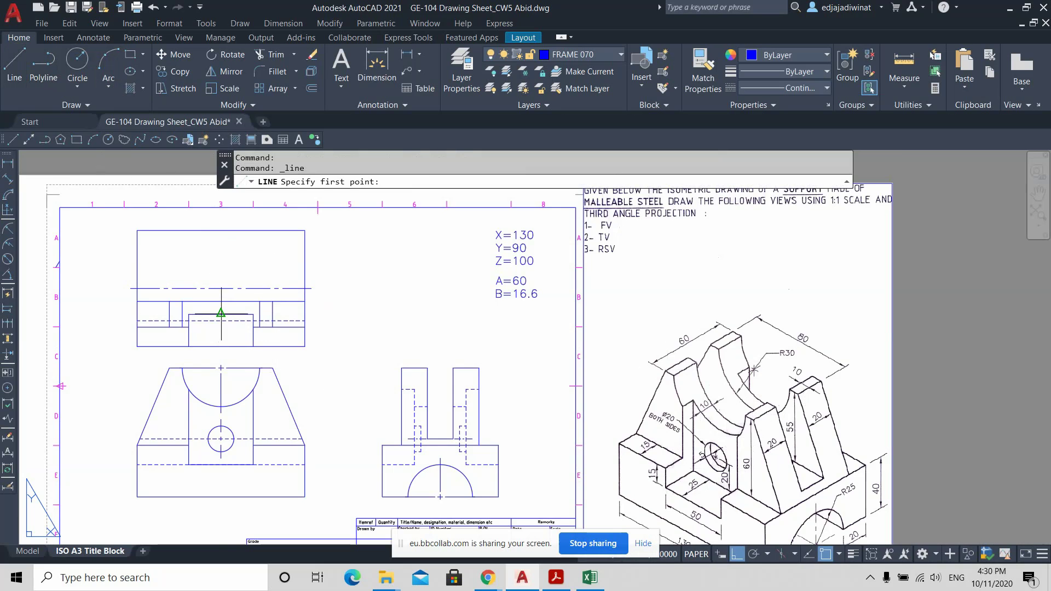
pyautogui.scroll(2, 221, 315)
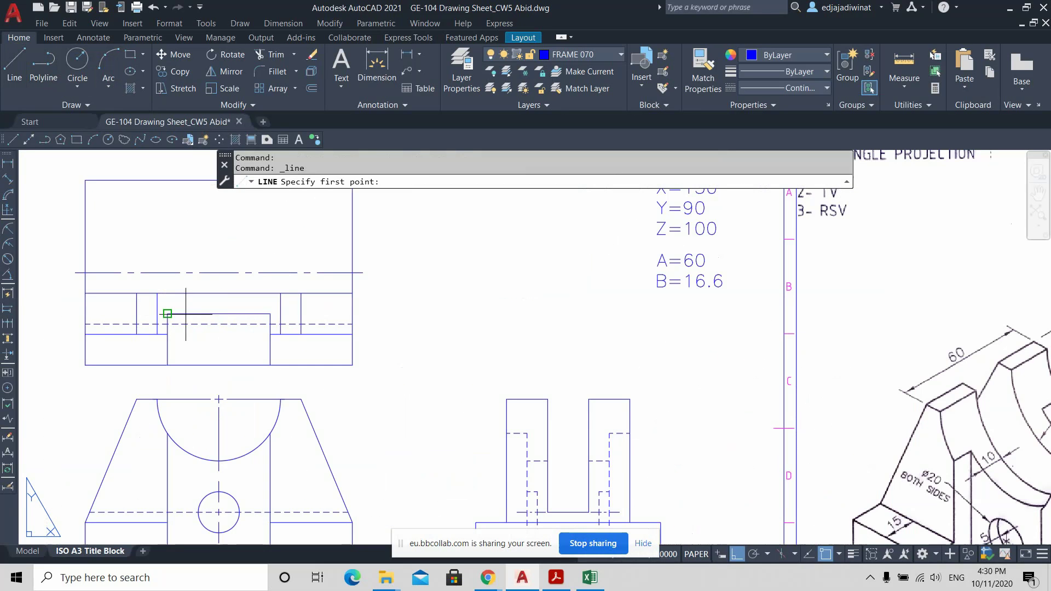
pyautogui.click(219, 313)
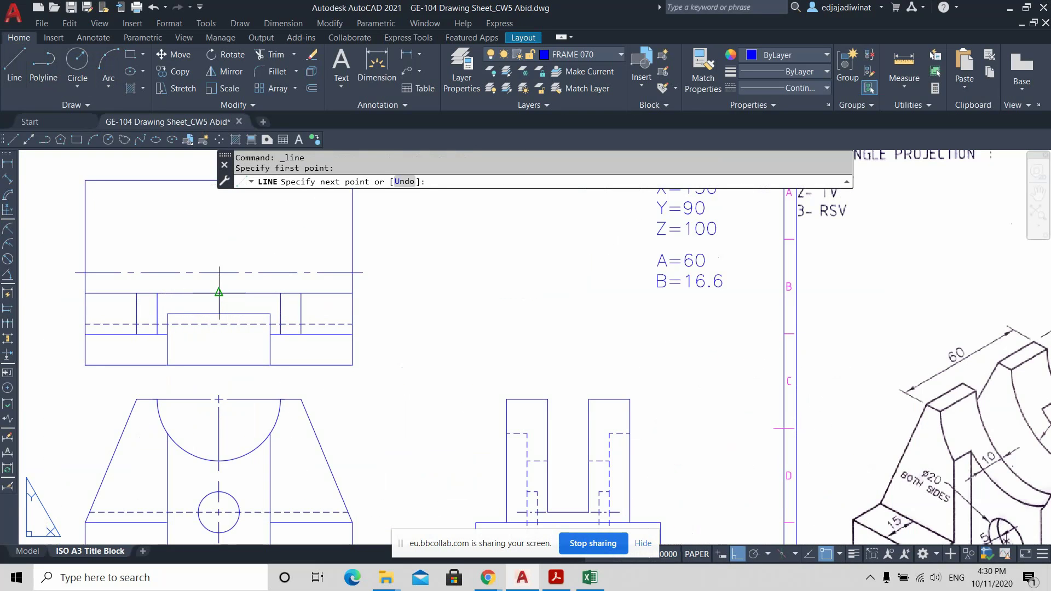
pyautogui.press('Return')
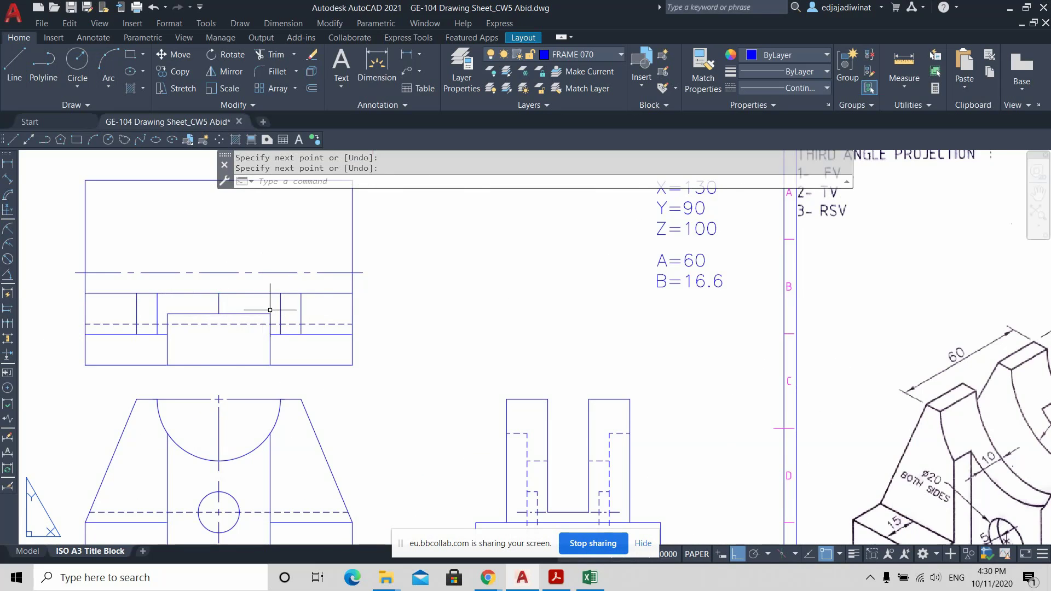
# Offset the short vertical line above the recess 10 mm to both sides.
pyautogui.scroll(-3, 271, 295)
pyautogui.scroll(3, 275, 307)
pyautogui.scroll(-3, 305, 257)
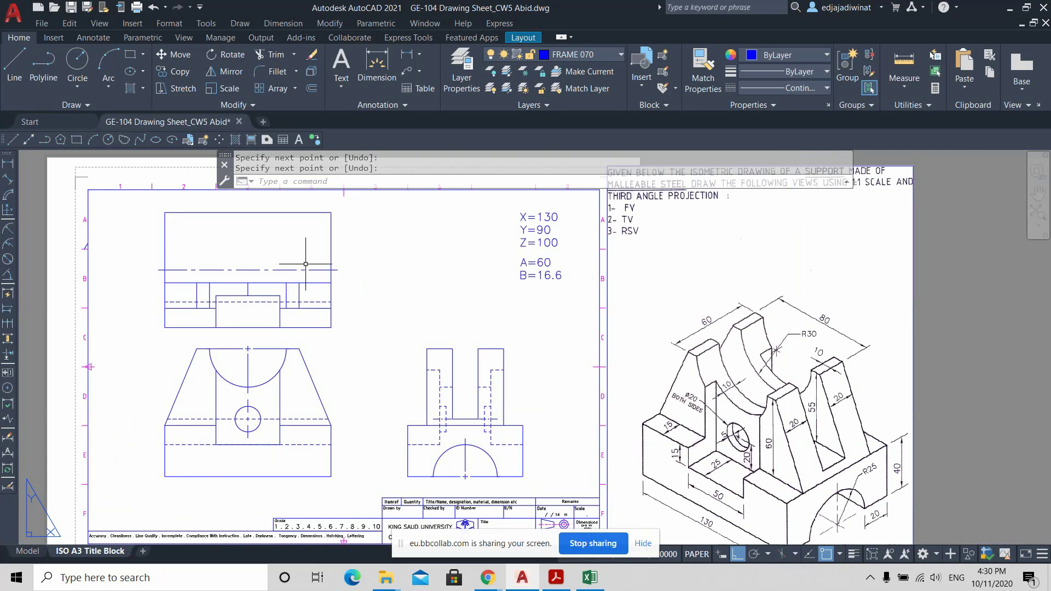
pyautogui.scroll(1, 327, 276)
pyautogui.moveTo(328, 276); pyautogui.dragTo(356, 284, button='middle')
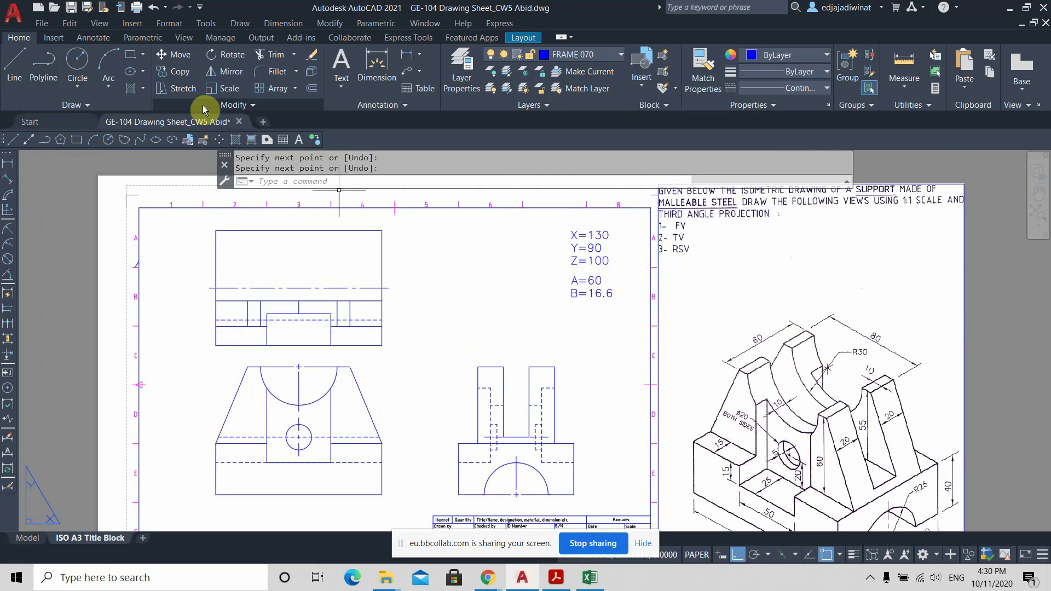
pyautogui.click(310, 90)
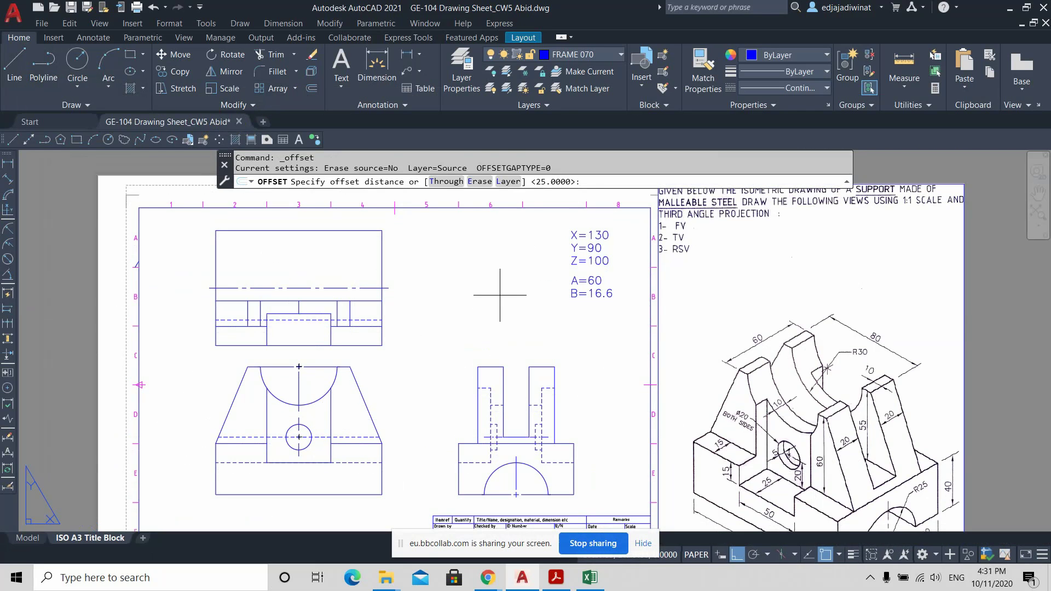
pyautogui.press('Return')
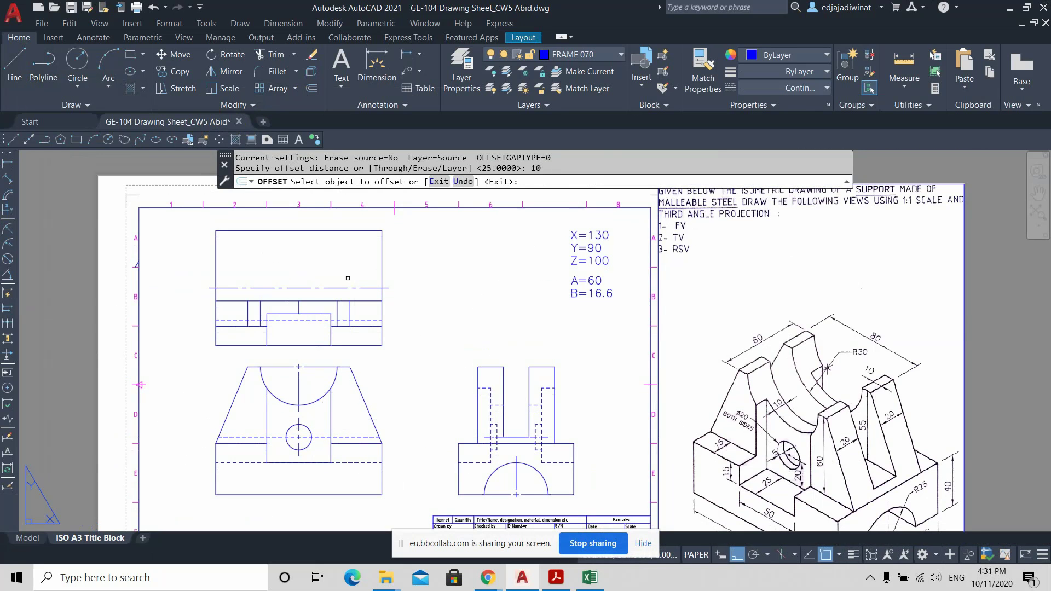
pyautogui.click(299, 307)
pyautogui.click(316, 306)
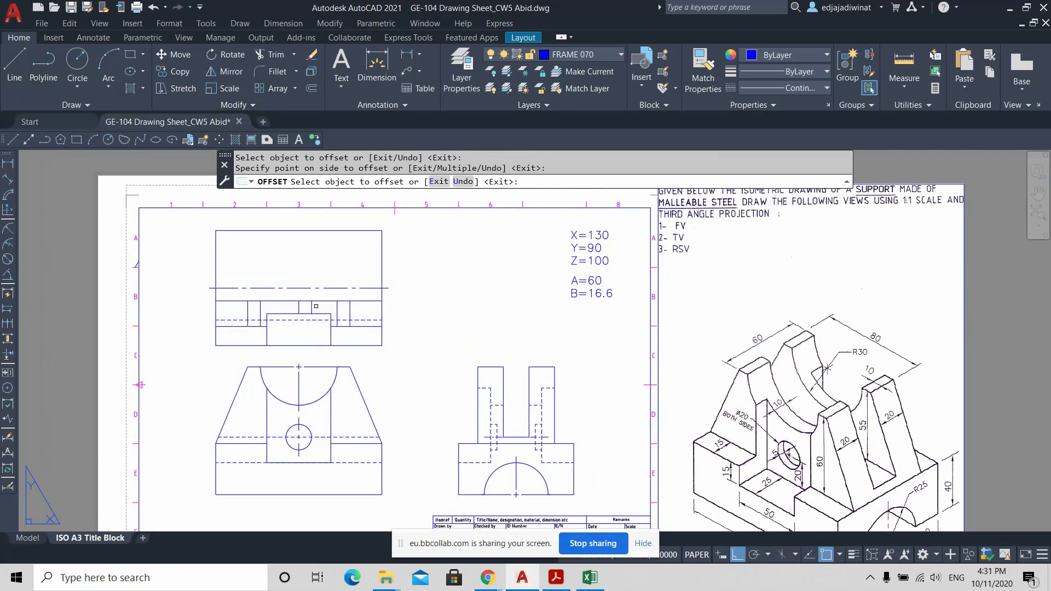
pyautogui.click(300, 306)
pyautogui.click(290, 306)
pyautogui.press('Escape')
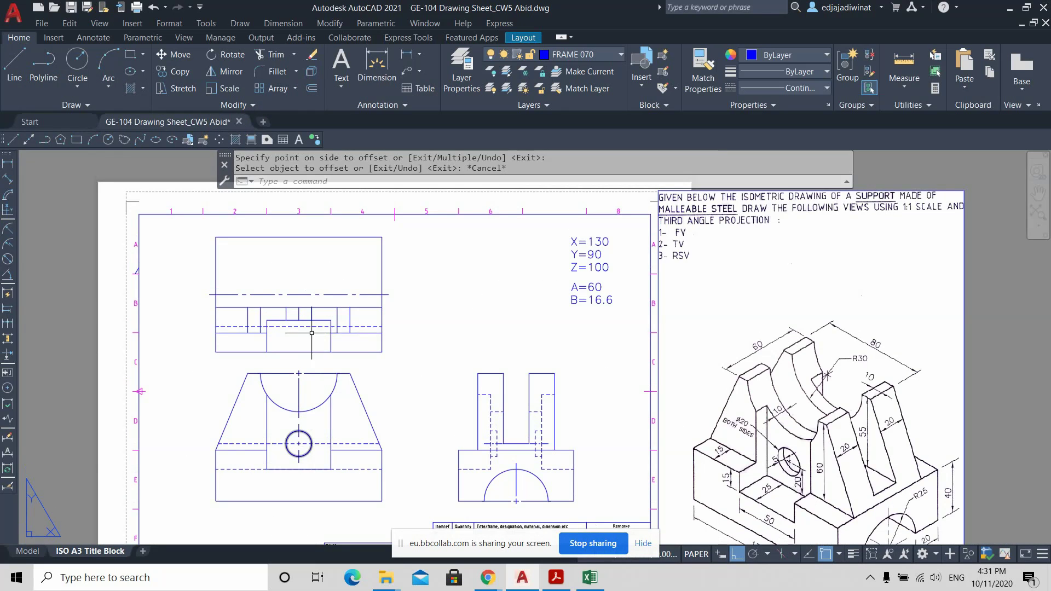
# Offset the upper edge of the top view's recess 5 mm upward.
pyautogui.scroll(2, 449, 338)
pyautogui.scroll(-4, 413, 285)
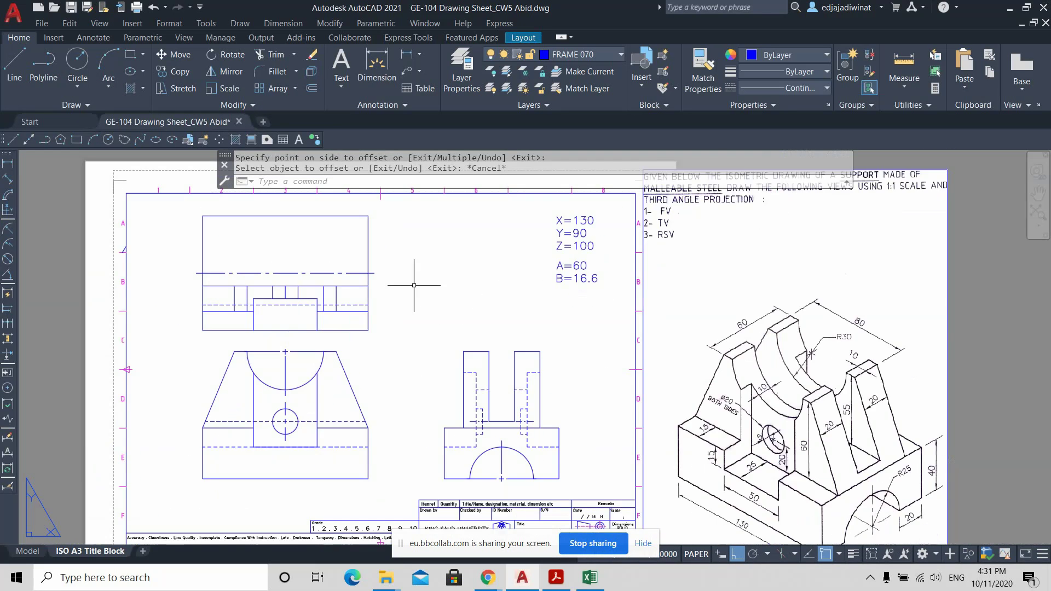
pyautogui.scroll(4, 399, 310)
pyautogui.scroll(-2, 445, 291)
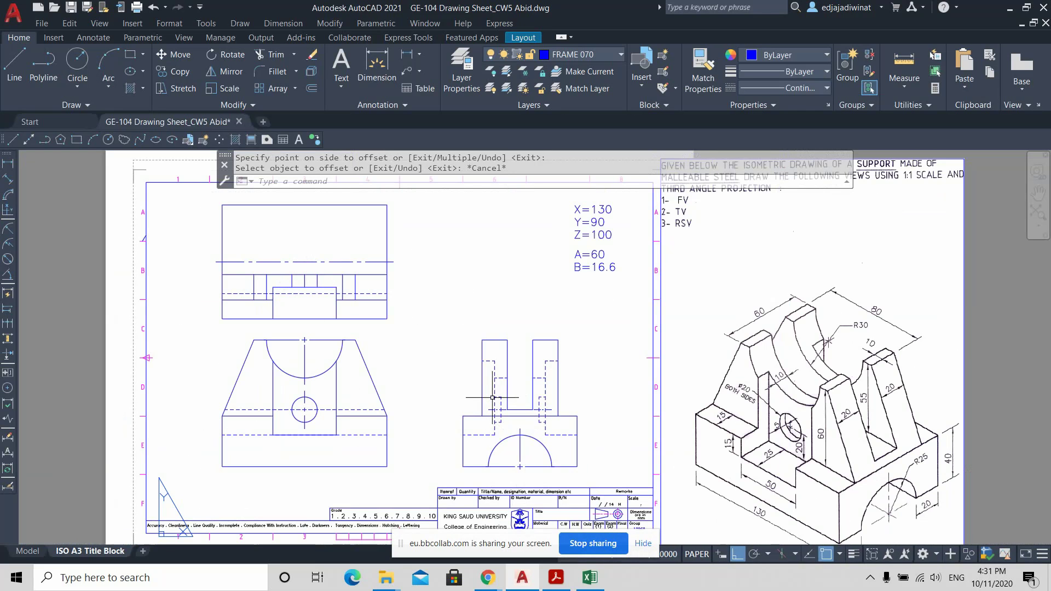
pyautogui.scroll(2, 317, 280)
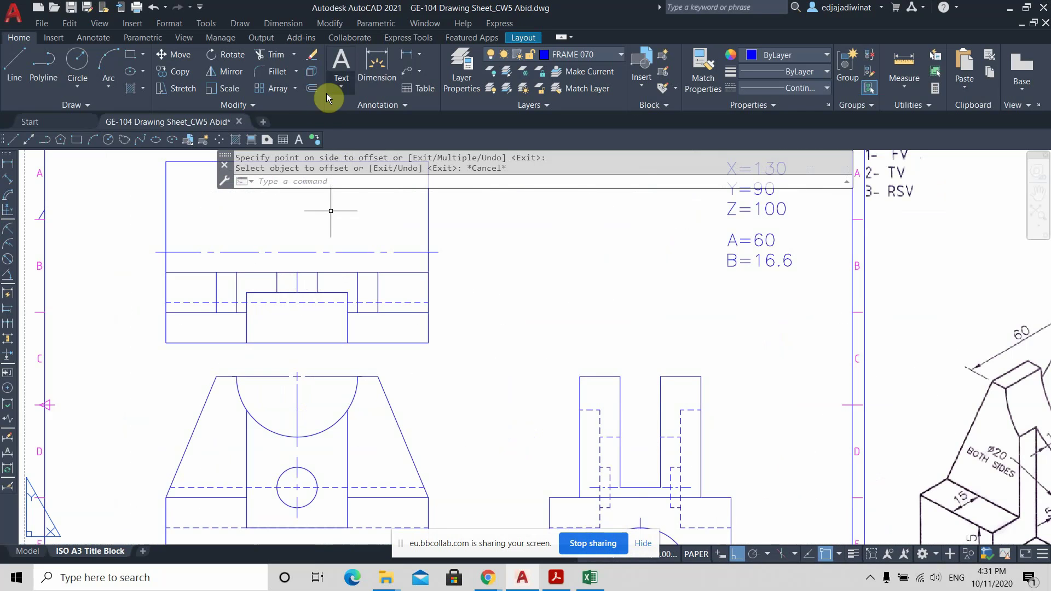
pyautogui.click(313, 89)
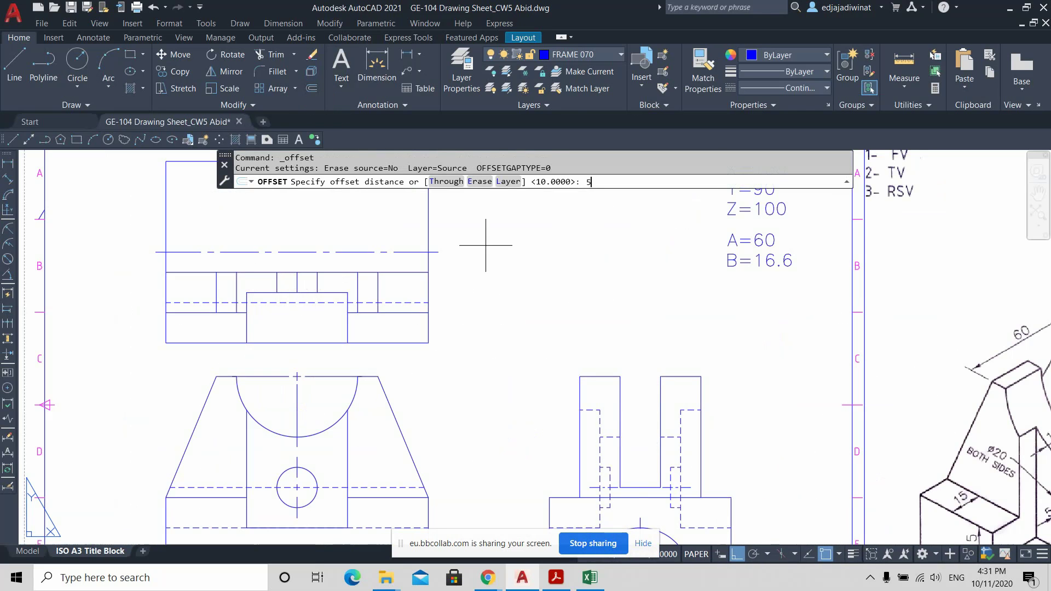
pyautogui.write('5')
pyautogui.press('Return')
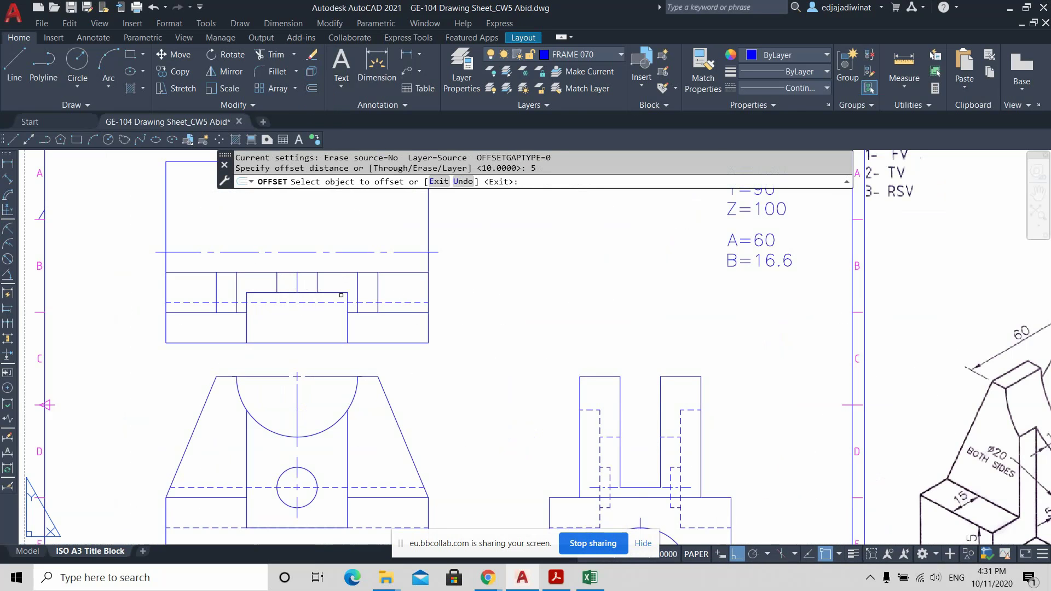
pyautogui.click(342, 295)
pyautogui.click(329, 277)
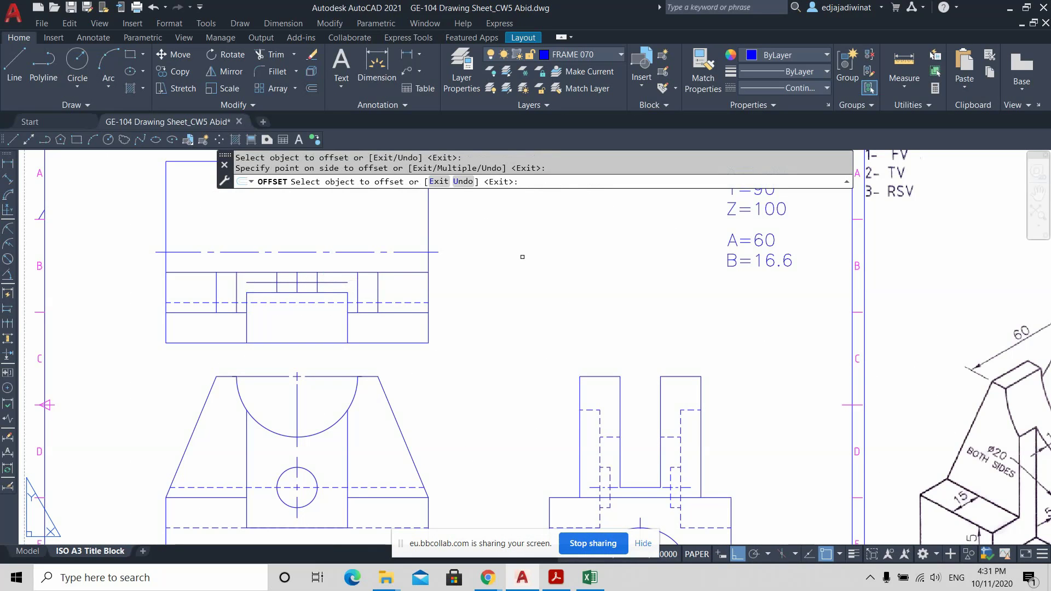
pyautogui.press('Return')
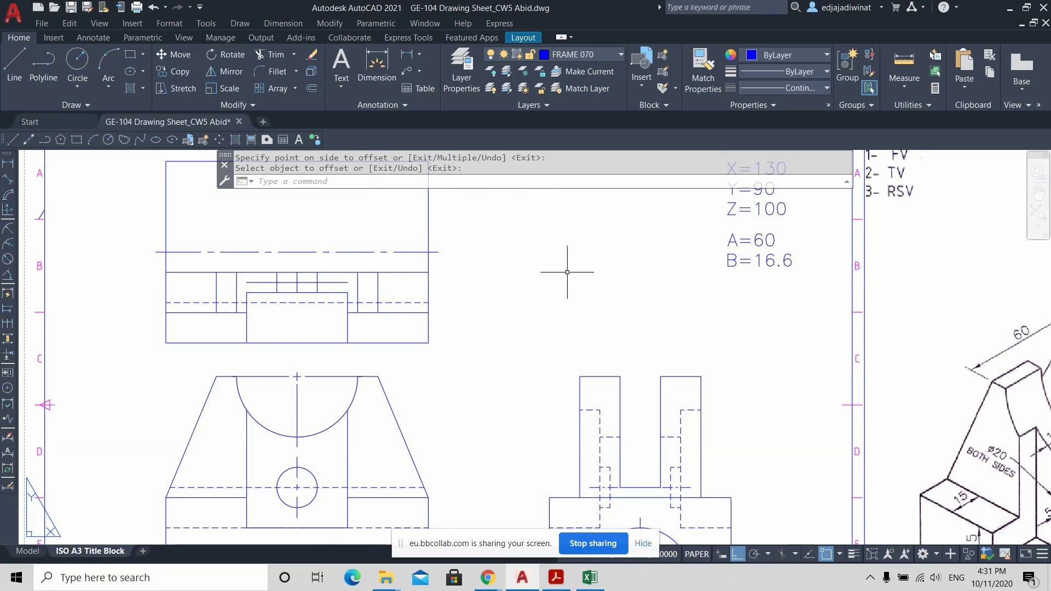
# Trim the 5 mm offset line and the two outer short verticals to form a small rectangle above the recess.
pyautogui.click(268, 55)
pyautogui.click(331, 280)
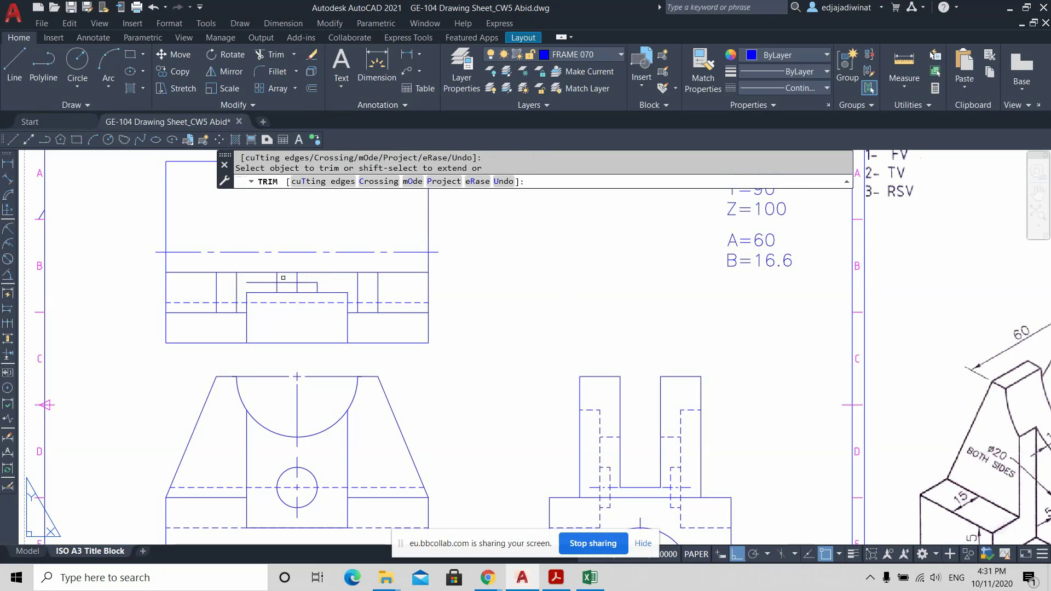
pyautogui.moveTo(283, 279); pyautogui.dragTo(277, 278)
pyautogui.click(266, 281)
pyautogui.press('Escape')
# Change the linetype of the small rectangle's upper edge and two sides to HIDDEN2.
pyautogui.scroll(2, 328, 290)
pyautogui.click(329, 289)
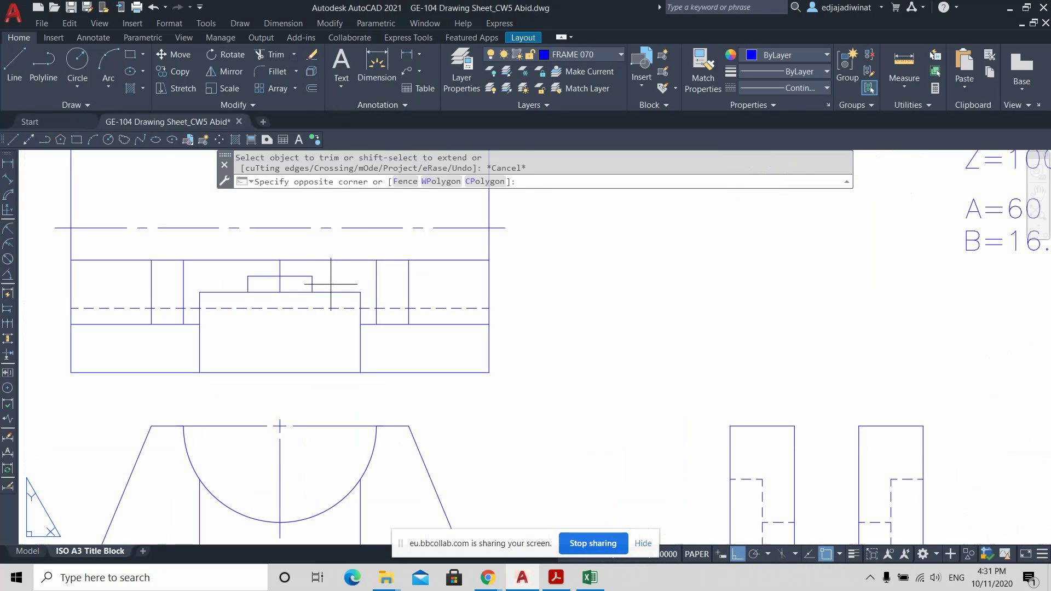
pyautogui.click(297, 275)
pyautogui.click(270, 278)
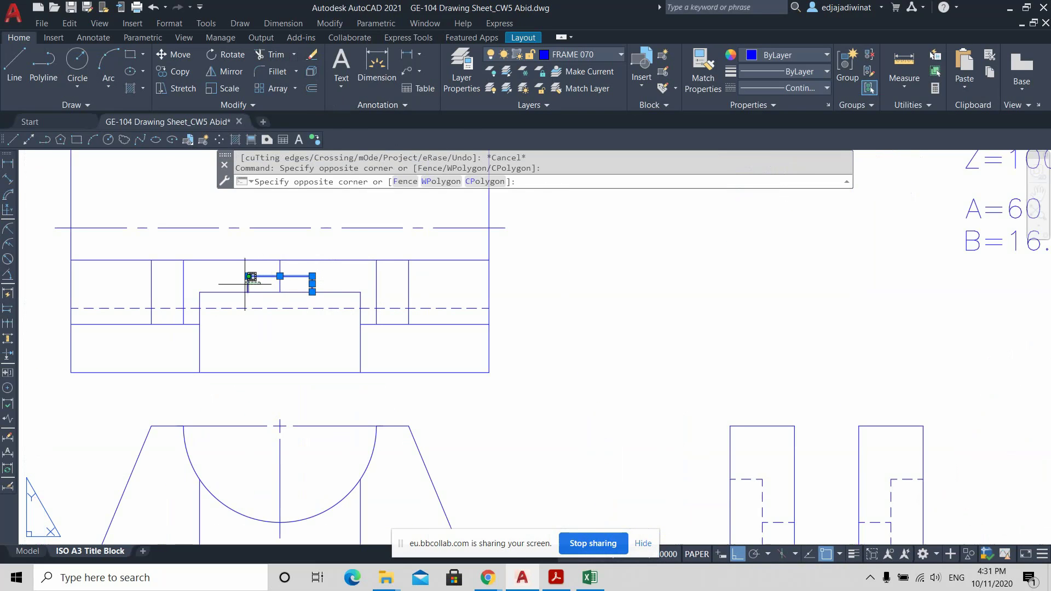
pyautogui.click(244, 285)
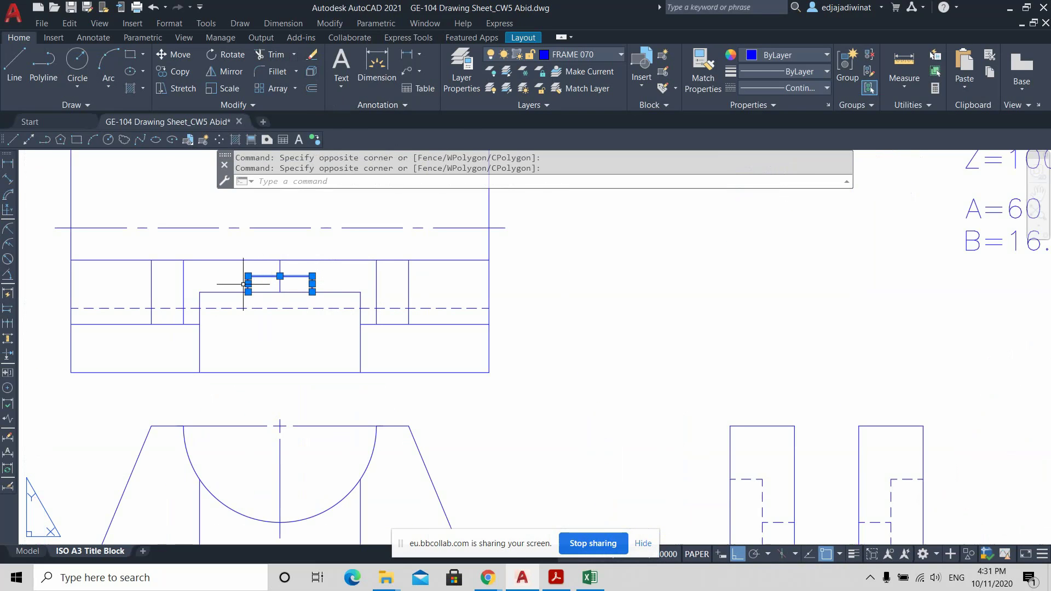
pyautogui.click(814, 90)
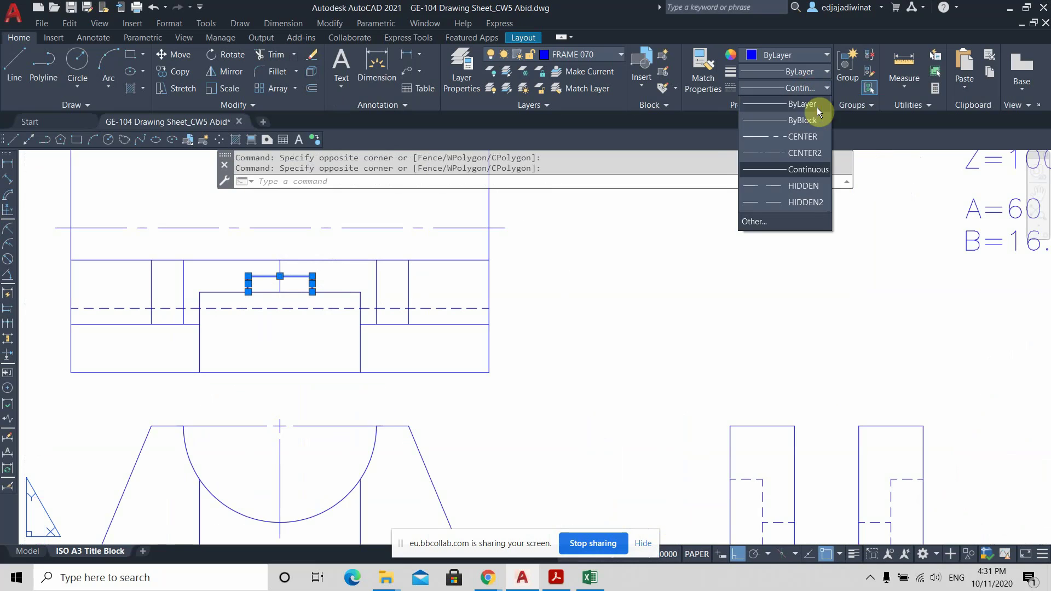
pyautogui.click(801, 203)
pyautogui.press('Escape')
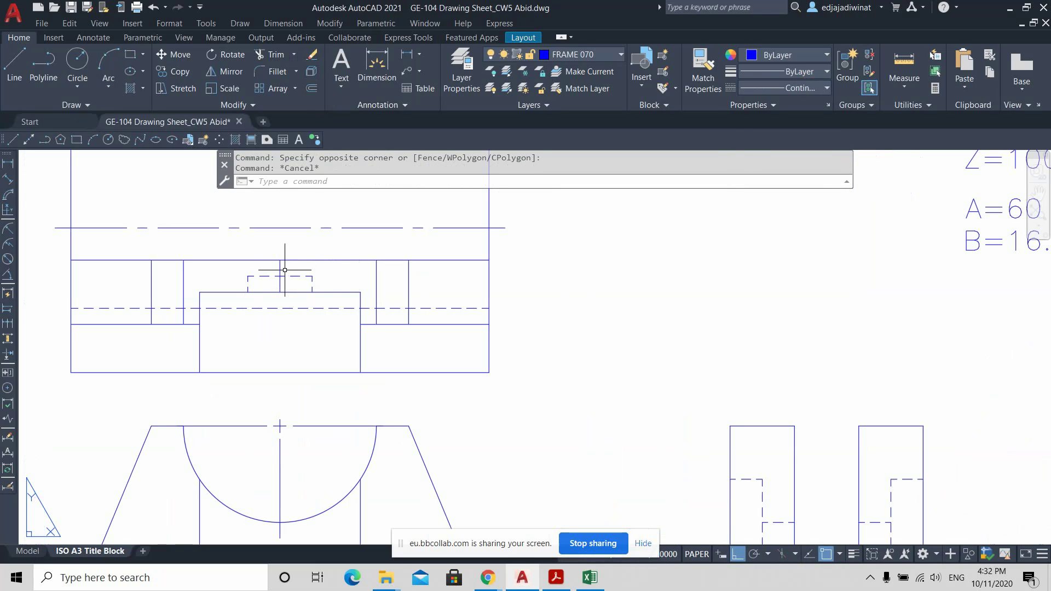
# Stretch the lower end of the hole's vertical centre line in the top view 5 mm downward.
pyautogui.click(279, 269)
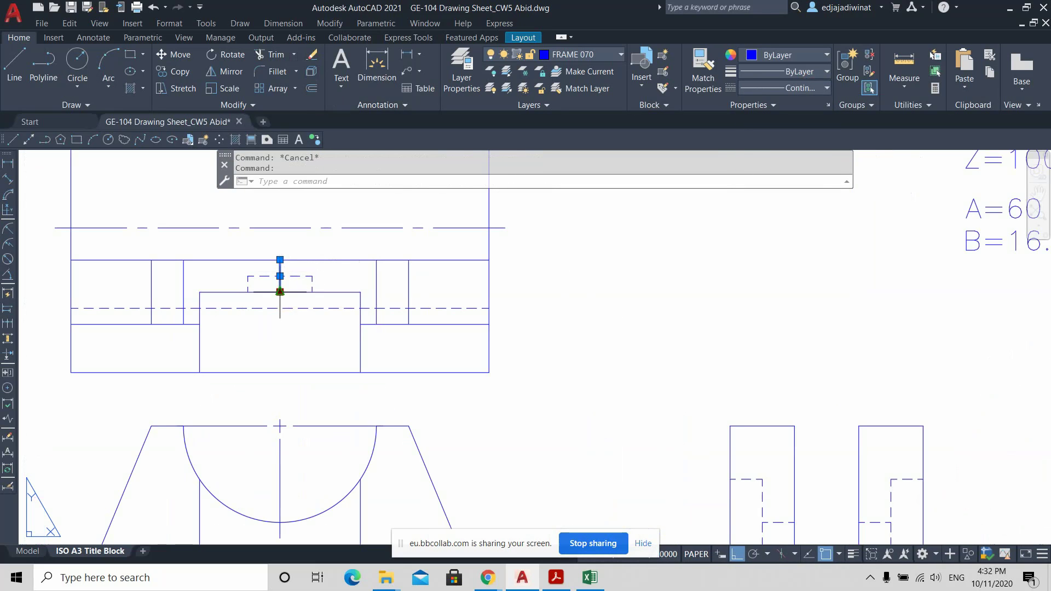
pyautogui.click(280, 292)
pyautogui.write('5')
pyautogui.press('Return')
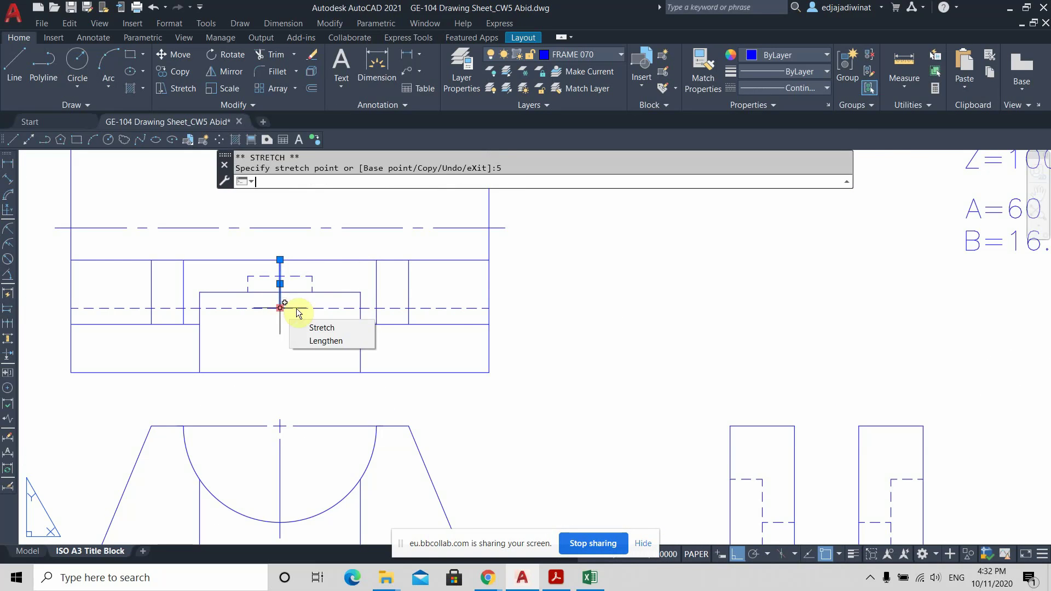
pyautogui.press('Escape')
pyautogui.scroll(2, 316, 291)
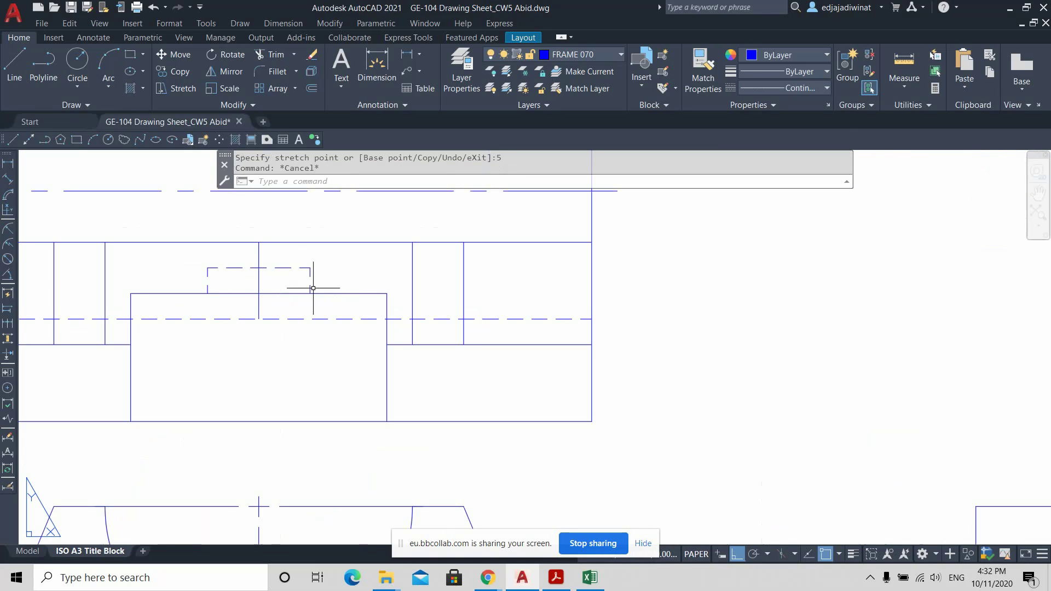
pyautogui.click(258, 255)
pyautogui.moveTo(261, 242)
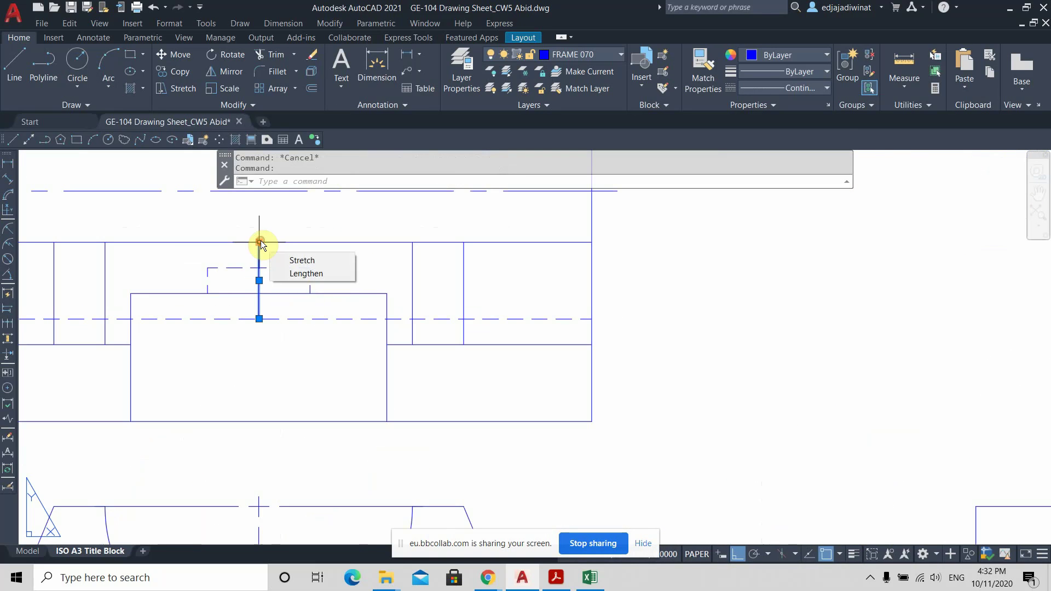
pyautogui.click(302, 260)
pyautogui.press('Escape')
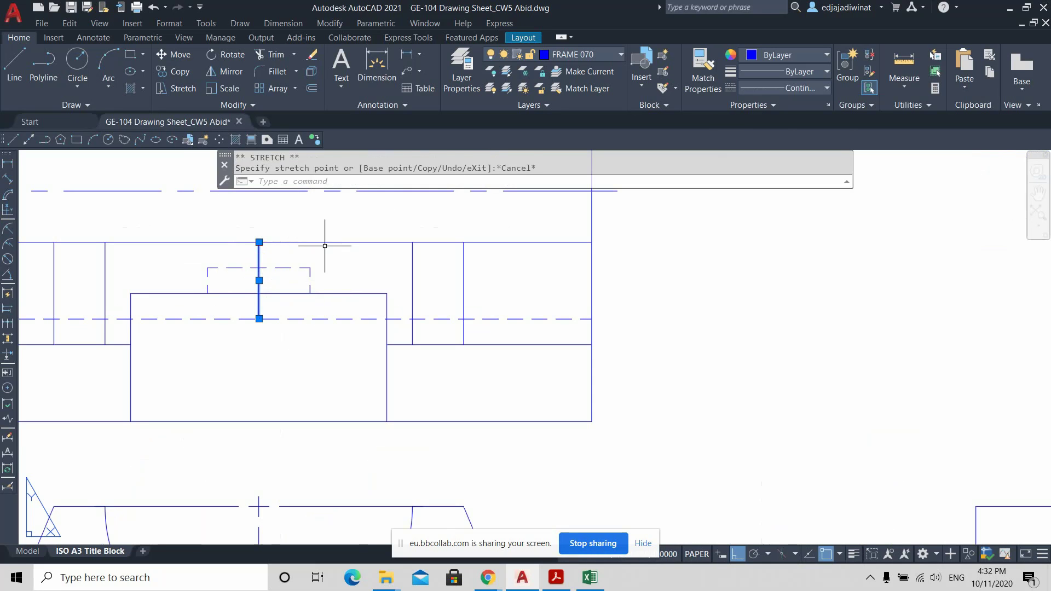
pyautogui.press('Escape')
# Quick-measure the distances around the vertical centre line and the hidden hole outline in the top view.
pyautogui.click(901, 63)
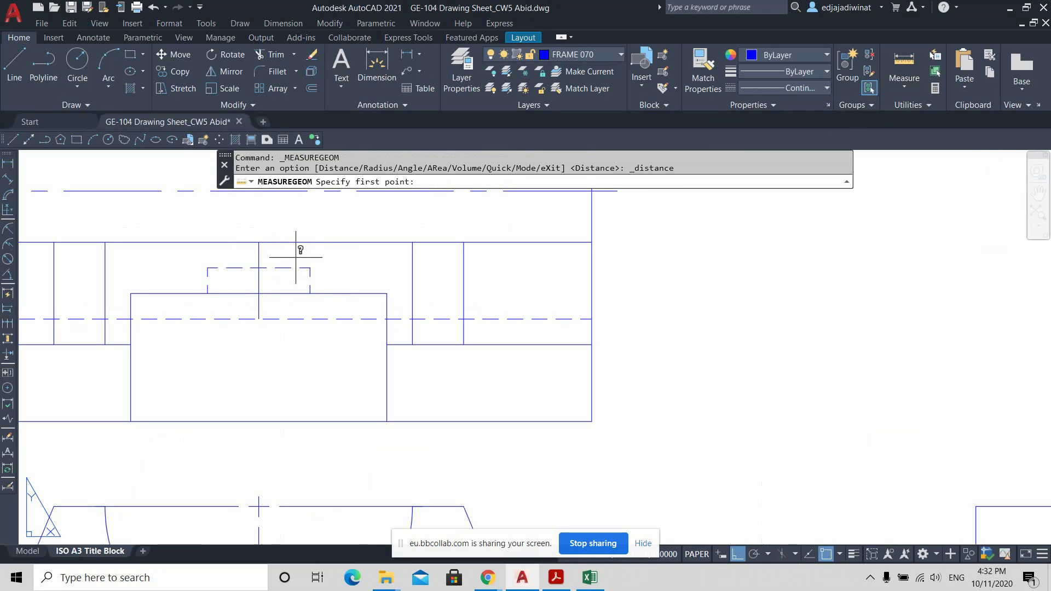
pyautogui.click(901, 86)
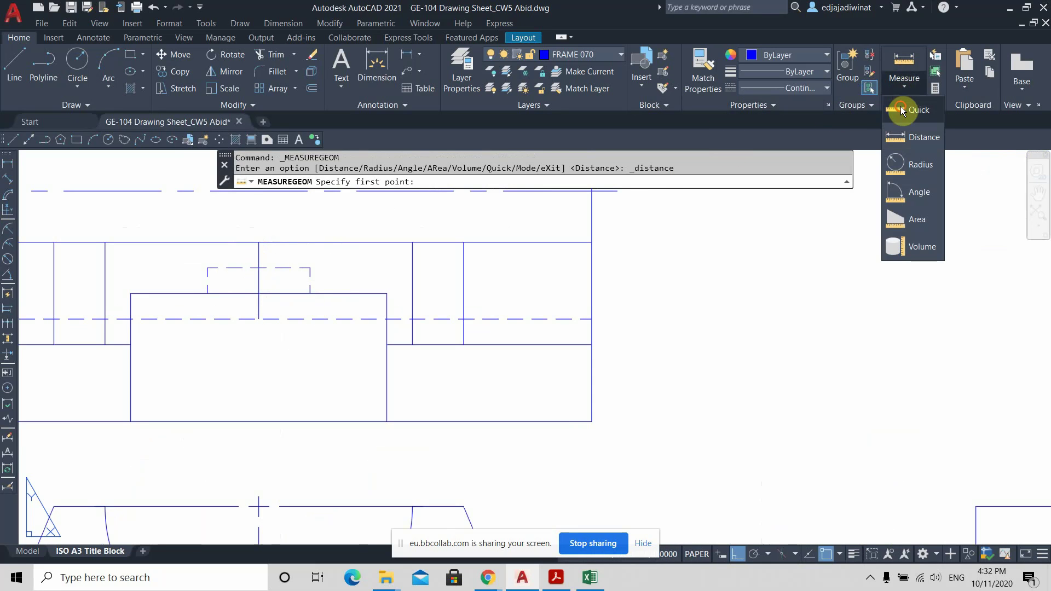
pyautogui.click(921, 135)
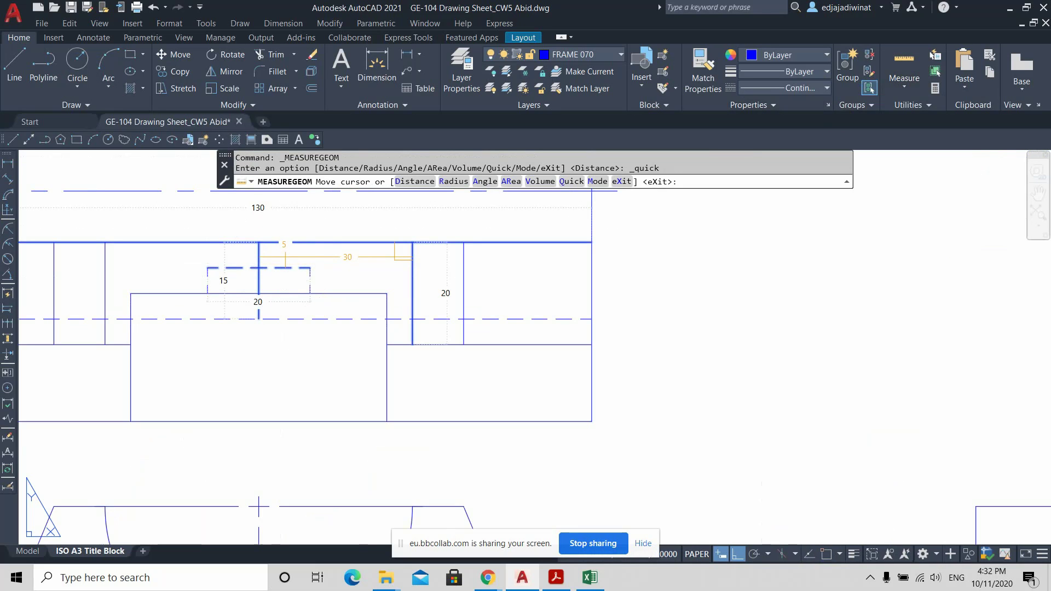
pyautogui.press('Escape')
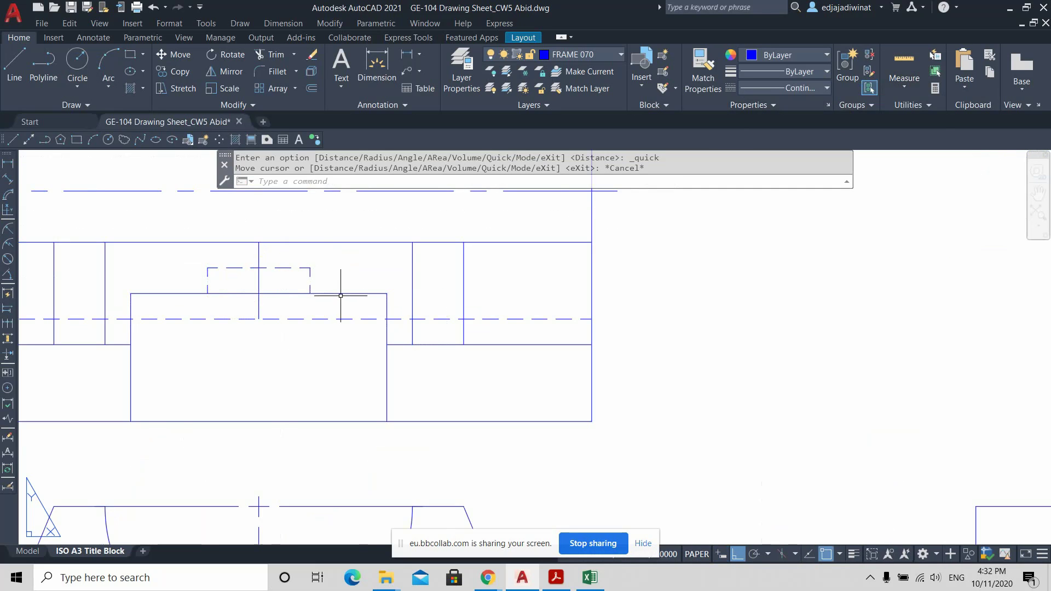
# Shorten the upper end of the hole's vertical centre line in the top view by 1 mm.
pyautogui.scroll(-2, 340, 295)
pyautogui.moveTo(344, 283); pyautogui.dragTo(386, 284, button='middle')
pyautogui.scroll(2, 345, 266)
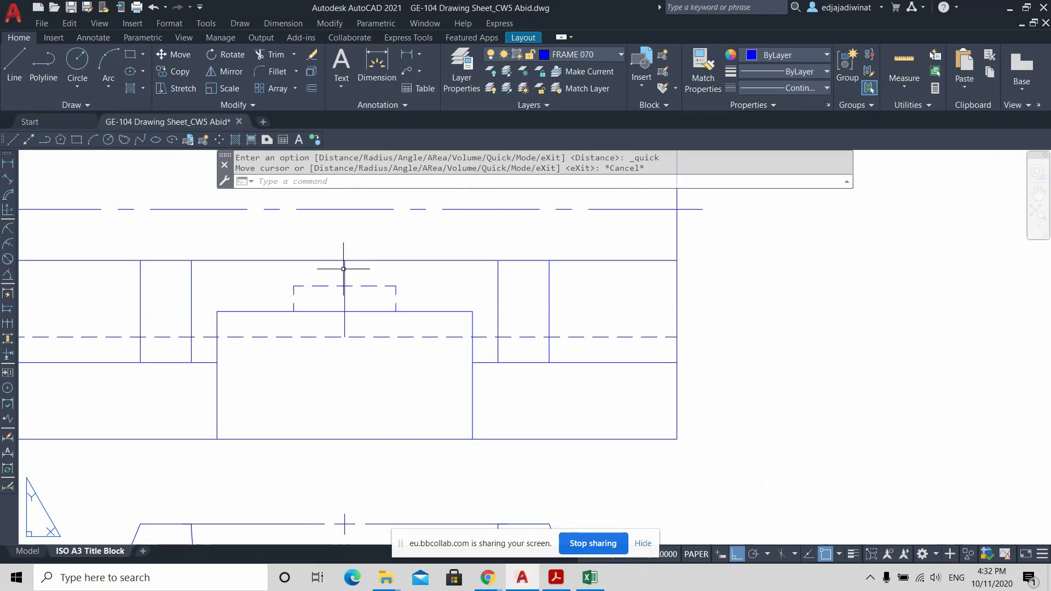
pyautogui.click(345, 270)
pyautogui.click(344, 261)
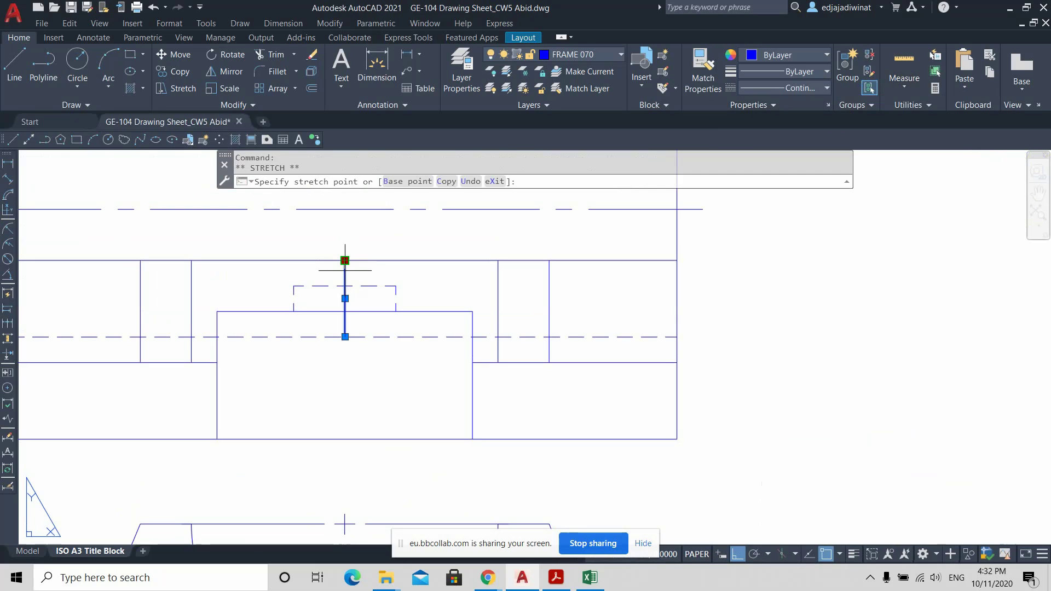
pyautogui.scroll(2, 344, 270)
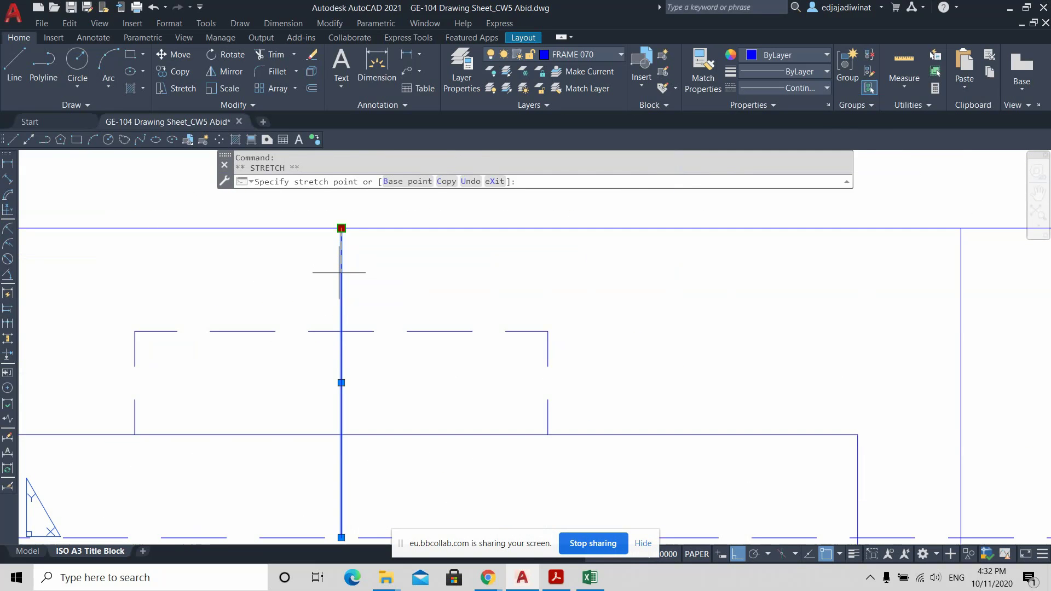
pyautogui.write('1')
pyautogui.press('Return')
# Shorten the lower end of the same vertical centre line by 1 mm and deselect it.
pyautogui.scroll(-3, 354, 344)
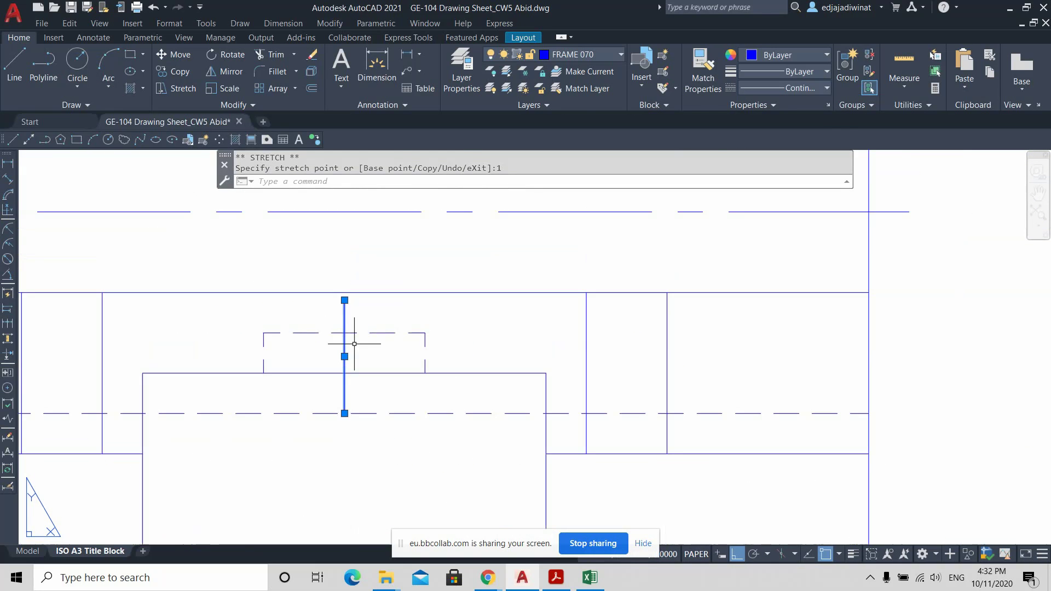
pyautogui.click(345, 414)
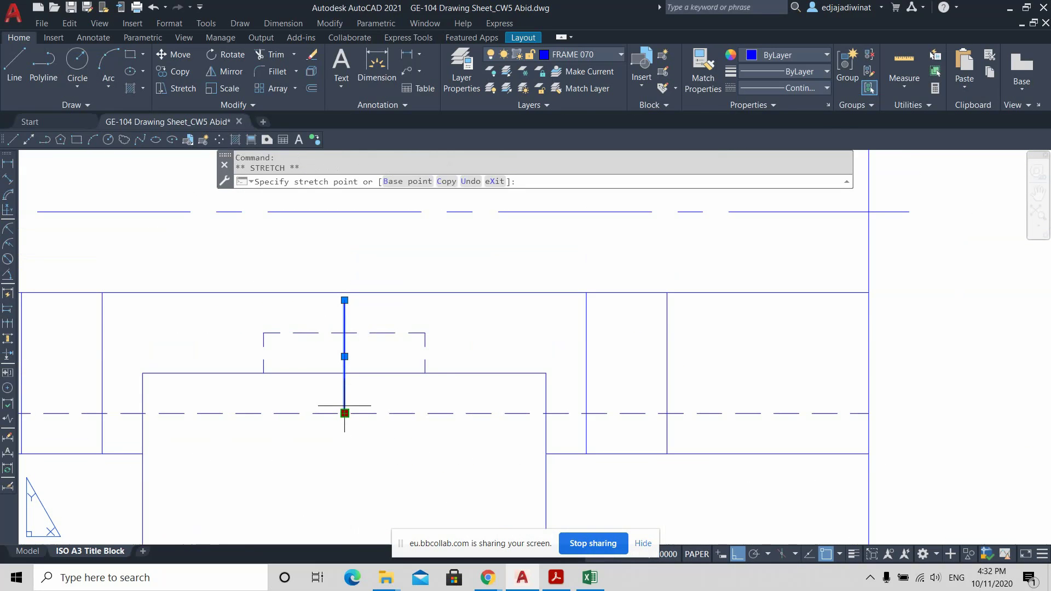
pyautogui.write('1')
pyautogui.press('Return')
pyautogui.press('Escape')
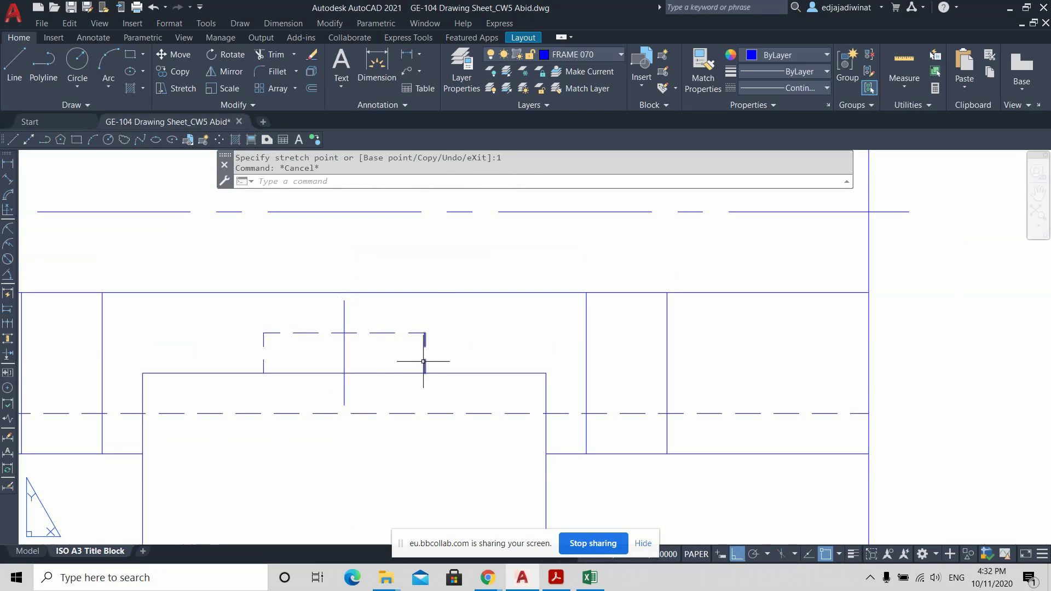
# Change the linetype of the hole's vertical centre line in the top view to CENTER2.
pyautogui.click(372, 360)
pyautogui.click(345, 352)
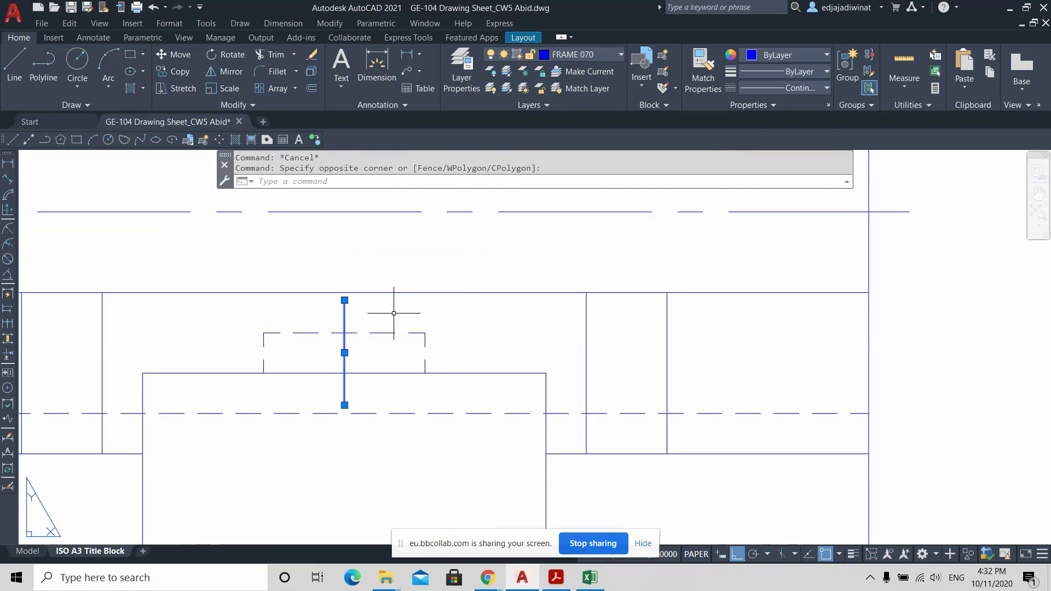
pyautogui.click(806, 89)
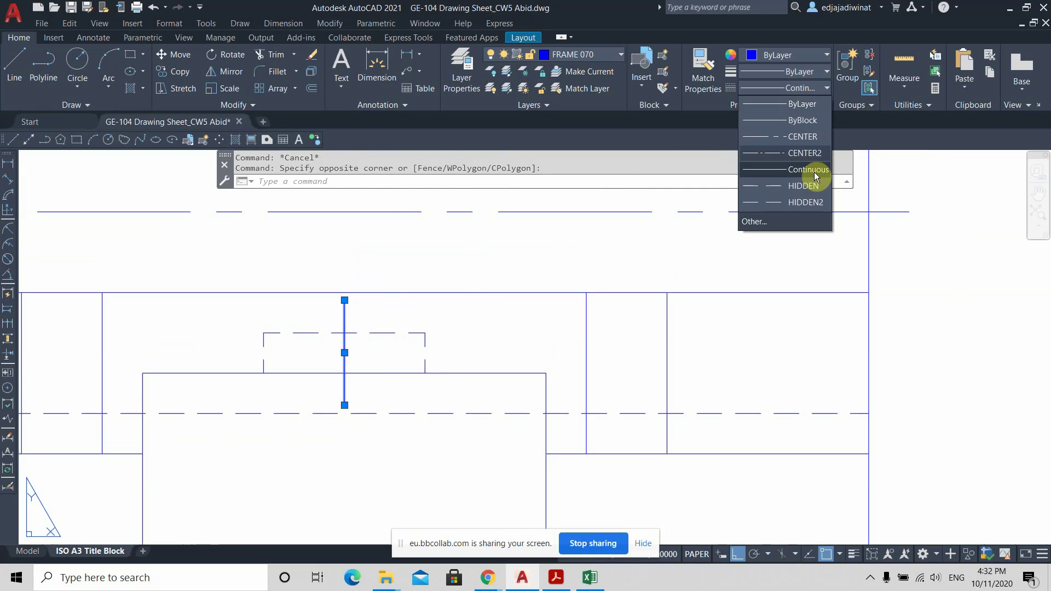
pyautogui.click(811, 154)
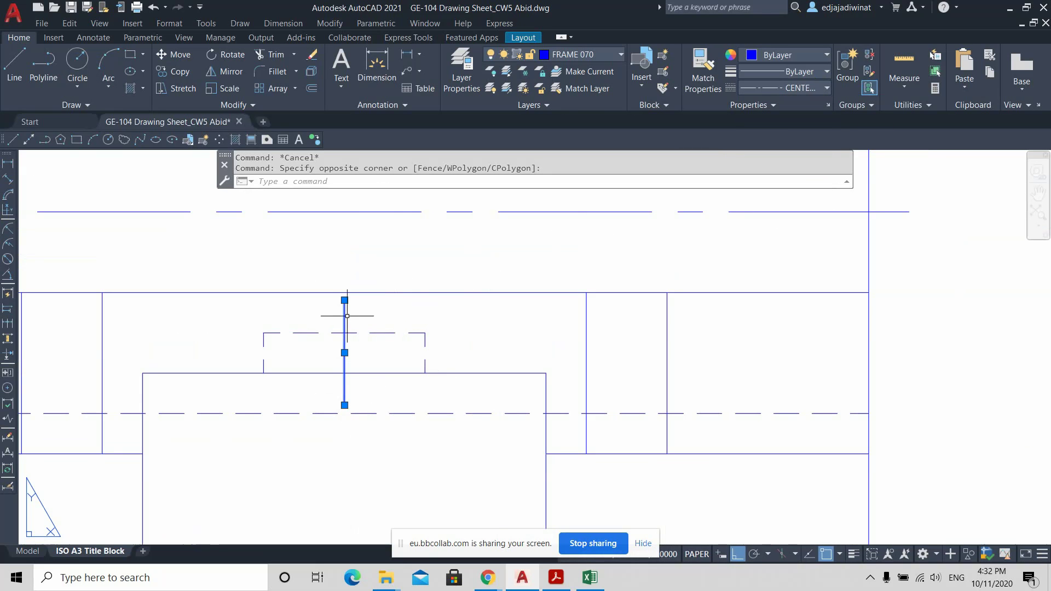
pyautogui.scroll(-8, 451, 291)
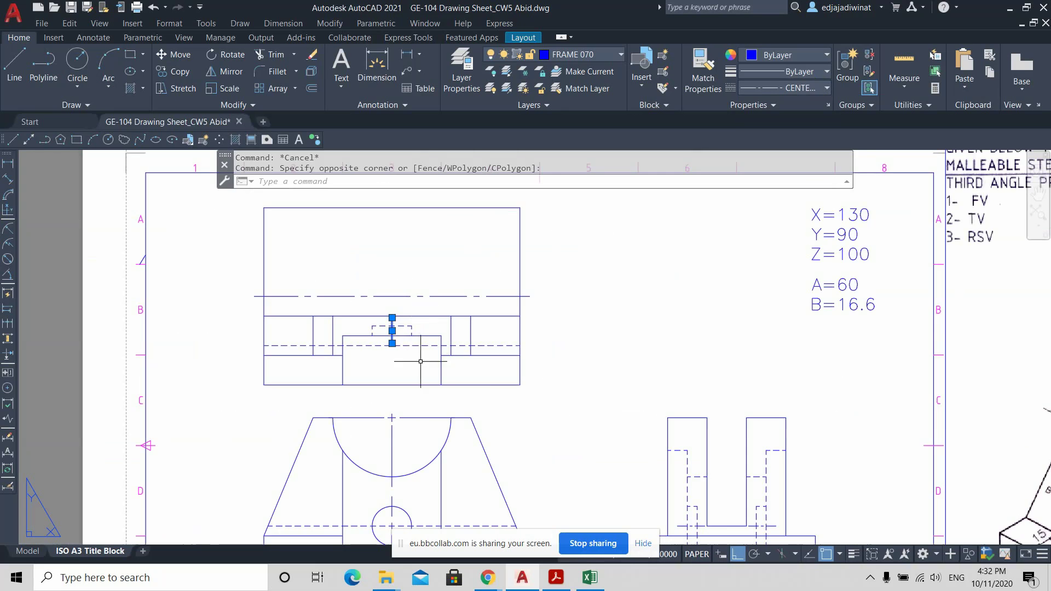
pyautogui.scroll(6, 405, 373)
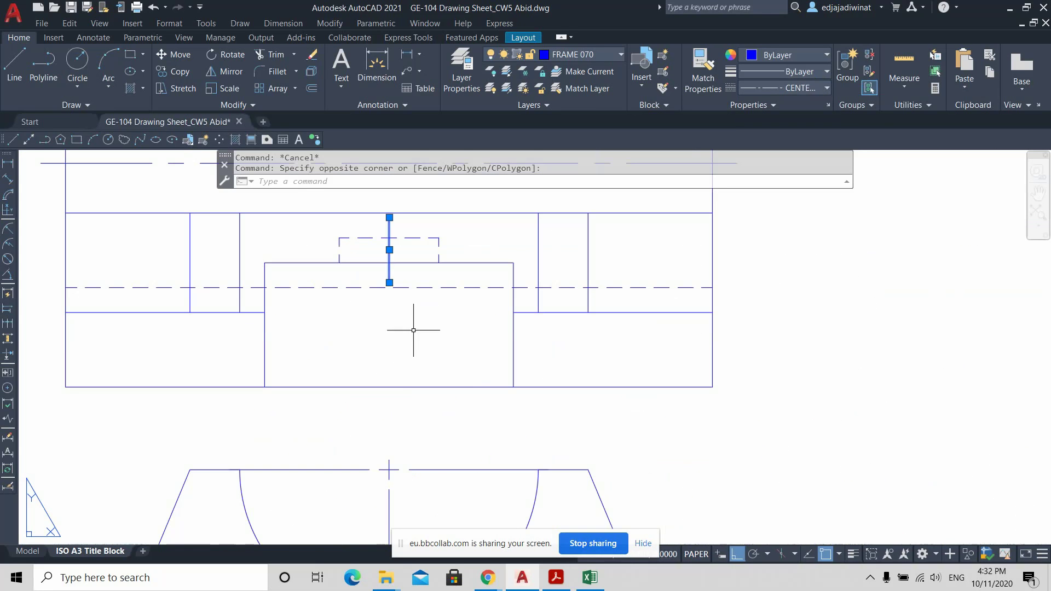
pyautogui.press('Escape')
pyautogui.click(422, 222)
pyautogui.click(425, 225)
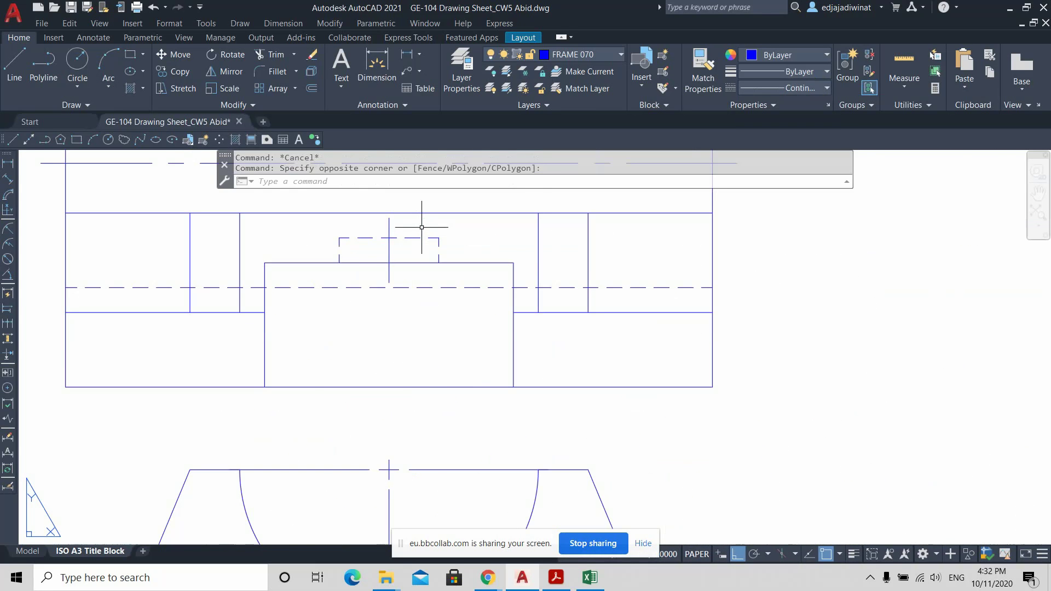
pyautogui.scroll(-4, 433, 236)
pyautogui.scroll(4, 435, 241)
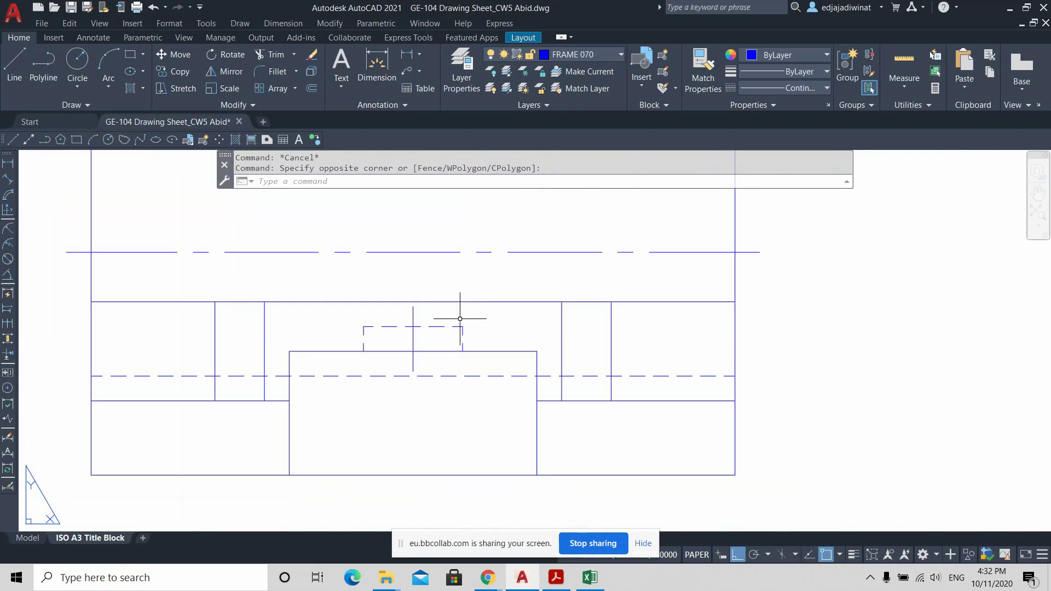
pyautogui.click(431, 304)
pyautogui.click(408, 342)
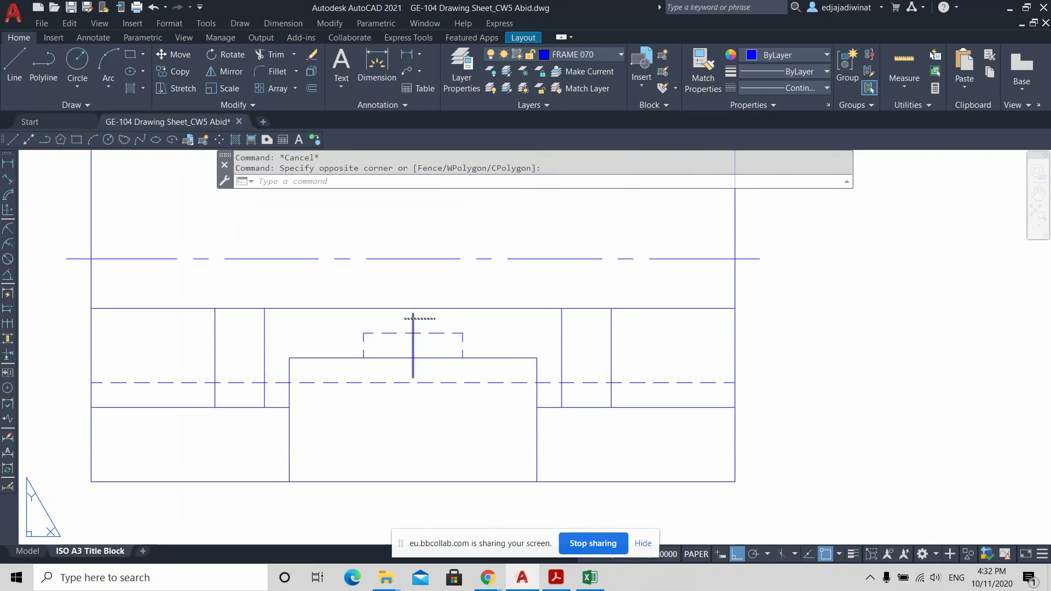
pyautogui.click(496, 317)
pyautogui.click(500, 304)
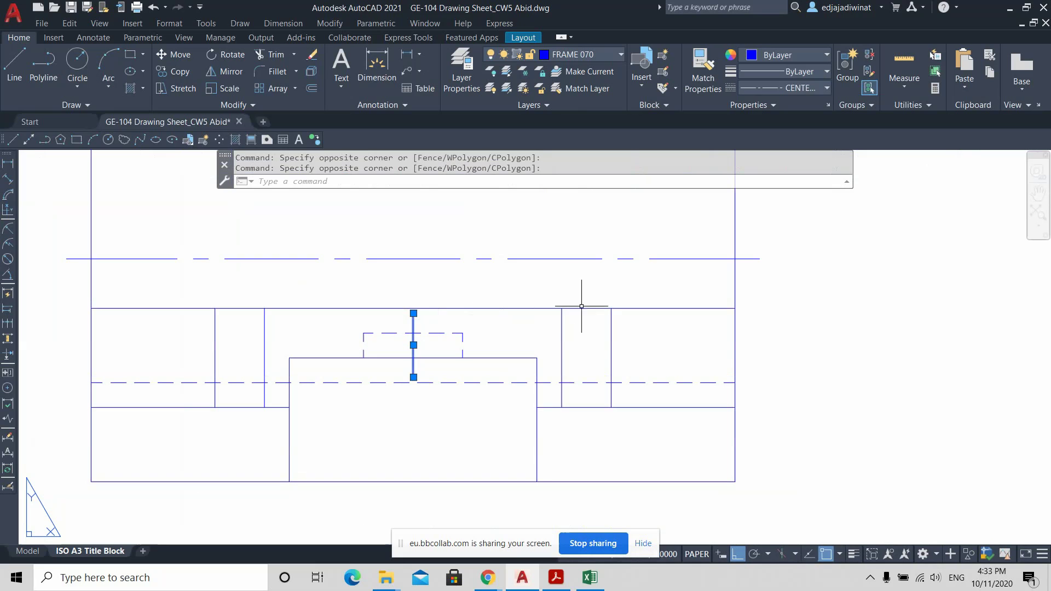
pyautogui.click(587, 340)
pyautogui.click(559, 280)
pyautogui.click(657, 285)
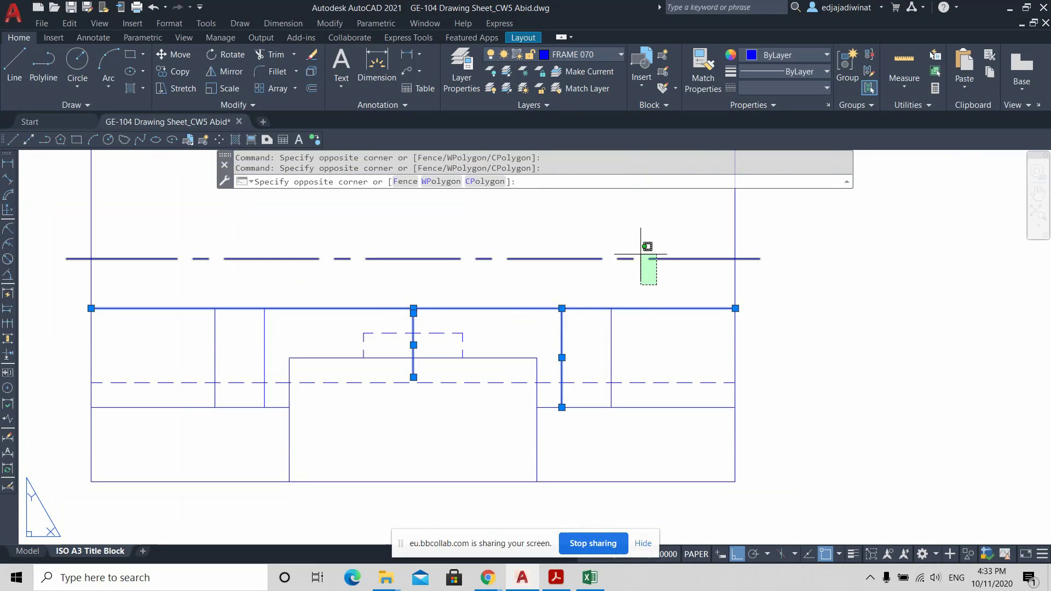
pyautogui.press('Escape')
pyautogui.press('Escape')
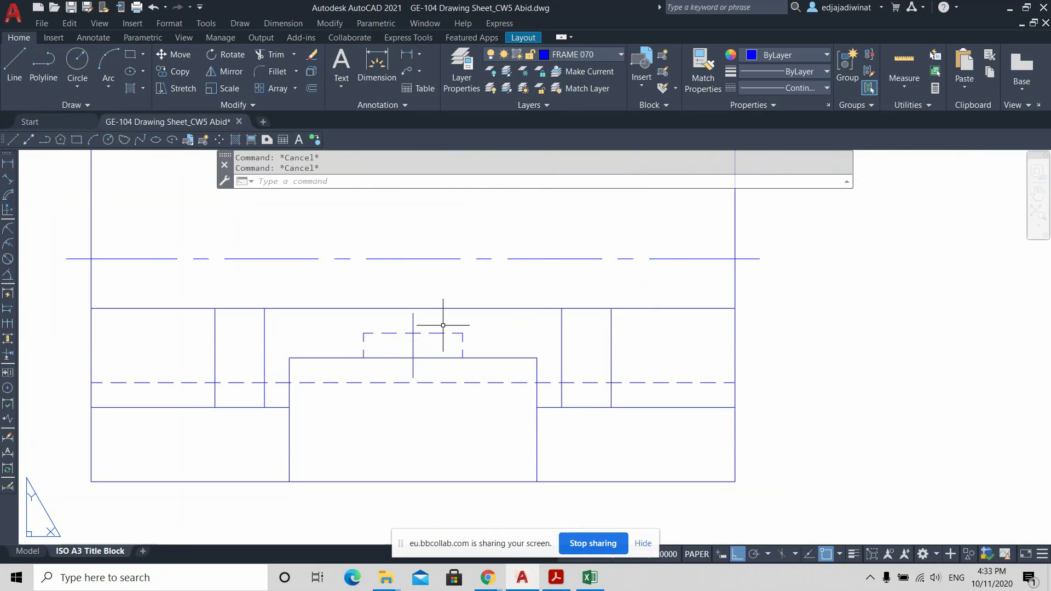
# Open the full properties of the hole's vertical centre line in the top view.
pyautogui.scroll(2, 443, 325)
pyautogui.click(425, 308)
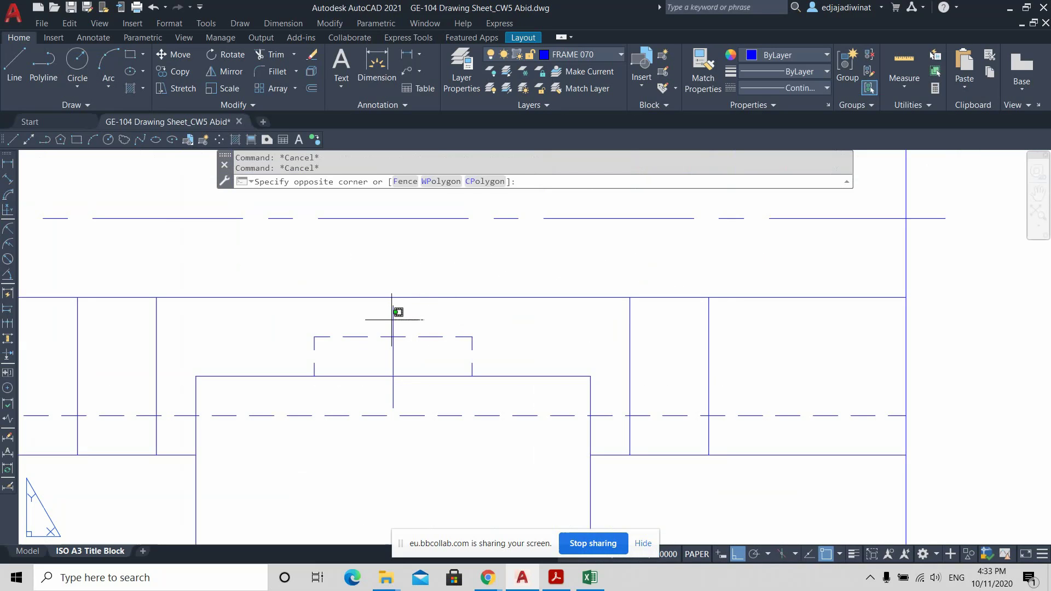
pyautogui.click(393, 309)
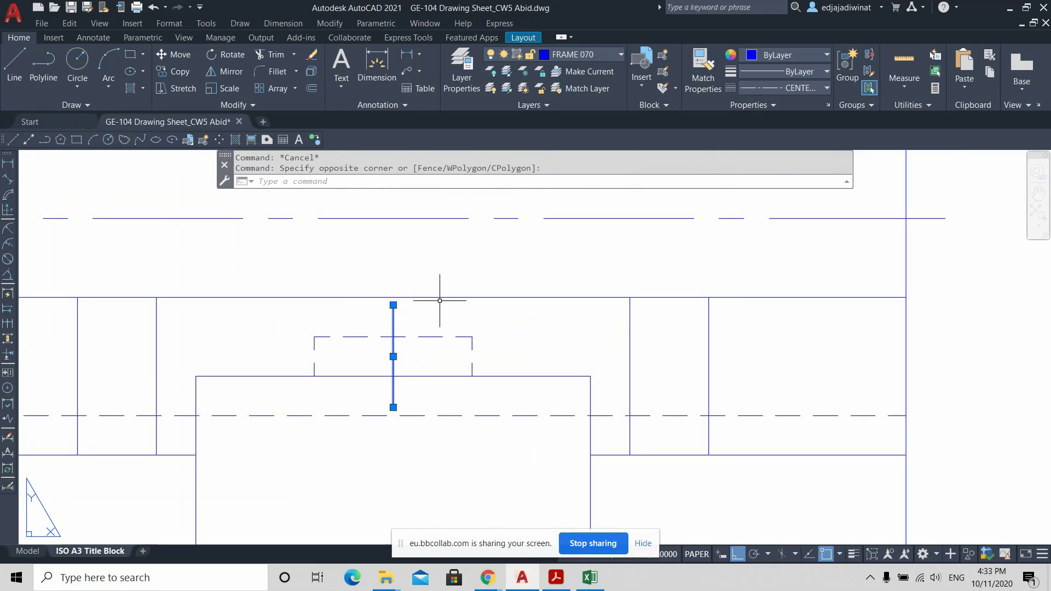
pyautogui.scroll(-2, 460, 319)
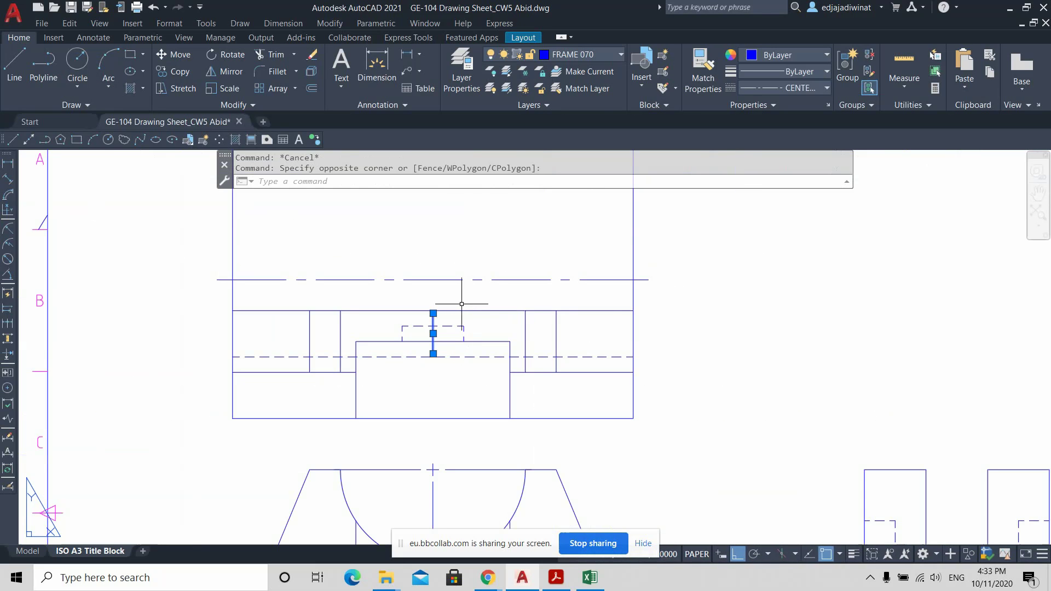
pyautogui.rightClick(461, 295)
pyautogui.click(501, 554)
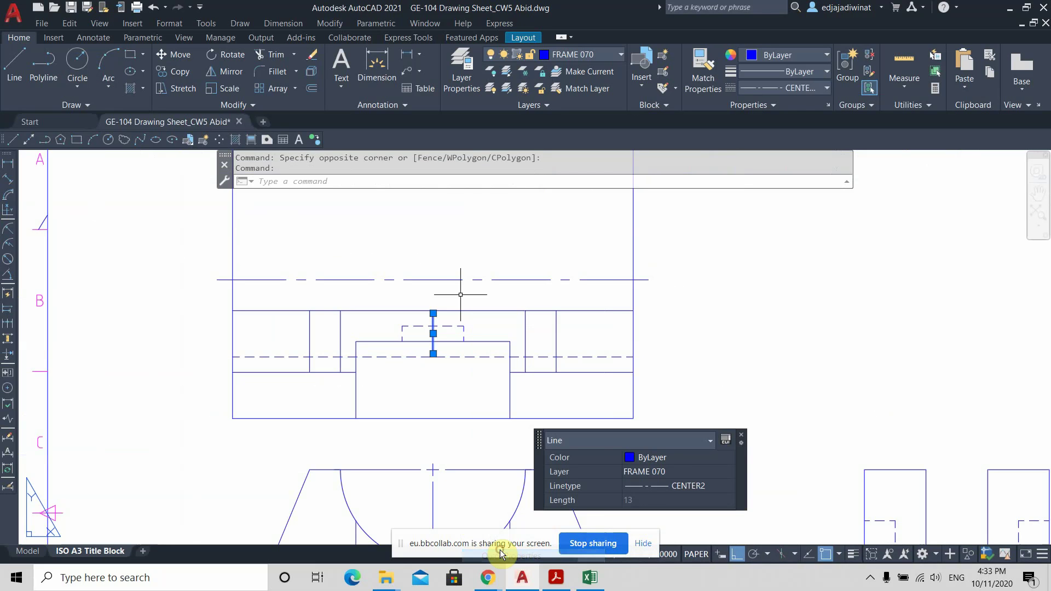
pyautogui.click(744, 438)
pyautogui.rightClick(460, 298)
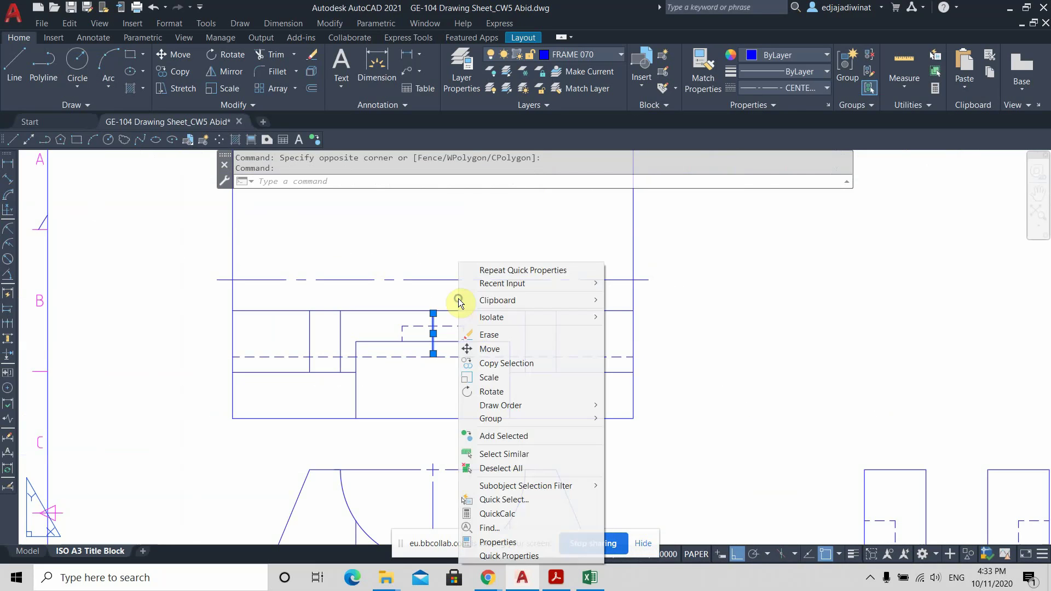
pyautogui.click(498, 542)
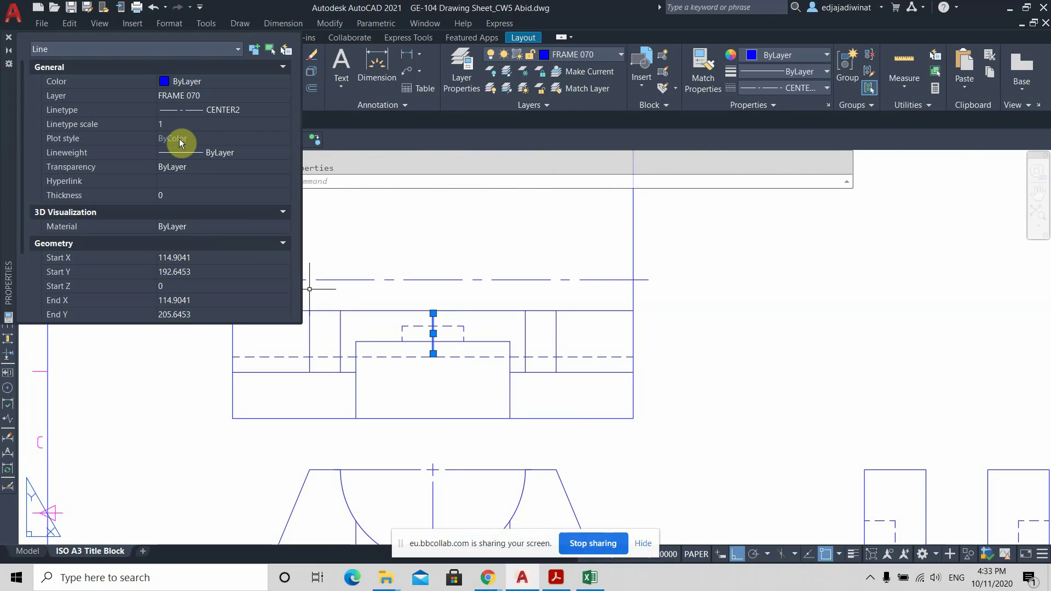
# Set the centre line's linetype scale to 0.5, reduce it to 0.4, and close its properties.
pyautogui.click(175, 125)
pyautogui.write('0.')
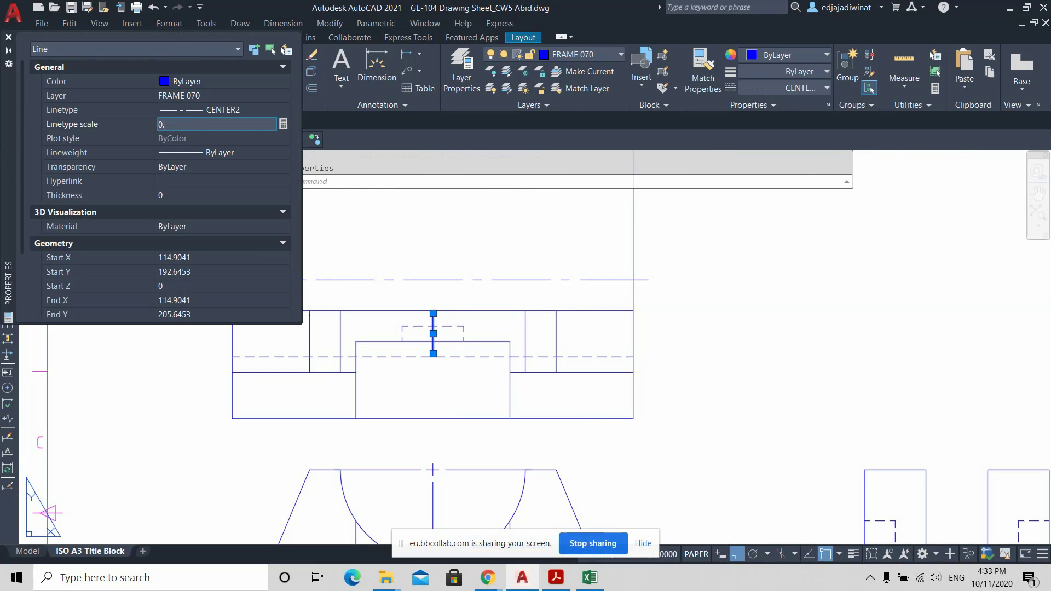
pyautogui.write('5')
pyautogui.press('Return')
pyautogui.click(175, 125)
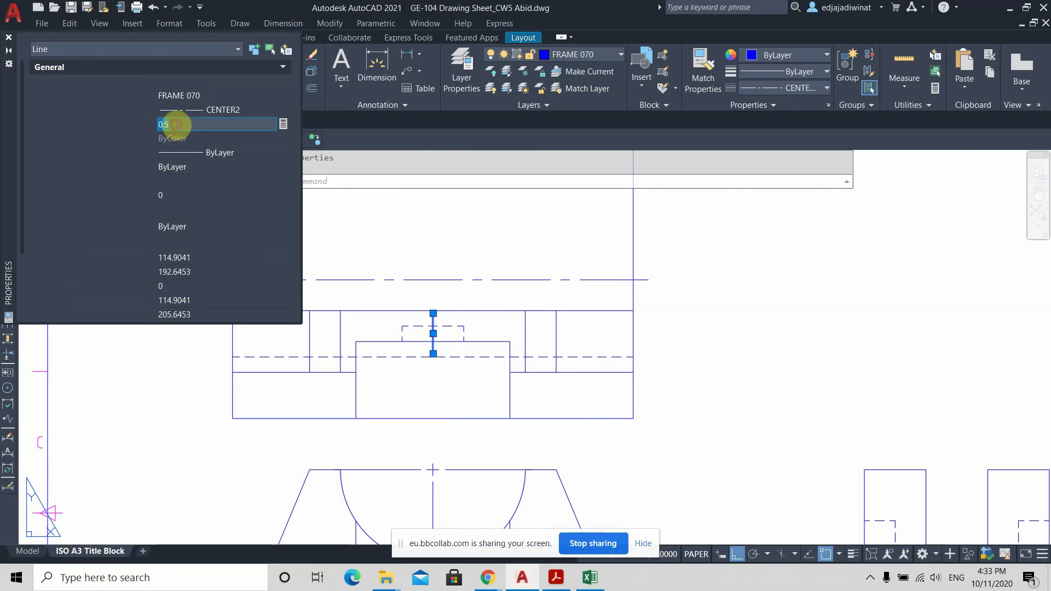
pyautogui.write('0.4')
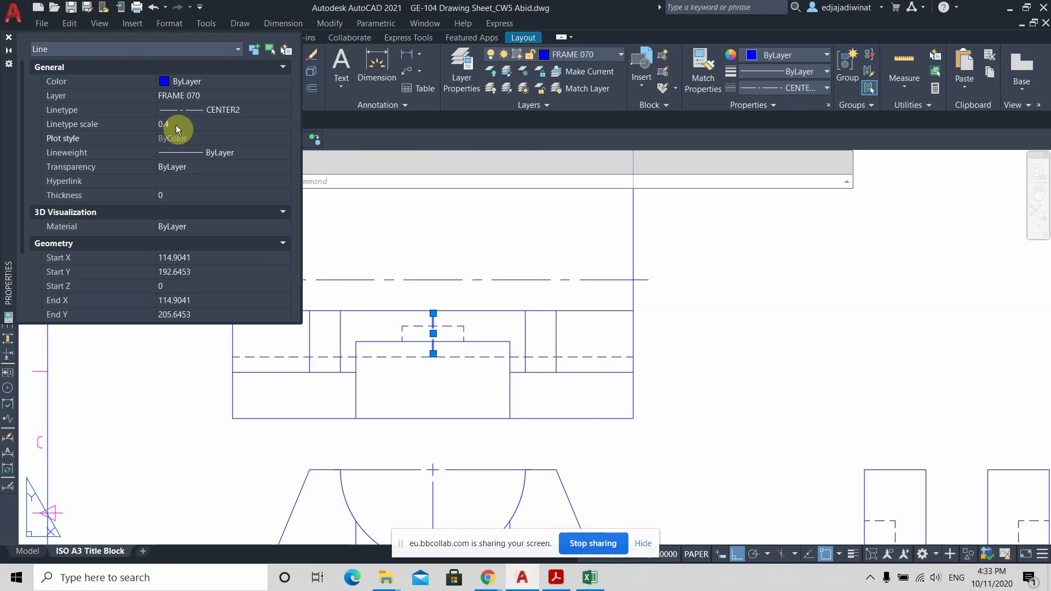
pyautogui.press('Escape')
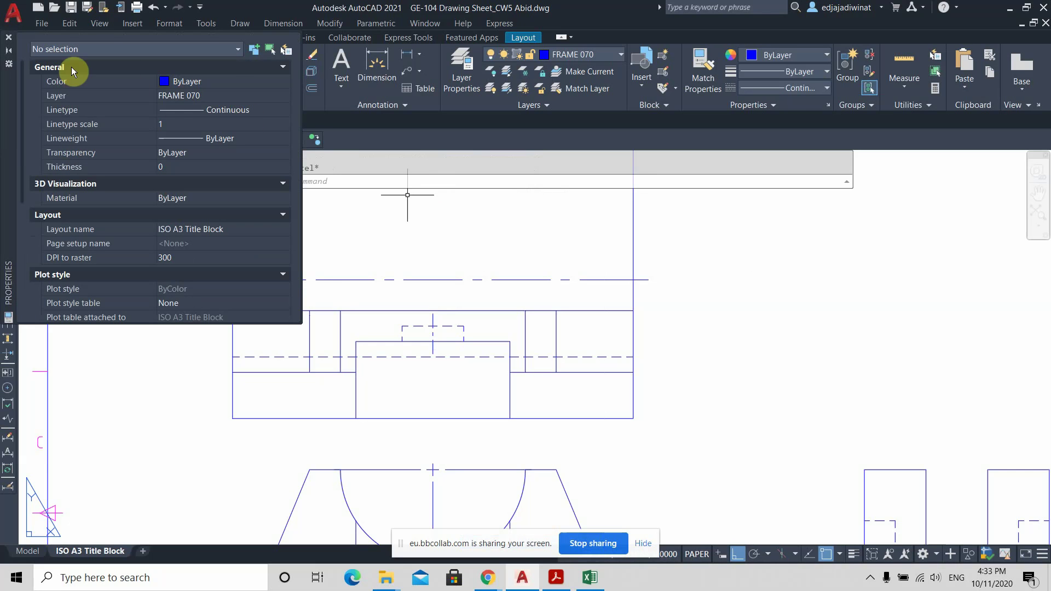
pyautogui.click(9, 37)
# Examine the three finished views of the support against the given isometric drawing.
pyautogui.scroll(-2, 554, 349)
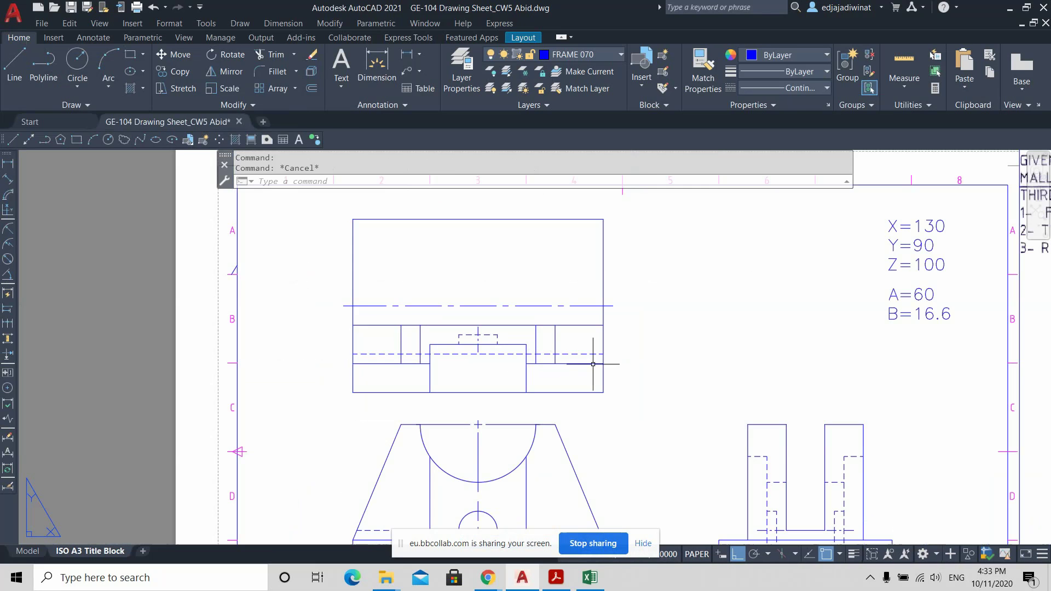
pyautogui.scroll(1, 676, 353)
pyautogui.scroll(-3, 668, 314)
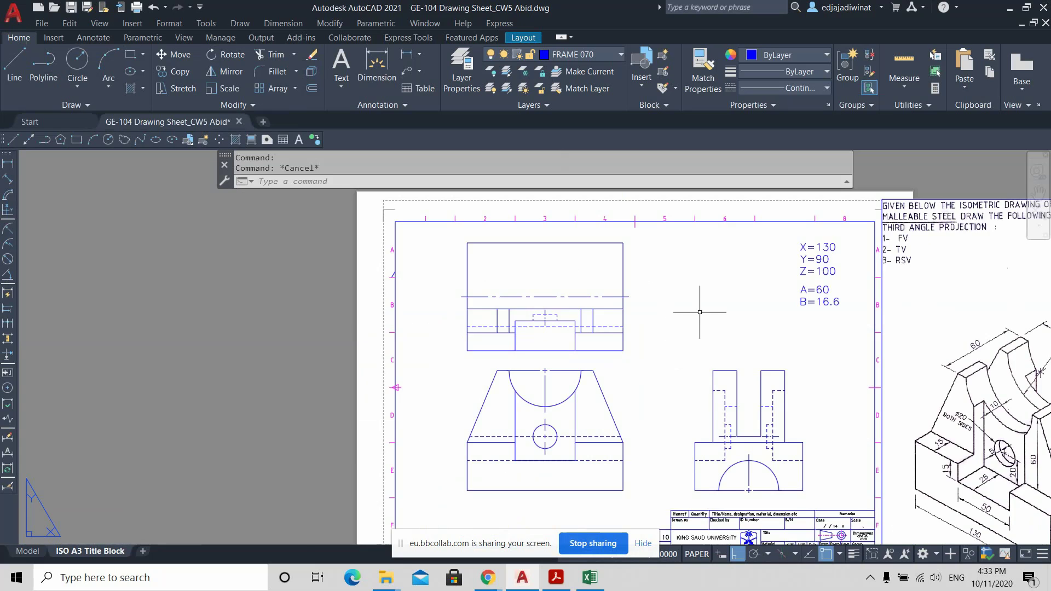
pyautogui.scroll(-1, 610, 331)
pyautogui.scroll(1, 575, 331)
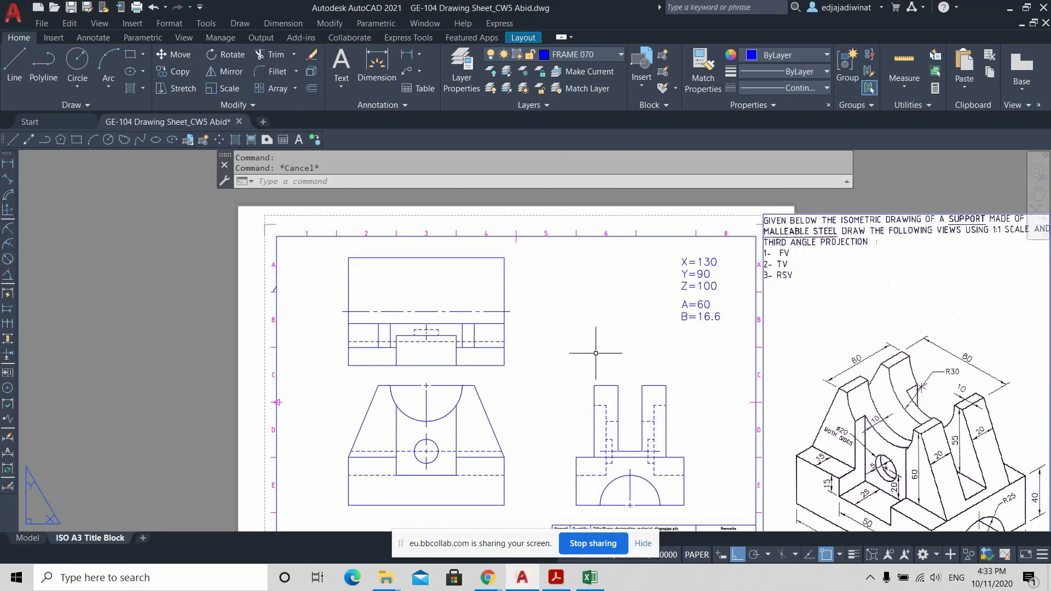
pyautogui.moveTo(649, 343); pyautogui.dragTo(580, 335, button='middle')
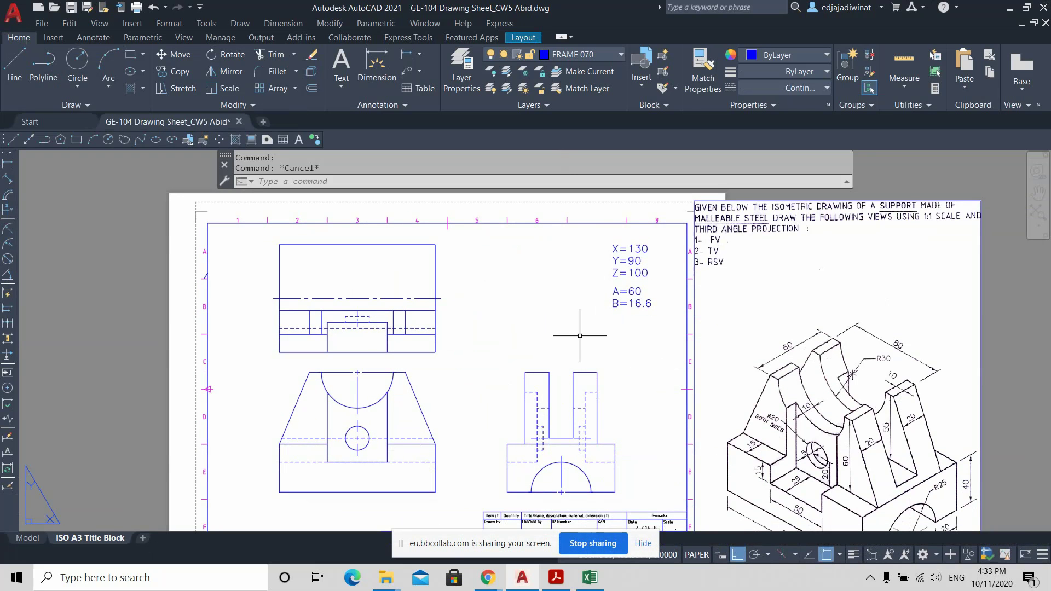
pyautogui.moveTo(758, 452); pyautogui.dragTo(766, 458, button='middle')
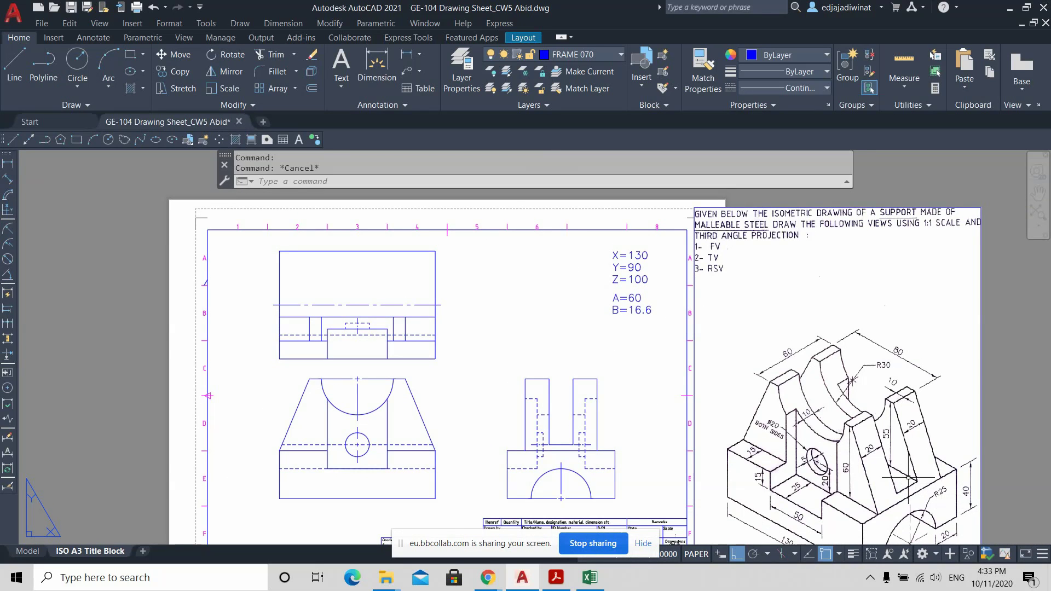
pyautogui.scroll(4, 912, 485)
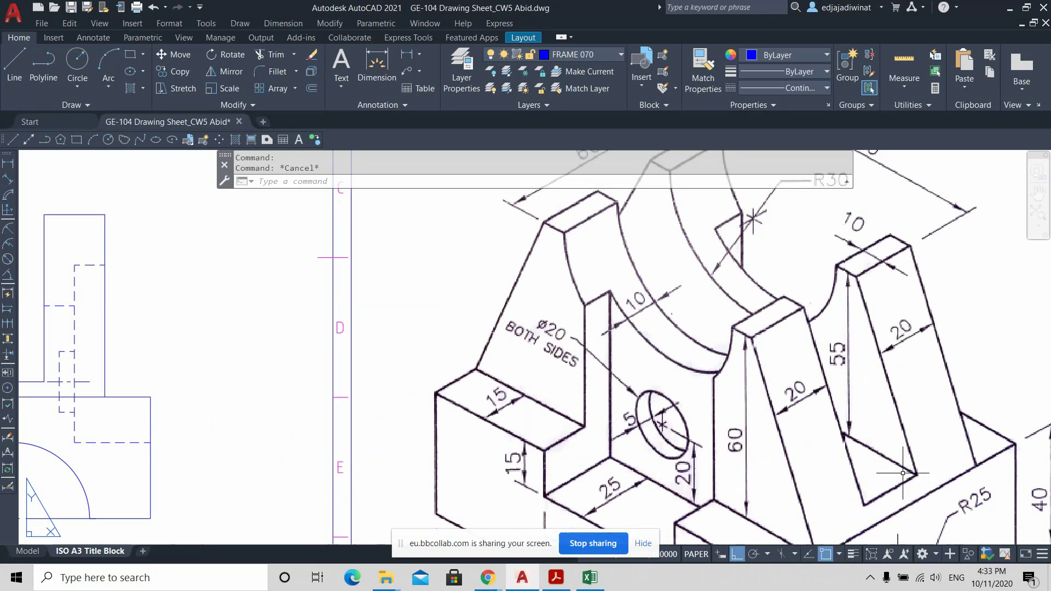
pyautogui.scroll(-3, 874, 484)
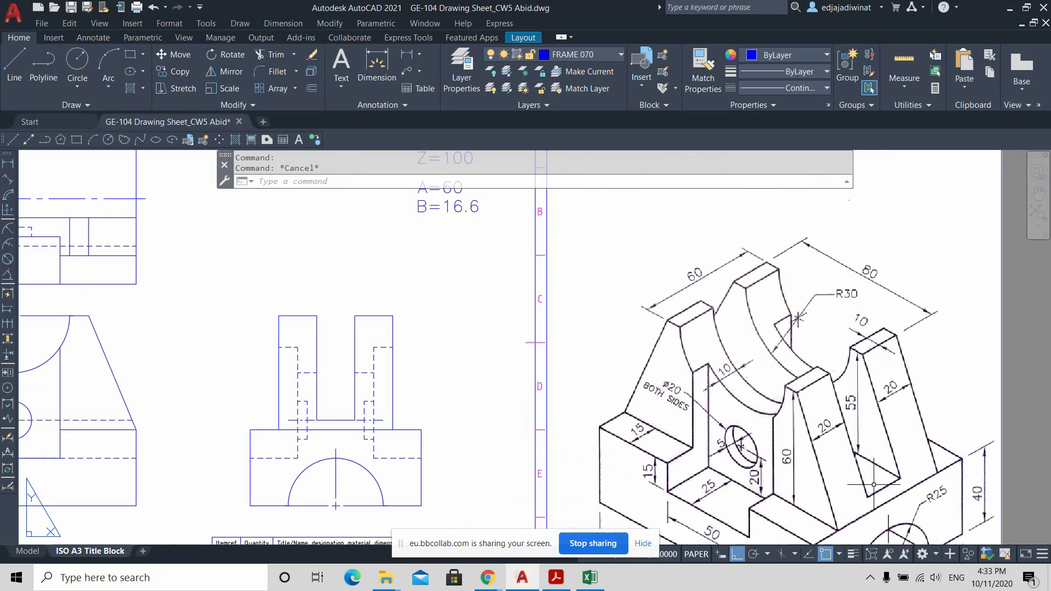
pyautogui.scroll(-2, 828, 416)
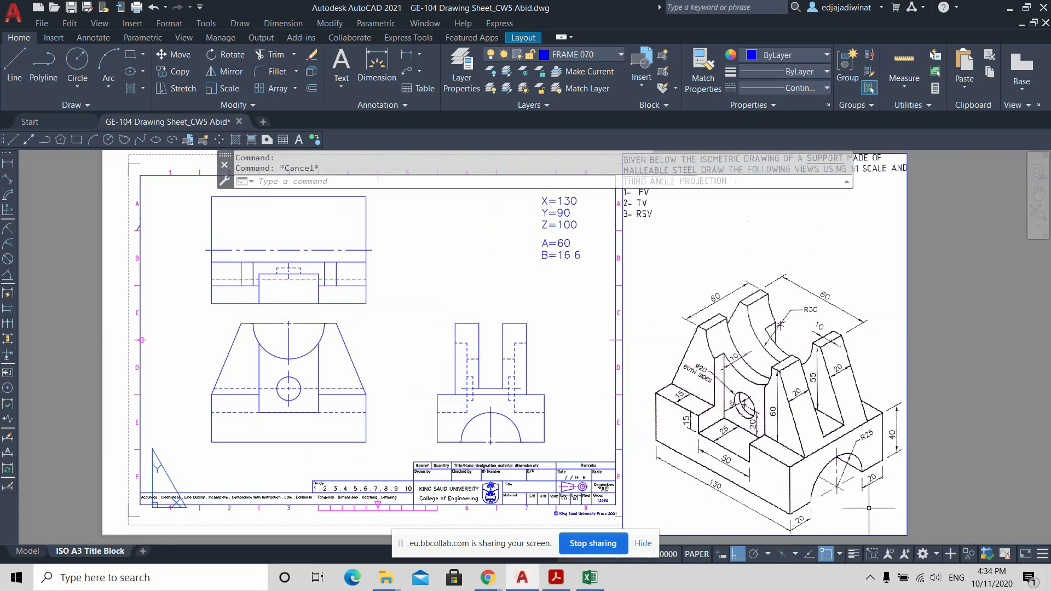
# Mirror the top view's lower-half rib, recess and hole lines about the horizontal centre line, keeping the originals.
pyautogui.scroll(2, 853, 442)
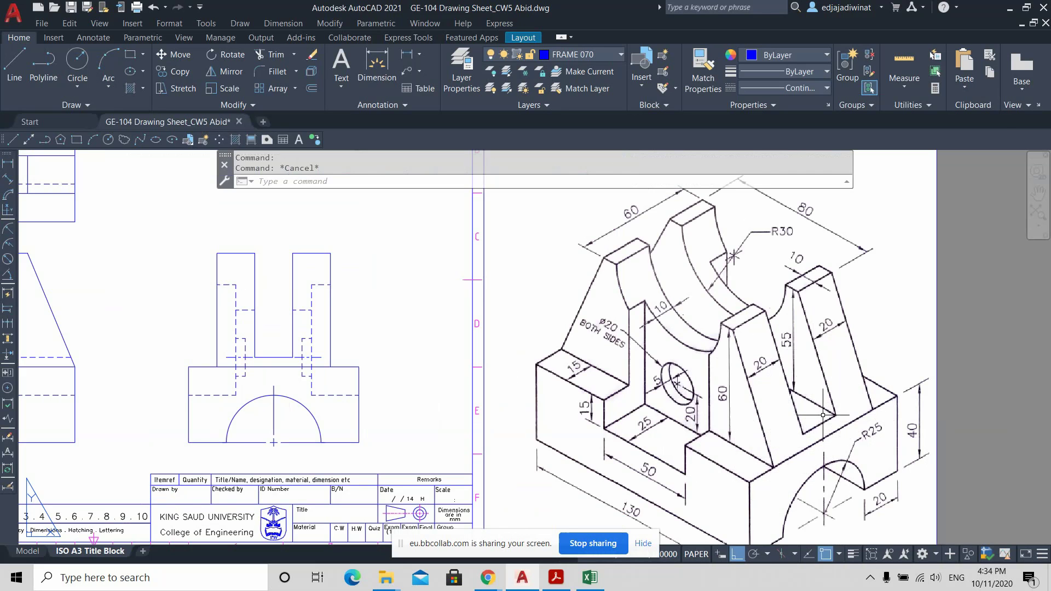
pyautogui.scroll(-4, 352, 307)
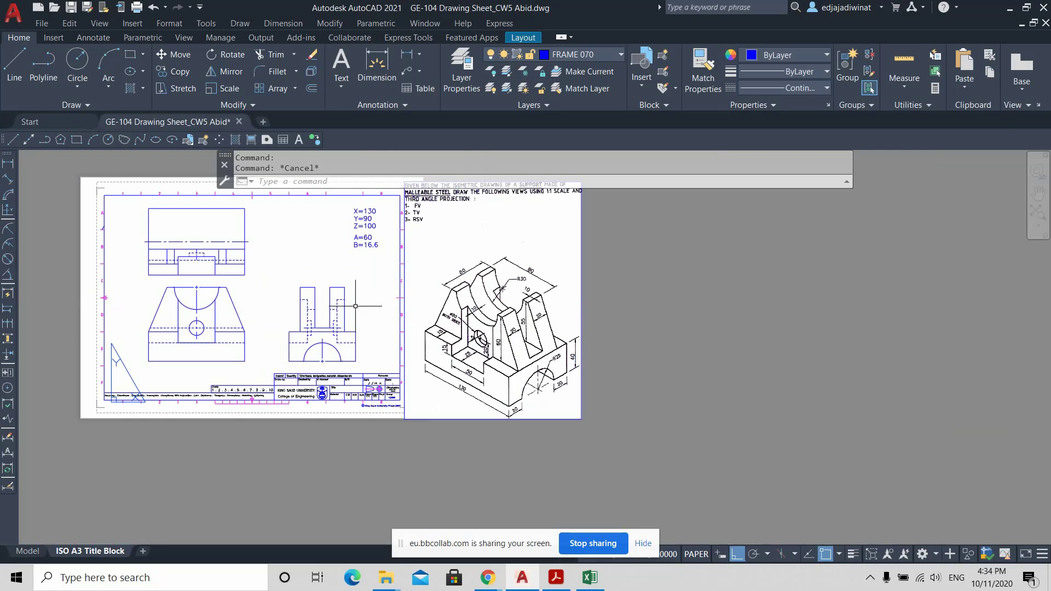
pyautogui.moveTo(276, 262); pyautogui.dragTo(462, 359, button='middle')
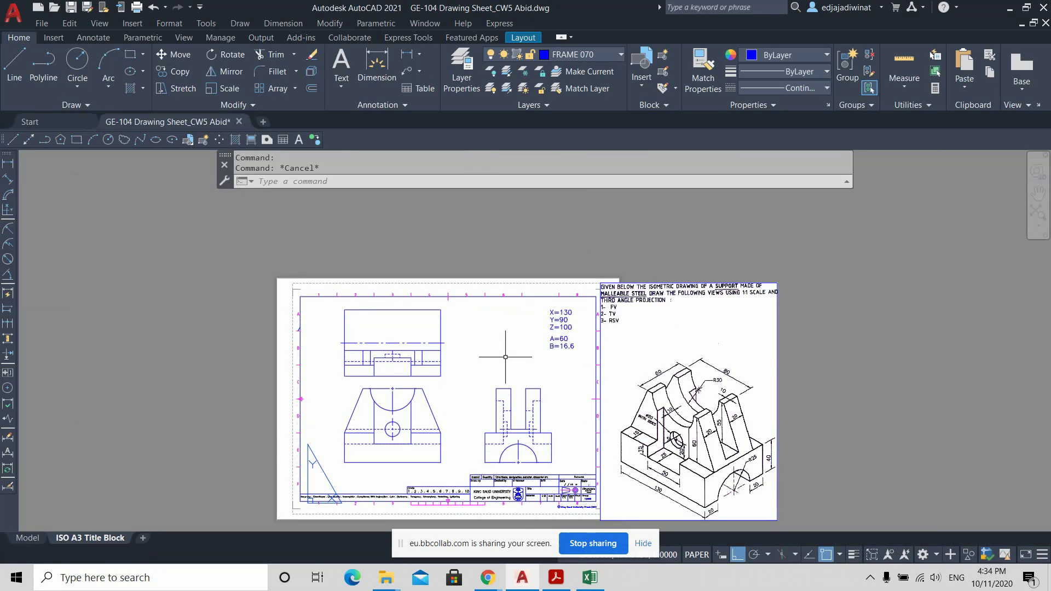
pyautogui.scroll(3, 496, 357)
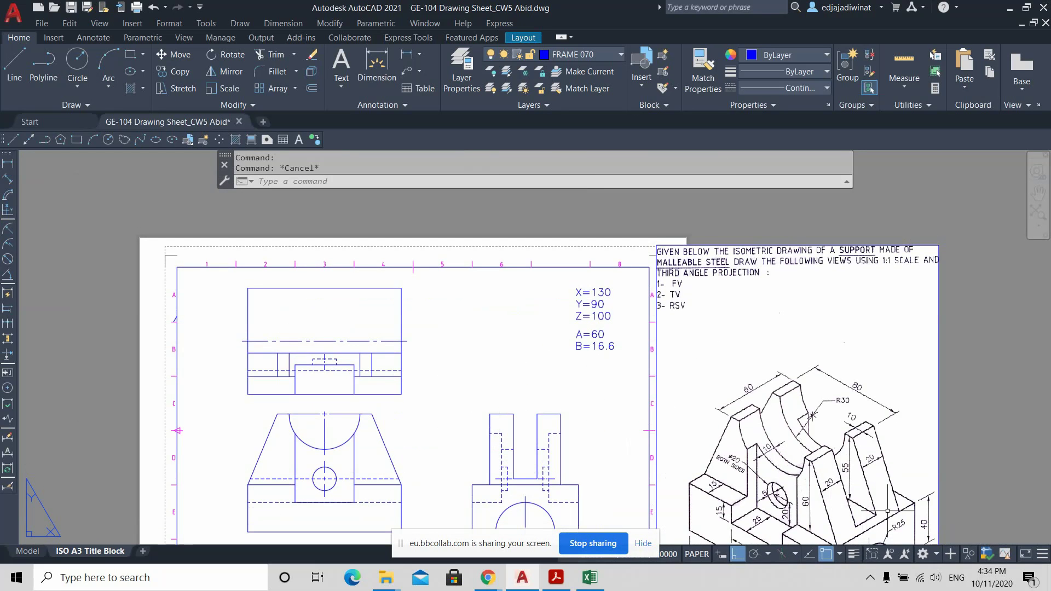
pyautogui.moveTo(869, 497); pyautogui.dragTo(835, 441, button='middle')
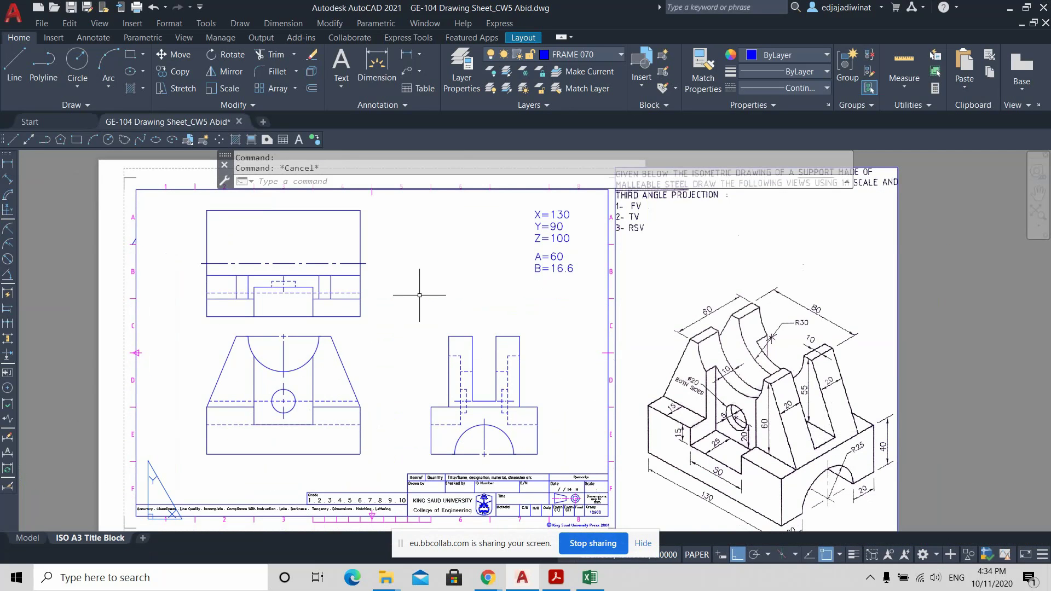
pyautogui.moveTo(422, 298); pyautogui.dragTo(468, 334, button='middle')
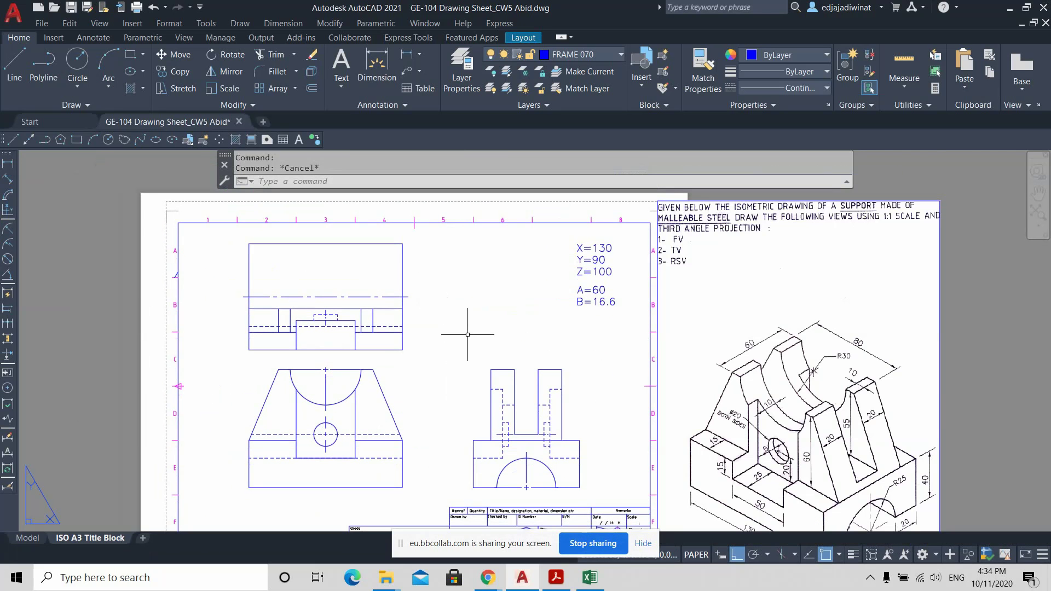
pyautogui.click(387, 344)
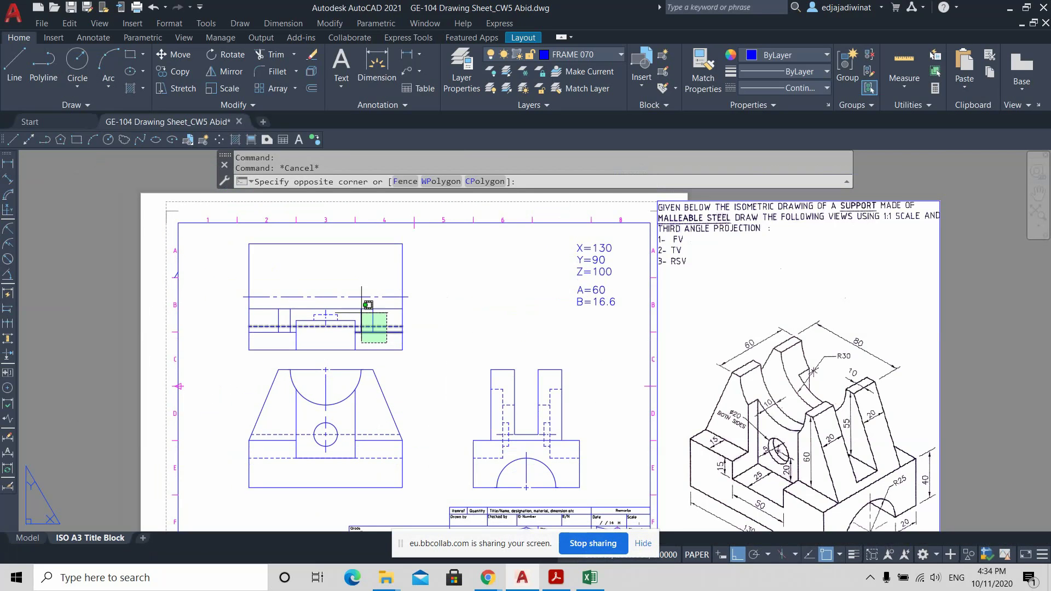
pyautogui.moveTo(301, 298); pyautogui.dragTo(301, 306, button='middle')
pyautogui.click(268, 302)
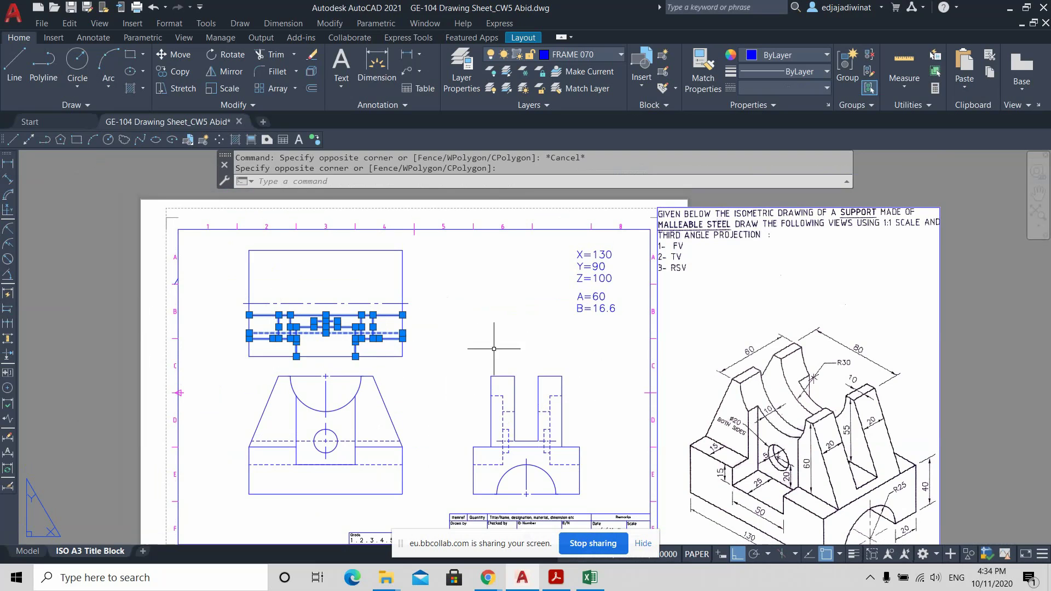
pyautogui.click(224, 75)
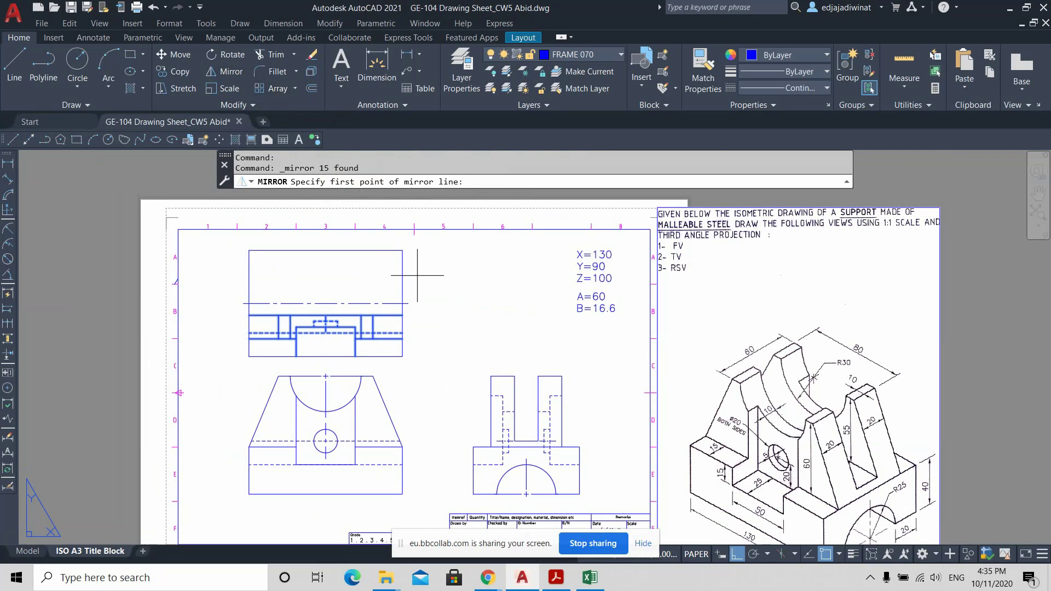
pyautogui.click(401, 296)
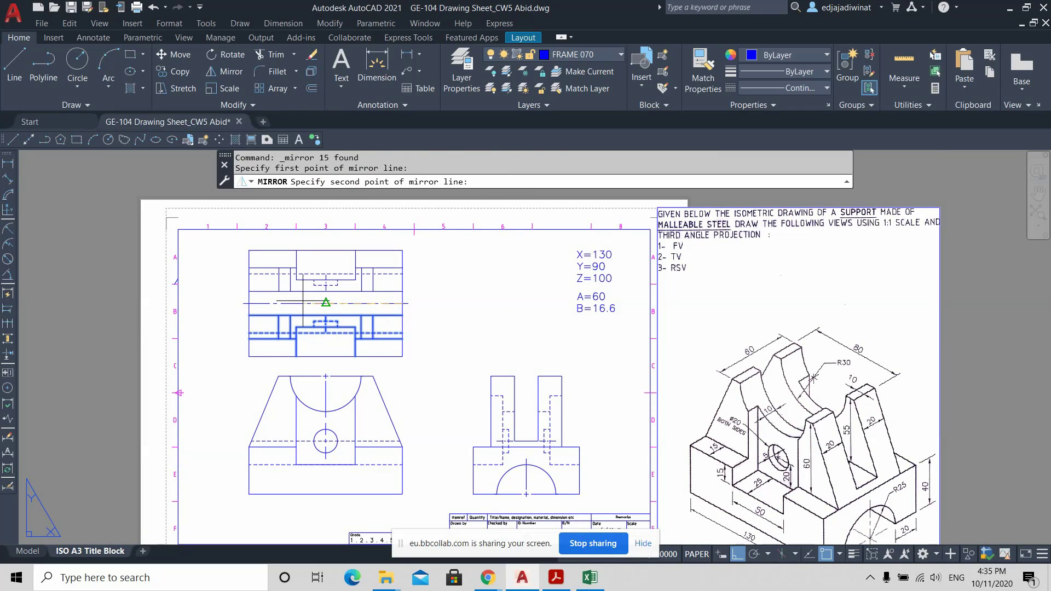
pyautogui.click(249, 303)
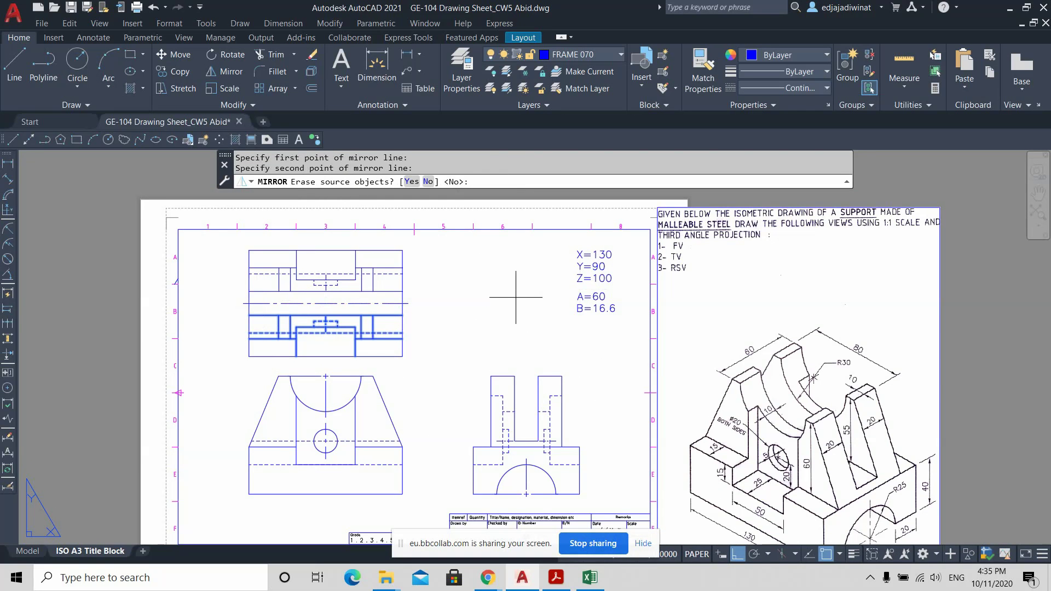
pyautogui.press('Return')
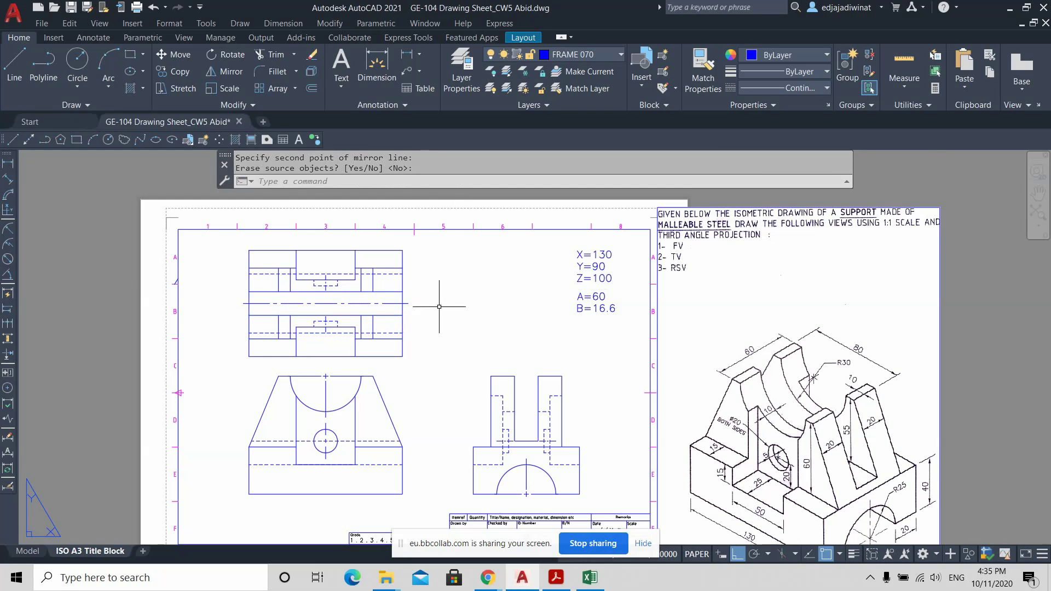
# Draw a vertical projection line from the right end of the front view's dashed slot-floor line up to the slot's upper edge in the top view.
pyautogui.scroll(-2, 446, 297)
pyautogui.scroll(4, 445, 311)
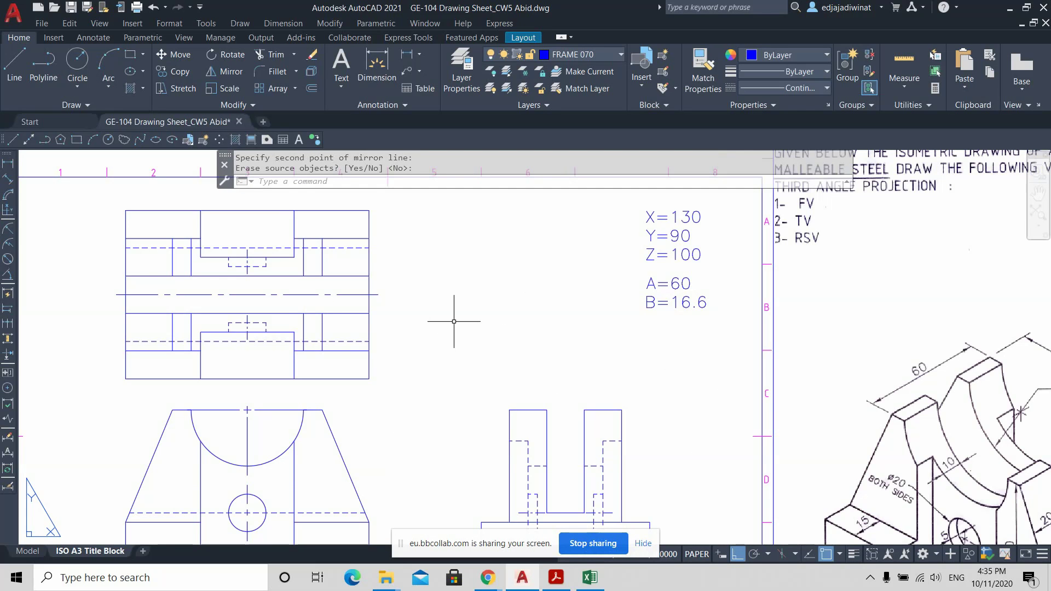
pyautogui.scroll(-2, 545, 368)
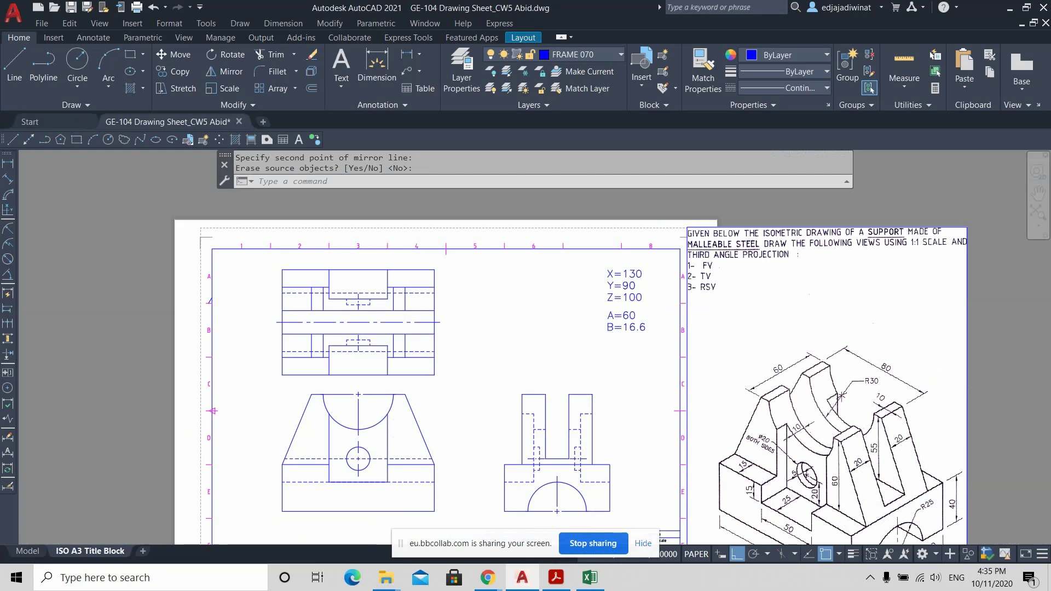
pyautogui.scroll(2, 433, 459)
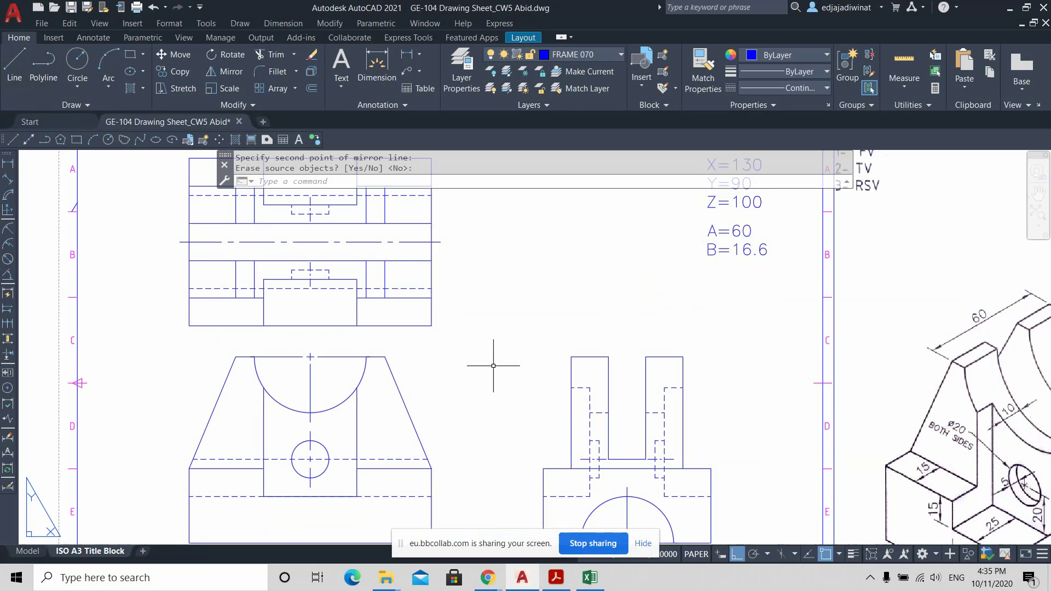
pyautogui.scroll(-2, 493, 361)
pyautogui.click(14, 68)
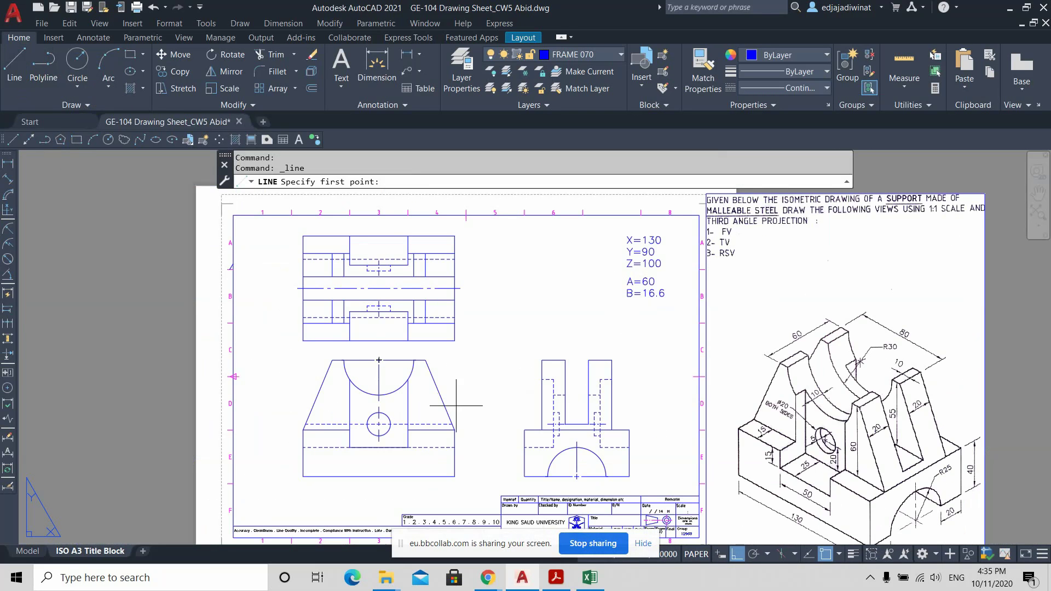
pyautogui.click(452, 424)
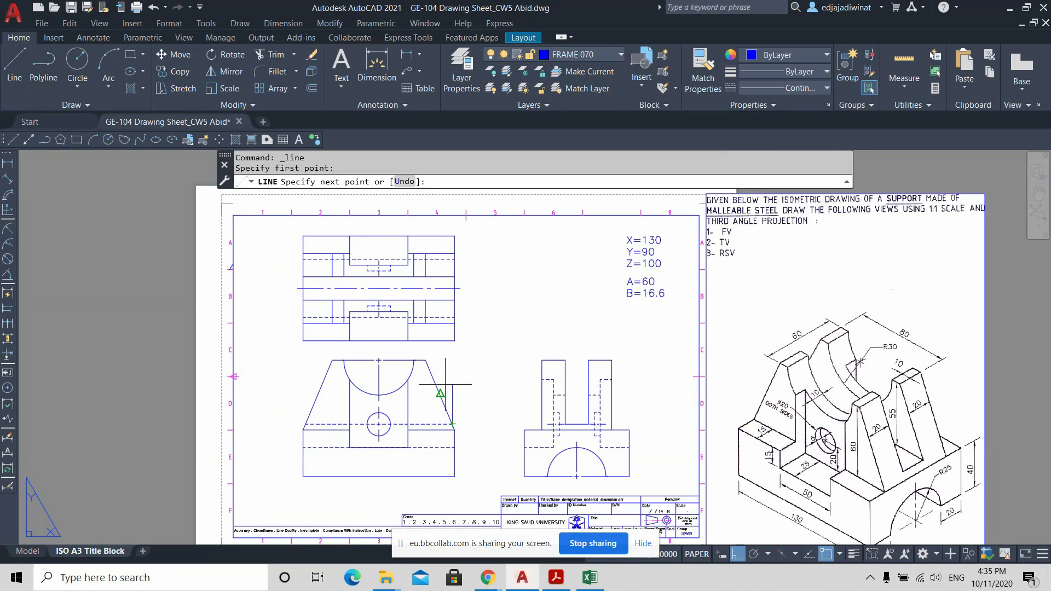
pyautogui.scroll(2, 448, 296)
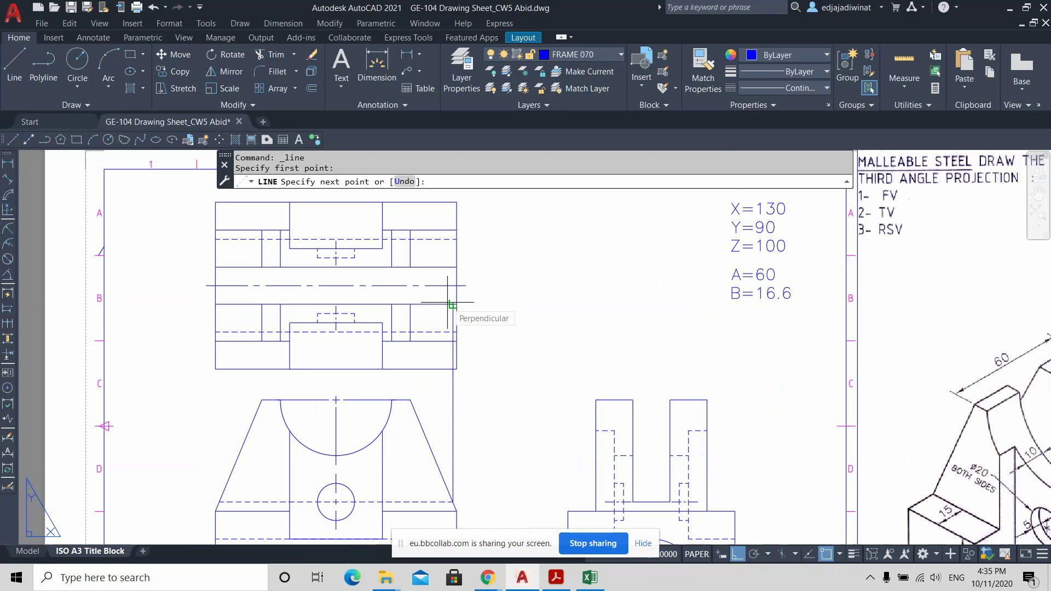
pyautogui.click(452, 268)
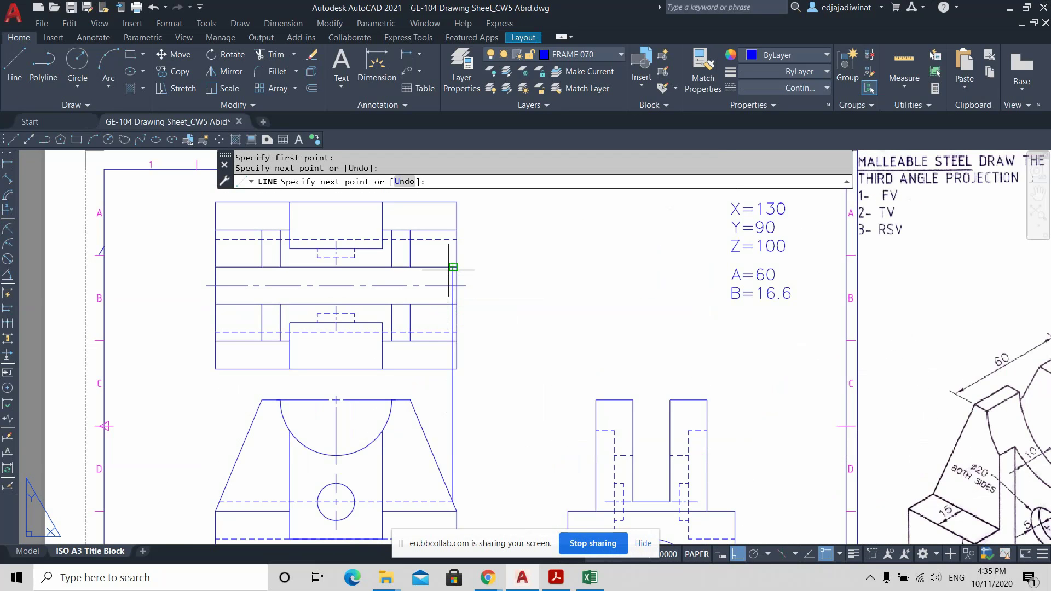
pyautogui.press('Return')
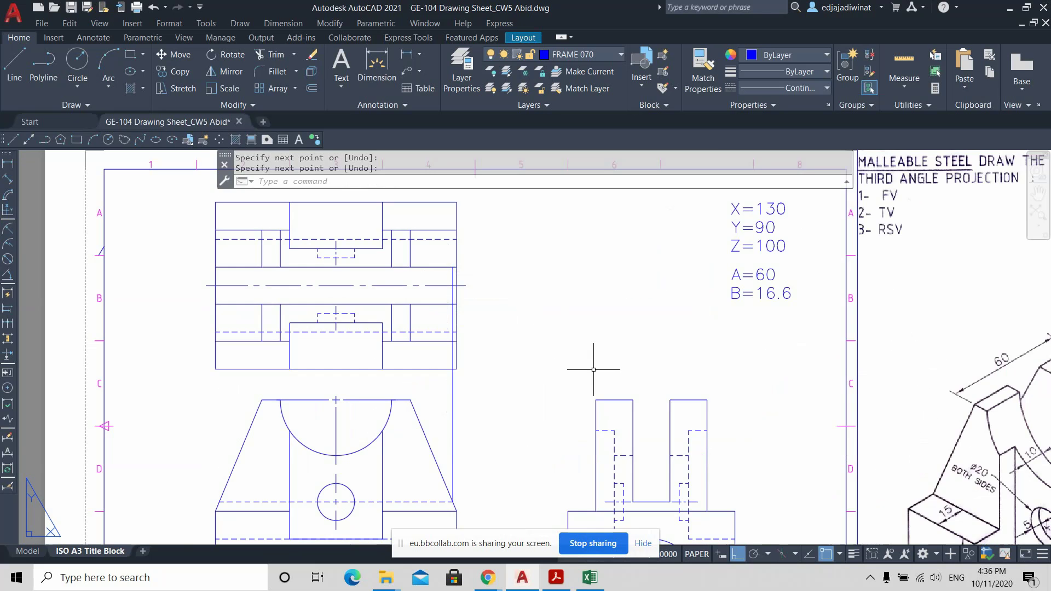
# Examine the projected line at the right end of the top view's slot against the isometric drawing.
pyautogui.scroll(-3, 597, 366)
pyautogui.scroll(3, 594, 370)
pyautogui.scroll(-3, 594, 370)
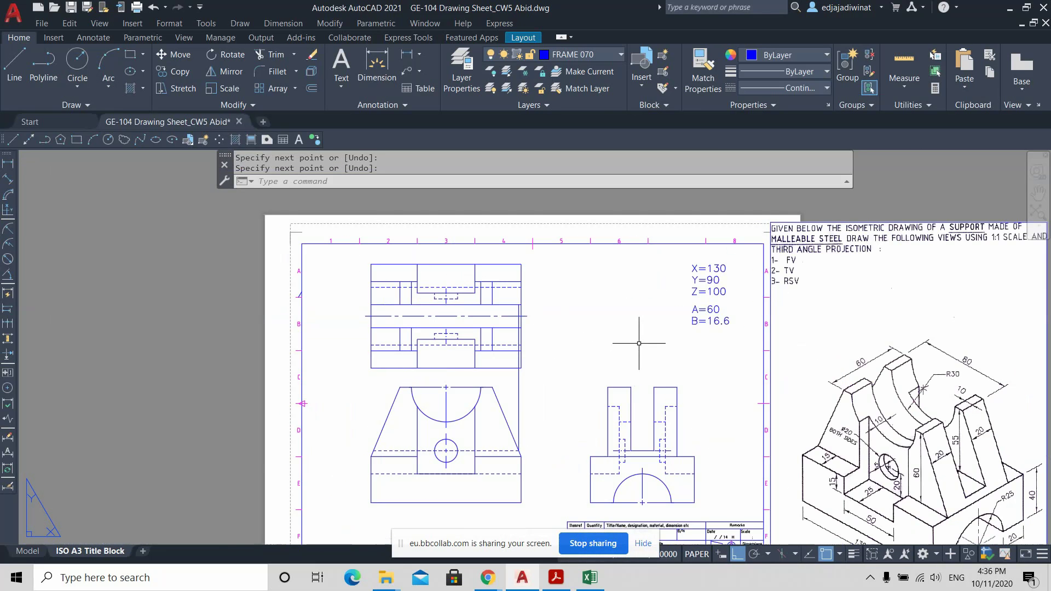
pyautogui.scroll(3, 547, 313)
pyautogui.scroll(2, 478, 312)
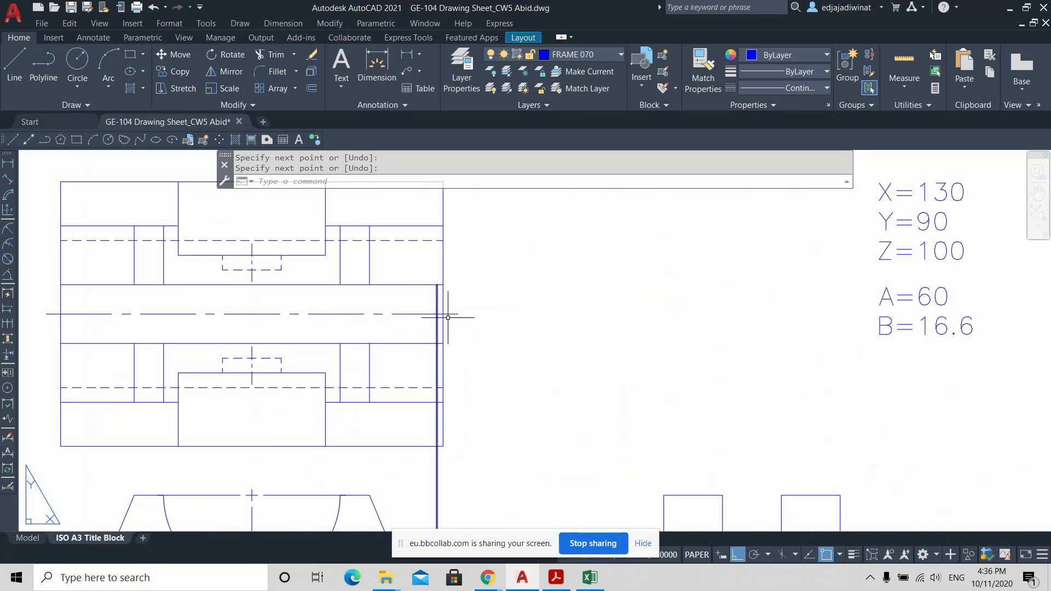
pyautogui.scroll(-2, 441, 300)
pyautogui.moveTo(688, 402); pyautogui.dragTo(535, 371, button='middle')
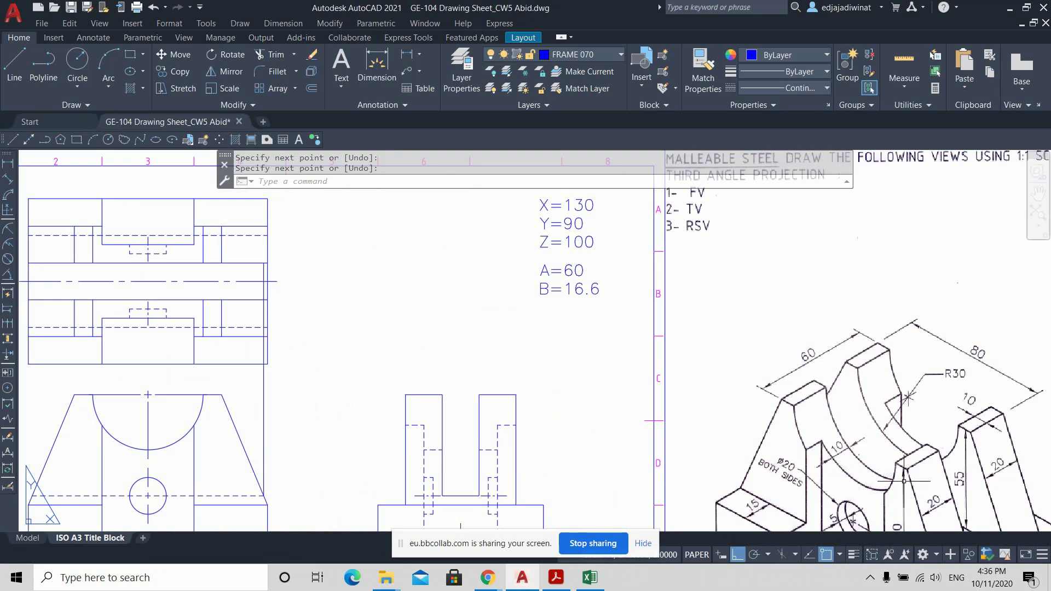
pyautogui.scroll(-3, 931, 510)
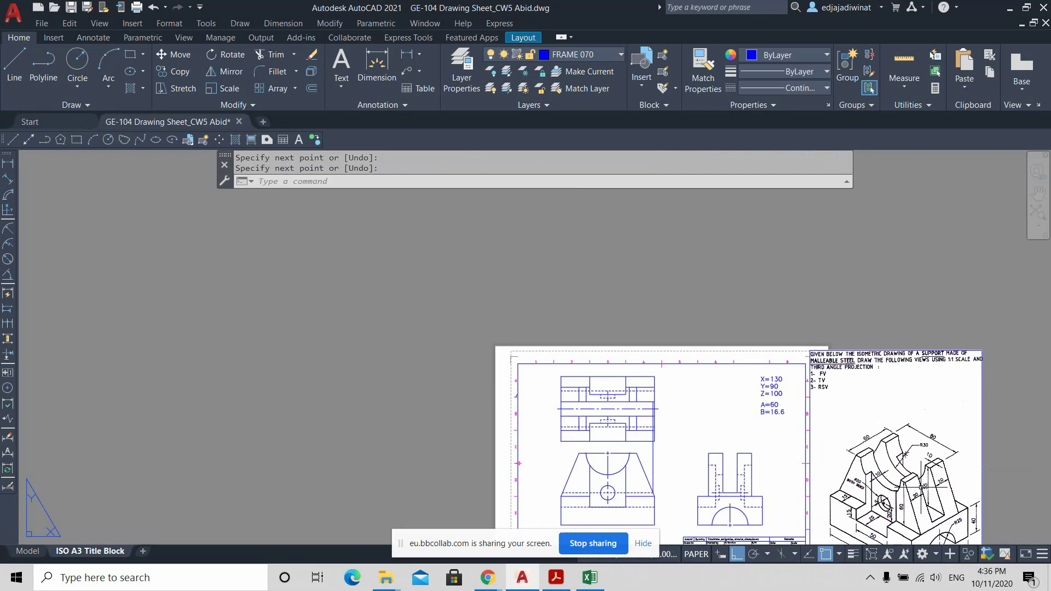
pyautogui.scroll(3, 904, 471)
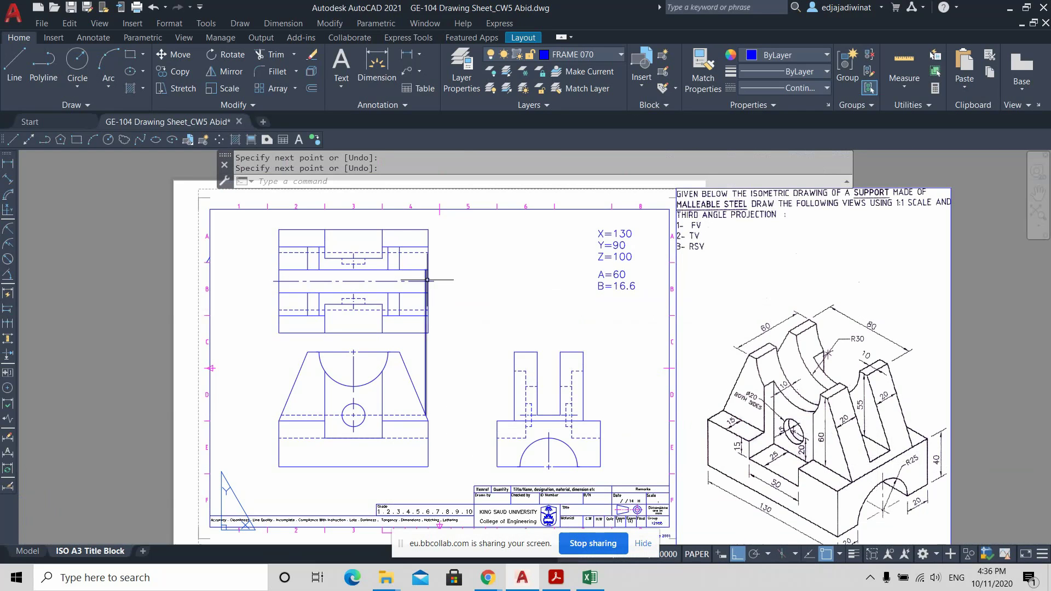
pyautogui.press('ctrl')
pyautogui.press('ctrl')
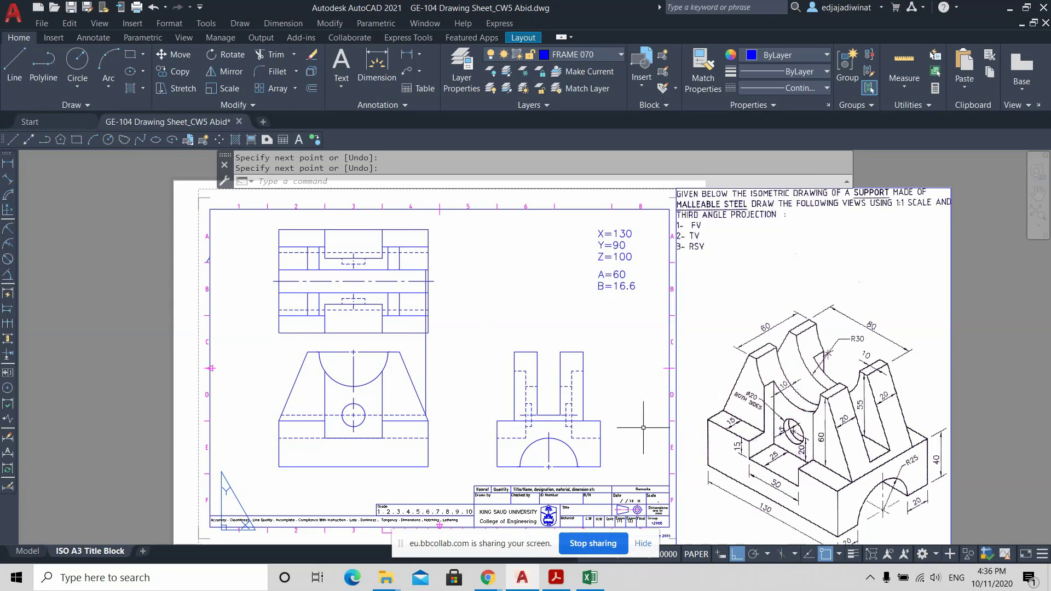
# Trim the projected line below the slot in the top view and the slot edges' short ends beyond that line.
pyautogui.click(272, 55)
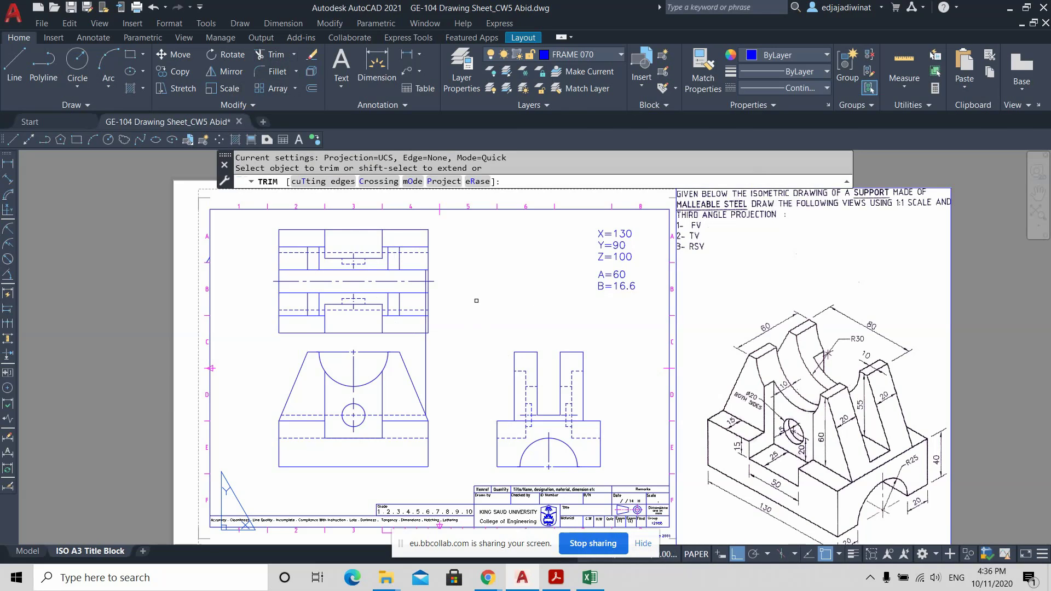
pyautogui.scroll(2, 475, 301)
pyautogui.scroll(2, 436, 294)
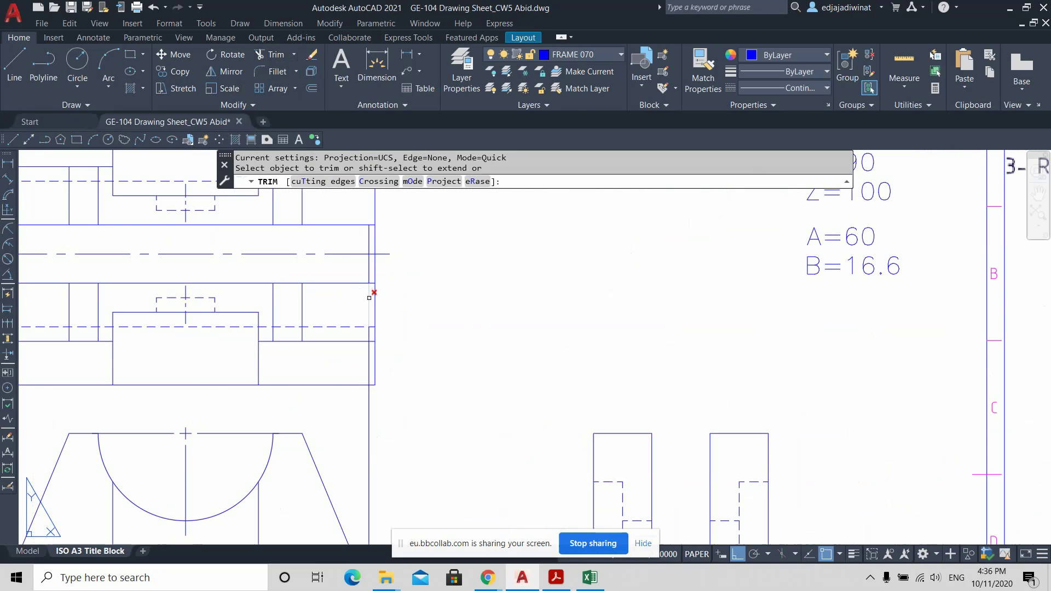
pyautogui.click(370, 300)
pyautogui.scroll(2, 375, 283)
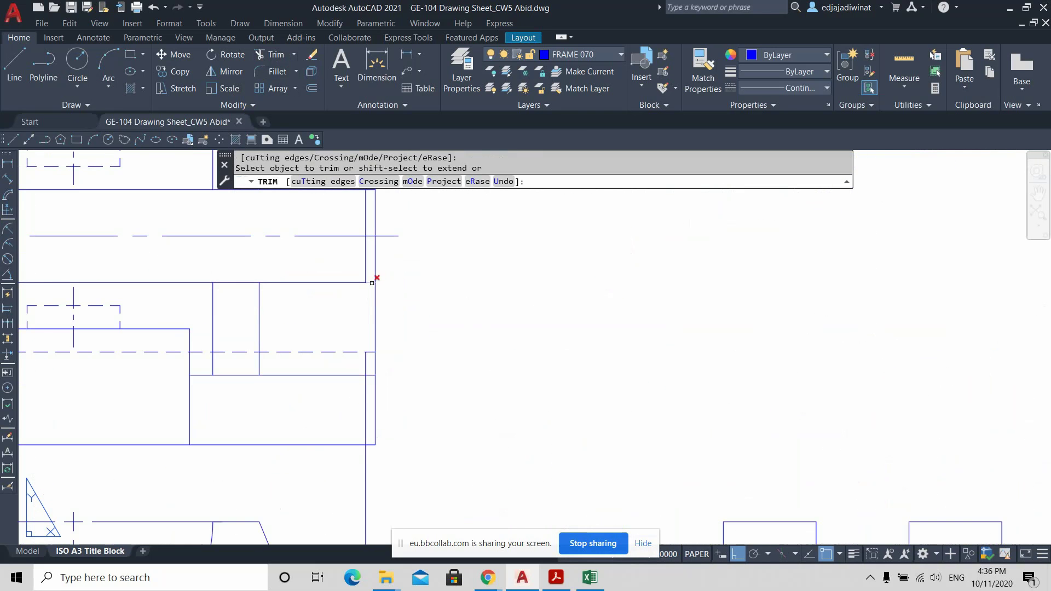
pyautogui.moveTo(400, 252)
pyautogui.mouseDown(button='middle')
pyautogui.moveTo(442, 298)
pyautogui.moveTo(414, 267)
pyautogui.mouseUp(button='middle')
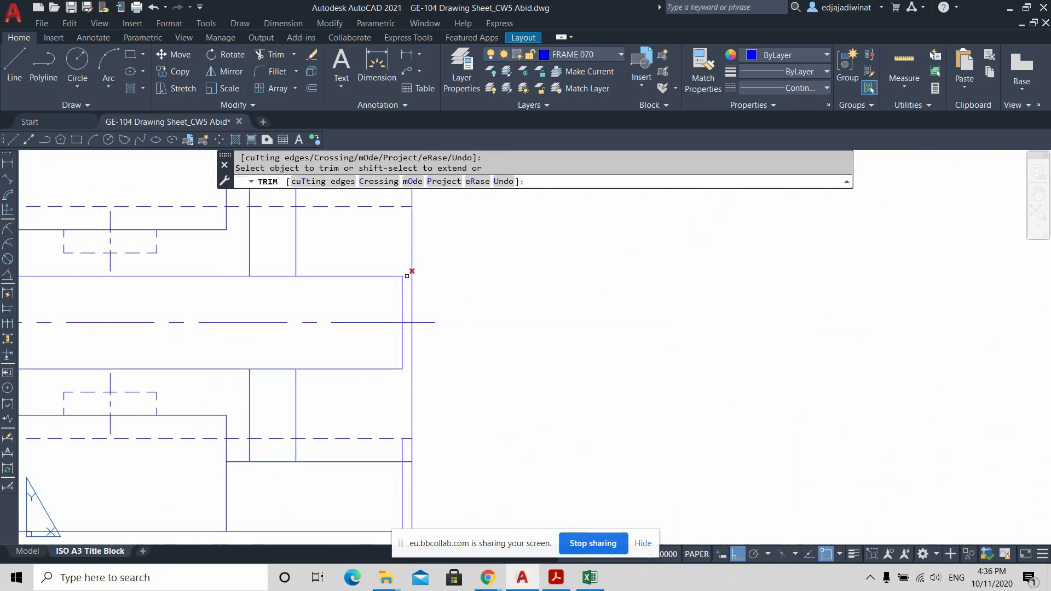
pyautogui.scroll(-2, 406, 276)
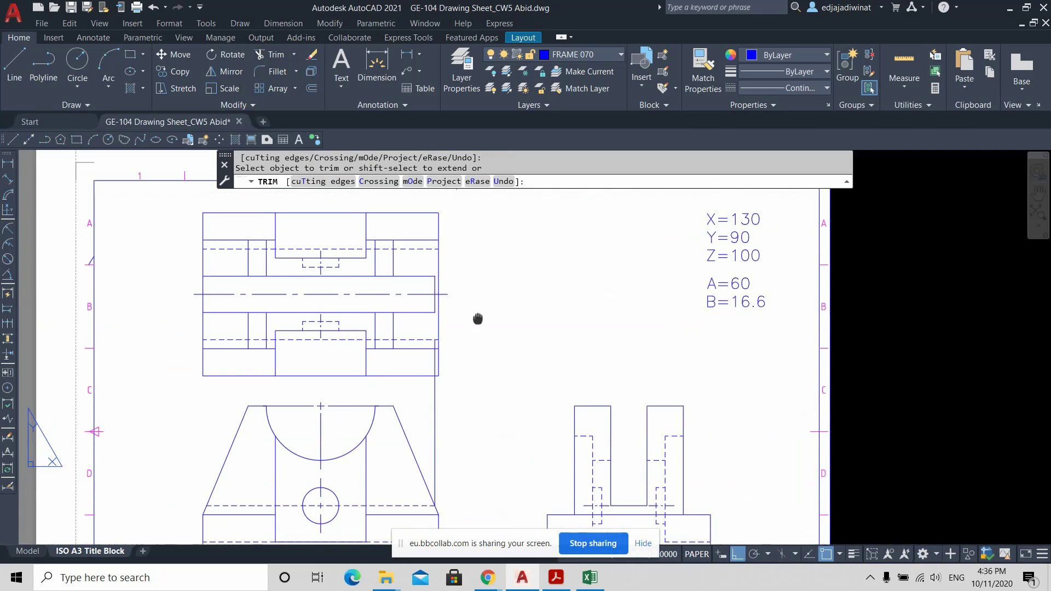
pyautogui.press('Escape')
# Delete the leftover vertical projection line between the front view and the top view.
pyautogui.scroll(-1, 460, 404)
pyautogui.scroll(1, 446, 414)
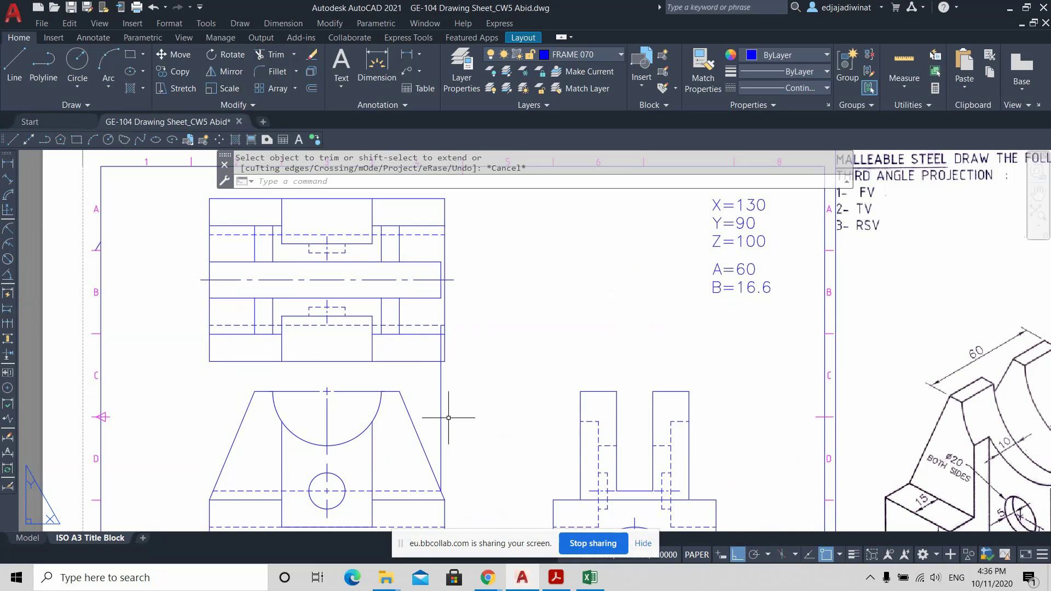
pyautogui.click(440, 405)
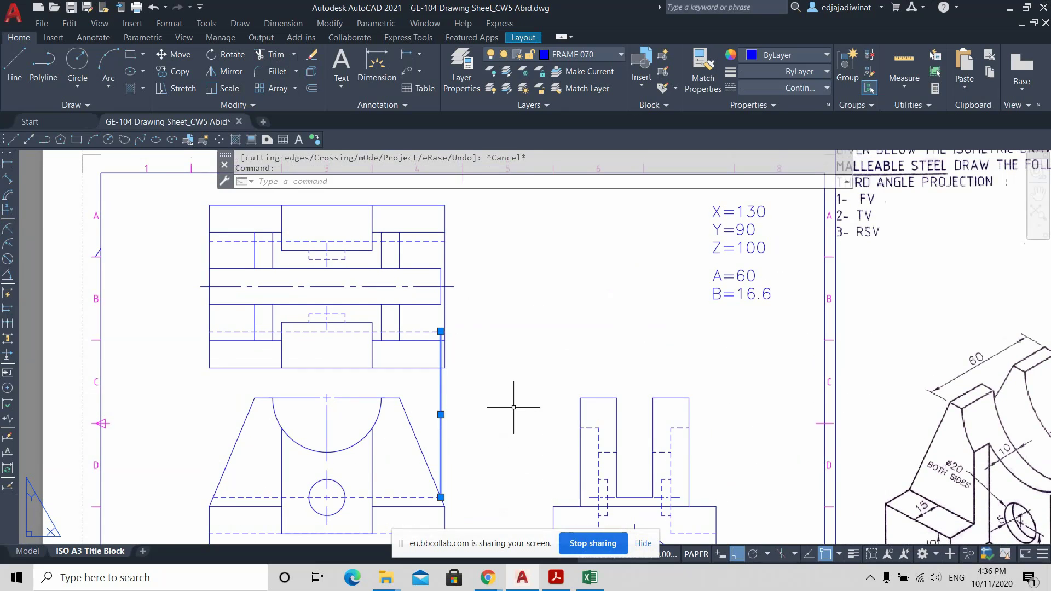
pyautogui.press('Delete')
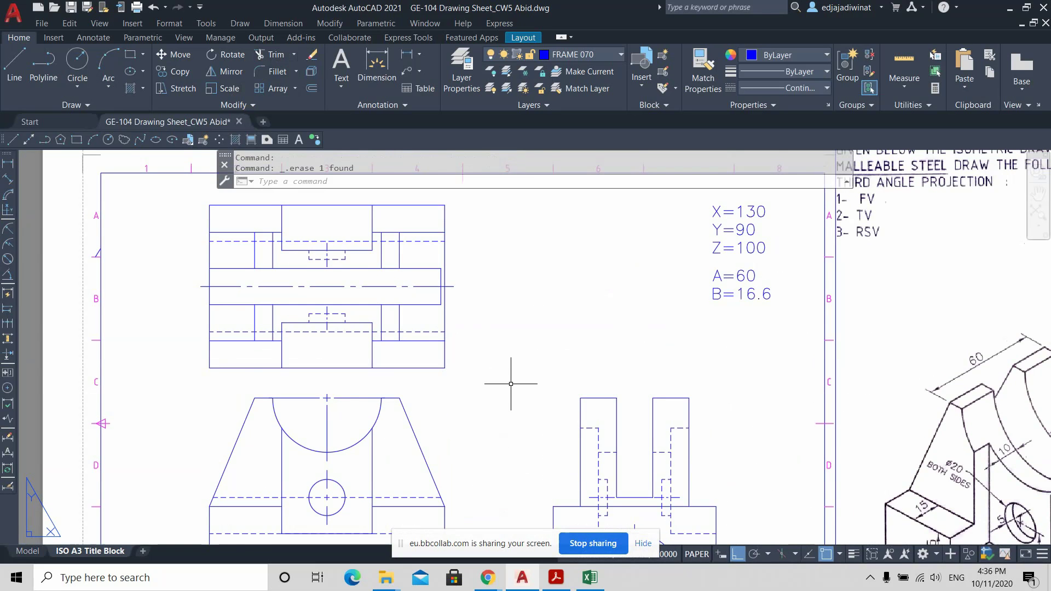
pyautogui.scroll(-1, 511, 384)
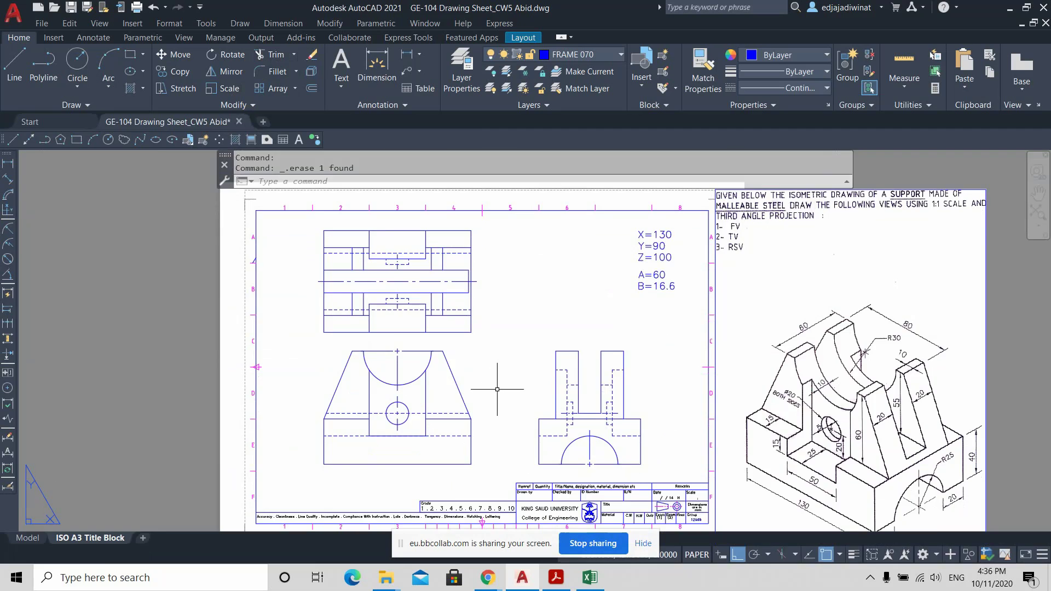
# Mirror the end line at the right of the top view's slot about the view's vertical centre line, keeping the original.
pyautogui.scroll(2, 500, 383)
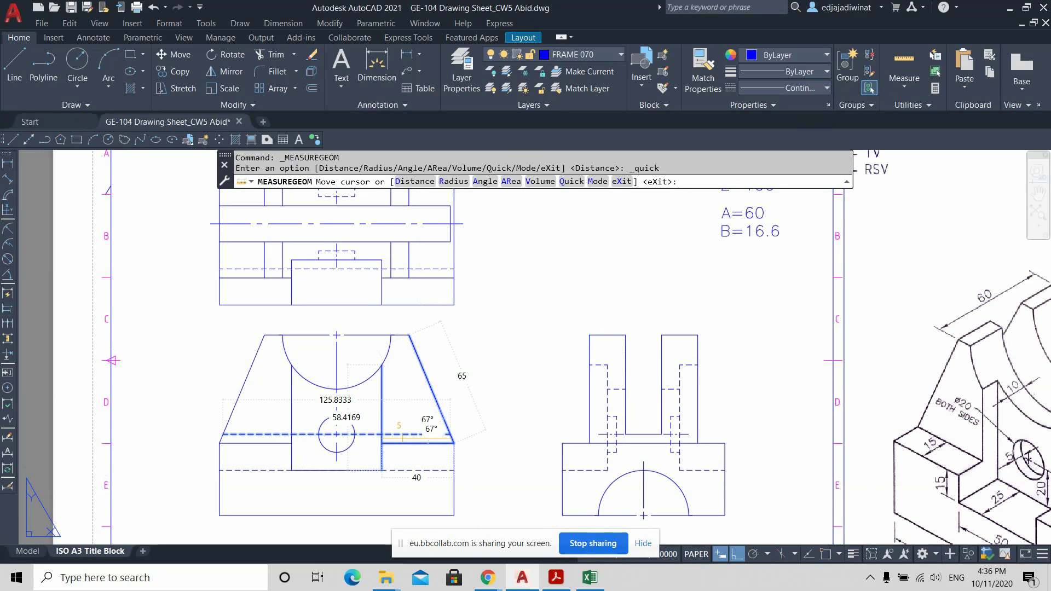
pyautogui.press('Escape')
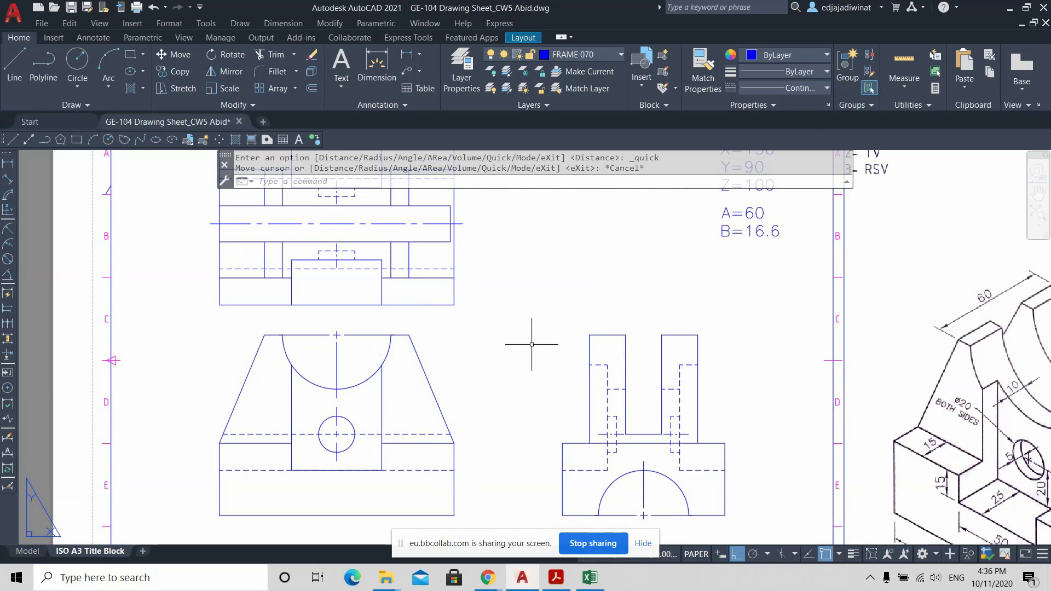
pyautogui.scroll(-2, 548, 347)
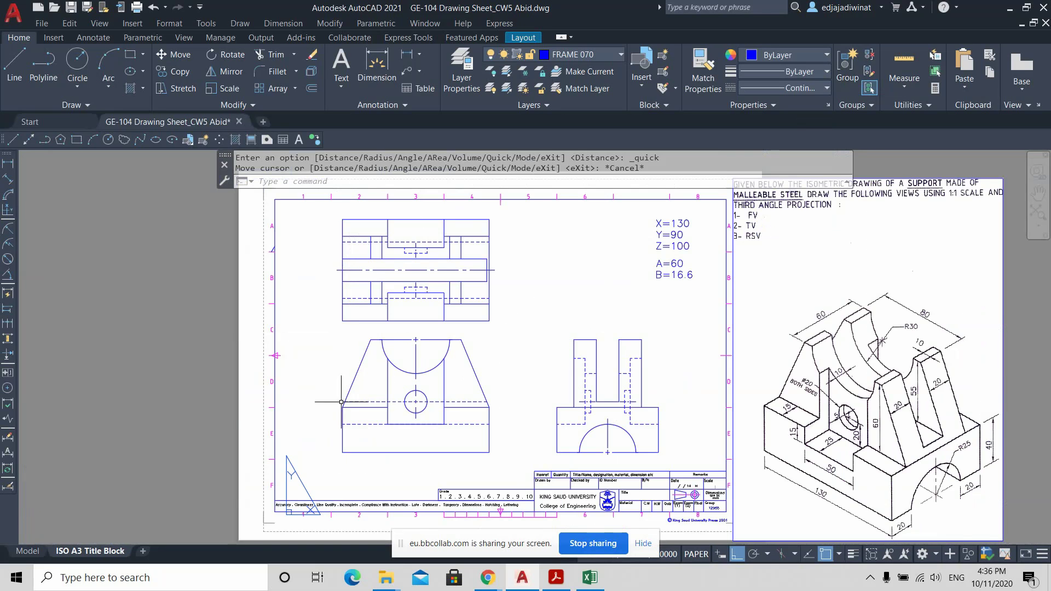
pyautogui.scroll(1, 419, 273)
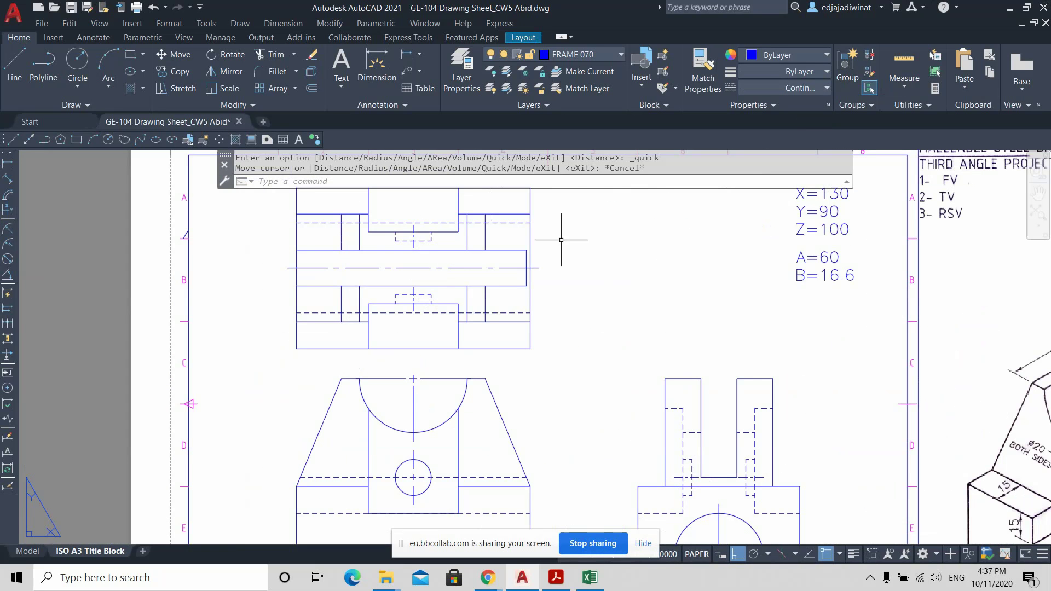
pyautogui.click(527, 263)
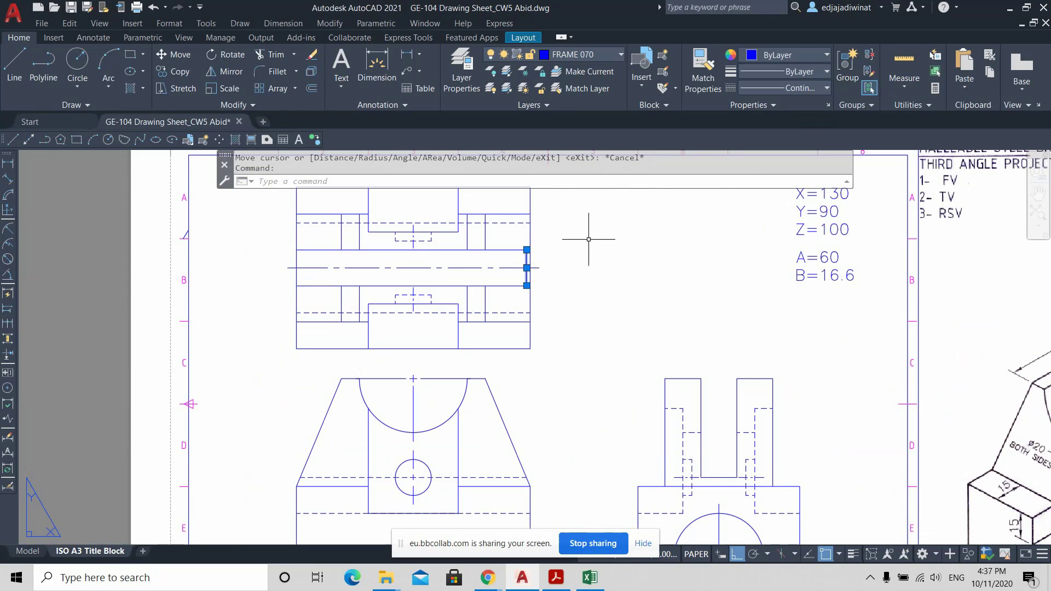
pyautogui.click(228, 74)
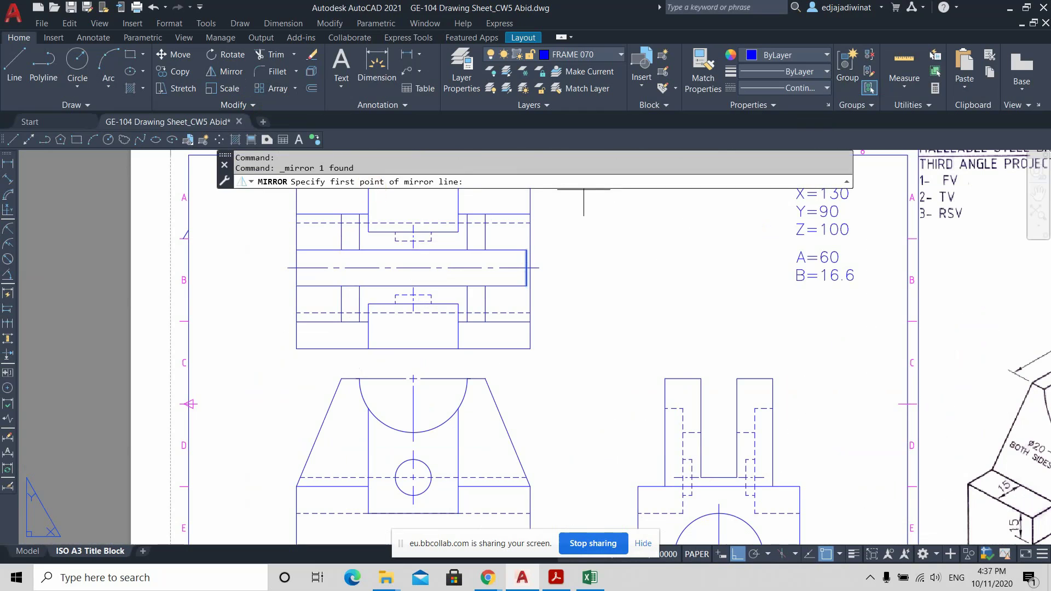
pyautogui.click(413, 224)
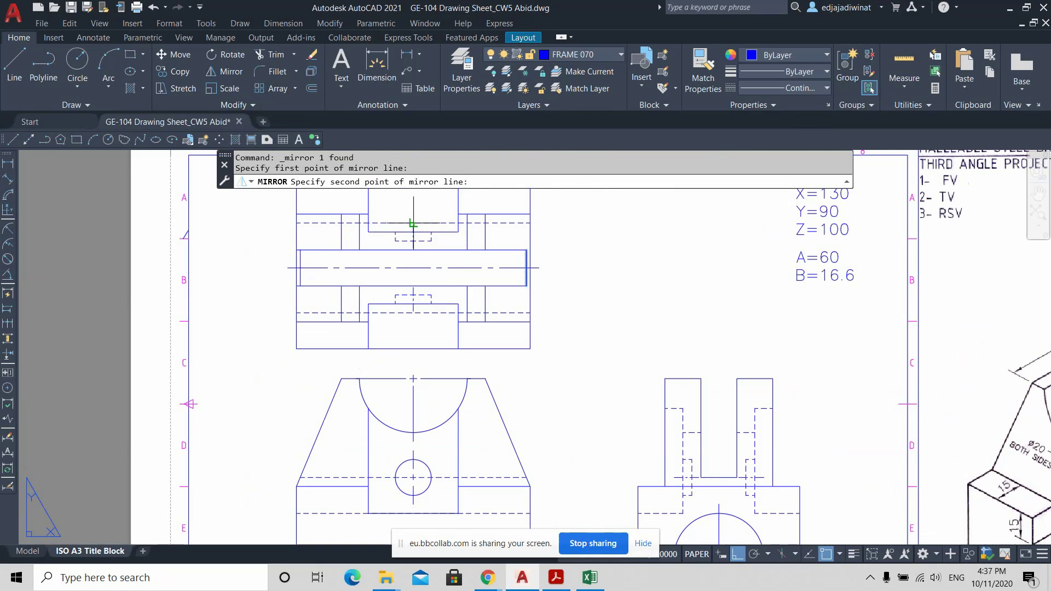
pyautogui.click(413, 311)
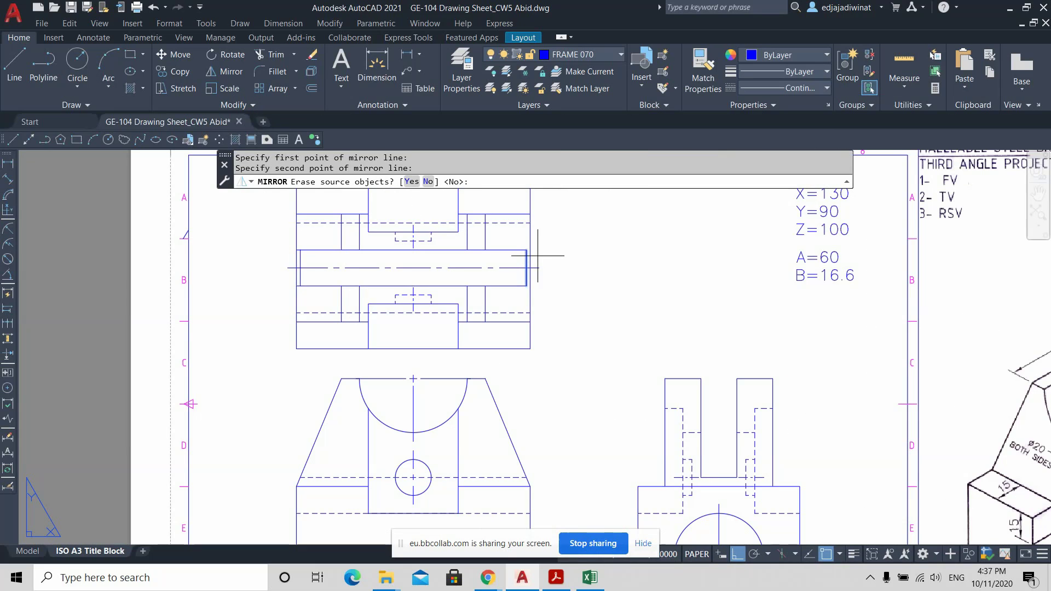
pyautogui.press('Return')
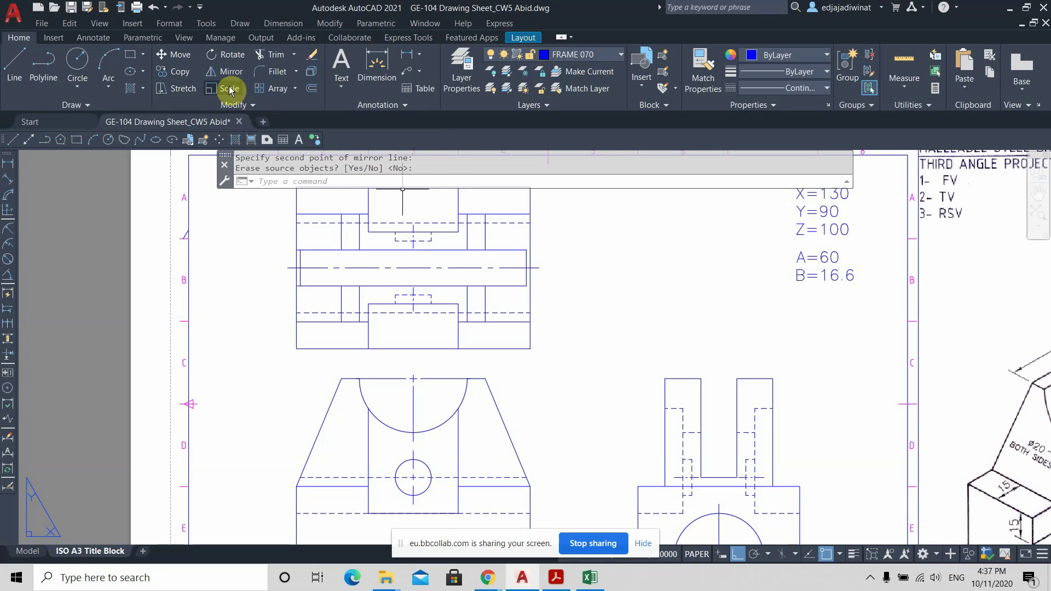
# Trim the slot edges' short ends beyond the mirrored end line at the left of the top view.
pyautogui.click(272, 56)
pyautogui.scroll(3, 267, 217)
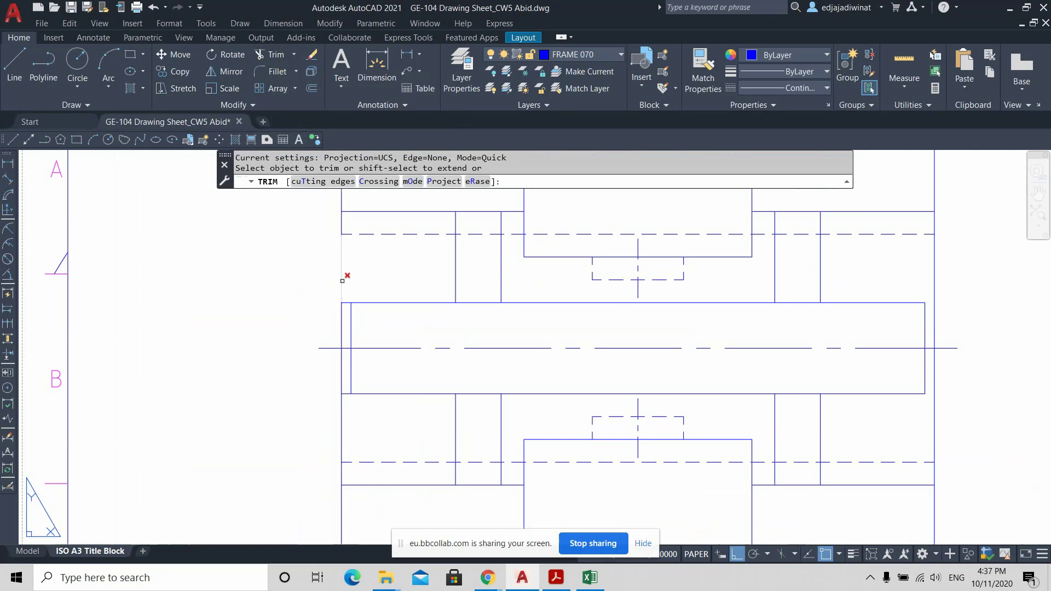
pyautogui.moveTo(342, 281); pyautogui.dragTo(347, 405)
pyautogui.press('Escape')
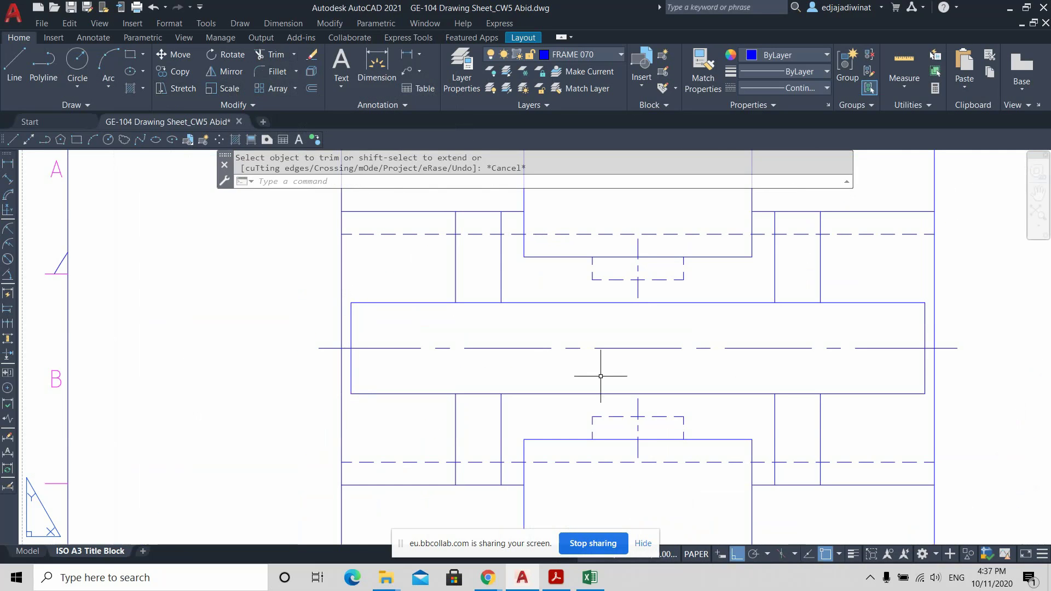
# Save the drawing with the completed slot in the top view.
pyautogui.scroll(-2, 637, 374)
pyautogui.scroll(-5, 849, 371)
pyautogui.moveTo(893, 385)
pyautogui.mouseDown(button='middle')
pyautogui.moveTo(503, 334)
pyautogui.moveTo(485, 321)
pyautogui.mouseUp(button='middle')
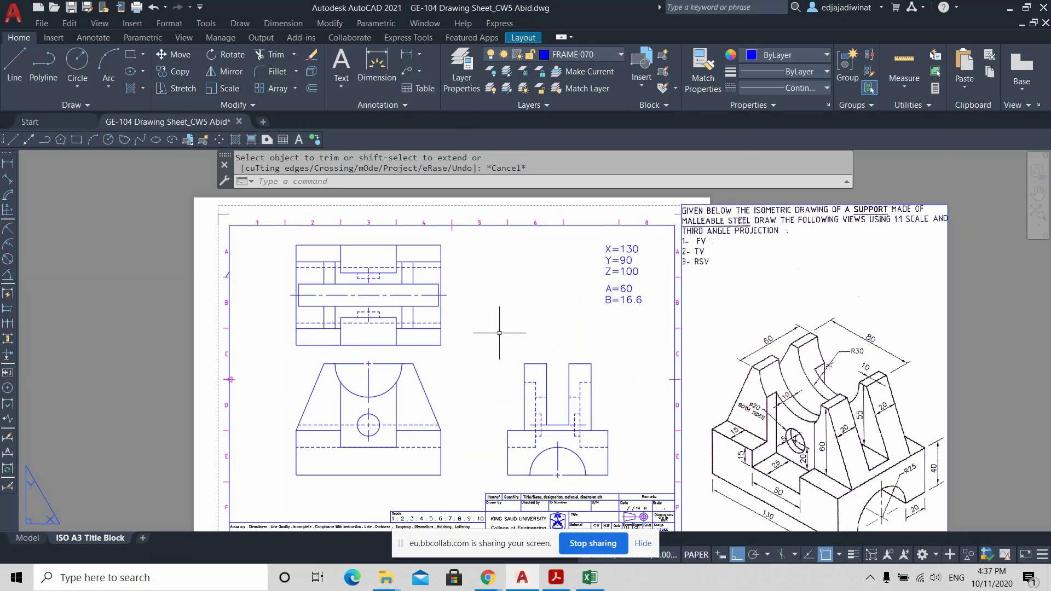
pyautogui.click(71, 7)
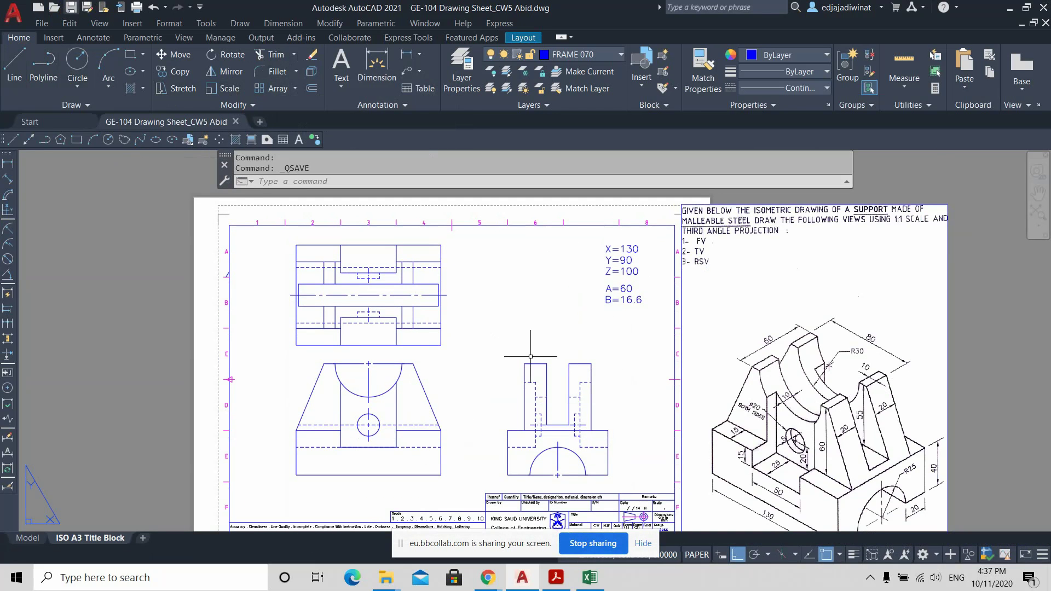
pyautogui.moveTo(532, 358); pyautogui.dragTo(522, 340, button='middle')
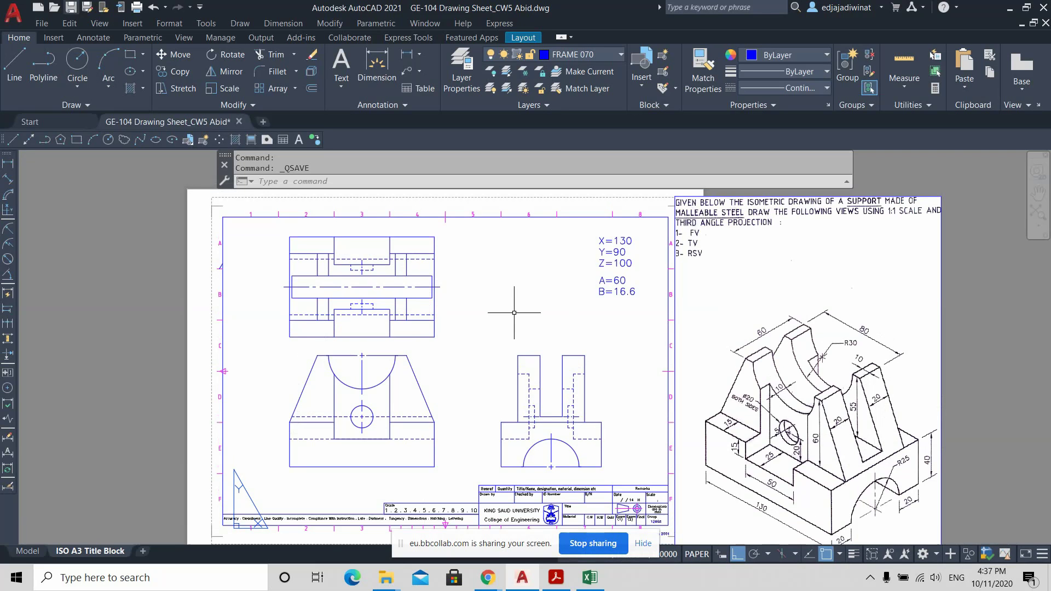
pyautogui.click(251, 231)
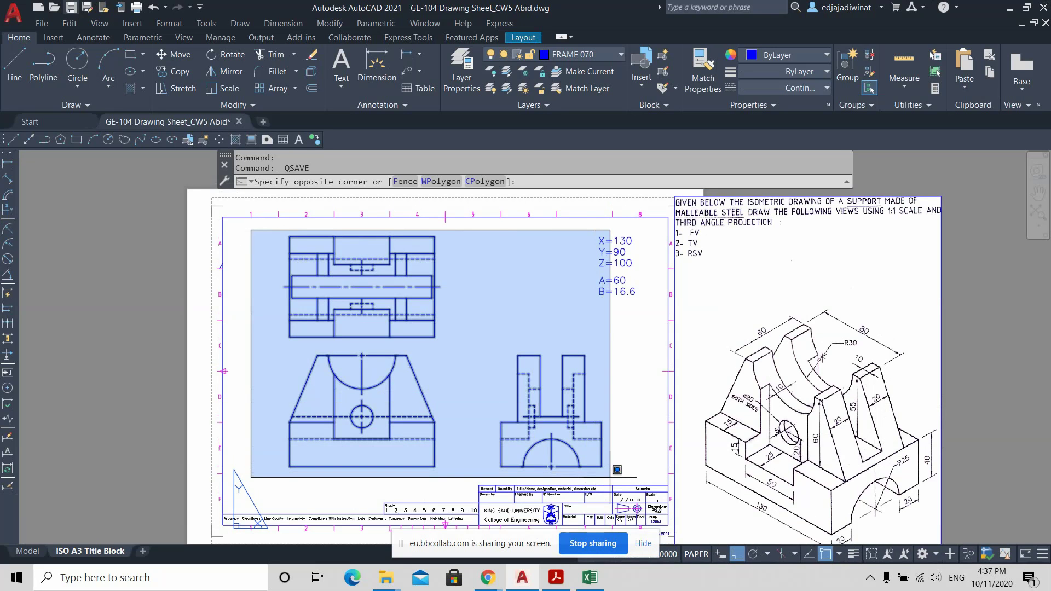
pyautogui.click(608, 464)
pyautogui.press('Escape')
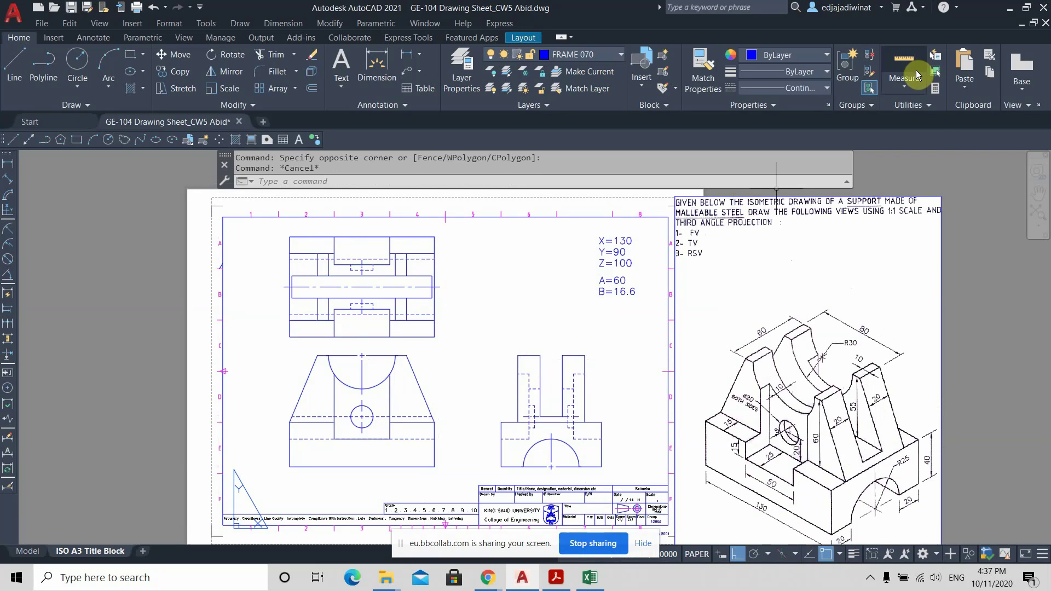
# Measure the height of the base along its left edge in the front view.
pyautogui.click(905, 84)
pyautogui.click(907, 136)
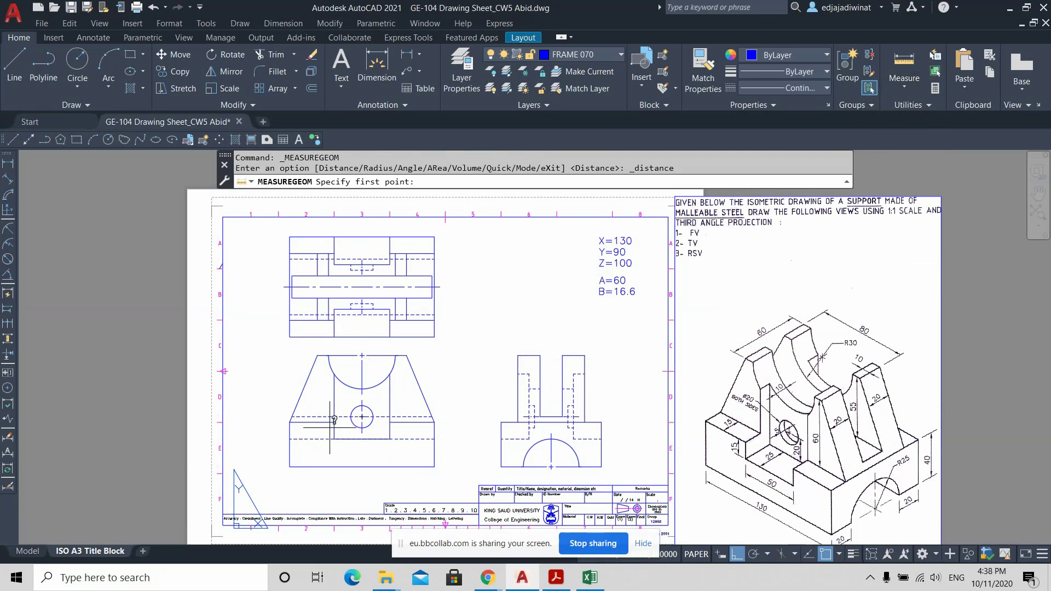
pyautogui.click(290, 421)
pyautogui.click(289, 461)
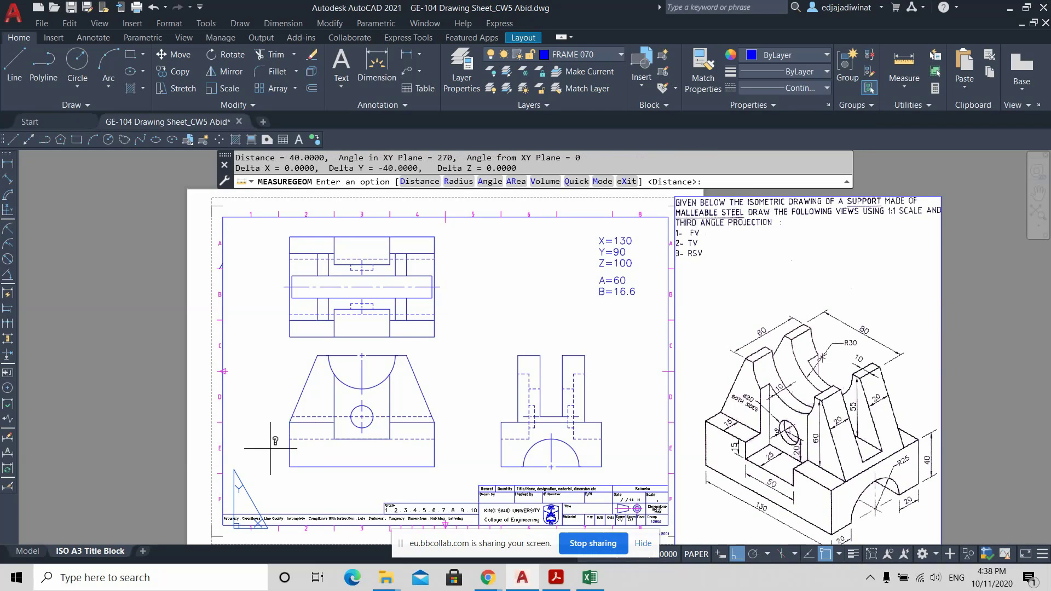
pyautogui.press('Escape')
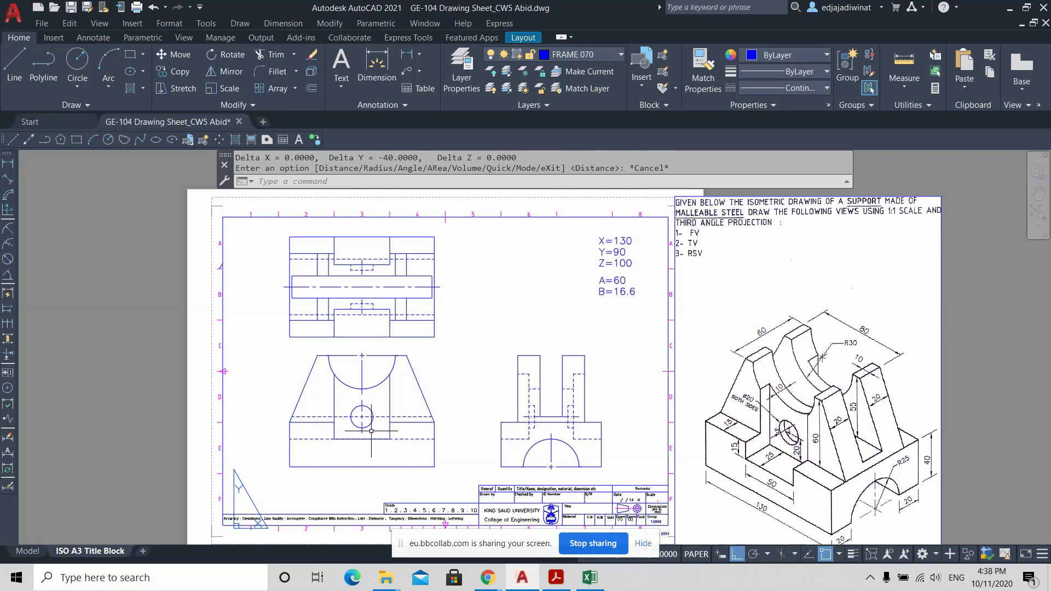
# Examine the top view's hidden lines and slot against the front view, side view and isometric drawing.
pyautogui.scroll(2, 419, 433)
pyautogui.moveTo(518, 328); pyautogui.dragTo(544, 434, button='middle')
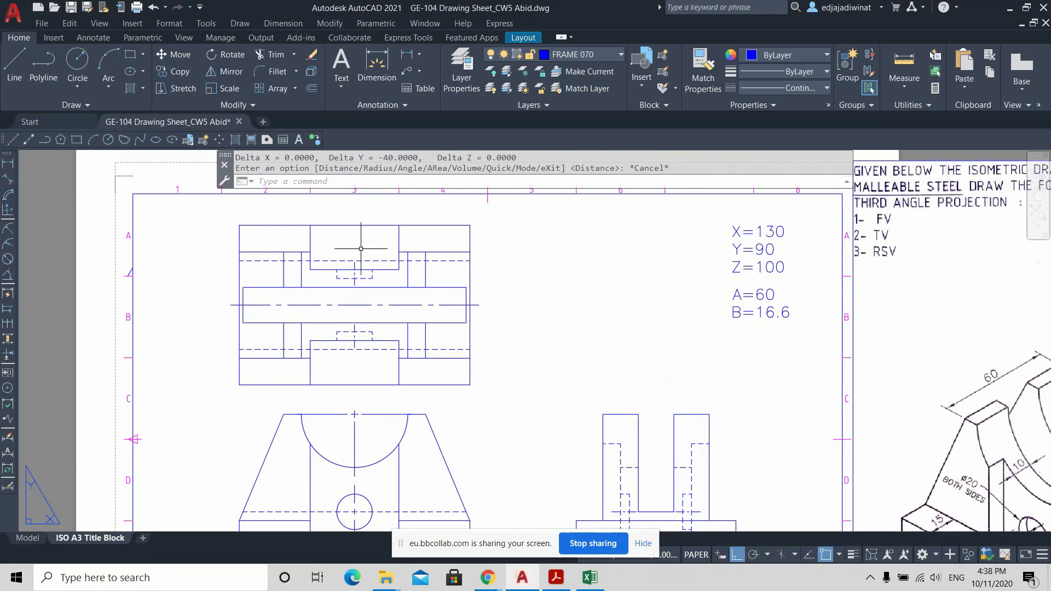
pyautogui.click(438, 349)
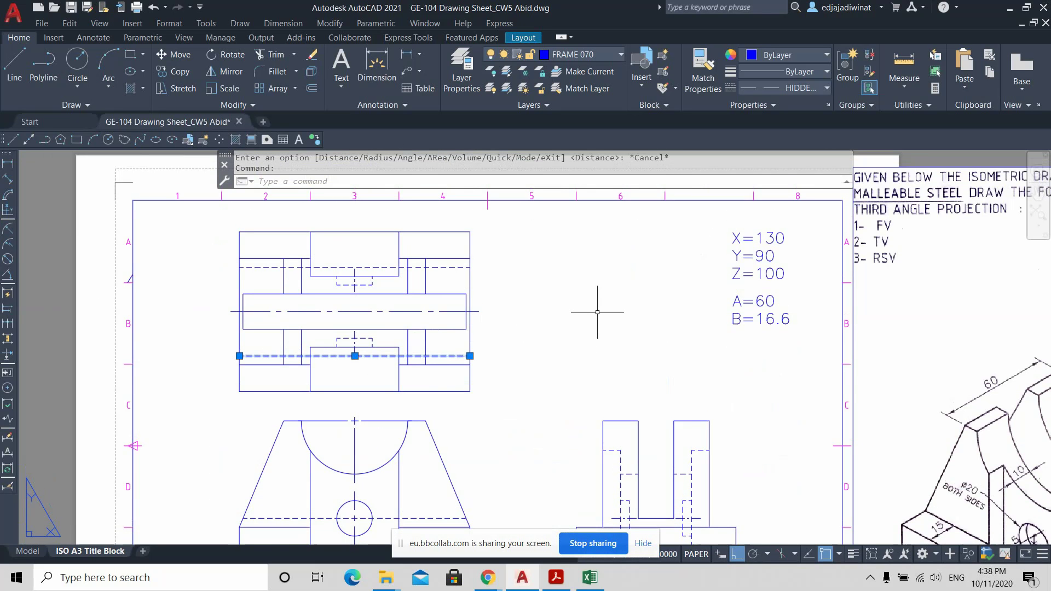
pyautogui.scroll(-4, 603, 323)
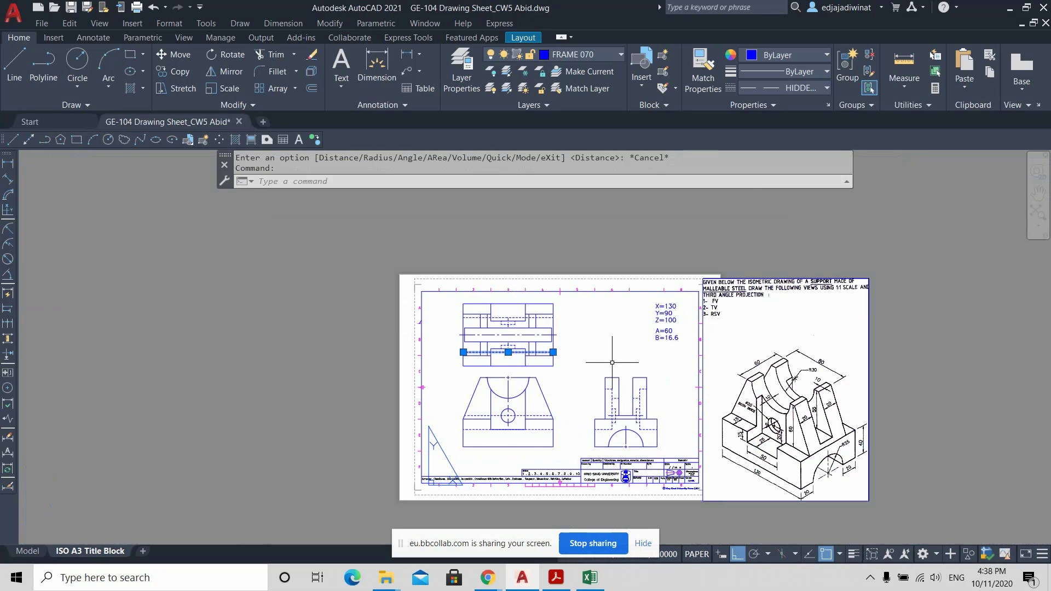
pyautogui.press('Escape')
pyautogui.scroll(2, 843, 488)
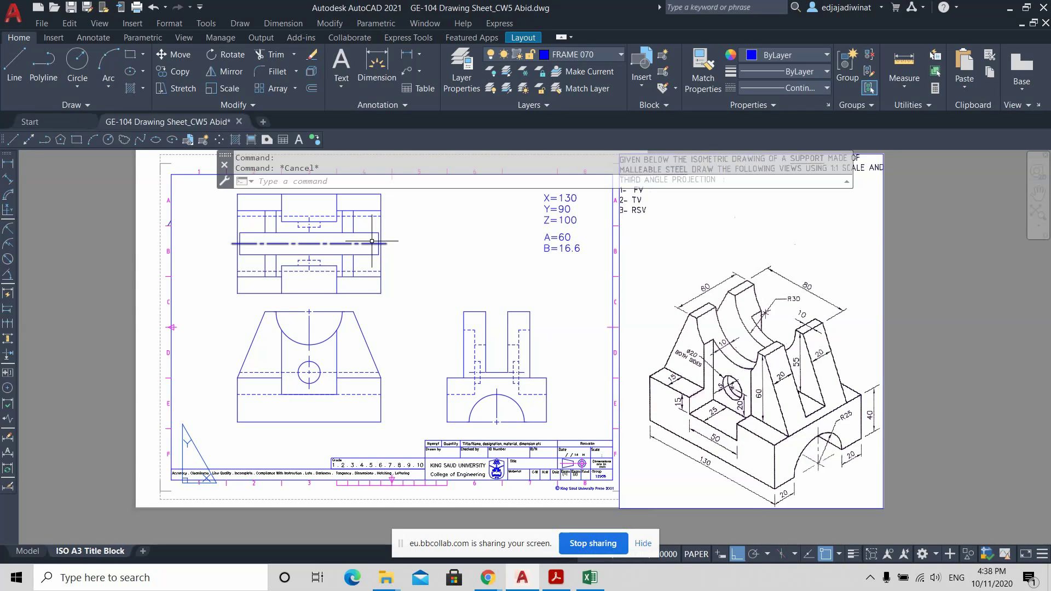
pyautogui.moveTo(371, 241)
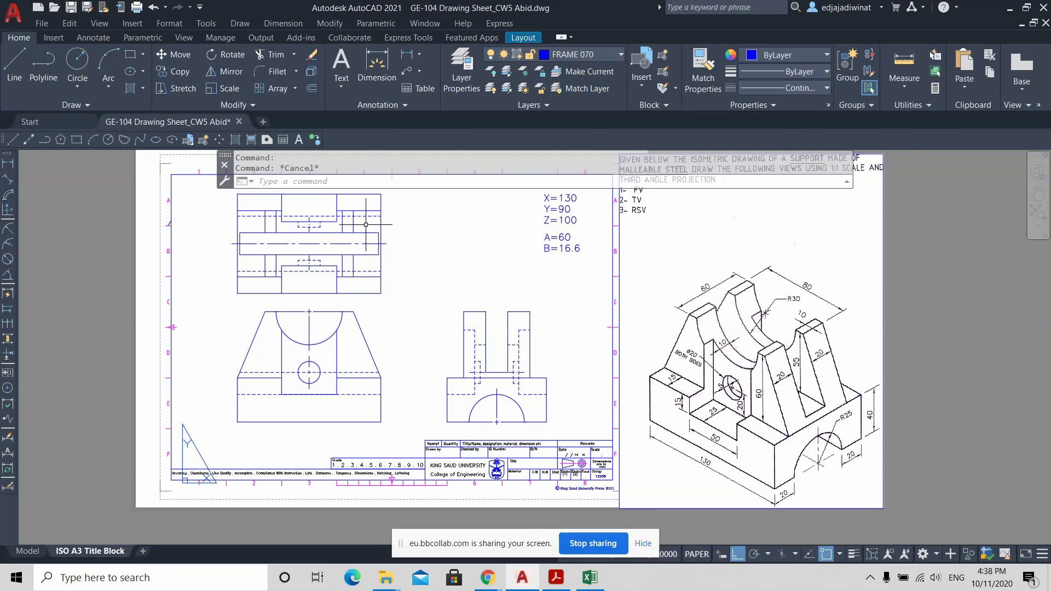
pyautogui.scroll(2, 368, 227)
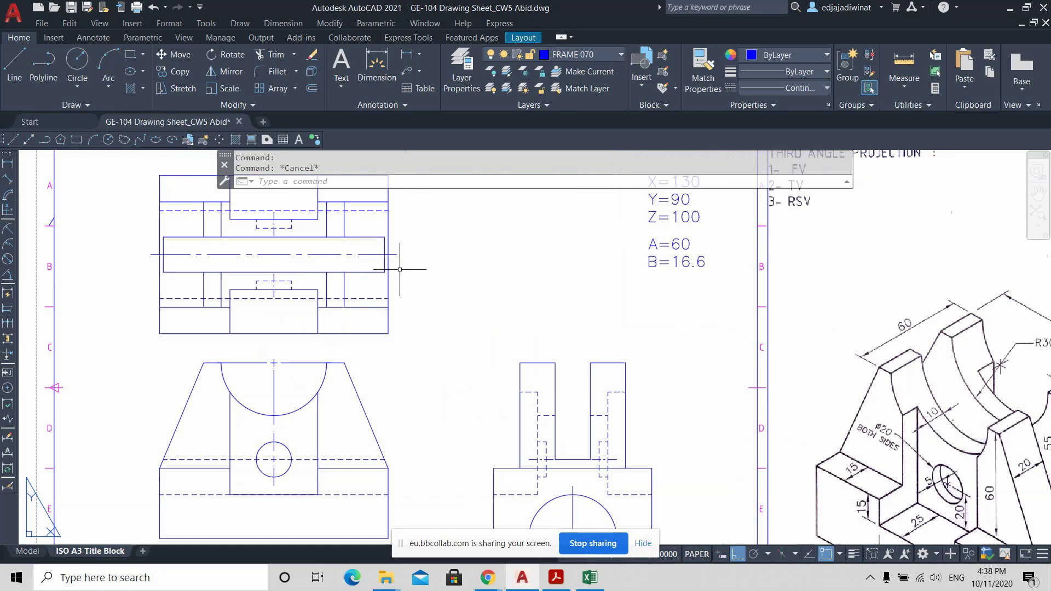
pyautogui.scroll(-2, 499, 301)
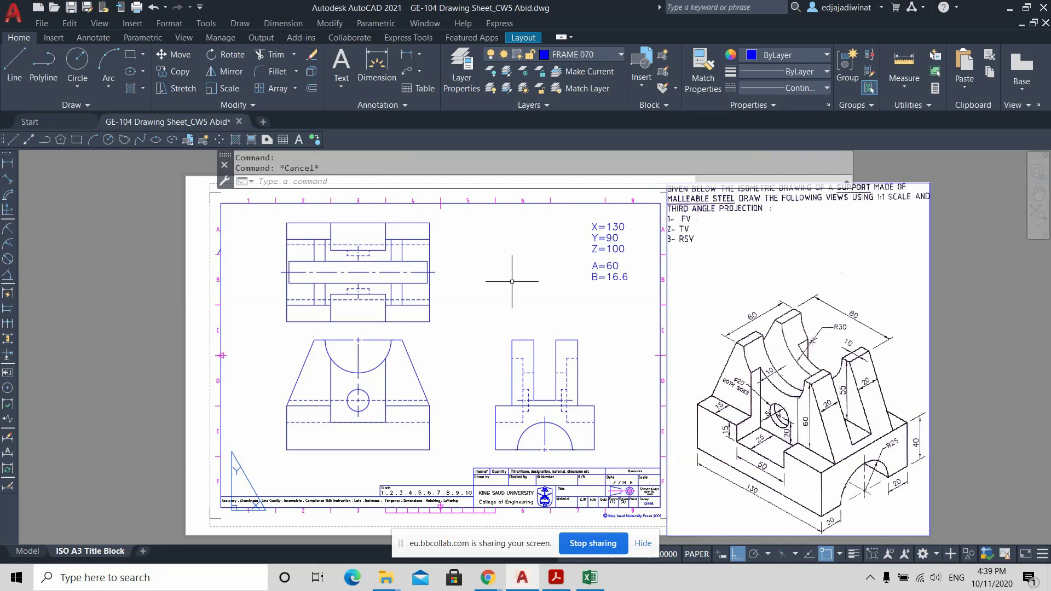
pyautogui.scroll(2, 465, 306)
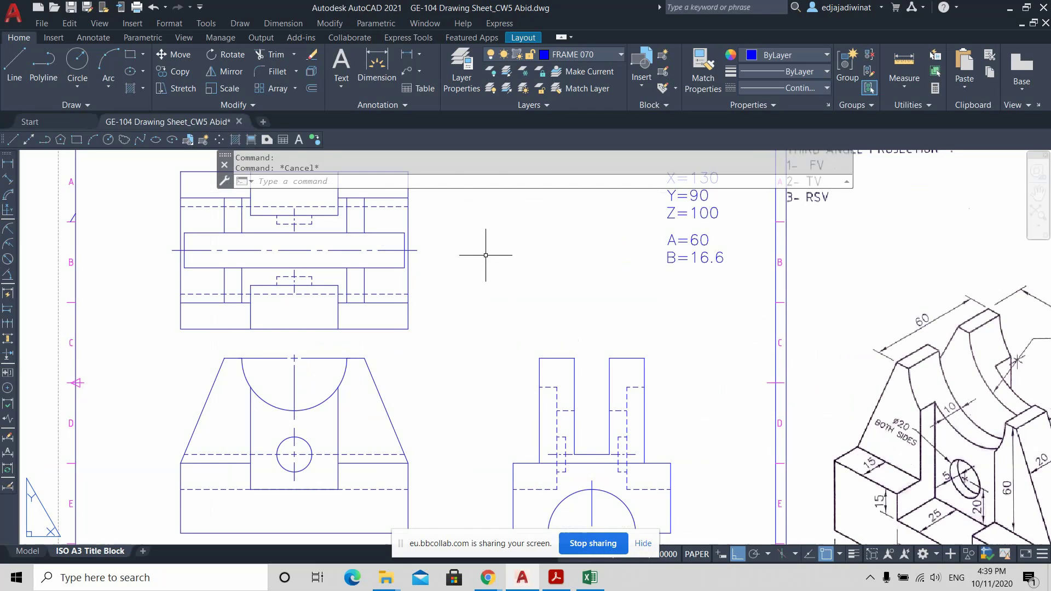
pyautogui.scroll(-3, 543, 315)
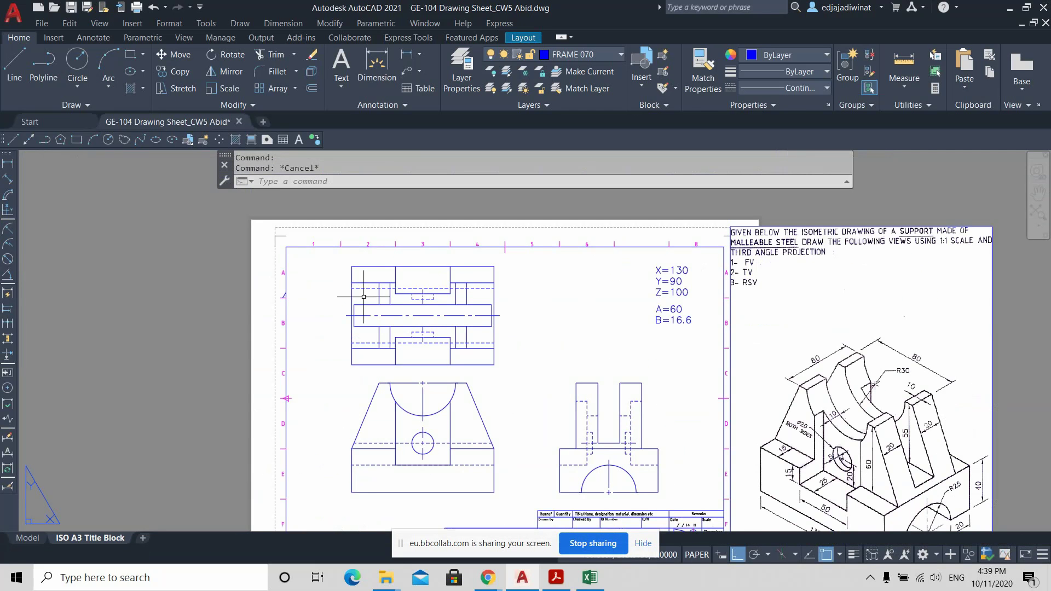
pyautogui.click(323, 270)
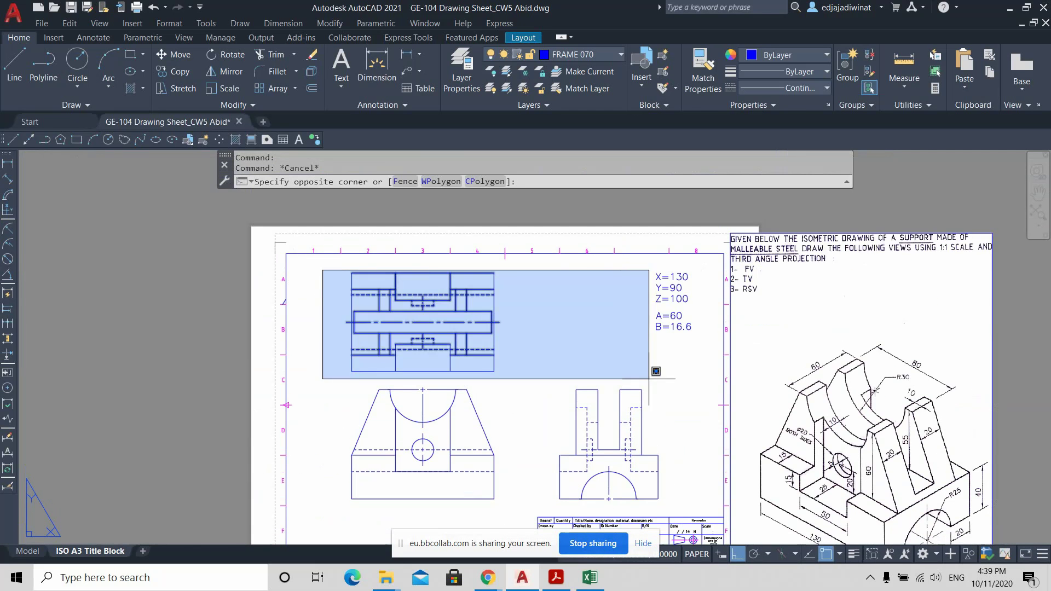
pyautogui.click(674, 500)
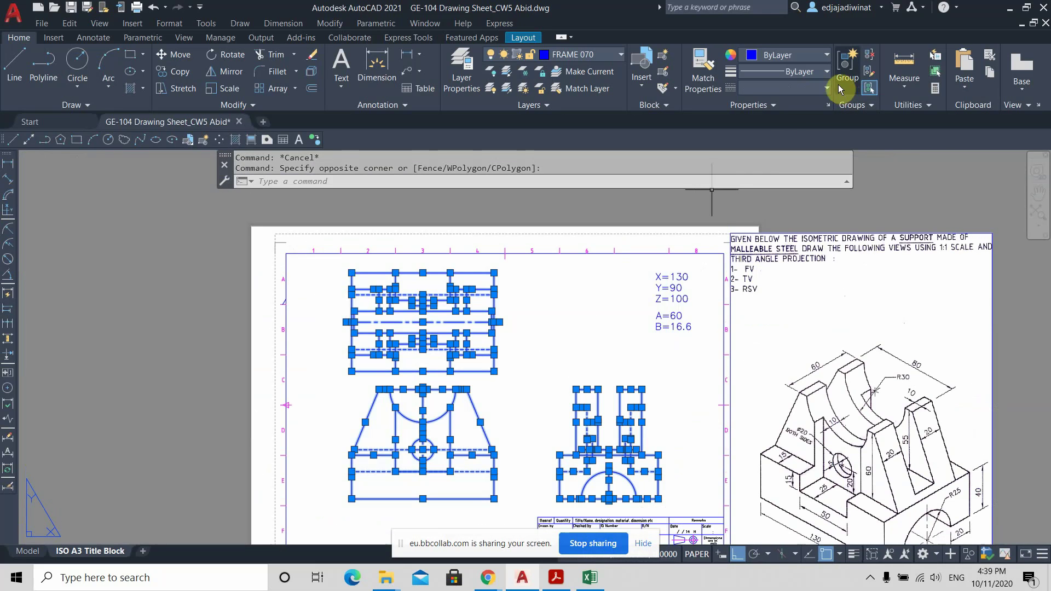
pyautogui.press('Escape')
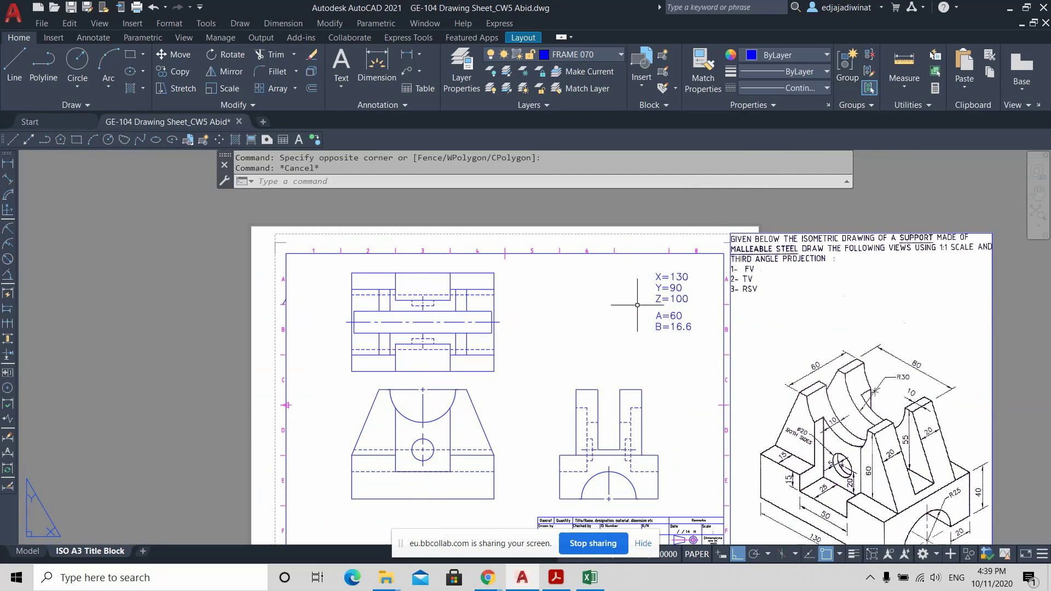
# Assign a 0.70 mm lineweight to all lines of the top, front and side views.
pyautogui.click(320, 265)
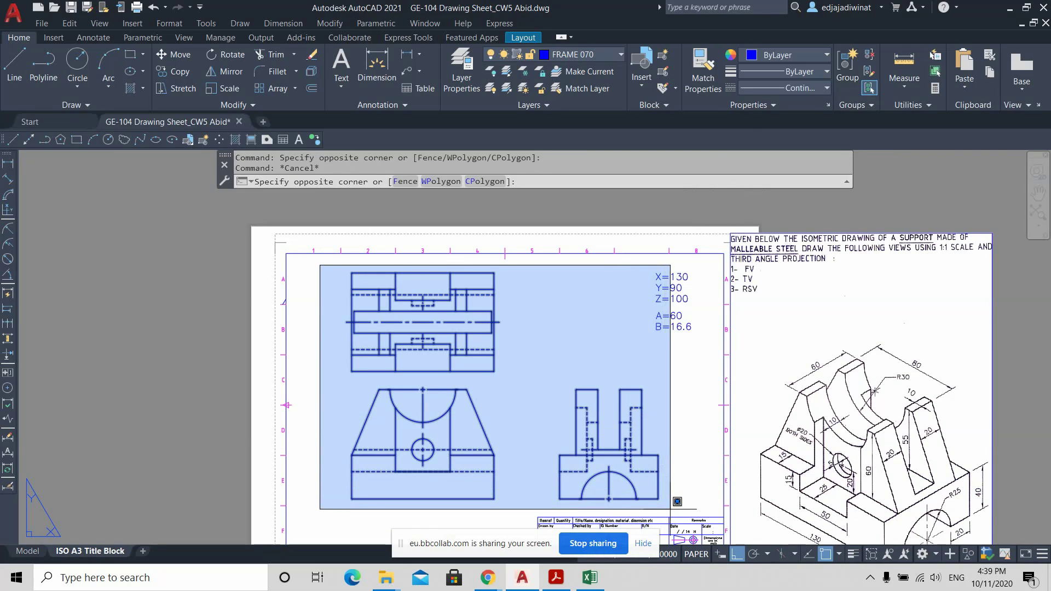
pyautogui.click(671, 506)
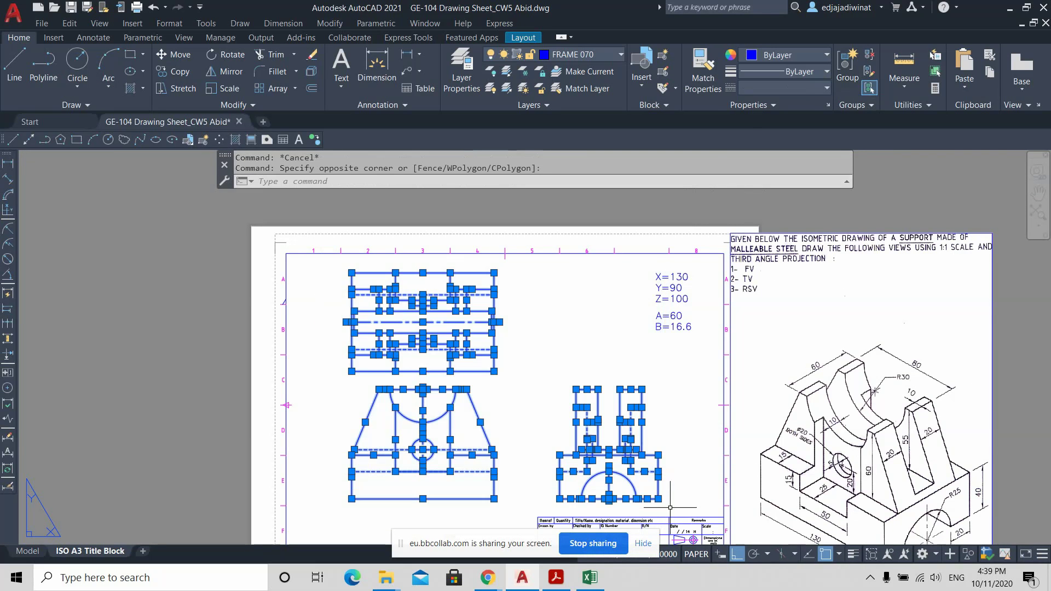
pyautogui.click(825, 92)
pyautogui.click(826, 71)
pyautogui.click(826, 72)
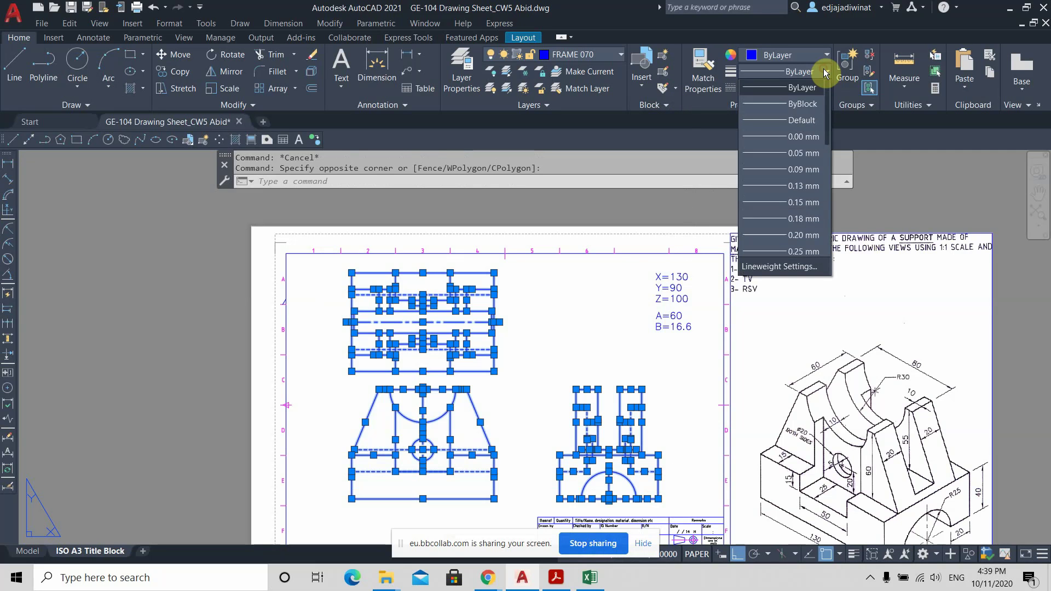
pyautogui.scroll(-4, 809, 204)
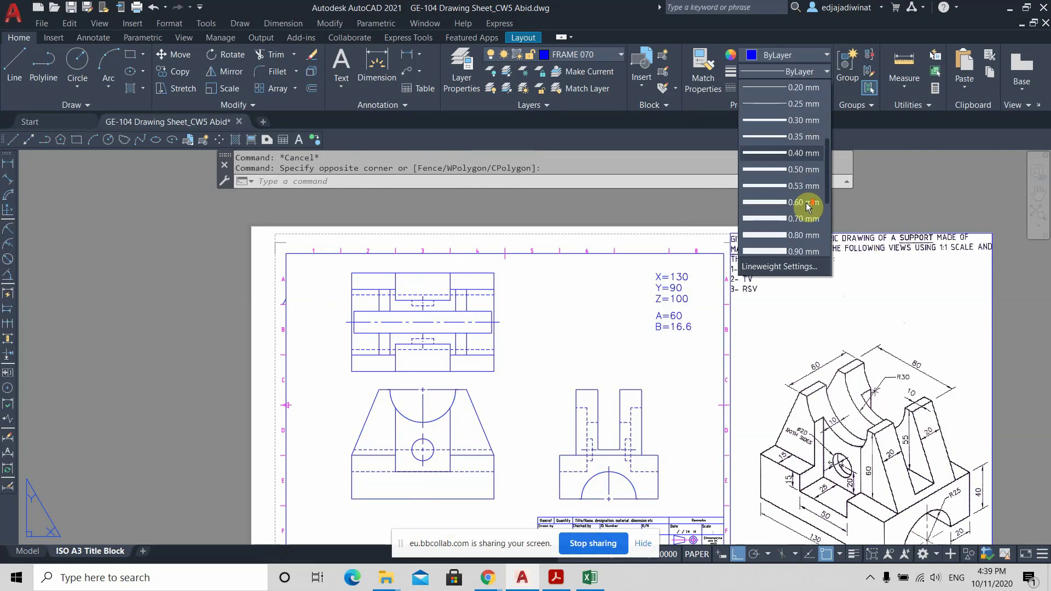
pyautogui.click(802, 169)
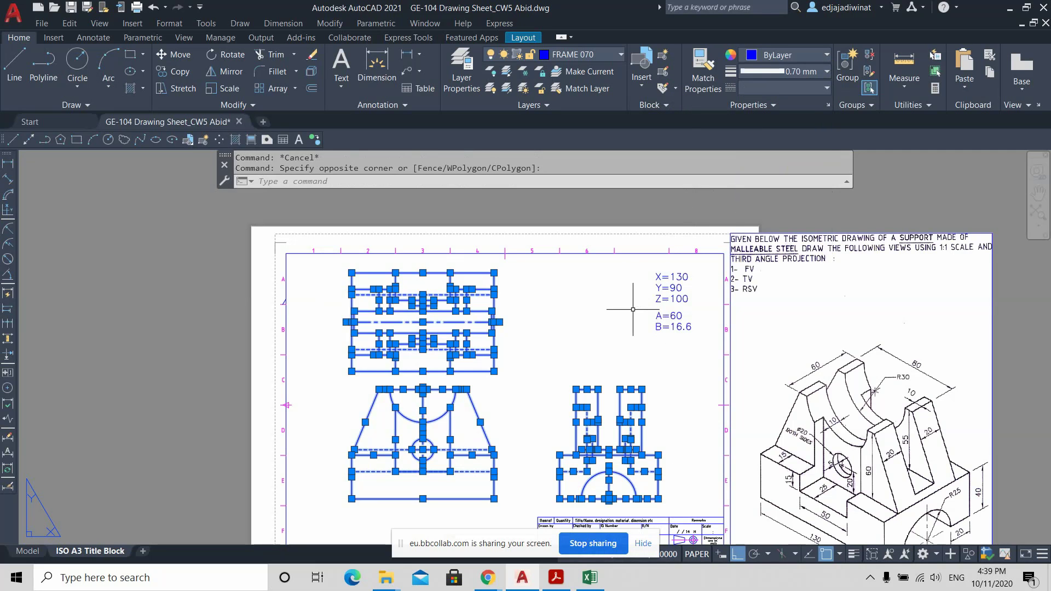
pyautogui.press('Escape')
# Turn on the lineweight display and inspect the thickened lines of the views.
pyautogui.scroll(2, 607, 362)
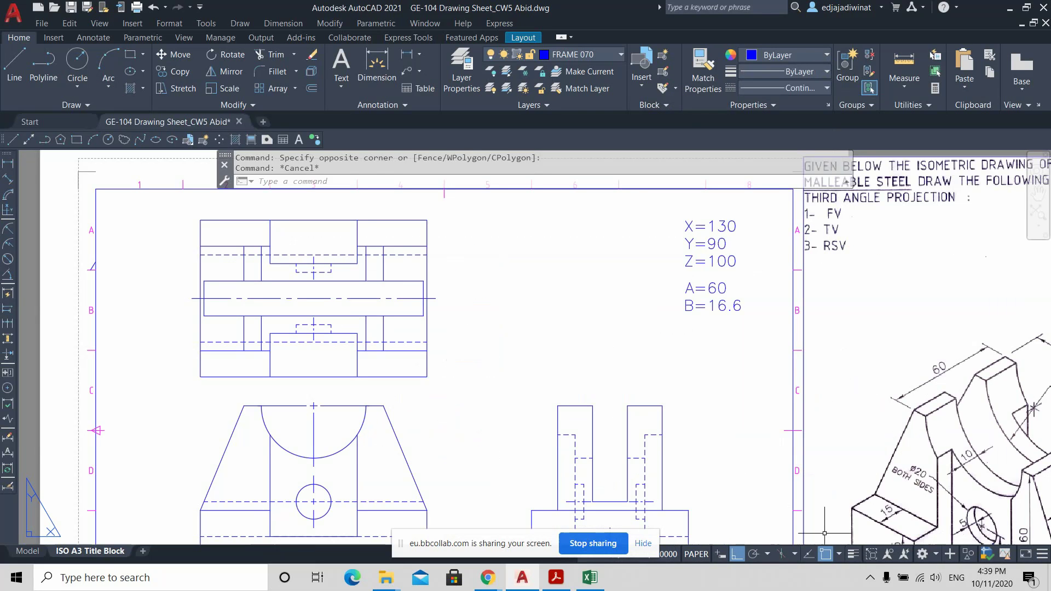
pyautogui.click(852, 556)
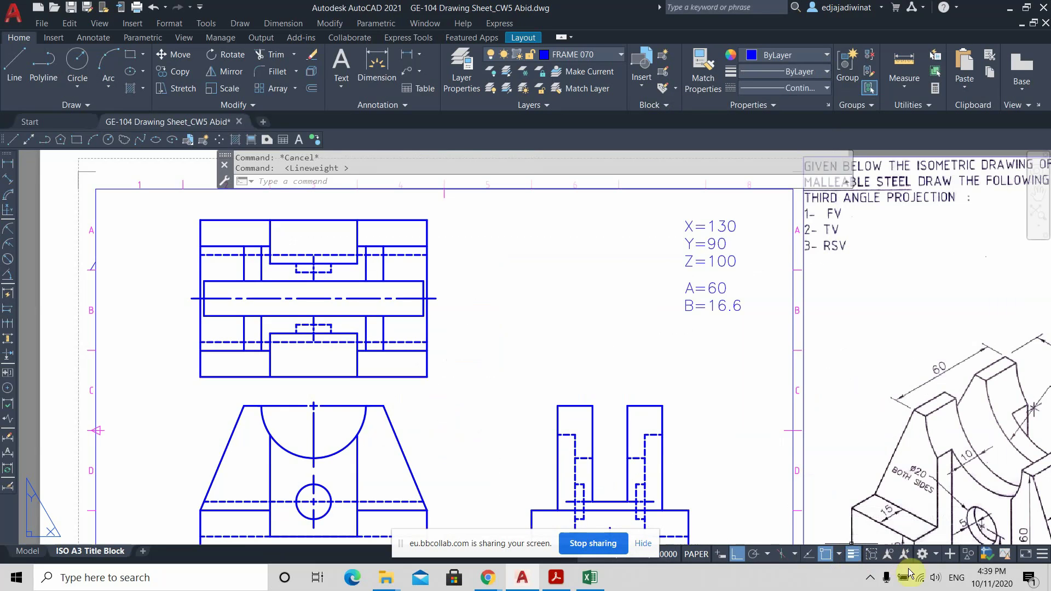
pyautogui.moveTo(486, 293); pyautogui.dragTo(629, 328, button='middle')
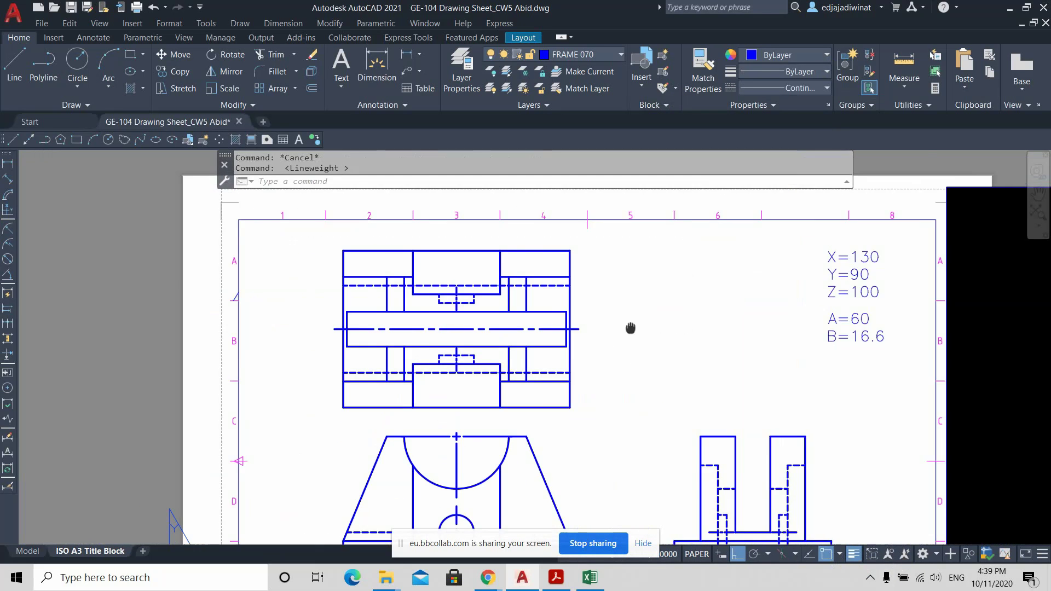
pyautogui.scroll(4, 419, 274)
pyautogui.scroll(-2, 499, 400)
pyautogui.scroll(-2, 605, 399)
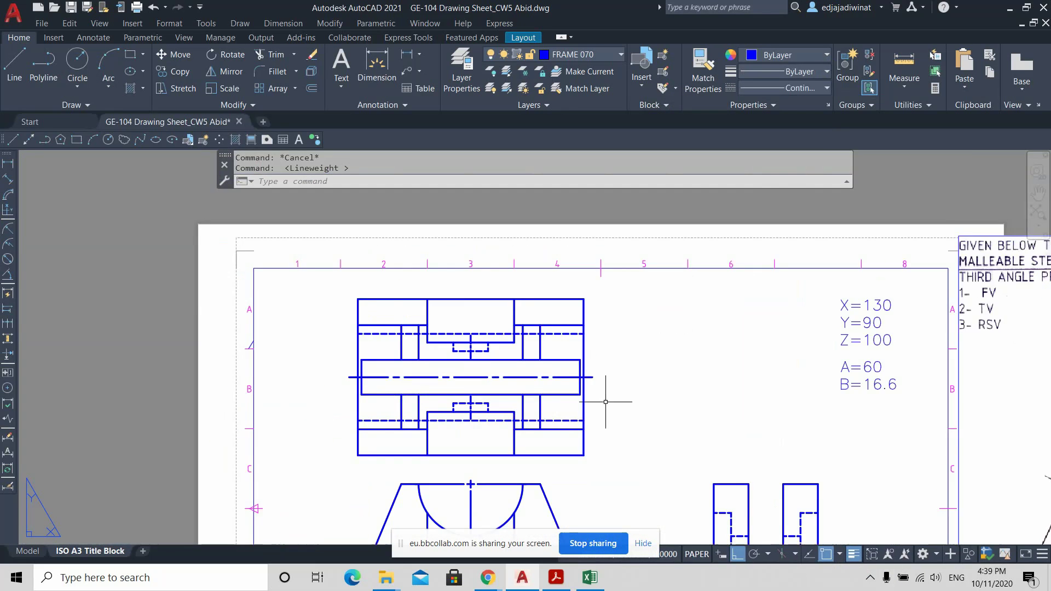
# Set the lineweight of the front view's centre lines and two horizontal hidden lines to 0.30 mm.
pyautogui.moveTo(606, 399); pyautogui.dragTo(638, 263, button='middle')
pyautogui.scroll(2, 496, 458)
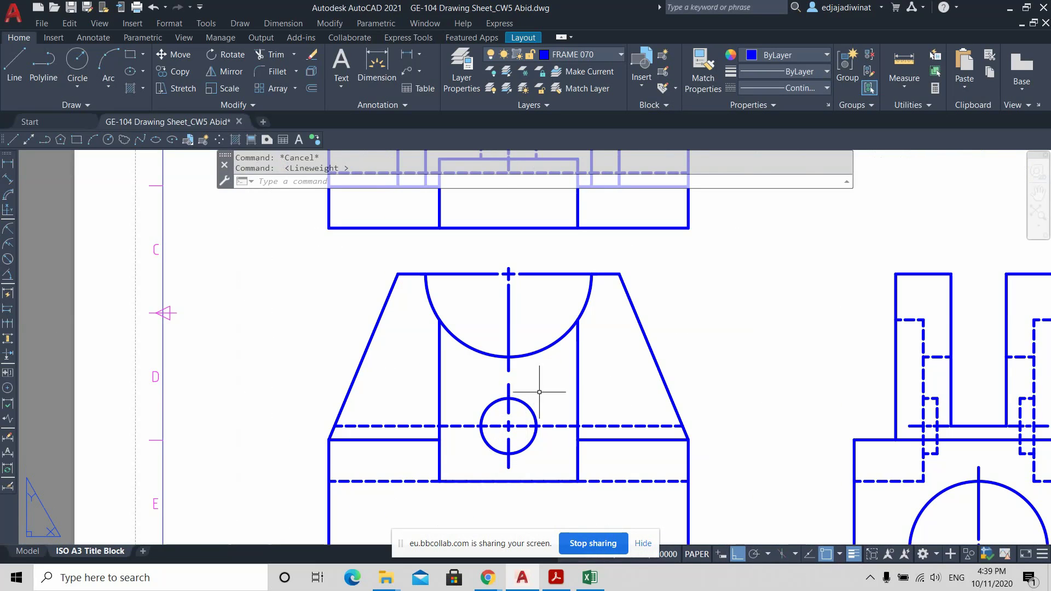
pyautogui.click(544, 303)
pyautogui.click(510, 275)
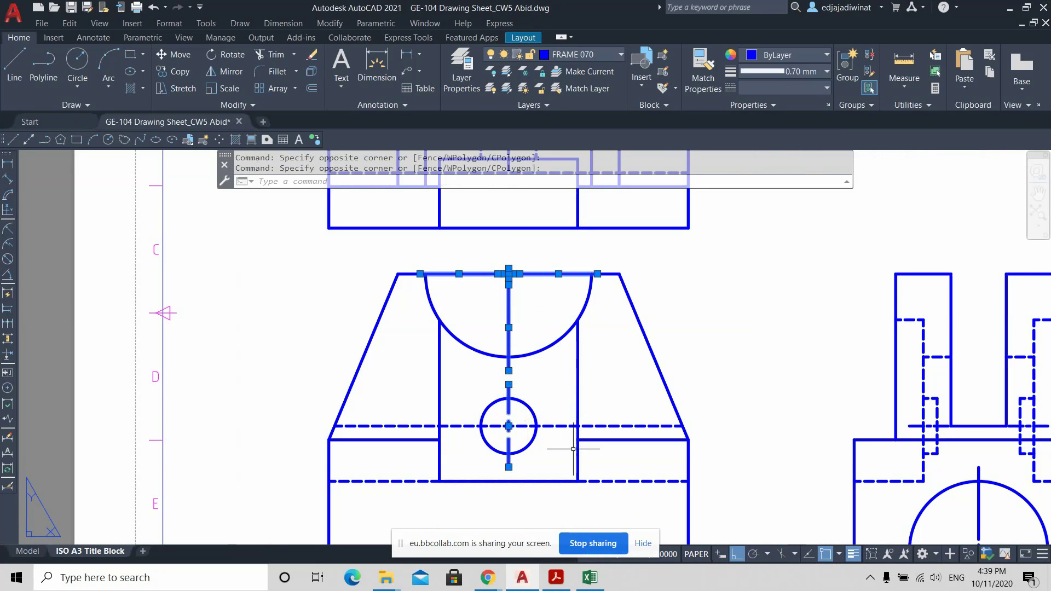
pyautogui.click(570, 435)
pyautogui.click(616, 502)
pyautogui.click(615, 479)
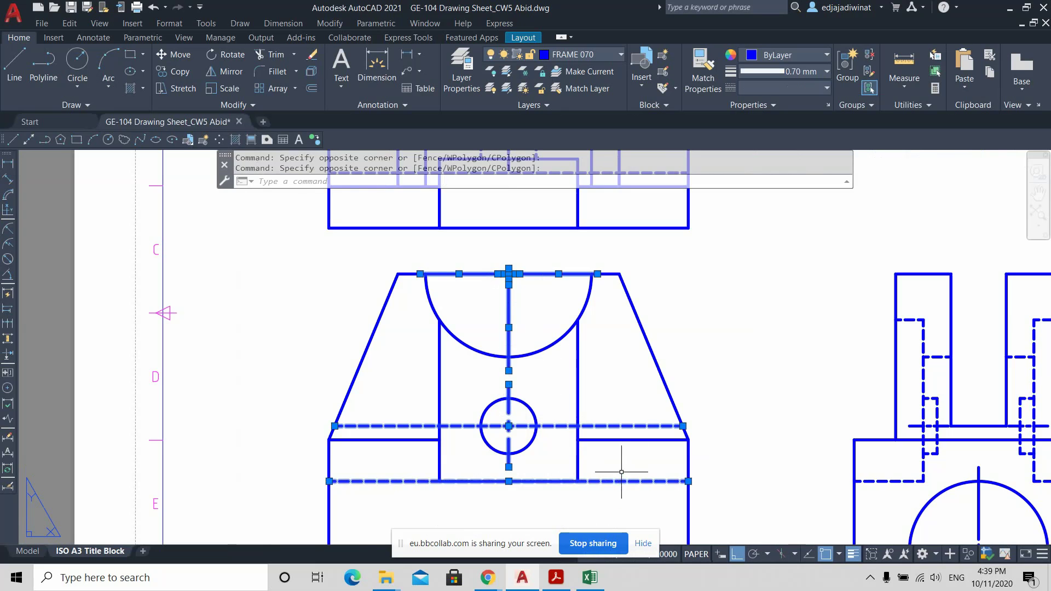
pyautogui.scroll(-4, 708, 398)
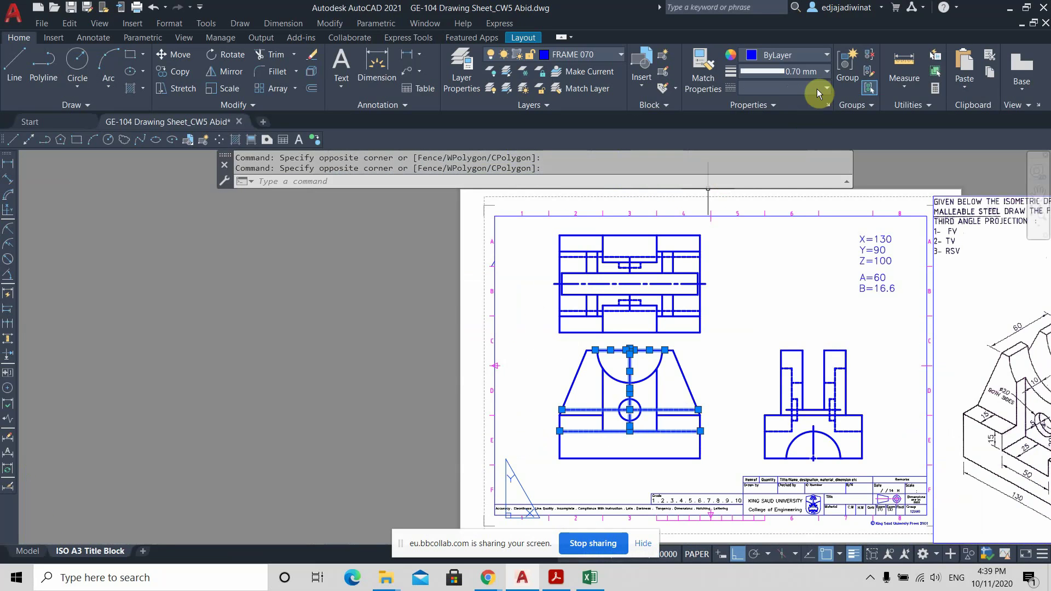
pyautogui.click(825, 73)
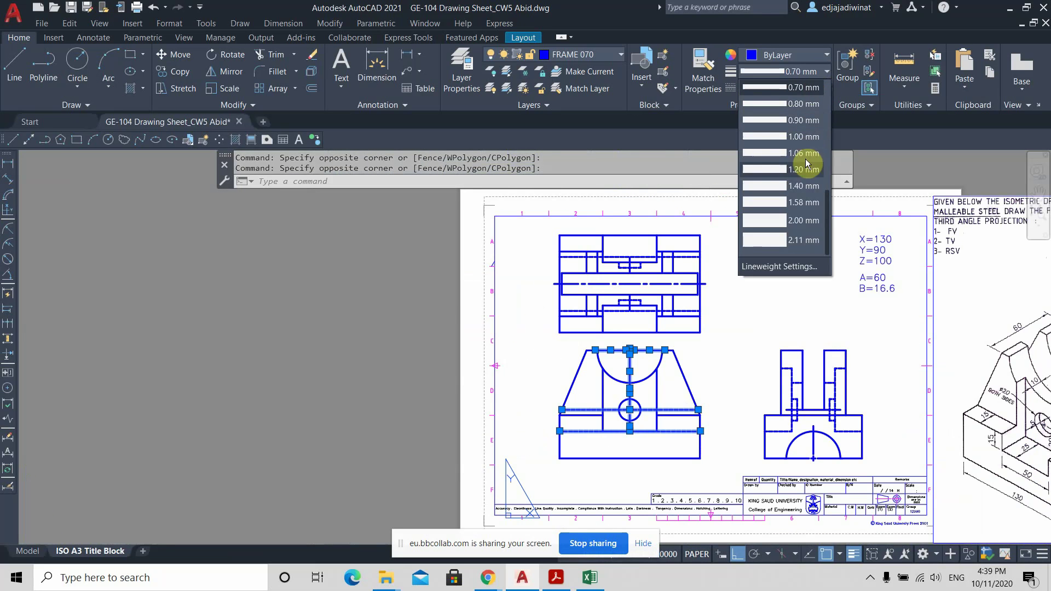
pyautogui.scroll(3, 798, 176)
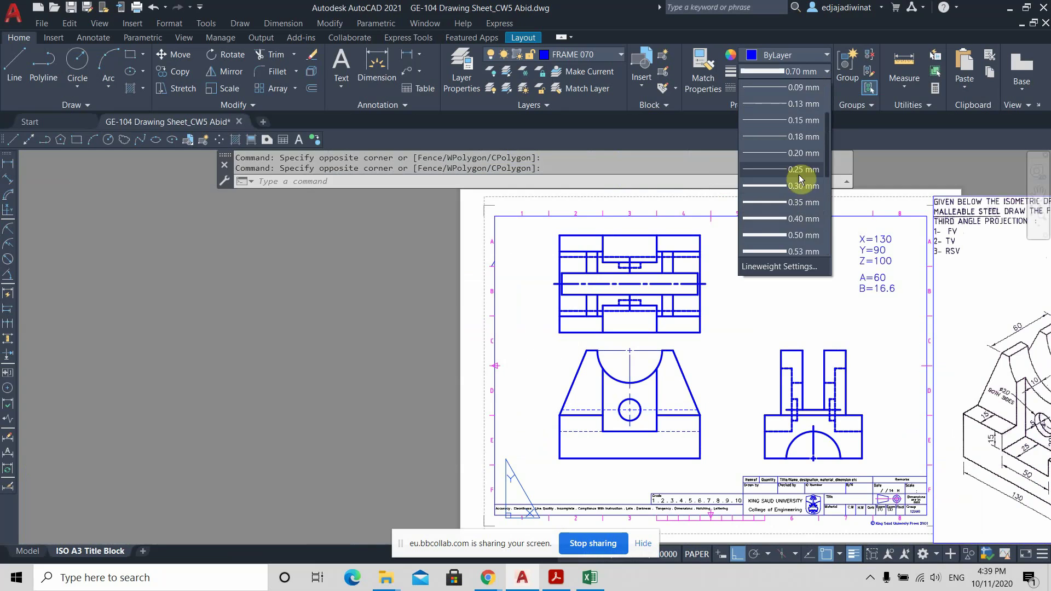
pyautogui.click(800, 181)
pyautogui.press('Escape')
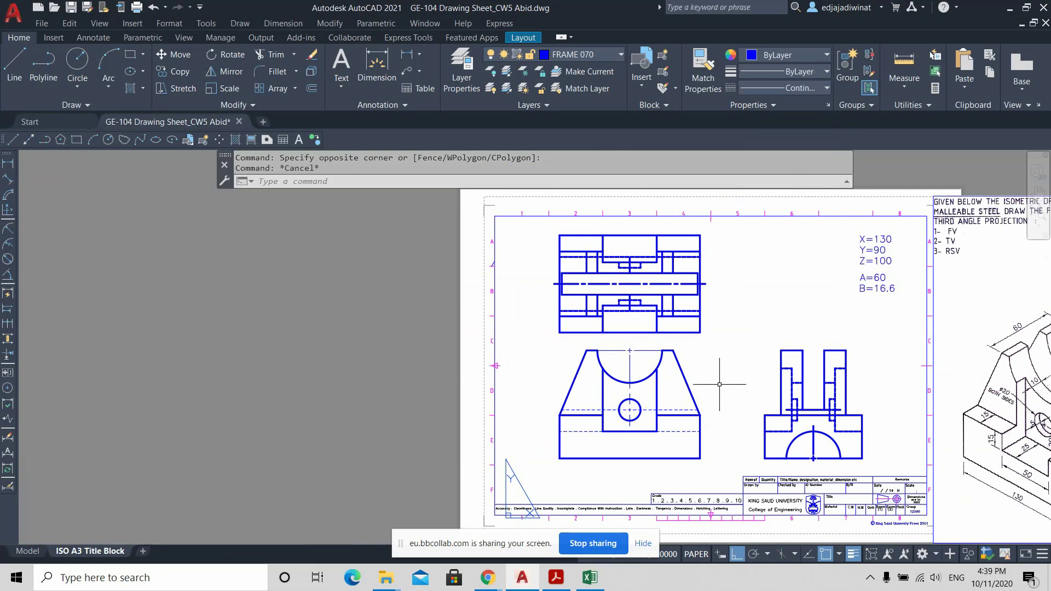
# Set the side view's arch centre lines and the left upright's hidden lines and hole centre line to a 0.30 mm lineweight.
pyautogui.moveTo(731, 385); pyautogui.dragTo(581, 339, button='middle')
pyautogui.scroll(2, 701, 370)
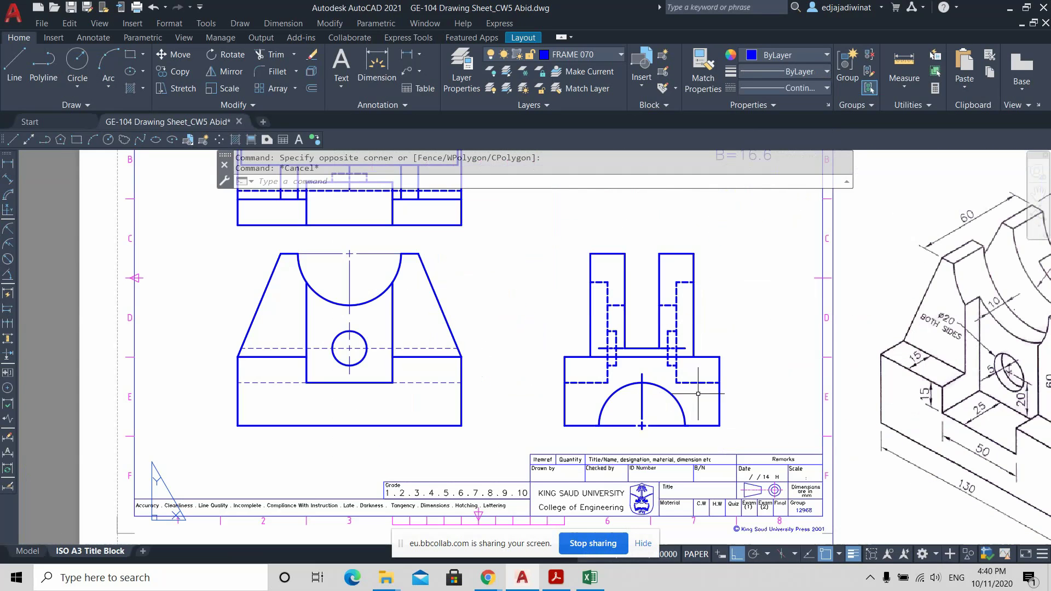
pyautogui.click(663, 430)
pyautogui.click(609, 387)
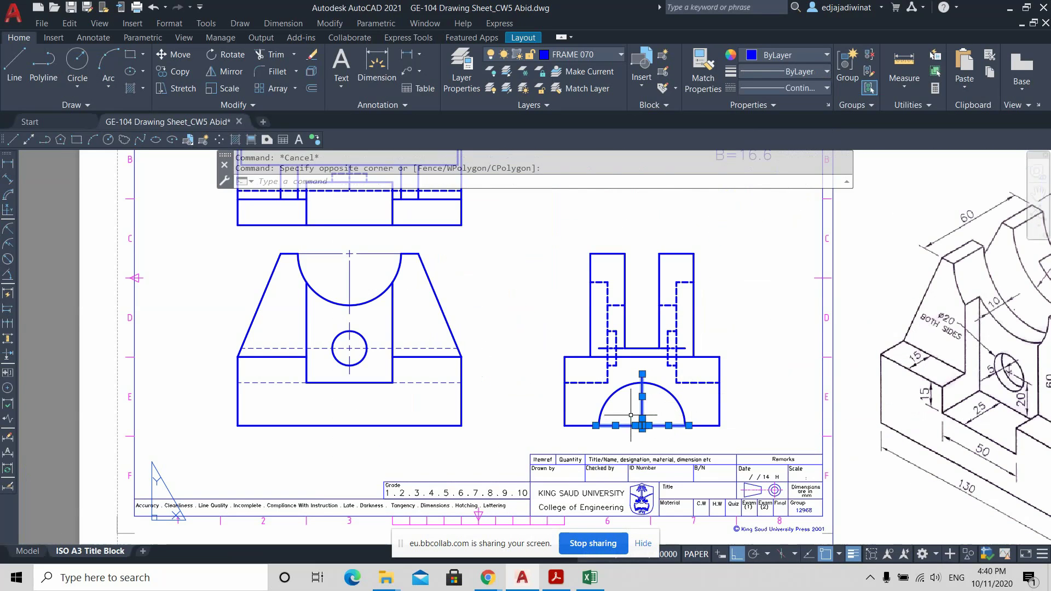
pyautogui.click(624, 400)
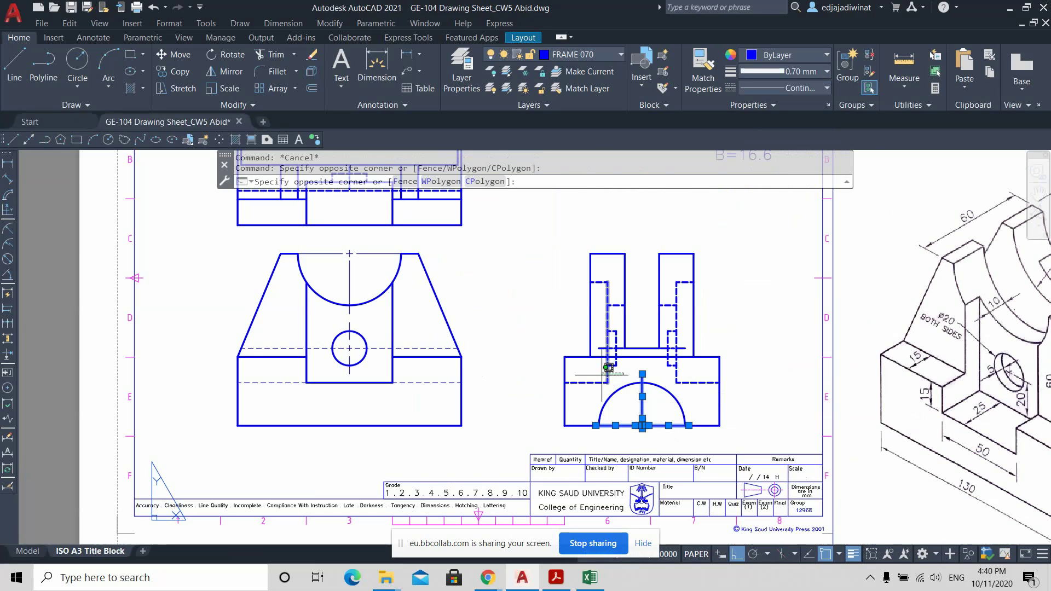
pyautogui.click(575, 359)
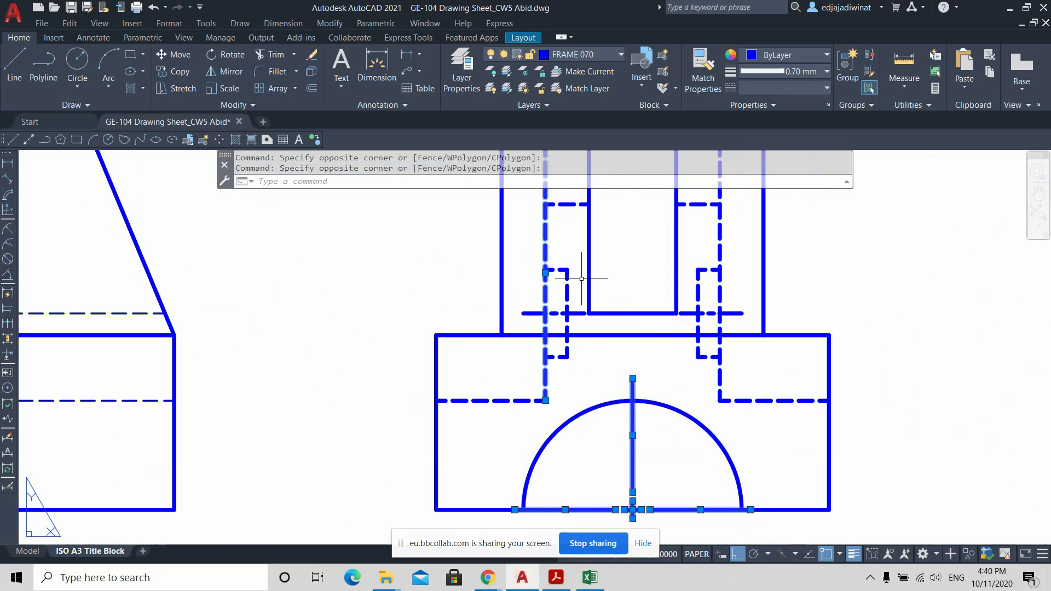
pyautogui.scroll(-2, 571, 290)
pyautogui.scroll(-2, 573, 308)
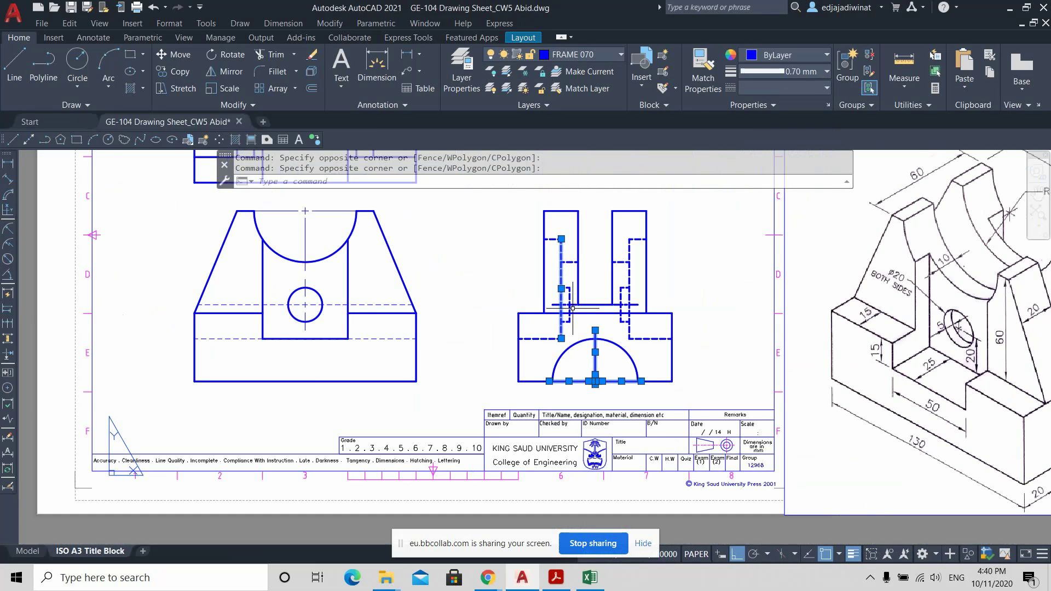
pyautogui.click(574, 308)
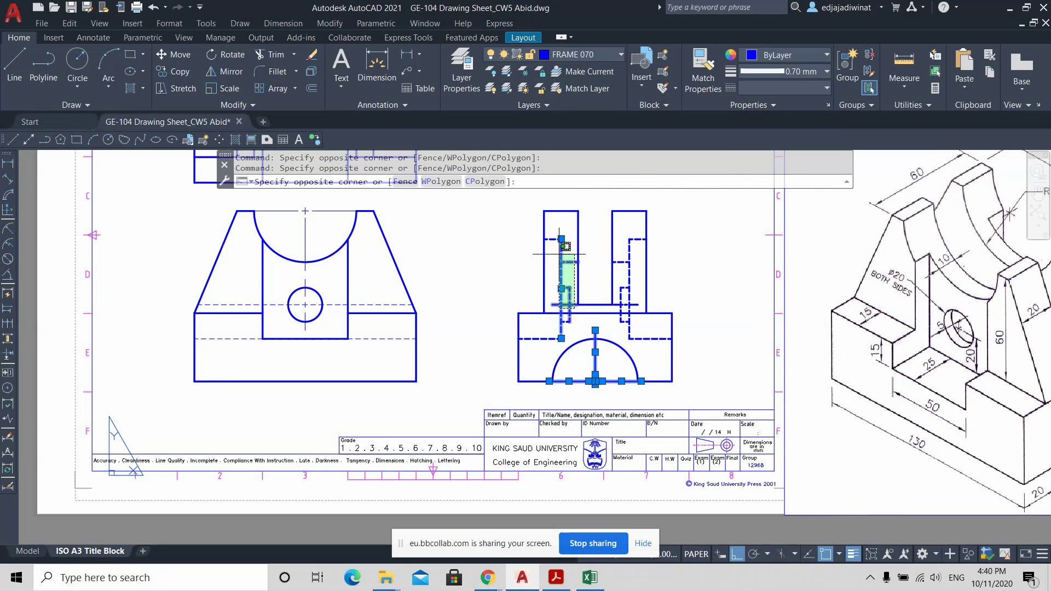
pyautogui.click(552, 236)
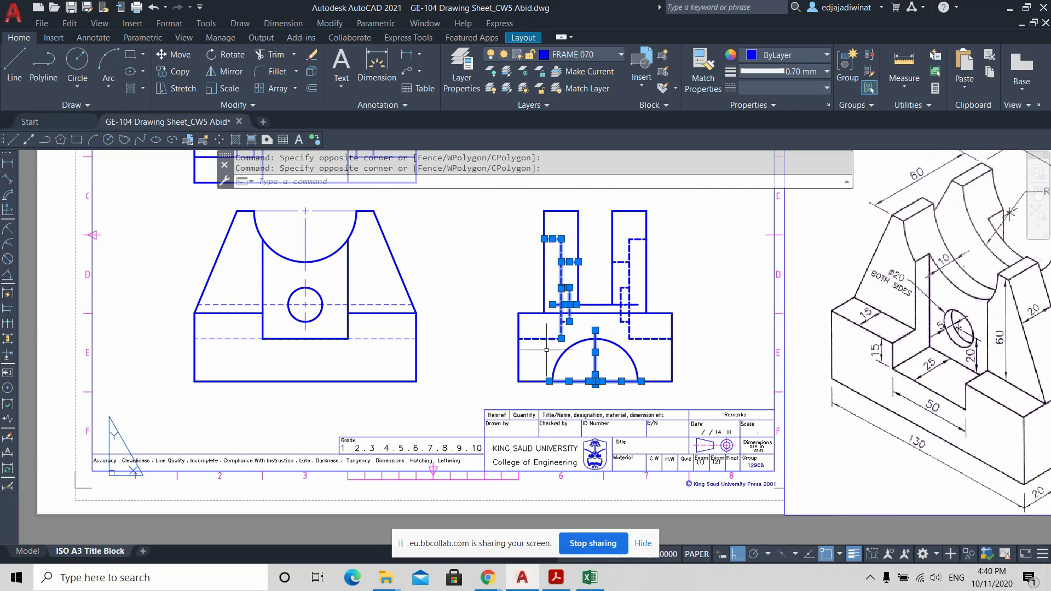
pyautogui.click(540, 339)
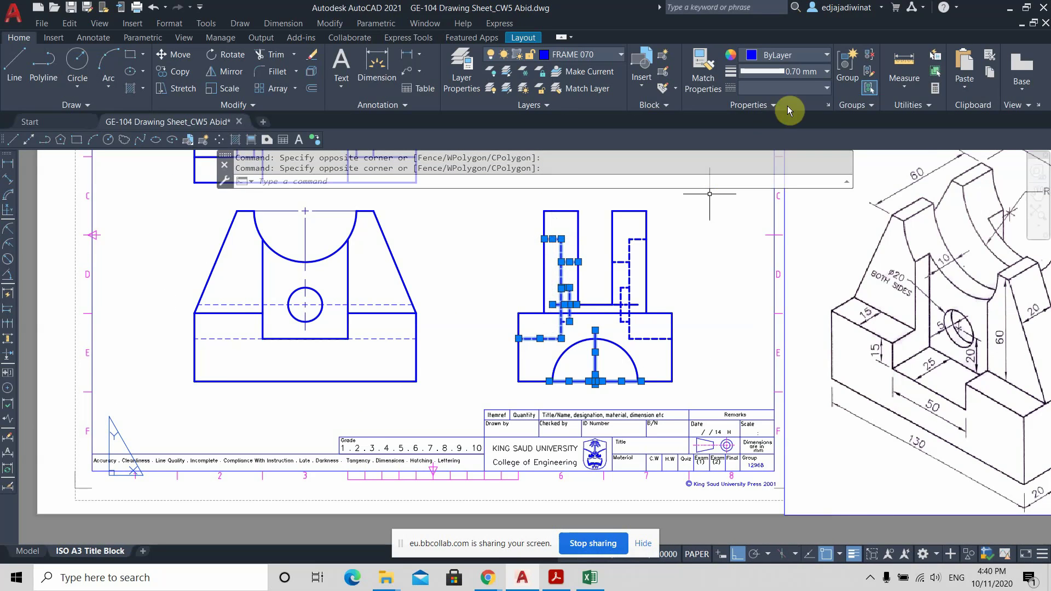
pyautogui.click(826, 72)
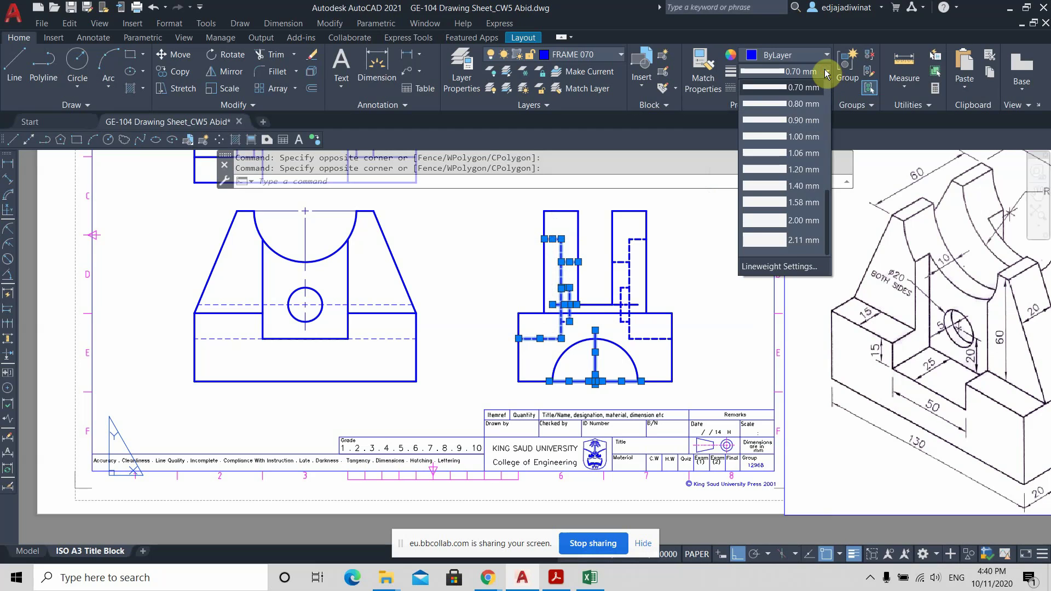
pyautogui.scroll(3, 809, 124)
pyautogui.click(798, 143)
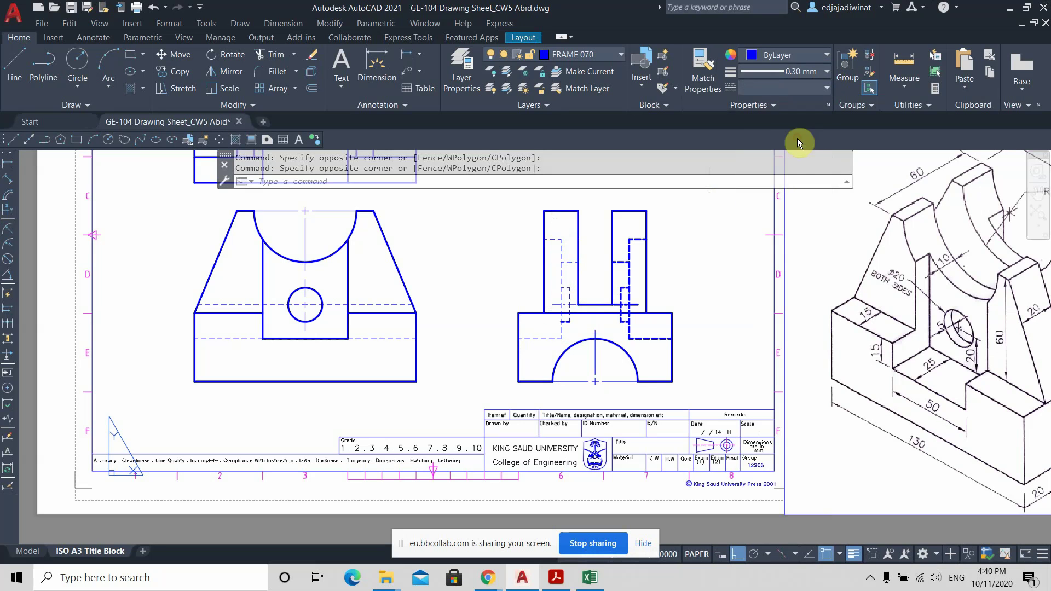
pyautogui.press('Escape')
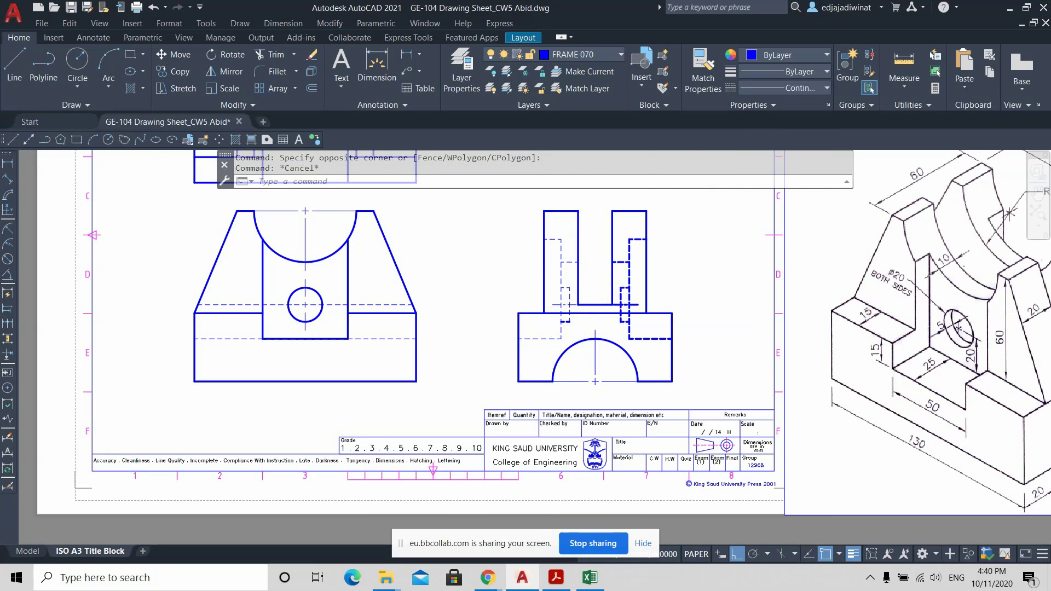
# Set the side view's remaining hidden lines in both uprights and the right upright's hole centre line to a 0.30 mm lineweight.
pyautogui.scroll(2, 555, 353)
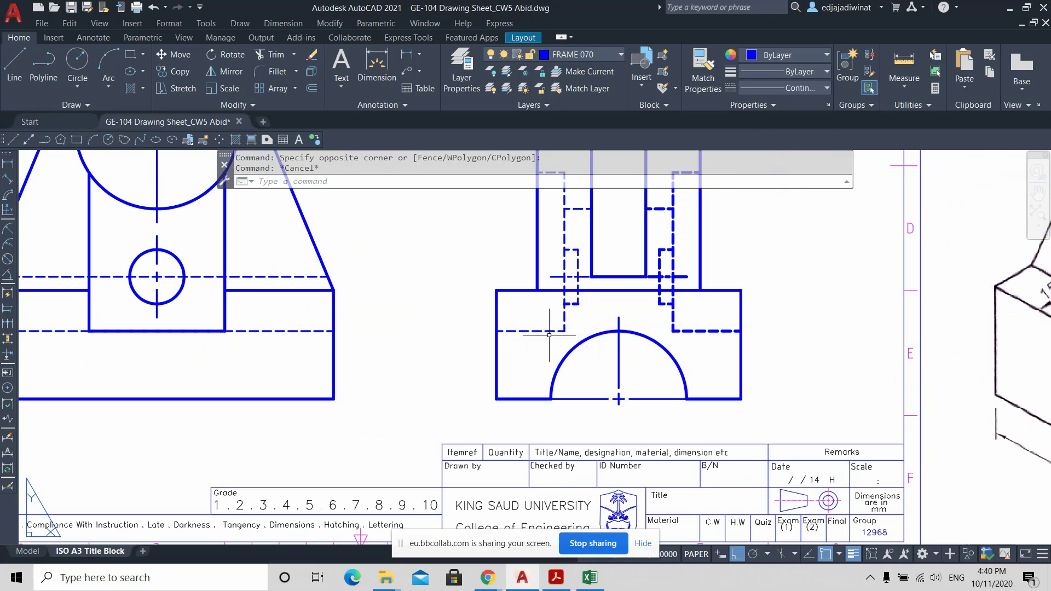
pyautogui.click(585, 305)
pyautogui.click(557, 280)
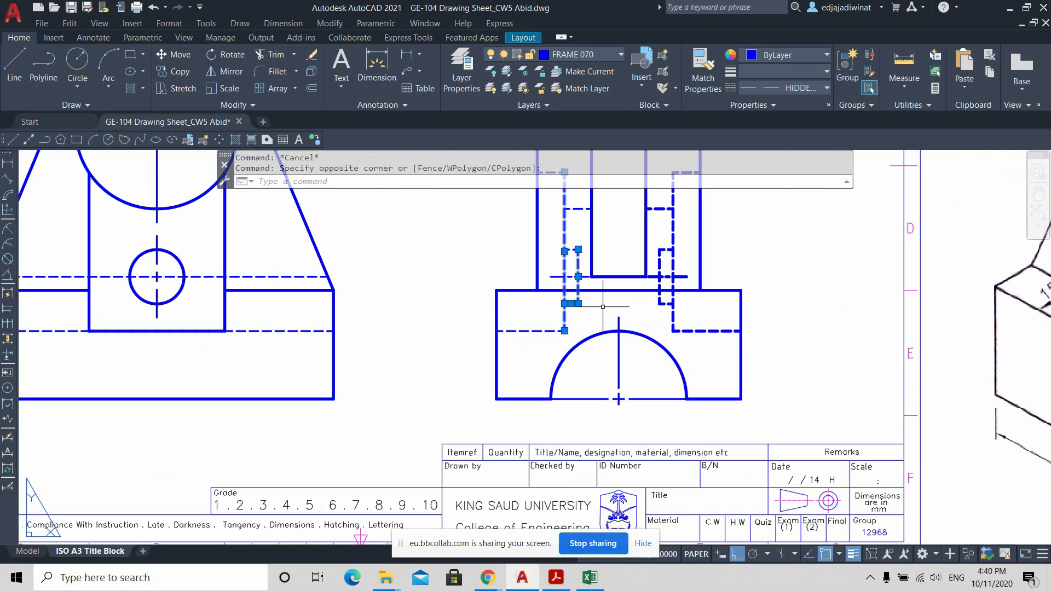
pyautogui.click(701, 332)
pyautogui.click(661, 295)
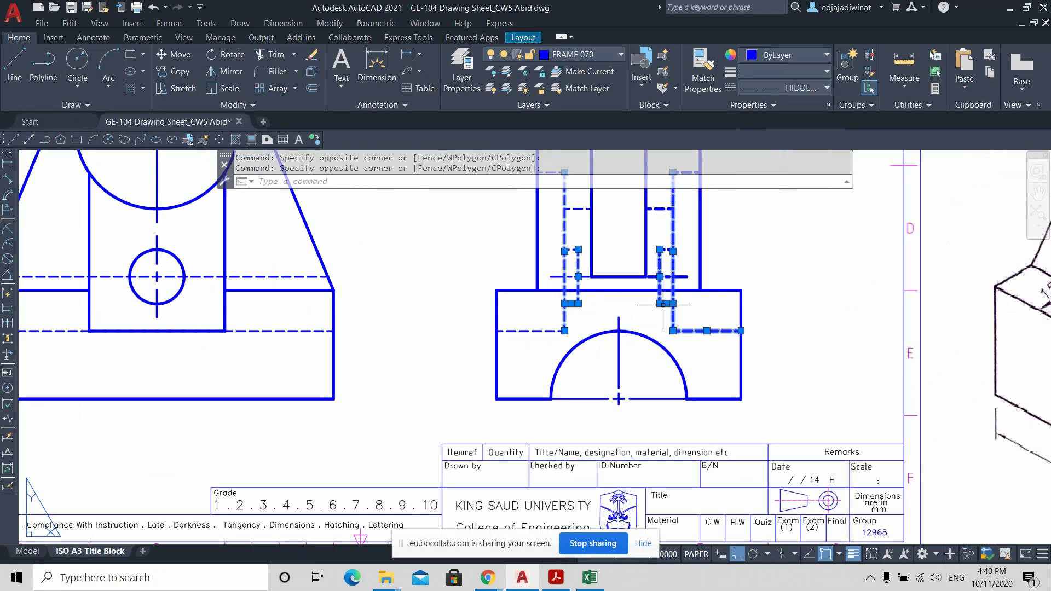
pyautogui.moveTo(772, 231); pyautogui.dragTo(756, 310, button='middle')
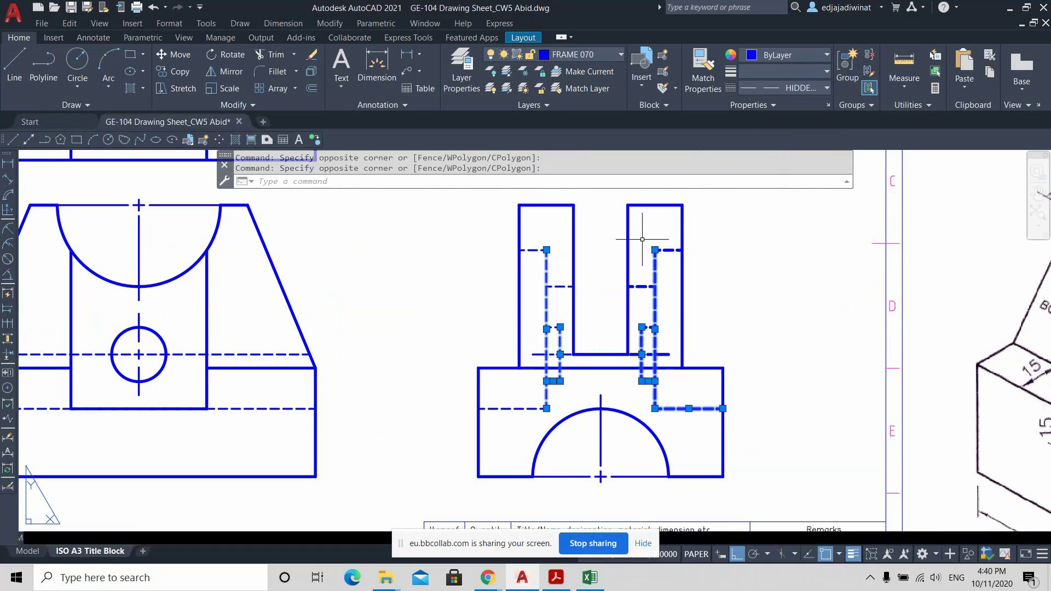
pyautogui.click(641, 238)
pyautogui.click(641, 238)
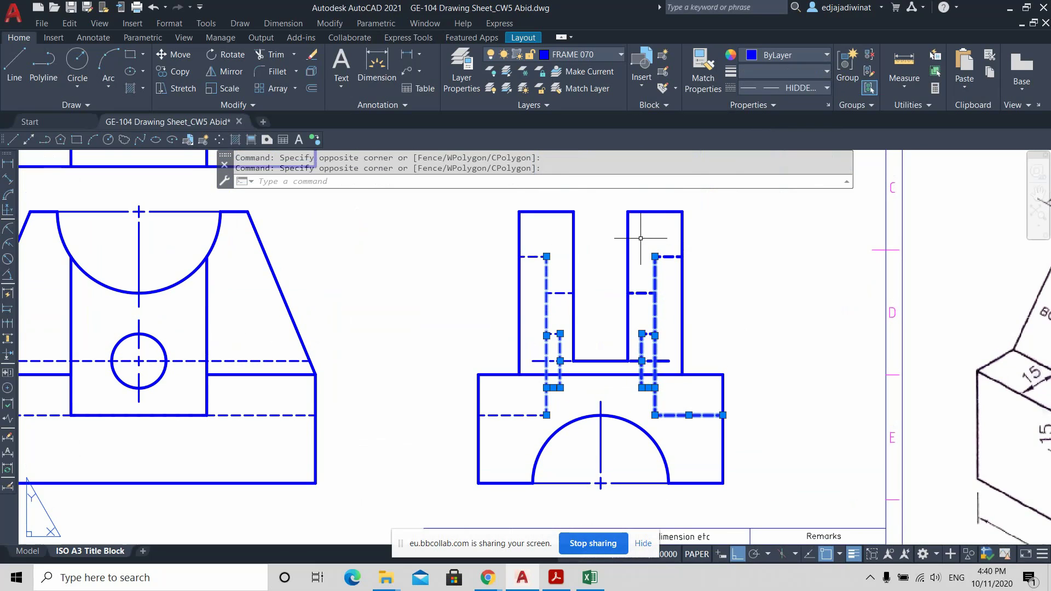
pyautogui.click(675, 366)
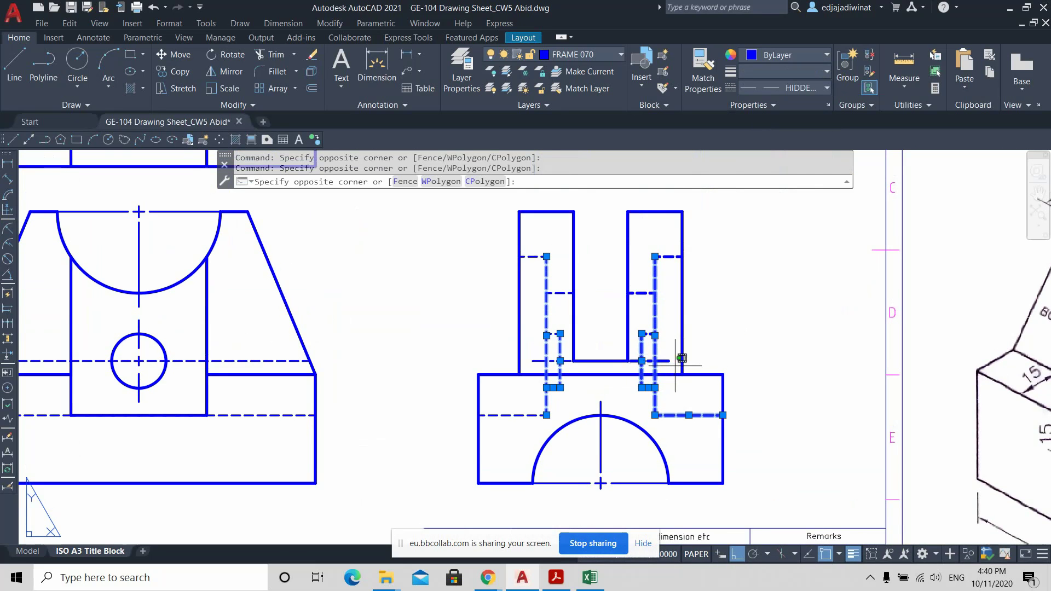
pyautogui.click(644, 249)
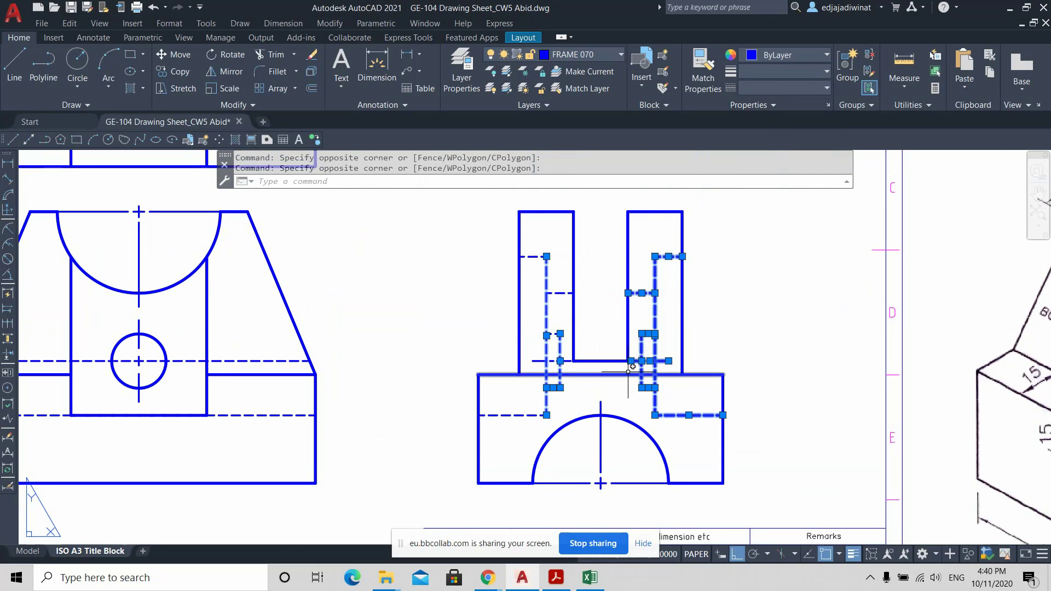
pyautogui.click(826, 75)
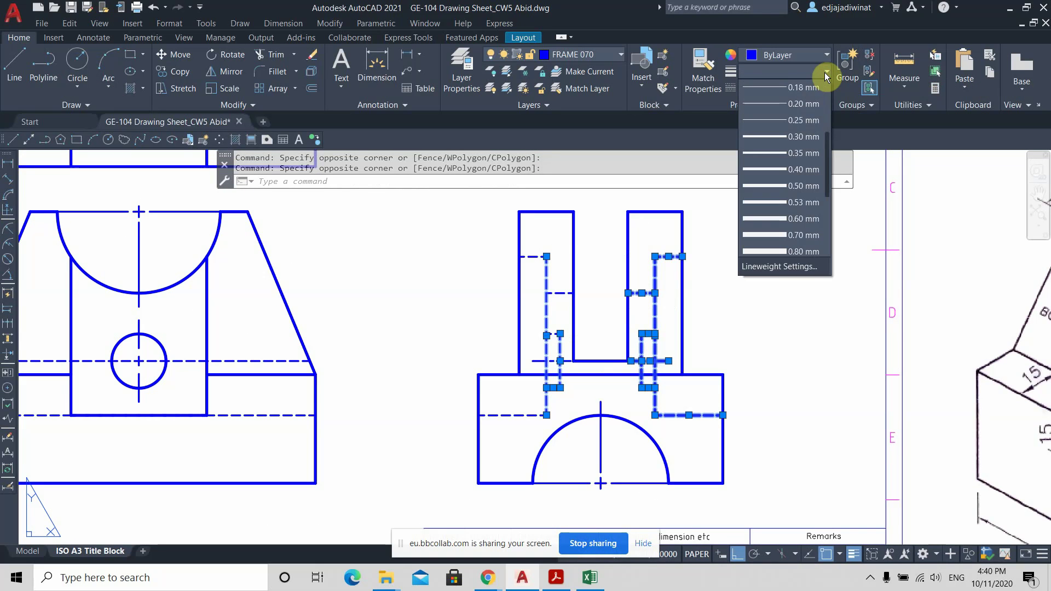
pyautogui.click(799, 137)
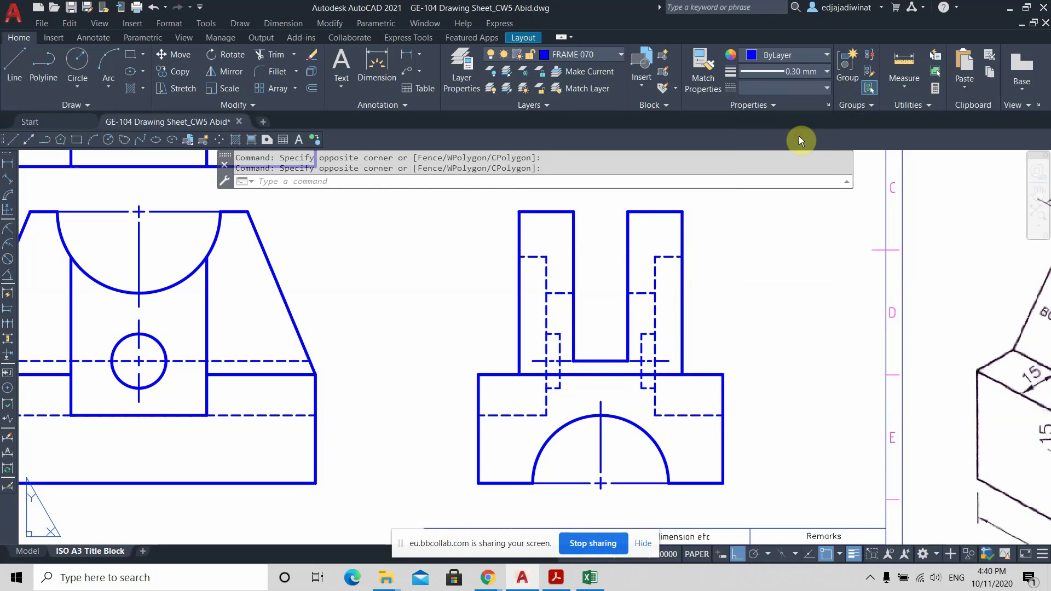
pyautogui.press('Escape')
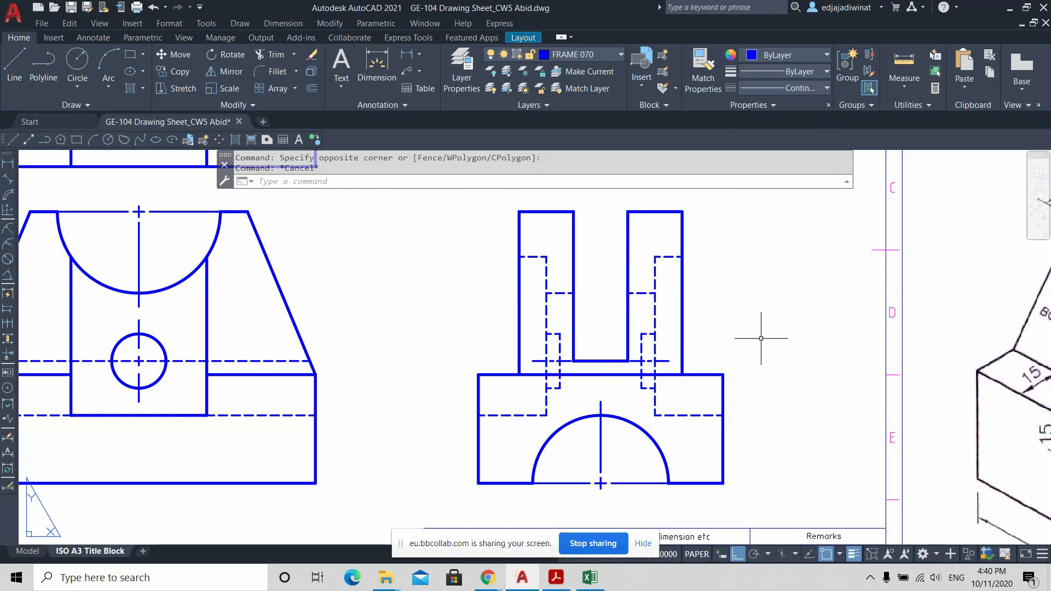
# Set all hidden lines and centre lines of the top view to a 0.30 mm lineweight.
pyautogui.scroll(-2, 760, 345)
pyautogui.scroll(-2, 527, 272)
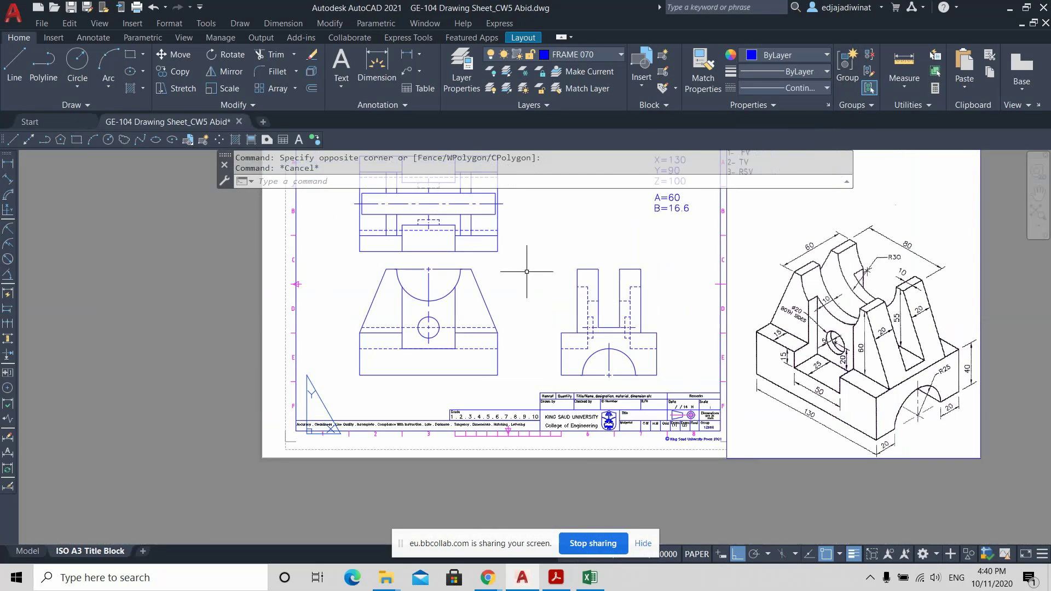
pyautogui.scroll(4, 533, 275)
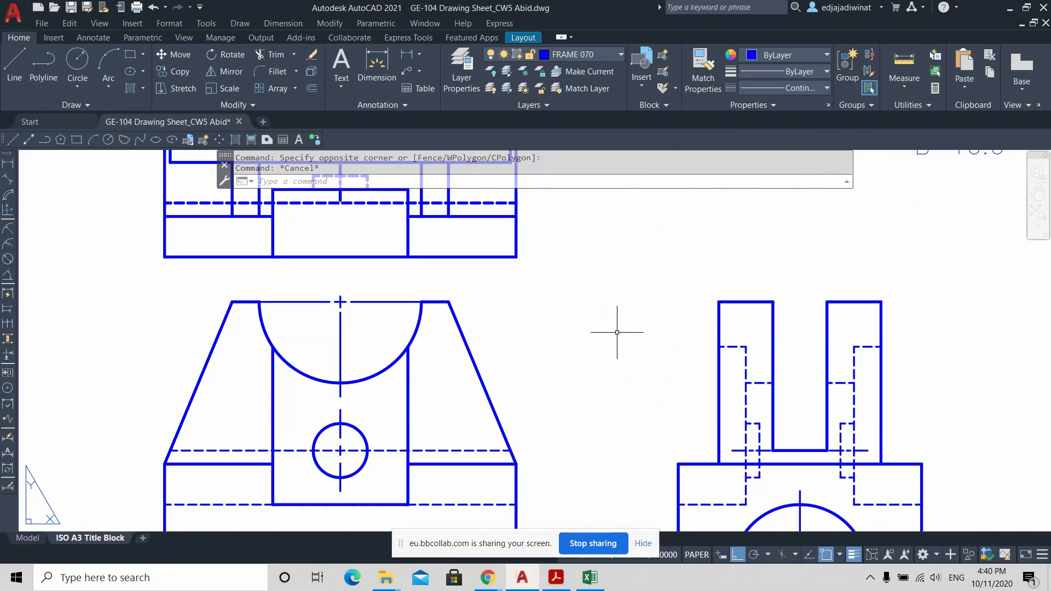
pyautogui.moveTo(594, 324); pyautogui.dragTo(756, 505, button='middle')
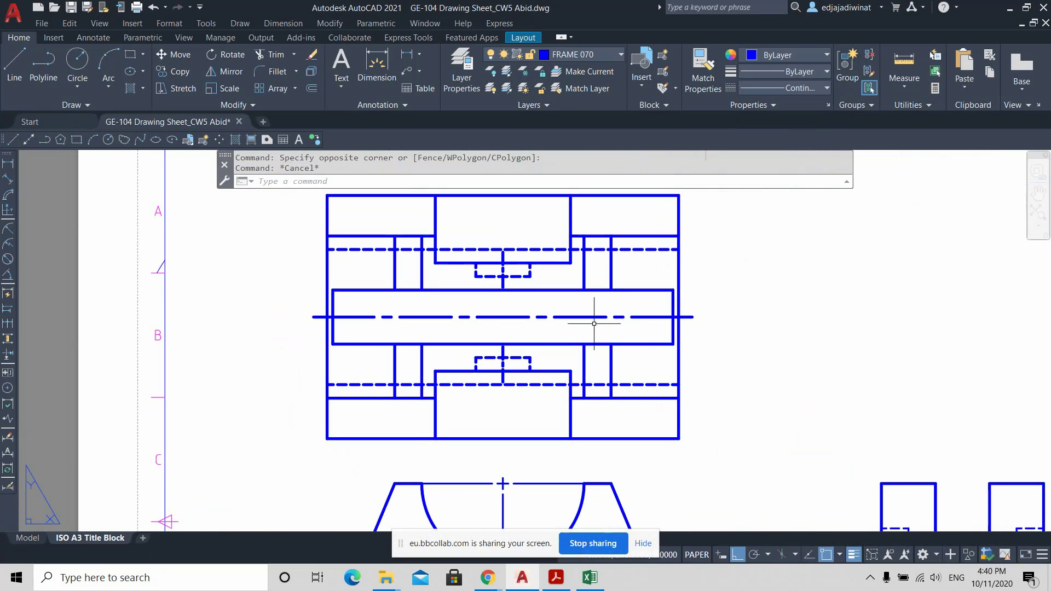
pyautogui.click(660, 282)
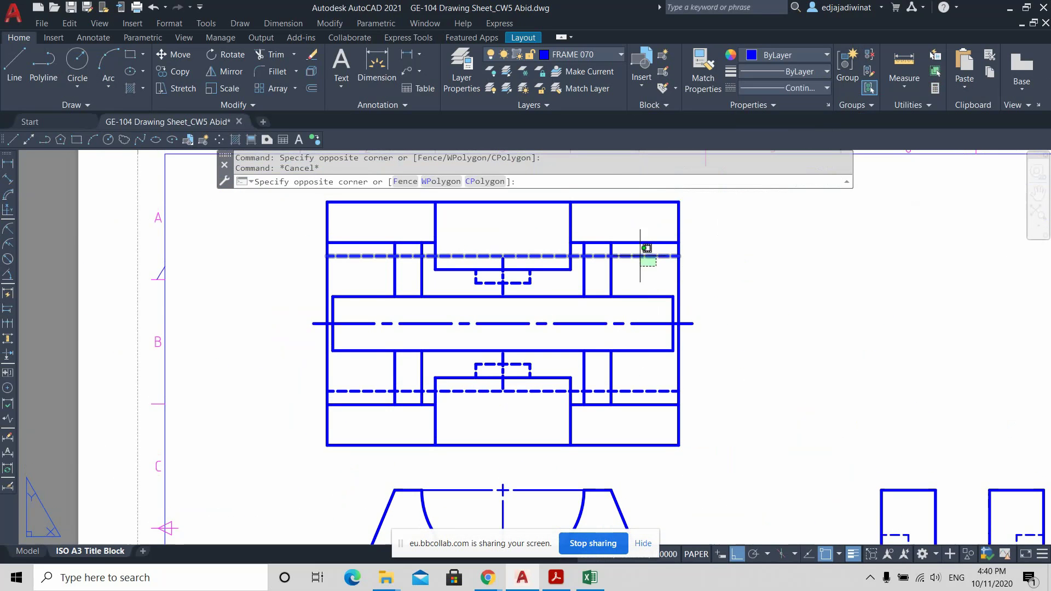
pyautogui.click(636, 256)
pyautogui.click(555, 287)
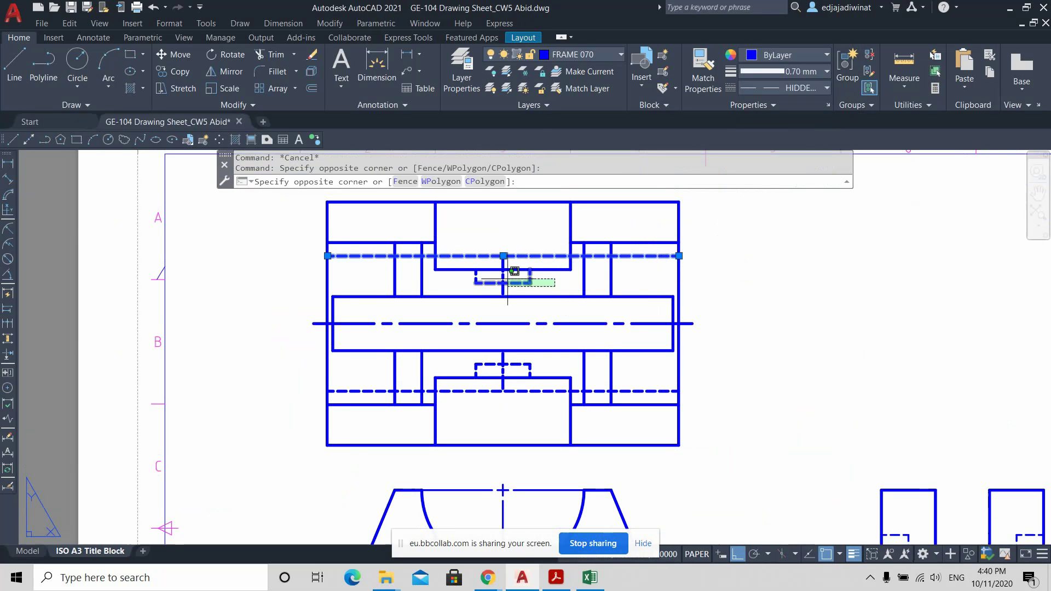
pyautogui.click(462, 276)
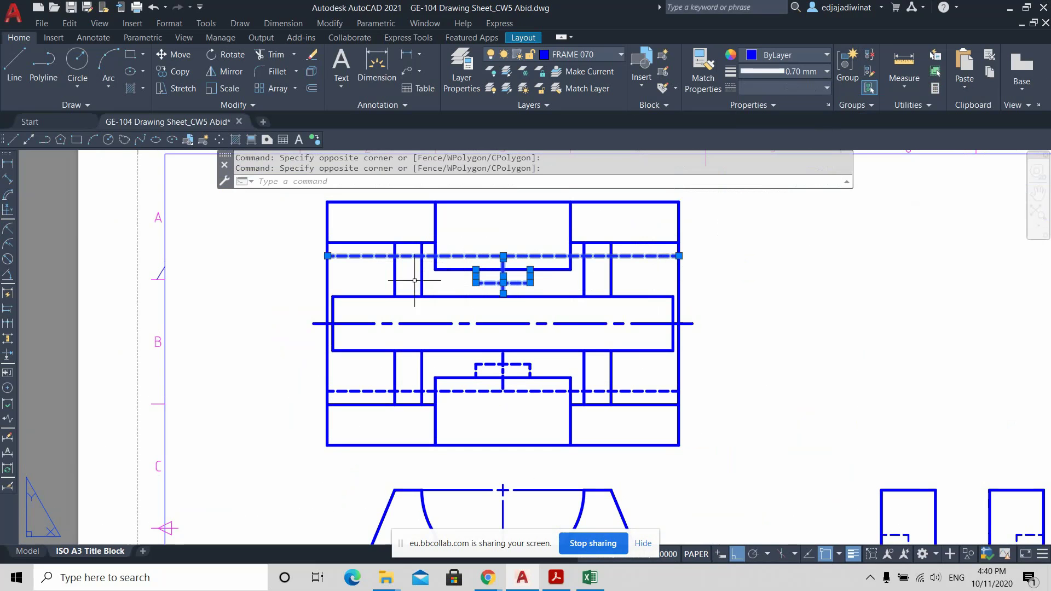
pyautogui.click(573, 348)
pyautogui.click(526, 306)
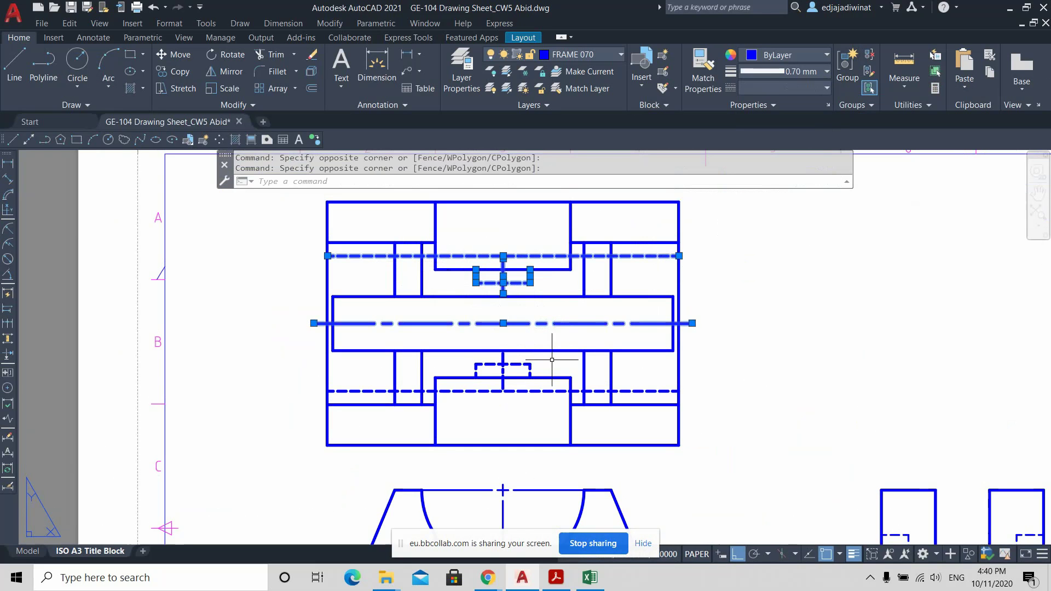
pyautogui.click(552, 359)
pyautogui.click(470, 380)
pyautogui.click(516, 398)
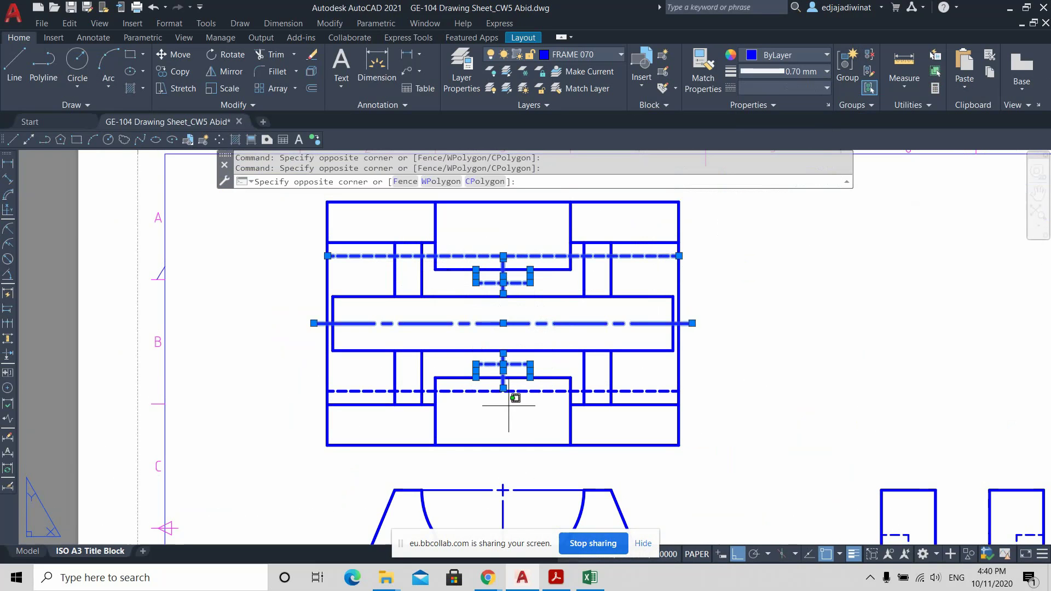
pyautogui.click(484, 405)
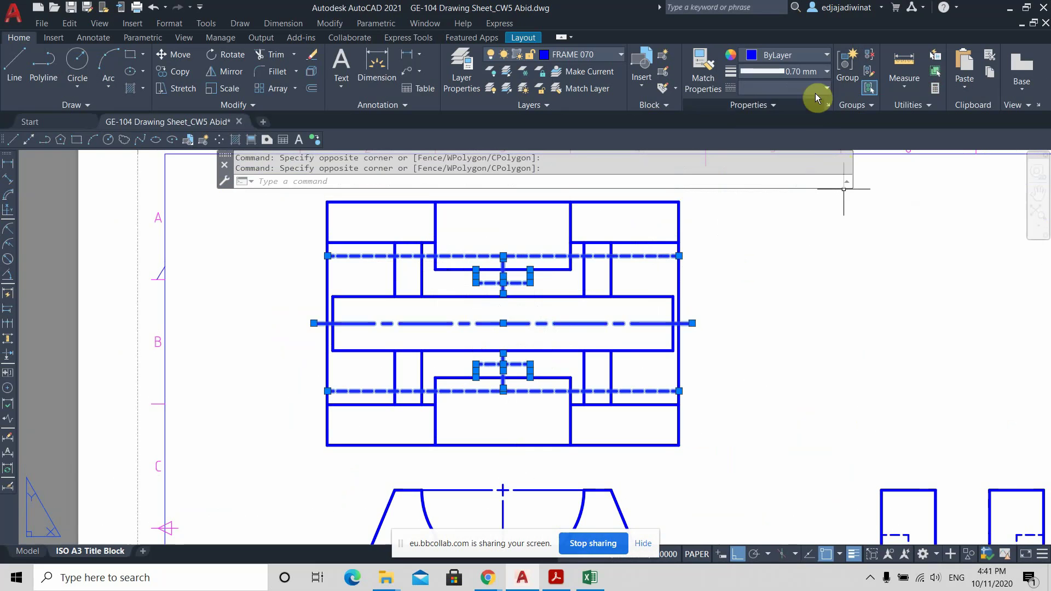
pyautogui.click(819, 71)
pyautogui.scroll(3, 804, 156)
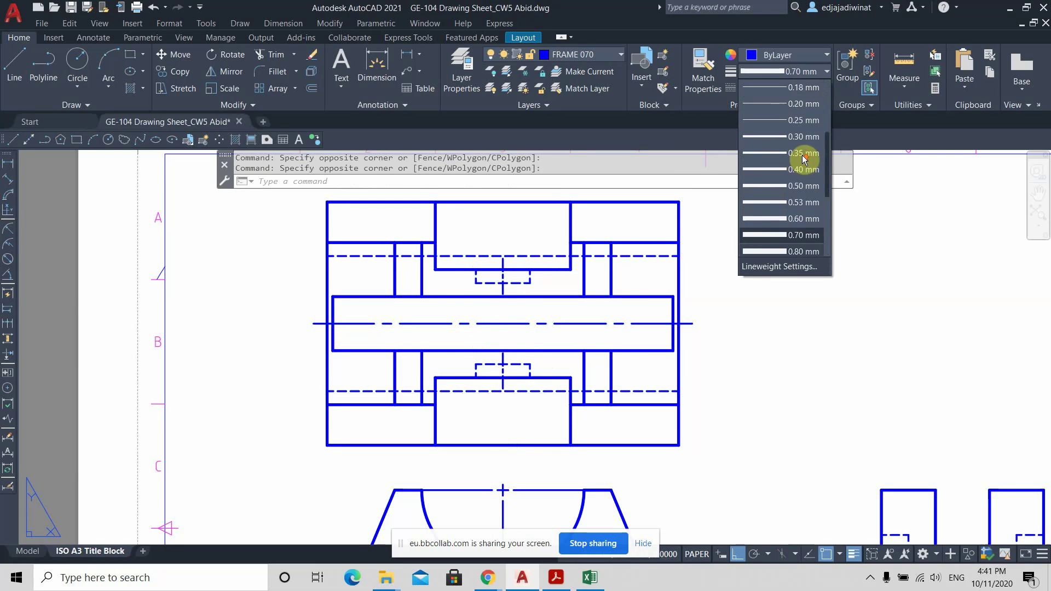
pyautogui.click(806, 148)
pyautogui.press('Escape')
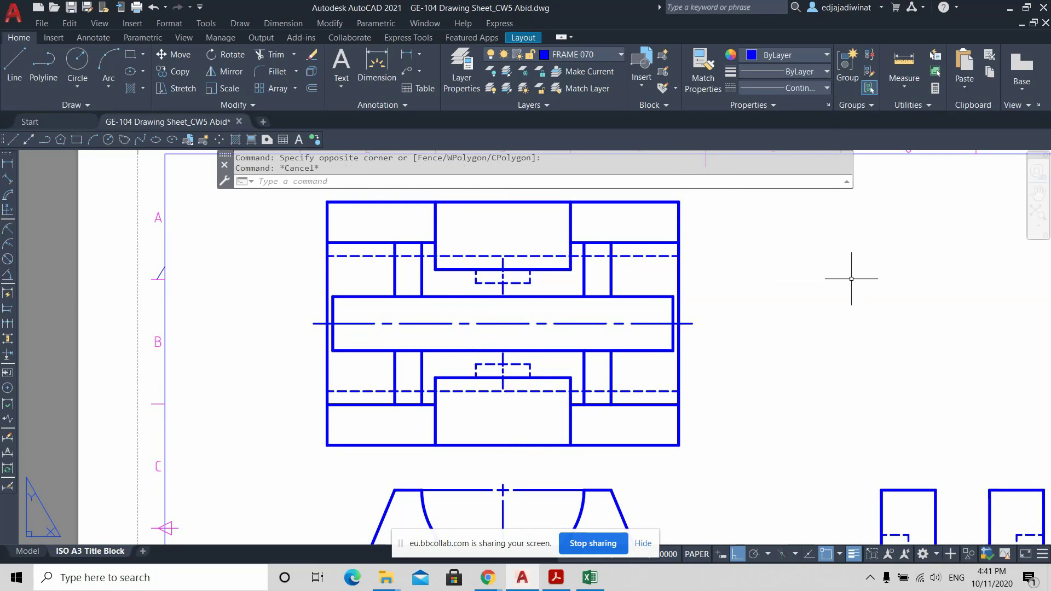
pyautogui.scroll(-2, 852, 311)
pyautogui.moveTo(898, 309); pyautogui.dragTo(739, 289, button='middle')
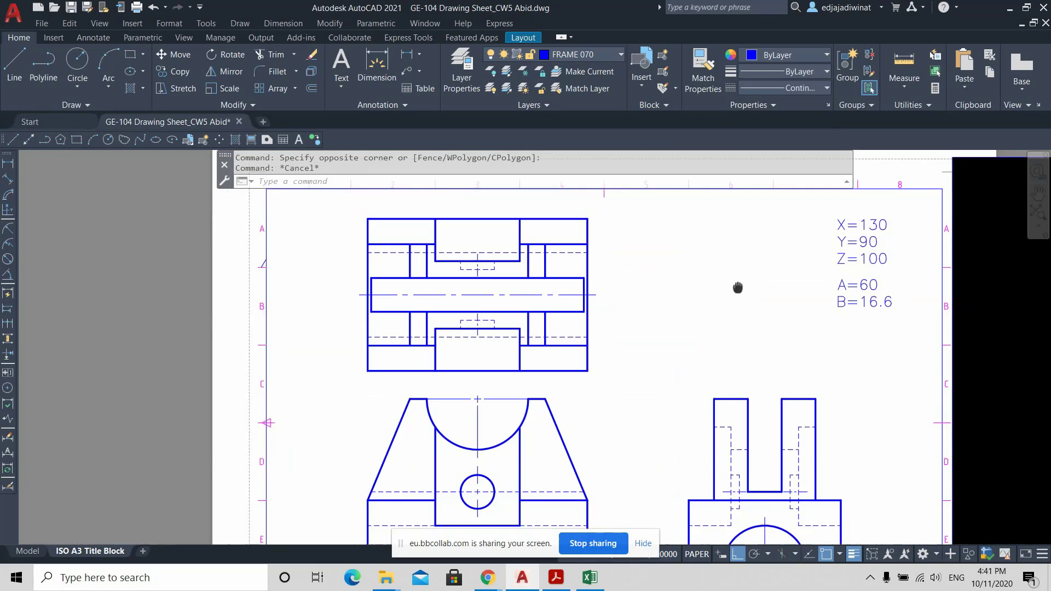
pyautogui.scroll(-1, 760, 309)
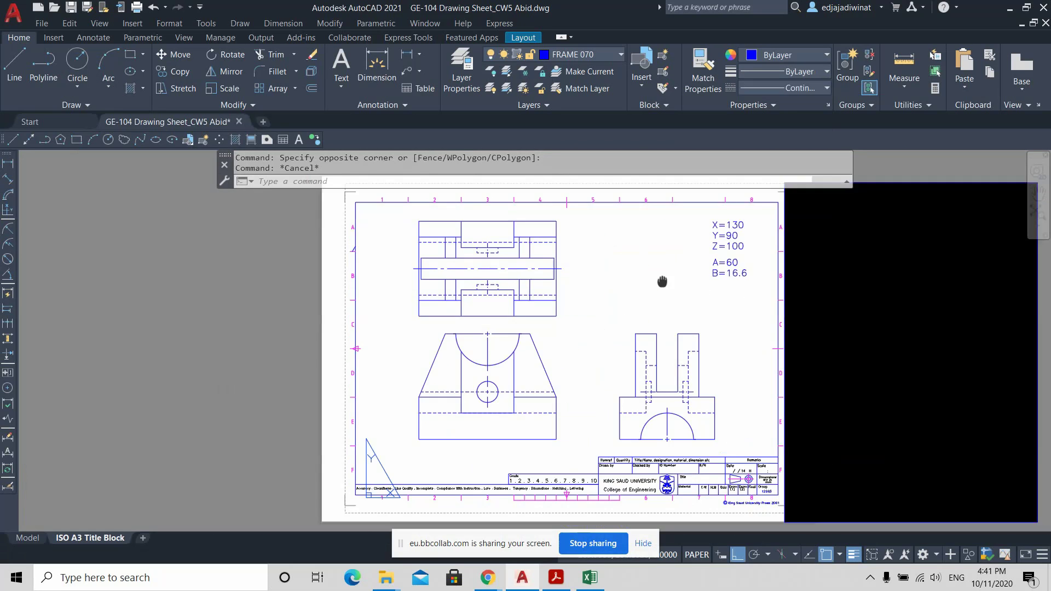
pyautogui.scroll(5, 662, 281)
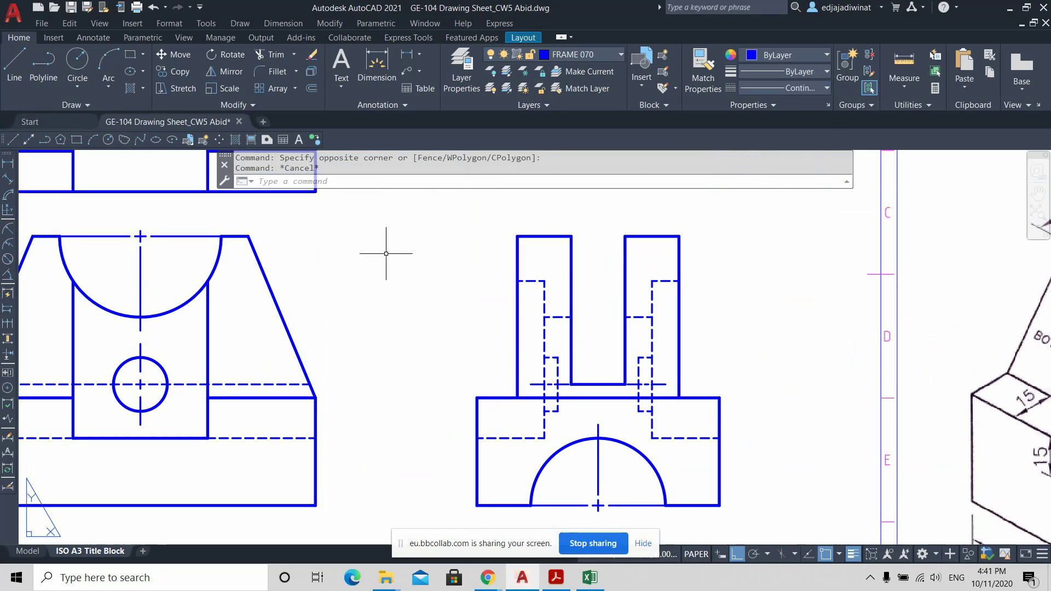